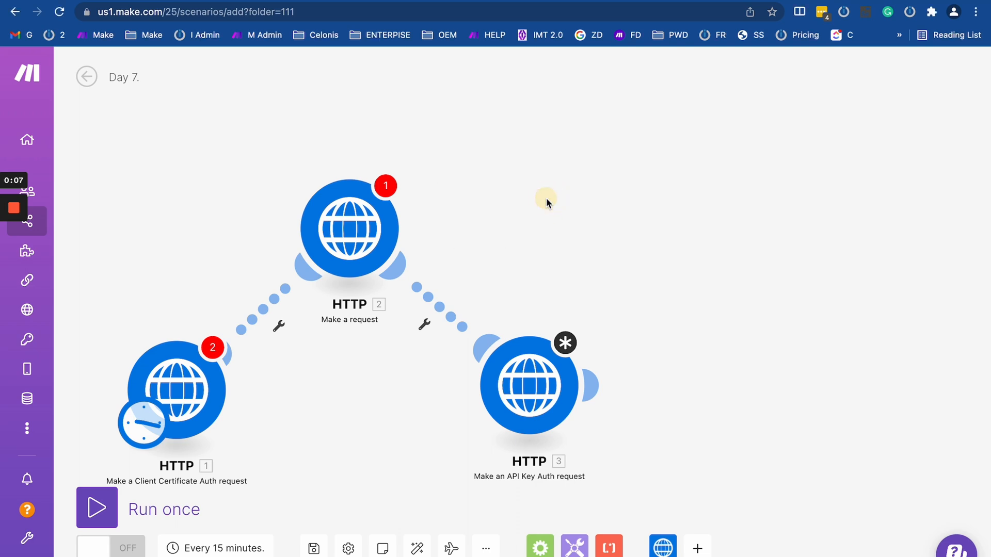
Move HTTP module 2 down between modules 1 and 3, and push module 3 further right.
{"action": "left_click_drag", "start_coordinate": [562, 248], "coordinate": [689, 204]}
{"action": "scroll", "coordinate": [688, 199], "scroll_direction": "down", "scroll_amount": 3}
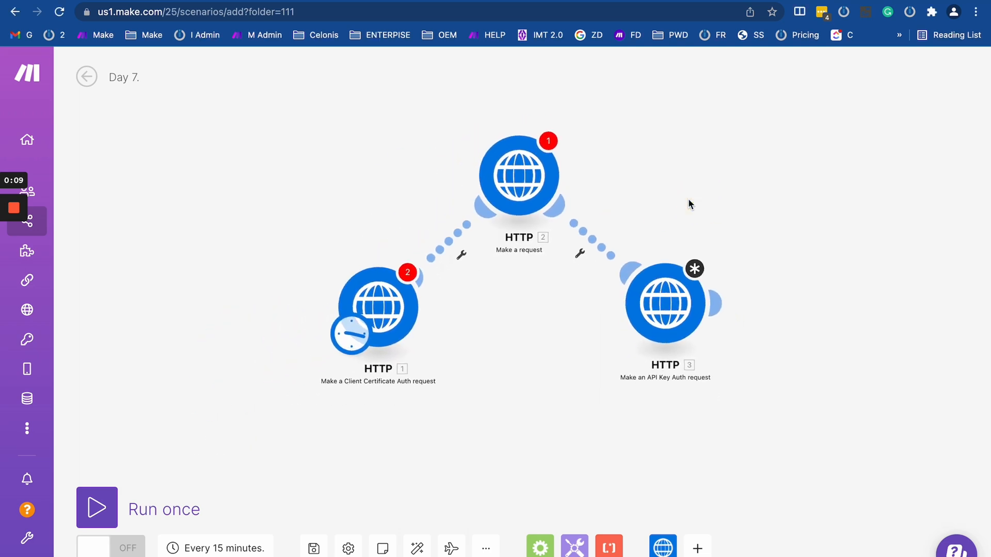
{"action": "left_click_drag", "start_coordinate": [570, 370], "coordinate": [542, 379]}
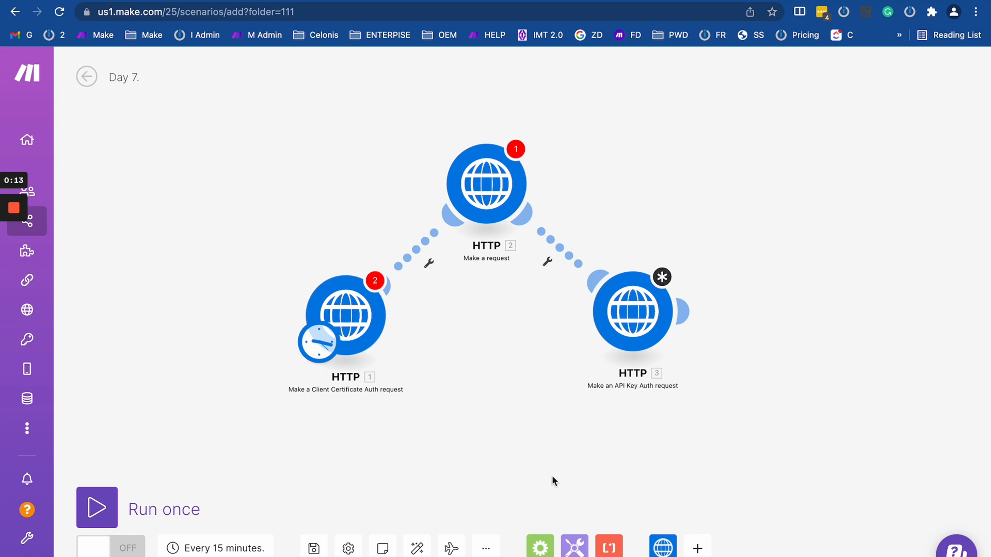
{"action": "scroll", "coordinate": [552, 475], "scroll_direction": "down", "scroll_amount": 1}
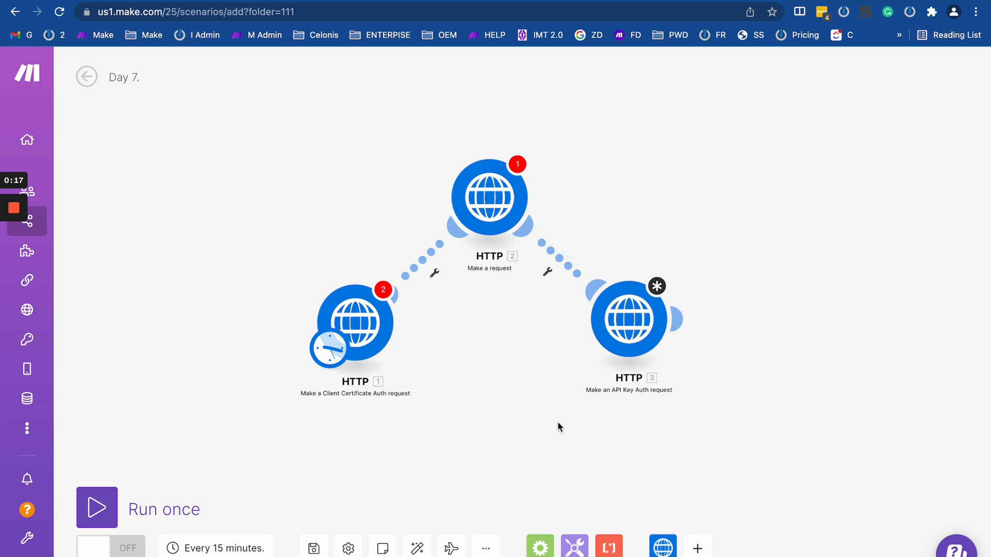
{"action": "scroll", "coordinate": [523, 391], "scroll_direction": "up", "scroll_amount": 1}
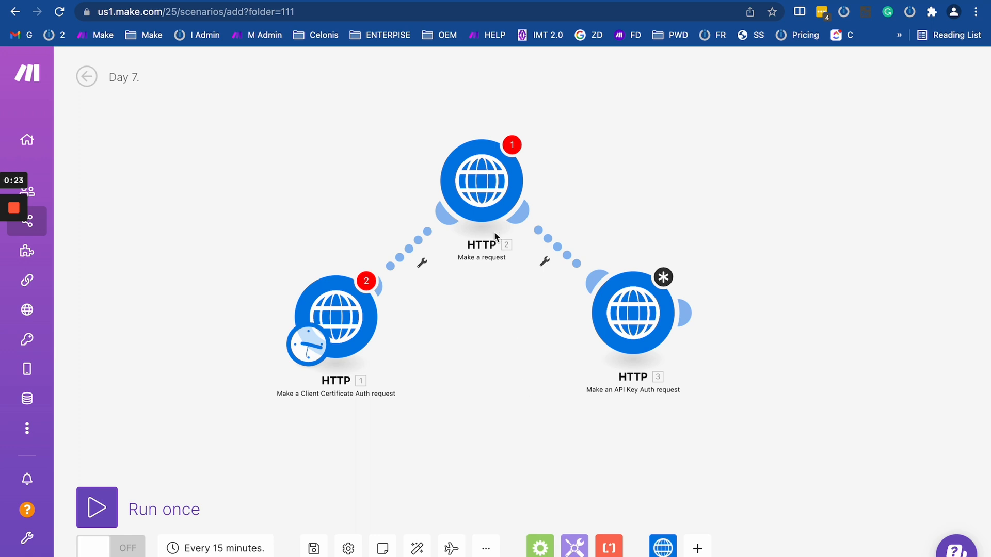
{"action": "mouse_move", "coordinate": [483, 192]}
{"action": "left_mouse_down"}
{"action": "mouse_move", "coordinate": [482, 360]}
{"action": "mouse_move", "coordinate": [508, 232]}
{"action": "mouse_move", "coordinate": [468, 324]}
{"action": "mouse_move", "coordinate": [477, 338]}
{"action": "left_mouse_up"}
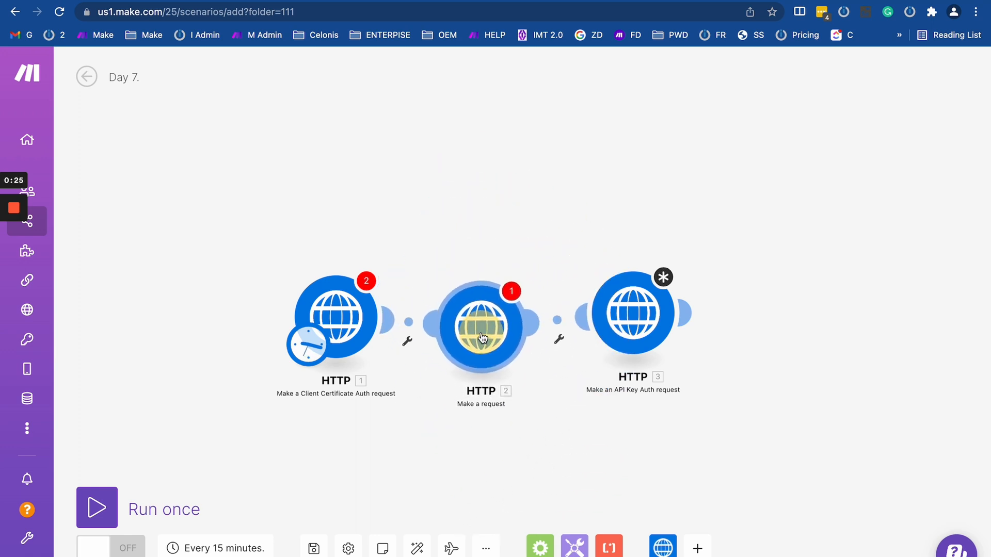
{"action": "left_click_drag", "start_coordinate": [627, 328], "coordinate": [699, 349]}
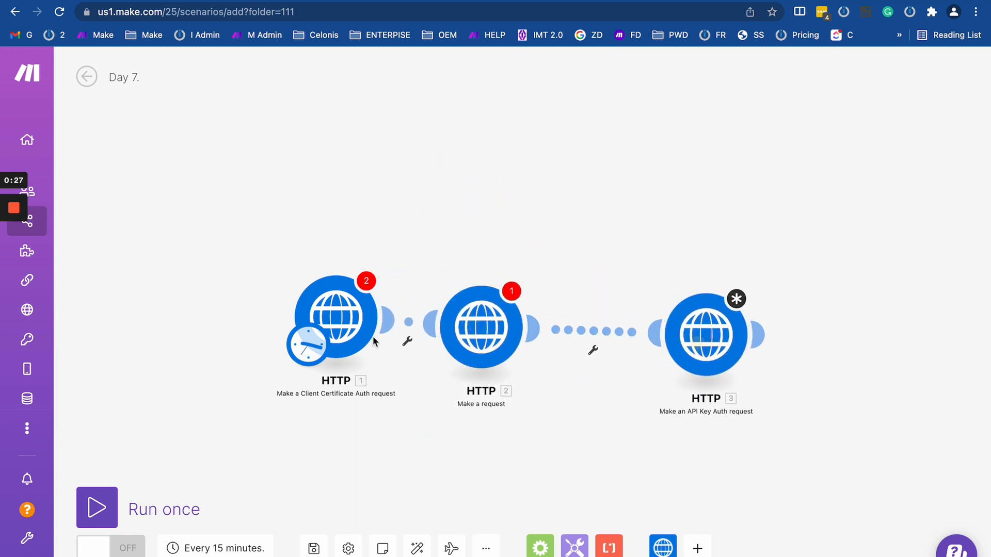
Shift module 1 left, even out the spacing, and box-select all three HTTP modules.
{"action": "left_click_drag", "start_coordinate": [346, 320], "coordinate": [229, 320]}
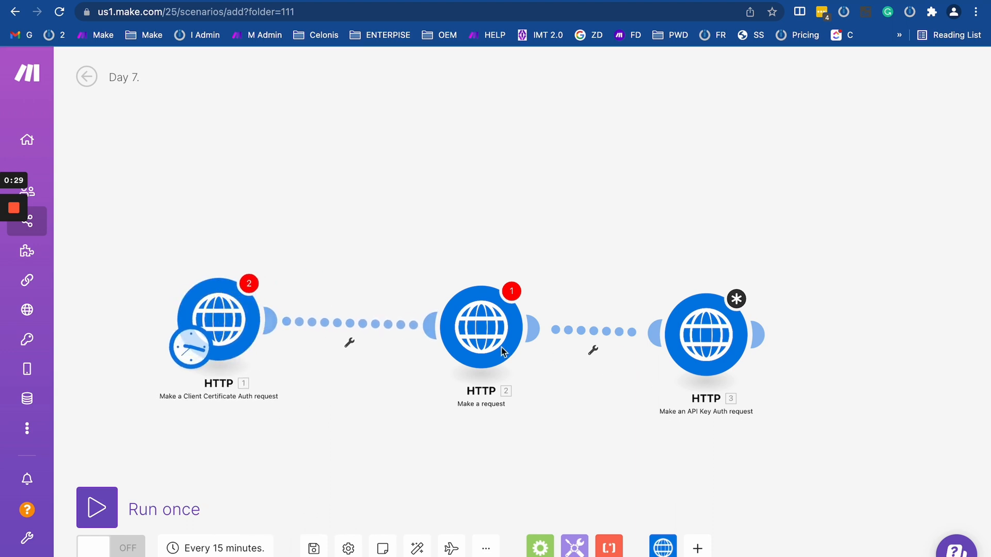
{"action": "left_click_drag", "start_coordinate": [501, 329], "coordinate": [473, 328]}
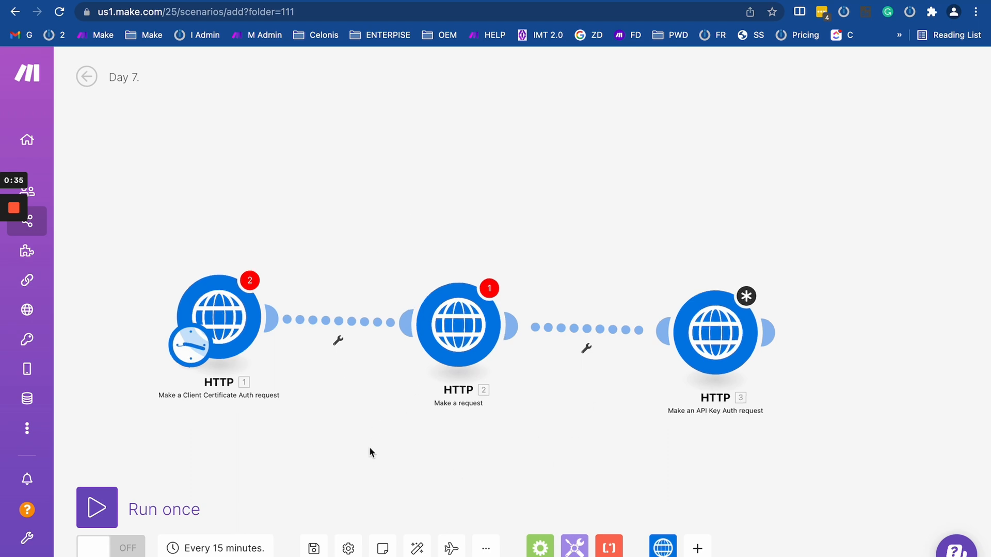
{"action": "scroll", "coordinate": [370, 447], "scroll_direction": "up", "scroll_amount": 2}
{"action": "scroll", "coordinate": [369, 446], "scroll_direction": "down", "scroll_amount": 2}
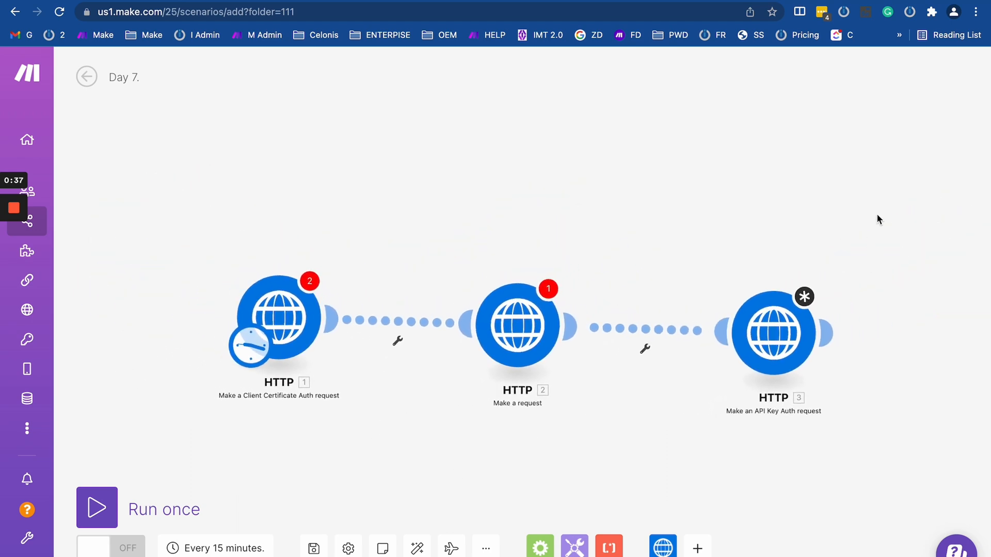
{"action": "left_click_drag", "start_coordinate": [899, 184], "coordinate": [251, 457]}
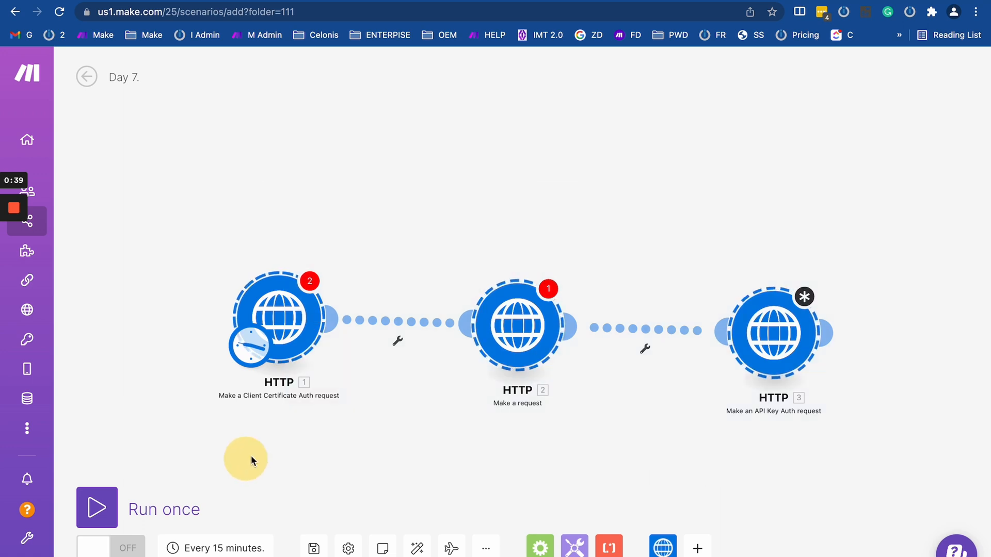
Delete the three selected HTTP modules from the context menu, then deselect on the empty canvas.
{"action": "right_click", "coordinate": [304, 292]}
{"action": "left_click", "coordinate": [341, 325]}
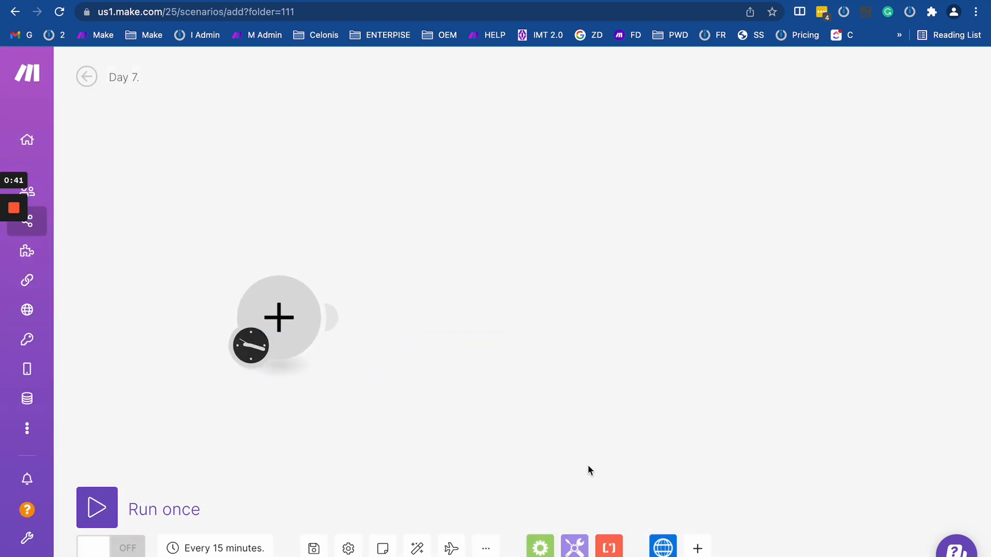
{"action": "left_click", "coordinate": [692, 425]}
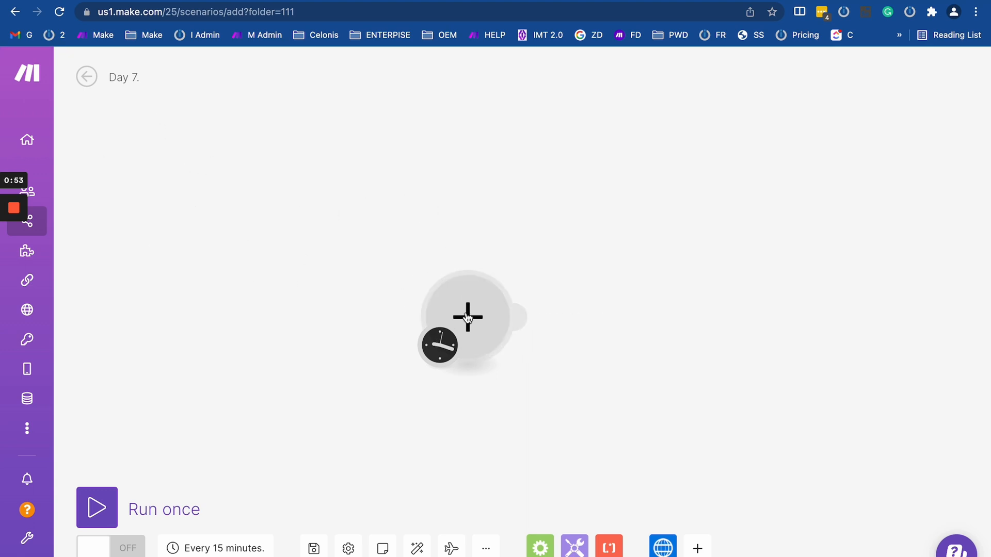
Add an HTTP Make a request module, move the schedule clock onto it, and delete the empty placeholder.
{"action": "left_click", "coordinate": [662, 545]}
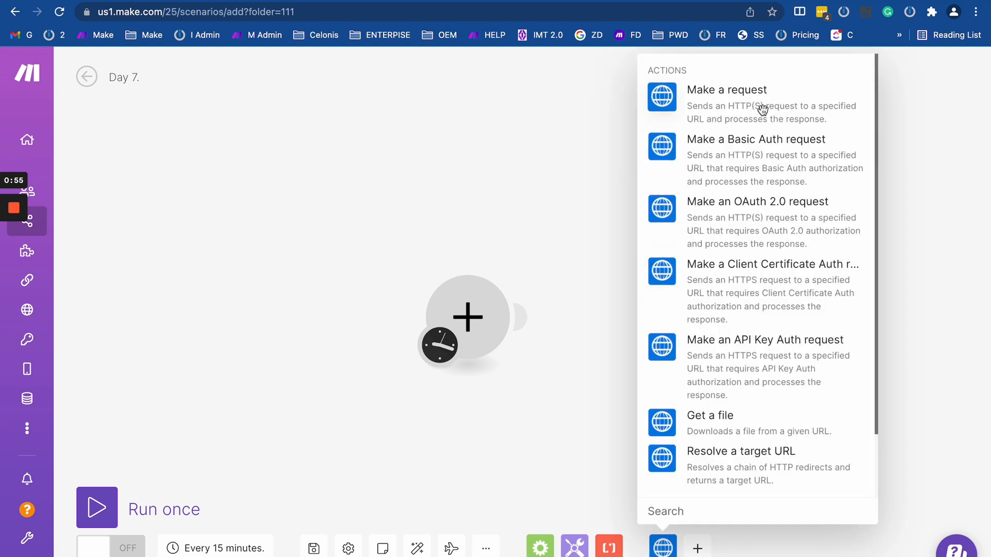
{"action": "left_click", "coordinate": [728, 109]}
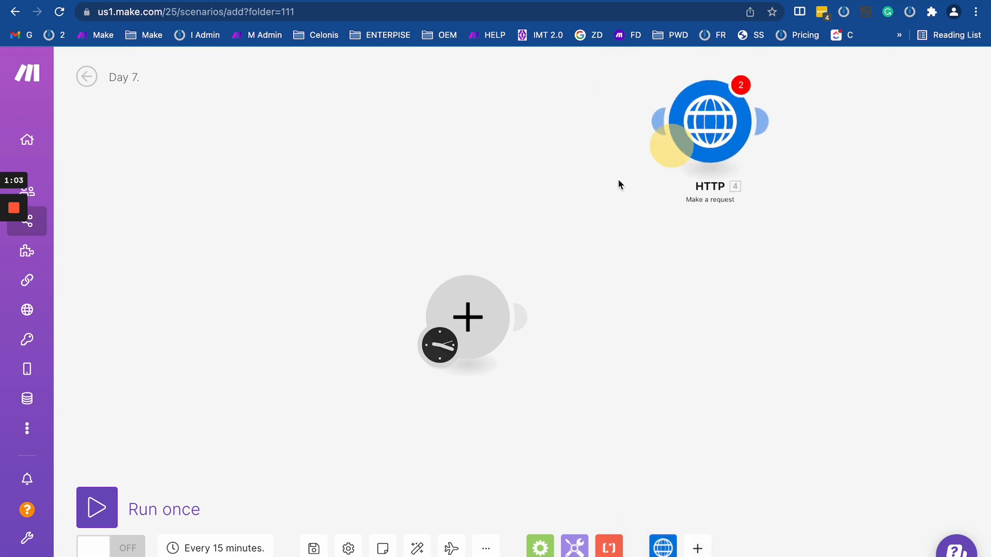
{"action": "left_click_drag", "start_coordinate": [438, 336], "coordinate": [315, 334]}
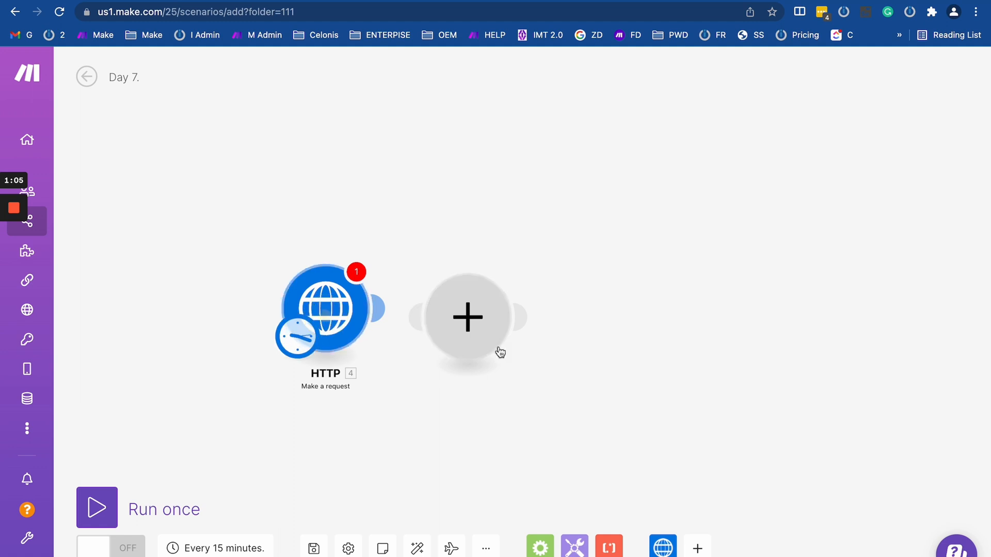
{"action": "right_click", "coordinate": [468, 317]}
{"action": "left_click", "coordinate": [516, 359]}
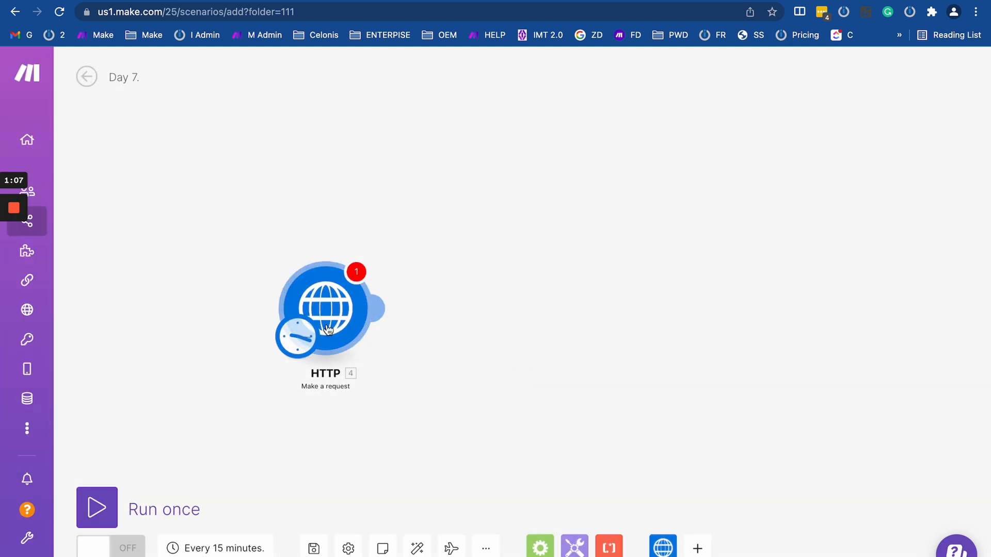
{"action": "left_click", "coordinate": [654, 553]}
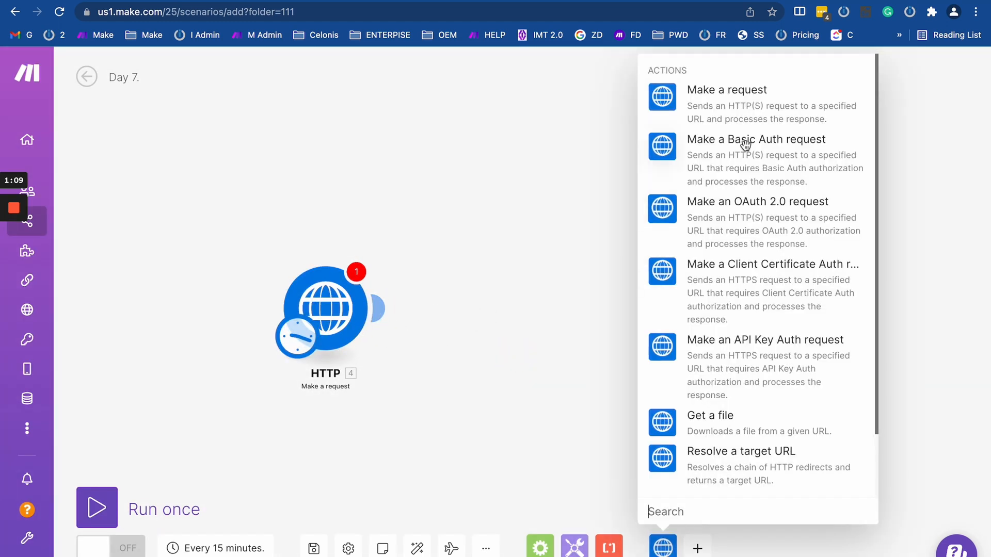
{"action": "scroll", "coordinate": [750, 425], "scroll_direction": "down", "scroll_amount": 3}
{"action": "scroll", "coordinate": [741, 412], "scroll_direction": "up", "scroll_amount": 2}
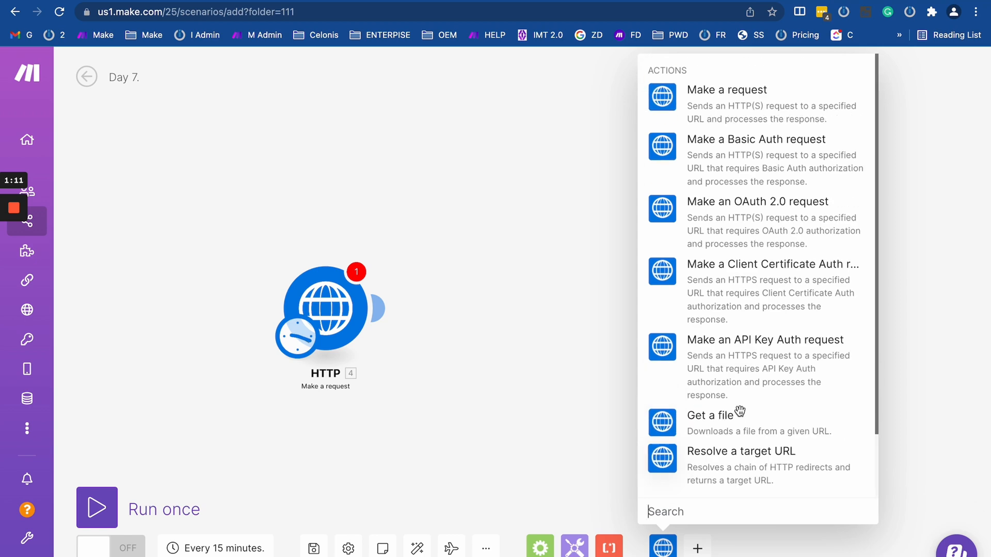
{"action": "scroll", "coordinate": [740, 411], "scroll_direction": "down", "scroll_amount": 2}
{"action": "scroll", "coordinate": [739, 411], "scroll_direction": "up", "scroll_amount": 2}
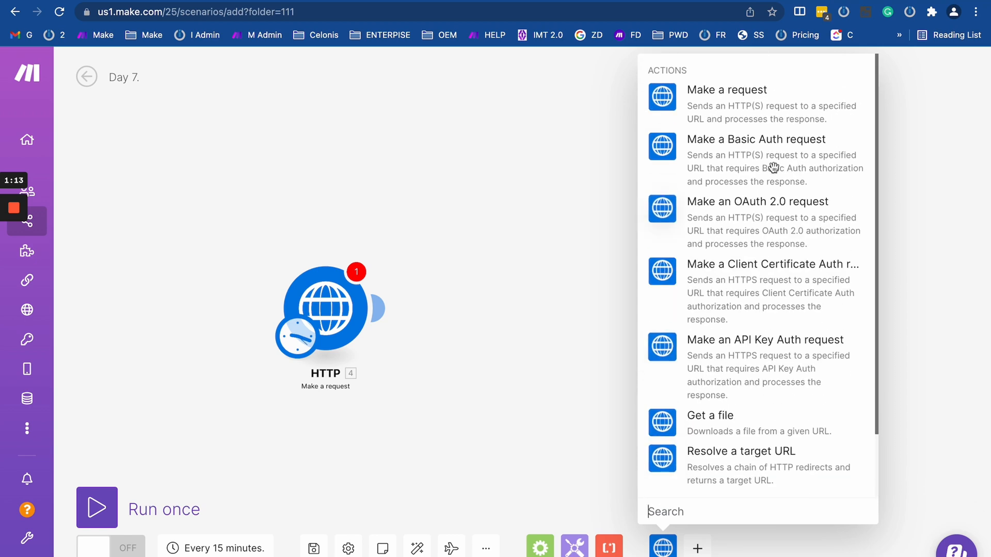
{"action": "scroll", "coordinate": [790, 321], "scroll_direction": "down", "scroll_amount": 3}
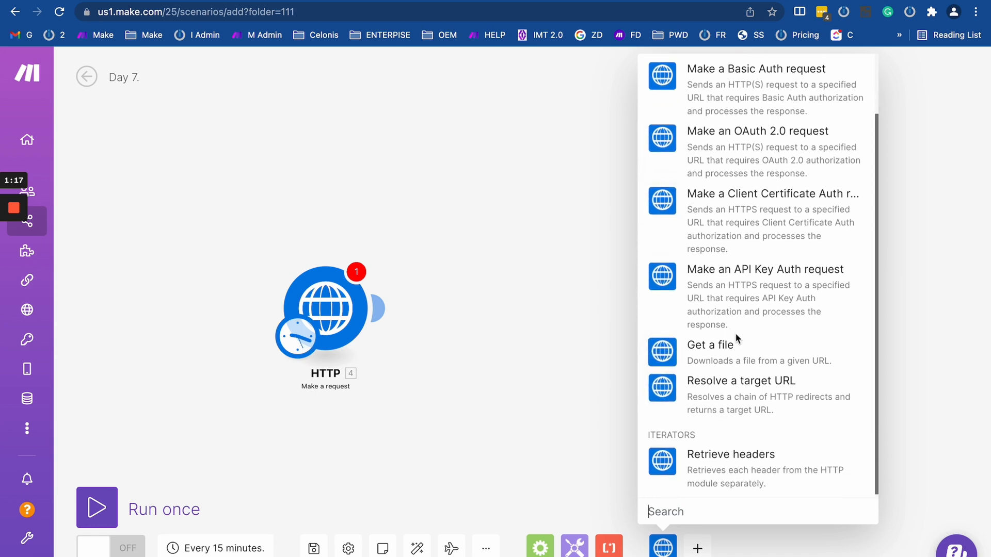
{"action": "scroll", "coordinate": [735, 333], "scroll_direction": "up", "scroll_amount": 2}
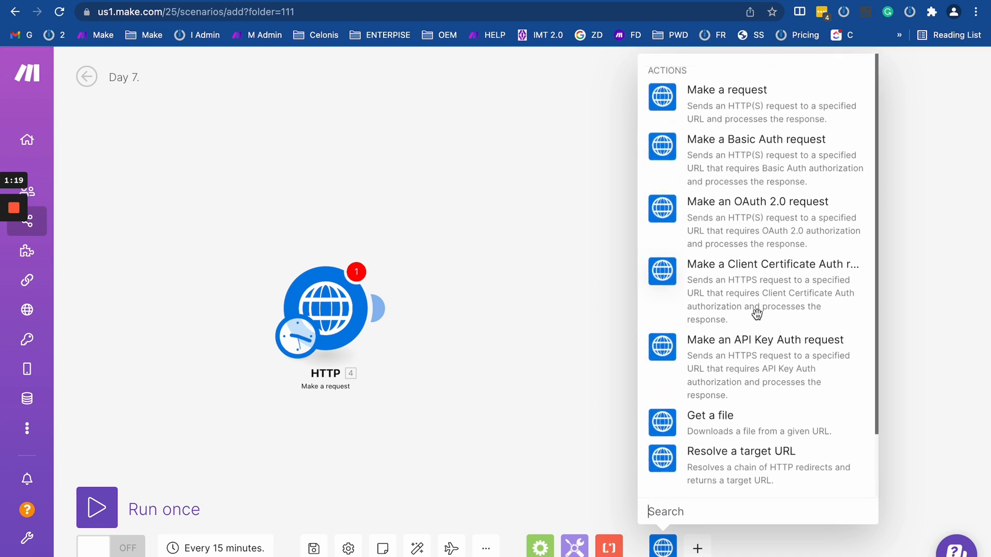
{"action": "scroll", "coordinate": [756, 309], "scroll_direction": "down", "scroll_amount": 1}
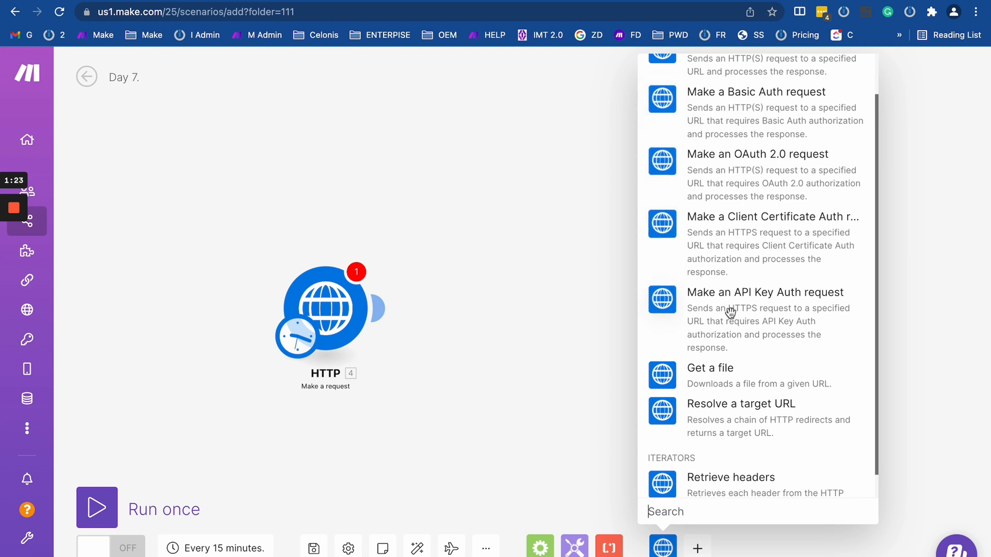
{"action": "scroll", "coordinate": [743, 361], "scroll_direction": "down", "scroll_amount": 1}
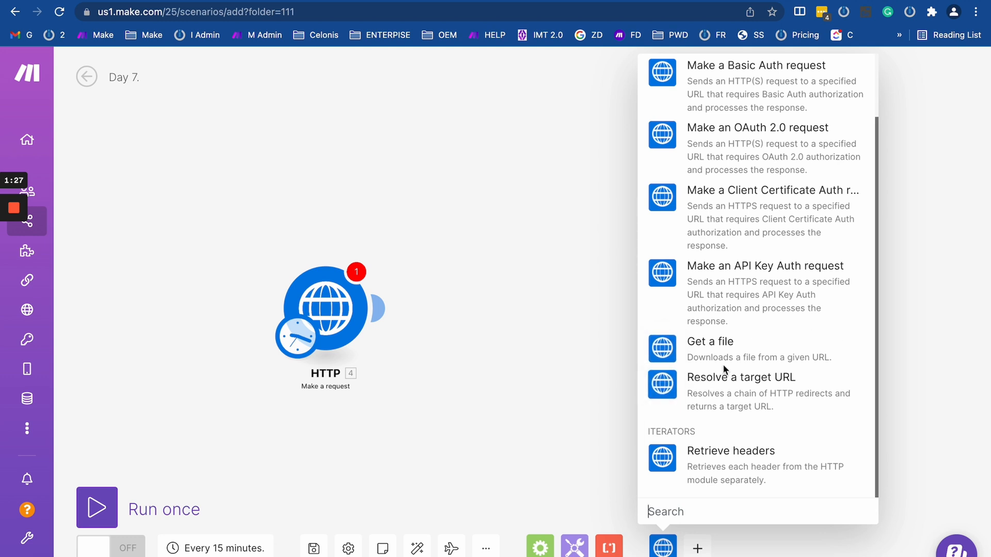
{"action": "scroll", "coordinate": [686, 320], "scroll_direction": "up", "scroll_amount": 1}
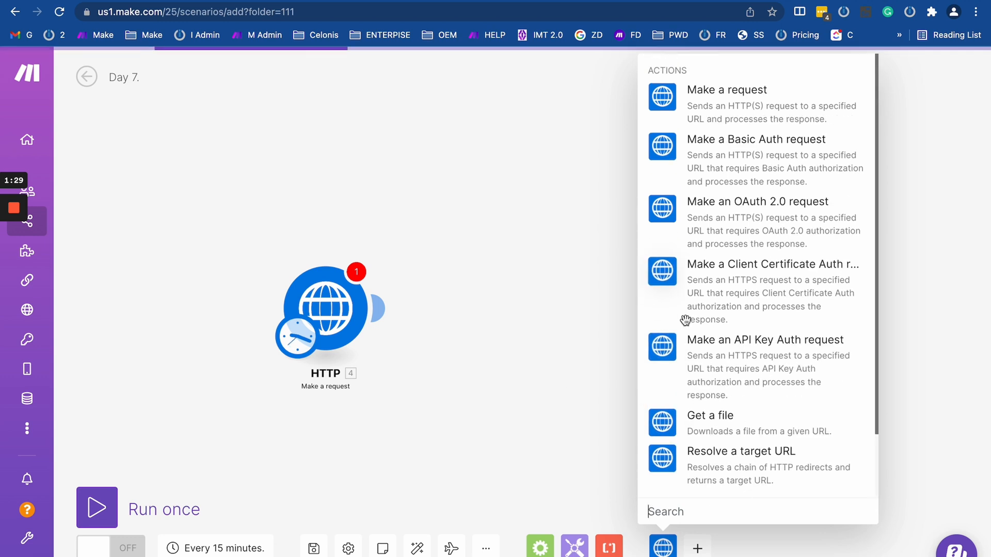
{"action": "scroll", "coordinate": [686, 321], "scroll_direction": "down", "scroll_amount": 1}
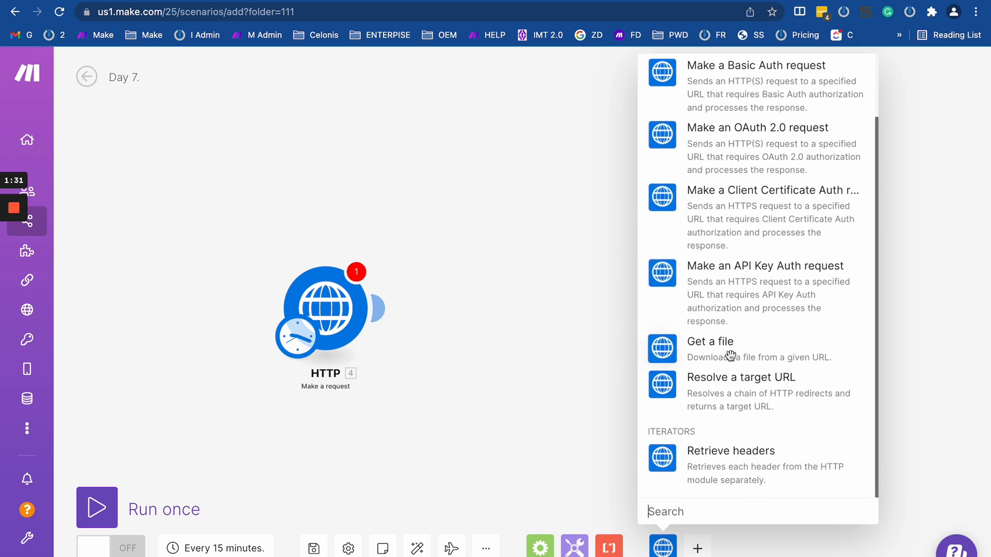
{"action": "left_click_drag", "start_coordinate": [455, 356], "coordinate": [557, 355]}
{"action": "left_click_drag", "start_coordinate": [209, 185], "coordinate": [278, 149]}
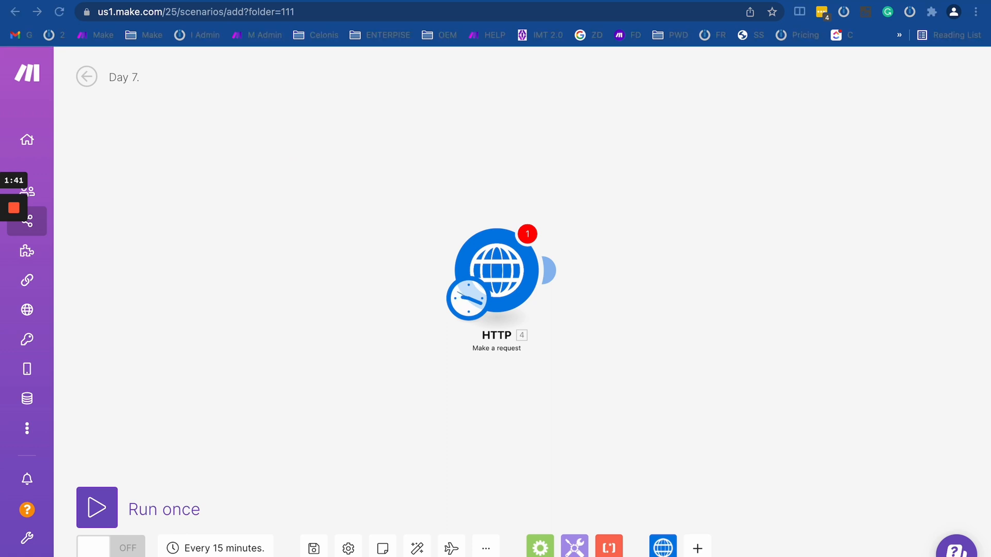
Read the Airtable docs' introduction to listing Stories records and API request modifications.
{"action": "mouse_move", "coordinate": [398, 1]}
{"action": "left_mouse_down"}
{"action": "mouse_move", "coordinate": [382, 22]}
{"action": "mouse_move", "coordinate": [430, 45]}
{"action": "mouse_move", "coordinate": [396, 1]}
{"action": "mouse_move", "coordinate": [382, 1]}
{"action": "left_mouse_up"}
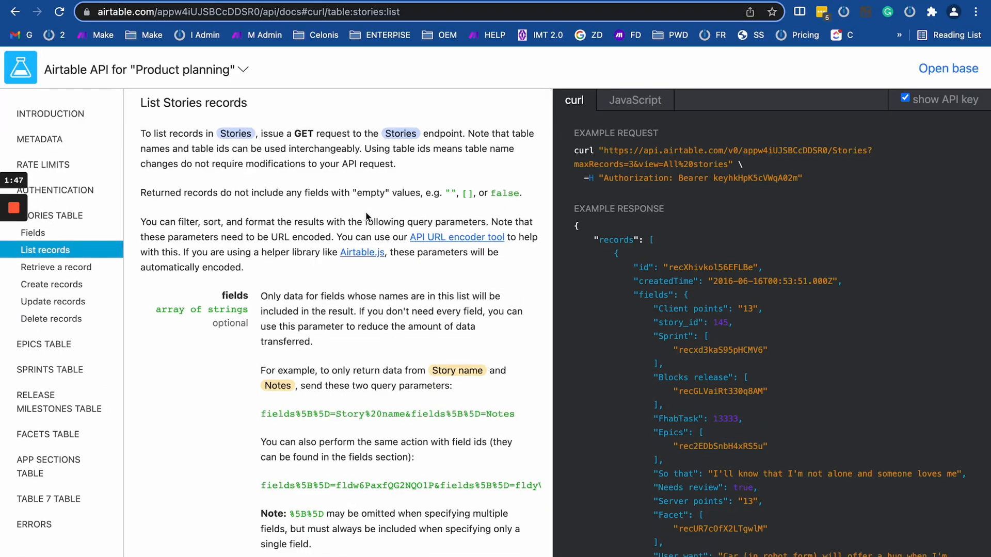
{"action": "scroll", "coordinate": [365, 214], "scroll_direction": "up", "scroll_amount": 1}
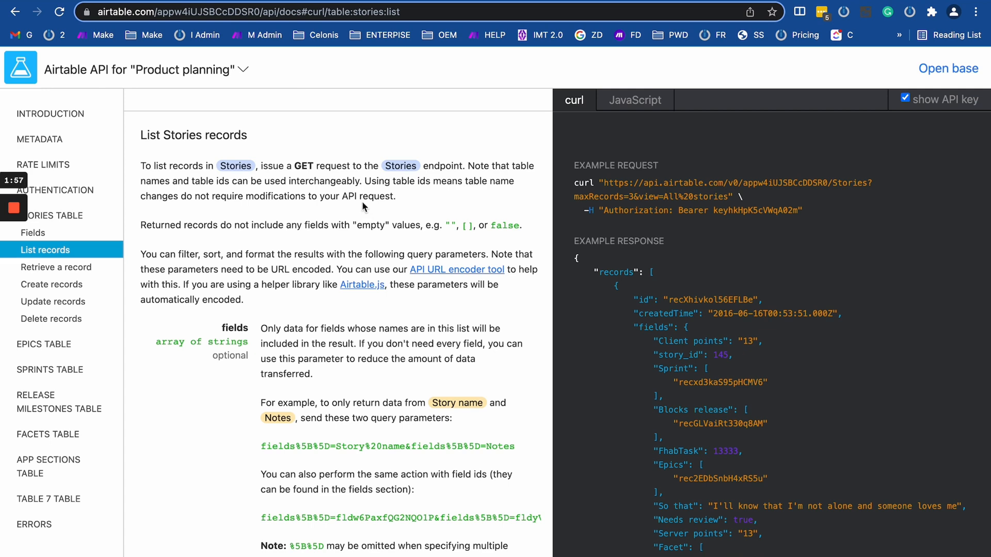
{"action": "left_click_drag", "start_coordinate": [402, 196], "coordinate": [138, 164]}
{"action": "left_click", "coordinate": [142, 165]}
{"action": "left_click", "coordinate": [137, 164]}
{"action": "left_click_drag", "start_coordinate": [411, 197], "coordinate": [242, 197]}
{"action": "left_click", "coordinate": [232, 195]}
Review the example curl request and its Authorization header, then return to the Make scenario.
{"action": "left_click_drag", "start_coordinate": [567, 183], "coordinate": [719, 232]}
{"action": "left_click", "coordinate": [692, 237]}
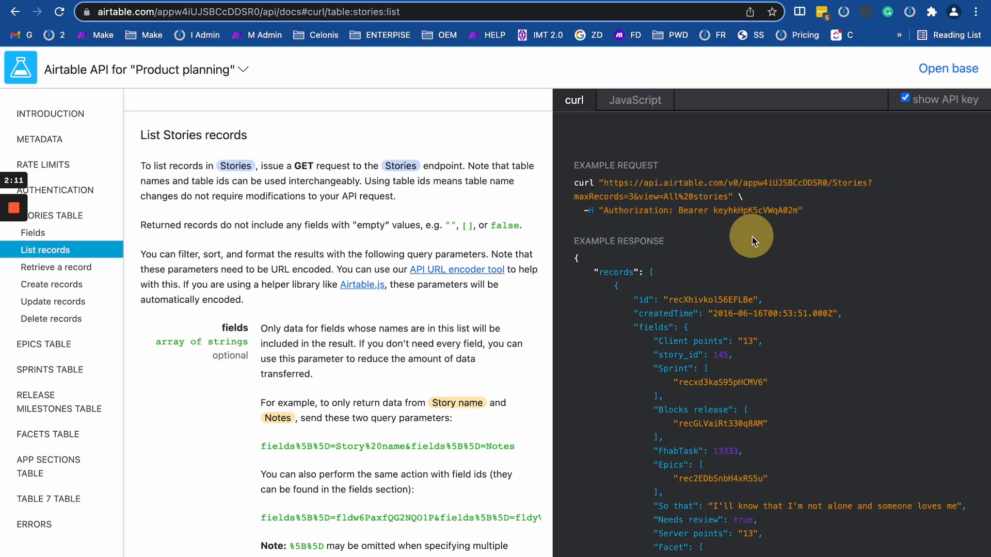
{"action": "left_click_drag", "start_coordinate": [825, 212], "coordinate": [562, 184]}
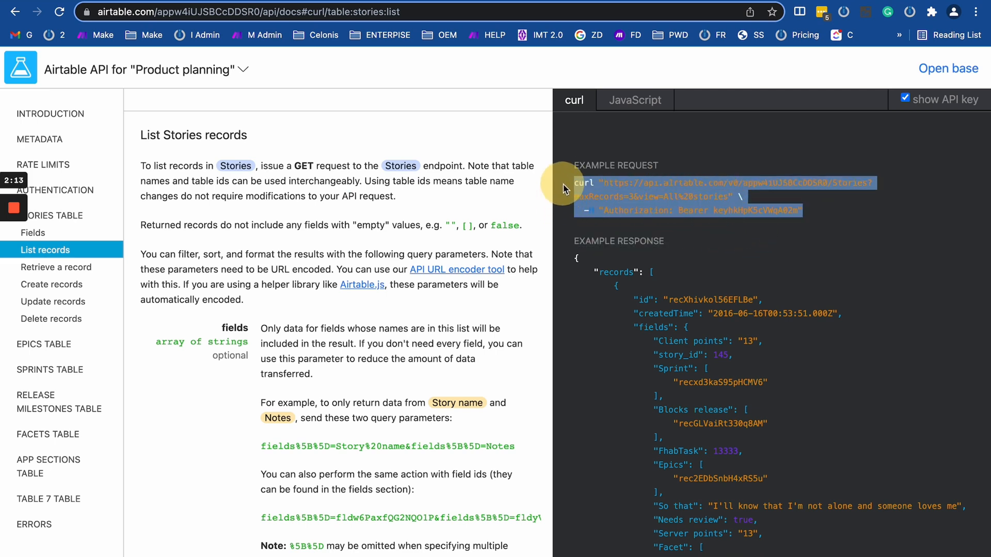
{"action": "left_click", "coordinate": [565, 187]}
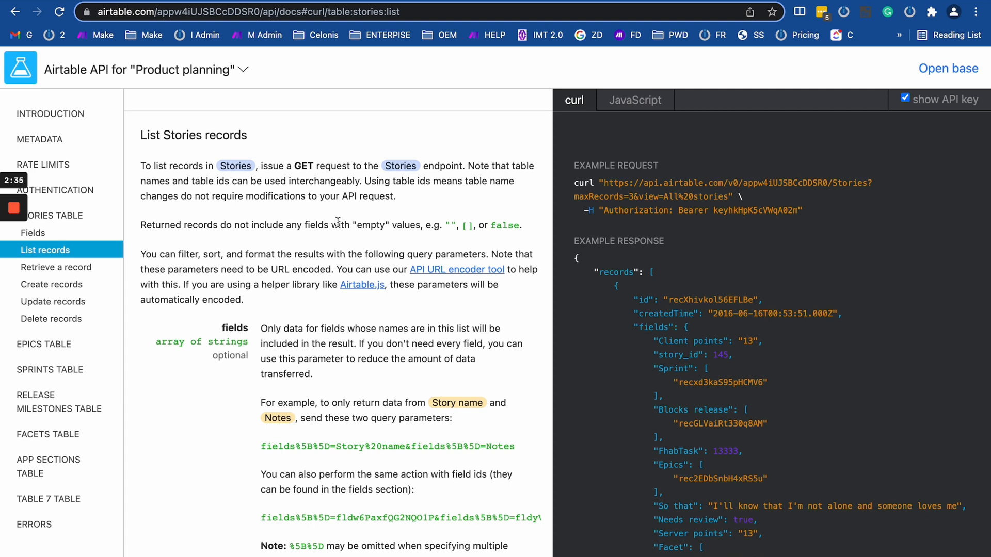
{"action": "key", "text": "ctrl+Tab"}
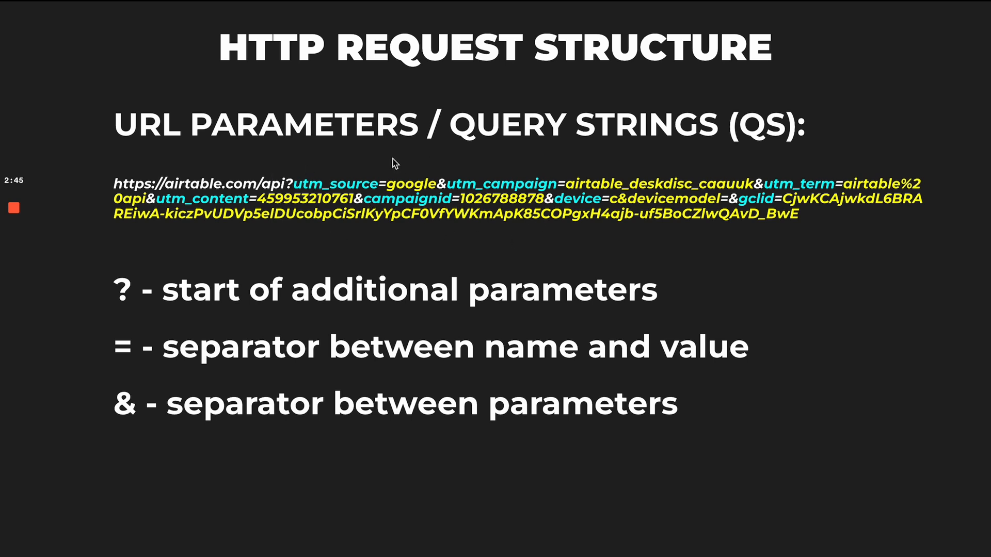
{"action": "key", "text": "ctrl+Right"}
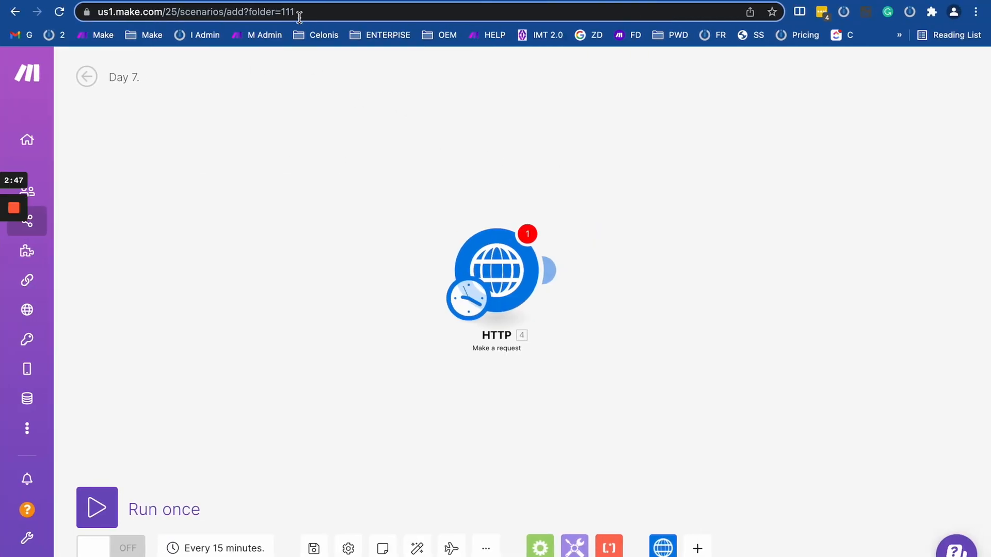
{"action": "left_click", "coordinate": [262, 1]}
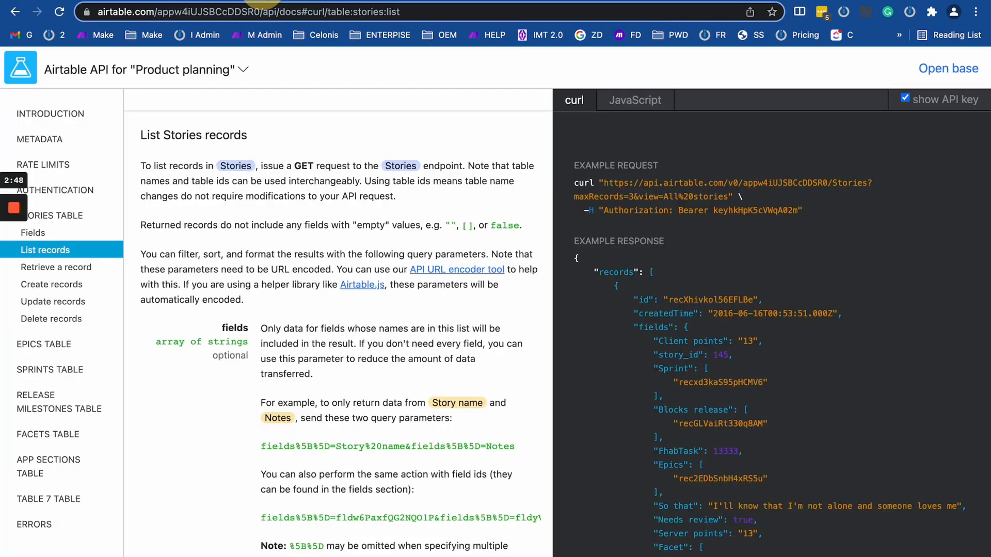
{"action": "left_click", "coordinate": [725, 184]}
{"action": "left_click_drag", "start_coordinate": [725, 185], "coordinate": [741, 184]}
{"action": "left_click_drag", "start_coordinate": [807, 182], "coordinate": [803, 182]}
{"action": "mouse_move", "coordinate": [737, 184]}
{"action": "left_mouse_down"}
{"action": "mouse_move", "coordinate": [868, 184]}
{"action": "mouse_move", "coordinate": [724, 184]}
{"action": "mouse_move", "coordinate": [868, 180]}
{"action": "mouse_move", "coordinate": [708, 183]}
{"action": "mouse_move", "coordinate": [725, 184]}
{"action": "left_mouse_up"}
{"action": "left_click", "coordinate": [935, 163]}
{"action": "left_click", "coordinate": [922, 200]}
{"action": "left_click_drag", "start_coordinate": [886, 186], "coordinate": [864, 186]}
{"action": "left_click", "coordinate": [100, 0]}
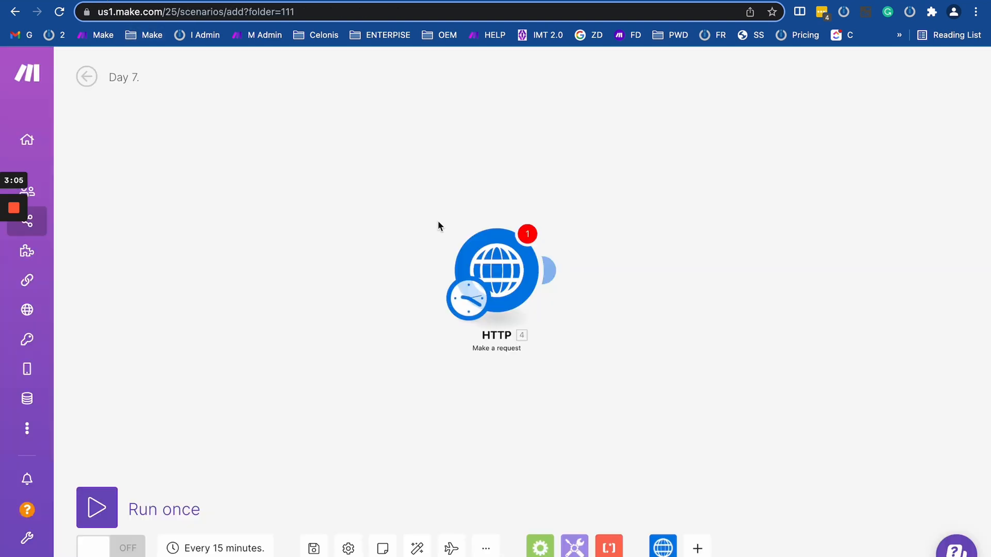
Open the HTTP module's settings and highlight the address bar's folder=111 parameter as an example.
{"action": "left_click", "coordinate": [488, 253]}
{"action": "left_click_drag", "start_coordinate": [482, 252], "coordinate": [286, 238]}
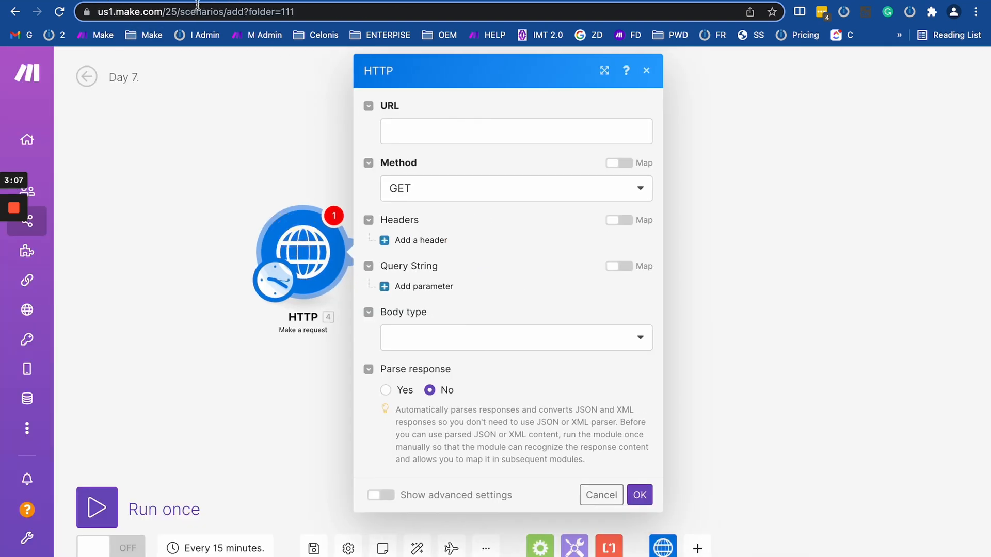
{"action": "left_click_drag", "start_coordinate": [163, 11], "coordinate": [369, 12]}
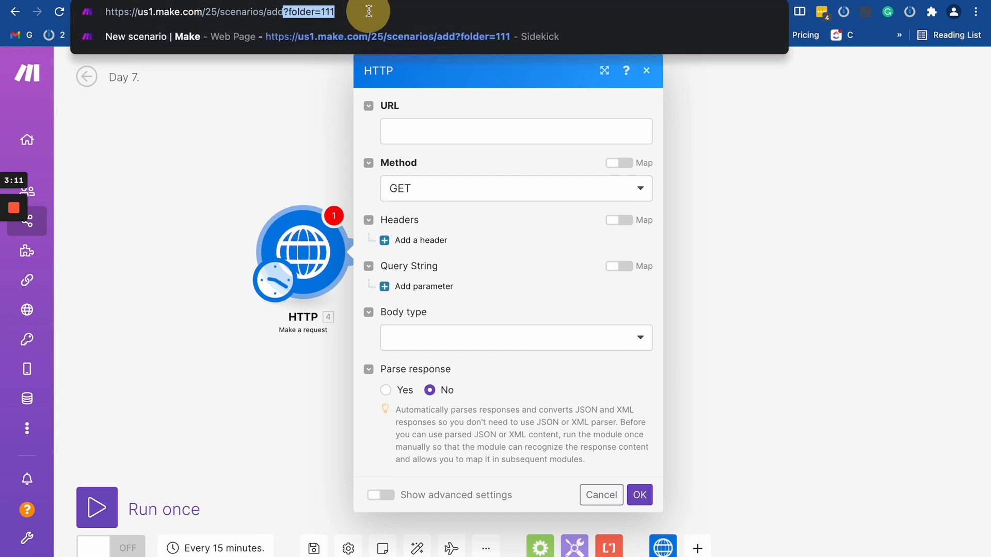
{"action": "left_click", "coordinate": [293, 11]}
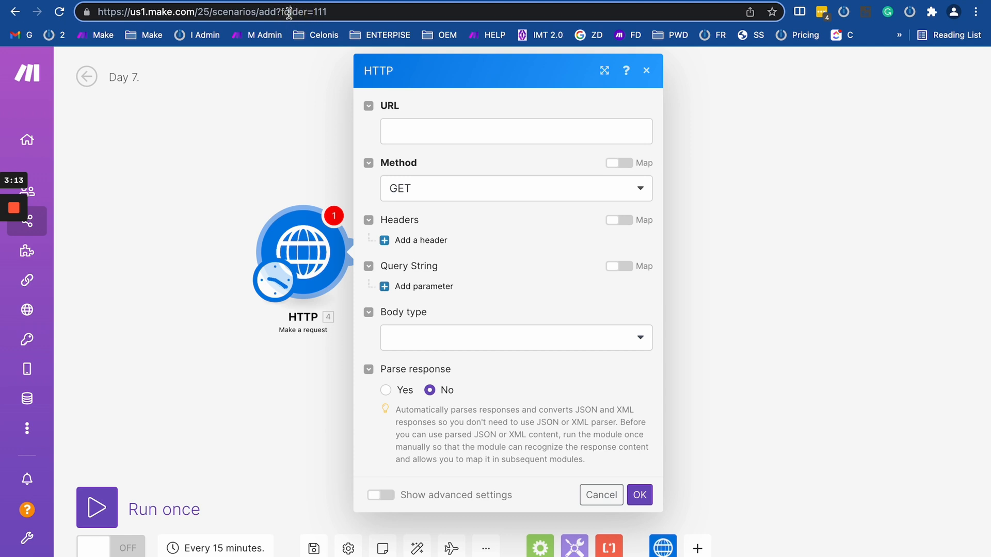
{"action": "double_click", "coordinate": [289, 12]}
{"action": "double_click", "coordinate": [319, 12]}
{"action": "left_click", "coordinate": [244, 1]}
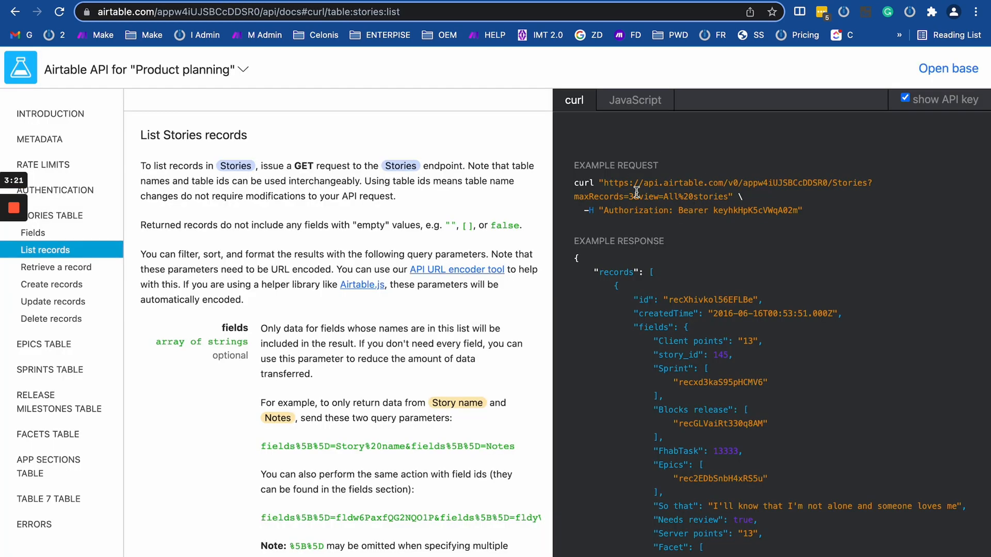
Copy the Stories list request URL from the Airtable curl example.
{"action": "left_click_drag", "start_coordinate": [603, 182], "coordinate": [746, 210]}
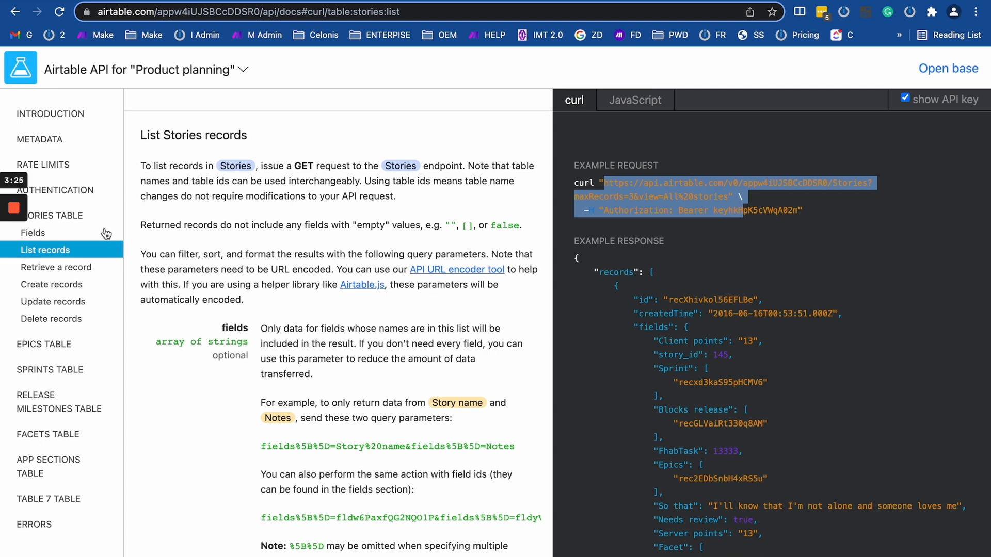
{"action": "left_click", "coordinate": [648, 195]}
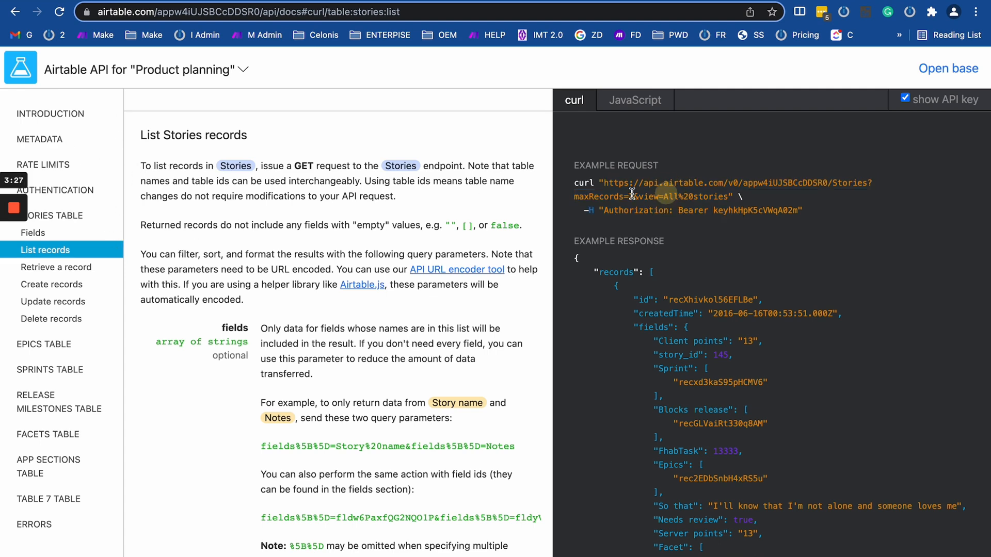
{"action": "left_click_drag", "start_coordinate": [604, 183], "coordinate": [728, 196]}
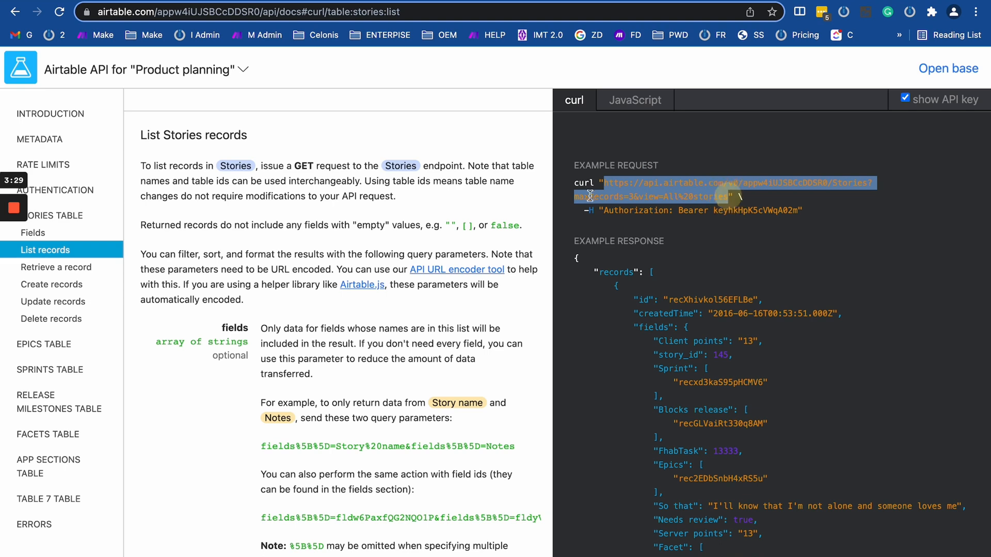
{"action": "right_click", "coordinate": [610, 192]}
{"action": "left_click", "coordinate": [643, 225]}
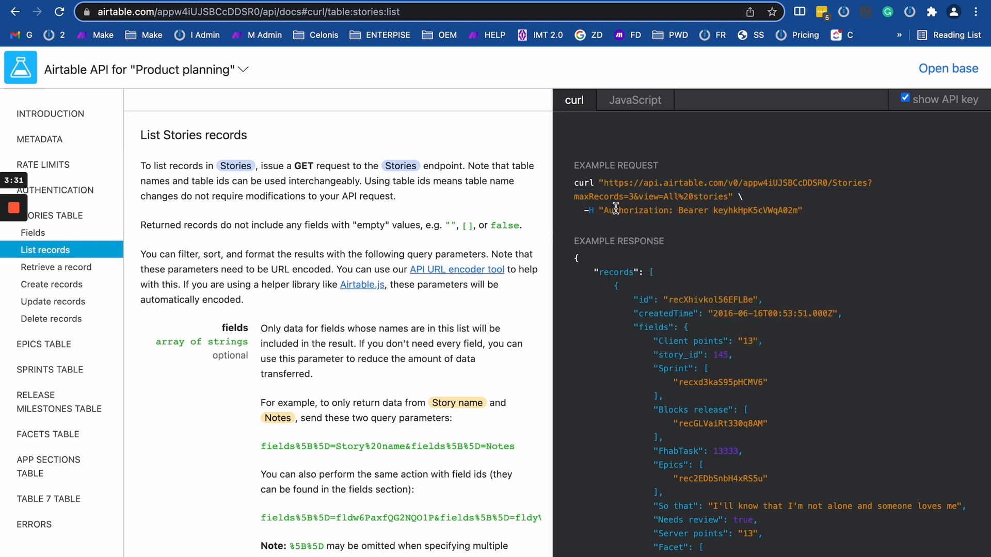
Highlight the Authorization Bearer header line in the curl example.
{"action": "left_click_drag", "start_coordinate": [578, 210], "coordinate": [870, 217]}
{"action": "left_click", "coordinate": [858, 217]}
{"action": "left_click_drag", "start_coordinate": [572, 211], "coordinate": [840, 216]}
{"action": "left_click", "coordinate": [841, 212]}
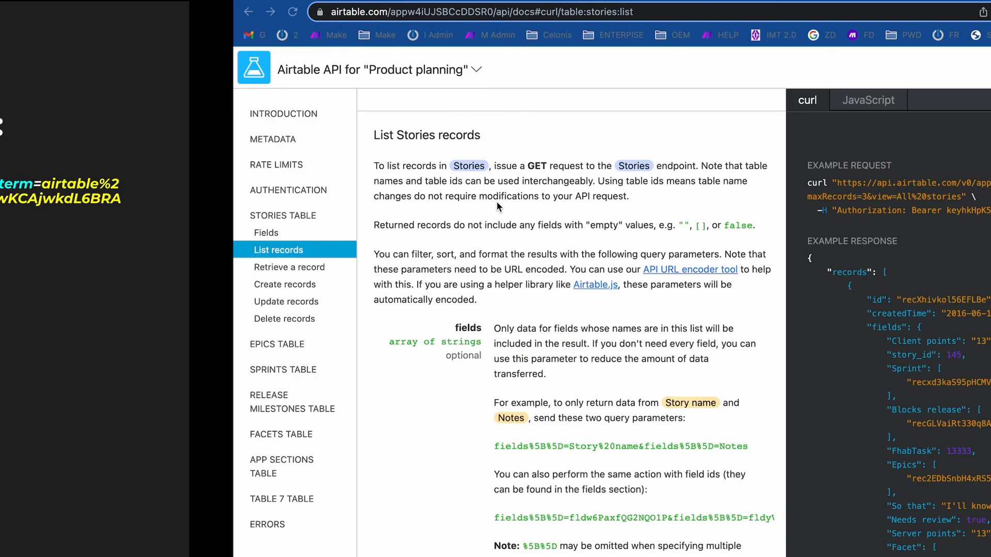
Point out the encoded view value All%20stories, then focus the Make HTTP module's URL field.
{"action": "key", "text": "ctrl+Right"}
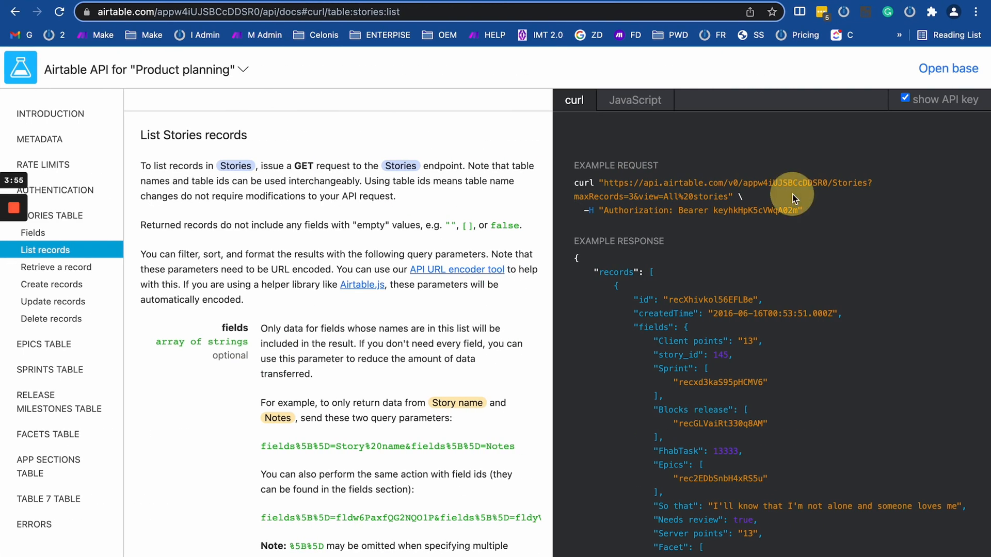
{"action": "left_click_drag", "start_coordinate": [708, 196], "coordinate": [660, 198]}
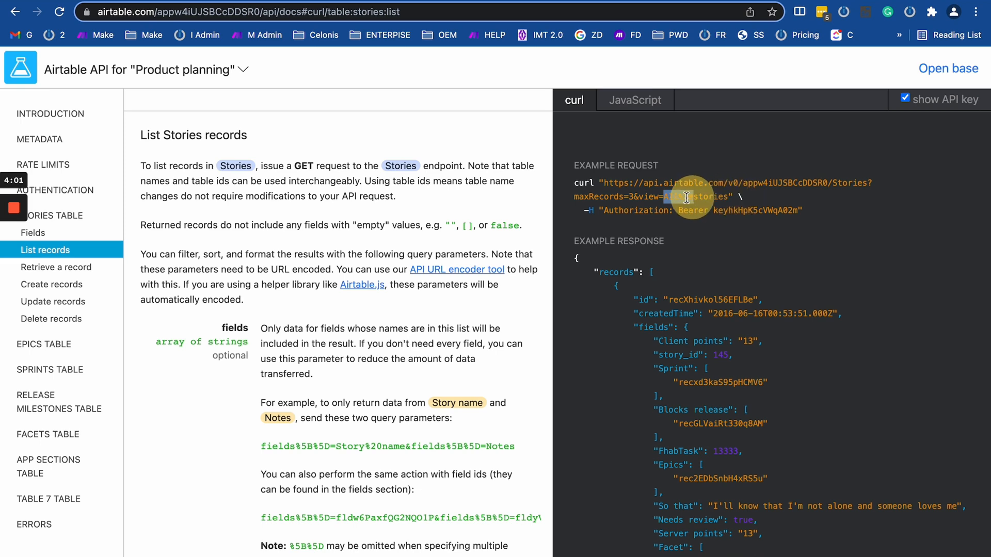
{"action": "left_click", "coordinate": [725, 189]}
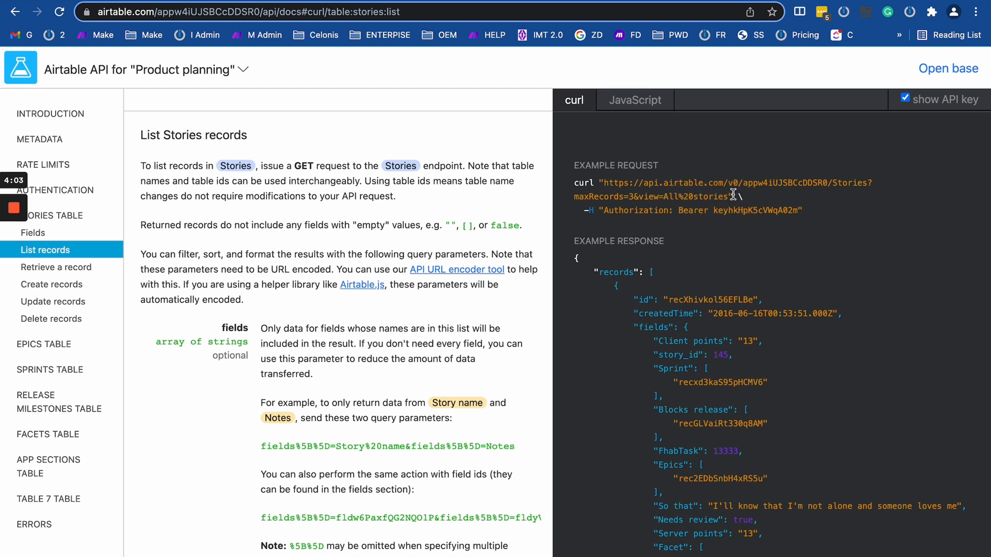
{"action": "left_click_drag", "start_coordinate": [729, 197], "coordinate": [658, 197]}
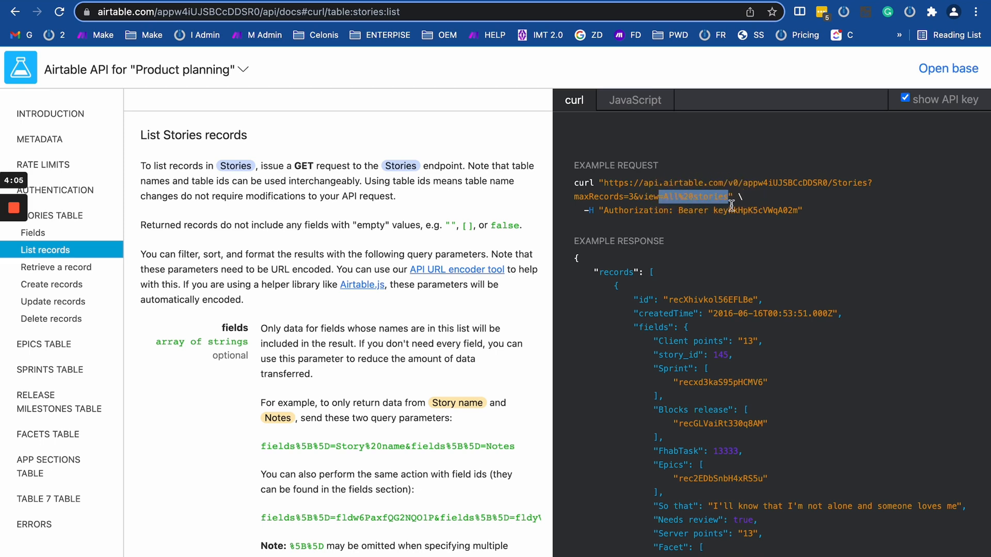
{"action": "left_click", "coordinate": [689, 198]}
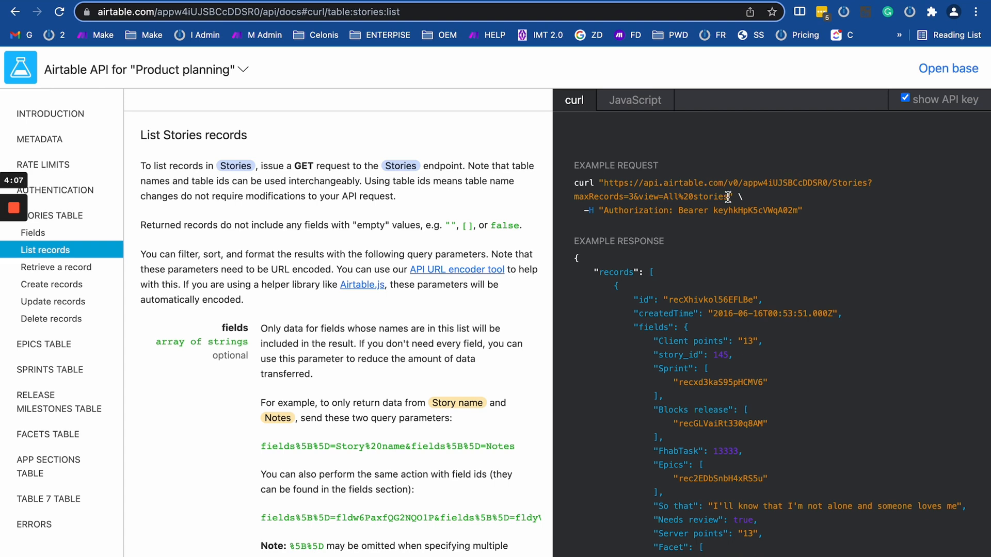
{"action": "left_click_drag", "start_coordinate": [728, 197], "coordinate": [693, 196]}
{"action": "left_click_drag", "start_coordinate": [603, 184], "coordinate": [727, 197]}
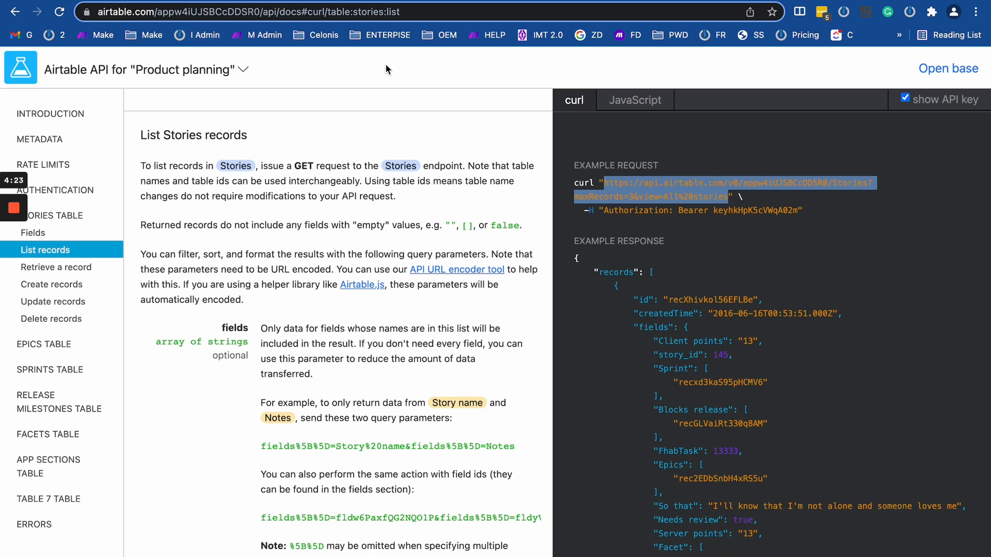
{"action": "key", "text": "ctrl+Tab"}
{"action": "left_click", "coordinate": [411, 137]}
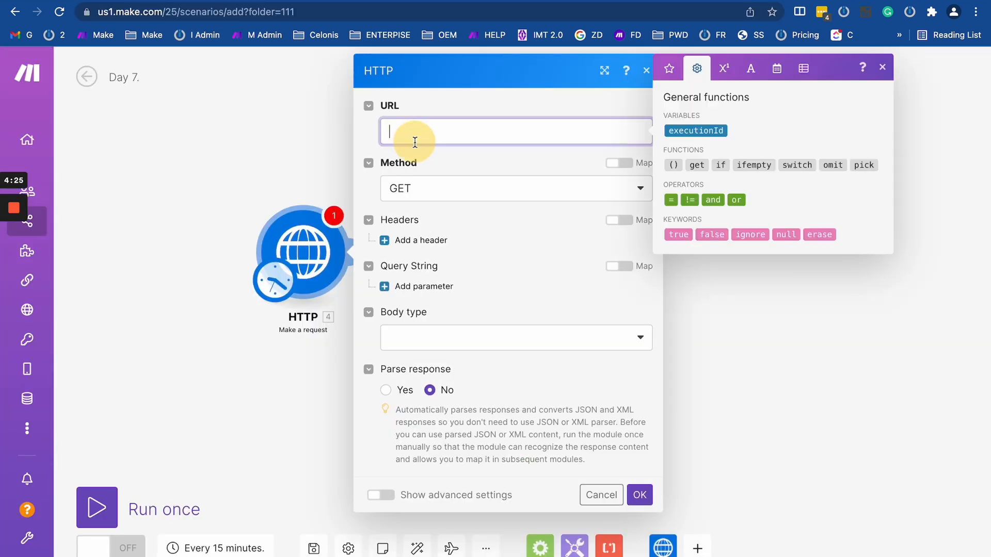
Paste the Airtable Stories URL into the URL field, highlight its %20, and open a new tab.
{"action": "key", "text": "super+v"}
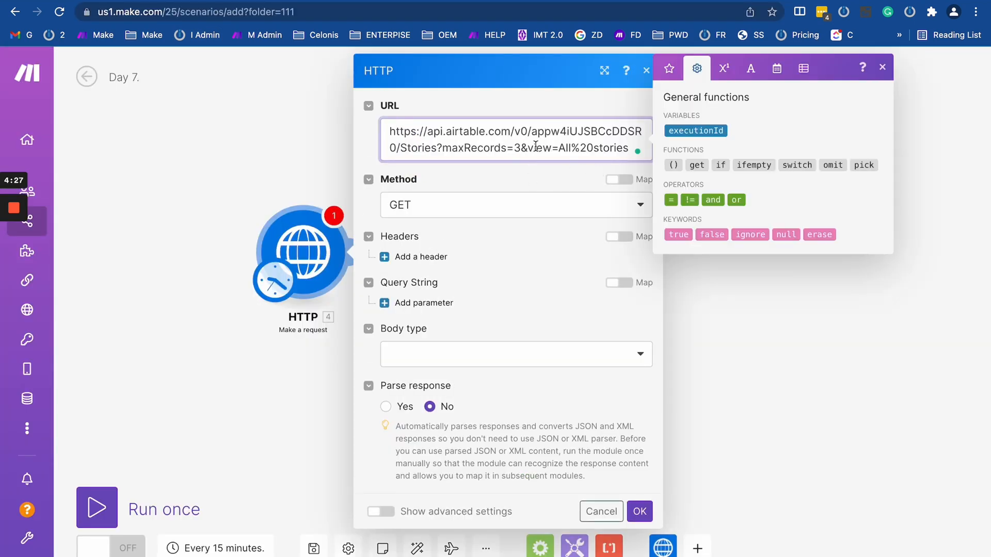
{"action": "left_click", "coordinate": [592, 149]}
{"action": "left_click_drag", "start_coordinate": [592, 149], "coordinate": [571, 148]}
{"action": "key", "text": "super+t"}
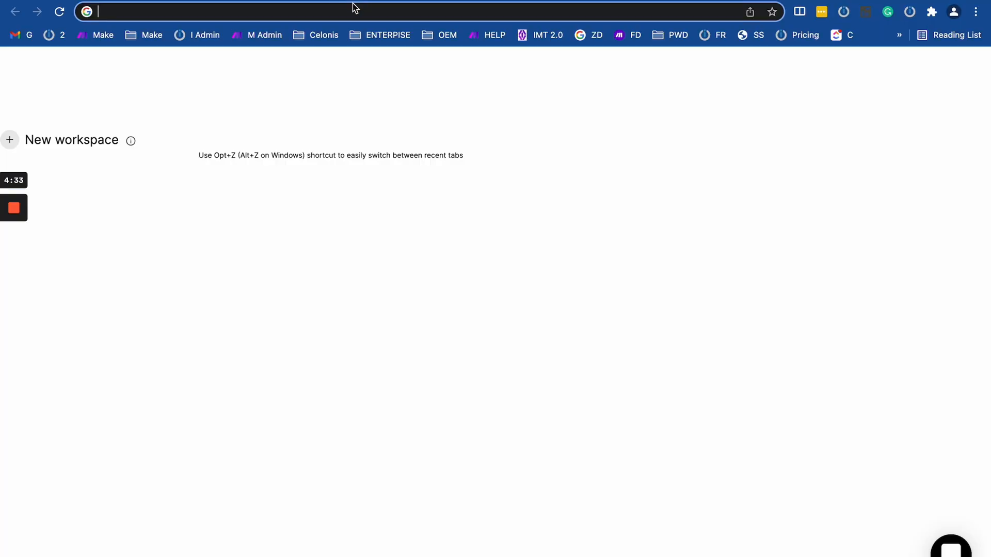
Search Google for 'encode URL' and open the meyerweb URL Decoder/Encoder result.
{"action": "left_click", "coordinate": [352, 13]}
{"action": "type", "text": "en"}
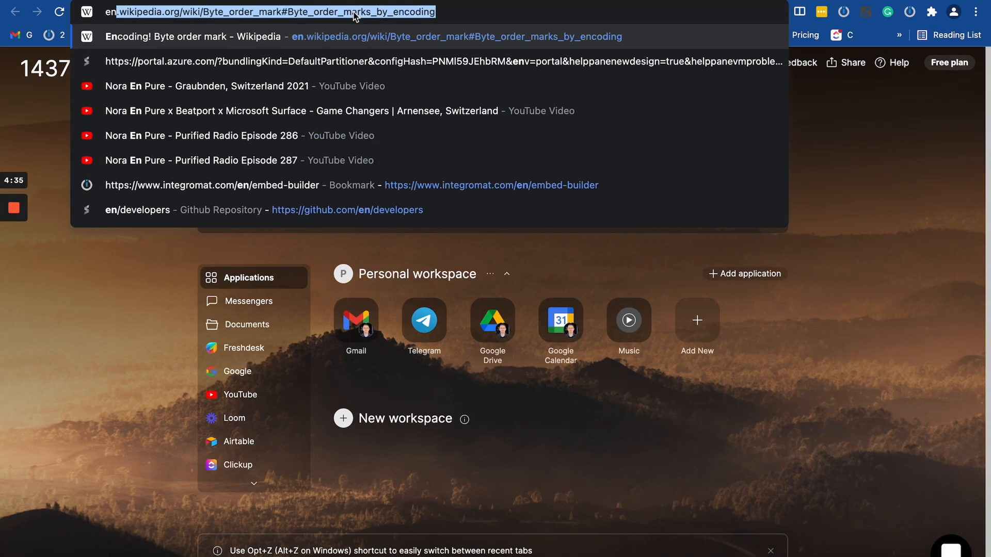
{"action": "type", "text": "code URL"}
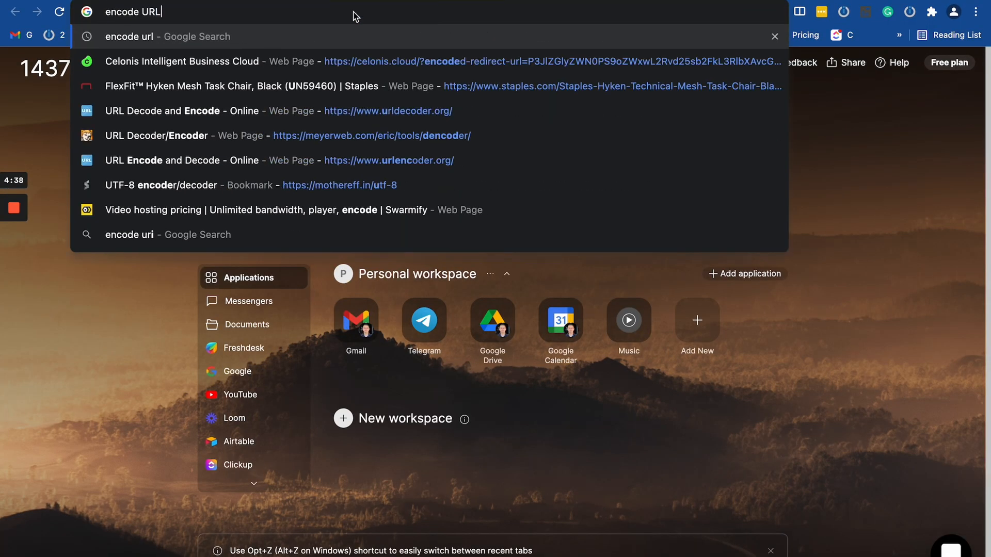
{"action": "key", "text": "Return"}
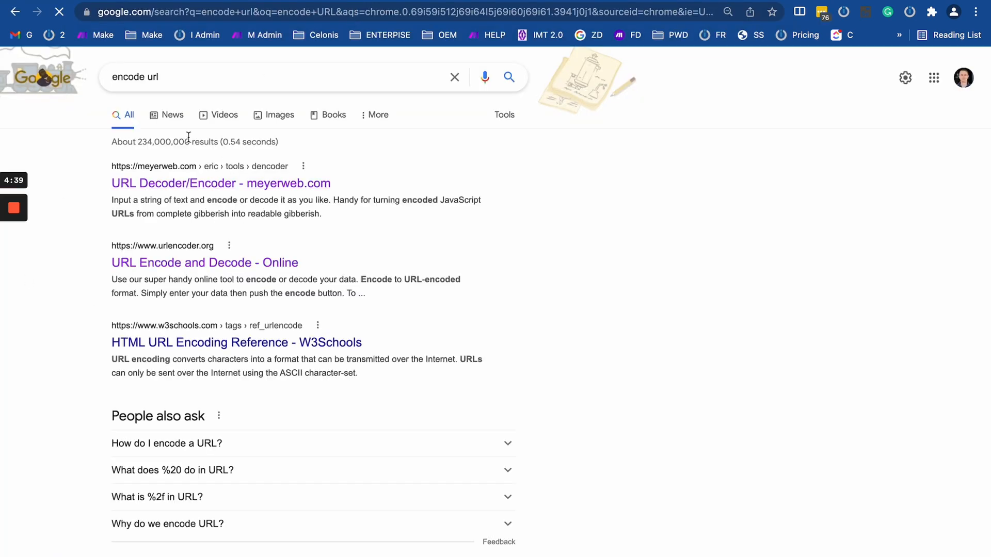
{"action": "left_click", "coordinate": [243, 179]}
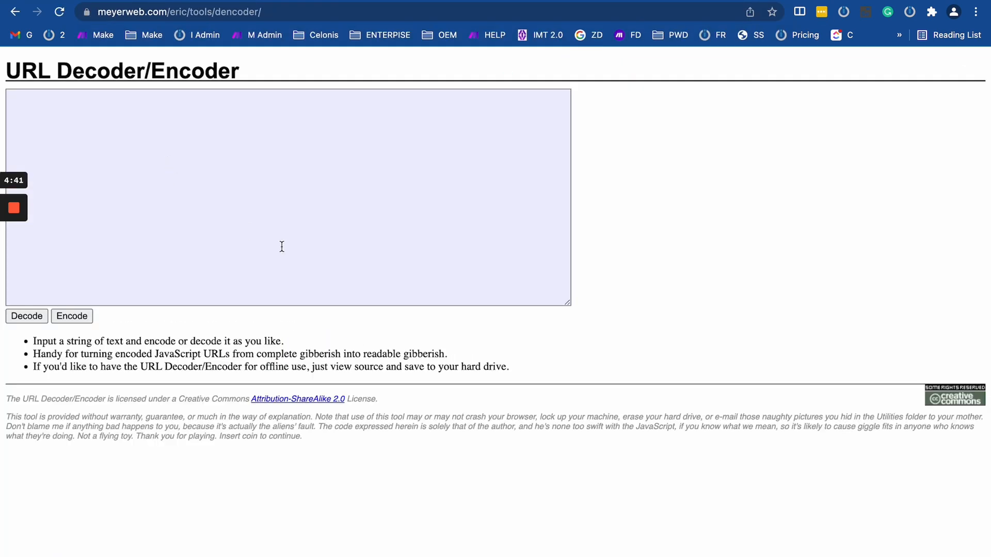
Copy All%20stories from the Make URL and paste it into the meyerweb decoder.
{"action": "left_click", "coordinate": [225, 185]}
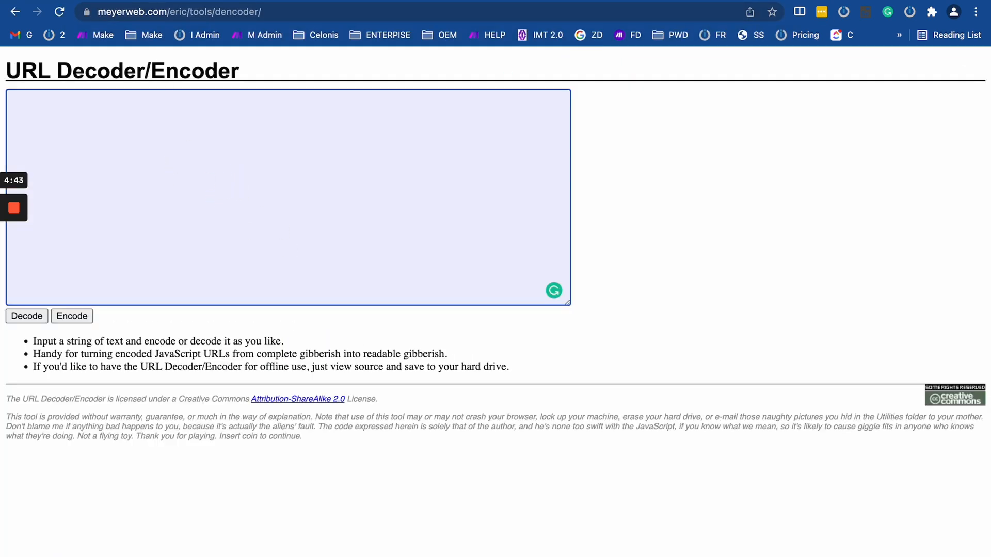
{"action": "key", "text": "ctrl+shift+Tab"}
{"action": "left_click_drag", "start_coordinate": [558, 149], "coordinate": [634, 150]}
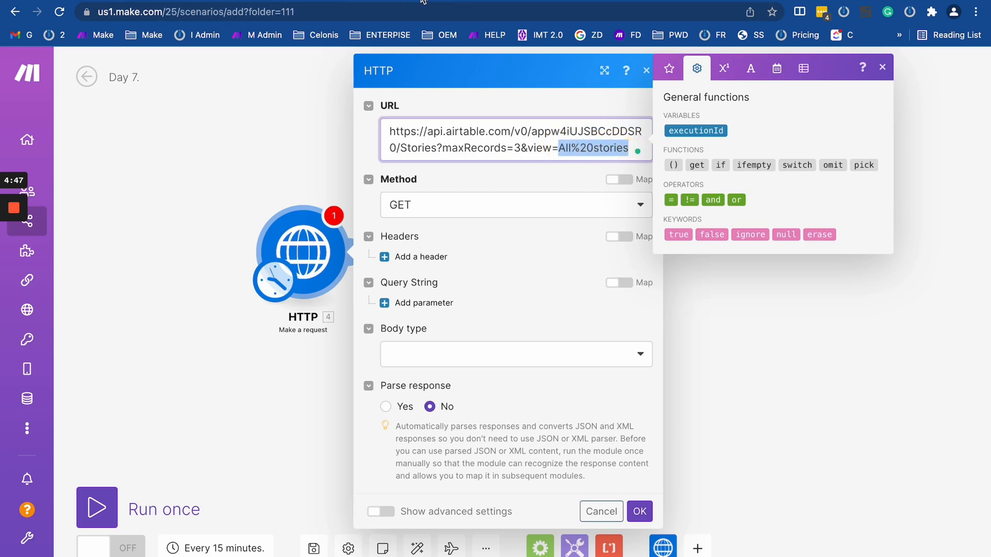
{"action": "key", "text": "super+c"}
{"action": "key", "text": "ctrl+Tab"}
{"action": "key", "text": "super+v"}
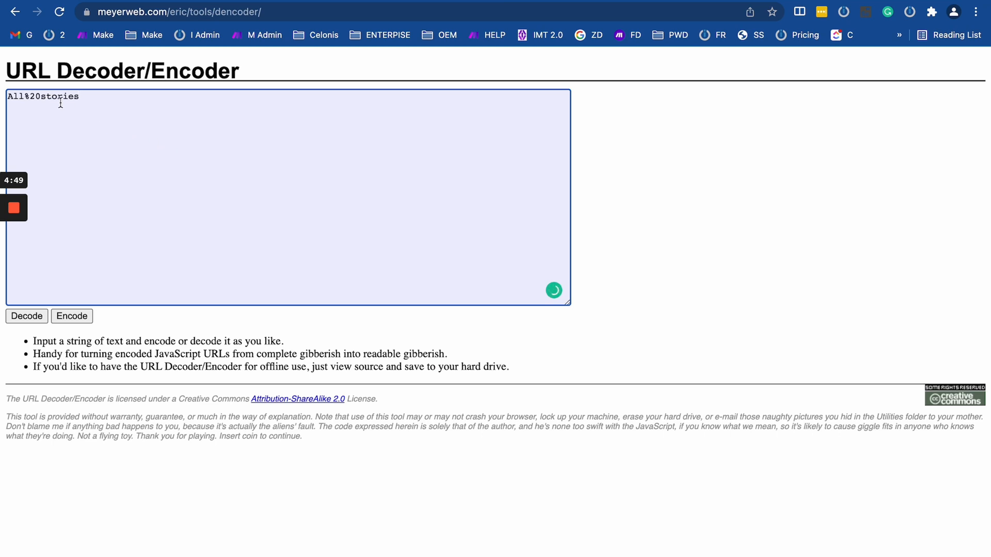
Decode All%20stories into All stories and re-encode it back.
{"action": "left_click", "coordinate": [28, 96]}
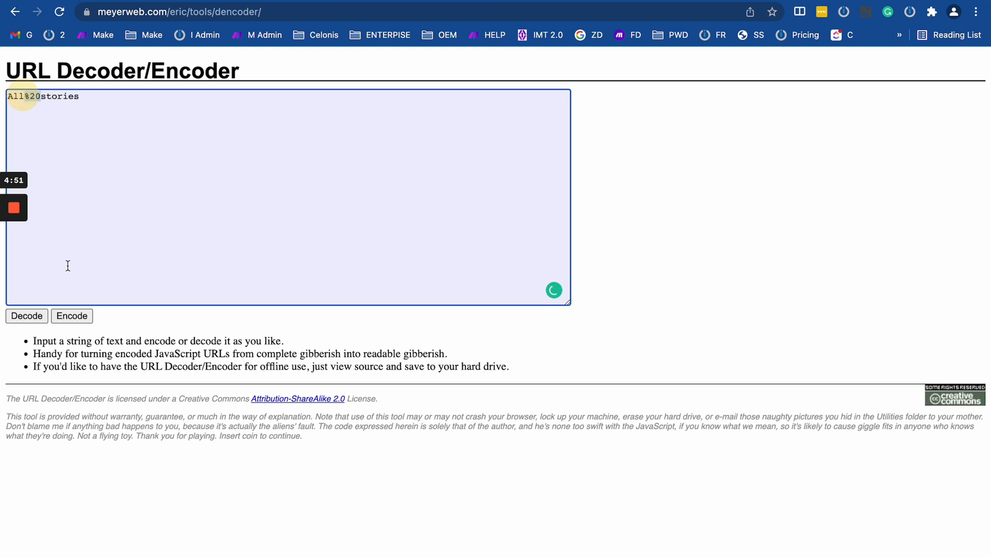
{"action": "left_click", "coordinate": [73, 316]}
{"action": "key", "text": "ctrl+Left"}
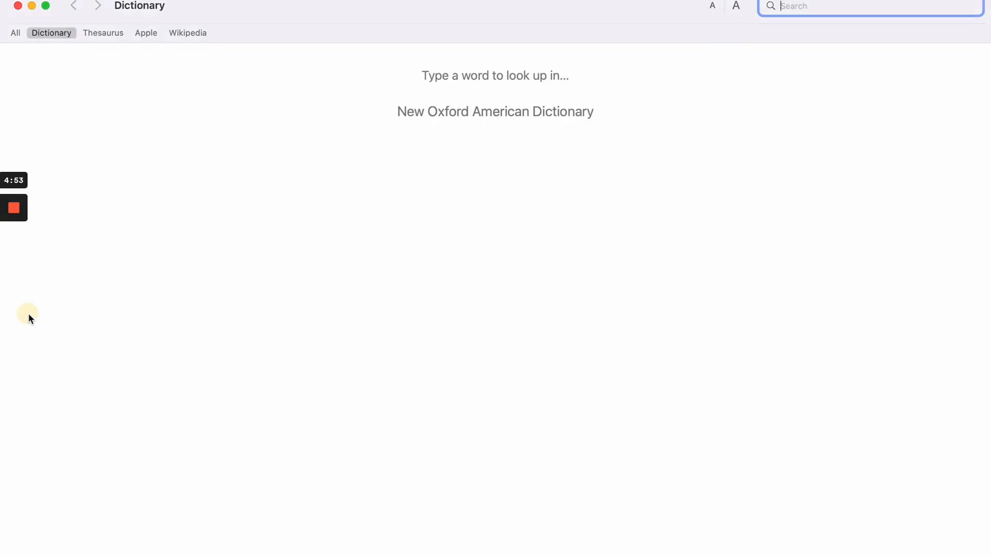
{"action": "key", "text": "ctrl+Right"}
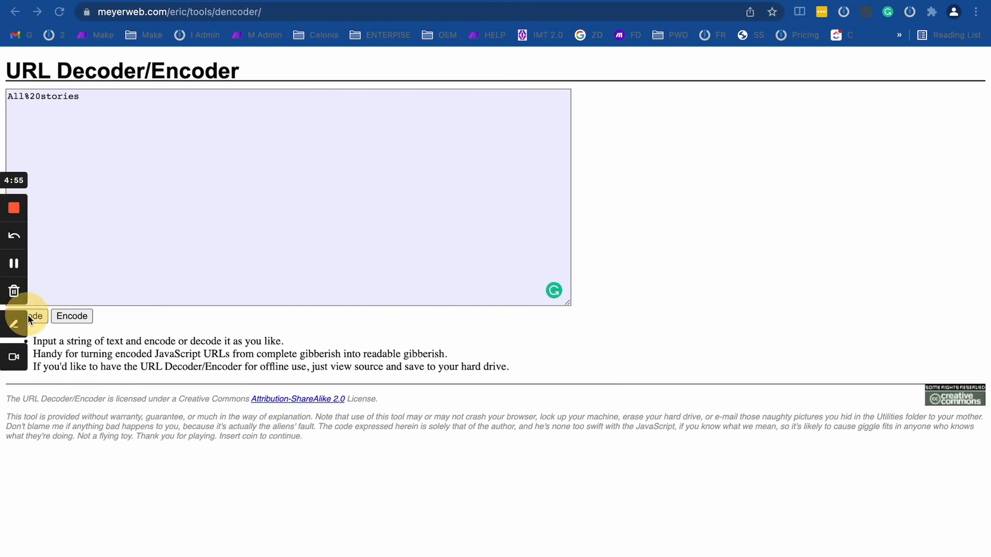
{"action": "left_click", "coordinate": [37, 316]}
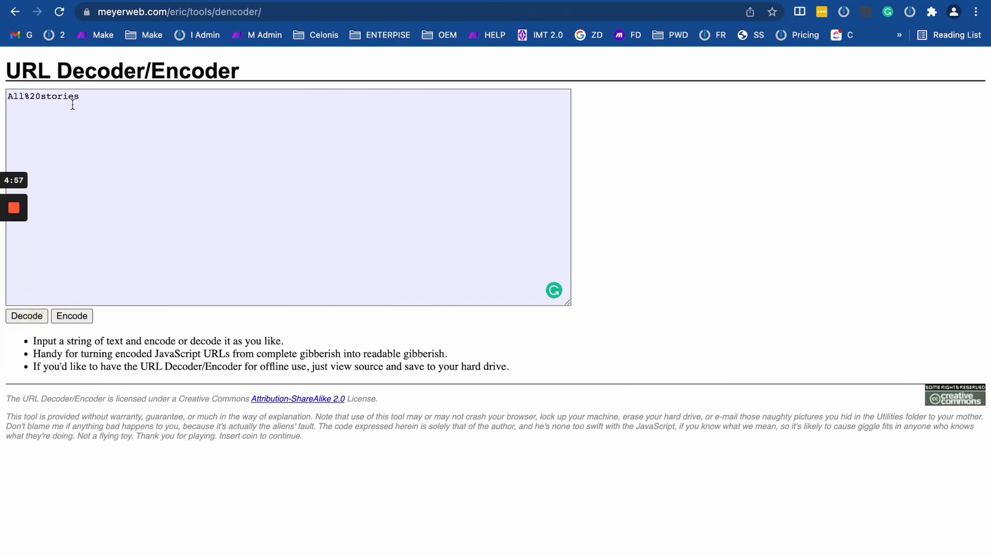
{"action": "left_click", "coordinate": [81, 106]}
{"action": "left_click", "coordinate": [27, 315]}
{"action": "left_click", "coordinate": [86, 316]}
Add several layers of encoding, strip them back down to All stories, and return to Make.
{"action": "left_click", "coordinate": [243, 0]}
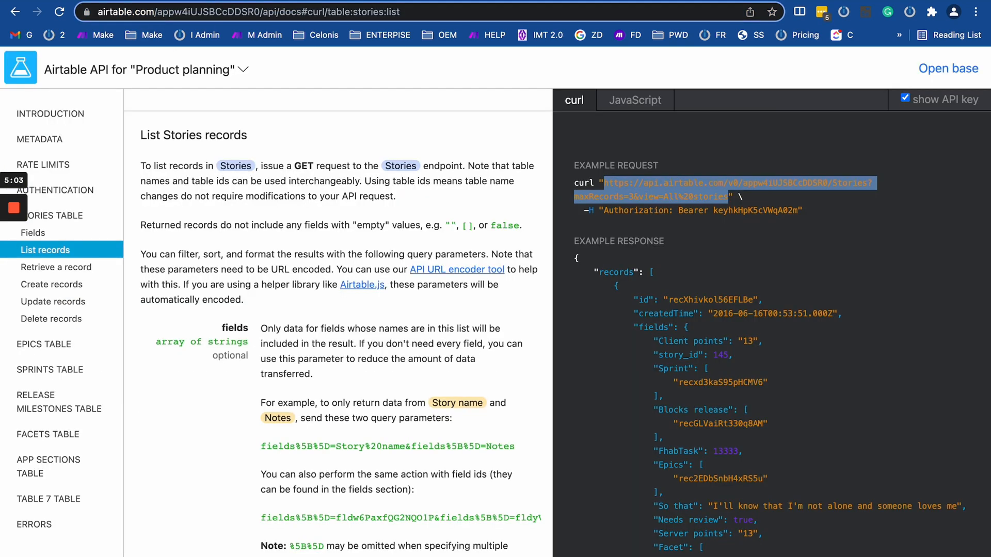
{"action": "left_click", "coordinate": [108, 0]}
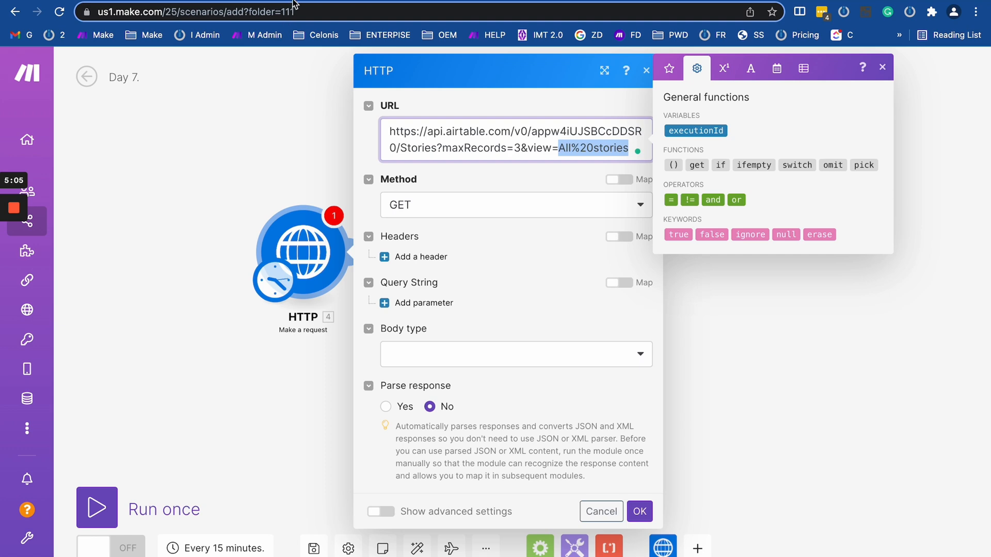
{"action": "left_click", "coordinate": [376, 2]}
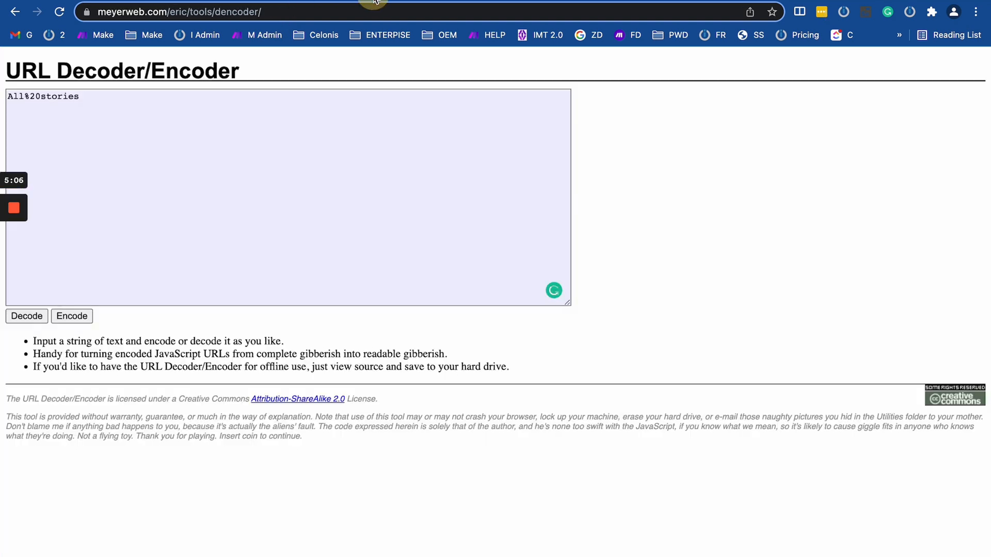
{"action": "left_click", "coordinate": [79, 316]}
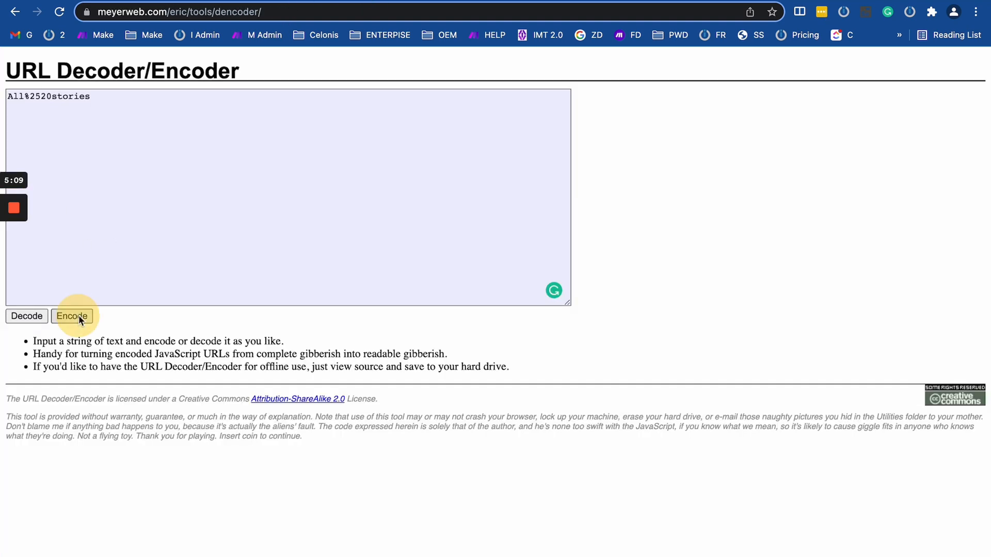
{"action": "left_click", "coordinate": [79, 317]}
{"action": "left_click", "coordinate": [79, 316]}
{"action": "left_click", "coordinate": [79, 317]}
{"action": "left_click", "coordinate": [79, 314]}
{"action": "left_click", "coordinate": [78, 315]}
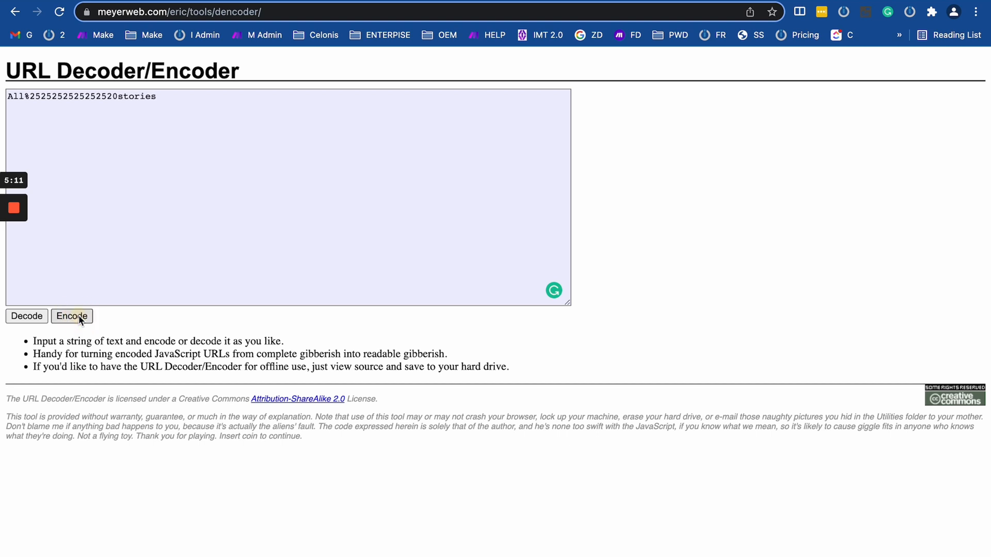
{"action": "left_click", "coordinate": [78, 314]}
{"action": "left_click", "coordinate": [78, 314]}
{"action": "left_click", "coordinate": [28, 317]}
{"action": "left_click", "coordinate": [29, 317]}
{"action": "left_click", "coordinate": [29, 317]}
{"action": "left_click", "coordinate": [29, 317]}
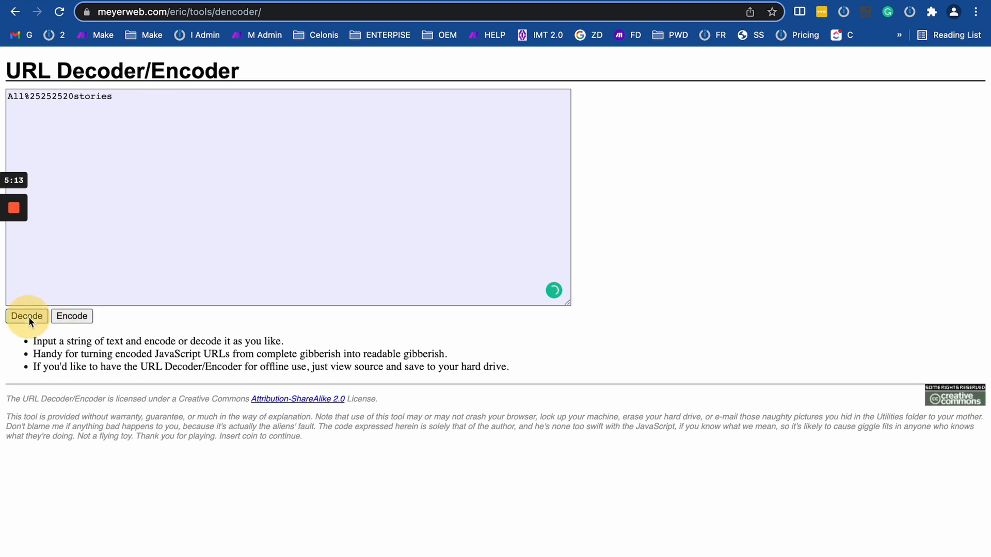
{"action": "left_click", "coordinate": [29, 317]}
{"action": "left_click", "coordinate": [28, 317]}
{"action": "left_click", "coordinate": [28, 316]}
{"action": "left_click", "coordinate": [29, 317]}
{"action": "left_click", "coordinate": [29, 316]}
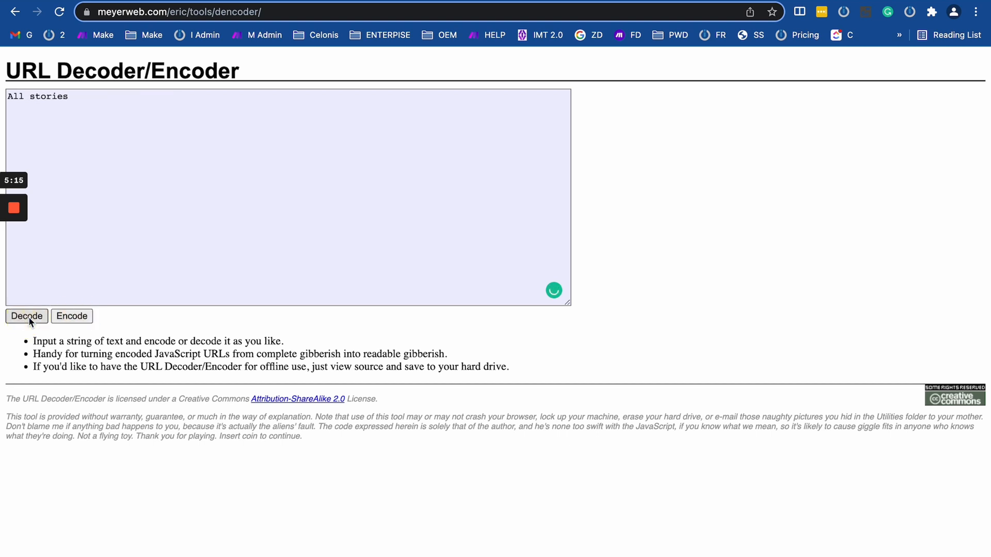
{"action": "key", "text": "super+Tab"}
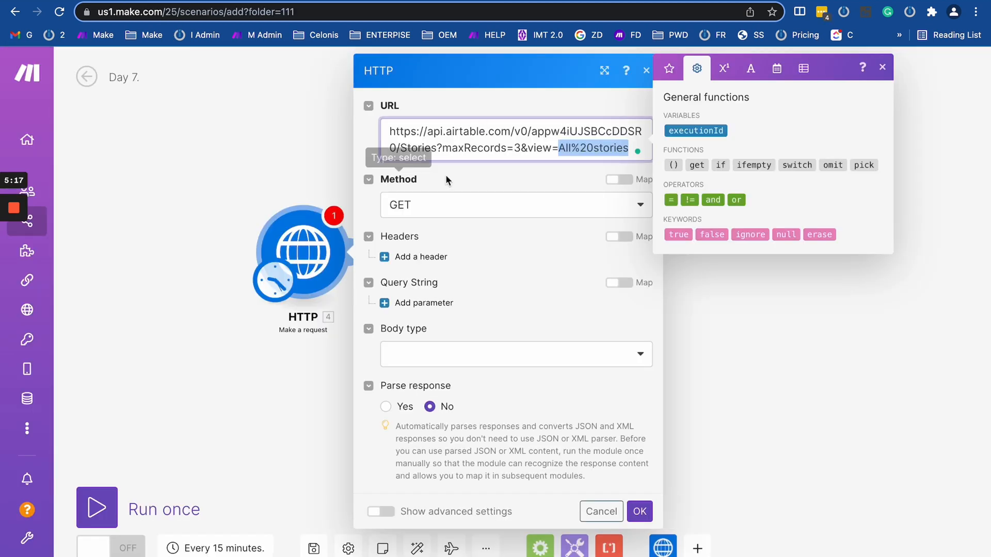
Edit the view value All%20stories, deleting the %20 and the space between the words.
{"action": "left_click", "coordinate": [570, 148]}
{"action": "left_click_drag", "start_coordinate": [559, 148], "coordinate": [622, 148]}
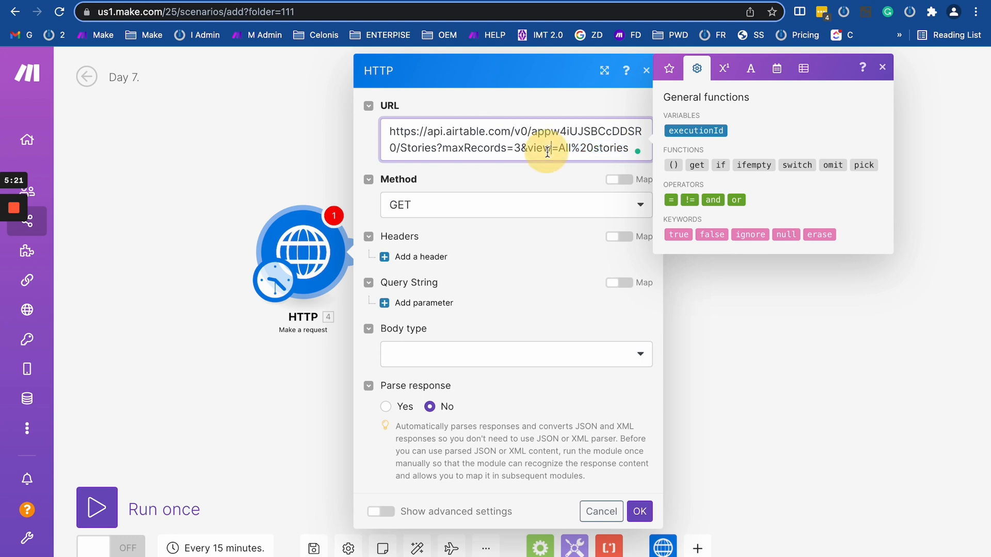
{"action": "left_click_drag", "start_coordinate": [559, 148], "coordinate": [344, 120]}
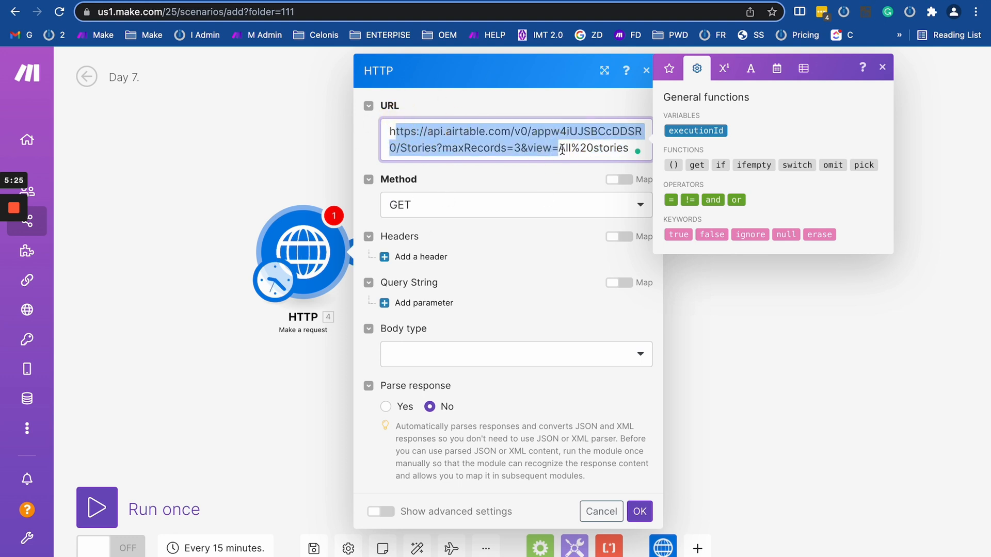
{"action": "left_click_drag", "start_coordinate": [558, 149], "coordinate": [640, 149]}
{"action": "left_click", "coordinate": [592, 146]}
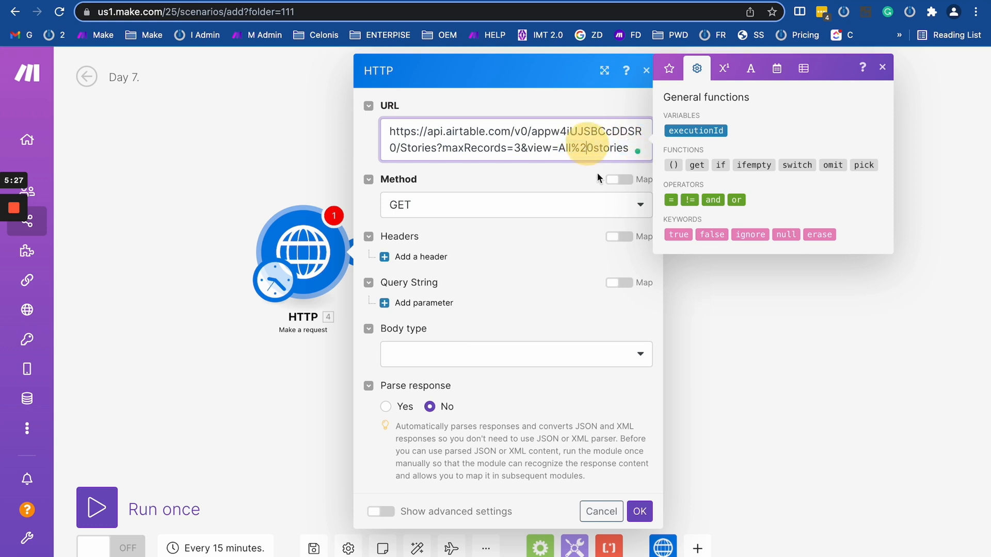
{"action": "left_click", "coordinate": [589, 146]}
{"action": "key", "text": "BackSpace"}
{"action": "key", "text": "BackSpace"}
{"action": "key", "text": "BackSpace"}
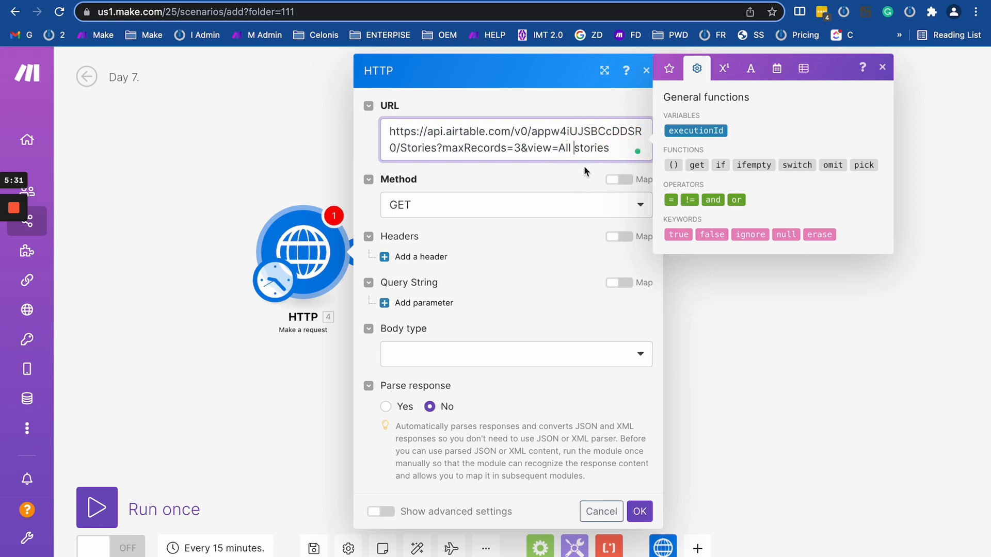
{"action": "key", "text": "BackSpace"}
Retype %20 after All, then remove it so the URL ends view=All stories.
{"action": "left_click_drag", "start_coordinate": [571, 148], "coordinate": [406, 107]}
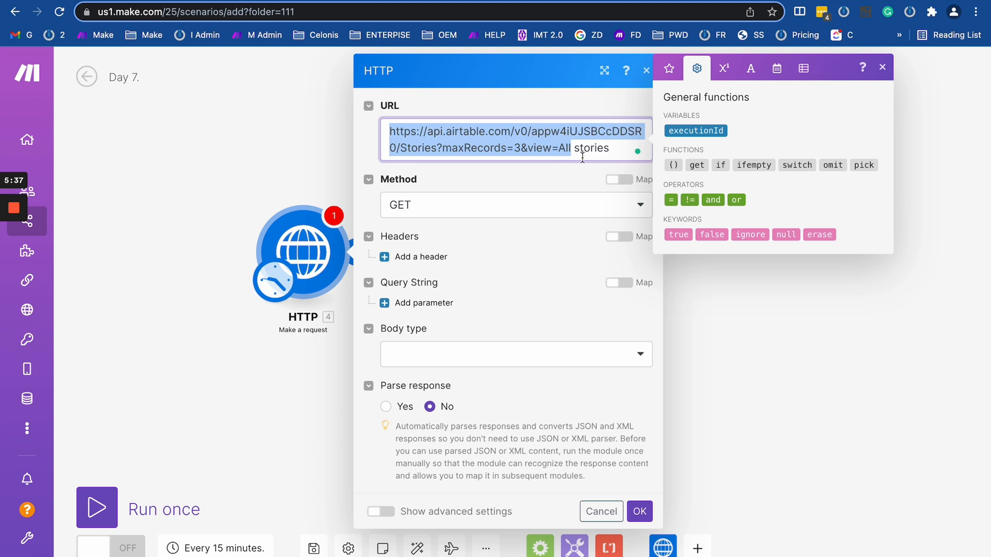
{"action": "key", "text": "Right"}
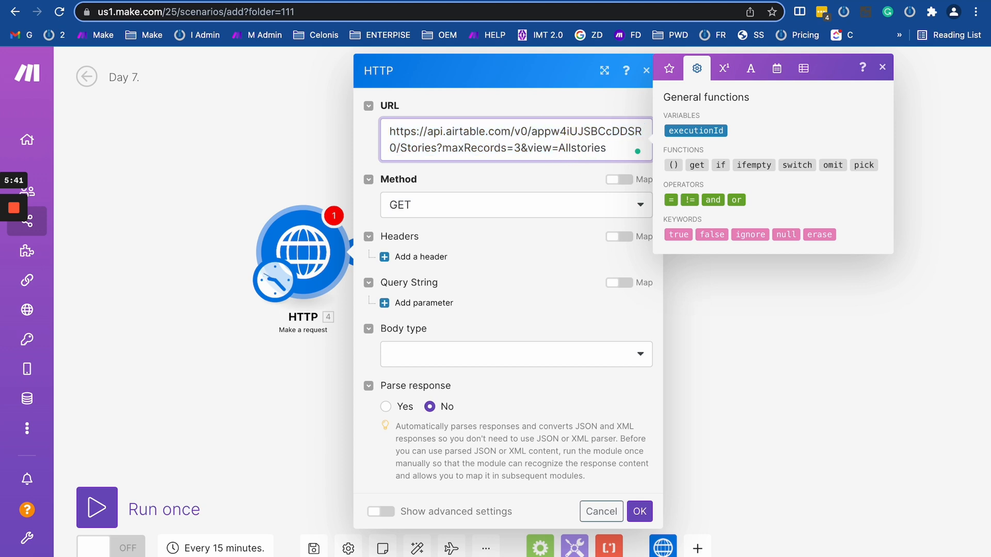
{"action": "type", "text": "%20"}
{"action": "left_click_drag", "start_coordinate": [601, 149], "coordinate": [315, 149]}
{"action": "left_click", "coordinate": [440, 126]}
{"action": "double_click", "coordinate": [506, 149]}
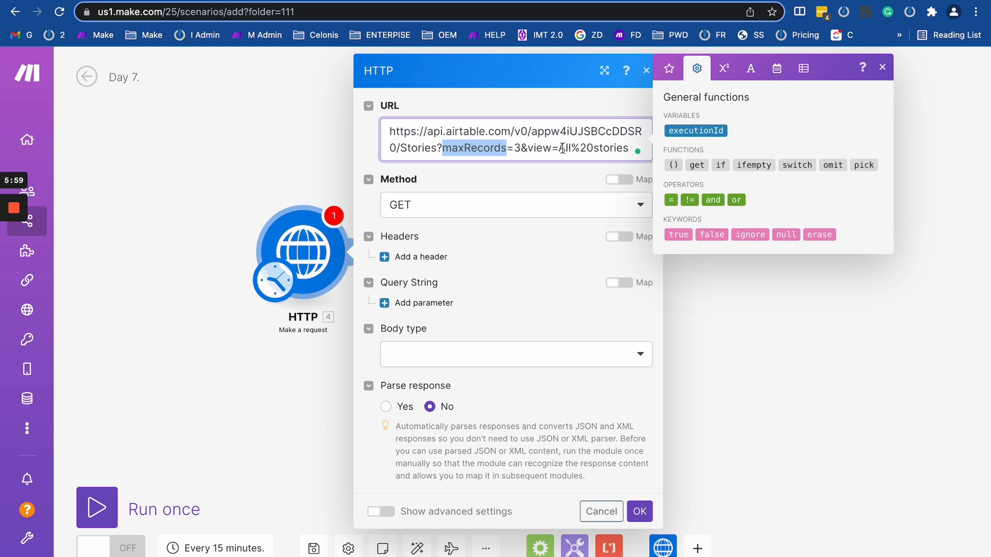
{"action": "left_click", "coordinate": [591, 149]}
{"action": "key", "text": "BackSpace"}
{"action": "key", "text": "BackSpace"}
{"action": "key", "text": "BackSpace"}
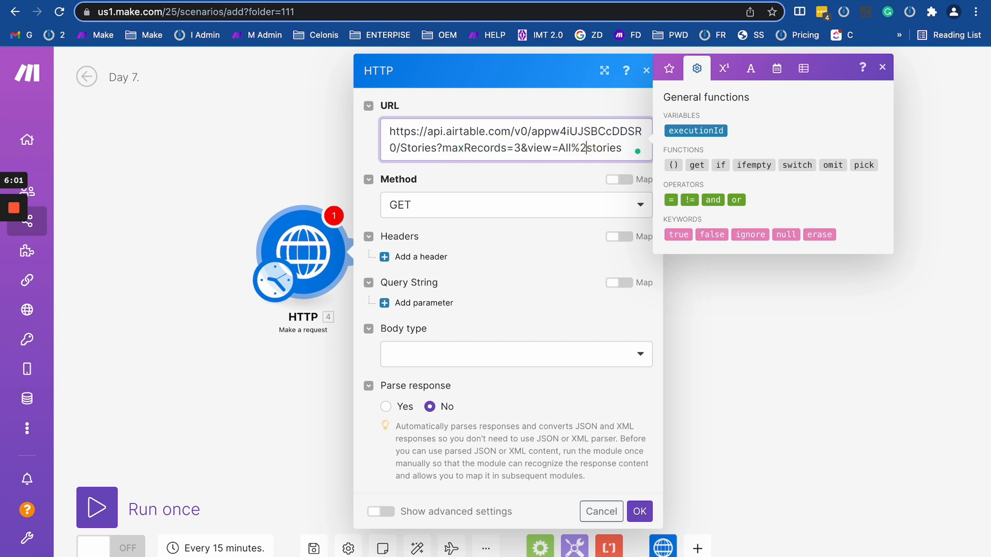
{"action": "left_click", "coordinate": [557, 148]}
{"action": "type", "text": "encode"}
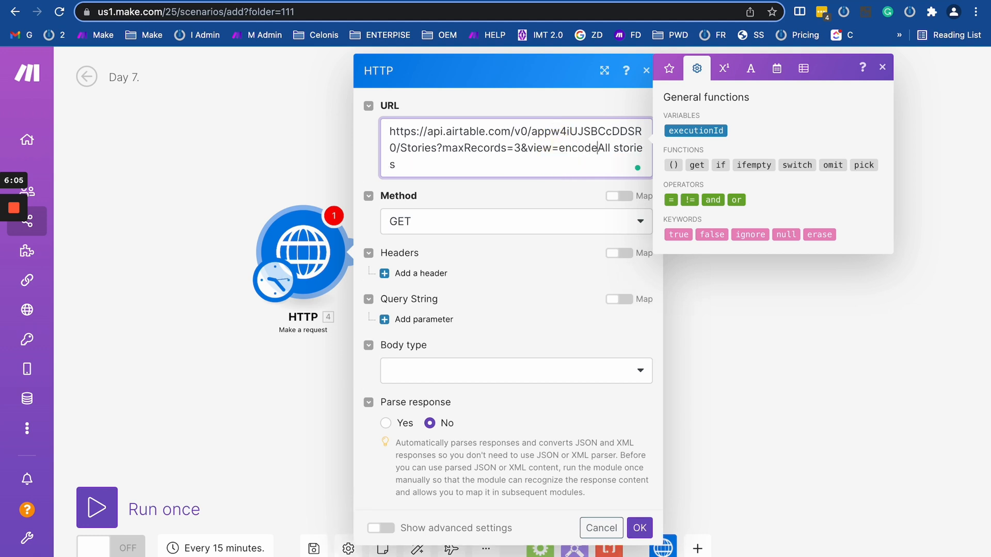
{"action": "type", "text": "URL"}
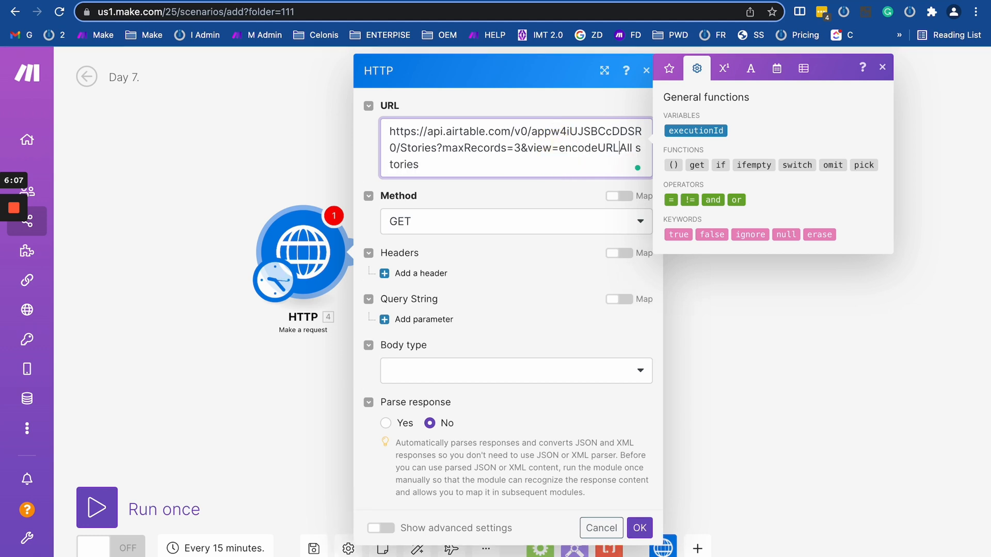
{"action": "type", "text": "(All stories"}
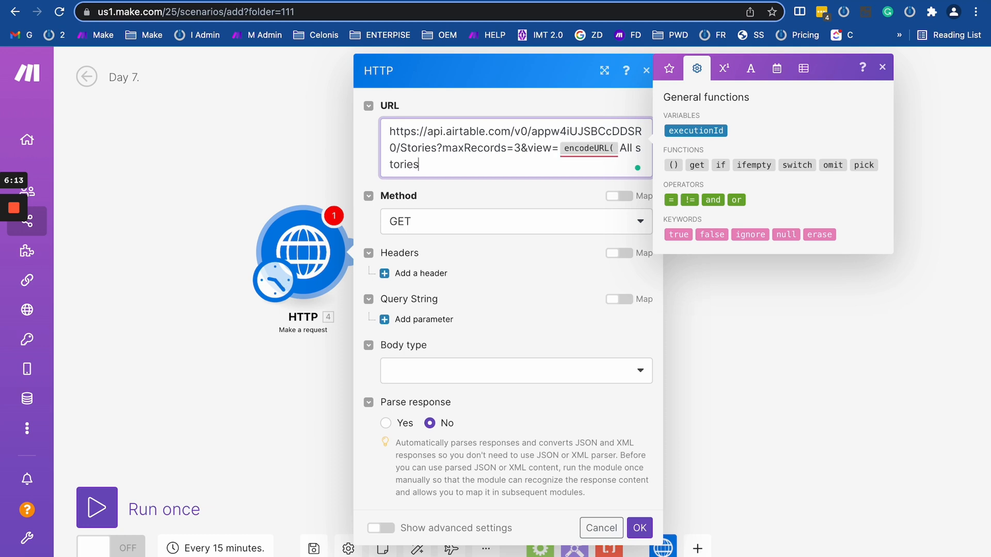
{"action": "type", "text": ")"}
{"action": "left_click", "coordinate": [635, 147]}
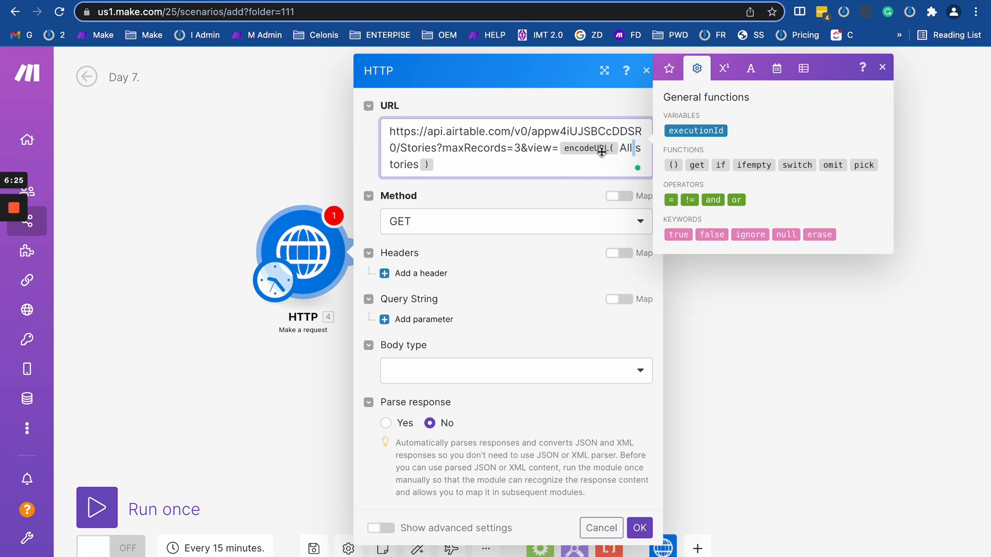
{"action": "left_click", "coordinate": [620, 146]}
{"action": "key", "text": "BackSpace"}
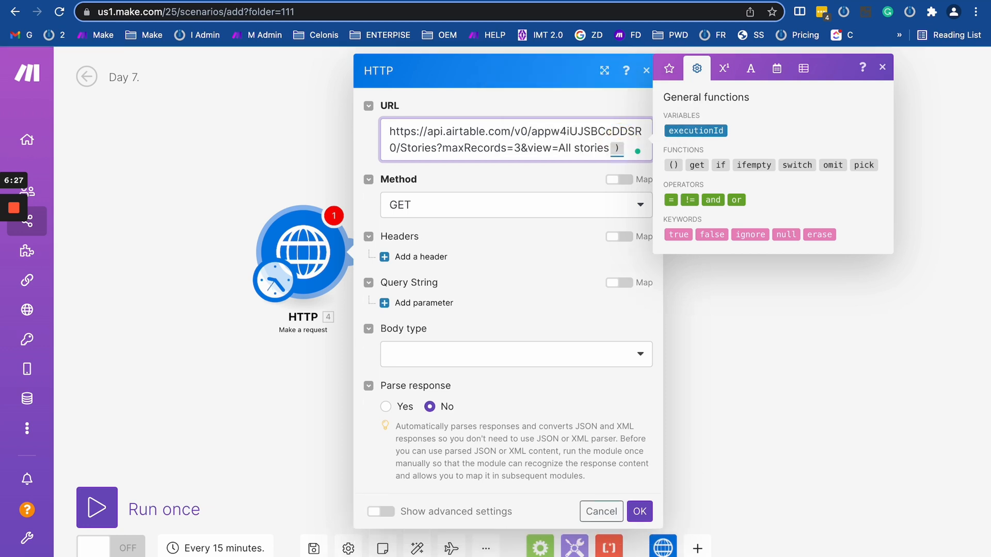
{"action": "left_click", "coordinate": [625, 145]}
{"action": "key", "text": "BackSpace"}
{"action": "left_click", "coordinate": [569, 147]}
{"action": "key", "text": "BackSpace"}
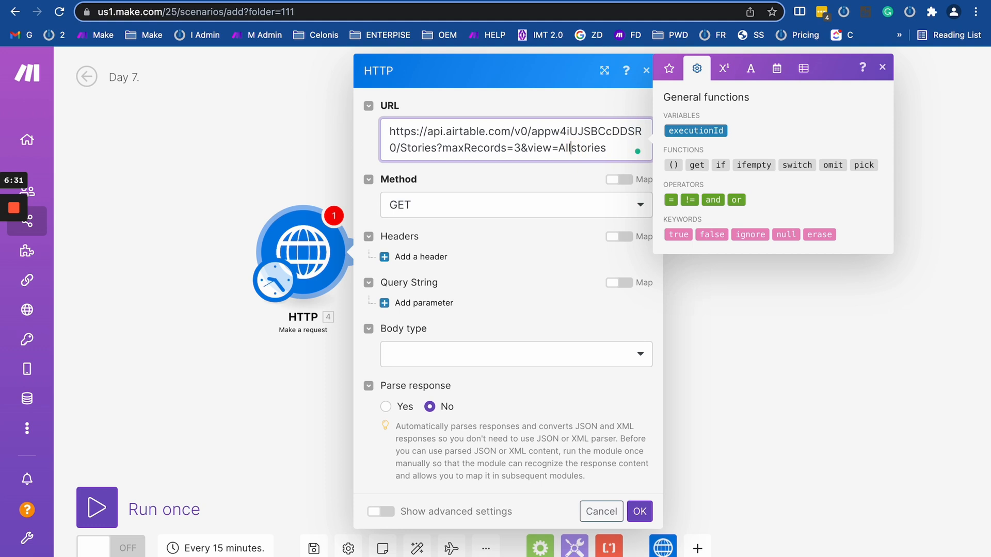
Add a Query String parameter with name view and value All stories.
{"action": "left_click", "coordinate": [397, 303]}
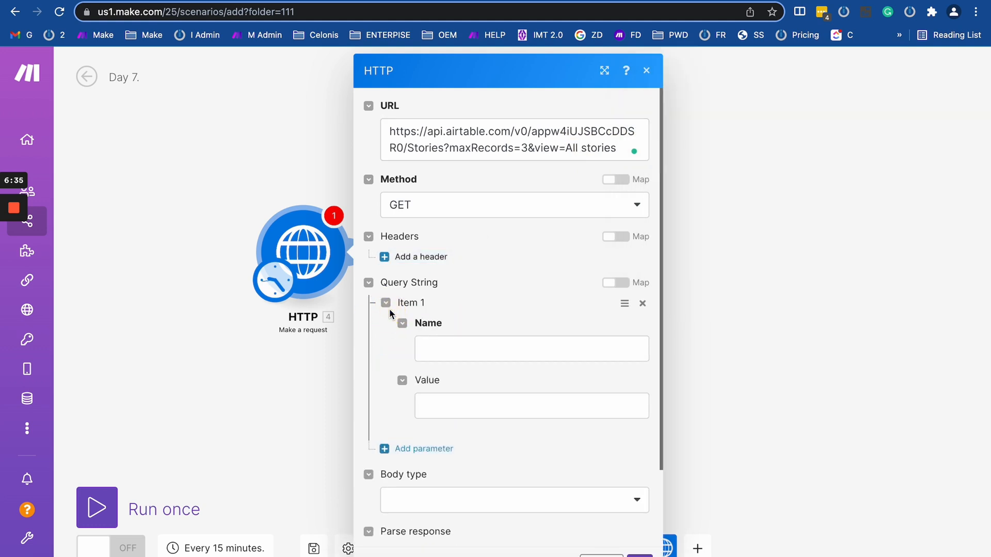
{"action": "double_click", "coordinate": [546, 148]}
{"action": "key", "text": "ctrl+c"}
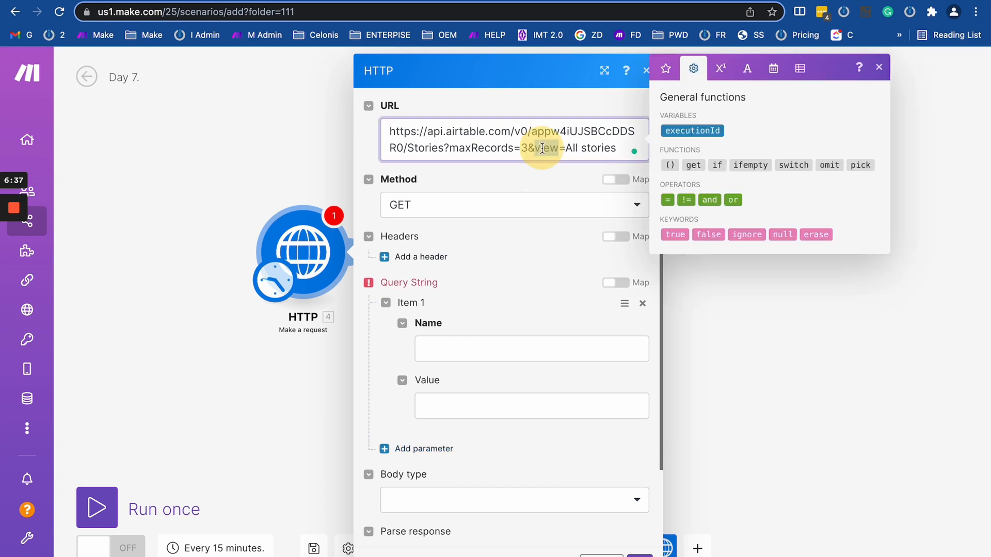
{"action": "left_click", "coordinate": [462, 347]}
{"action": "key", "text": "ctrl+v"}
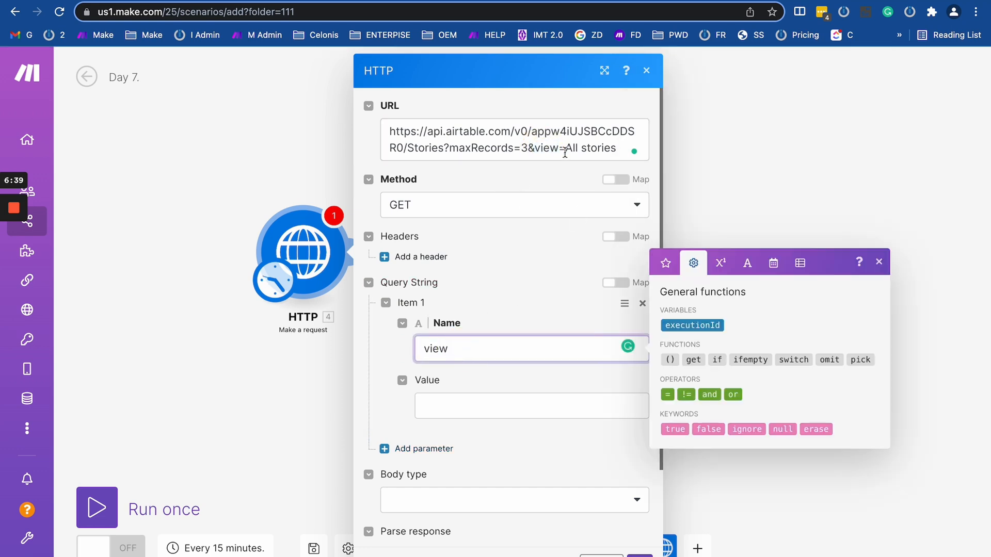
{"action": "left_click_drag", "start_coordinate": [564, 147], "coordinate": [581, 147]}
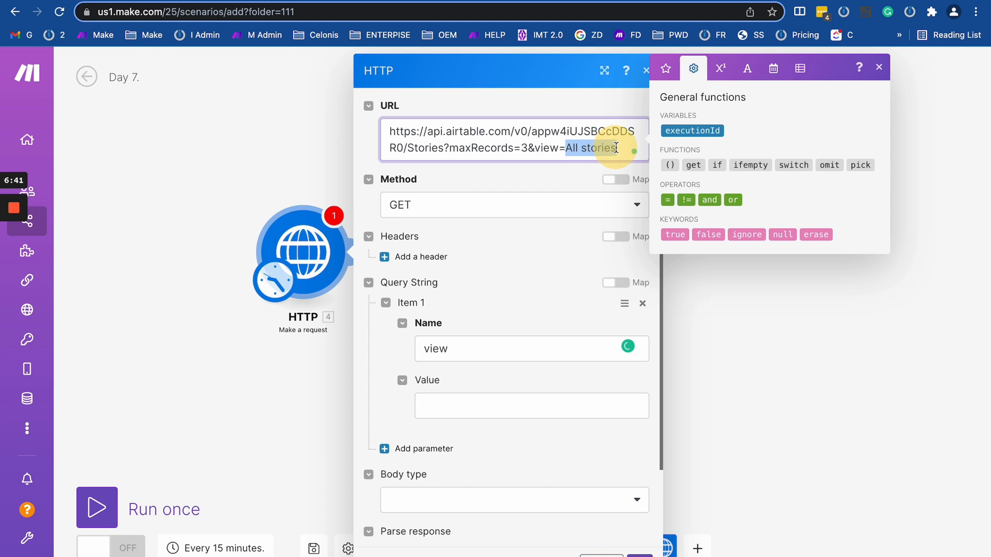
{"action": "left_click", "coordinate": [444, 405]}
{"action": "type", "text": "All stories"}
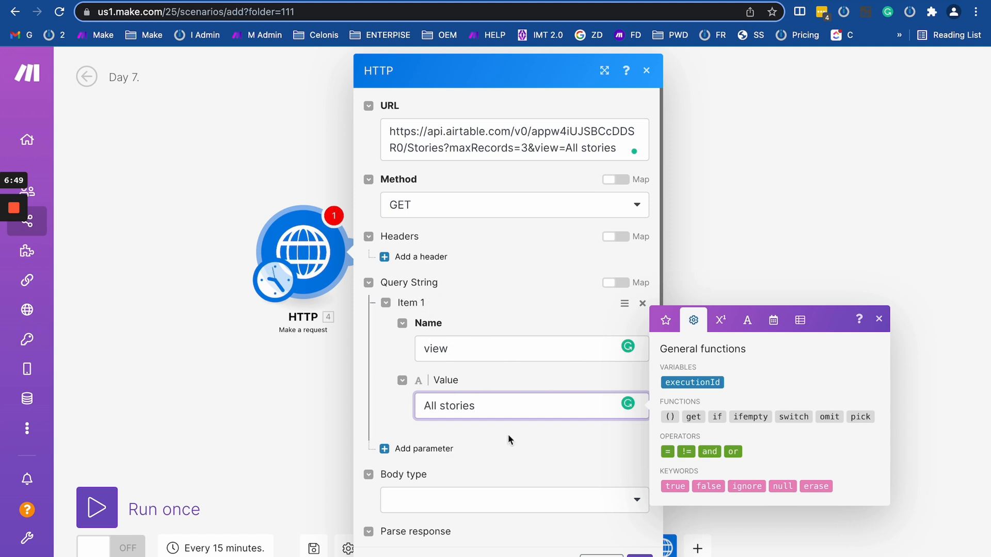
Delete &view=All stories from the URL so it ends at maxRecords=3.
{"action": "left_click", "coordinate": [439, 405]}
{"action": "left_click", "coordinate": [500, 305]}
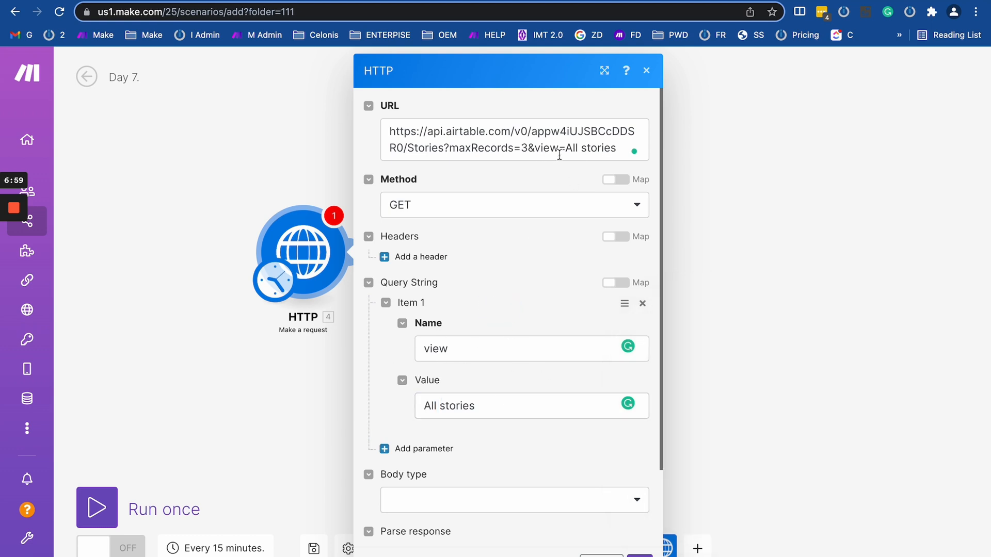
{"action": "left_click_drag", "start_coordinate": [529, 148], "coordinate": [620, 148]}
{"action": "key", "text": "BackSpace"}
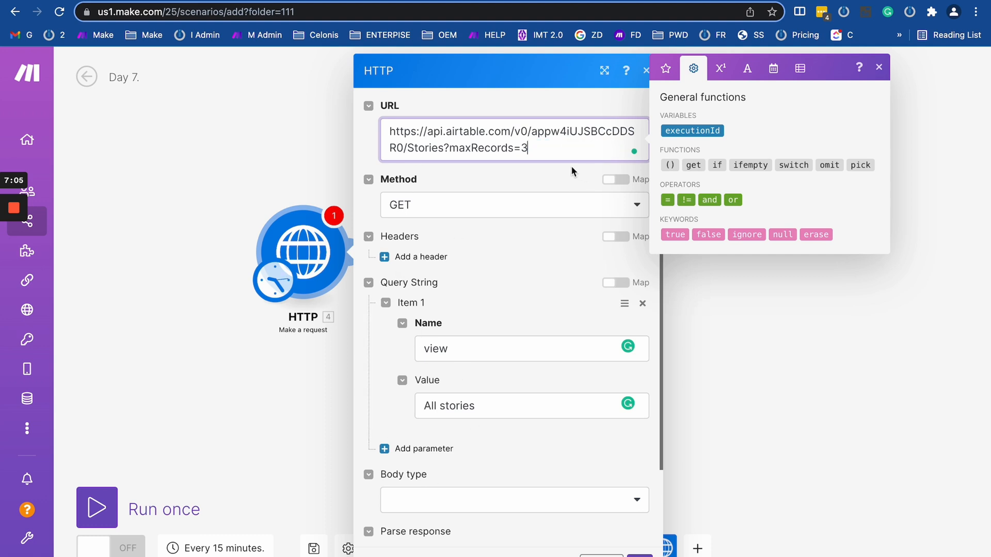
In the Airtable API docs' Authentication section, copy the api_key query-parameter example line.
{"action": "left_click", "coordinate": [402, 1]}
{"action": "left_click", "coordinate": [236, 1]}
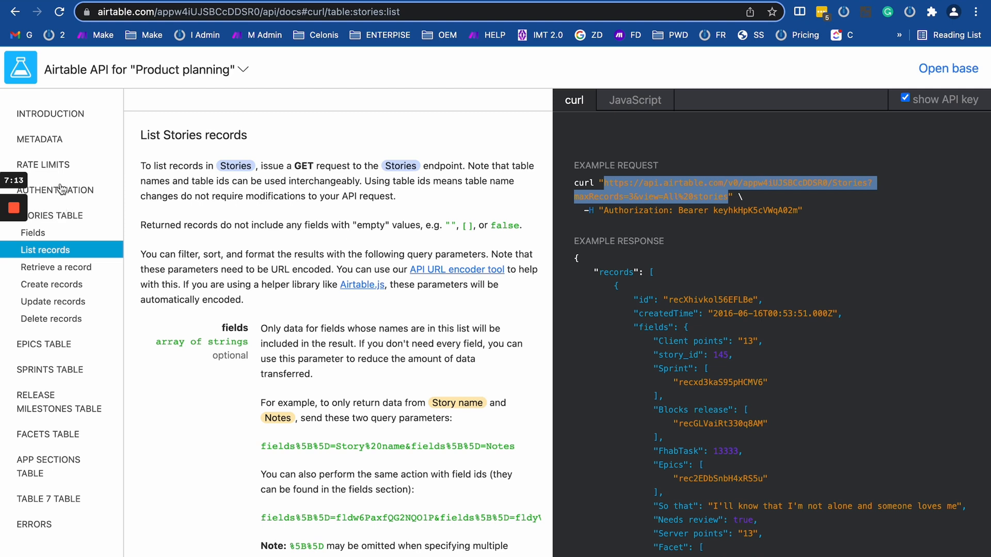
{"action": "left_click", "coordinate": [635, 219]}
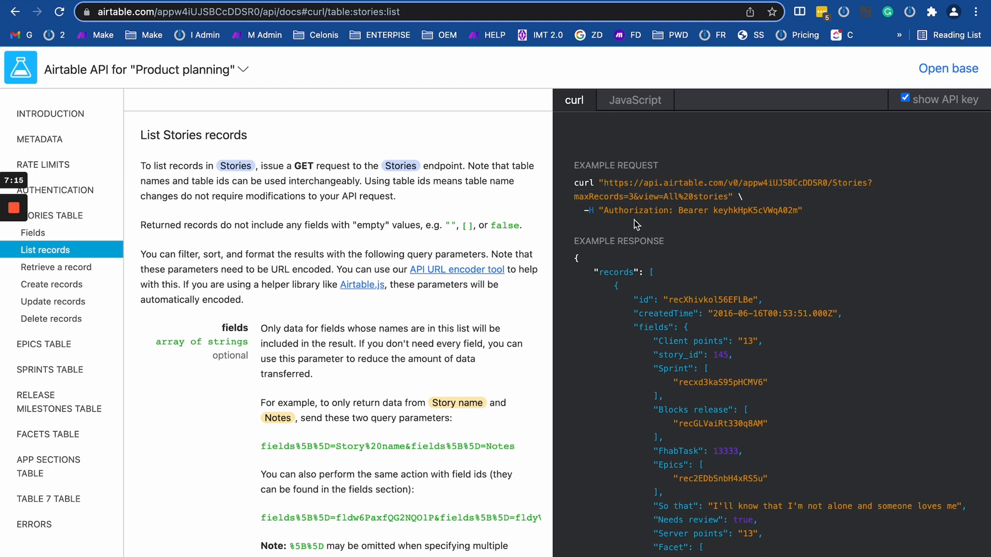
{"action": "left_click_drag", "start_coordinate": [574, 210], "coordinate": [896, 209]}
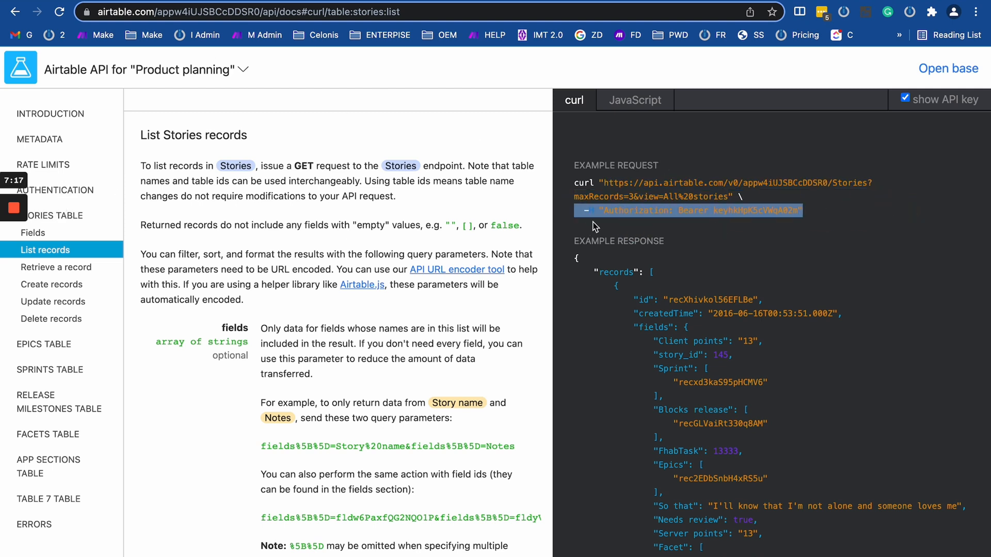
{"action": "left_click", "coordinate": [60, 188]}
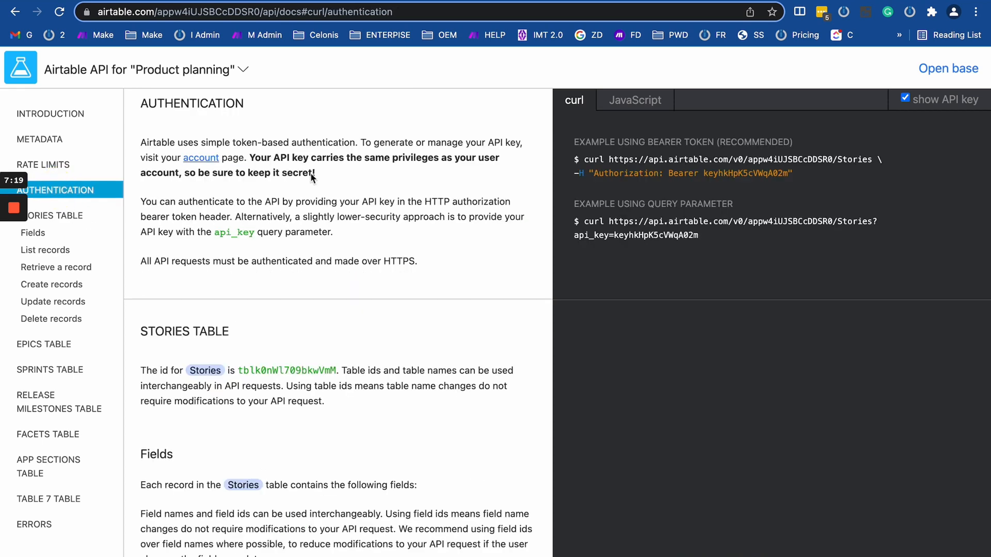
{"action": "double_click", "coordinate": [226, 233]}
{"action": "left_click", "coordinate": [575, 241]}
{"action": "left_click_drag", "start_coordinate": [703, 237], "coordinate": [574, 243]}
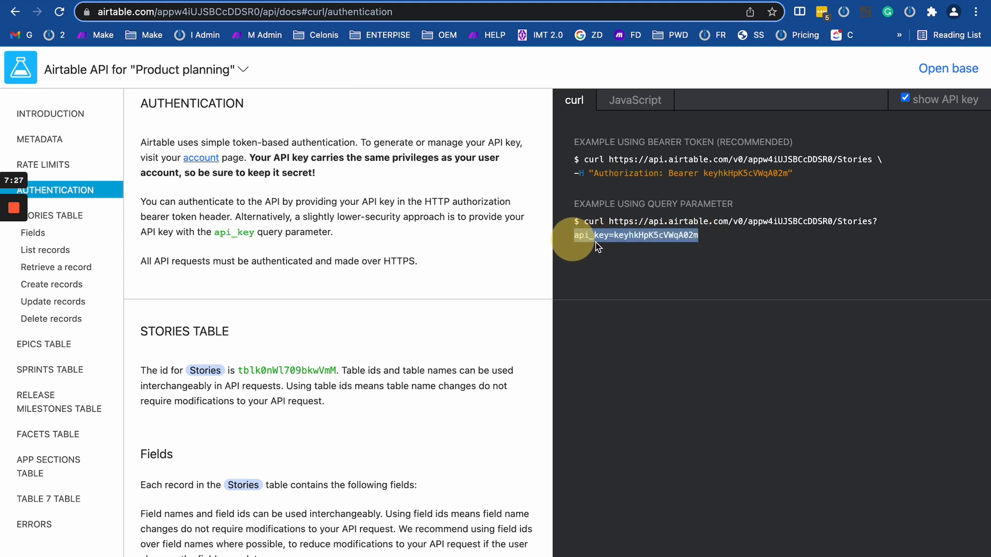
{"action": "right_click", "coordinate": [596, 246]}
{"action": "left_click", "coordinate": [653, 272]}
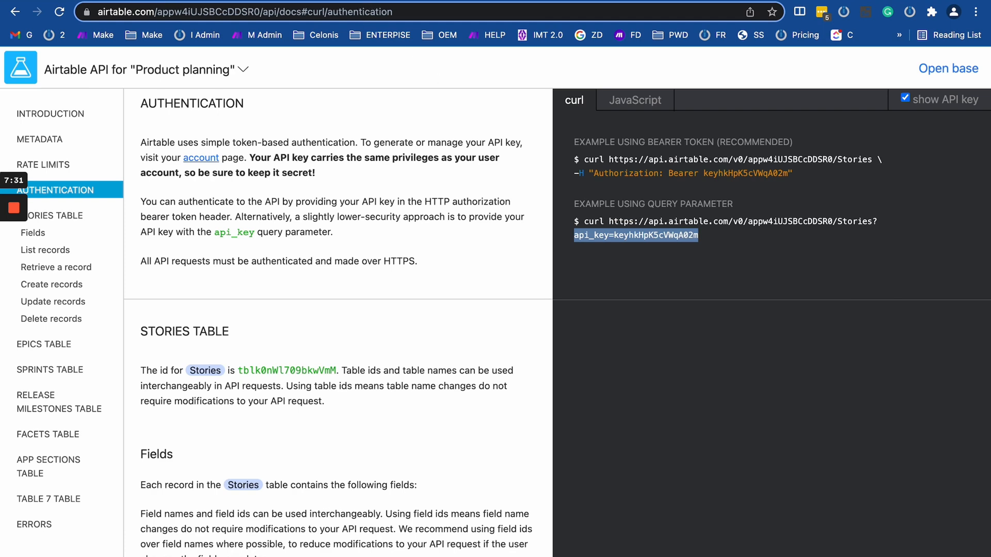
{"action": "left_click", "coordinate": [116, 1]}
Add a second query parameter named api_key whose value is the Airtable API key.
{"action": "scroll", "coordinate": [479, 303], "scroll_direction": "down", "scroll_amount": 3}
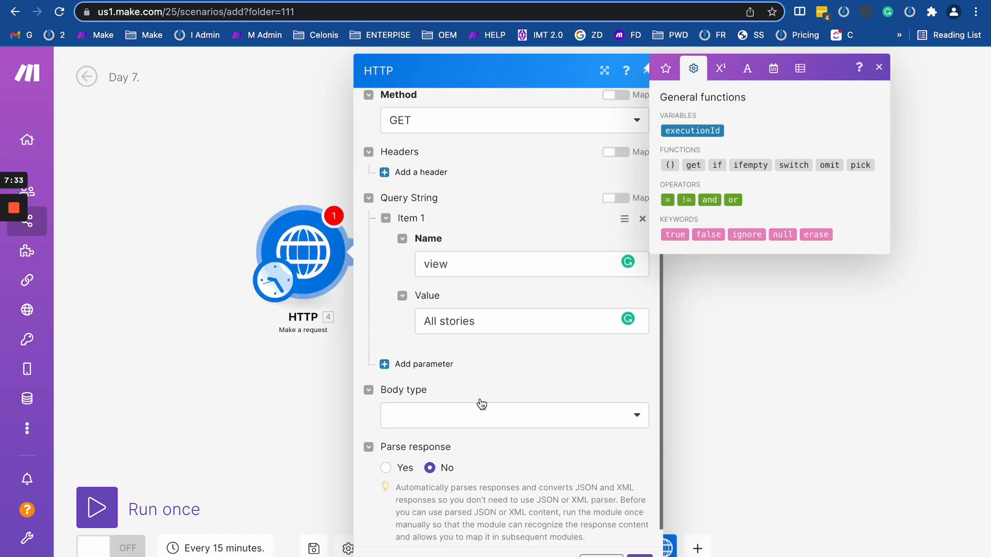
{"action": "left_click", "coordinate": [419, 356]}
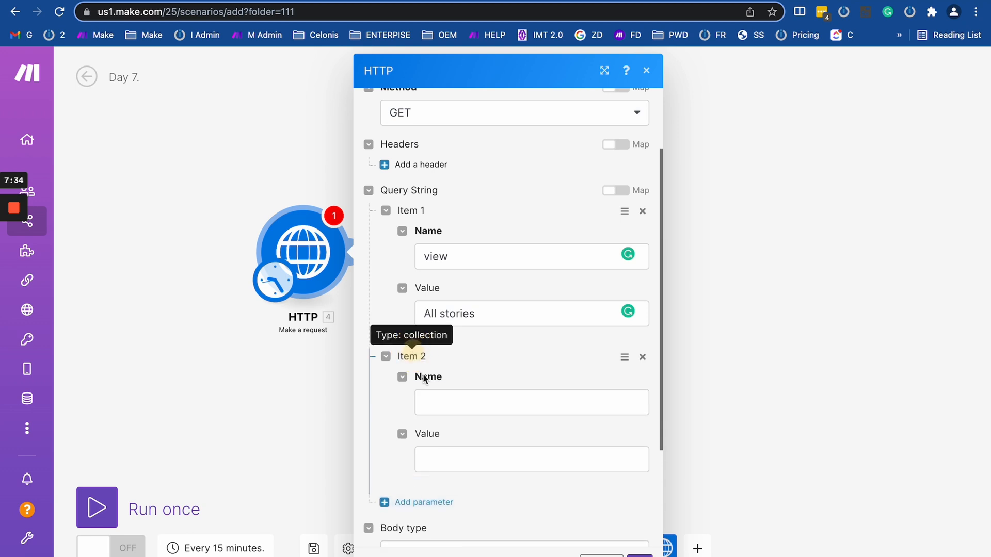
{"action": "left_click", "coordinate": [459, 407]}
{"action": "key", "text": "ctrl+v"}
{"action": "left_click", "coordinate": [461, 458]}
{"action": "key", "text": "ctrl+v"}
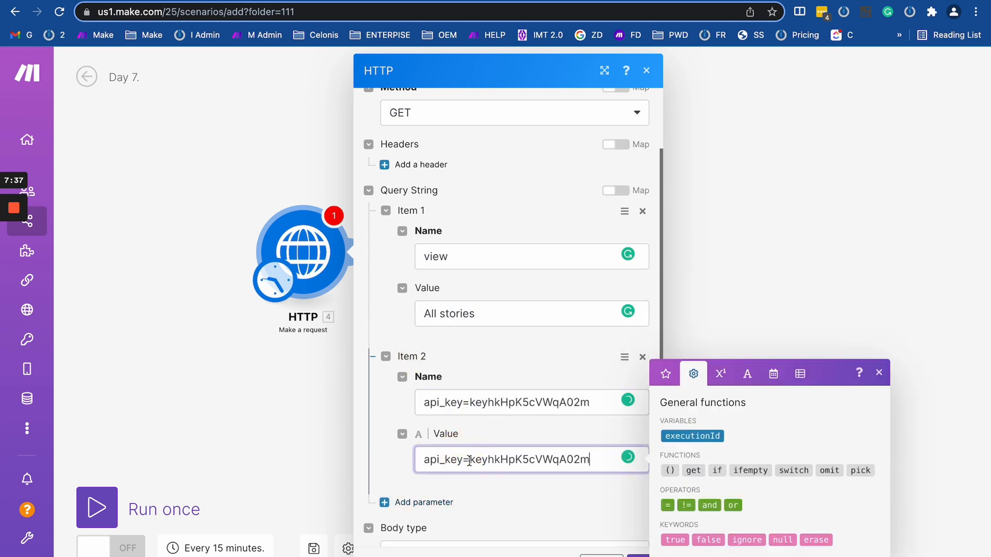
{"action": "left_click_drag", "start_coordinate": [466, 459], "coordinate": [394, 454]}
{"action": "key", "text": "BackSpace"}
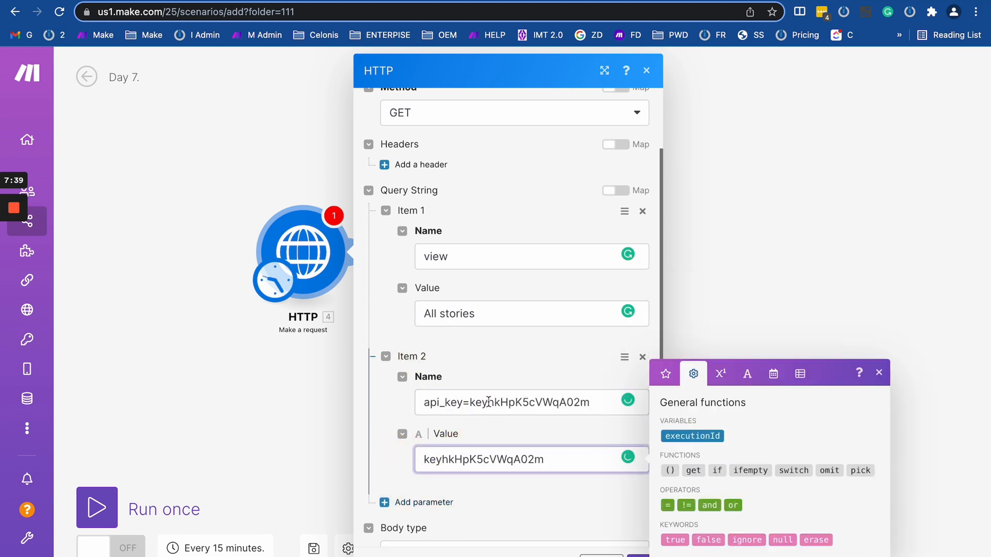
{"action": "left_click_drag", "start_coordinate": [467, 403], "coordinate": [593, 402]}
{"action": "key", "text": "BackSpace"}
Save the HTTP module settings and run the scenario once.
{"action": "scroll", "coordinate": [521, 343], "scroll_direction": "up", "scroll_amount": 1}
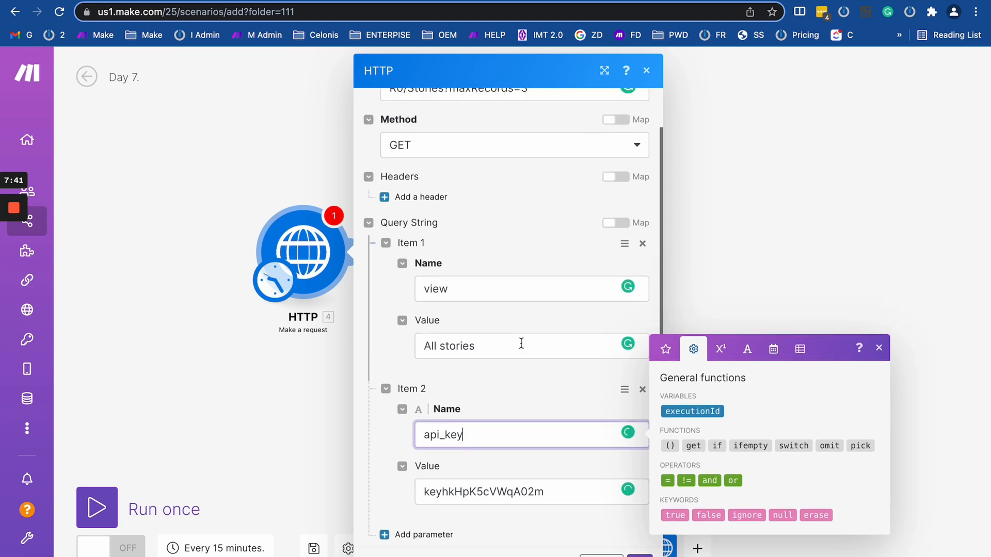
{"action": "scroll", "coordinate": [521, 343], "scroll_direction": "up", "scroll_amount": 1}
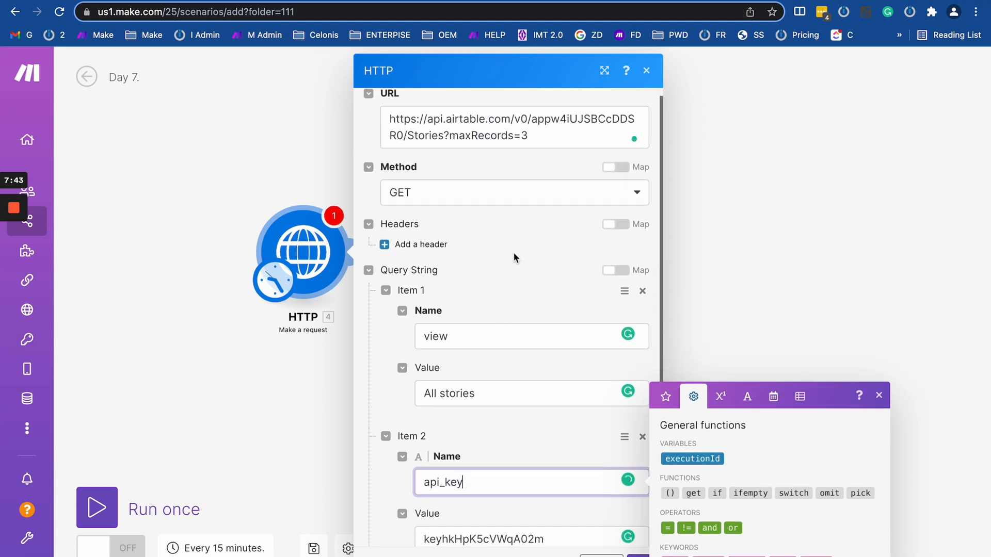
{"action": "scroll", "coordinate": [514, 257], "scroll_direction": "down", "scroll_amount": 5}
{"action": "left_click", "coordinate": [263, 394]}
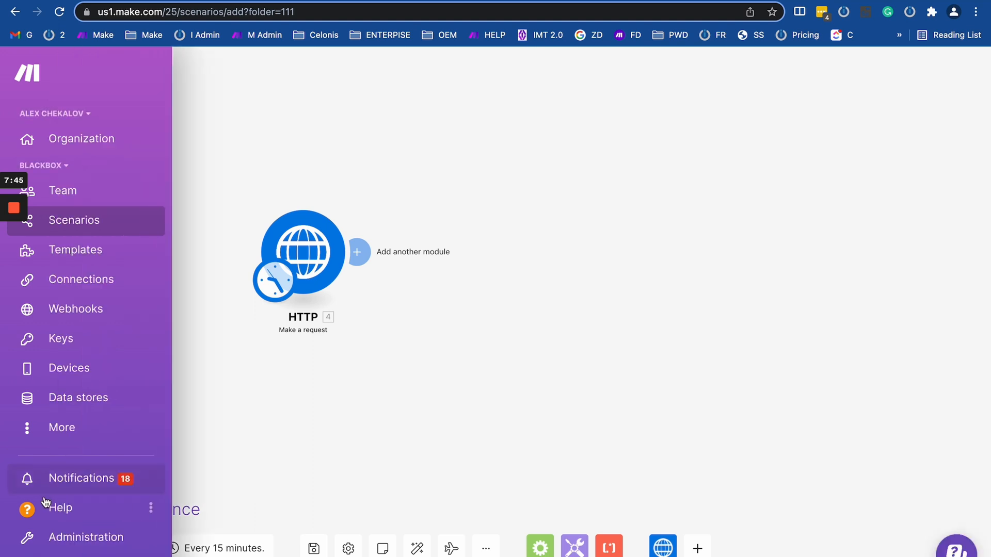
{"action": "left_click", "coordinate": [105, 519]}
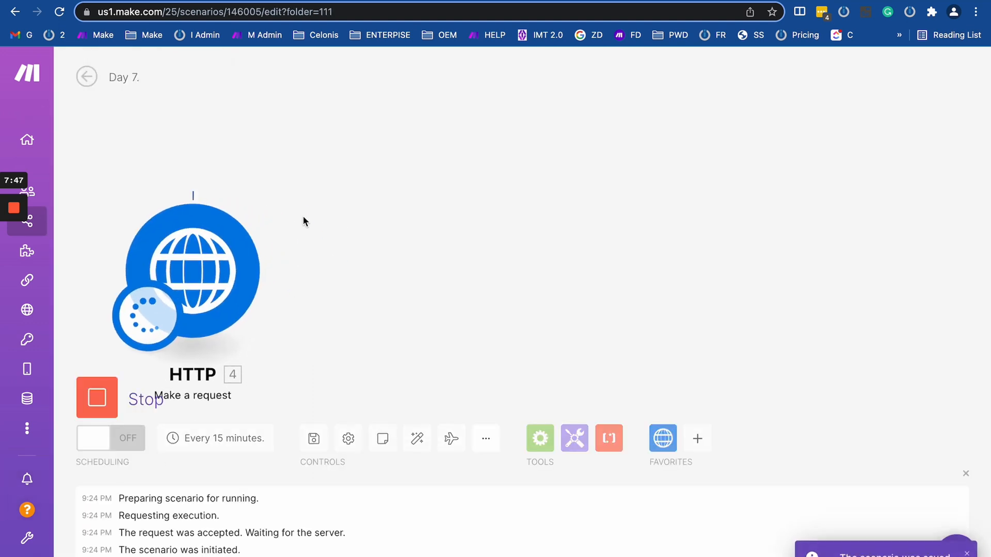
Inspect the HTTP operation's output and expand the returned Stories records.
{"action": "left_click", "coordinate": [280, 185]}
{"action": "scroll", "coordinate": [469, 317], "scroll_direction": "down", "scroll_amount": 1}
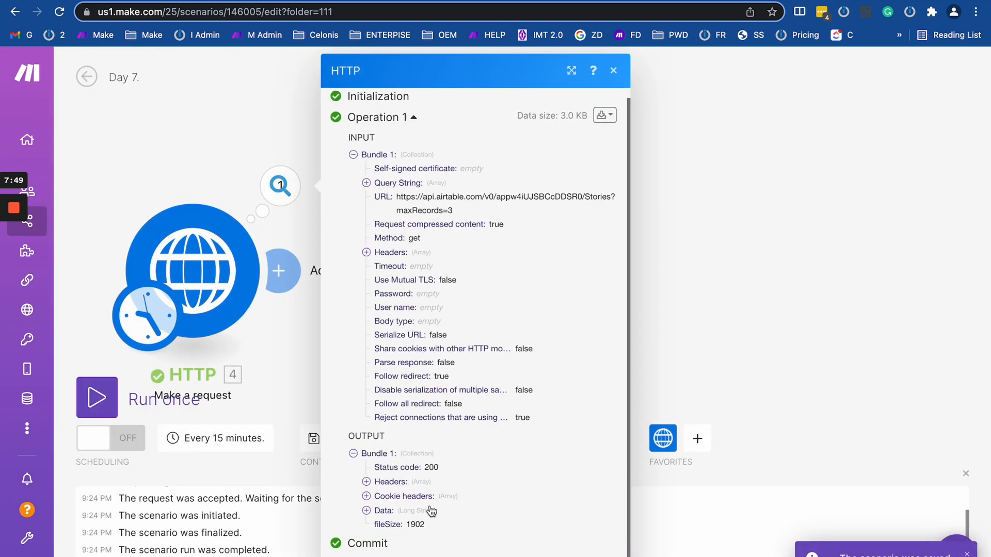
{"action": "left_click_drag", "start_coordinate": [400, 467], "coordinate": [440, 467]}
{"action": "left_click", "coordinate": [366, 510]}
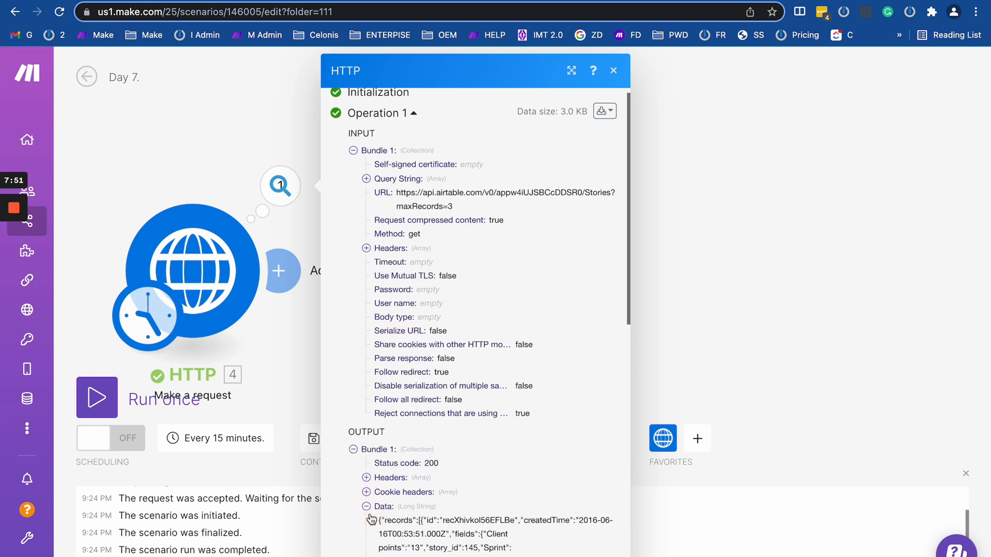
{"action": "scroll", "coordinate": [495, 370], "scroll_direction": "down", "scroll_amount": 15}
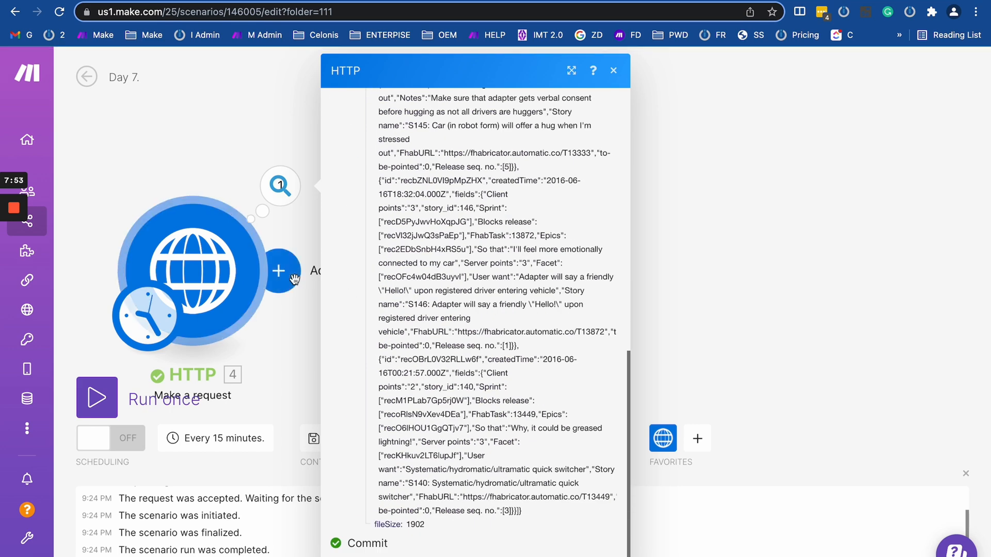
Confirm the 200 status code in the operation details and reopen the HTTP module settings.
{"action": "left_click", "coordinate": [192, 271]}
{"action": "left_click", "coordinate": [184, 164]}
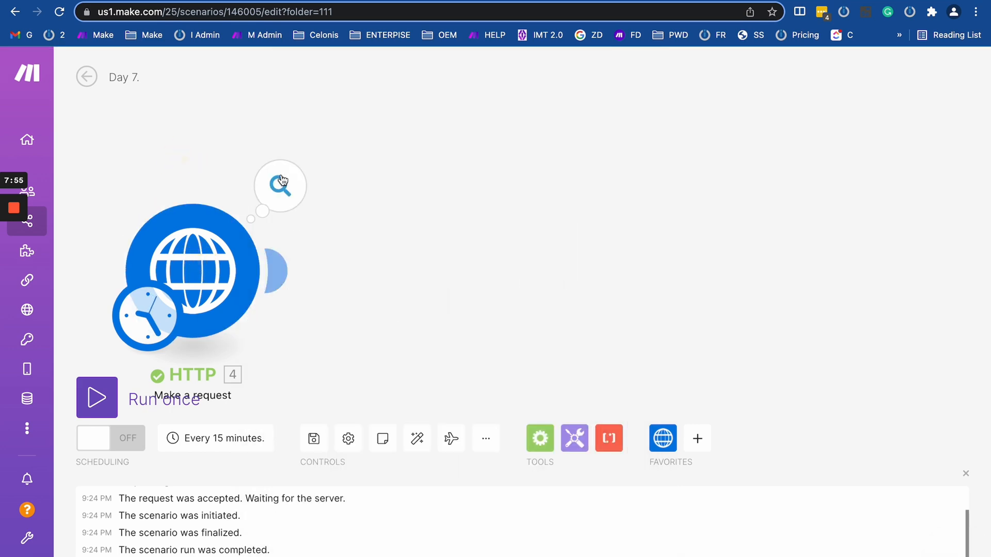
{"action": "left_click", "coordinate": [279, 185]}
{"action": "scroll", "coordinate": [452, 408], "scroll_direction": "down", "scroll_amount": 1}
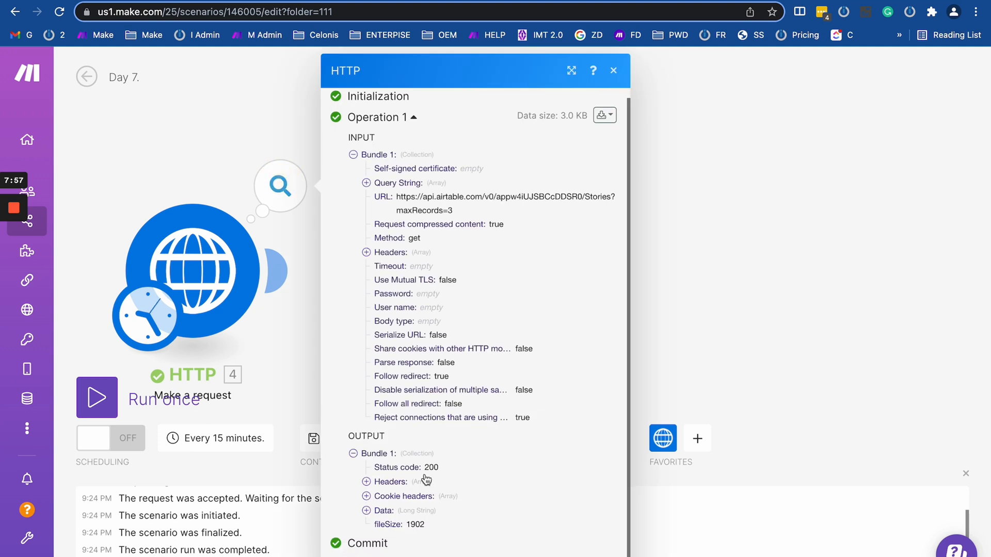
{"action": "left_click_drag", "start_coordinate": [424, 467], "coordinate": [530, 465]}
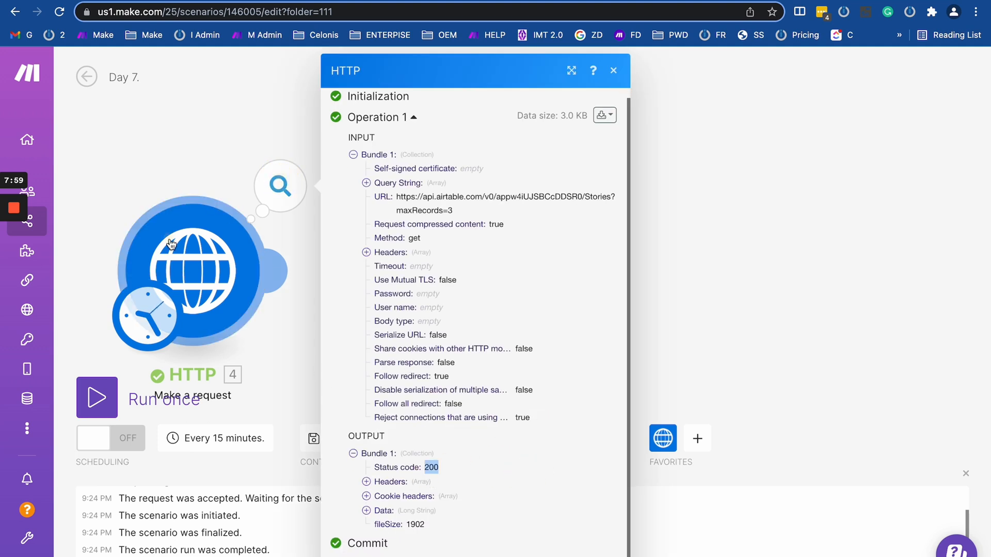
{"action": "left_click", "coordinate": [192, 268]}
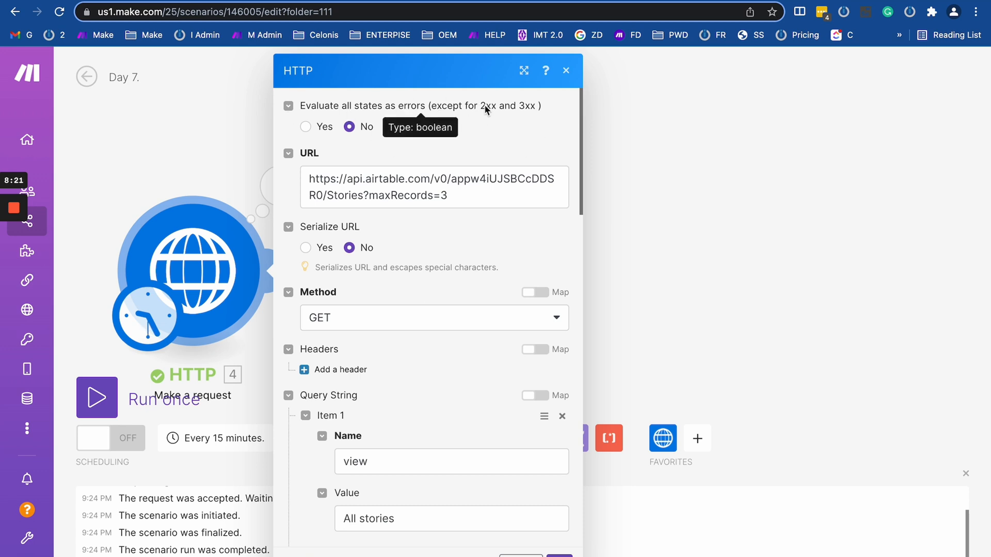
Delete the first letter of the base id in the URL, save, and rerun the scenario.
{"action": "left_click_drag", "start_coordinate": [478, 106], "coordinate": [538, 104]}
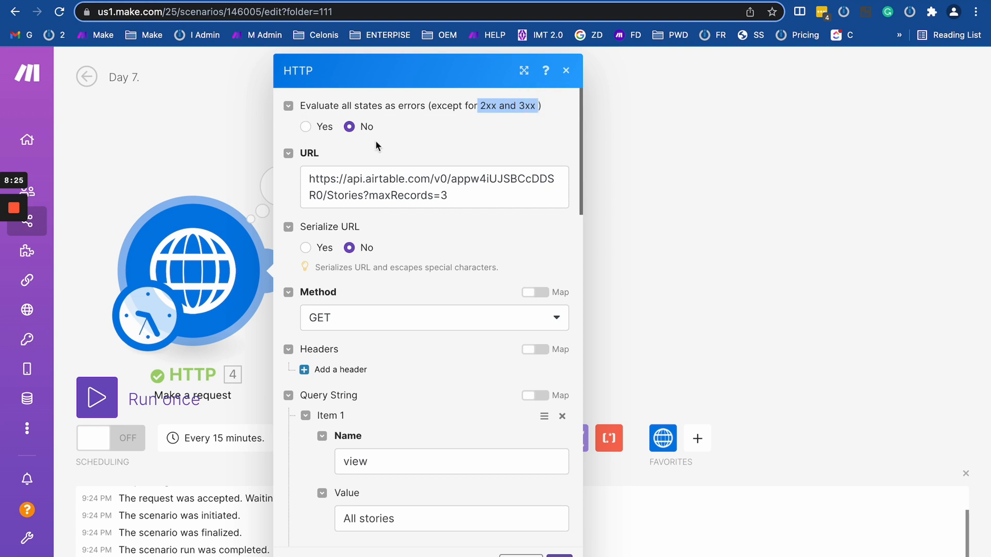
{"action": "left_click", "coordinate": [201, 131]}
{"action": "left_click", "coordinate": [210, 236]}
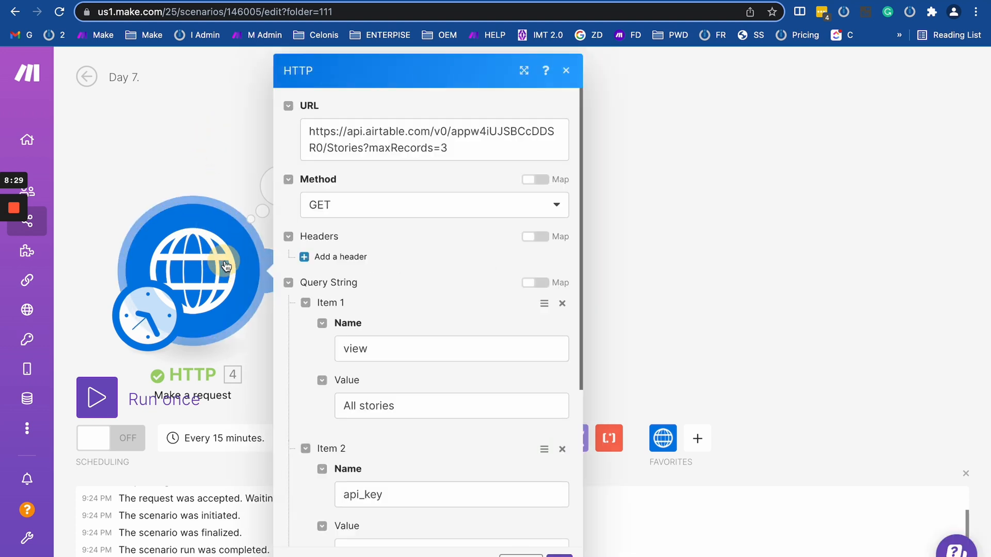
{"action": "left_click", "coordinate": [457, 131]}
{"action": "key", "text": "BackSpace"}
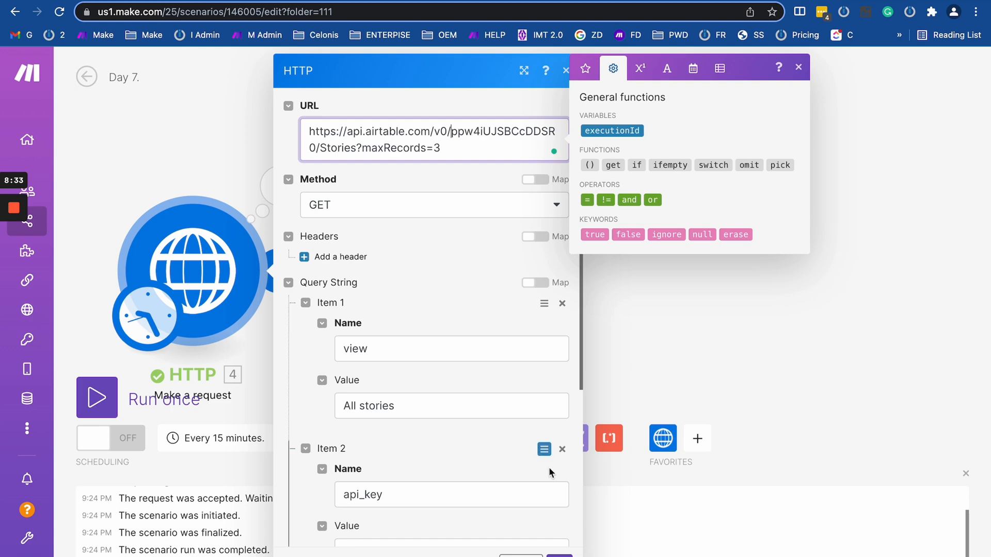
{"action": "left_click", "coordinate": [560, 555]}
{"action": "left_click", "coordinate": [114, 395]}
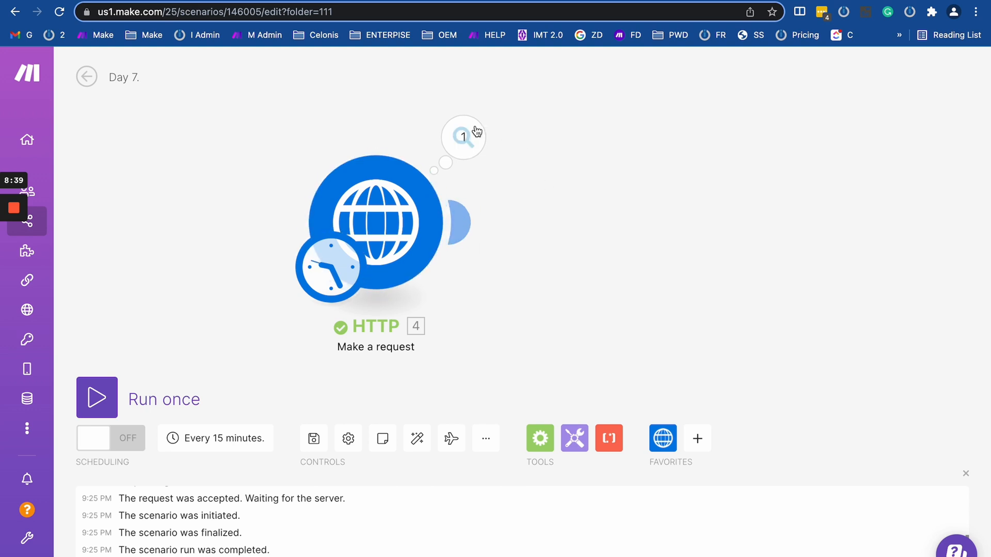
Inspect the latest run's output showing the 404 Not Found status code.
{"action": "left_click", "coordinate": [463, 138]}
{"action": "left_click_drag", "start_coordinate": [556, 475], "coordinate": [679, 552]}
{"action": "left_click", "coordinate": [679, 552]}
{"action": "left_click_drag", "start_coordinate": [563, 477], "coordinate": [670, 476]}
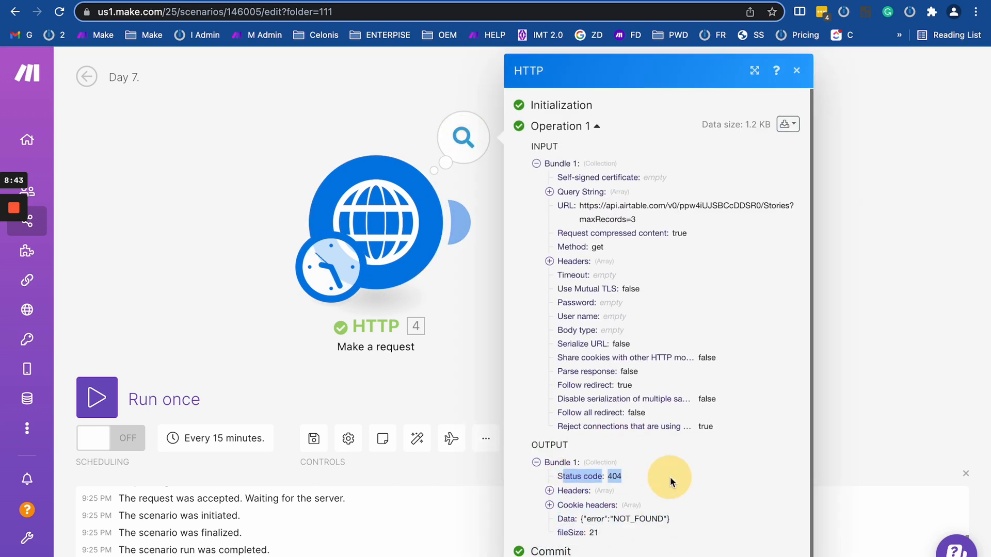
{"action": "left_click", "coordinate": [549, 490]}
{"action": "left_click", "coordinate": [549, 490]}
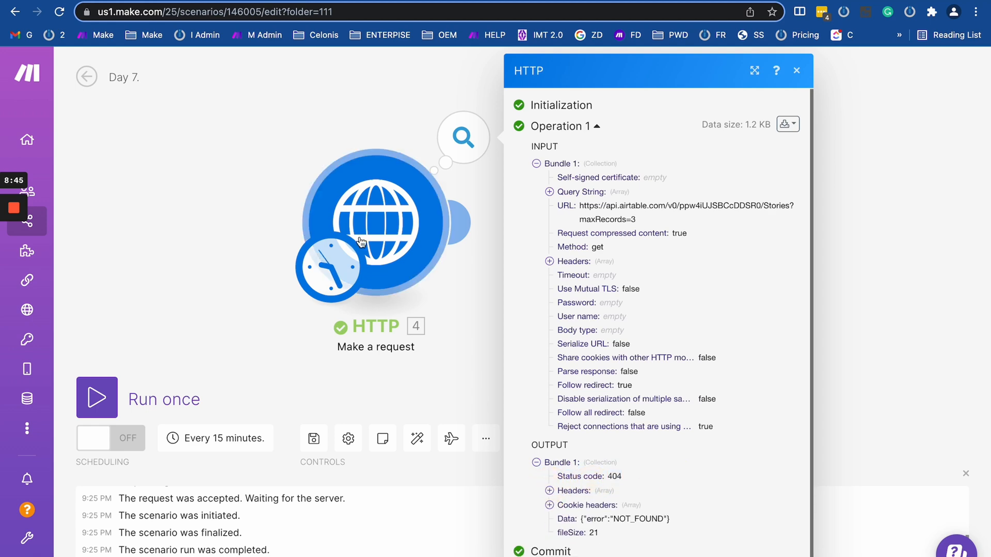
Turn on evaluating non-2xx/3xx states as errors, rerun, and check the failed operation's error.
{"action": "left_click", "coordinate": [376, 221]}
{"action": "scroll", "coordinate": [502, 333], "scroll_direction": "down", "scroll_amount": 5}
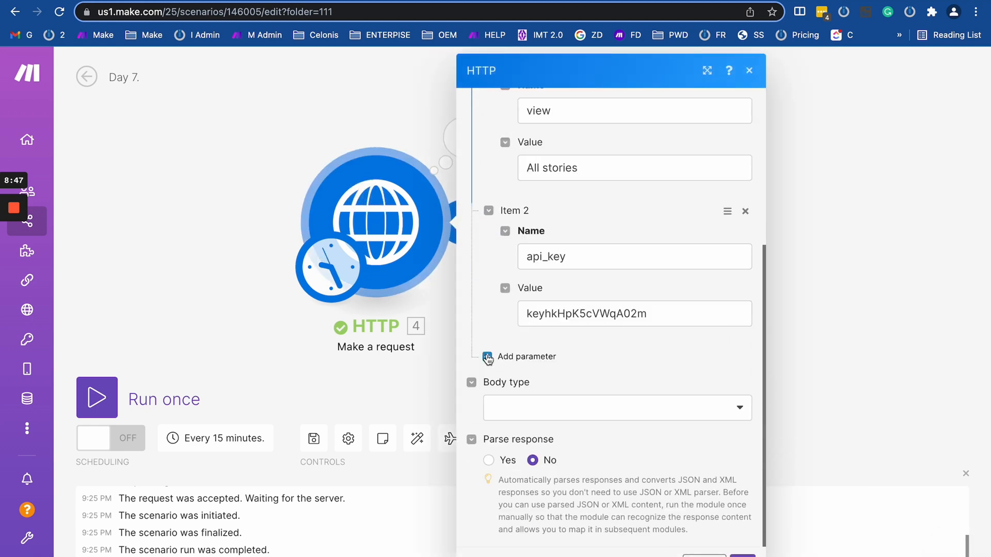
{"action": "scroll", "coordinate": [534, 145], "scroll_direction": "up", "scroll_amount": 7}
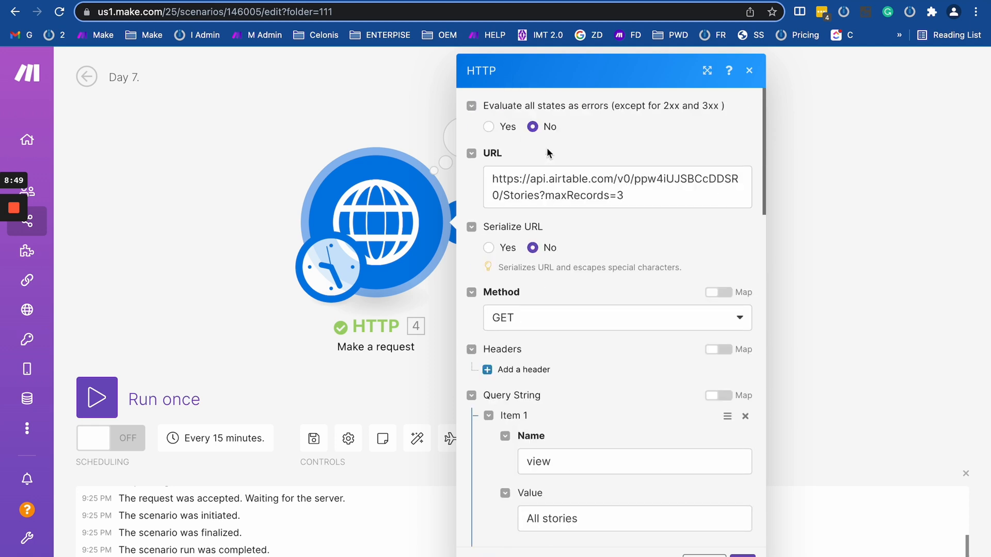
{"action": "left_click", "coordinate": [489, 127]}
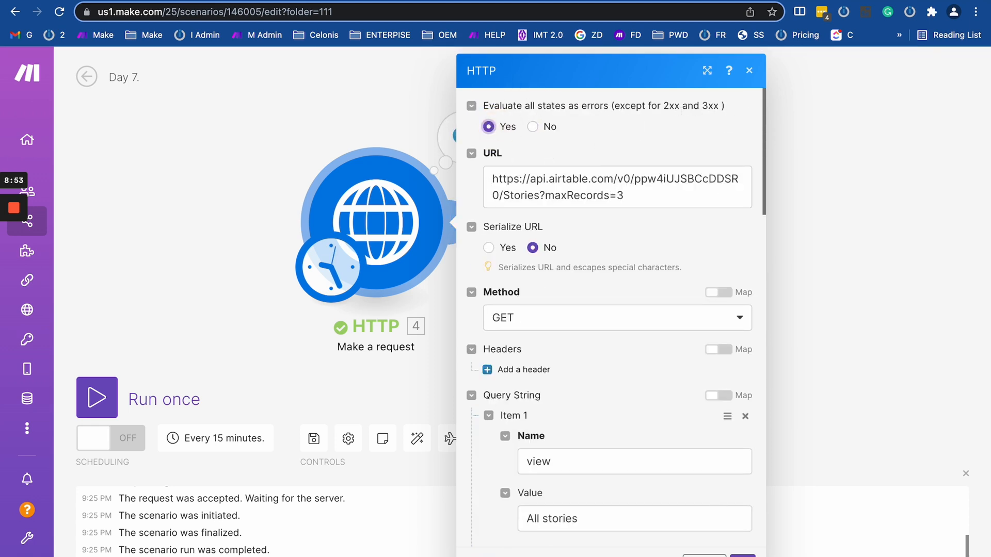
{"action": "left_click", "coordinate": [741, 556]}
{"action": "left_click", "coordinate": [86, 383]}
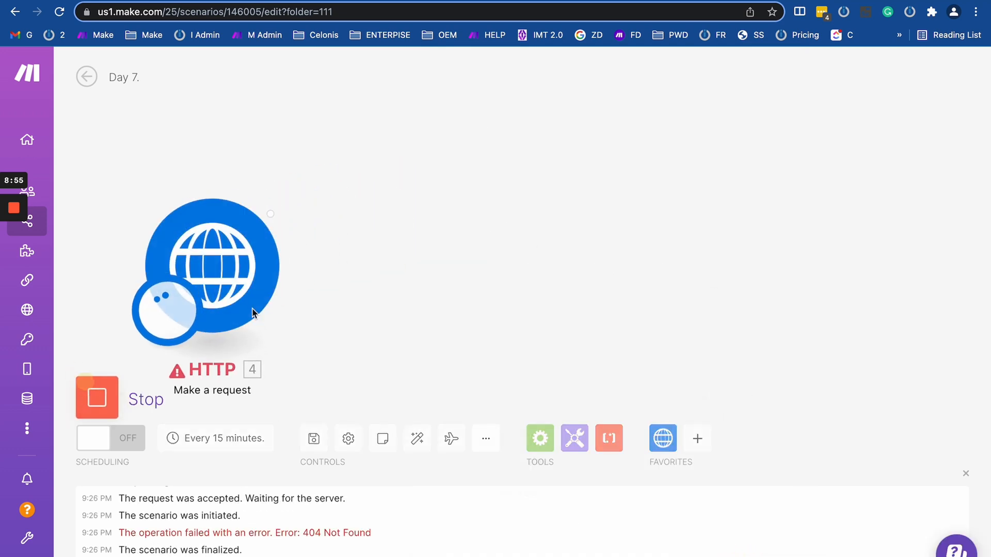
{"action": "left_click", "coordinate": [276, 184]}
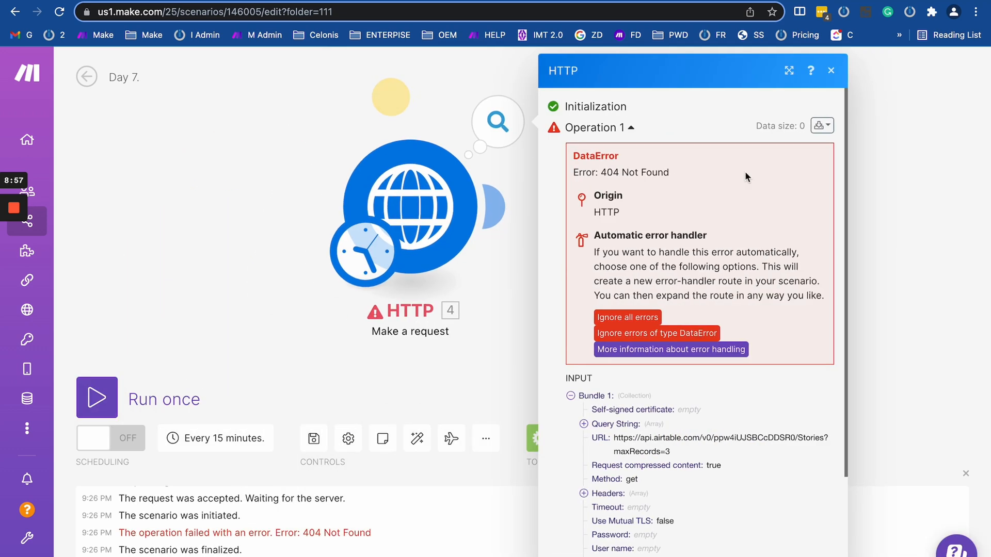
Restore the missing 'a' in the base ID, set Evaluate all states as errors to No, and rerun.
{"action": "left_click", "coordinate": [434, 284]}
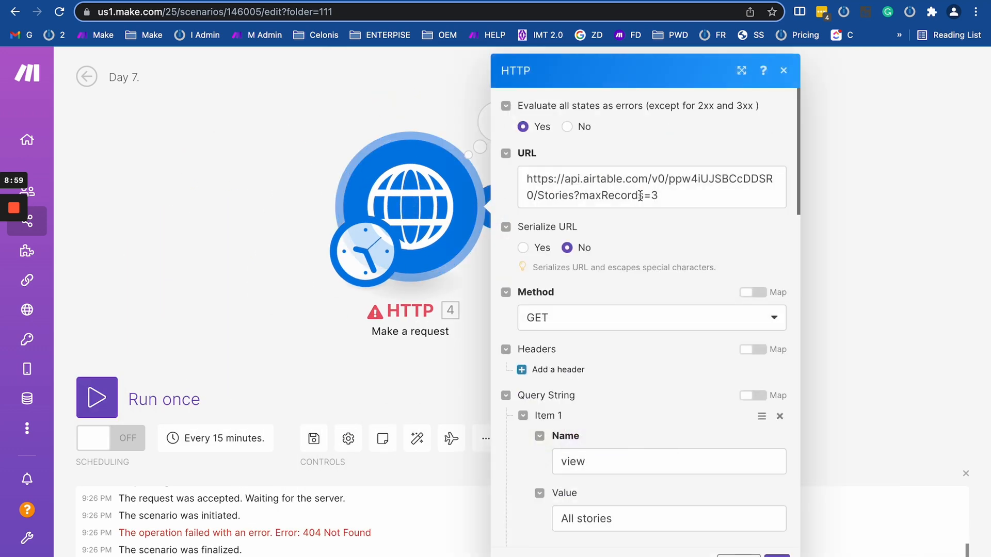
{"action": "left_click", "coordinate": [668, 180]}
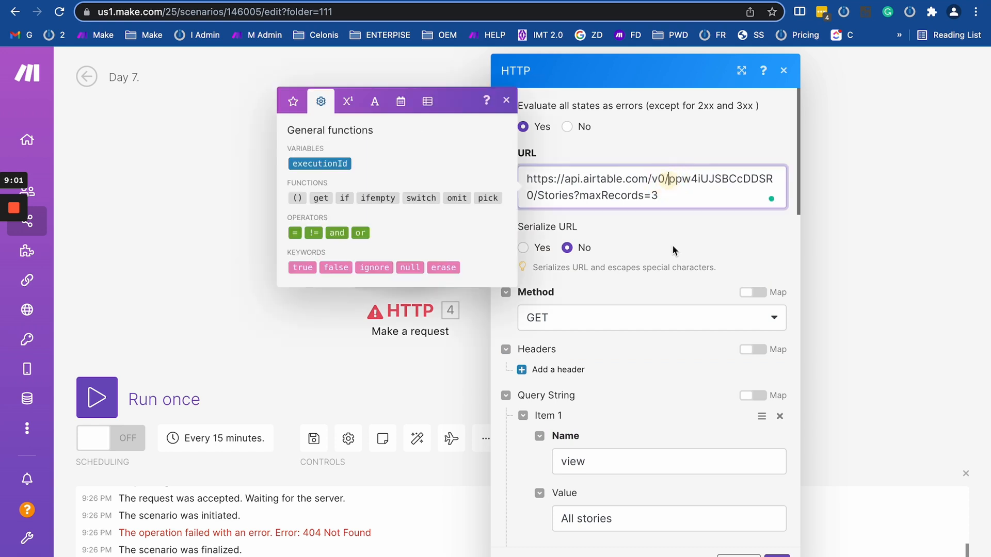
{"action": "type", "text": "a"}
{"action": "left_click", "coordinate": [568, 128]}
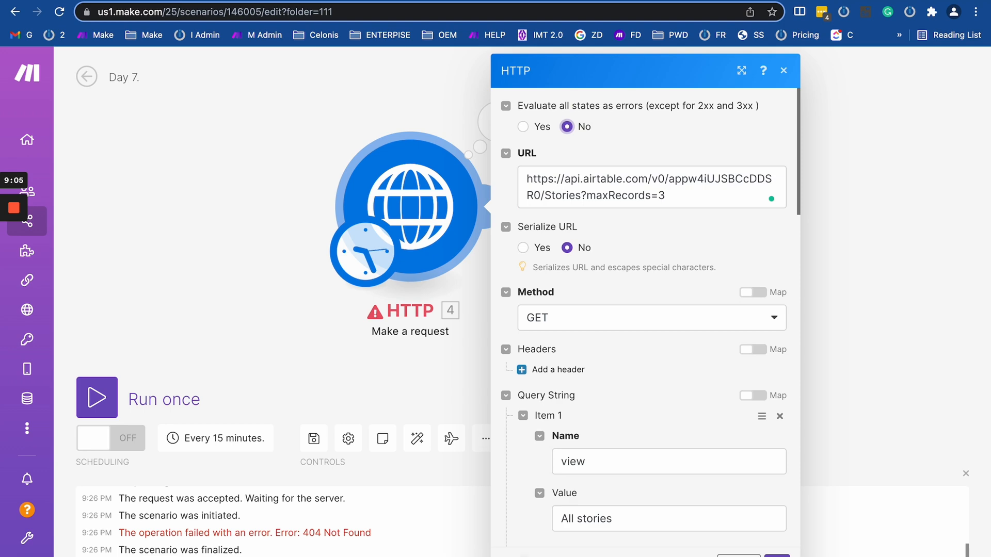
{"action": "scroll", "coordinate": [645, 362], "scroll_direction": "down", "scroll_amount": 3}
{"action": "left_click", "coordinate": [777, 546]}
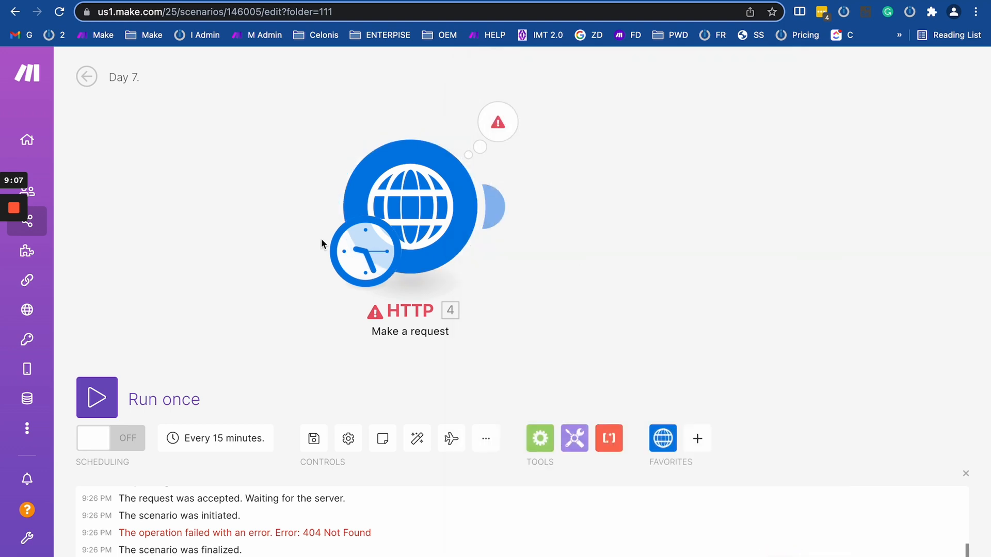
{"action": "left_click", "coordinate": [98, 404]}
Check the successful operation's 200 status and headers output.
{"action": "left_click", "coordinate": [279, 187]}
{"action": "scroll", "coordinate": [508, 429], "scroll_direction": "down", "scroll_amount": 1}
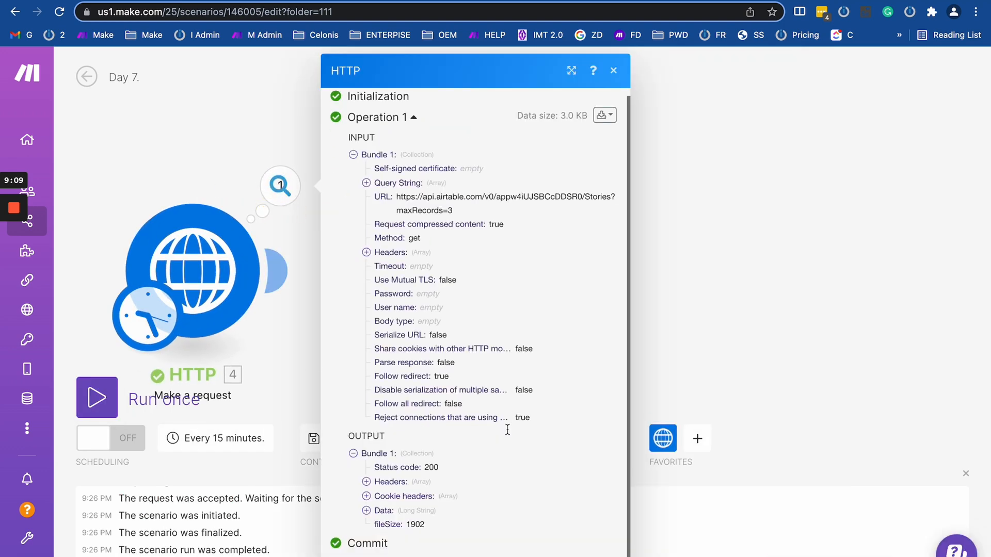
{"action": "left_click_drag", "start_coordinate": [424, 466], "coordinate": [460, 497]}
{"action": "left_click", "coordinate": [249, 266]}
{"action": "left_click_drag", "start_coordinate": [203, 160], "coordinate": [306, 131]}
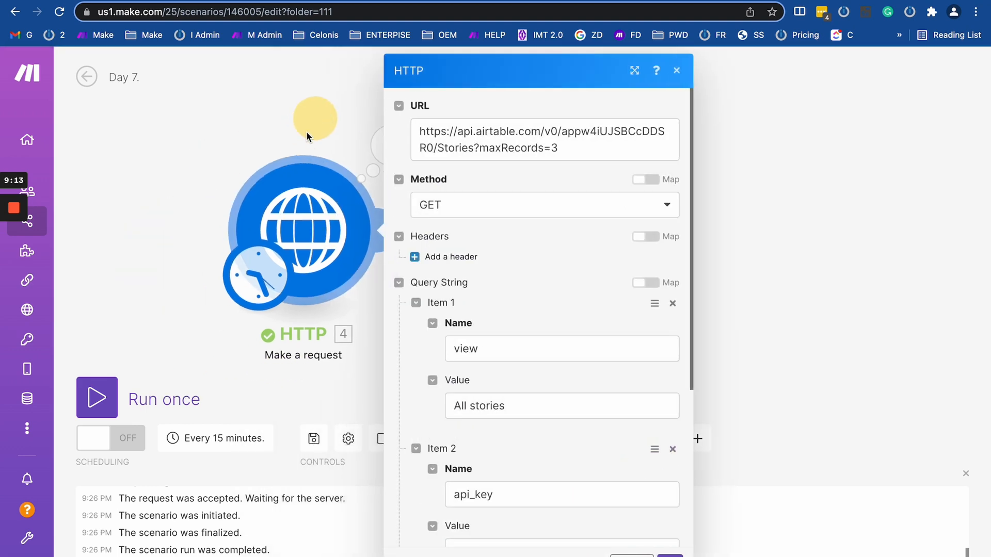
{"action": "scroll", "coordinate": [491, 243], "scroll_direction": "down", "scroll_amount": 2}
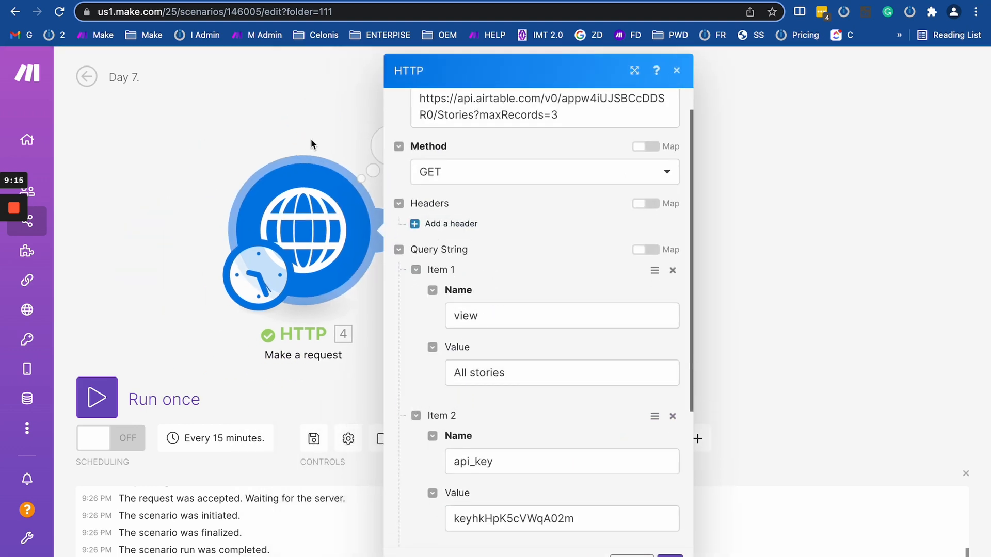
{"action": "left_click", "coordinate": [310, 138]}
View the input bundle as JSON to check the query-string entries, including the All stories view.
{"action": "left_click", "coordinate": [381, 150]}
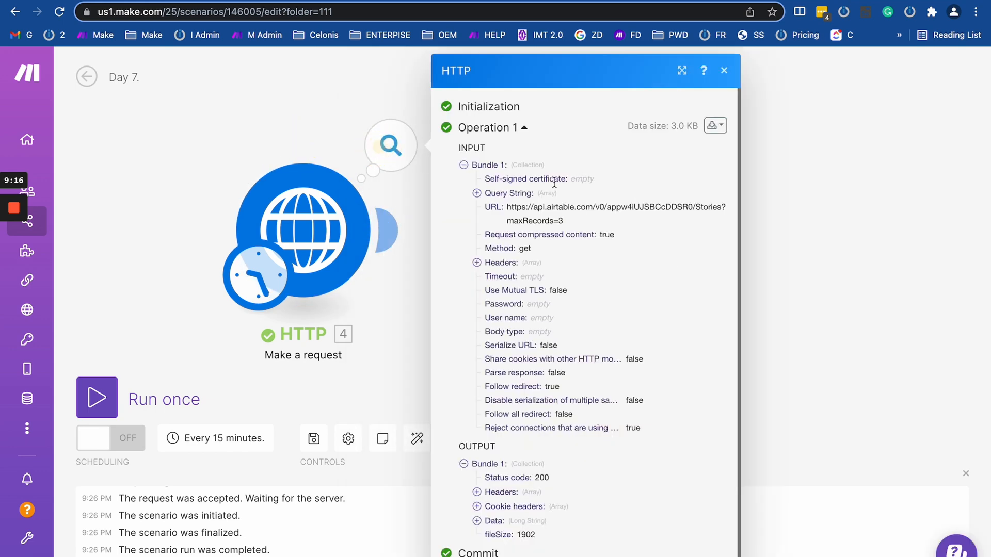
{"action": "left_click", "coordinate": [715, 126]}
{"action": "left_click", "coordinate": [626, 154]}
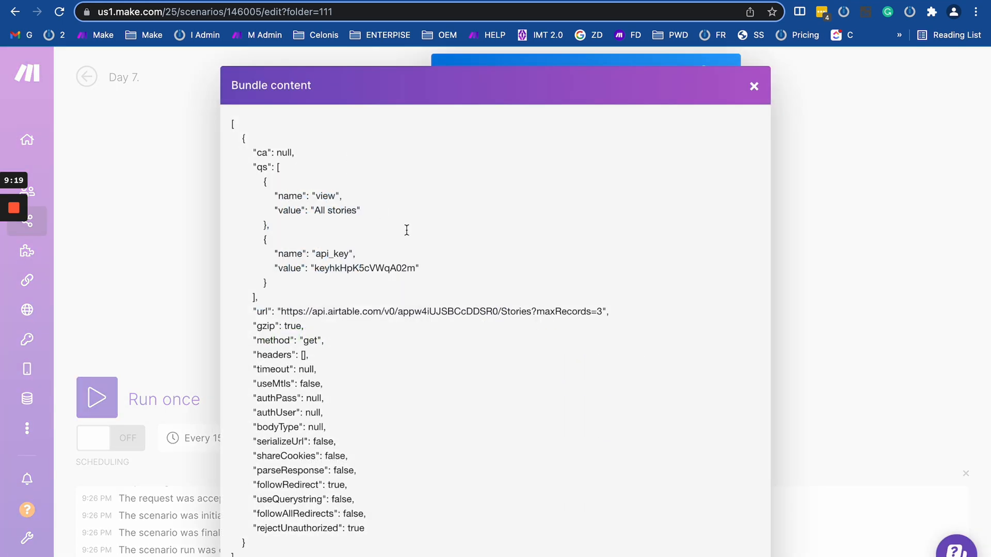
{"action": "left_click_drag", "start_coordinate": [253, 186], "coordinate": [420, 289]}
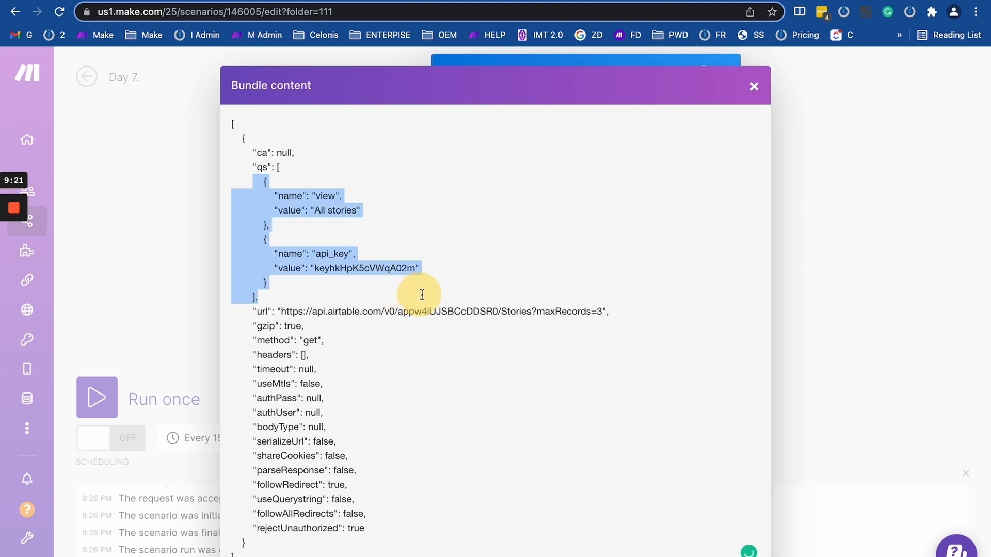
{"action": "left_click", "coordinate": [457, 290]}
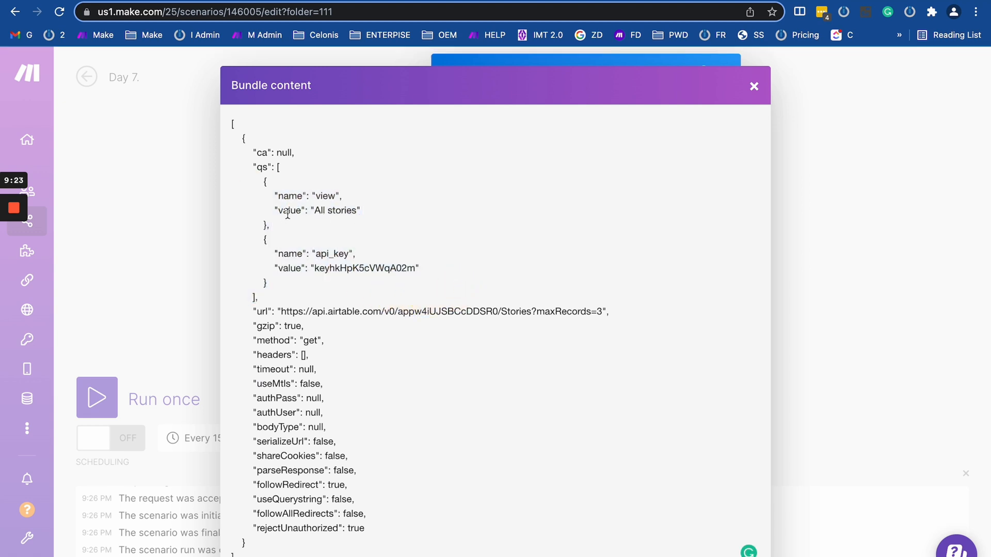
{"action": "left_click_drag", "start_coordinate": [317, 211], "coordinate": [357, 208]}
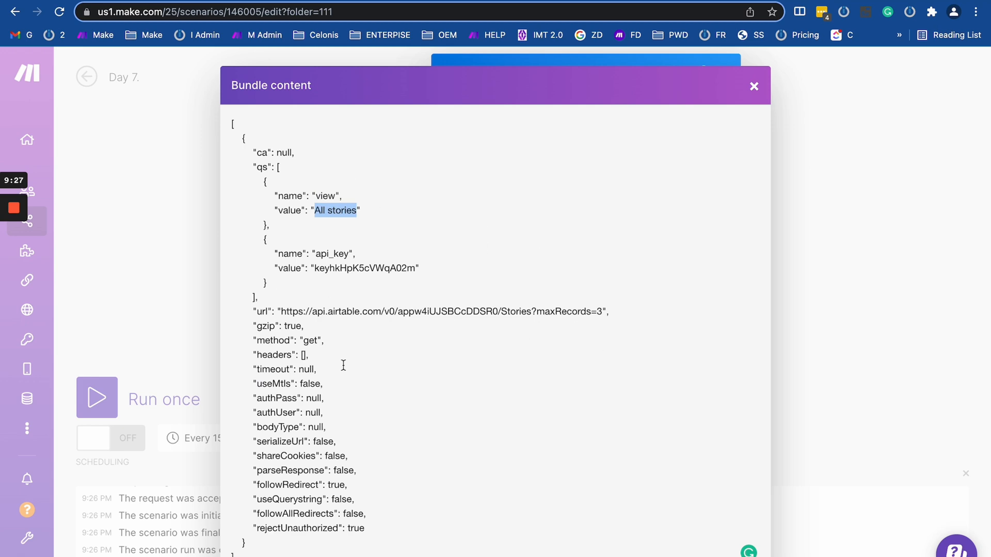
{"action": "left_click", "coordinate": [135, 190]}
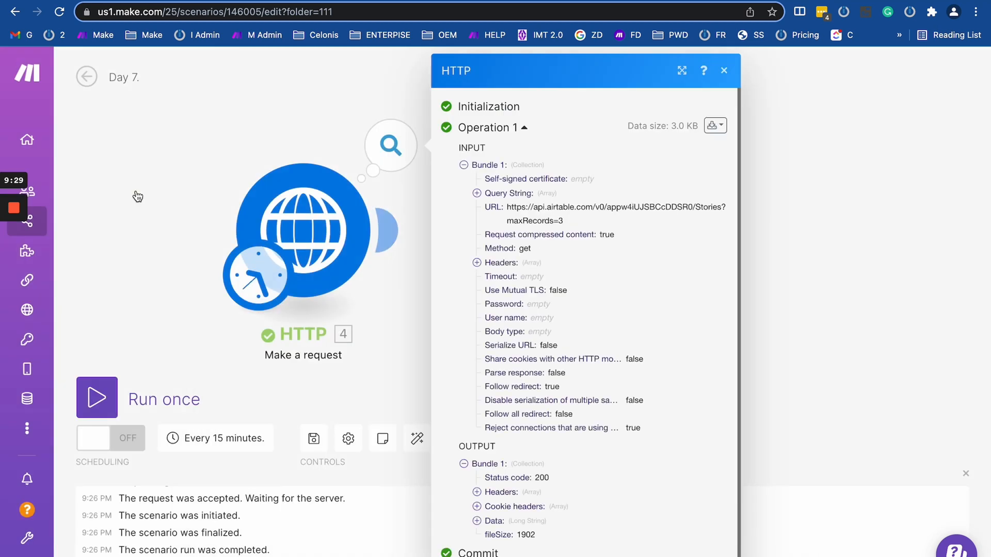
{"action": "key", "text": "super+alt+i"}
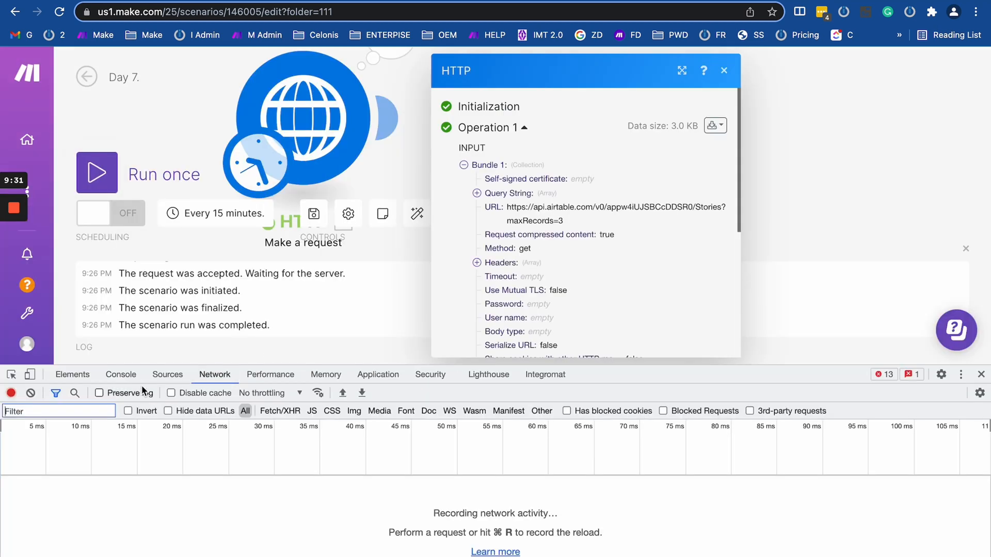
Clear the DevTools console, run only the HTTP module, and inspect the logged api_key and view query values.
{"action": "left_click", "coordinate": [129, 376]}
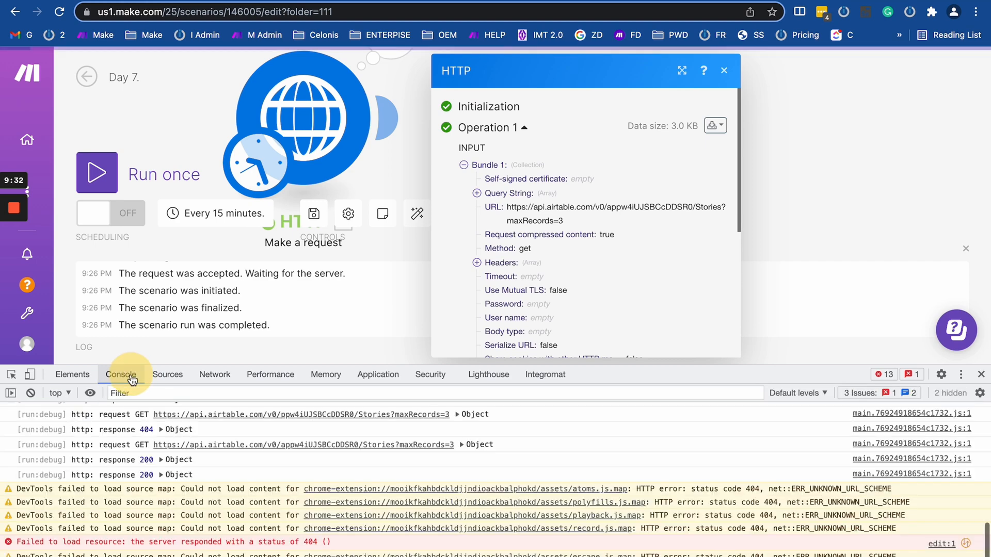
{"action": "left_click", "coordinate": [31, 393]}
{"action": "right_click", "coordinate": [333, 107]}
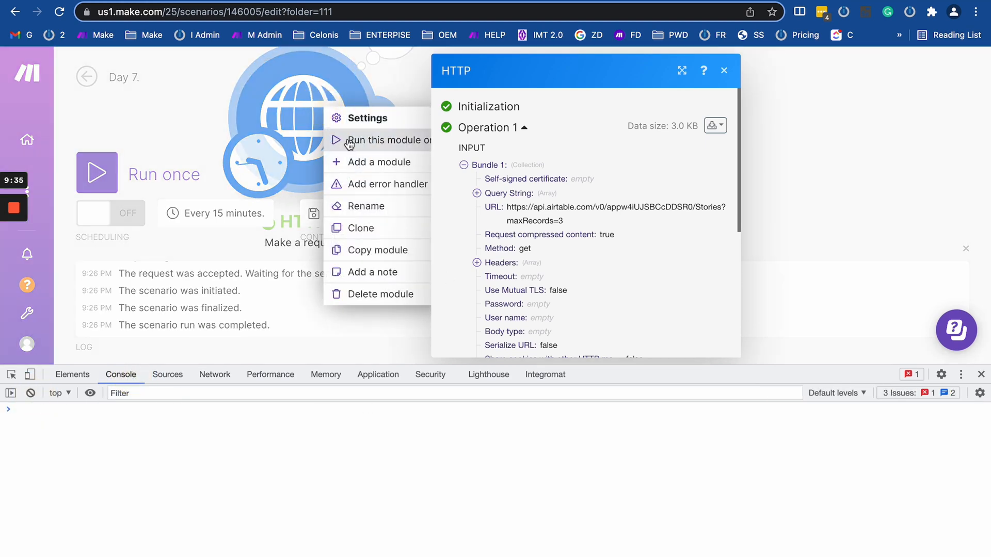
{"action": "left_click", "coordinate": [339, 140]}
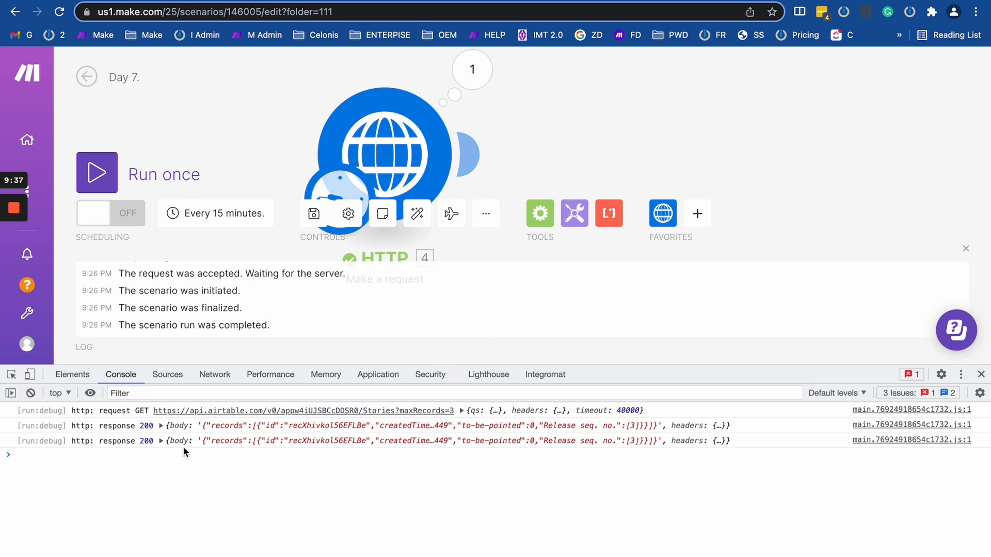
{"action": "left_click", "coordinate": [462, 411]}
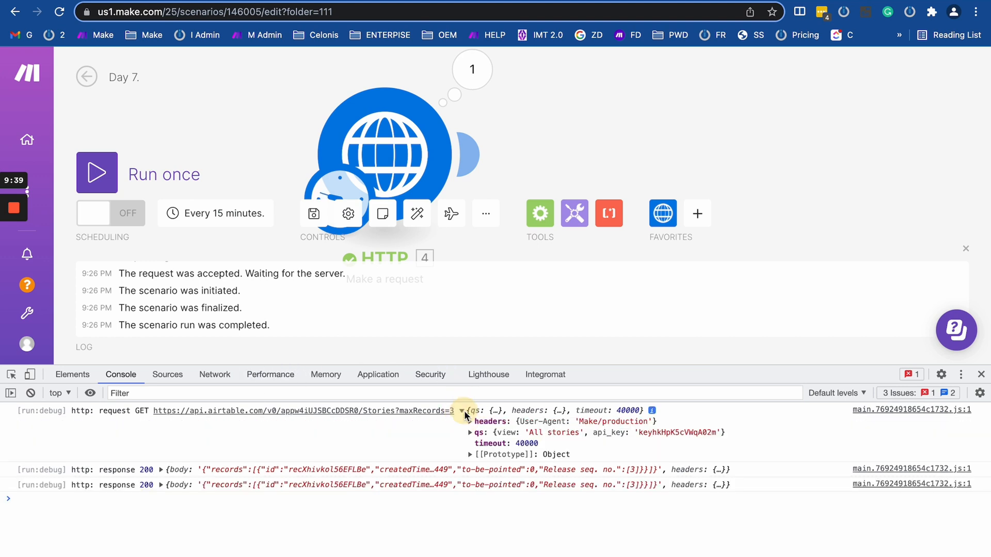
{"action": "left_click", "coordinate": [469, 433]}
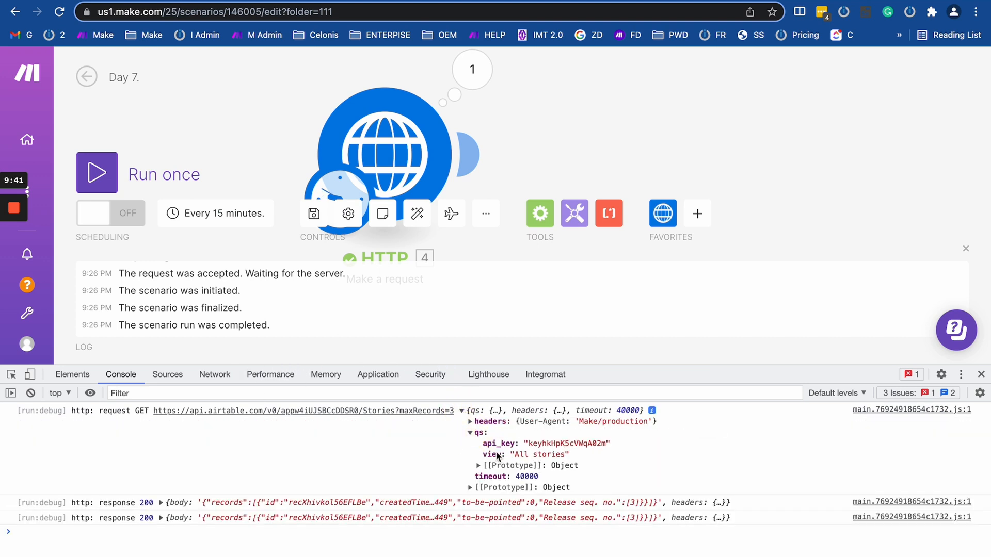
{"action": "left_click_drag", "start_coordinate": [471, 440], "coordinate": [595, 452]}
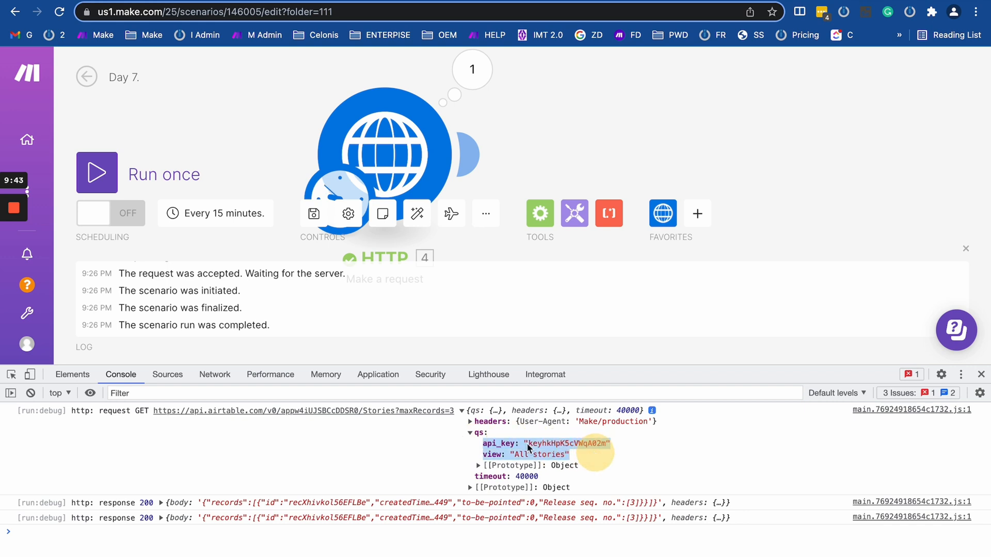
{"action": "left_click_drag", "start_coordinate": [515, 454], "coordinate": [587, 458]}
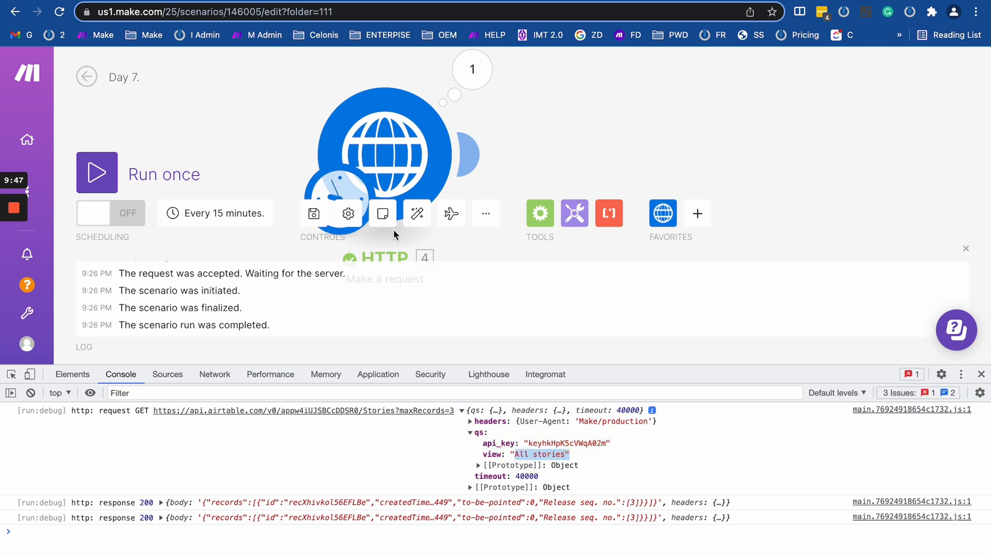
{"action": "left_click", "coordinate": [391, 151]}
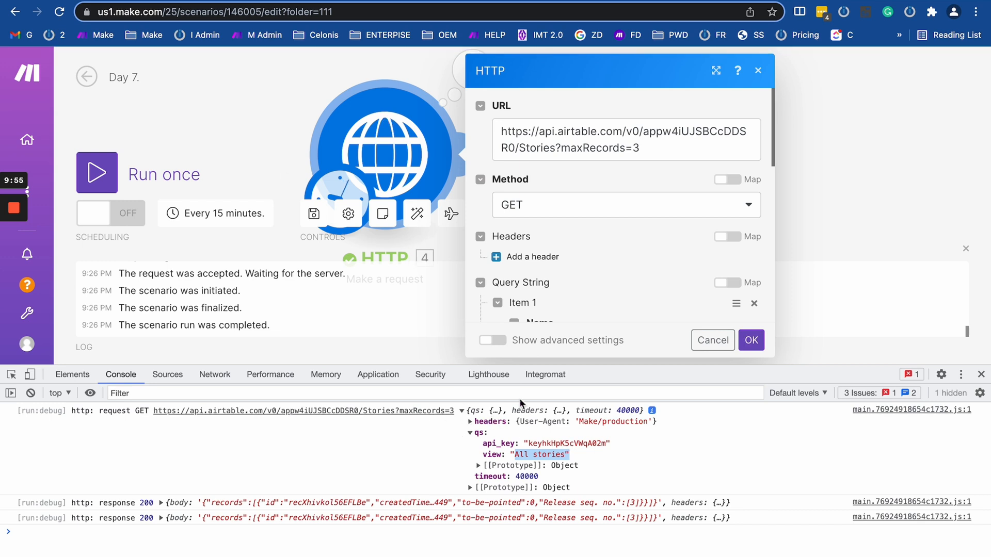
Append &view= to the URL and paste All stories after it.
{"action": "scroll", "coordinate": [547, 231], "scroll_direction": "down", "scroll_amount": 5}
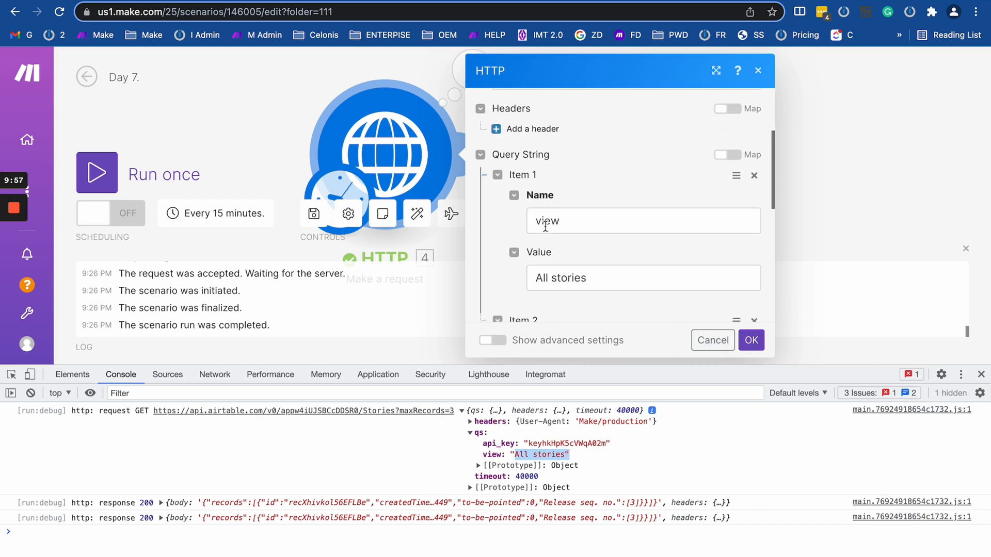
{"action": "double_click", "coordinate": [571, 133]}
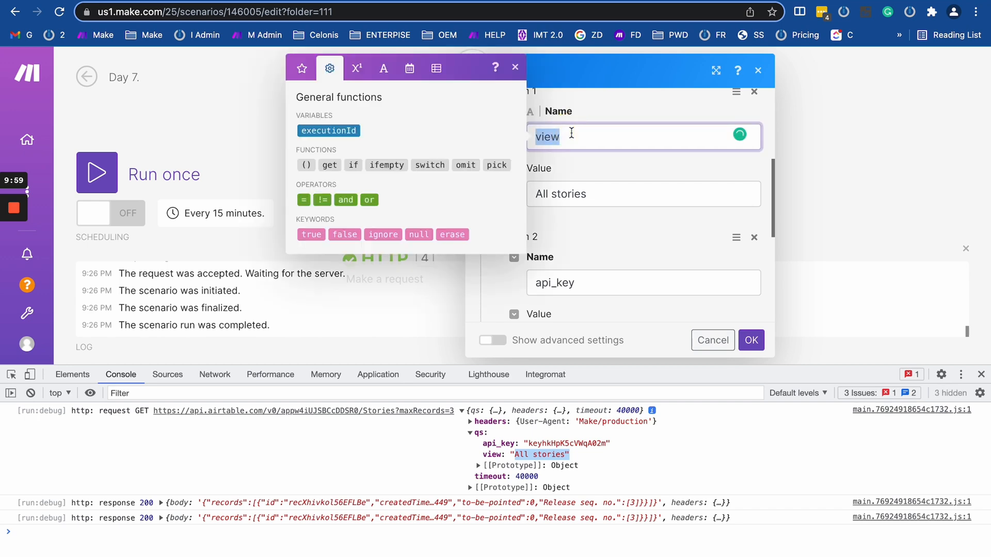
{"action": "scroll", "coordinate": [571, 133], "scroll_direction": "up", "scroll_amount": 5}
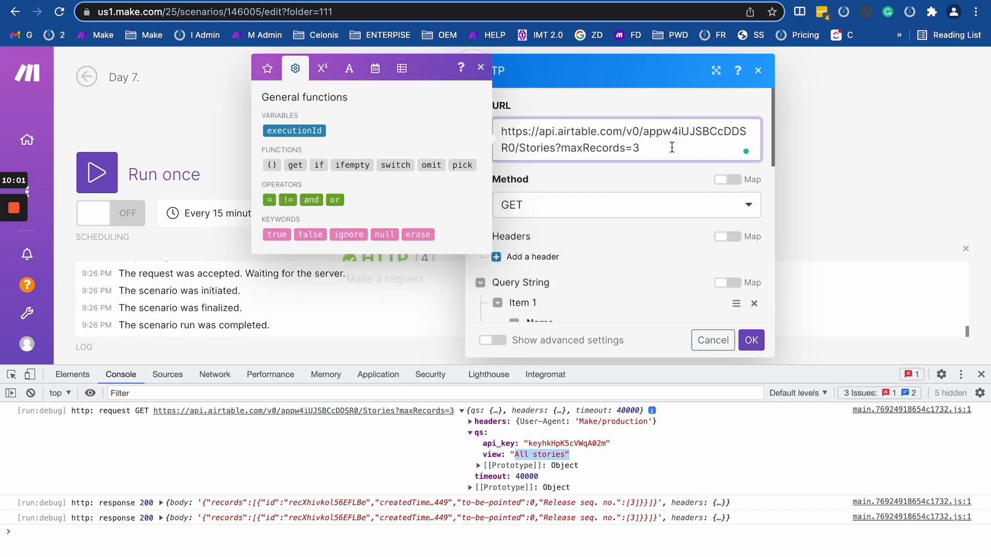
{"action": "type", "text": "&view="}
{"action": "scroll", "coordinate": [644, 258], "scroll_direction": "down", "scroll_amount": 3}
{"action": "left_click_drag", "start_coordinate": [607, 295], "coordinate": [524, 294]}
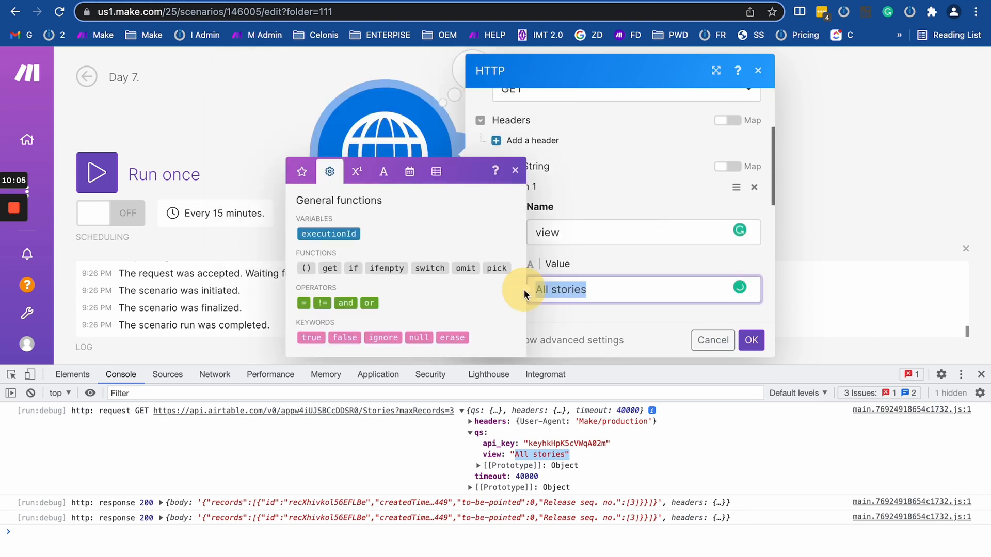
{"action": "key", "text": "super+c"}
{"action": "scroll", "coordinate": [684, 201], "scroll_direction": "up", "scroll_amount": 3}
{"action": "left_click", "coordinate": [700, 149]}
{"action": "key", "text": "super+v"}
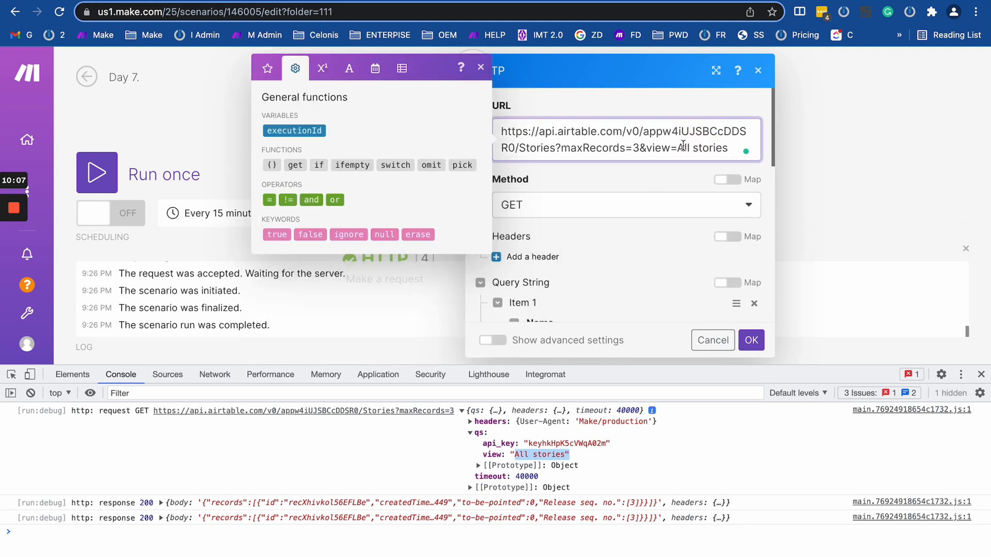
Insert URLEncoded in front of All stories in the URL.
{"action": "left_click", "coordinate": [677, 148]}
{"action": "type", "text": "urlE"}
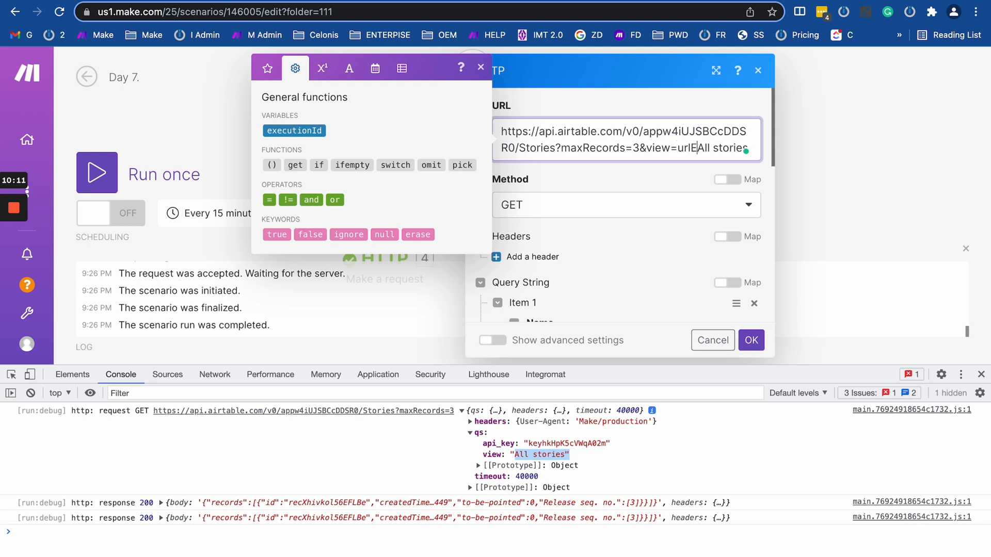
{"action": "type", "text": "ncoded"}
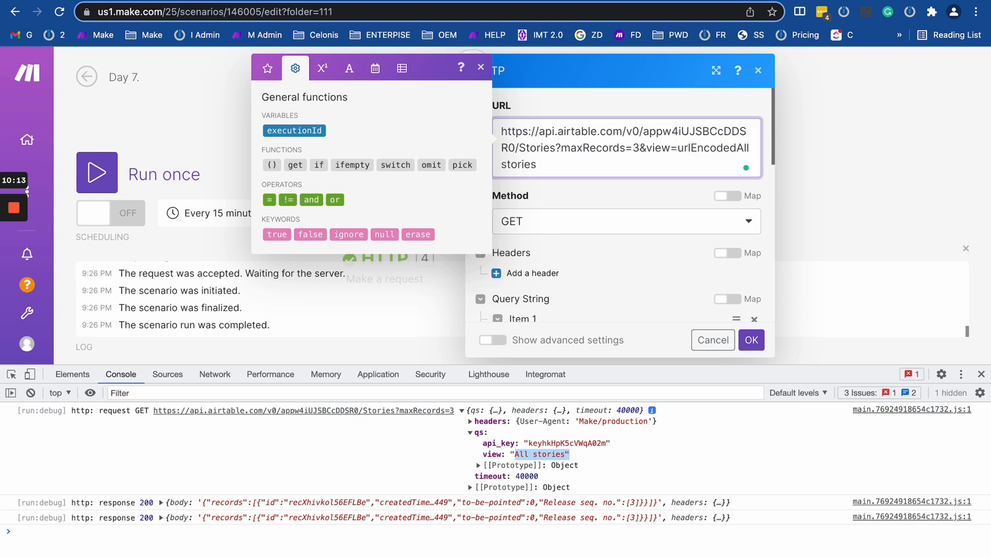
{"action": "left_click_drag", "start_coordinate": [697, 148], "coordinate": [675, 144]}
{"action": "type", "text": "URLE"}
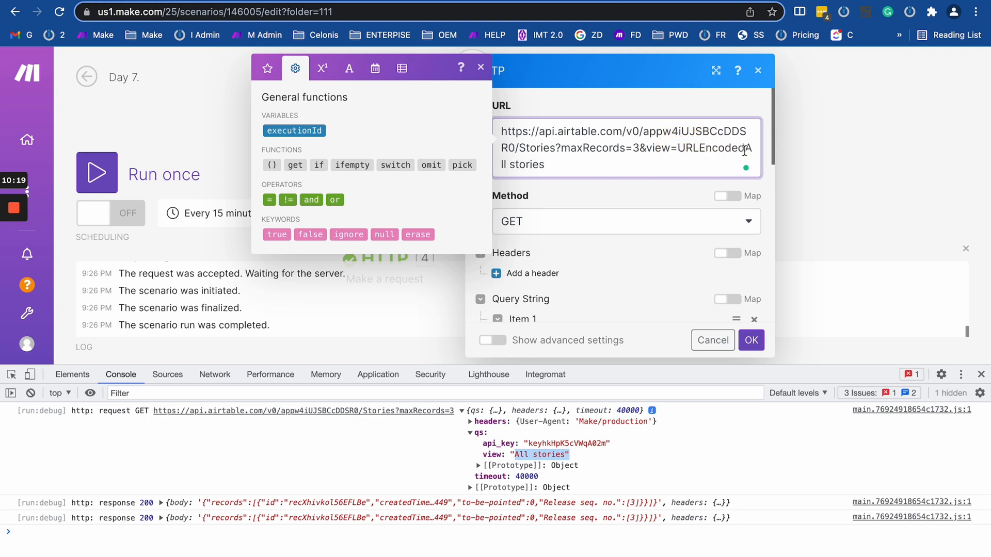
{"action": "left_click", "coordinate": [744, 150]}
{"action": "type", "text": "("}
{"action": "key", "text": "BackSpace"}
Rewrite it as the encodeURL( ) function wrapping All stories.
{"action": "left_click_drag", "start_coordinate": [699, 149], "coordinate": [677, 150]}
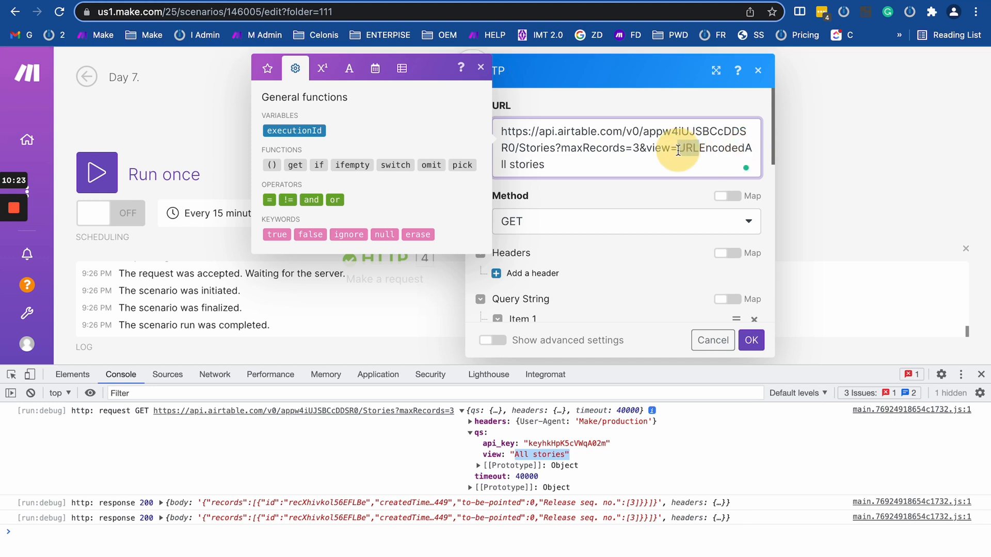
{"action": "left_click", "coordinate": [323, 68]}
{"action": "left_click", "coordinate": [343, 72]}
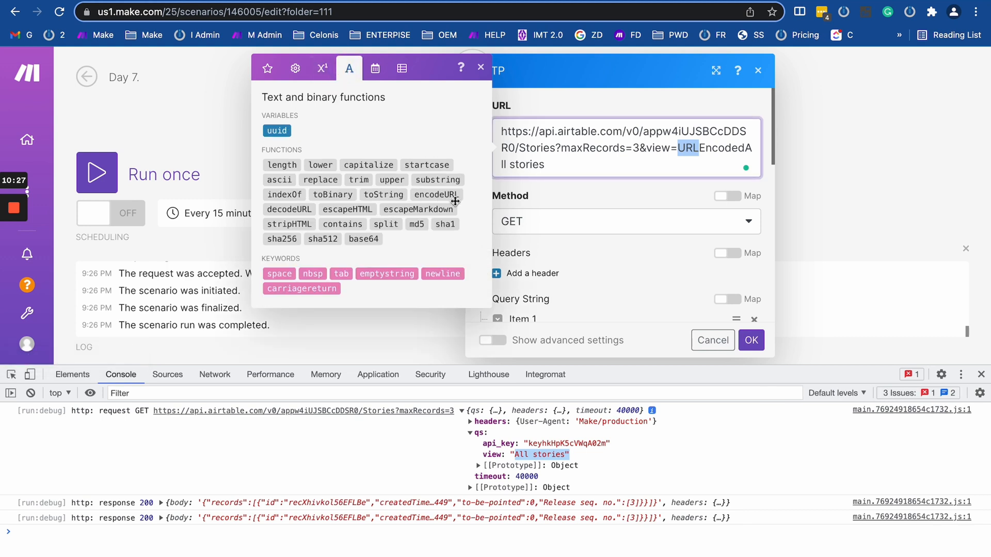
{"action": "key", "text": "BackSpace"}
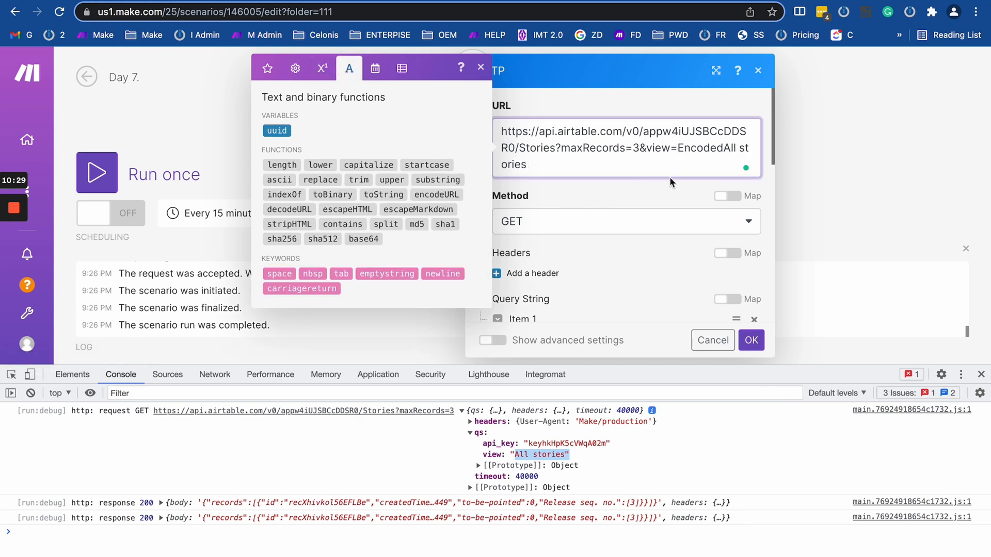
{"action": "key", "text": "Delete"}
{"action": "type", "text": "e"}
{"action": "left_click", "coordinate": [724, 148]}
{"action": "key", "text": "BackSpace"}
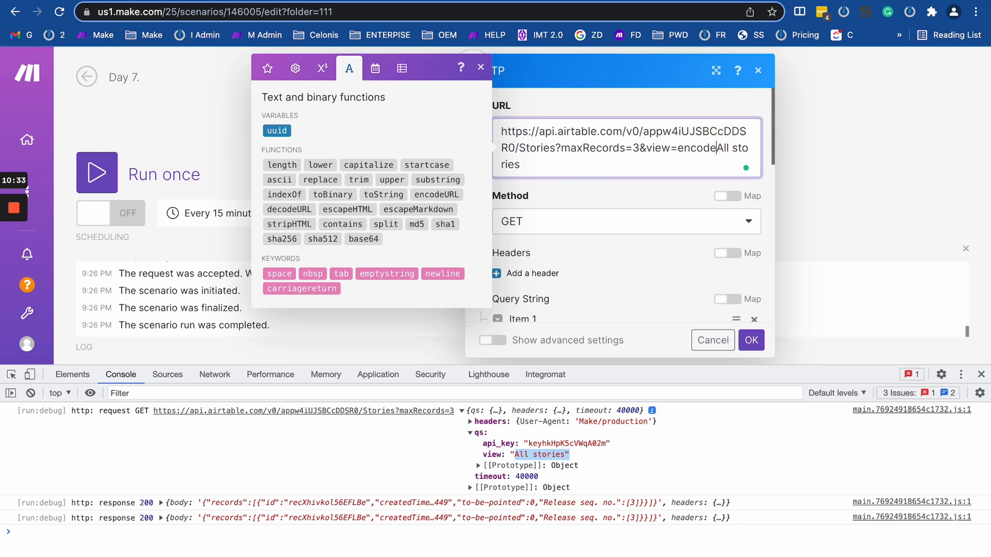
{"action": "type", "text": "URL("}
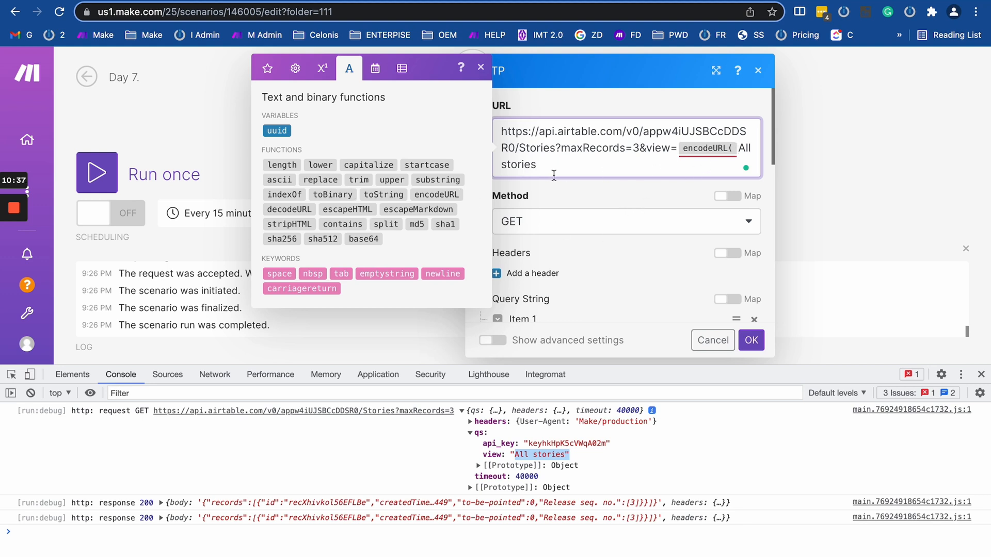
{"action": "left_click", "coordinate": [571, 161]}
{"action": "type", "text": ")"}
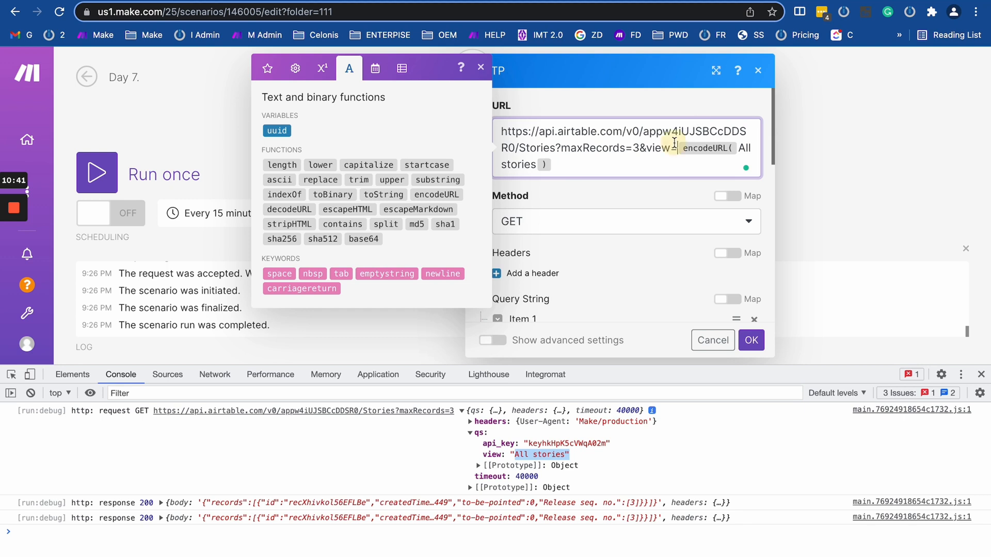
{"action": "left_click", "coordinate": [671, 147]}
Save the HTTP module settings, run only the HTTP module, and view its results.
{"action": "left_click", "coordinate": [750, 340]}
{"action": "right_click", "coordinate": [369, 132]}
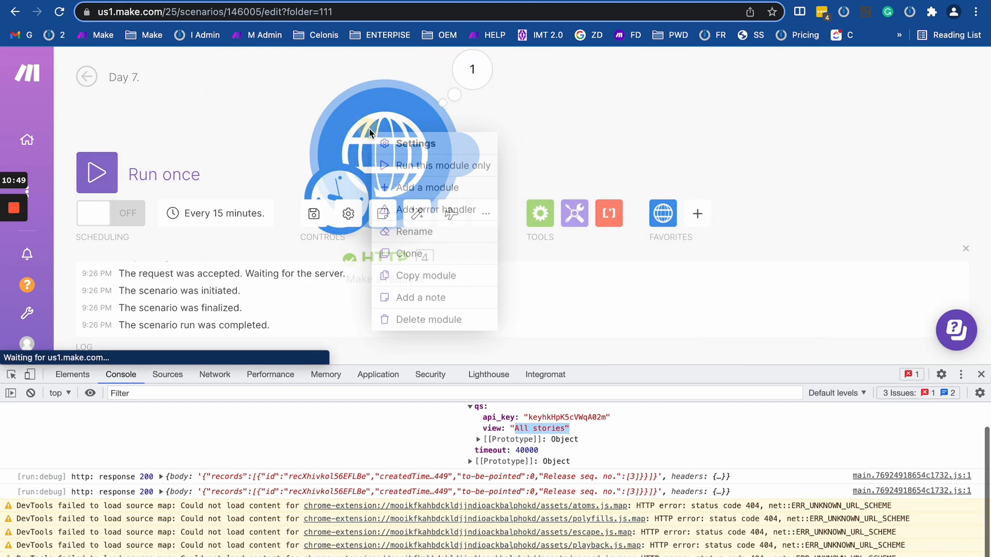
{"action": "left_click", "coordinate": [393, 165]}
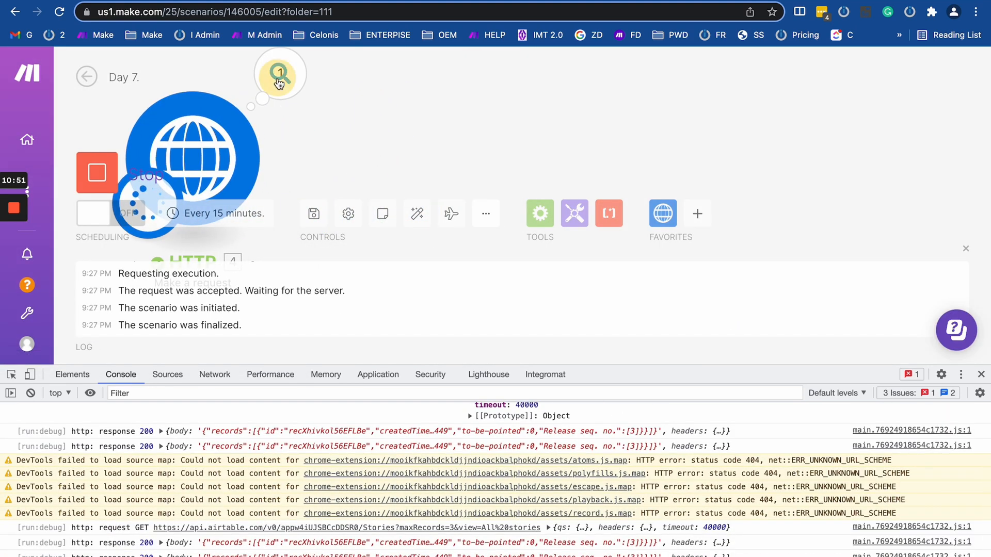
{"action": "left_click", "coordinate": [279, 83]}
{"action": "scroll", "coordinate": [421, 307], "scroll_direction": "down", "scroll_amount": 5}
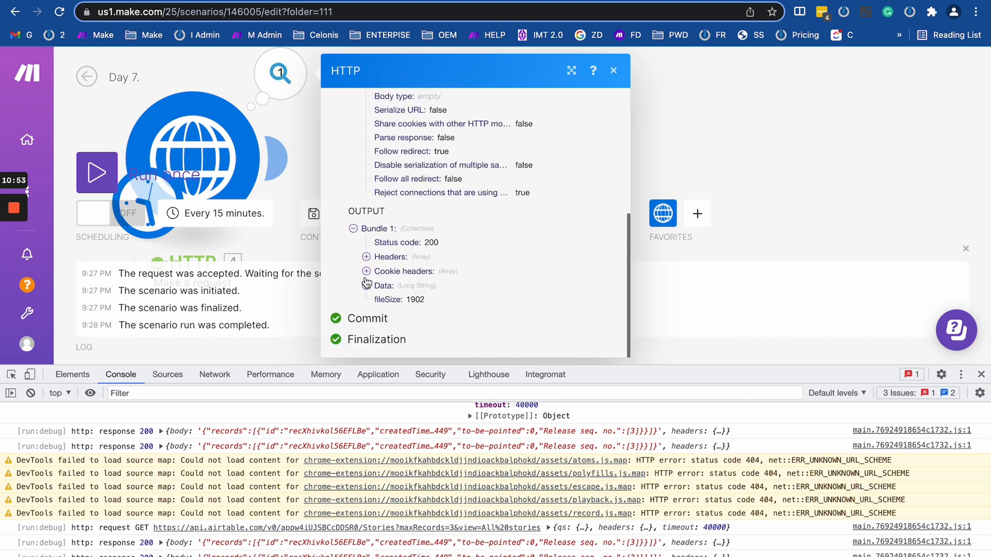
Delete the view Query String parameter and rerun only the HTTP module.
{"action": "left_click", "coordinate": [217, 149]}
{"action": "scroll", "coordinate": [407, 251], "scroll_direction": "down", "scroll_amount": 1}
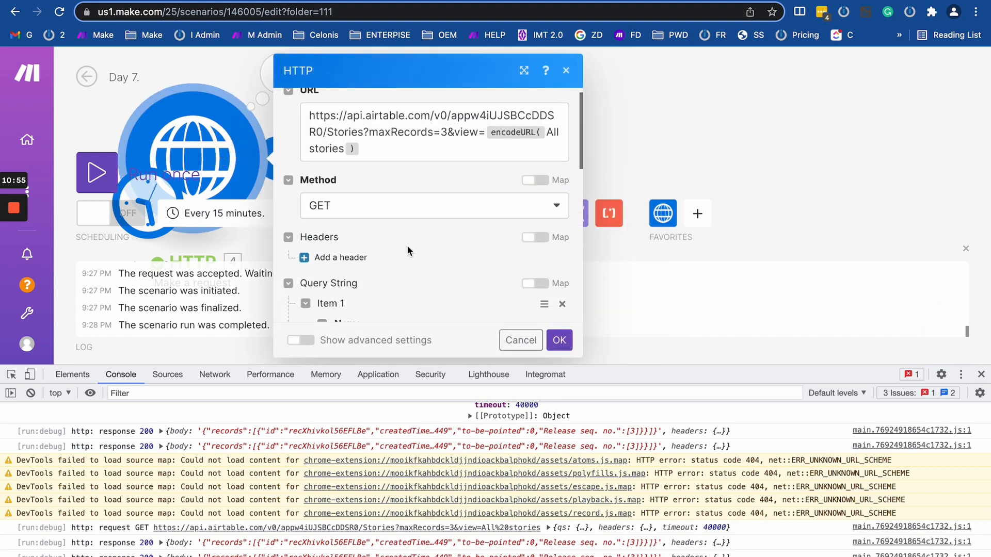
{"action": "scroll", "coordinate": [408, 251], "scroll_direction": "down", "scroll_amount": 4}
{"action": "scroll", "coordinate": [408, 251], "scroll_direction": "up", "scroll_amount": 2}
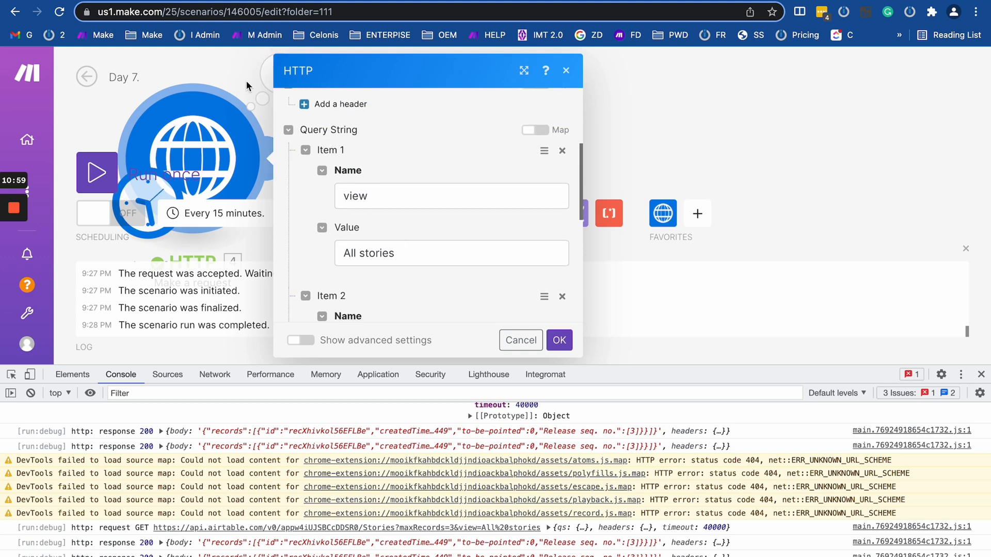
{"action": "left_click", "coordinate": [562, 151]}
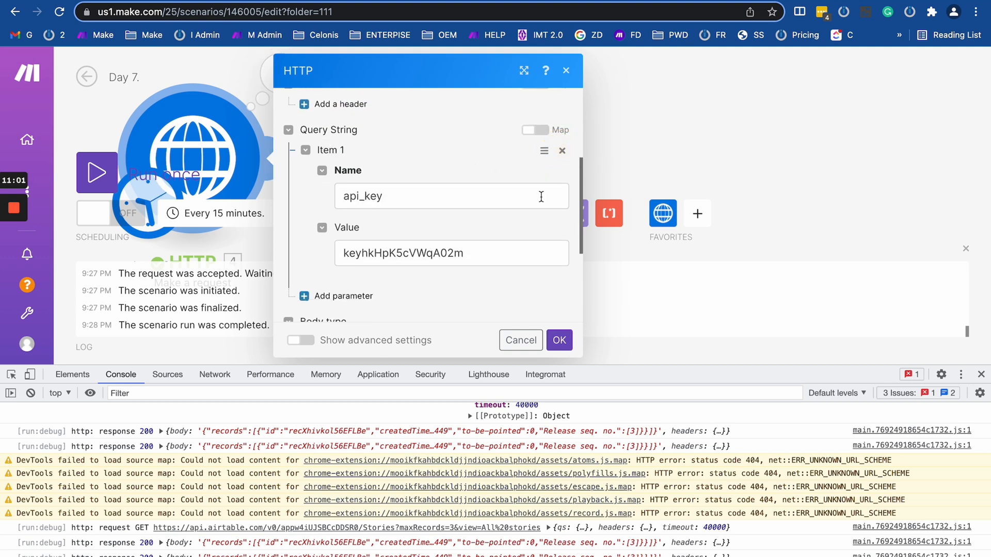
{"action": "left_click", "coordinate": [559, 340]}
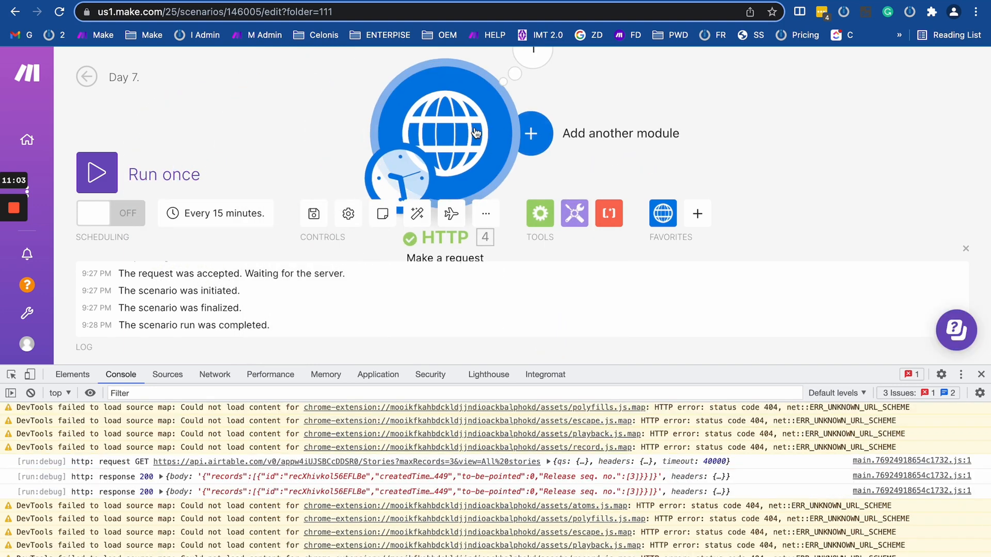
{"action": "right_click", "coordinate": [464, 132]}
{"action": "left_click", "coordinate": [504, 161]}
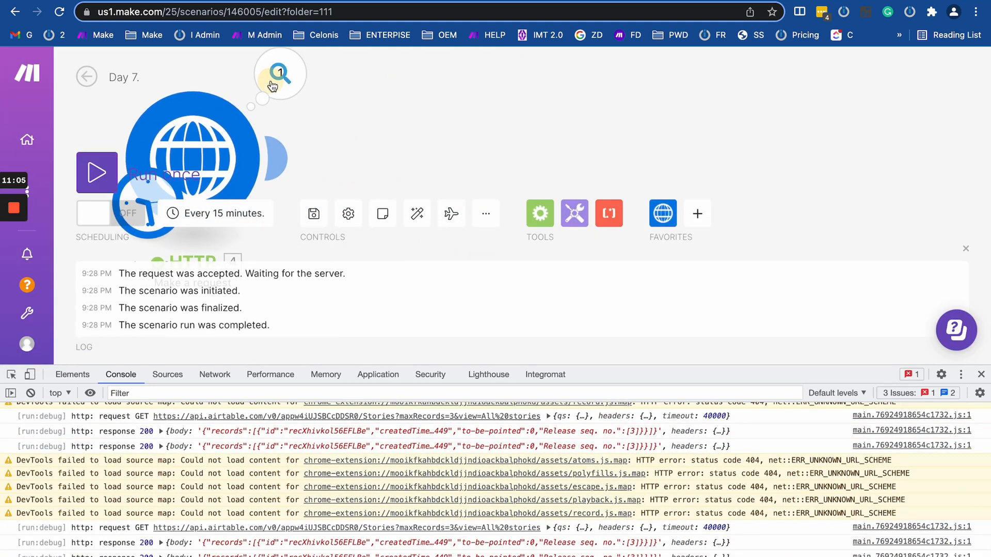
{"action": "left_click", "coordinate": [272, 86]}
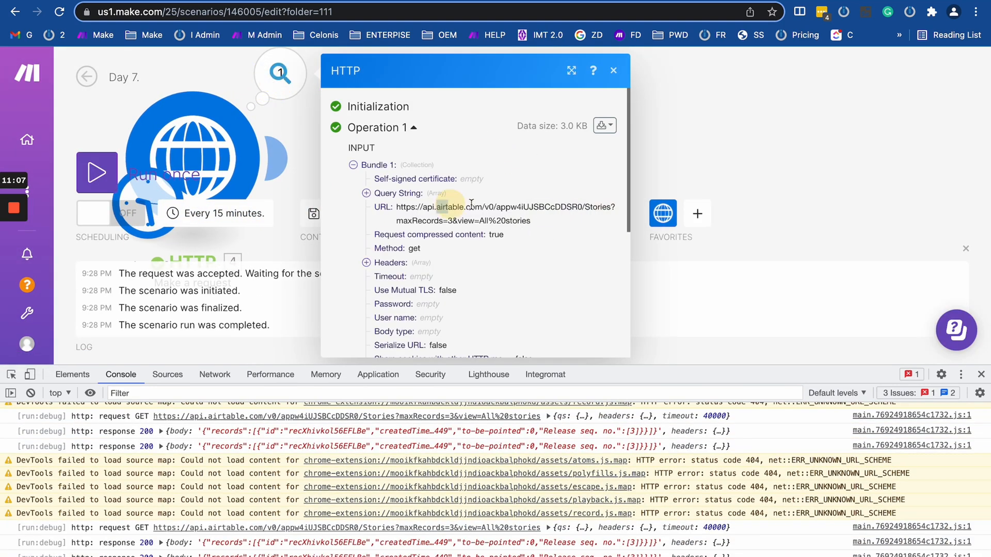
Inspect the new run's request URL and its response Data.
{"action": "left_click_drag", "start_coordinate": [437, 207], "coordinate": [547, 227]}
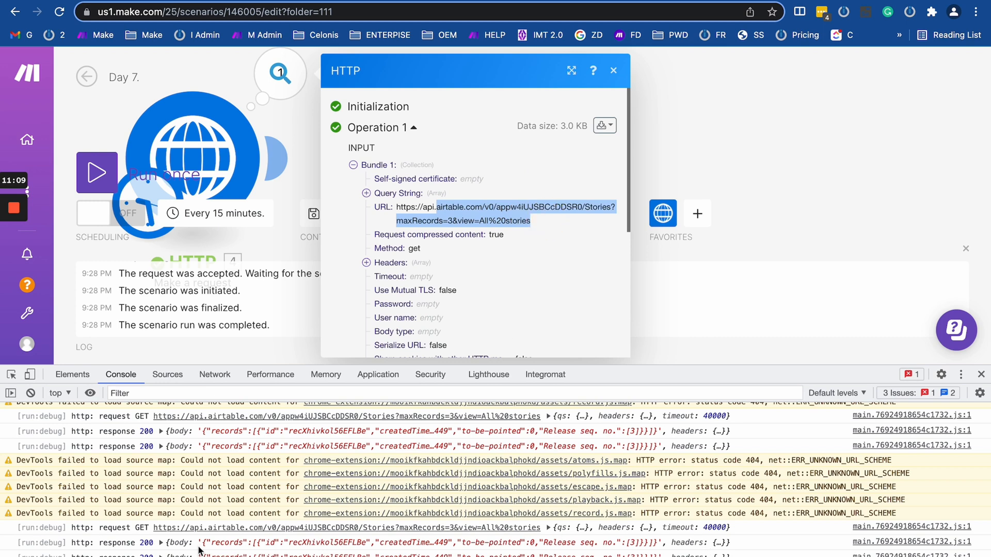
{"action": "scroll", "coordinate": [464, 271], "scroll_direction": "down", "scroll_amount": 5}
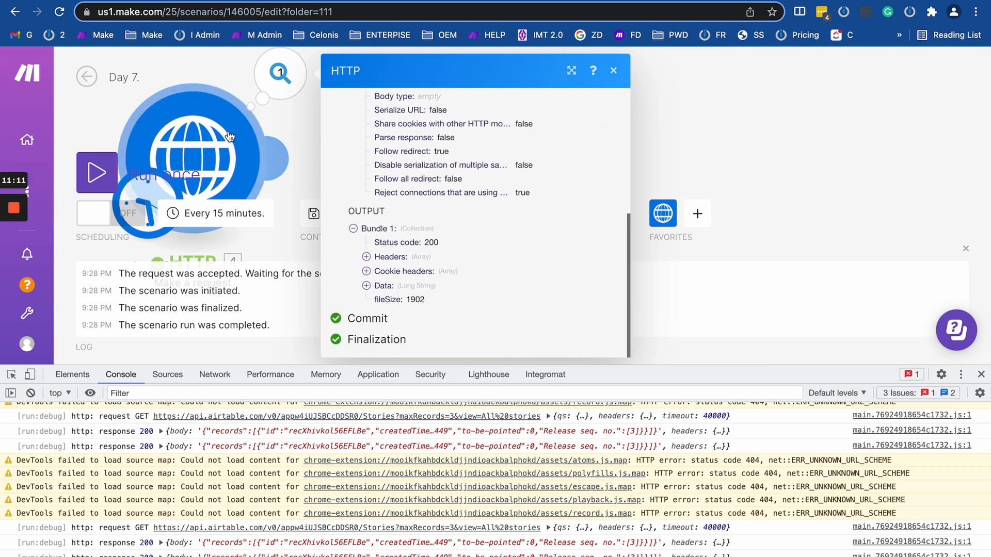
{"action": "left_click", "coordinate": [366, 286]}
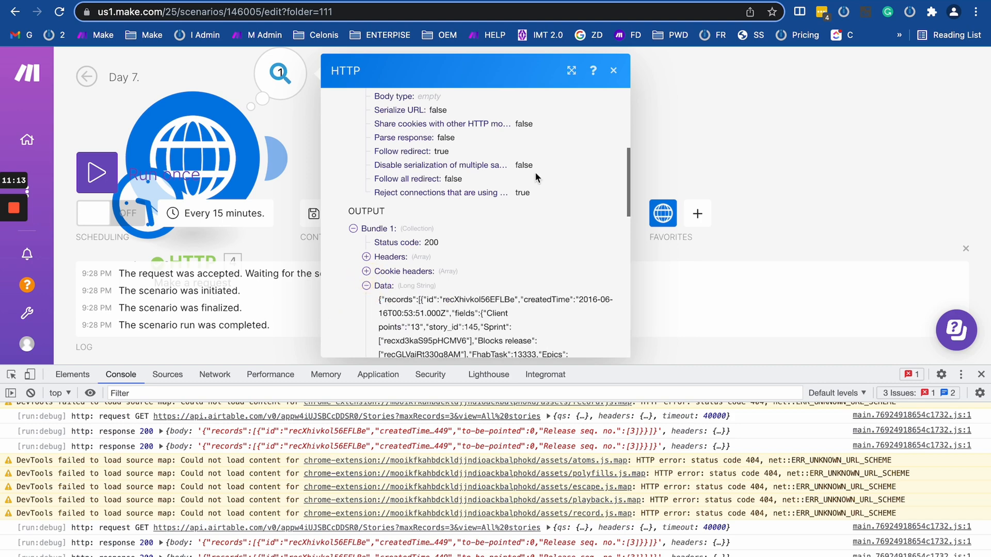
{"action": "scroll", "coordinate": [464, 252], "scroll_direction": "down", "scroll_amount": 15}
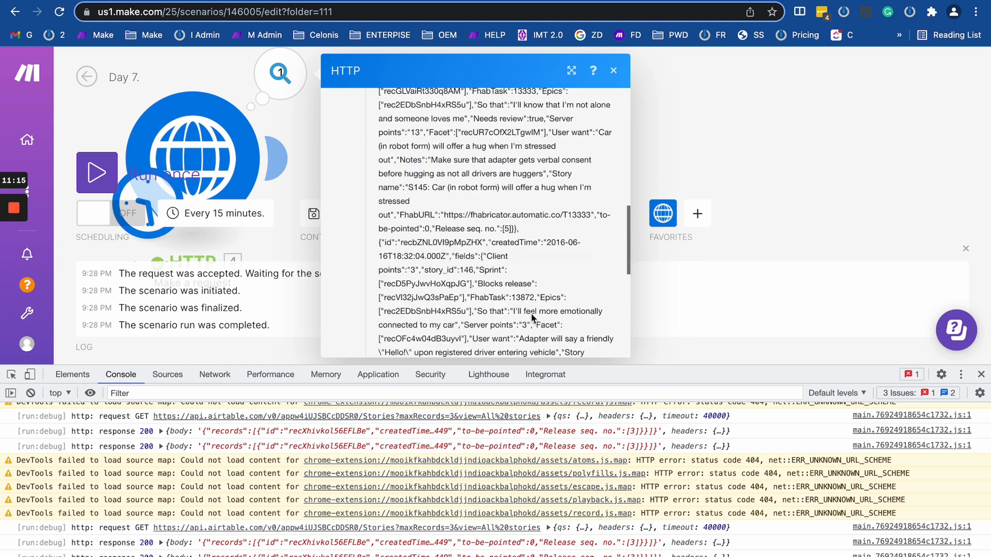
{"action": "scroll", "coordinate": [496, 162], "scroll_direction": "up", "scroll_amount": 10}
{"action": "scroll", "coordinate": [492, 164], "scroll_direction": "up", "scroll_amount": 2}
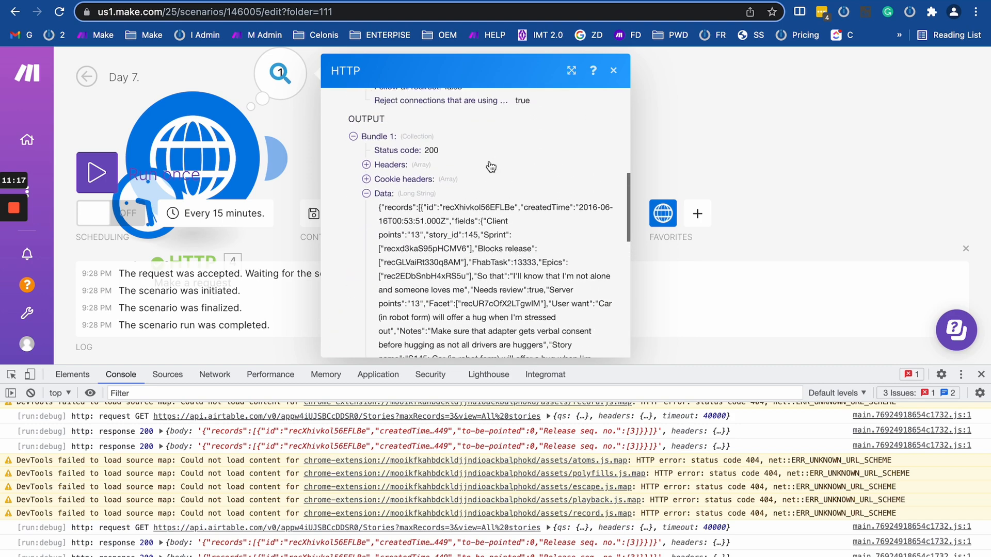
{"action": "left_click_drag", "start_coordinate": [388, 221], "coordinate": [558, 370]}
{"action": "left_click_drag", "start_coordinate": [463, 135], "coordinate": [516, 328]}
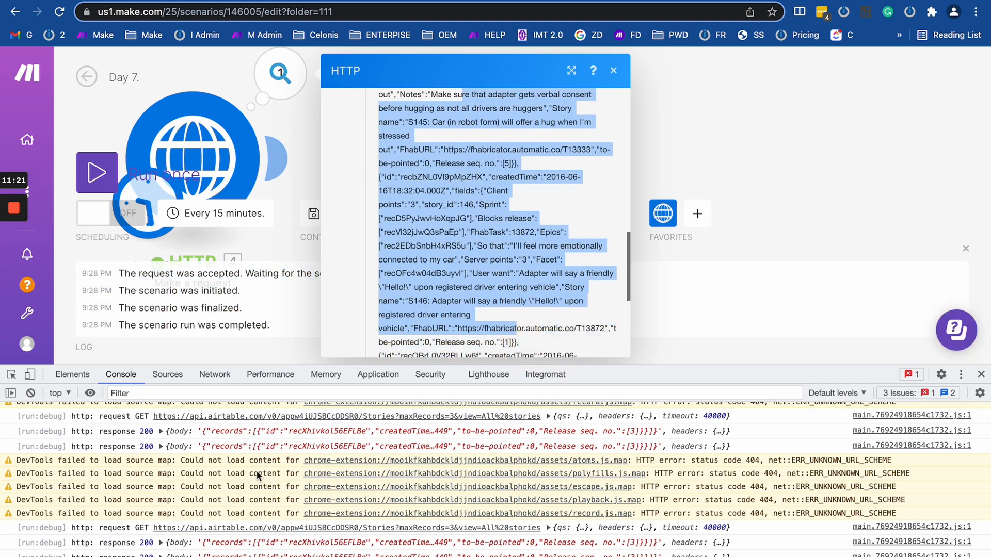
{"action": "scroll", "coordinate": [383, 166], "scroll_direction": "up", "scroll_amount": 10}
{"action": "scroll", "coordinate": [383, 166], "scroll_direction": "down", "scroll_amount": 6}
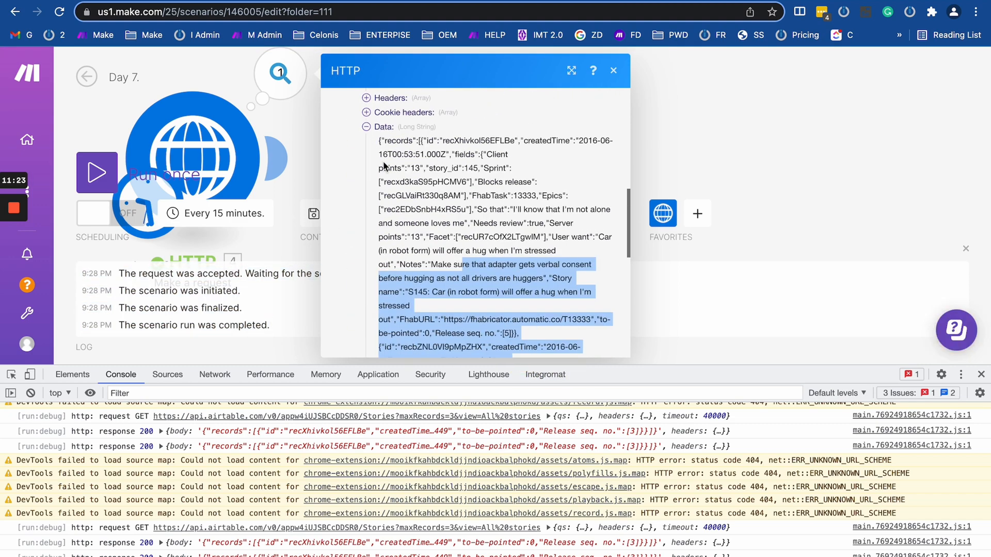
{"action": "left_click_drag", "start_coordinate": [298, 124], "coordinate": [471, 123]}
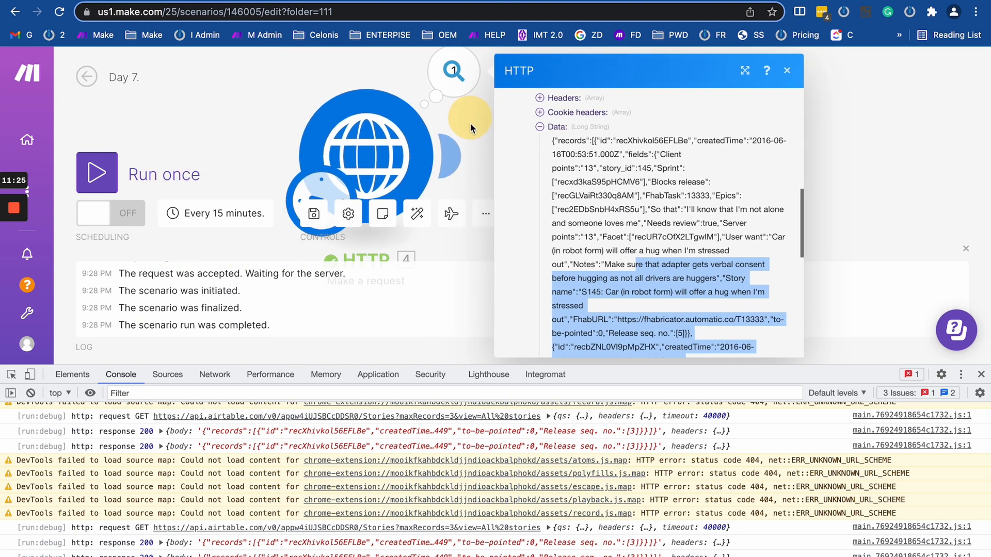
{"action": "scroll", "coordinate": [583, 198], "scroll_direction": "up", "scroll_amount": 3}
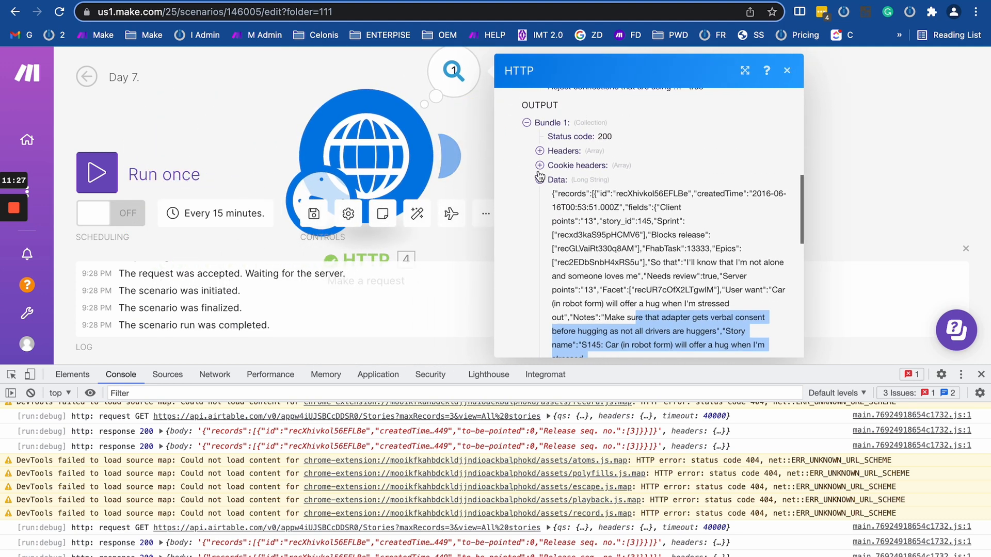
Expand the response headers to find content-type application/json.
{"action": "left_click", "coordinate": [539, 166]}
{"action": "left_click", "coordinate": [539, 151]}
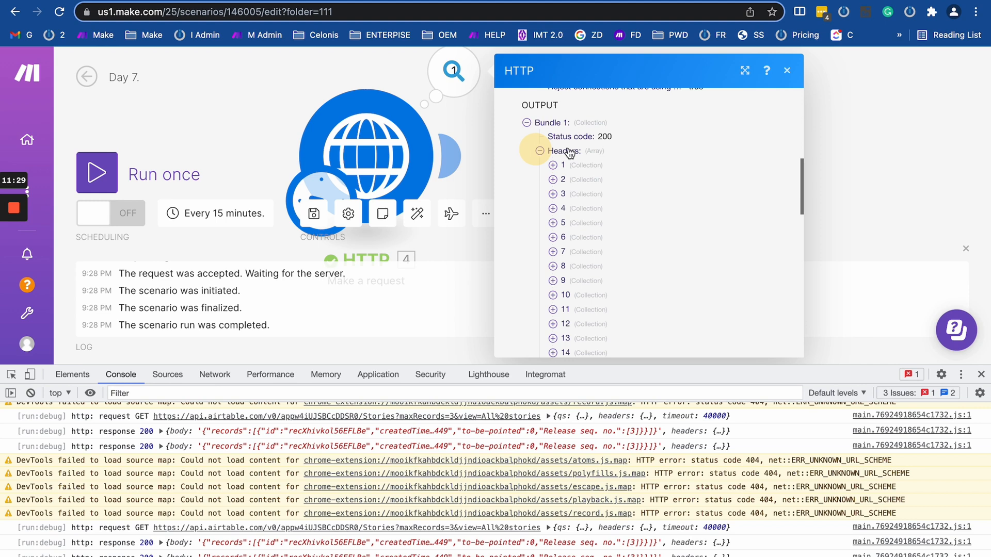
{"action": "left_click", "coordinate": [557, 310]}
{"action": "left_click", "coordinate": [556, 295]}
{"action": "left_click", "coordinate": [555, 266]}
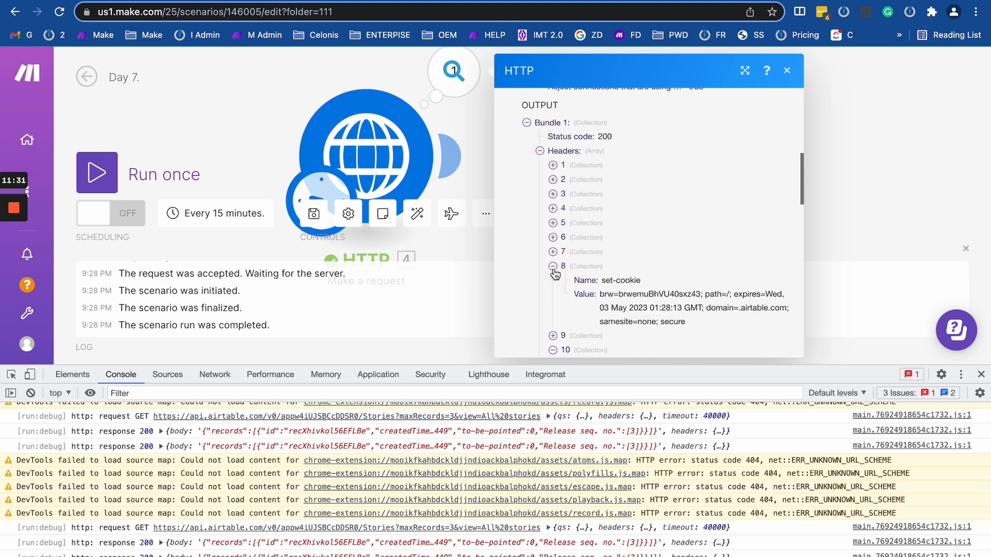
{"action": "scroll", "coordinate": [555, 273], "scroll_direction": "down", "scroll_amount": 3}
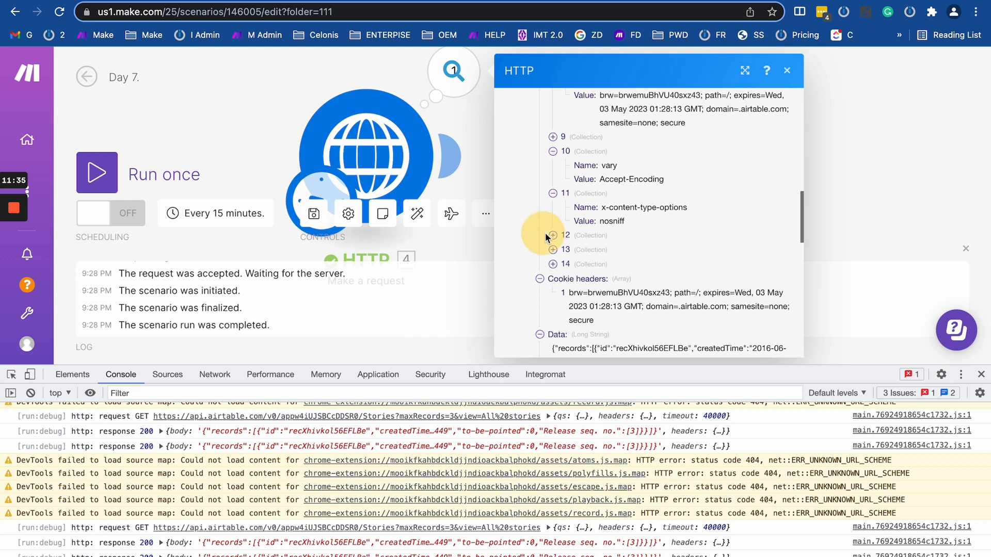
{"action": "scroll", "coordinate": [544, 234], "scroll_direction": "up", "scroll_amount": 5}
{"action": "left_click", "coordinate": [555, 179]}
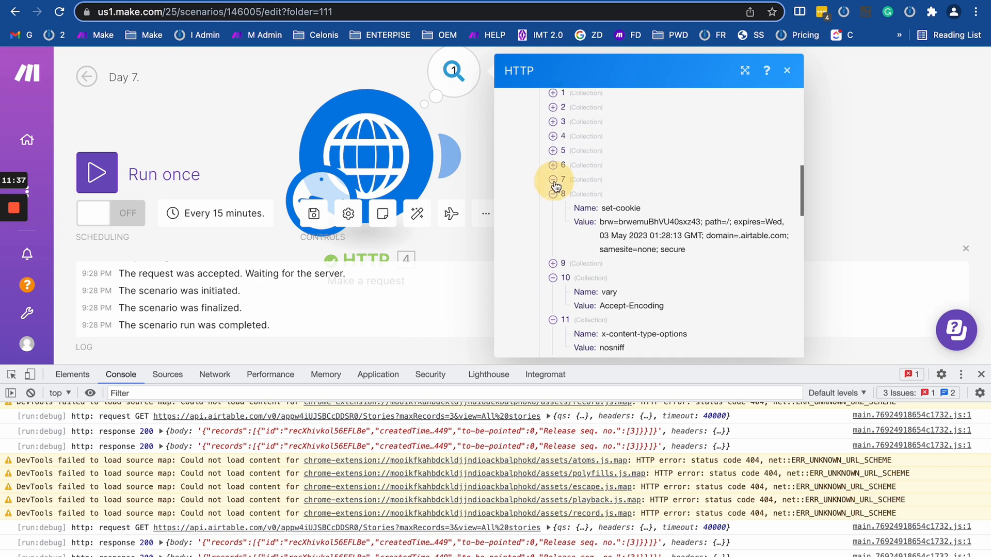
{"action": "left_click", "coordinate": [555, 164]}
{"action": "left_click", "coordinate": [553, 150]}
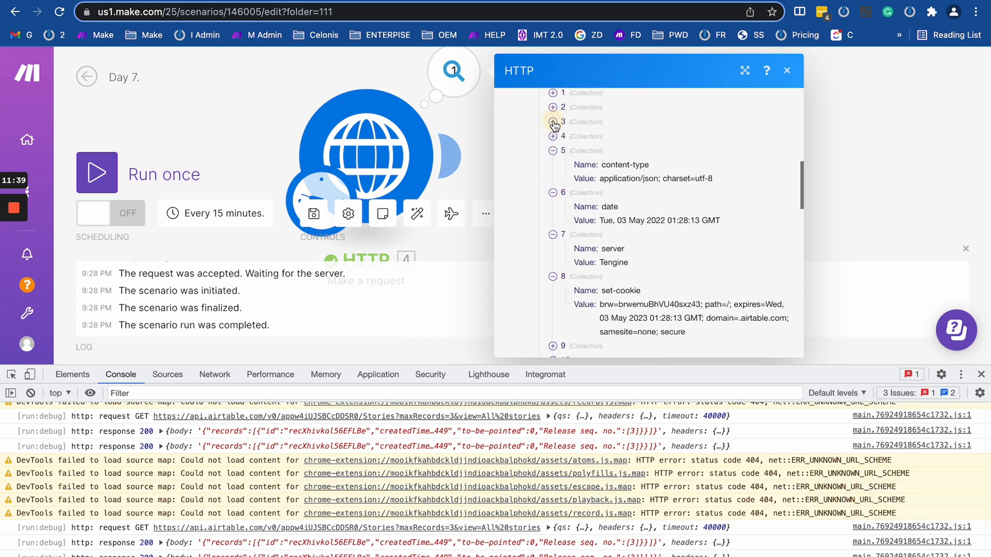
{"action": "left_click", "coordinate": [552, 122]}
{"action": "mouse_move", "coordinate": [595, 196]}
{"action": "left_mouse_down"}
{"action": "mouse_move", "coordinate": [712, 206]}
{"action": "mouse_move", "coordinate": [574, 199]}
{"action": "mouse_move", "coordinate": [729, 208]}
{"action": "mouse_move", "coordinate": [567, 209]}
{"action": "mouse_move", "coordinate": [626, 206]}
{"action": "mouse_move", "coordinate": [590, 206]}
{"action": "left_mouse_up"}
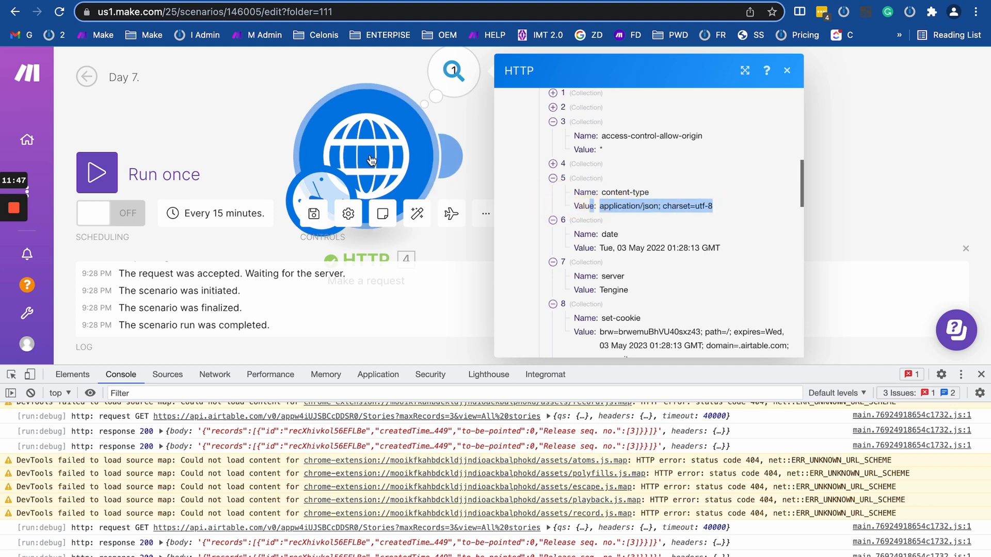
Set Parse response to Yes in the HTTP module and check the previous run's Data output.
{"action": "left_click", "coordinate": [369, 149]}
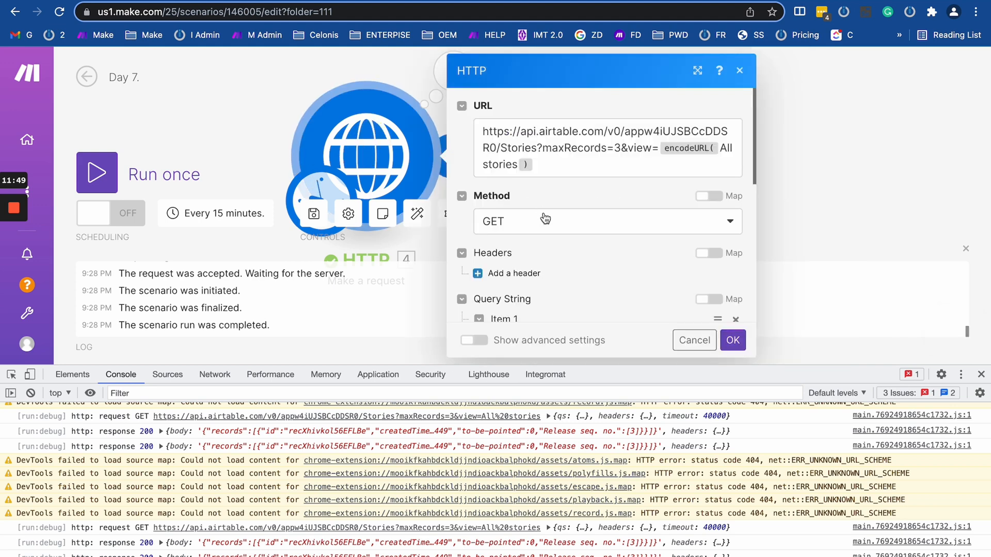
{"action": "scroll", "coordinate": [545, 218], "scroll_direction": "down", "scroll_amount": 5}
{"action": "left_click", "coordinate": [474, 234]}
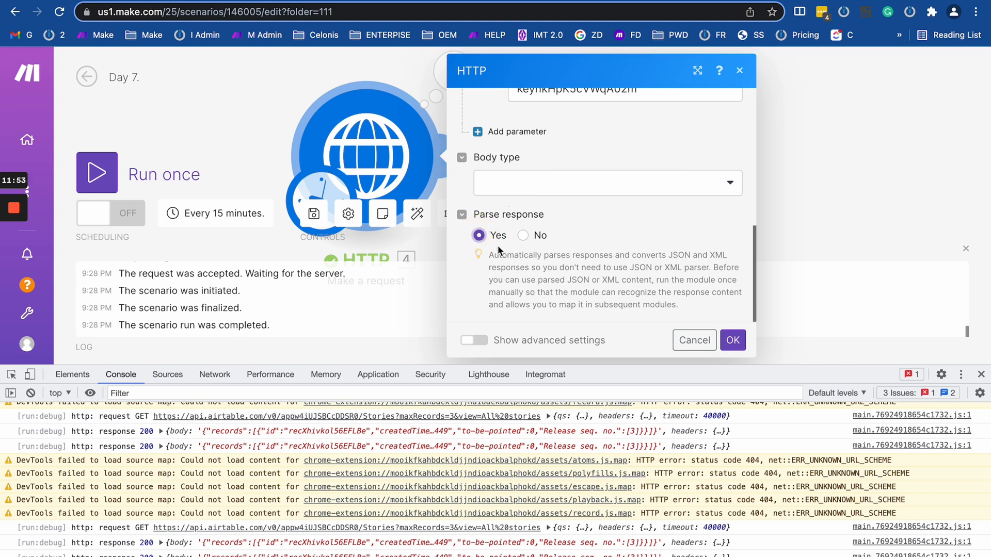
{"action": "left_click", "coordinate": [724, 344]}
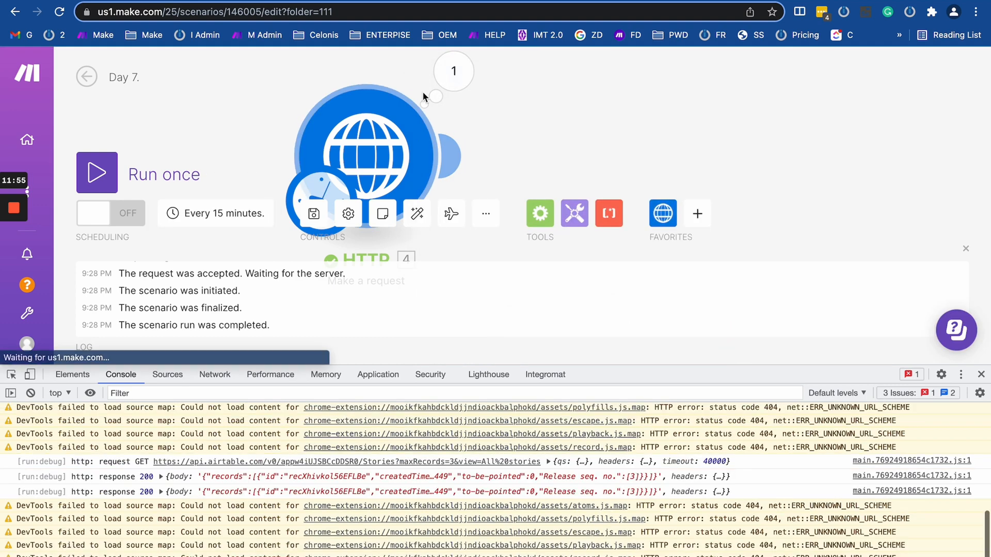
{"action": "left_click", "coordinate": [436, 89]}
{"action": "scroll", "coordinate": [552, 261], "scroll_direction": "down", "scroll_amount": 5}
{"action": "left_click", "coordinate": [556, 283]}
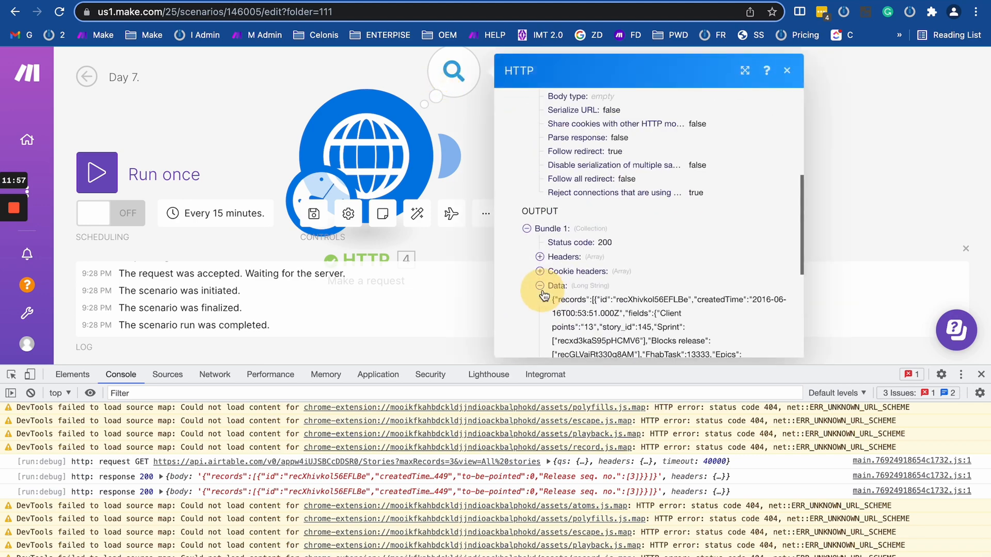
{"action": "scroll", "coordinate": [568, 258], "scroll_direction": "down", "scroll_amount": 10}
{"action": "scroll", "coordinate": [622, 147], "scroll_direction": "up", "scroll_amount": 8}
{"action": "scroll", "coordinate": [621, 147], "scroll_direction": "up", "scroll_amount": 3}
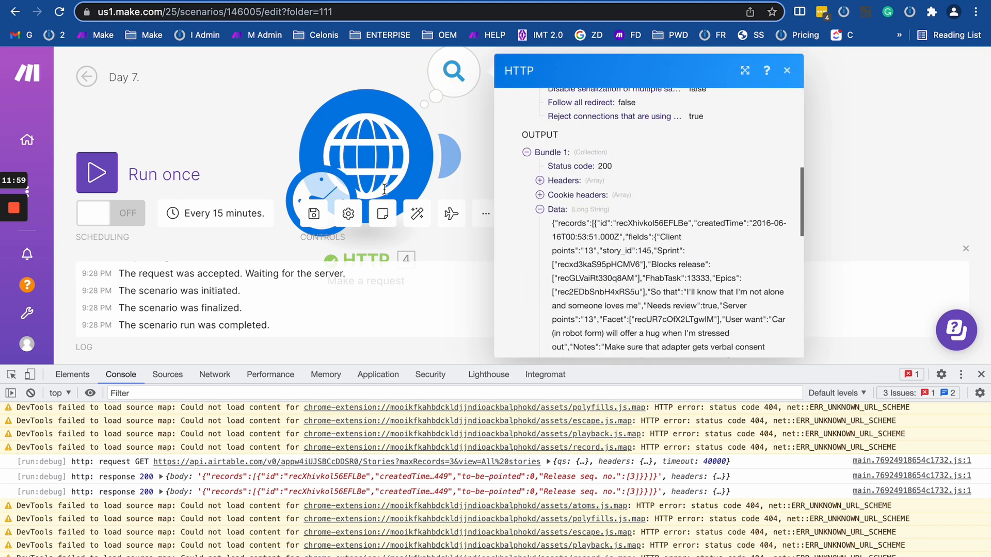
Run the scenario again and expand the output Data into its records array.
{"action": "left_click", "coordinate": [97, 172]}
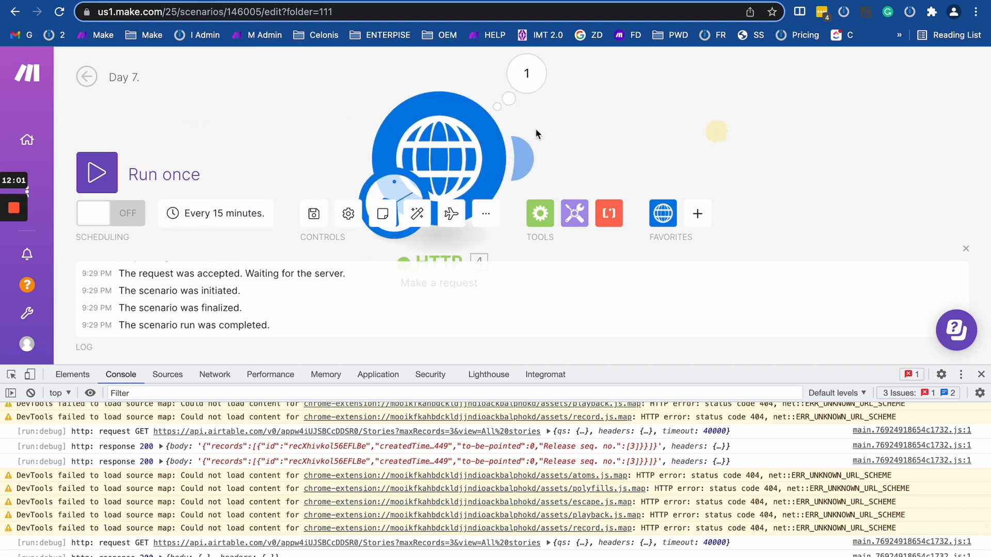
{"action": "left_click", "coordinate": [526, 74]}
{"action": "scroll", "coordinate": [663, 288], "scroll_direction": "down", "scroll_amount": 5}
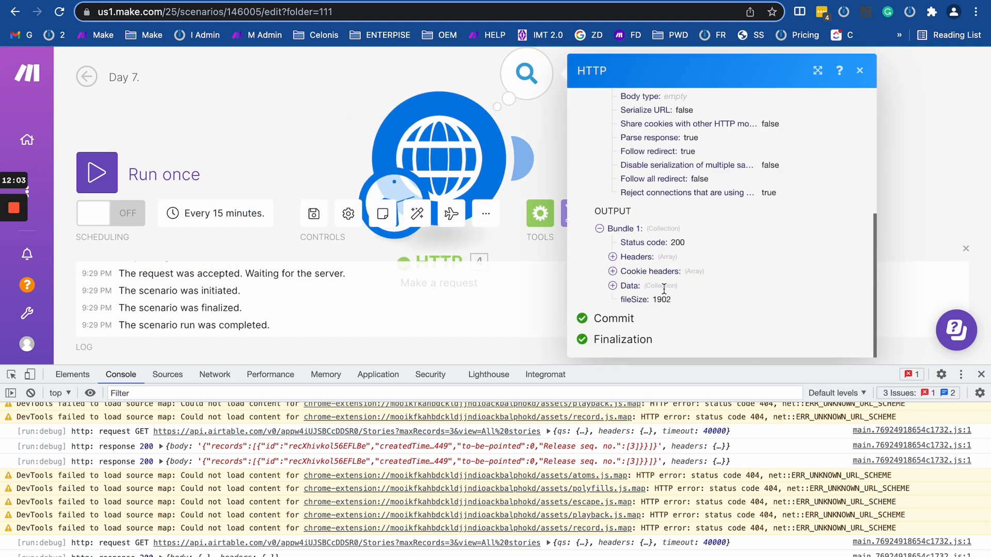
{"action": "left_click", "coordinate": [613, 286]}
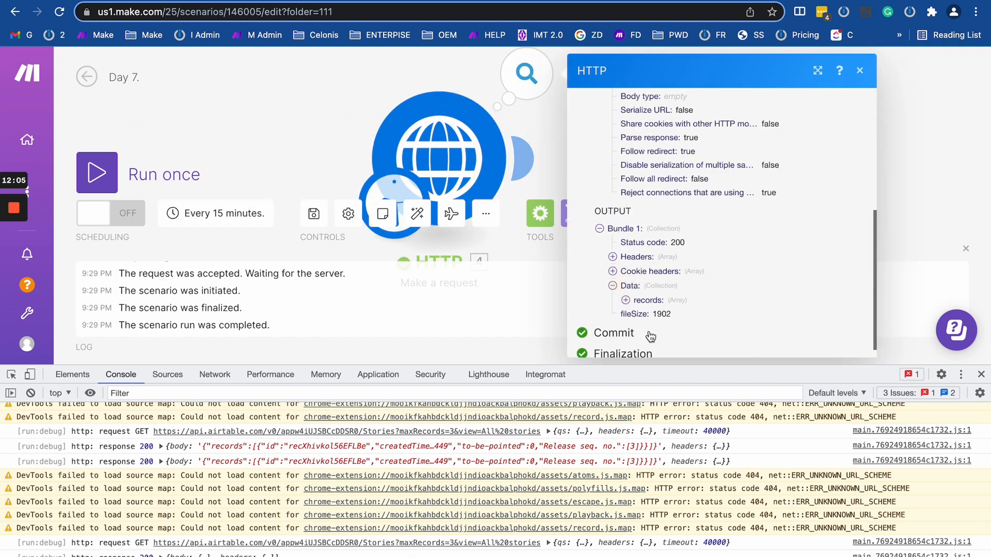
{"action": "left_click", "coordinate": [635, 301]}
{"action": "scroll", "coordinate": [639, 289], "scroll_direction": "down", "scroll_amount": 2}
{"action": "left_click", "coordinate": [640, 258]}
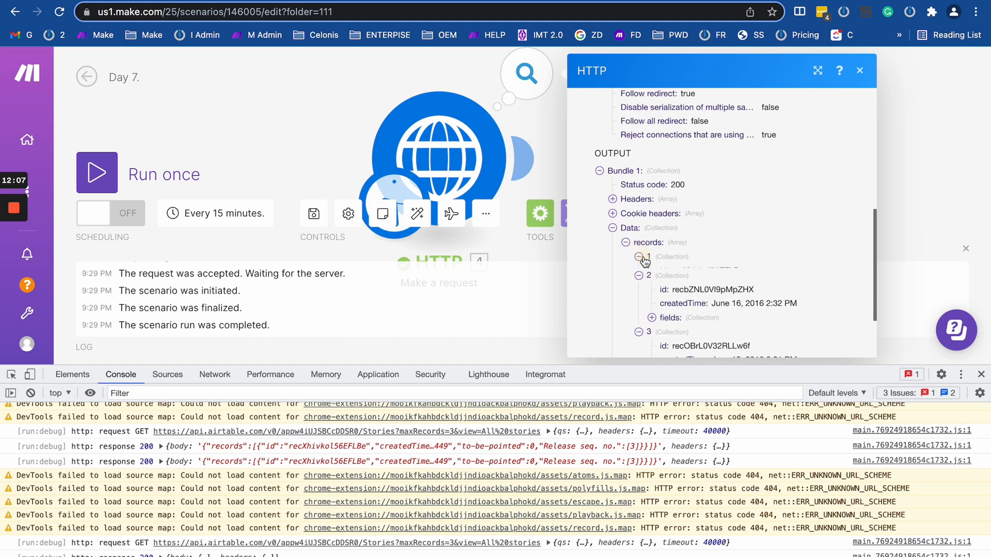
{"action": "scroll", "coordinate": [681, 256], "scroll_direction": "down", "scroll_amount": 3}
Expand the records' fields, including their Blocks release, Facet, Epics and Sprint lists.
{"action": "left_click", "coordinate": [652, 229]}
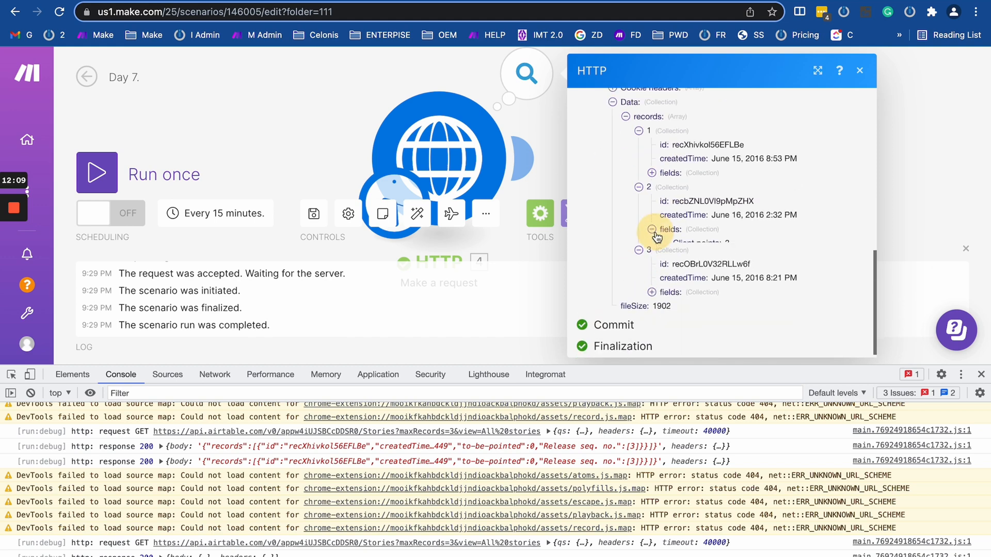
{"action": "left_click", "coordinate": [652, 172]}
{"action": "left_click", "coordinate": [665, 229]}
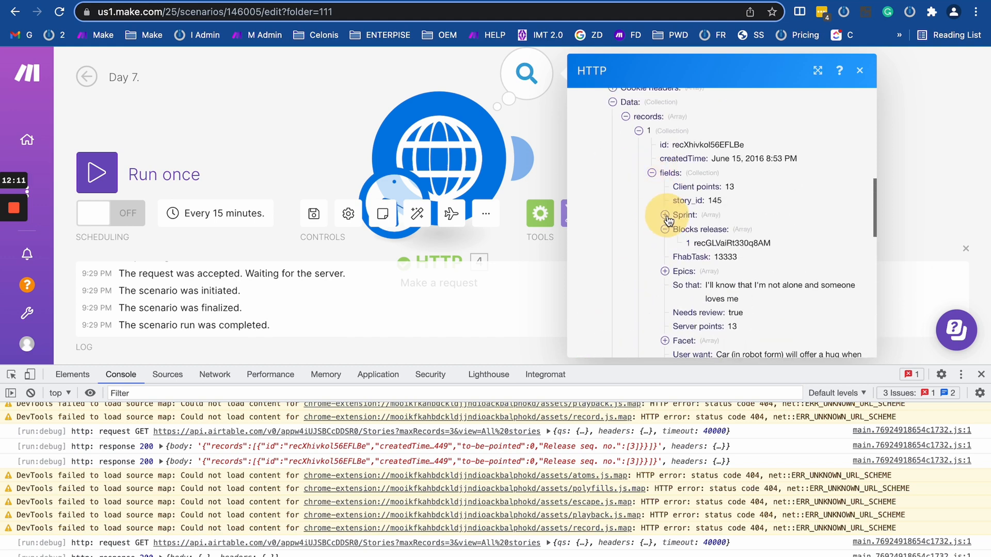
{"action": "scroll", "coordinate": [671, 286], "scroll_direction": "down", "scroll_amount": 4}
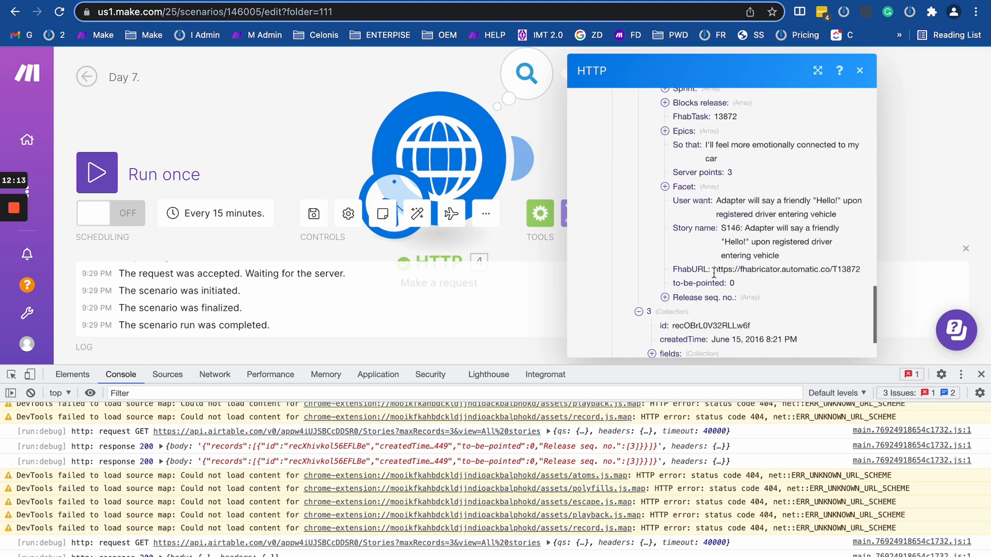
{"action": "scroll", "coordinate": [671, 278], "scroll_direction": "up", "scroll_amount": 2}
{"action": "left_click", "coordinate": [665, 260]}
{"action": "left_click", "coordinate": [666, 206]}
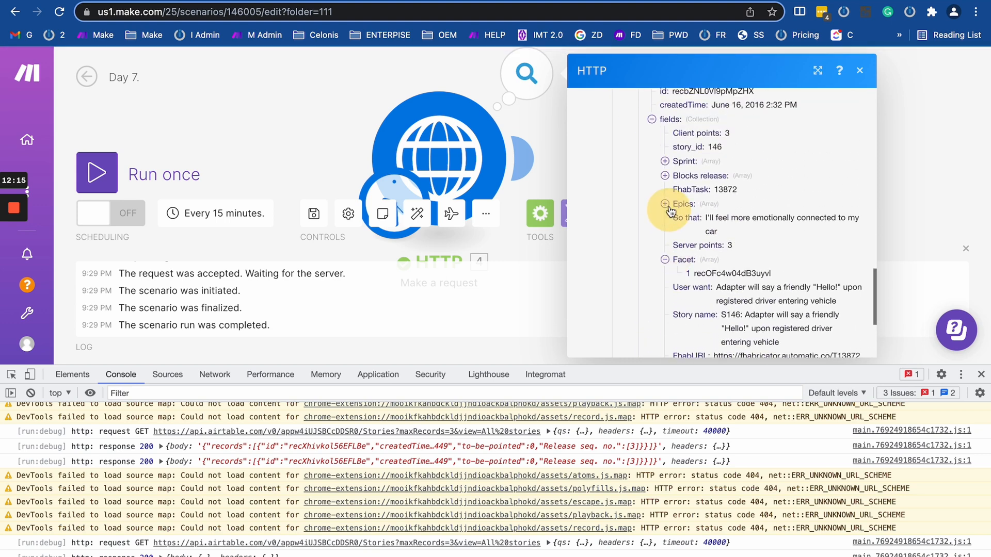
{"action": "left_click", "coordinate": [665, 161]}
{"action": "left_click", "coordinate": [665, 189]}
{"action": "left_click", "coordinate": [664, 232]}
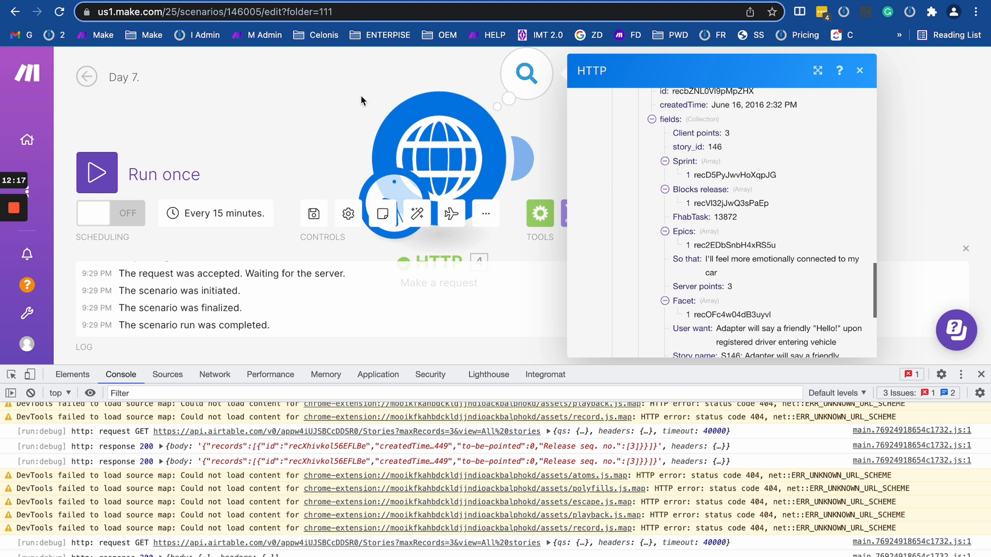
{"action": "left_click", "coordinate": [333, 88]}
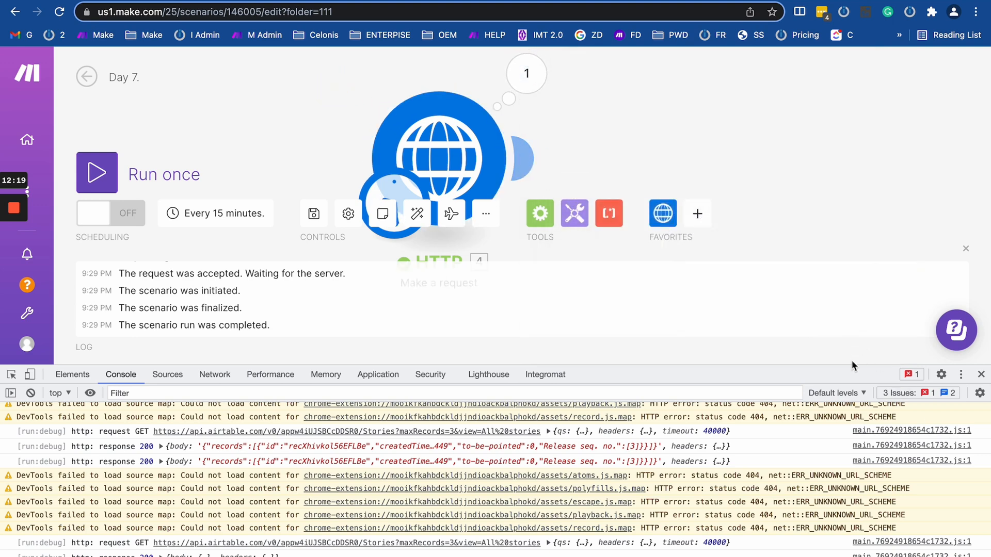
Add a Tools Sleep module and map the So that and Blocks release fields into Delay.
{"action": "left_click_drag", "start_coordinate": [852, 370], "coordinate": [852, 539]}
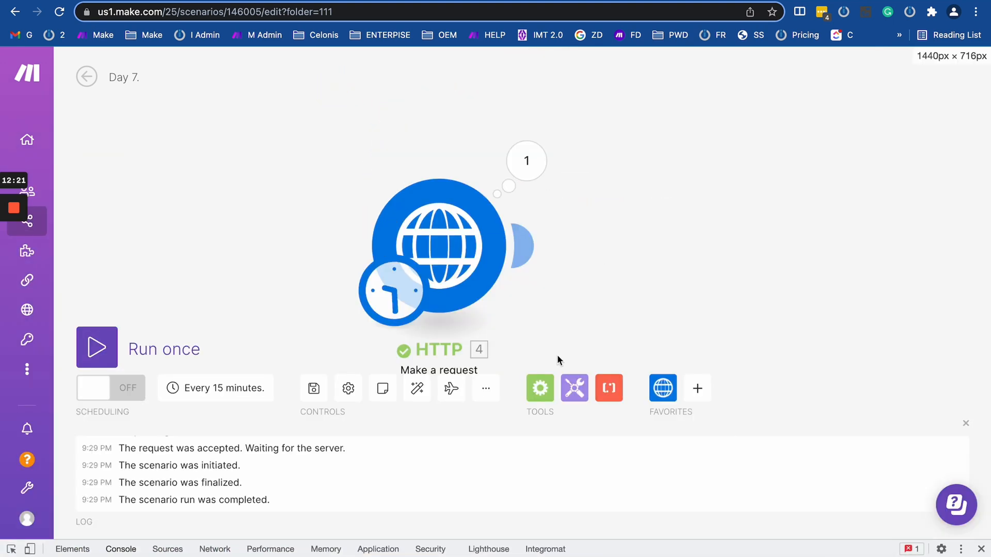
{"action": "left_click", "coordinate": [574, 388]}
{"action": "left_click", "coordinate": [594, 235]}
{"action": "left_click", "coordinate": [727, 246]}
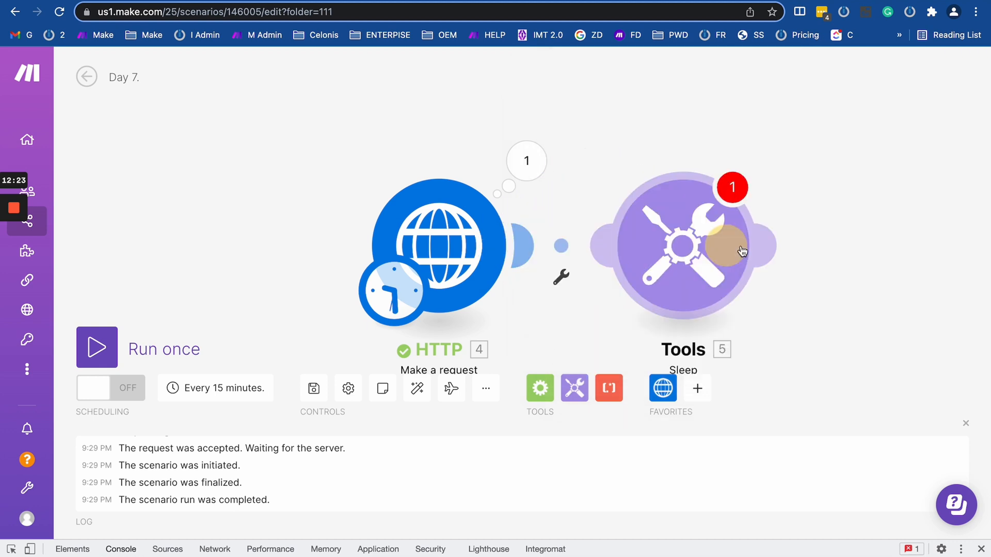
{"action": "left_click", "coordinate": [575, 227]}
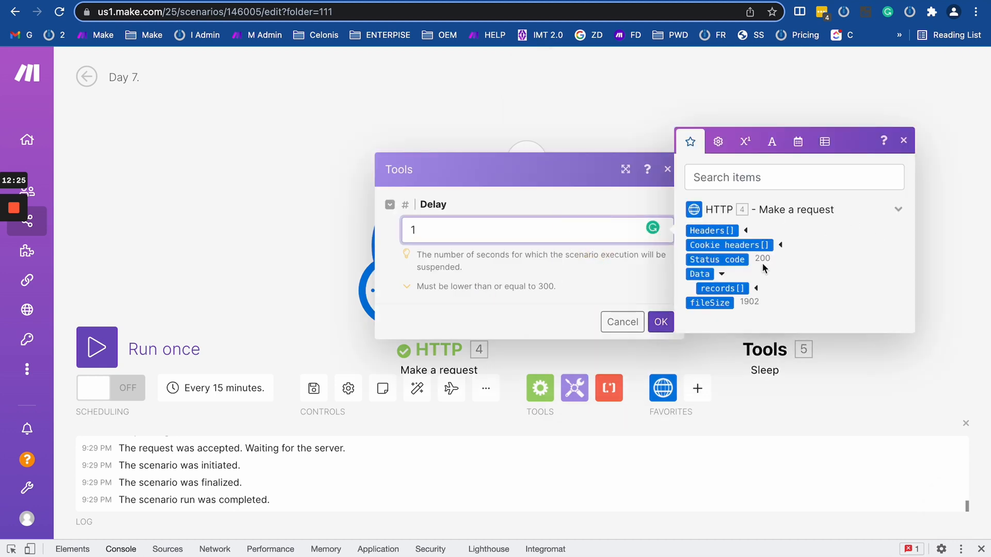
{"action": "left_click", "coordinate": [755, 288]}
{"action": "left_click", "coordinate": [752, 331]}
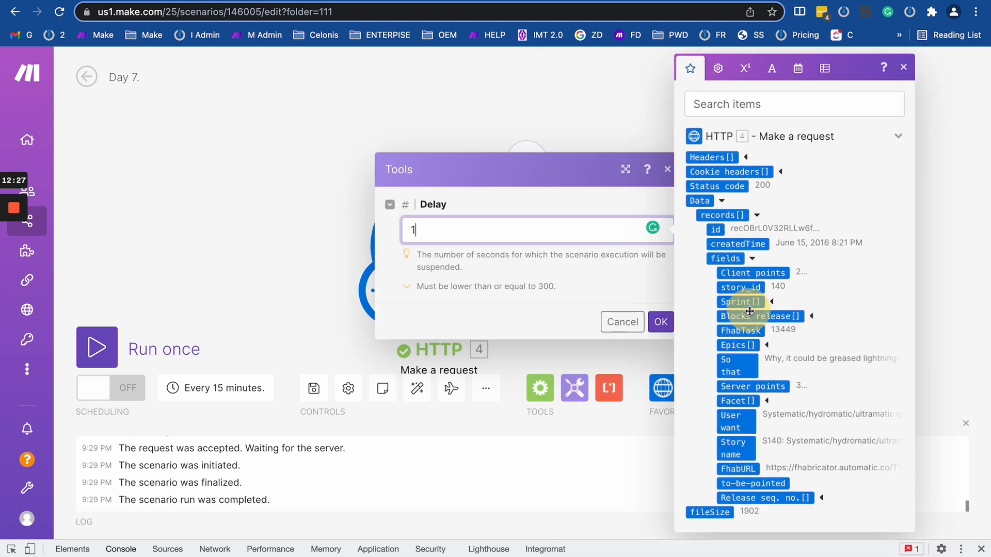
{"action": "left_click", "coordinate": [748, 366]}
{"action": "left_click", "coordinate": [731, 312]}
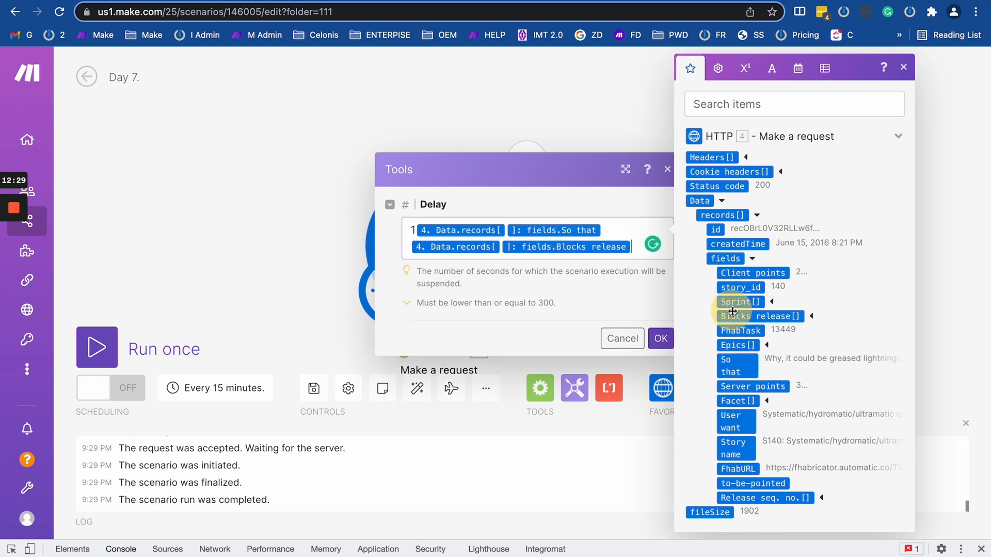
Delete the Sleep module and reopen the HTTP module settings before visiting the API docs.
{"action": "left_click", "coordinate": [491, 112]}
{"action": "right_click", "coordinate": [741, 212]}
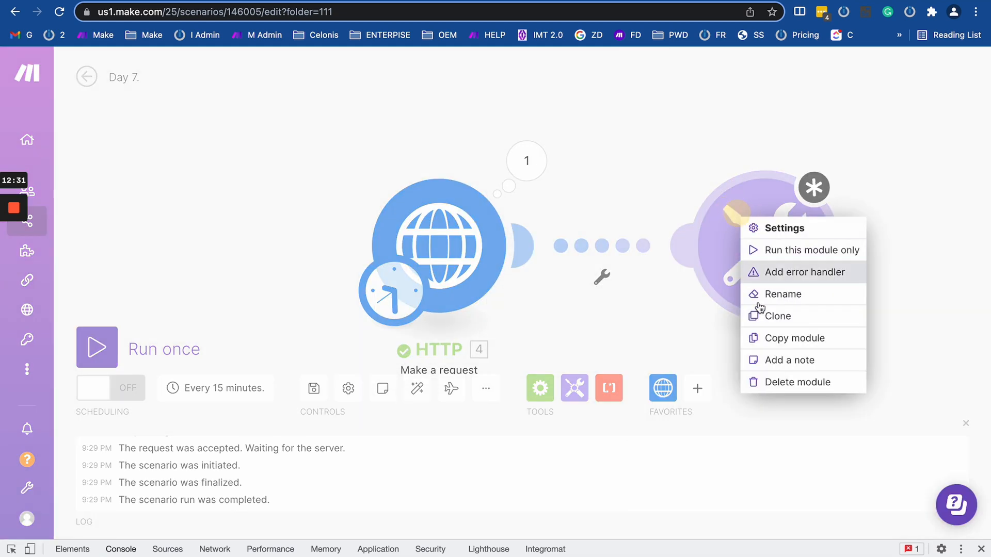
{"action": "left_click", "coordinate": [770, 380]}
{"action": "left_click", "coordinate": [453, 243]}
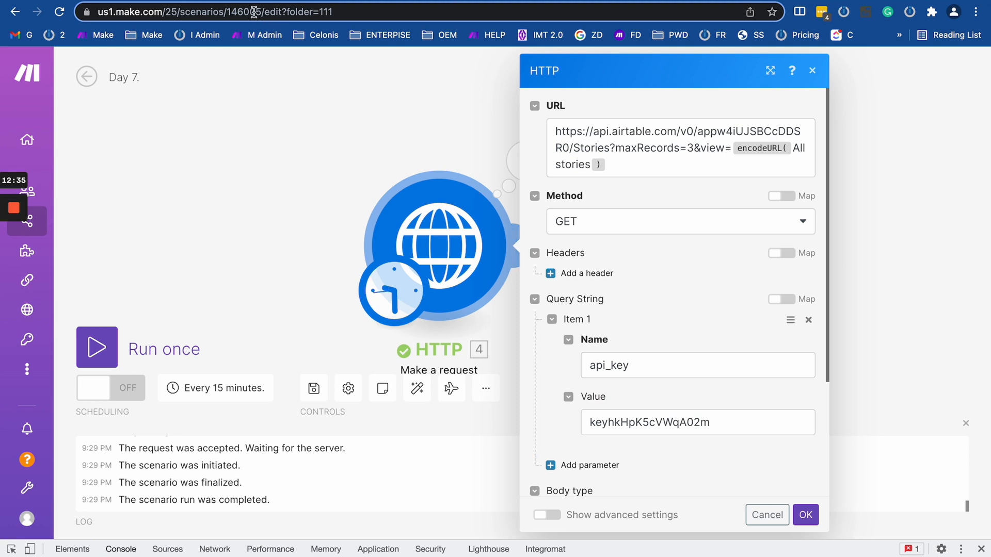
{"action": "scroll", "coordinate": [576, 237], "scroll_direction": "down", "scroll_amount": 3}
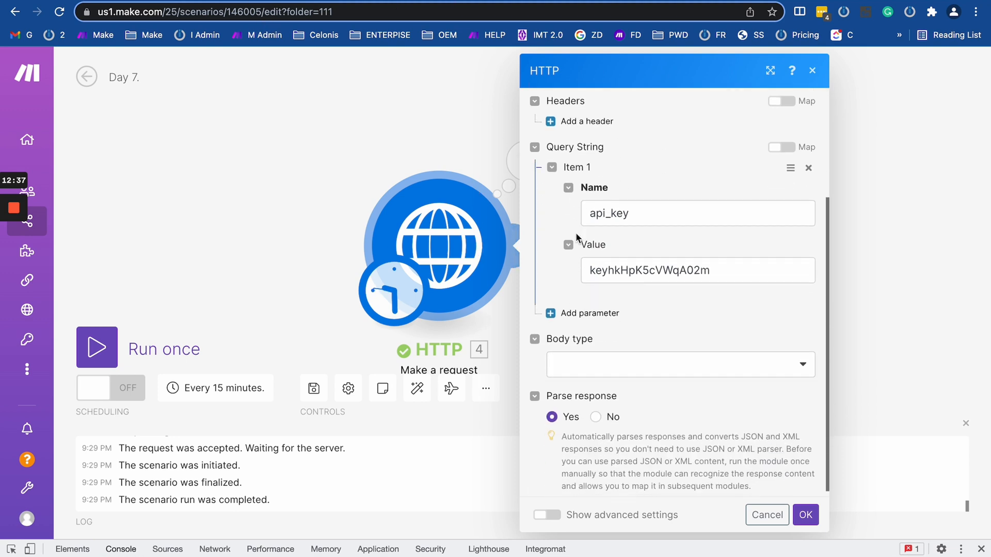
{"action": "left_click", "coordinate": [253, 1]}
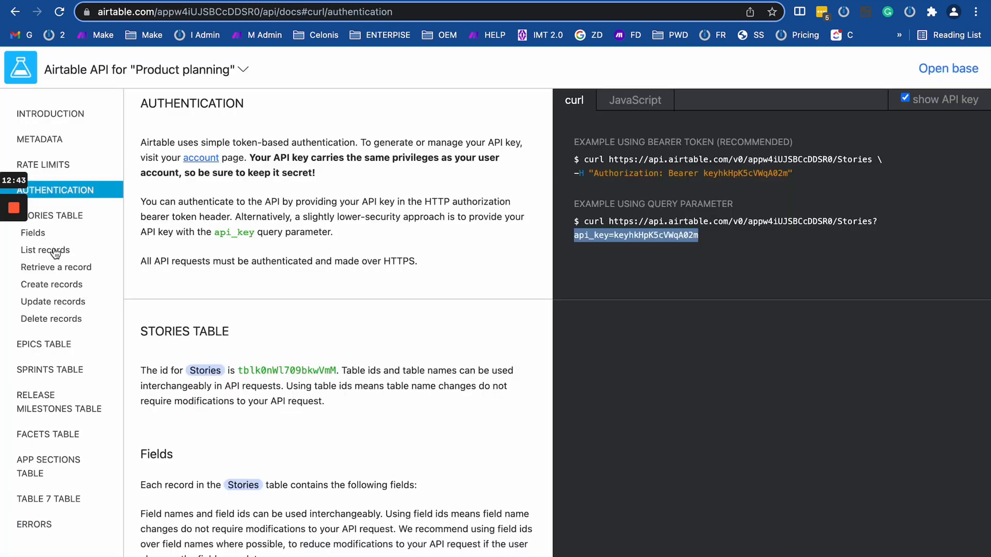
Jump to the Create Stories records docs and review the example request body.
{"action": "left_click", "coordinate": [52, 284]}
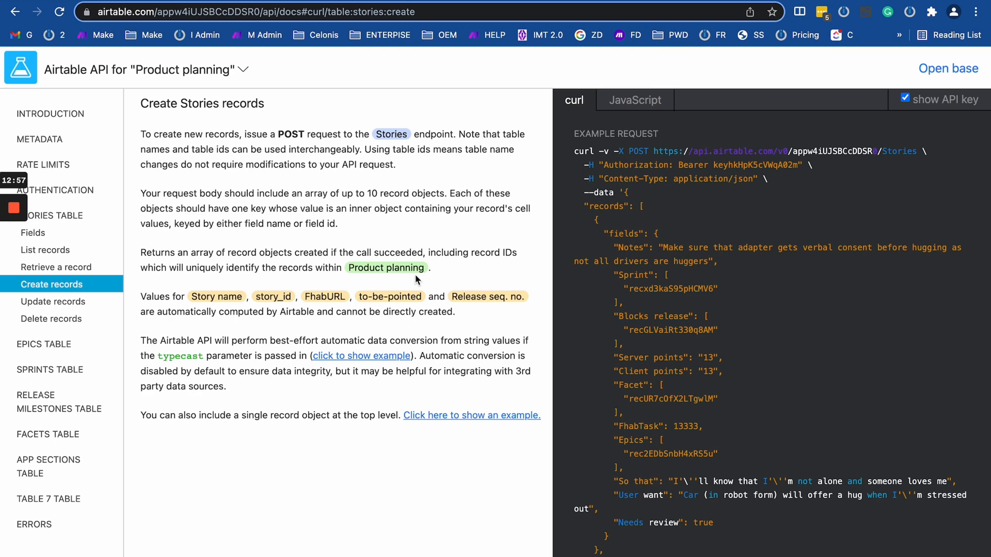
{"action": "scroll", "coordinate": [416, 276], "scroll_direction": "down", "scroll_amount": 1}
{"action": "scroll", "coordinate": [501, 252], "scroll_direction": "up", "scroll_amount": 1}
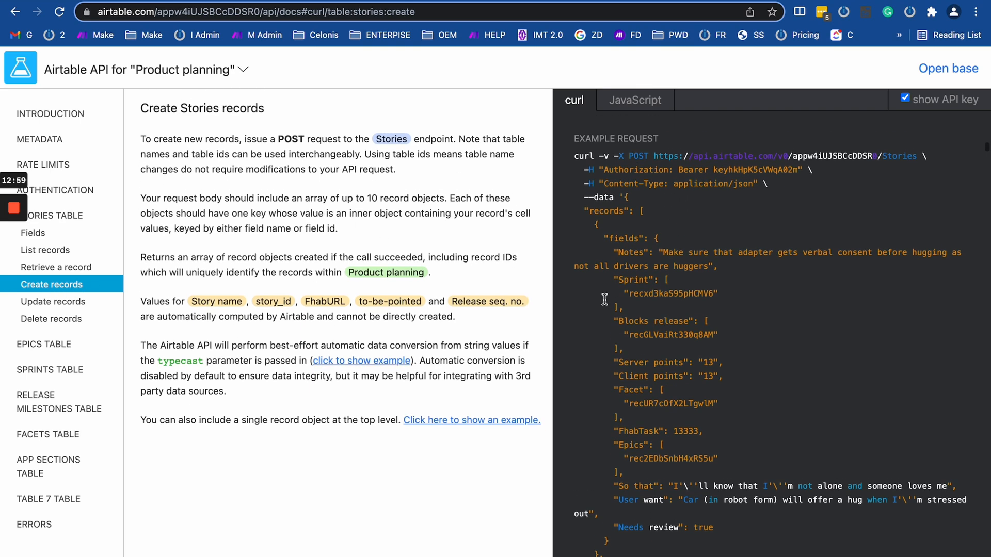
{"action": "scroll", "coordinate": [604, 299], "scroll_direction": "down", "scroll_amount": 15}
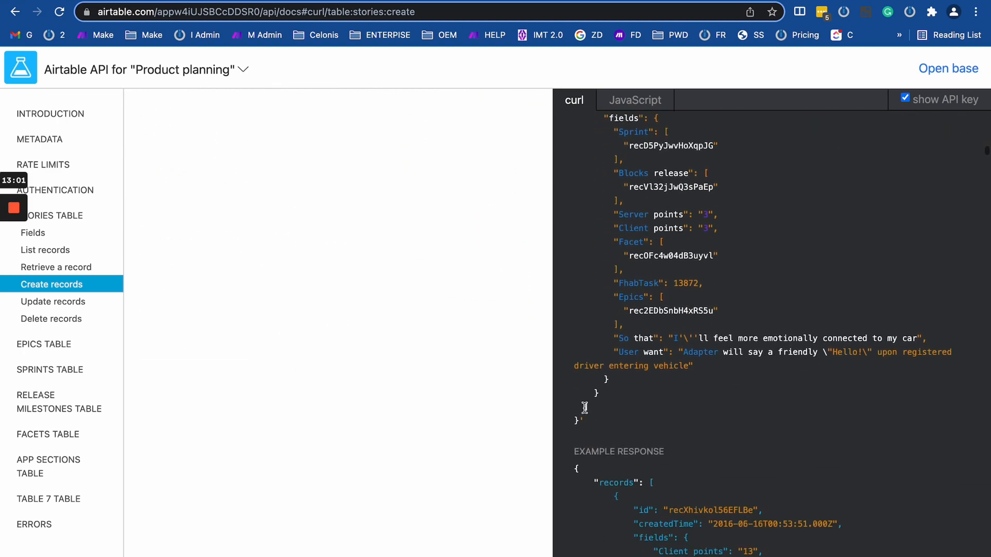
{"action": "left_click_drag", "start_coordinate": [580, 417], "coordinate": [634, 136]}
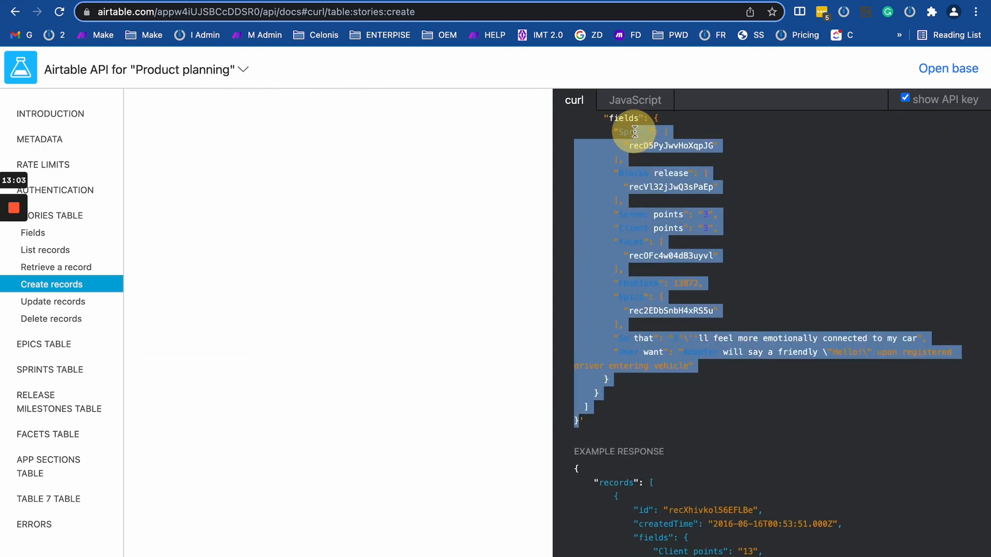
{"action": "scroll", "coordinate": [635, 131], "scroll_direction": "up", "scroll_amount": 15}
{"action": "scroll", "coordinate": [592, 367], "scroll_direction": "down", "scroll_amount": 3}
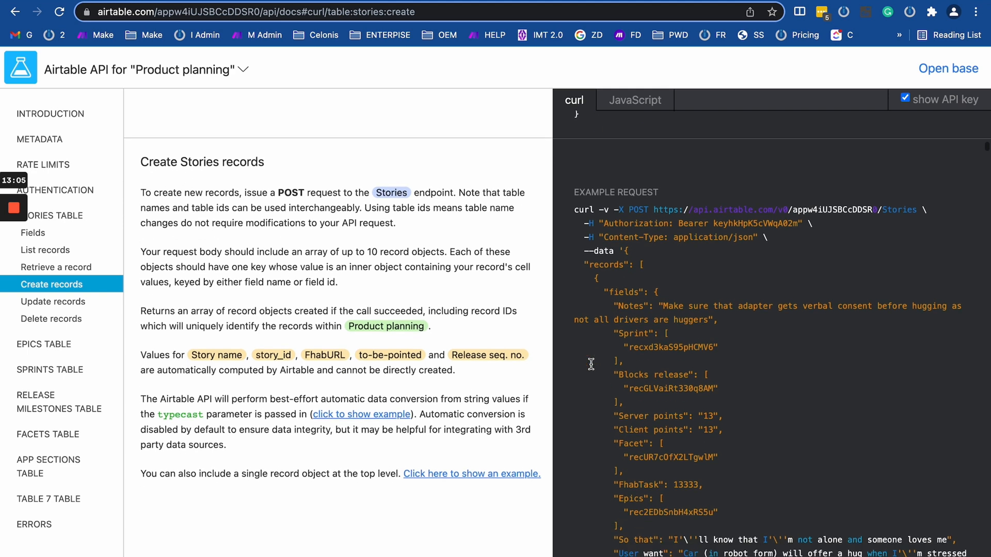
{"action": "scroll", "coordinate": [609, 168], "scroll_direction": "up", "scroll_amount": 1}
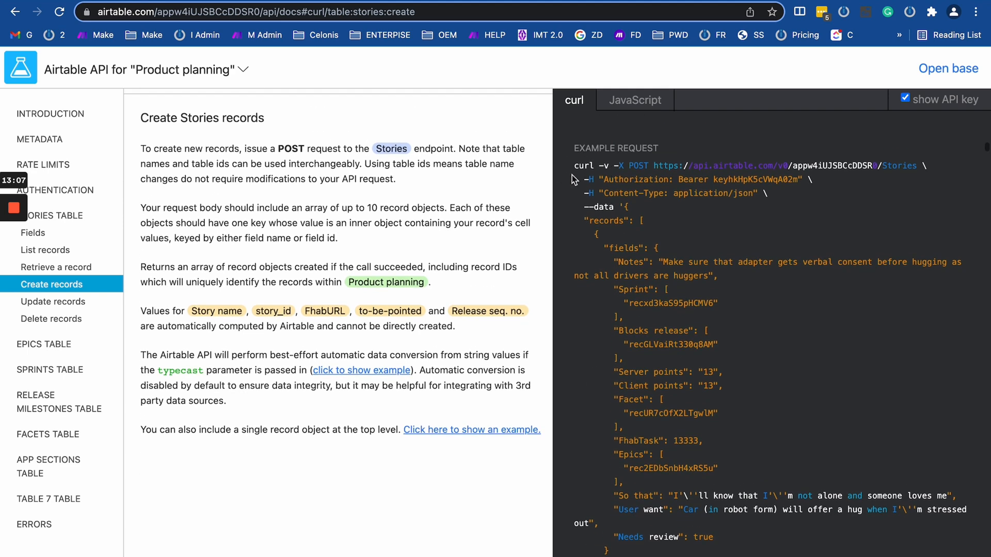
Select the Stories endpoint URL after -X POST in the curl example.
{"action": "left_click_drag", "start_coordinate": [614, 165], "coordinate": [625, 166]}
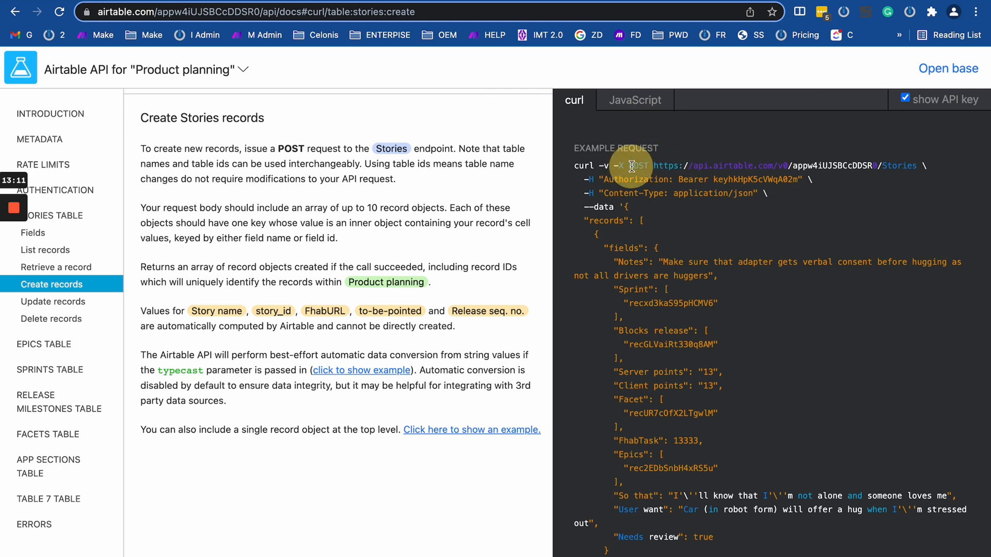
{"action": "triple_click", "coordinate": [634, 166]}
{"action": "double_click", "coordinate": [639, 165]}
{"action": "left_click", "coordinate": [646, 165]}
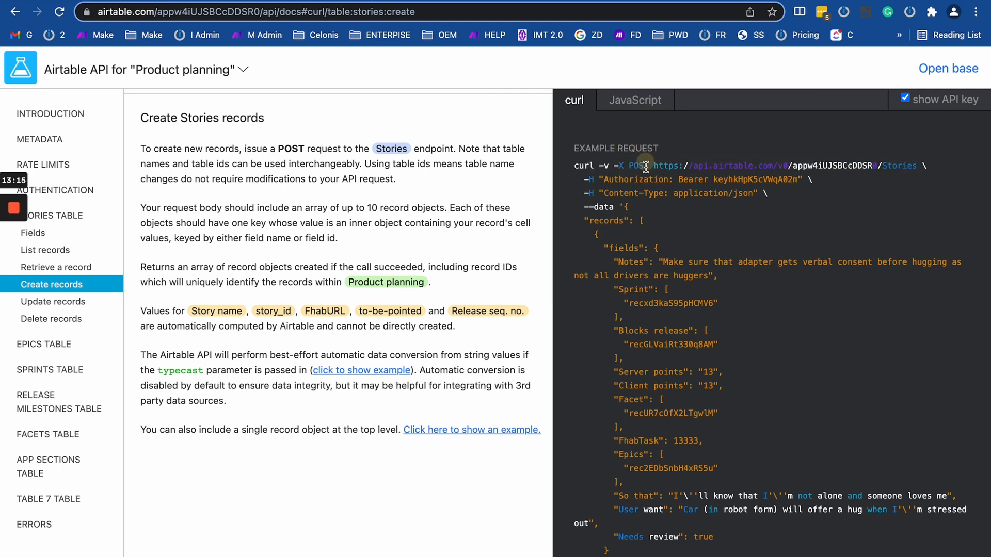
{"action": "double_click", "coordinate": [630, 166]}
{"action": "left_click_drag", "start_coordinate": [923, 164], "coordinate": [620, 167]}
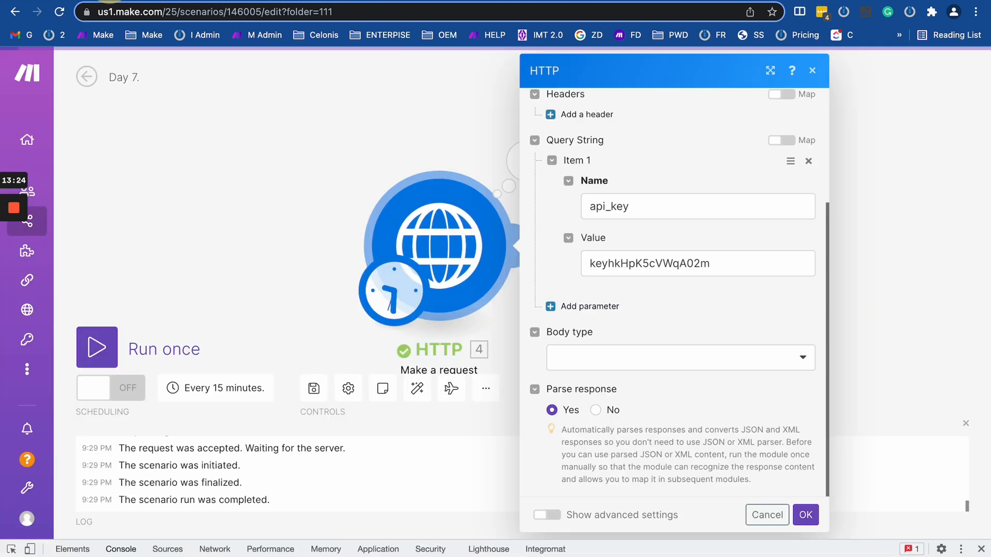
{"action": "left_click", "coordinate": [124, 0]}
Replace the HTTP module URL with the /Stories endpoint and set the method to POST.
{"action": "left_click", "coordinate": [446, 211]}
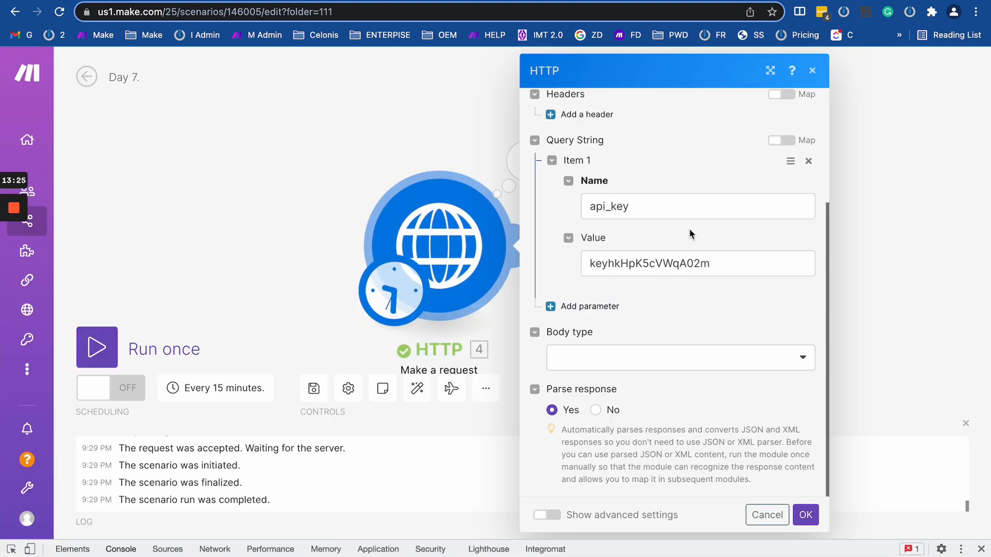
{"action": "scroll", "coordinate": [689, 234], "scroll_direction": "up", "scroll_amount": 3}
{"action": "left_click", "coordinate": [593, 145]}
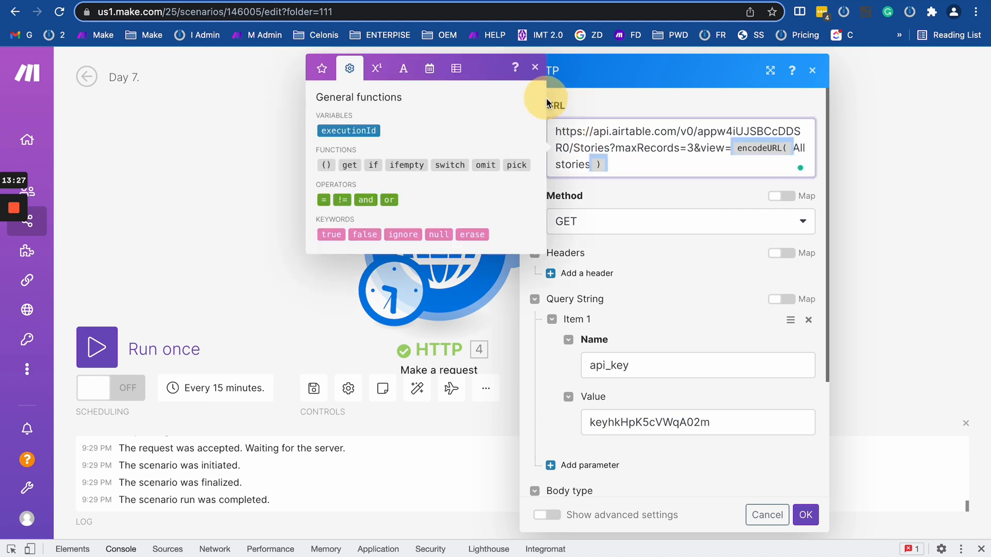
{"action": "left_click", "coordinate": [640, 167]}
{"action": "left_click_drag", "start_coordinate": [654, 165], "coordinate": [524, 93]}
{"action": "key", "text": "super+v"}
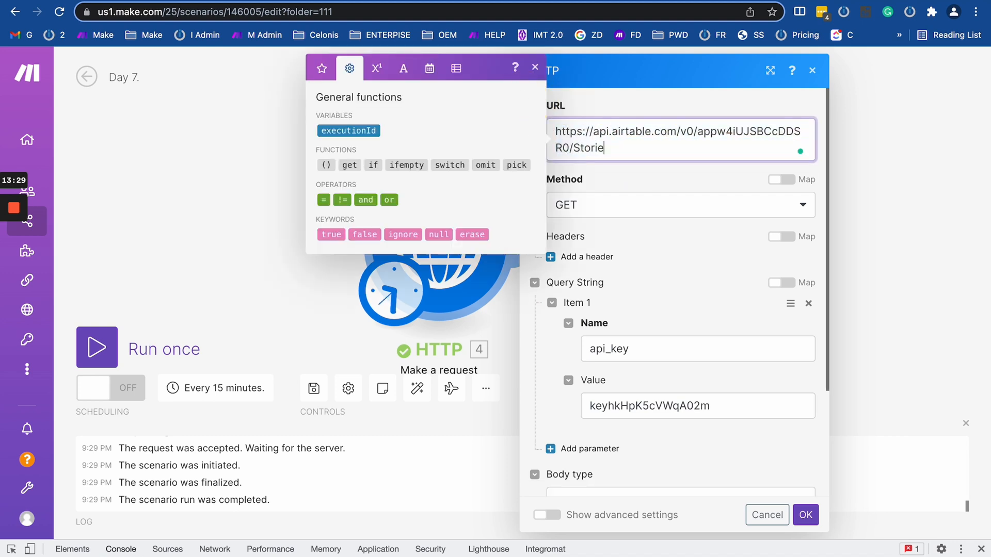
{"action": "type", "text": "s"}
{"action": "left_click", "coordinate": [589, 206]}
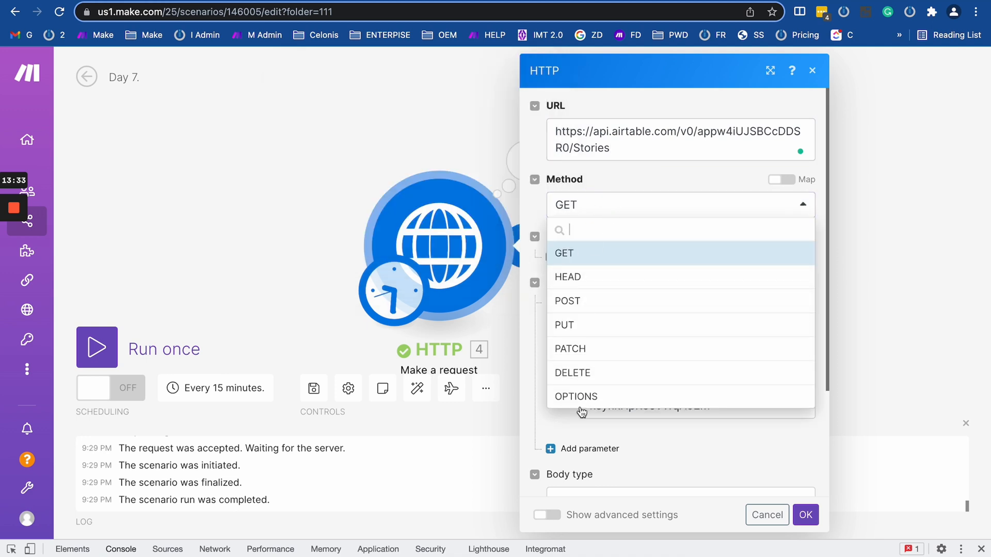
{"action": "left_click", "coordinate": [605, 311]}
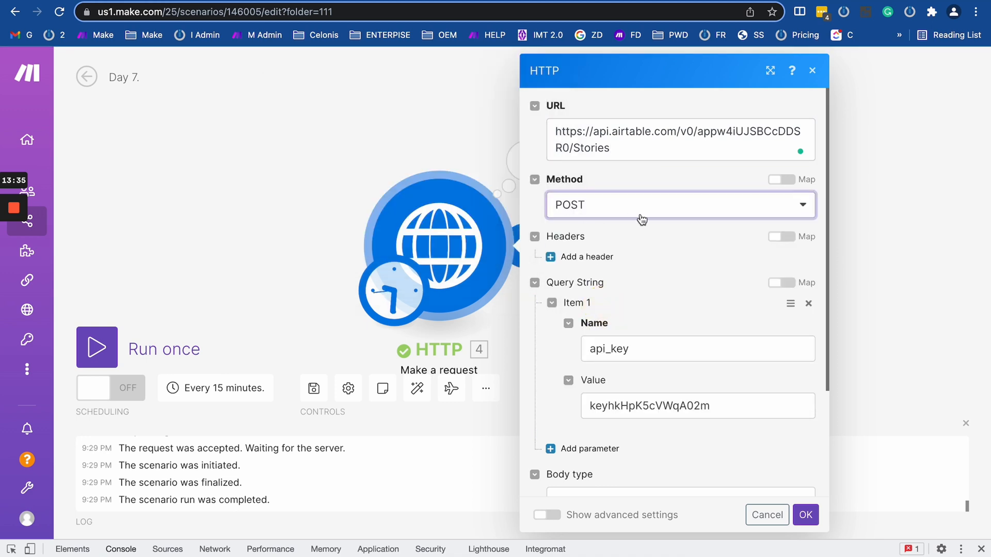
{"action": "left_click", "coordinate": [263, 1]}
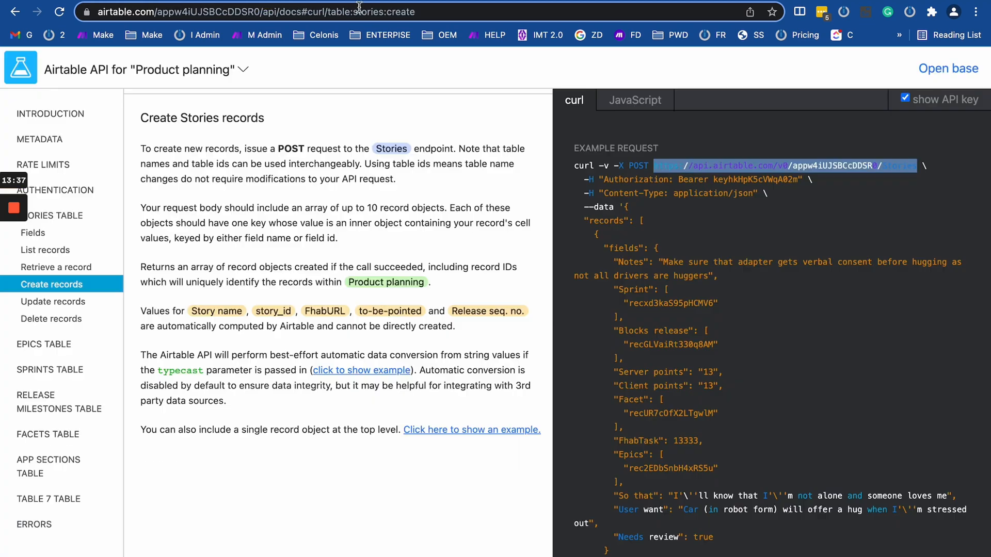
Select the Authorization header name in the docs' curl example to copy it.
{"action": "double_click", "coordinate": [611, 181]}
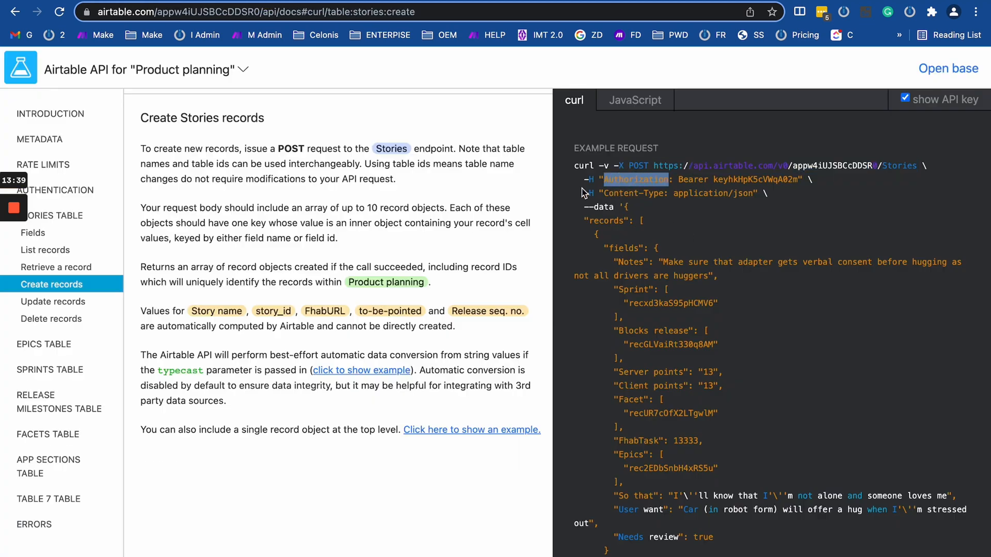
{"action": "left_click_drag", "start_coordinate": [778, 196], "coordinate": [560, 182]}
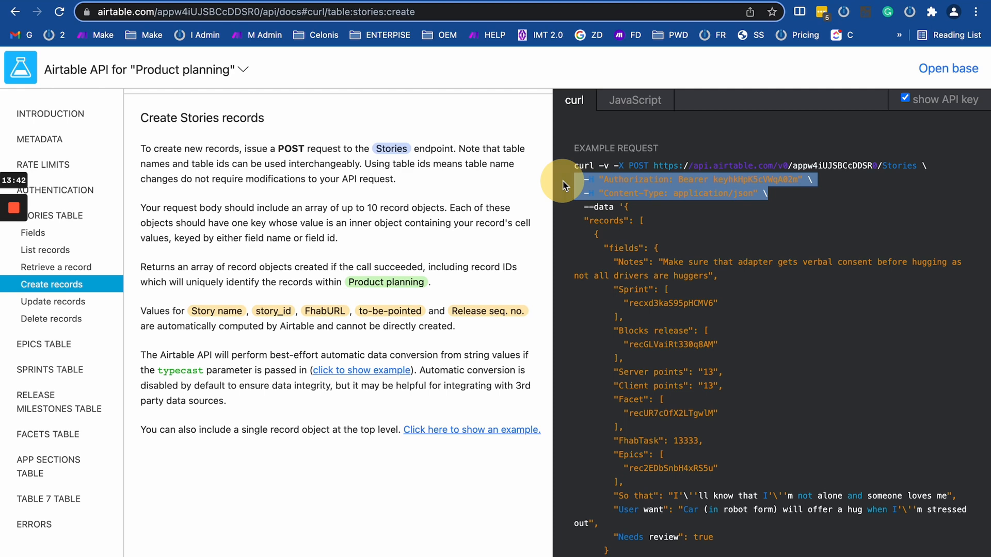
{"action": "double_click", "coordinate": [652, 180]}
{"action": "key", "text": "ctrl+c"}
{"action": "key", "text": "ctrl+Tab"}
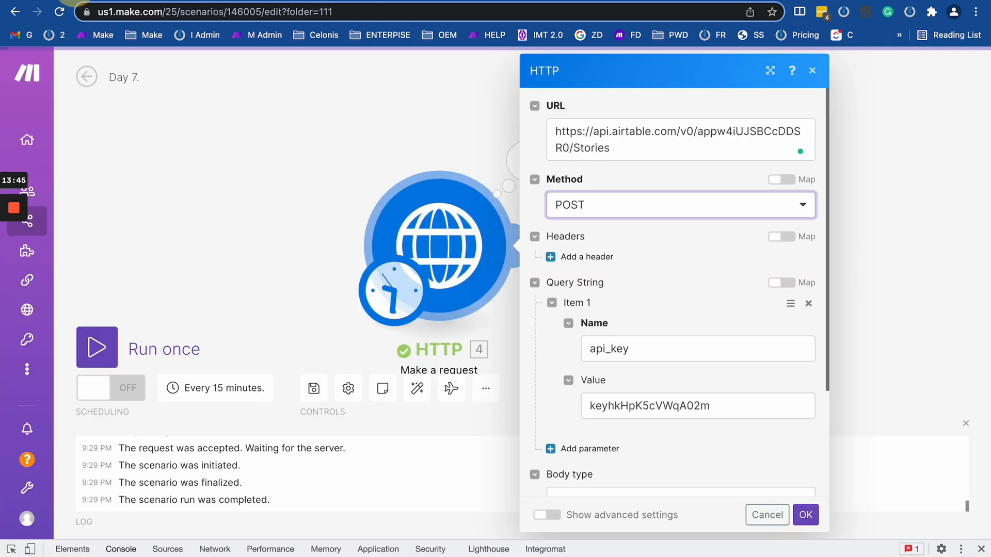
Add a request header named Authorization to the HTTP module.
{"action": "scroll", "coordinate": [611, 351], "scroll_direction": "down", "scroll_amount": 2}
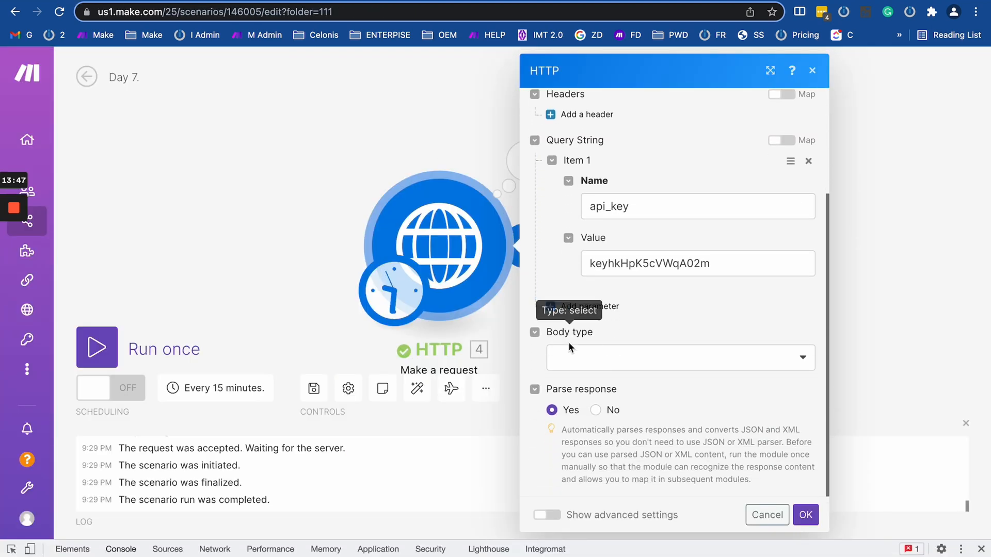
{"action": "scroll", "coordinate": [568, 320], "scroll_direction": "up", "scroll_amount": 3}
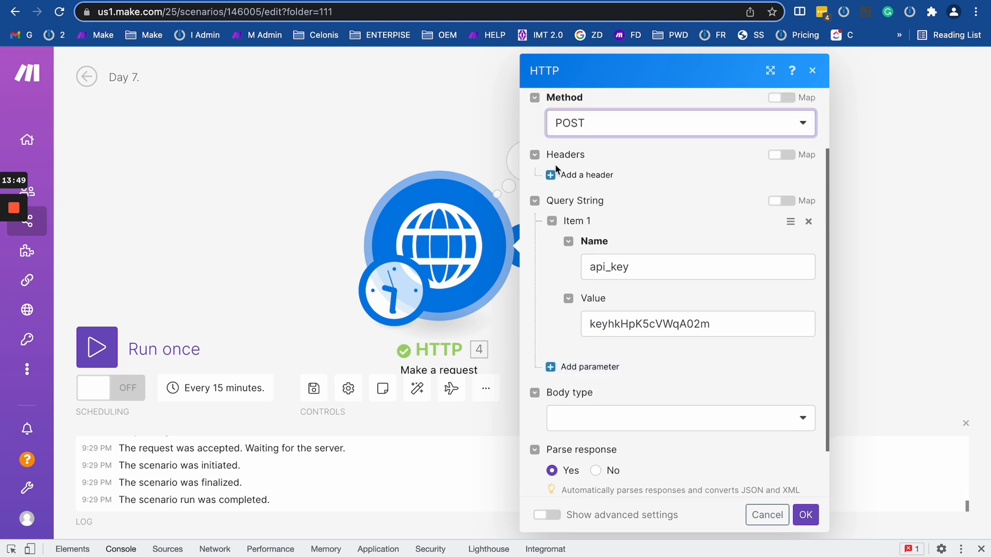
{"action": "left_click", "coordinate": [588, 175]}
{"action": "left_click", "coordinate": [604, 218]}
{"action": "key", "text": "ctrl+v"}
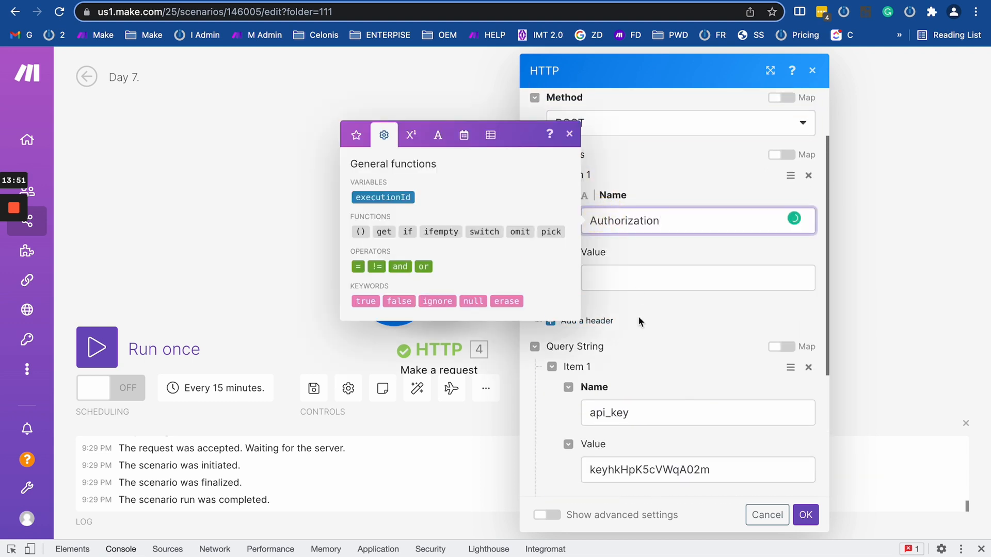
{"action": "scroll", "coordinate": [639, 308], "scroll_direction": "up", "scroll_amount": 2}
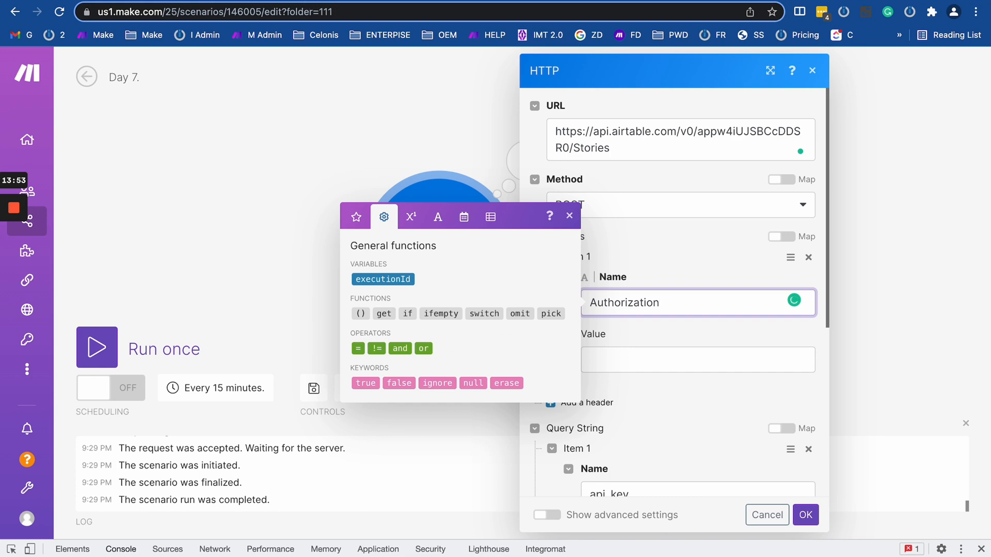
Copy the Bearer API key from the docs and paste it as the header value.
{"action": "left_click", "coordinate": [415, 1]}
{"action": "left_click", "coordinate": [675, 181]}
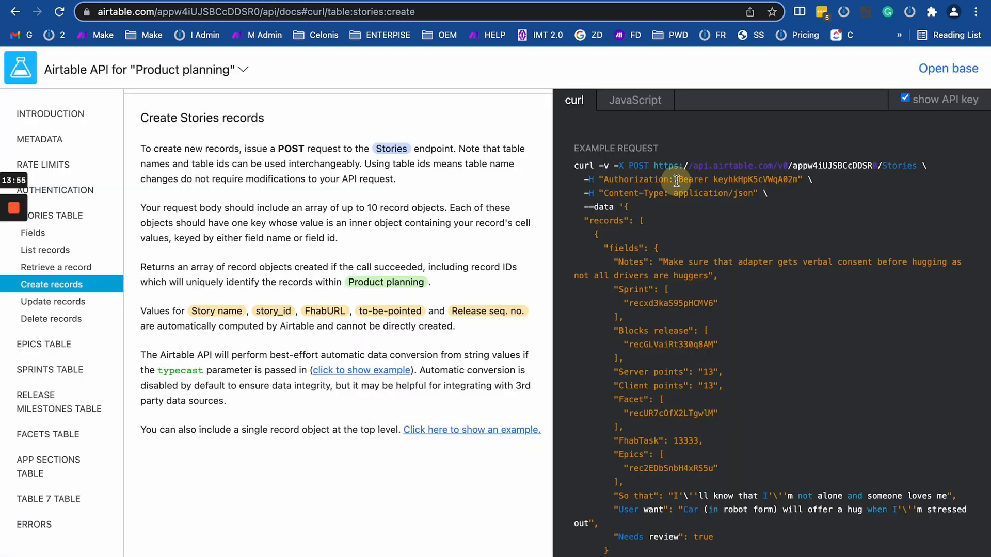
{"action": "left_click_drag", "start_coordinate": [797, 180], "coordinate": [677, 180]}
{"action": "key", "text": "ctrl+c"}
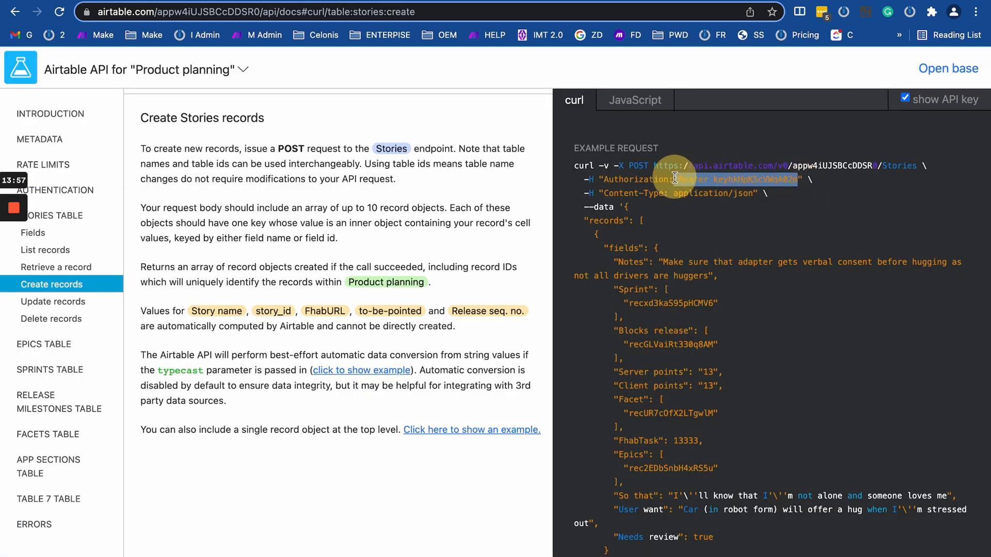
{"action": "left_click", "coordinate": [124, 3]}
{"action": "left_click", "coordinate": [637, 357]}
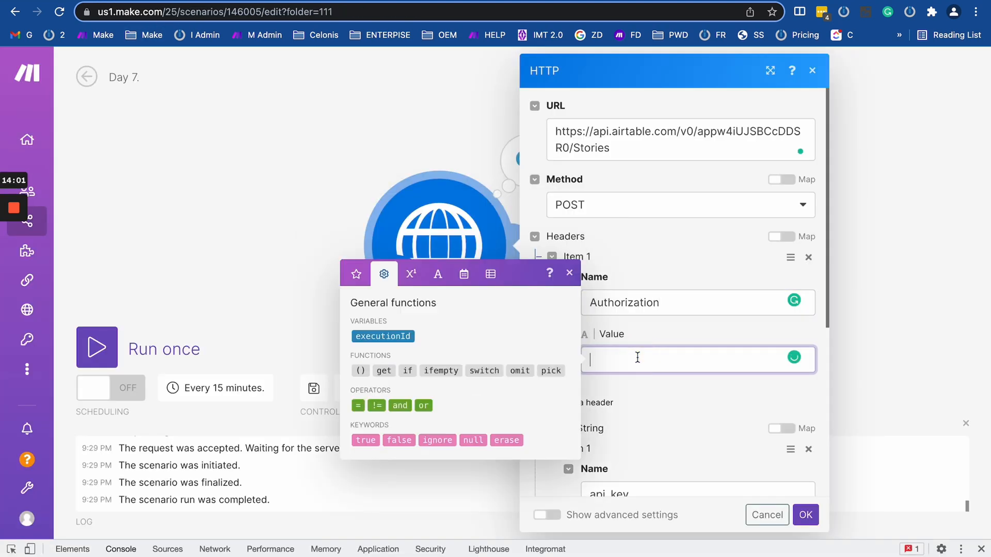
{"action": "key", "text": "ctrl+v"}
{"action": "left_click", "coordinate": [660, 245]}
{"action": "scroll", "coordinate": [660, 246], "scroll_direction": "down", "scroll_amount": 1}
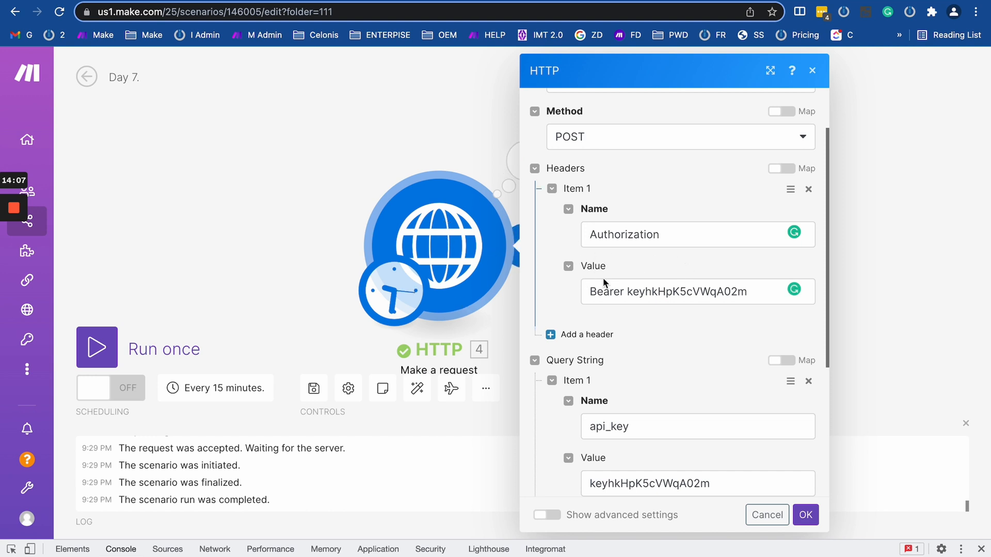
{"action": "left_click", "coordinate": [592, 293]}
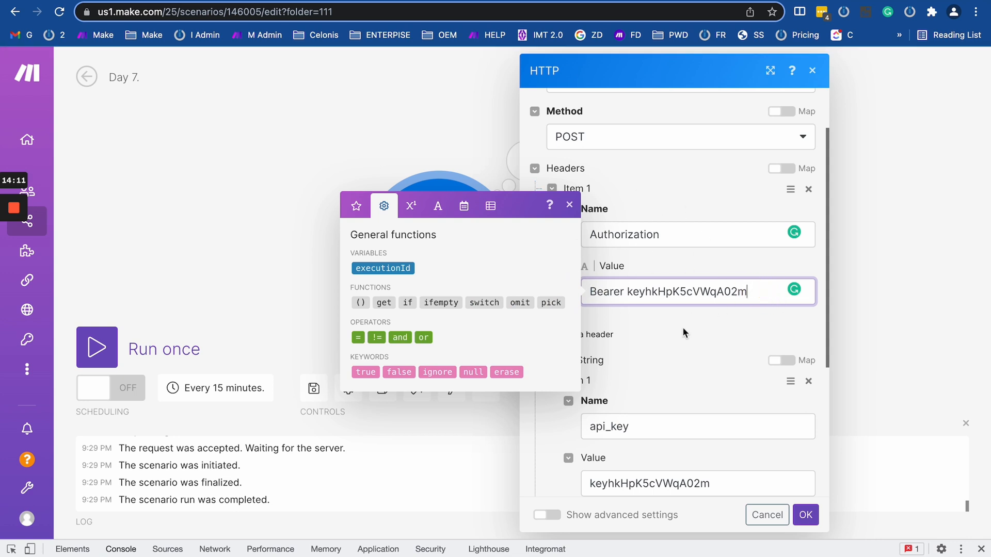
{"action": "left_click", "coordinate": [674, 202]}
{"action": "scroll", "coordinate": [611, 229], "scroll_direction": "up", "scroll_amount": 2}
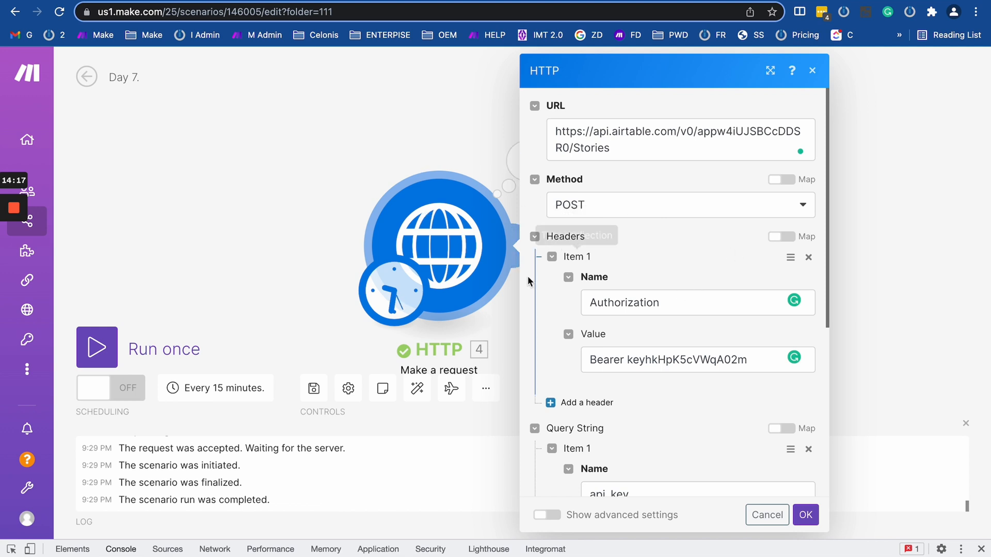
{"action": "scroll", "coordinate": [555, 327], "scroll_direction": "down", "scroll_amount": 2}
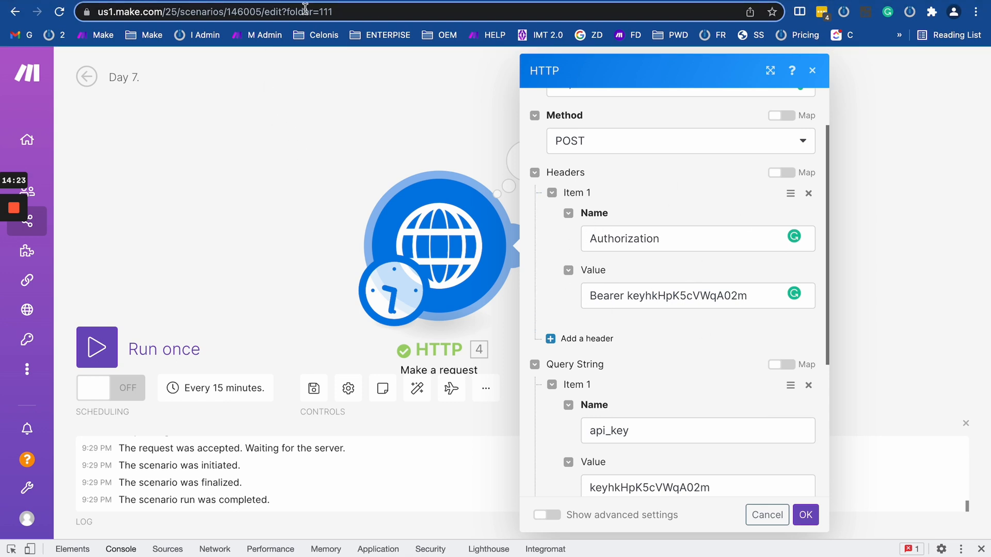
{"action": "scroll", "coordinate": [601, 346], "scroll_direction": "down", "scroll_amount": 2}
{"action": "scroll", "coordinate": [601, 345], "scroll_direction": "down", "scroll_amount": 3}
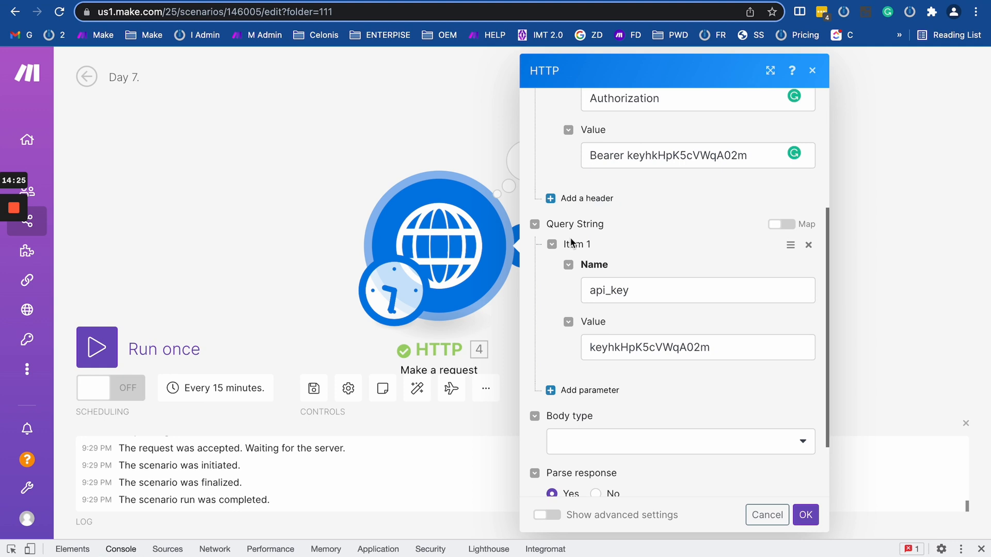
Delete the api_key query parameter and browse Body types, checking the docs' application/json Content-Type.
{"action": "left_click", "coordinate": [808, 245]}
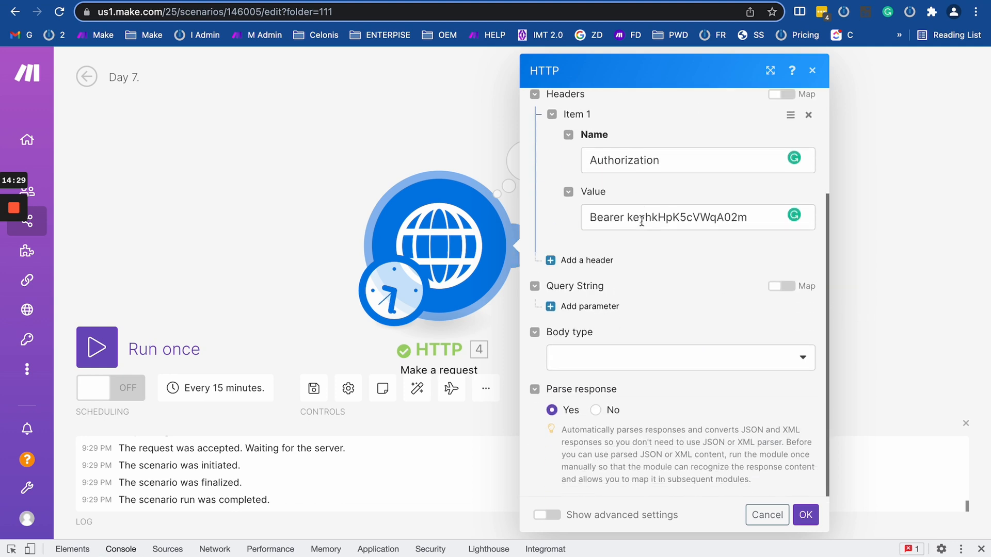
{"action": "left_click", "coordinate": [614, 359]}
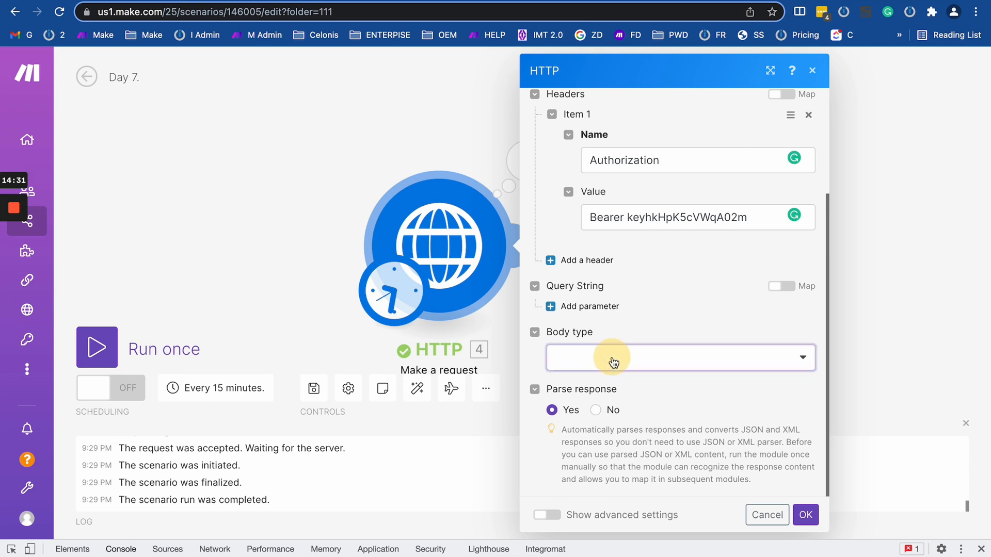
{"action": "left_click", "coordinate": [283, 0]}
{"action": "left_click_drag", "start_coordinate": [606, 193], "coordinate": [777, 194]}
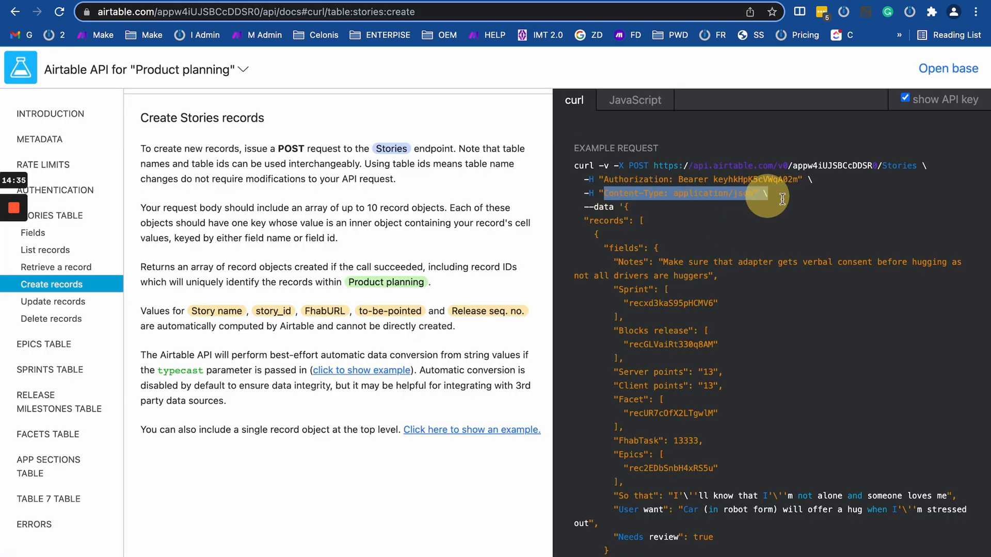
{"action": "left_click", "coordinate": [360, 1]}
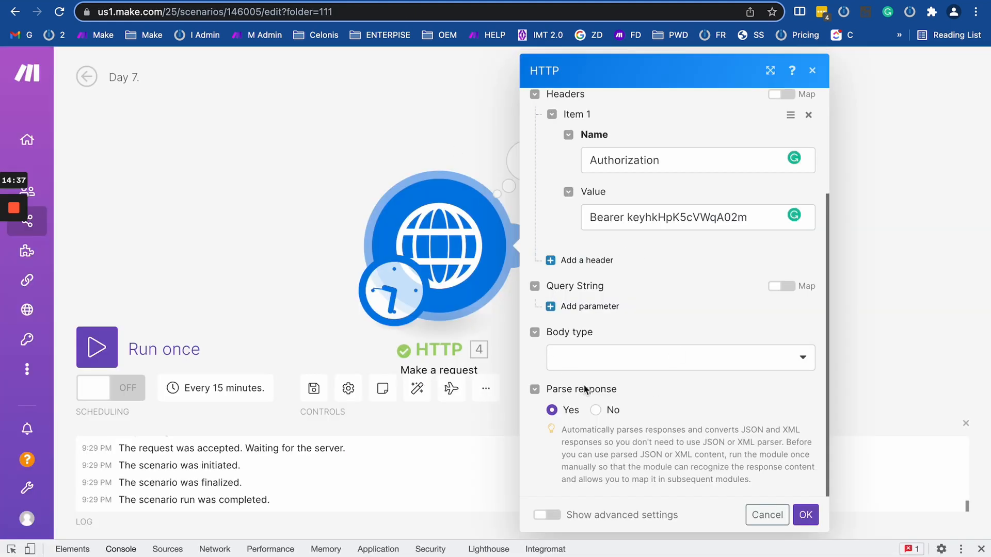
{"action": "left_click", "coordinate": [601, 349]}
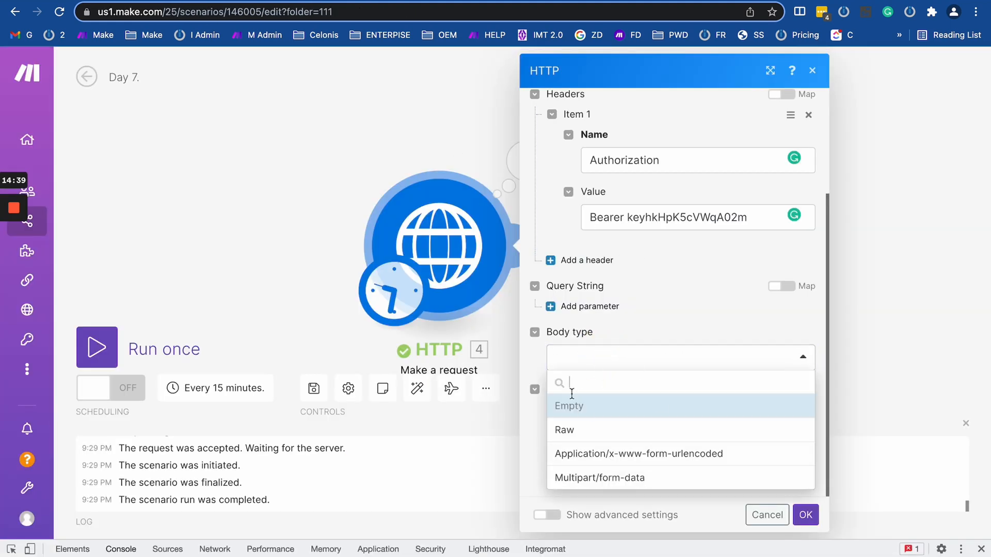
{"action": "scroll", "coordinate": [682, 227], "scroll_direction": "up", "scroll_amount": 3}
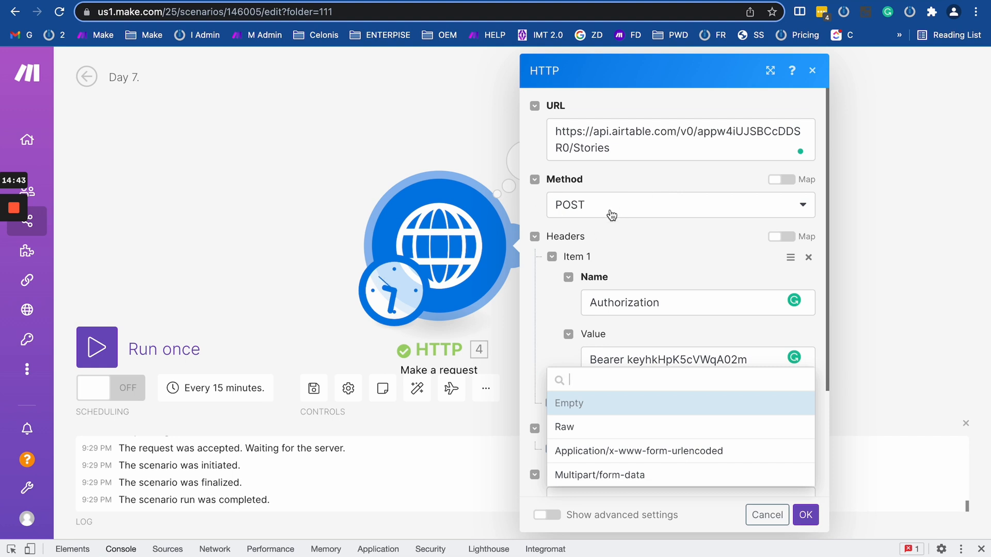
{"action": "scroll", "coordinate": [557, 342], "scroll_direction": "down", "scroll_amount": 3}
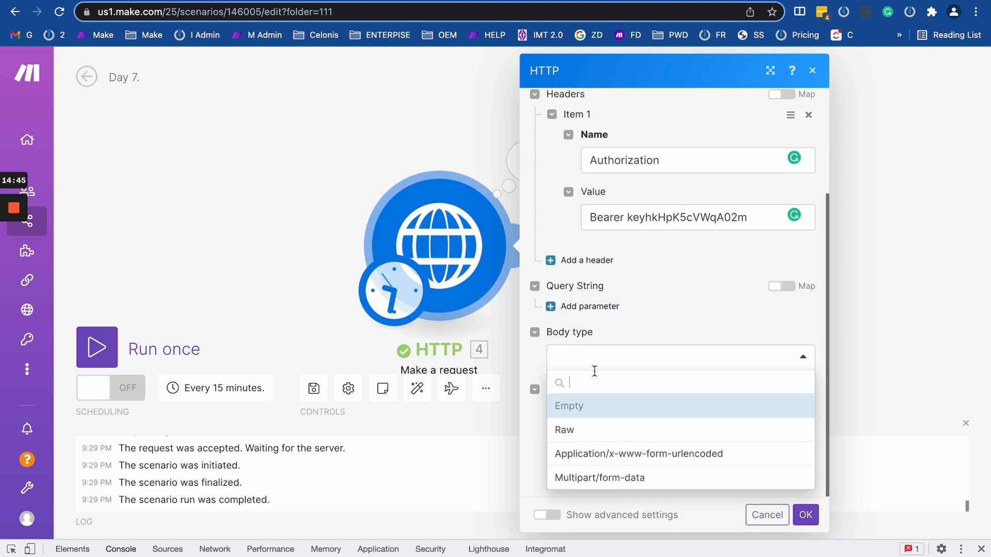
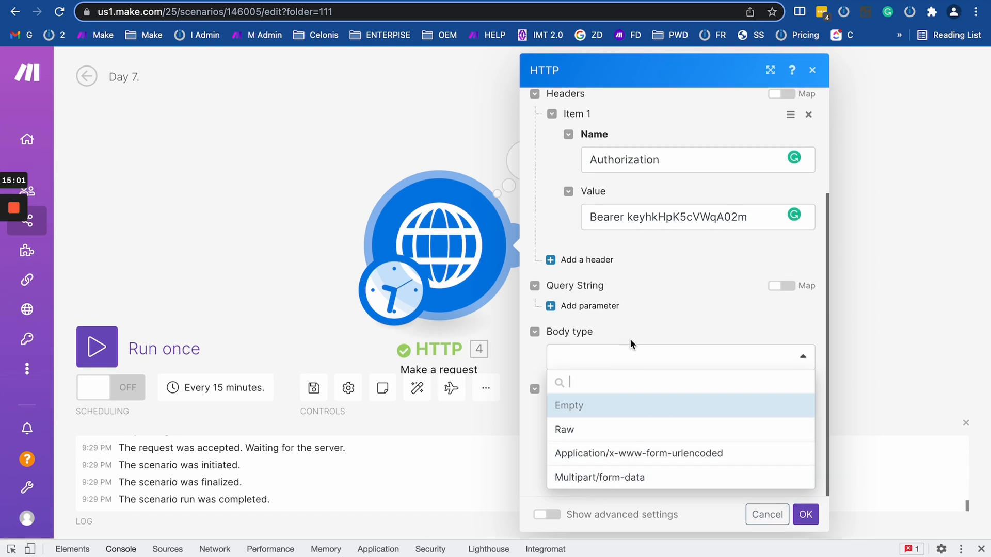
Try the form-urlencoded body type, adding two field items and then deleting both.
{"action": "left_click", "coordinate": [603, 455]}
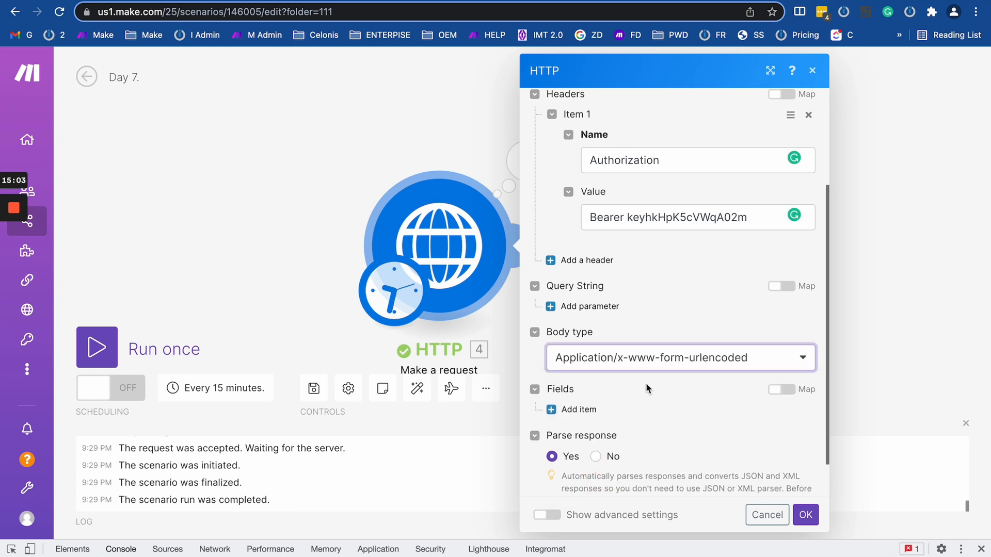
{"action": "scroll", "coordinate": [646, 383], "scroll_direction": "down", "scroll_amount": 2}
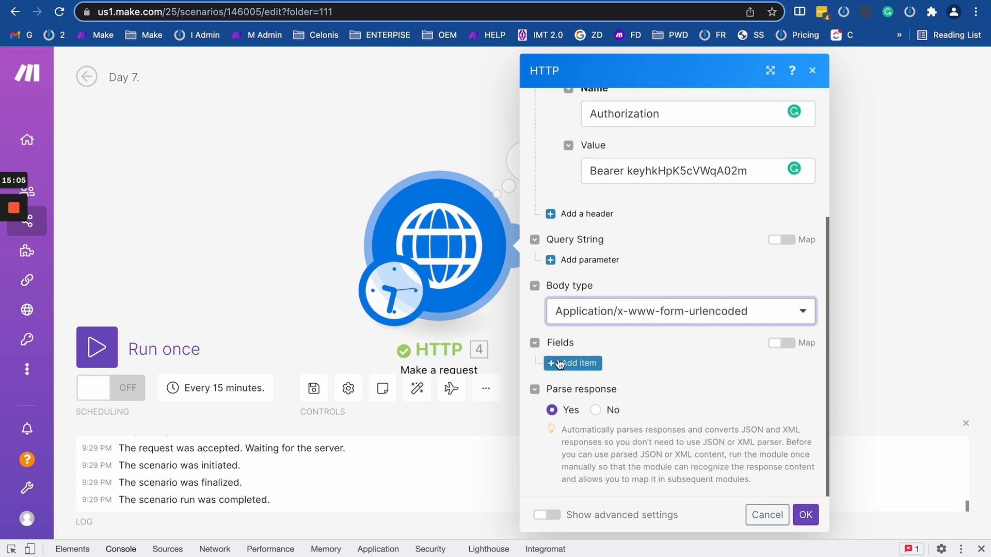
{"action": "left_click", "coordinate": [578, 363]}
{"action": "scroll", "coordinate": [596, 419], "scroll_direction": "down", "scroll_amount": 3}
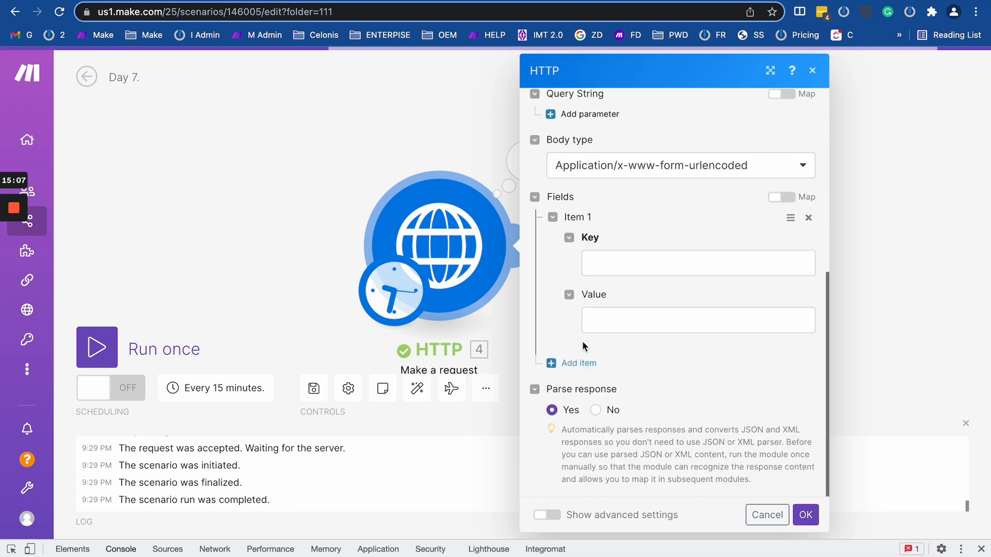
{"action": "left_click", "coordinate": [573, 361]}
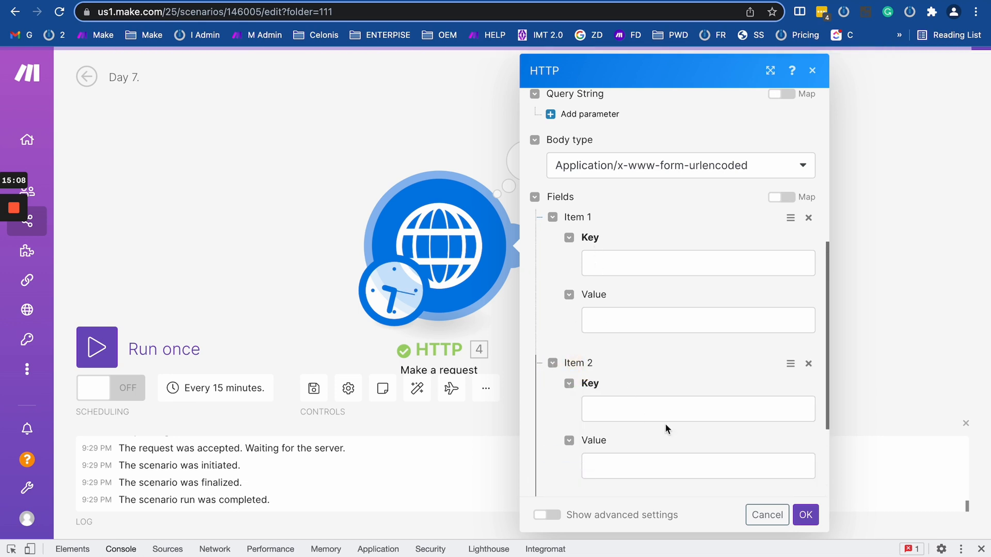
{"action": "left_click", "coordinate": [808, 217]}
{"action": "left_click", "coordinate": [808, 217]}
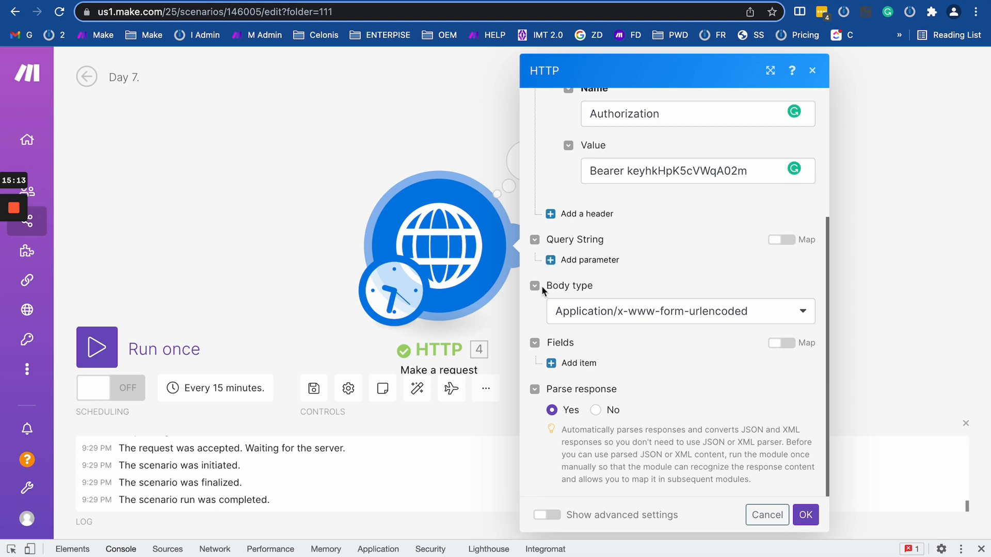
Switch the body type to Multipart/form-data and add Item 1 with field type File.
{"action": "left_click", "coordinate": [582, 310]}
{"action": "left_click", "coordinate": [601, 433]}
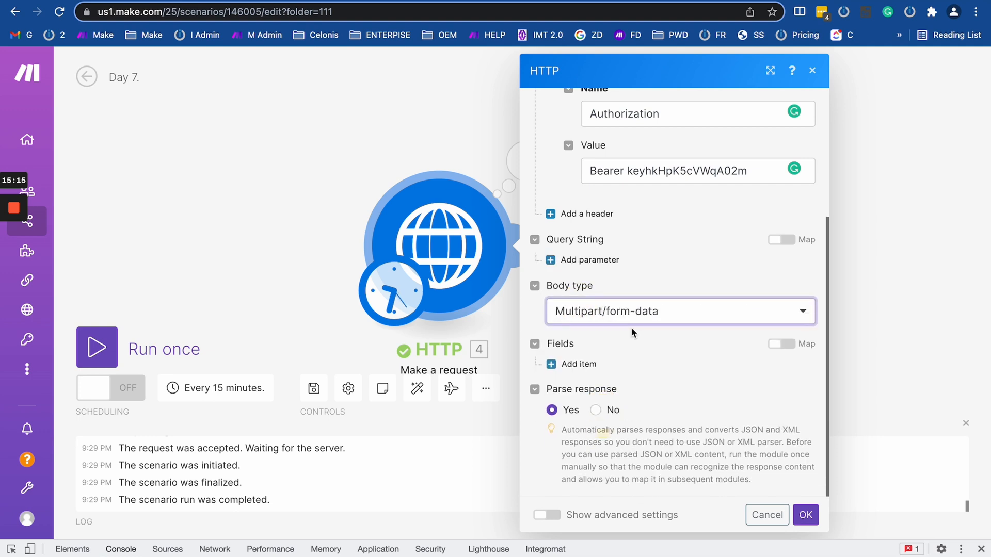
{"action": "left_click", "coordinate": [568, 363]}
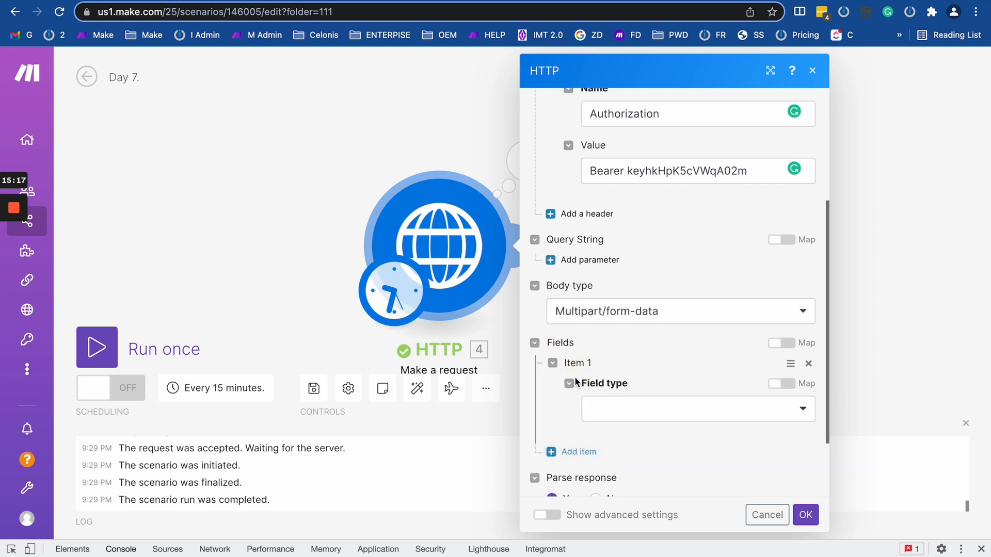
{"action": "scroll", "coordinate": [594, 382], "scroll_direction": "down", "scroll_amount": 2}
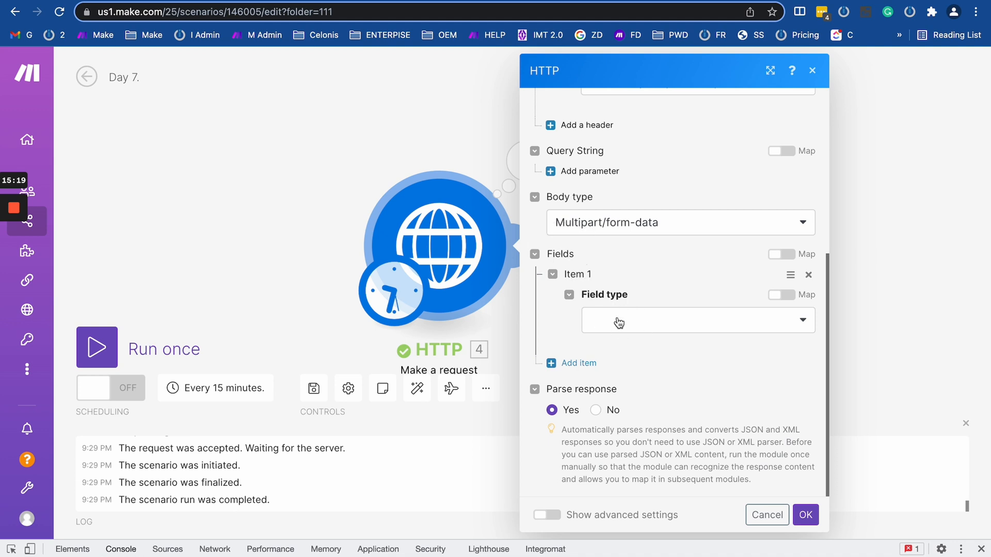
{"action": "left_click", "coordinate": [626, 323]}
{"action": "left_click", "coordinate": [611, 393]}
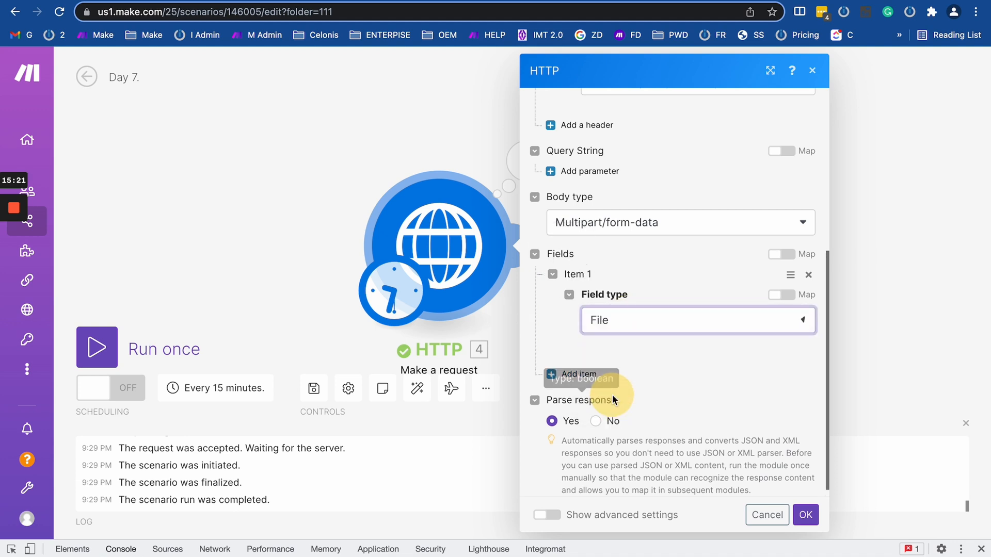
{"action": "scroll", "coordinate": [634, 400], "scroll_direction": "down", "scroll_amount": 5}
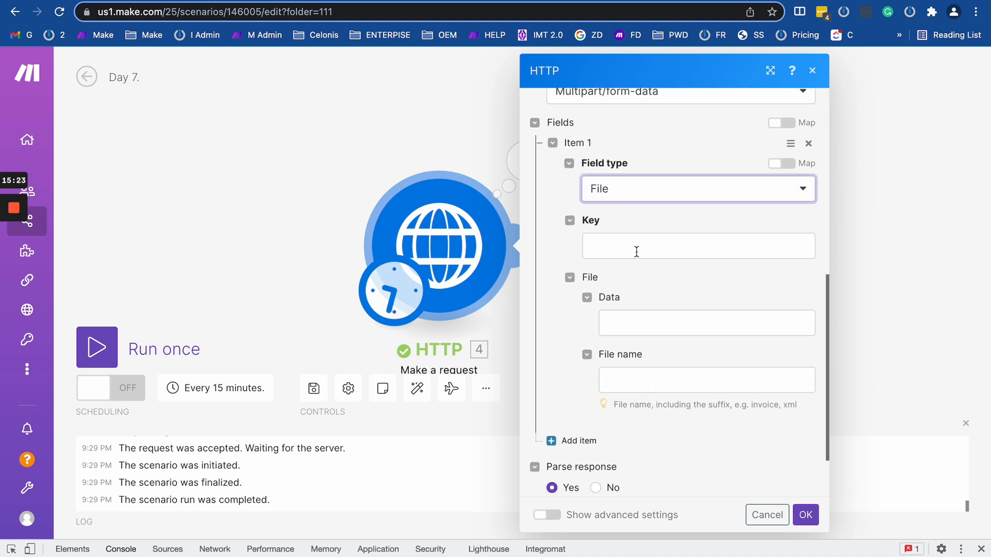
{"action": "scroll", "coordinate": [635, 251], "scroll_direction": "up", "scroll_amount": 3}
{"action": "scroll", "coordinate": [636, 251], "scroll_direction": "up", "scroll_amount": 1}
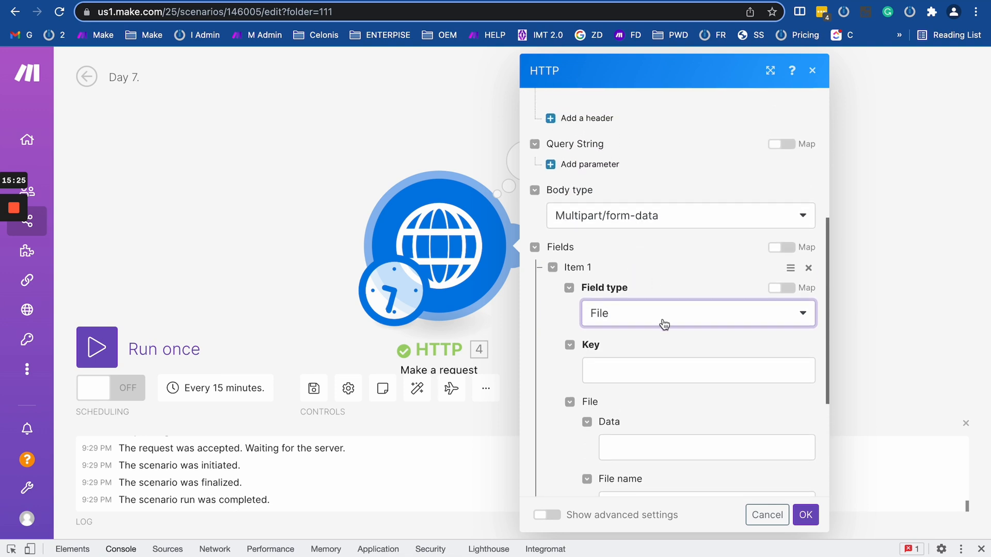
{"action": "scroll", "coordinate": [643, 367], "scroll_direction": "down", "scroll_amount": 3}
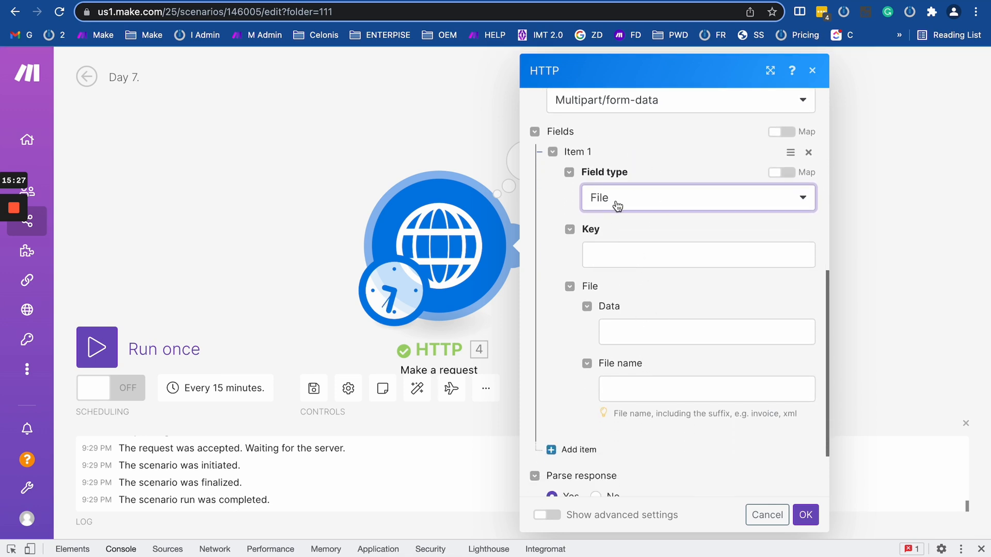
Try the File item's data, file name and key fields, closing the mapping helper.
{"action": "left_click", "coordinate": [628, 332]}
{"action": "left_click", "coordinate": [675, 390]}
{"action": "left_click", "coordinate": [644, 256]}
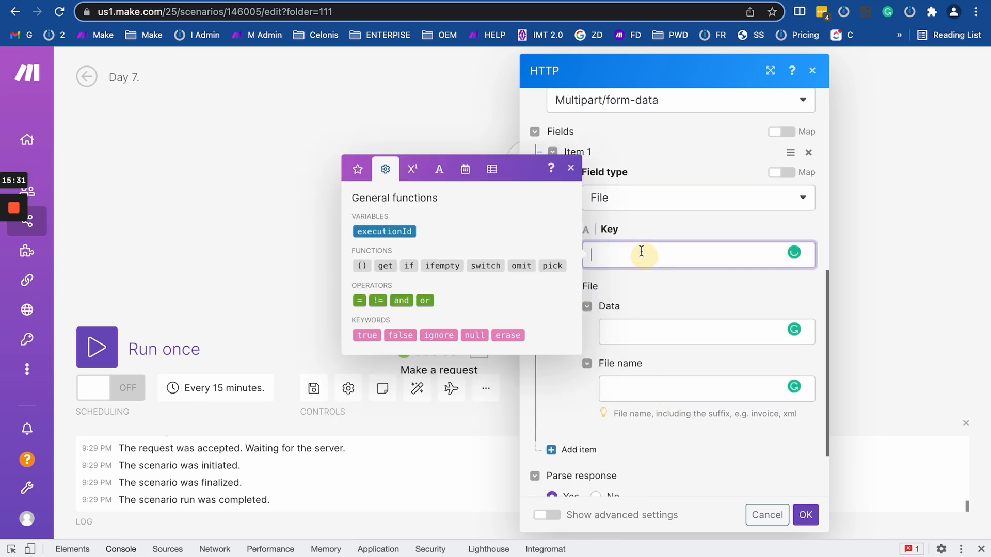
{"action": "left_click", "coordinate": [658, 219]}
{"action": "scroll", "coordinate": [659, 221], "scroll_direction": "up", "scroll_amount": 3}
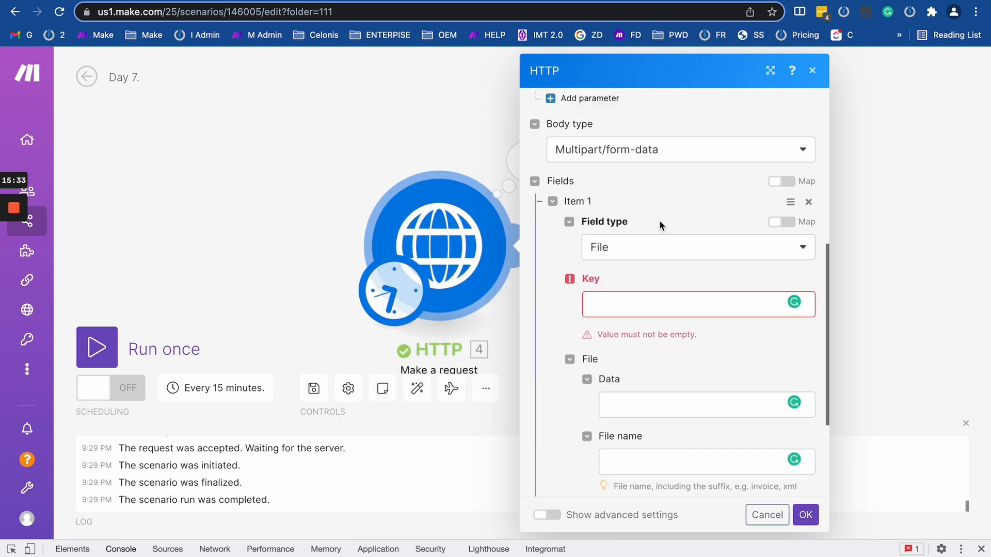
{"action": "left_click", "coordinate": [613, 191]}
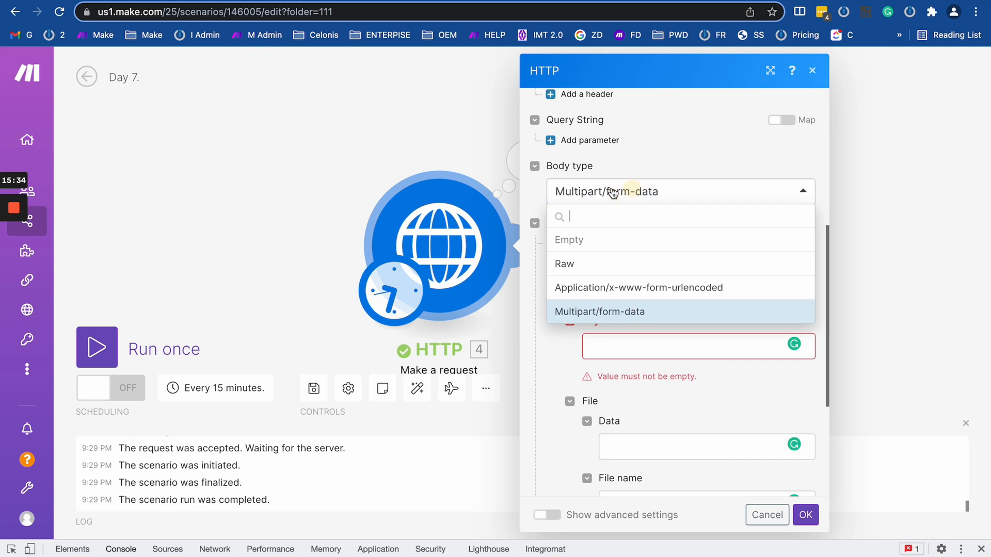
Set a Raw body with JSON (application/json) content type, then view the Airtable Stories API docs.
{"action": "left_click", "coordinate": [586, 263]}
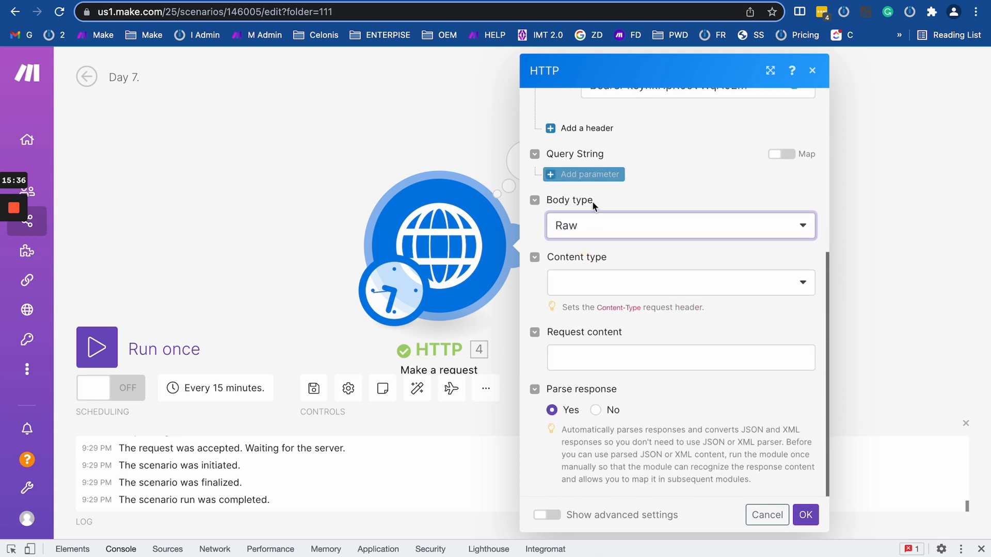
{"action": "left_click", "coordinate": [613, 284]}
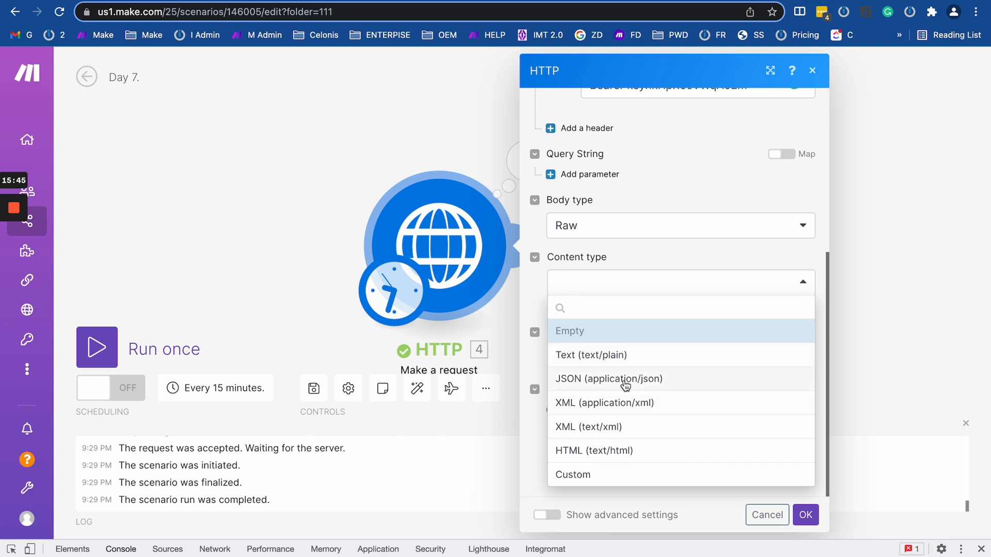
{"action": "left_click", "coordinate": [591, 481]}
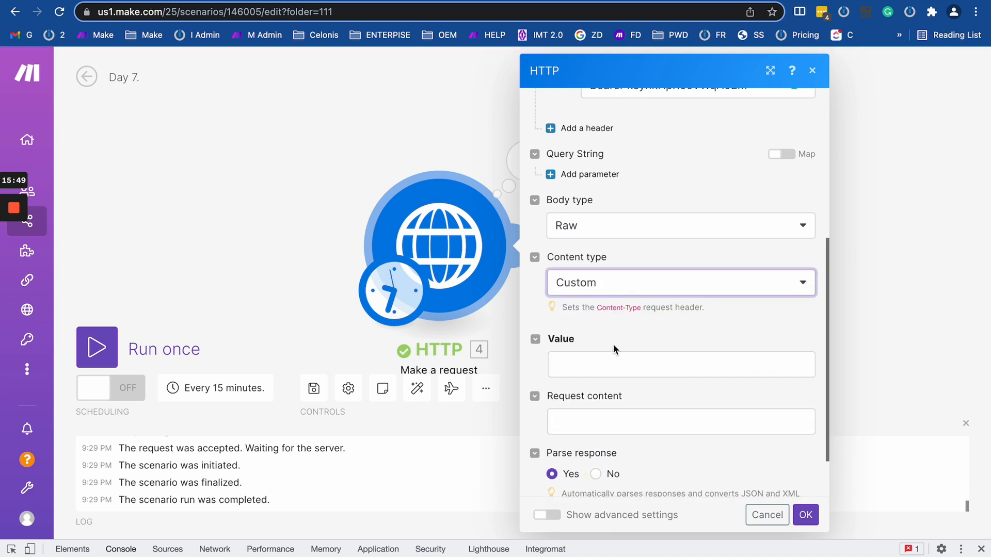
{"action": "left_click", "coordinate": [593, 290]}
{"action": "left_click", "coordinate": [595, 292]}
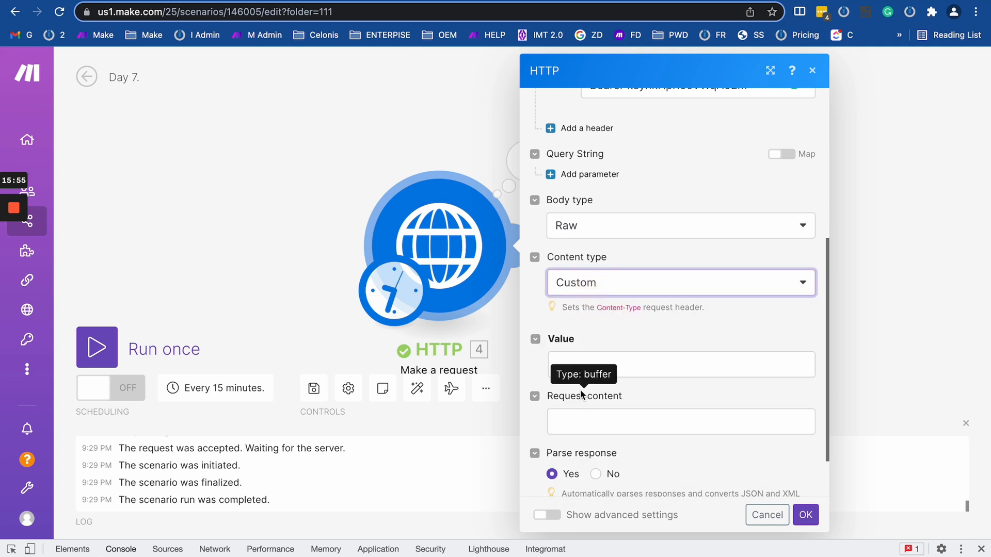
{"action": "left_click", "coordinate": [596, 417]}
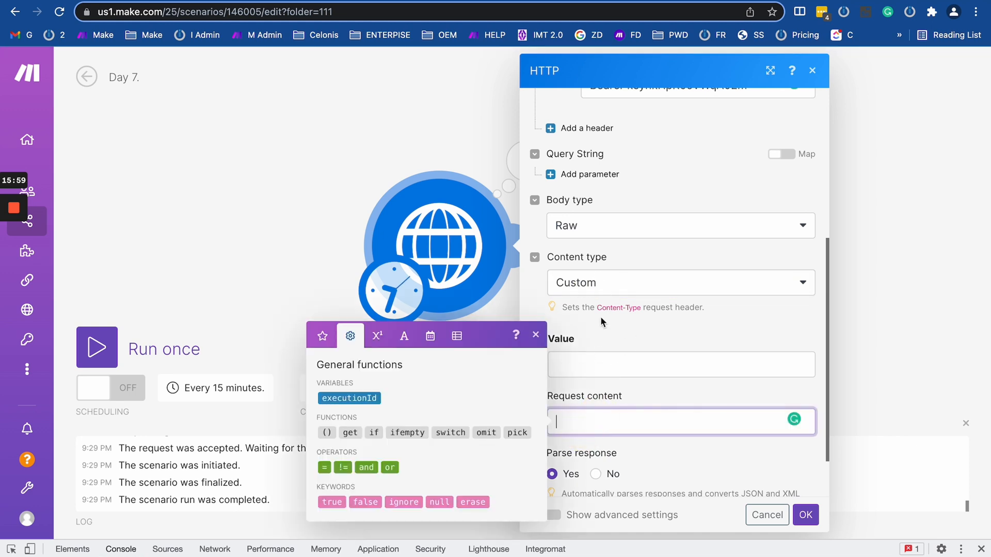
{"action": "left_click", "coordinate": [598, 292]}
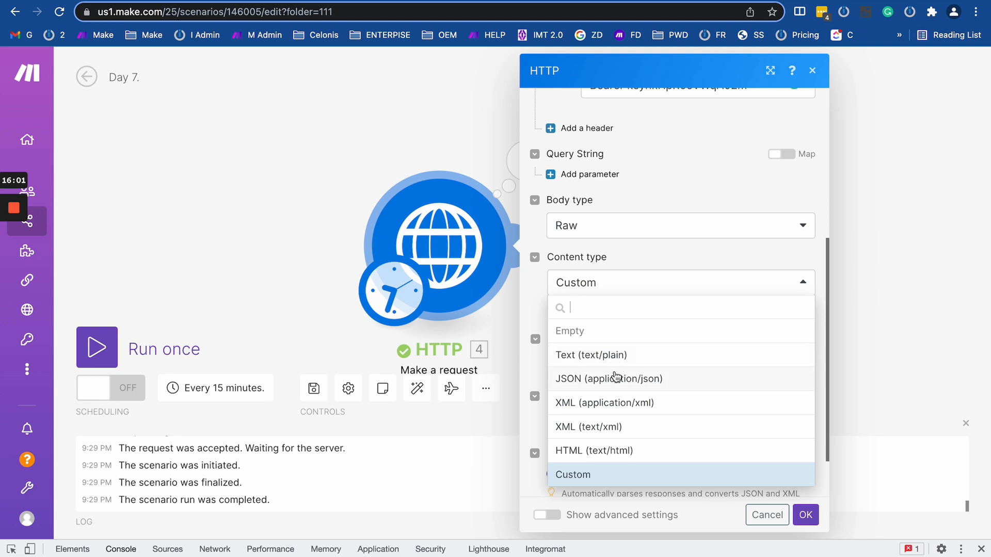
{"action": "left_click", "coordinate": [598, 386]}
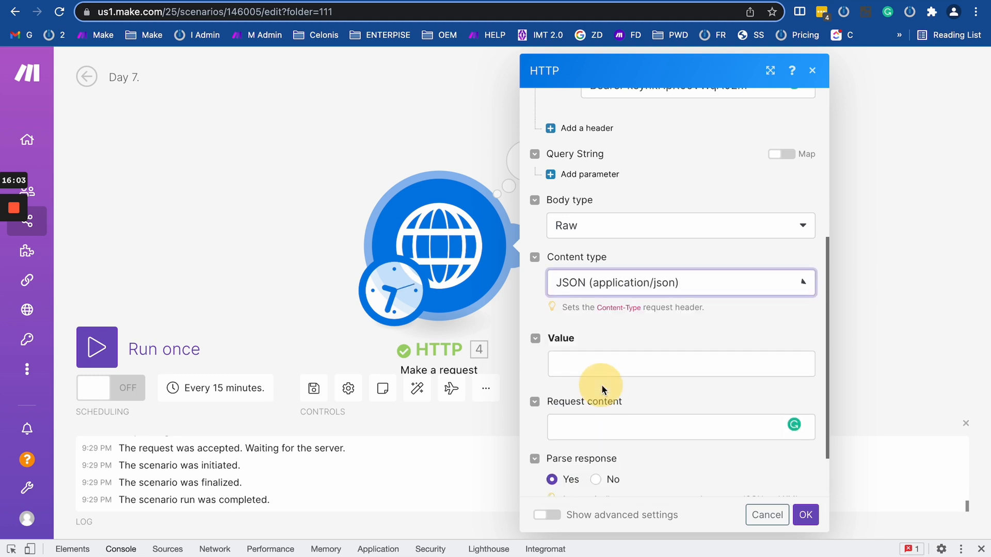
{"action": "left_click", "coordinate": [623, 356]}
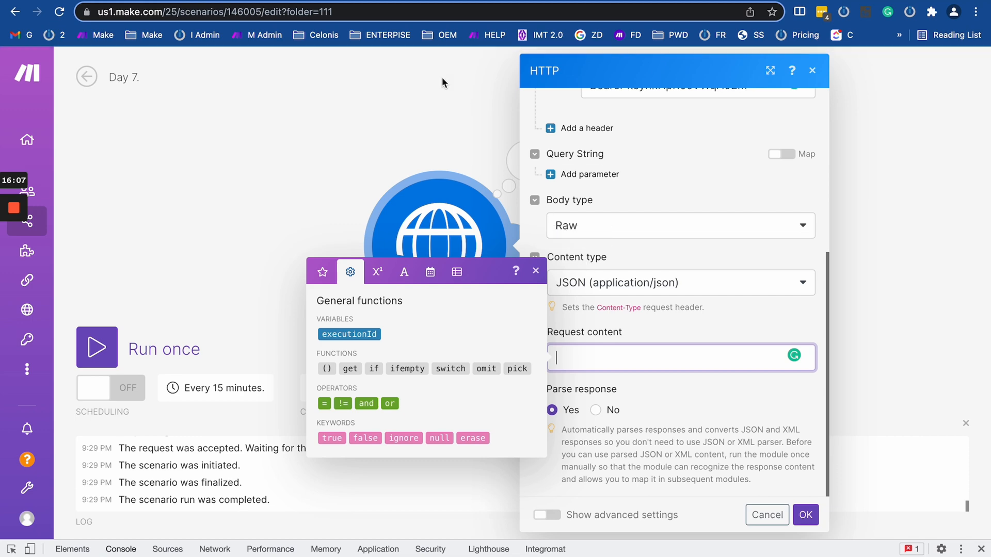
{"action": "left_click", "coordinate": [256, 2]}
{"action": "left_click", "coordinate": [626, 217]}
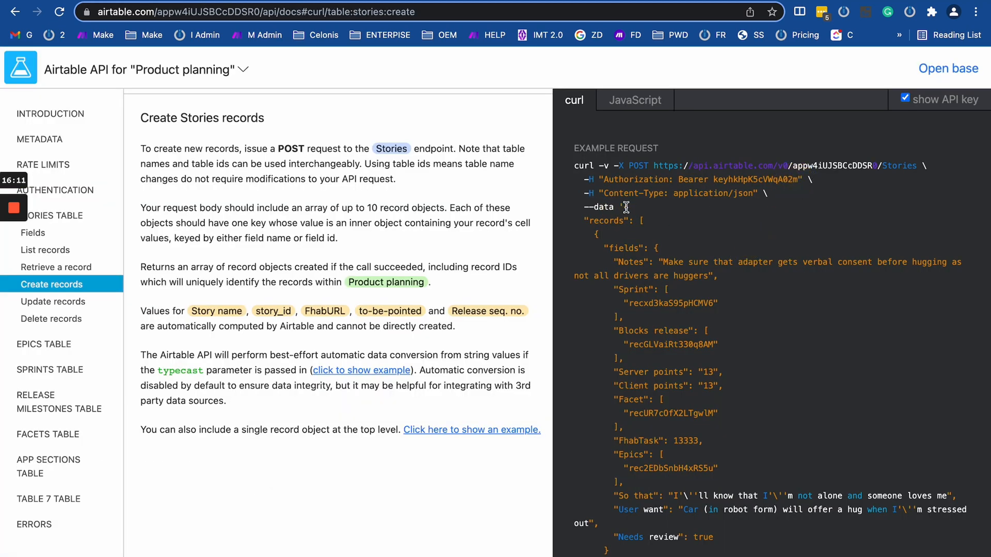
Copy the example records JSON after --data and paste it into Make's Request content.
{"action": "left_click_drag", "start_coordinate": [626, 206], "coordinate": [692, 518]}
{"action": "scroll", "coordinate": [693, 369], "scroll_direction": "down", "scroll_amount": 5}
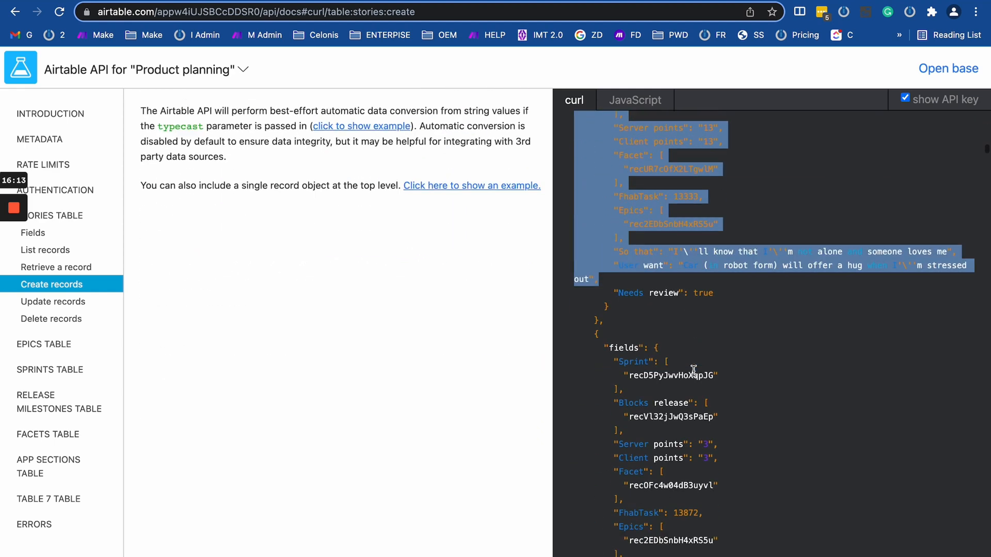
{"action": "scroll", "coordinate": [693, 369], "scroll_direction": "down", "scroll_amount": 6}
{"action": "left_click", "coordinate": [578, 336], "text": "shift"}
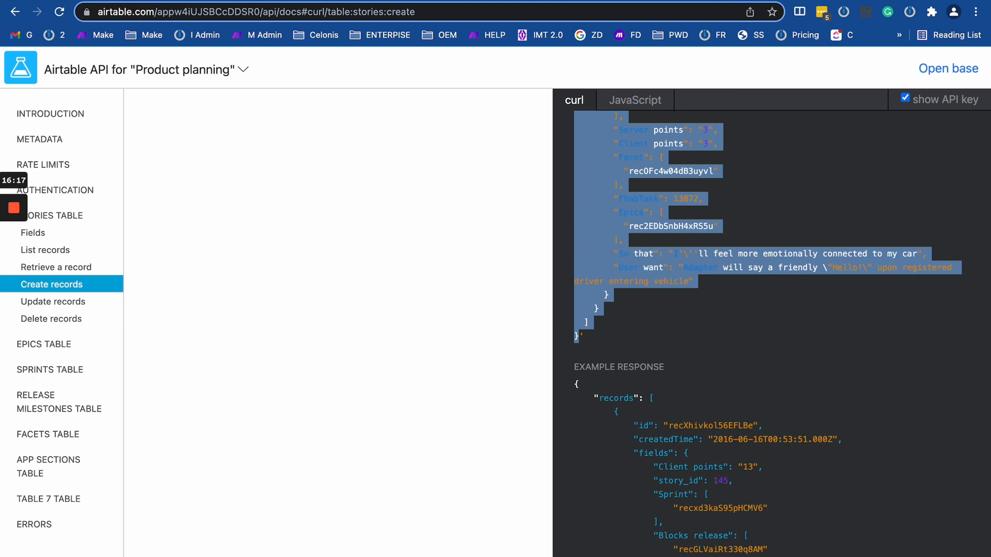
{"action": "left_click", "coordinate": [114, 1]}
{"action": "left_click", "coordinate": [621, 367]}
{"action": "key", "text": "super+v"}
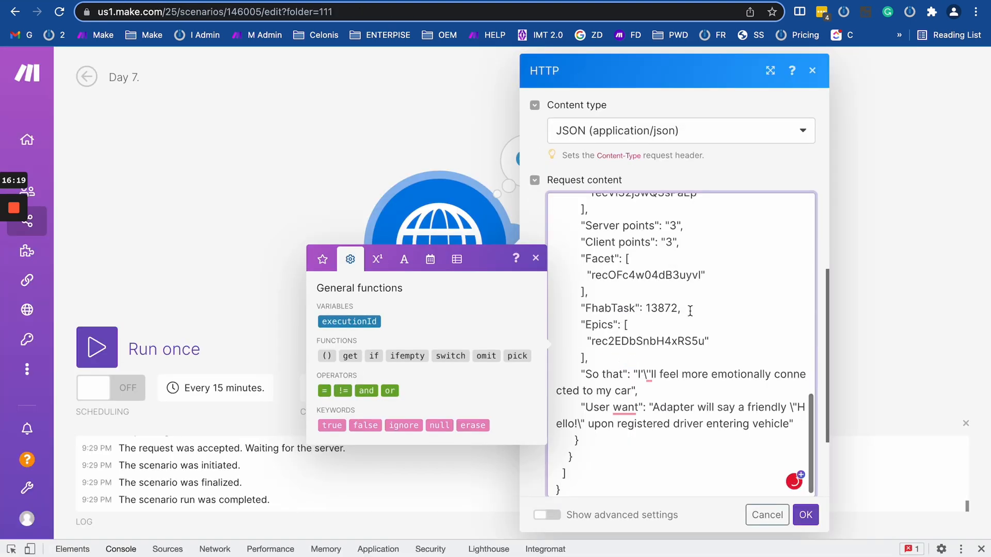
Review the pasted records JSON in Request content, checking both records' fields.
{"action": "scroll", "coordinate": [690, 310], "scroll_direction": "up", "scroll_amount": 15}
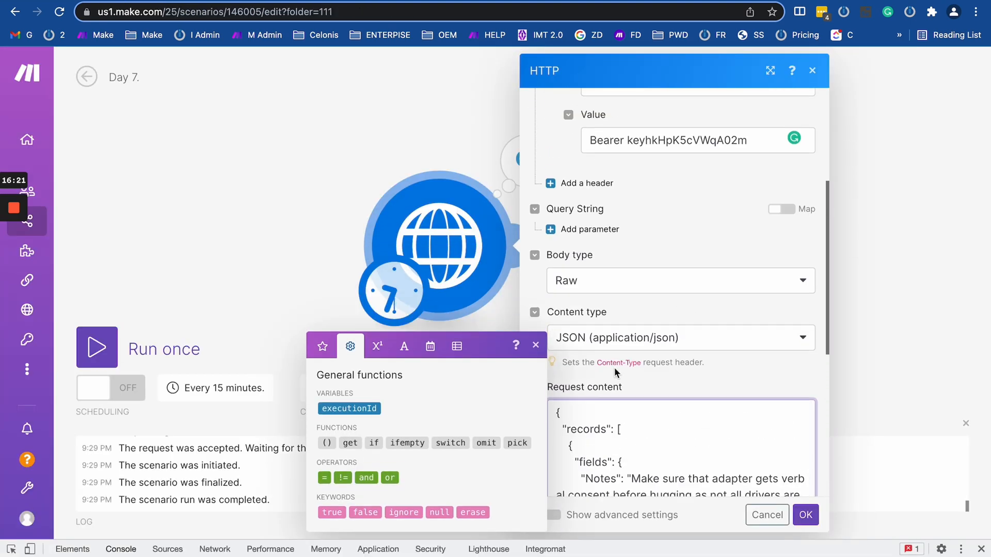
{"action": "scroll", "coordinate": [615, 372], "scroll_direction": "down", "scroll_amount": 6}
{"action": "scroll", "coordinate": [639, 335], "scroll_direction": "down", "scroll_amount": 10}
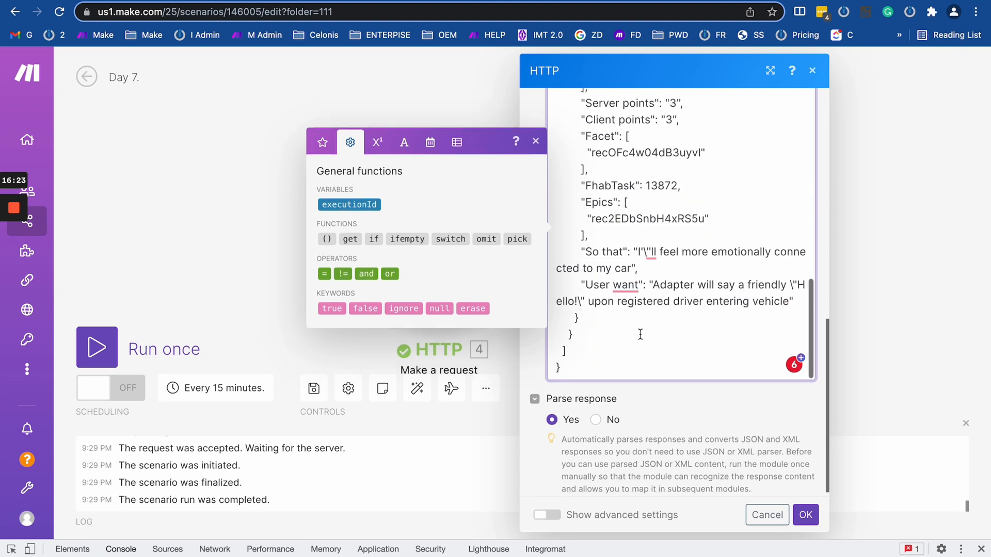
{"action": "left_click", "coordinate": [682, 323]}
{"action": "scroll", "coordinate": [682, 324], "scroll_direction": "up", "scroll_amount": 15}
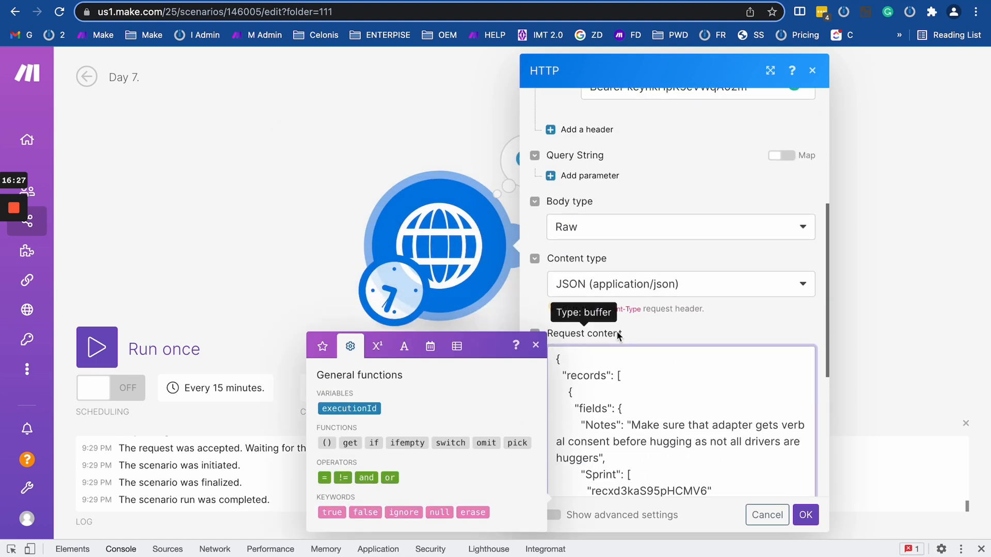
{"action": "scroll", "coordinate": [642, 325], "scroll_direction": "down", "scroll_amount": 2}
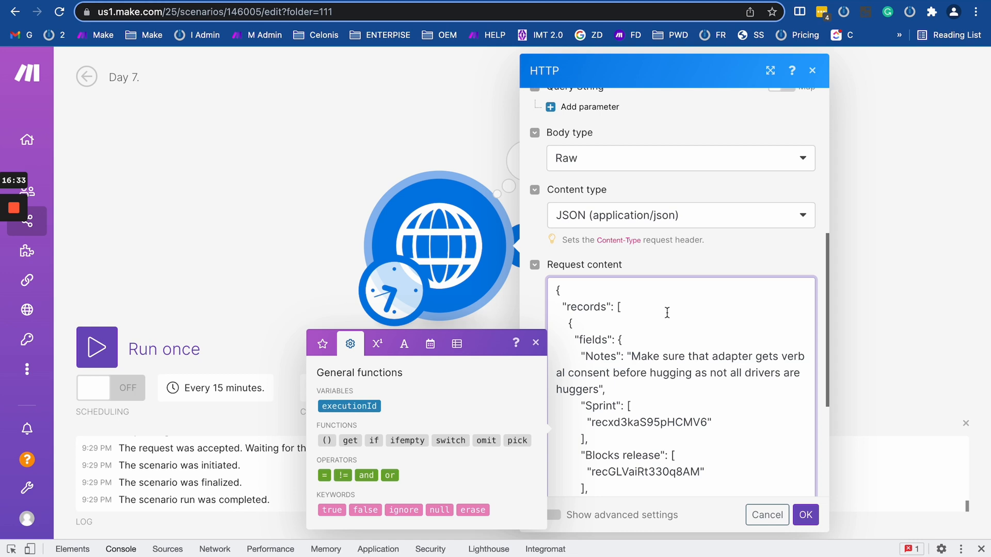
{"action": "left_click", "coordinate": [633, 427]}
{"action": "scroll", "coordinate": [634, 413], "scroll_direction": "down", "scroll_amount": 6}
{"action": "left_click", "coordinate": [642, 381]}
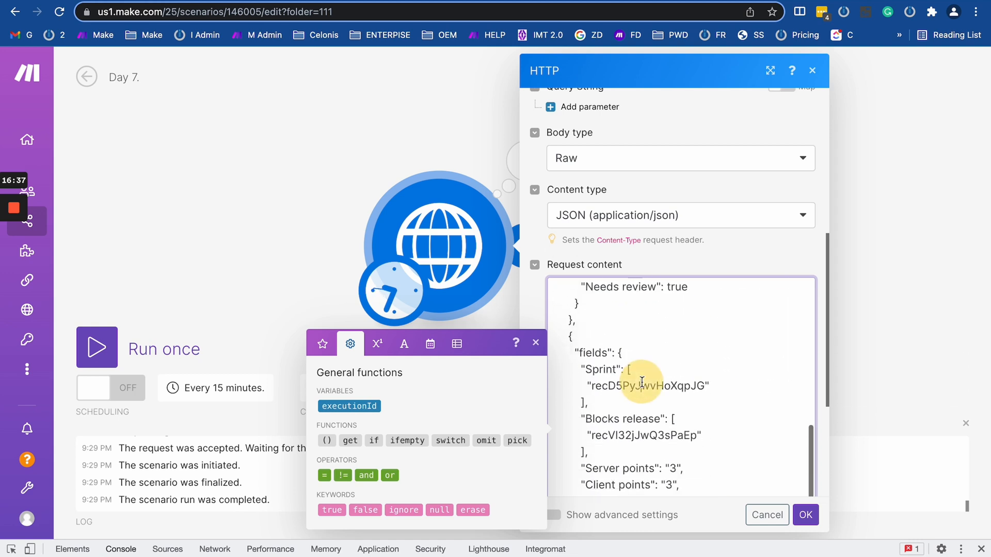
{"action": "left_click", "coordinate": [321, 344]}
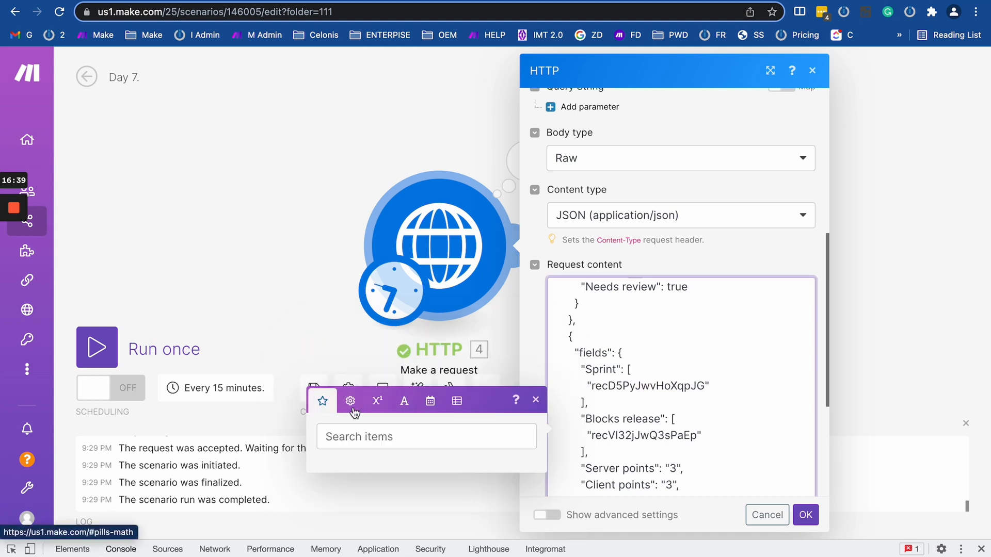
{"action": "left_click", "coordinate": [675, 335]}
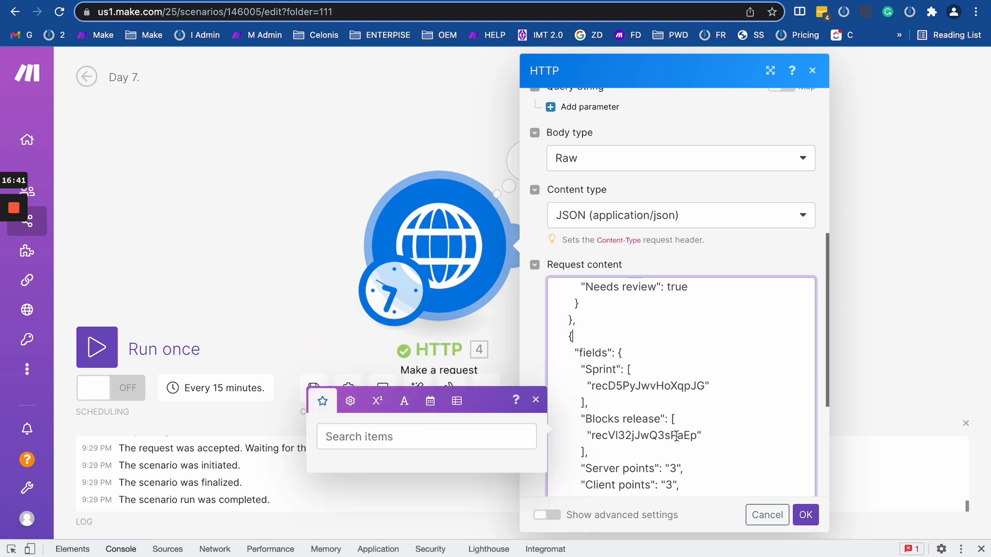
{"action": "scroll", "coordinate": [676, 436], "scroll_direction": "up", "scroll_amount": 10}
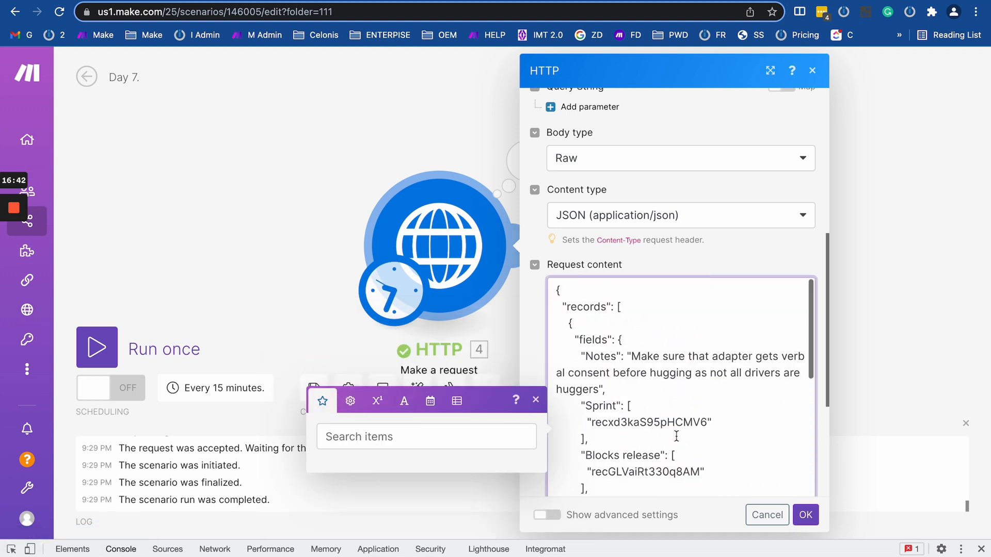
Save the HTTP module, move it right, and reopen it to verify URL, POST and headers before saving again.
{"action": "left_click", "coordinate": [810, 514]}
{"action": "left_click_drag", "start_coordinate": [455, 256], "coordinate": [652, 244]}
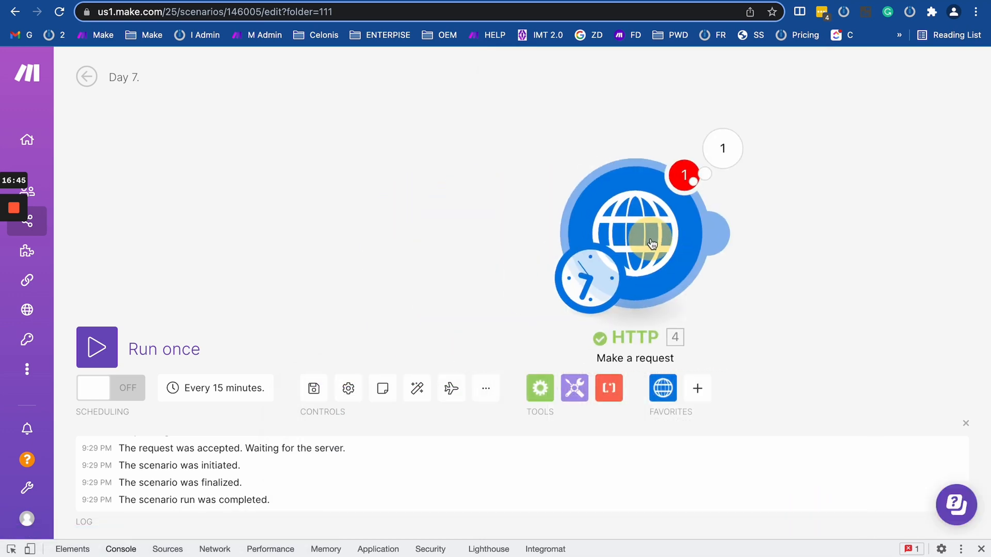
{"action": "left_click", "coordinate": [651, 244]}
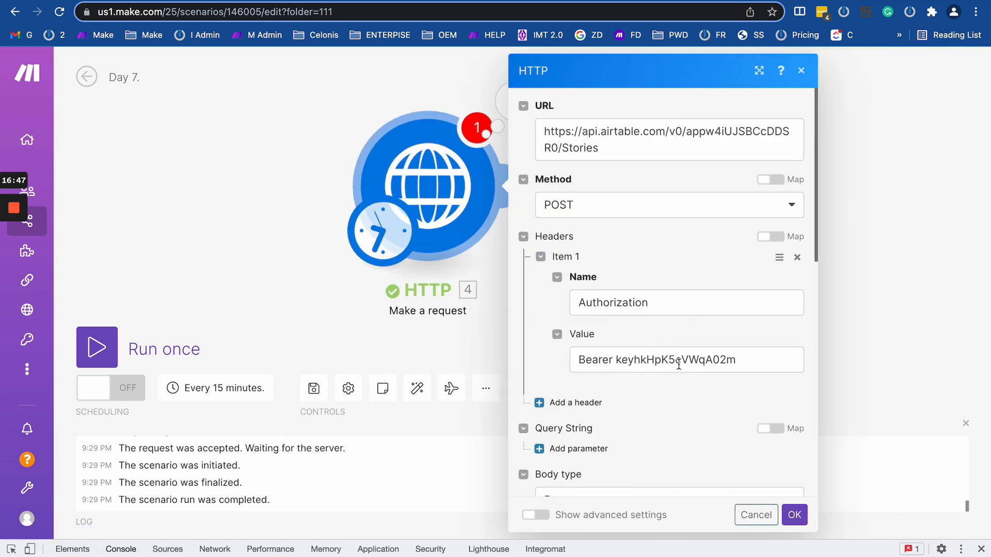
{"action": "scroll", "coordinate": [678, 363], "scroll_direction": "down", "scroll_amount": 15}
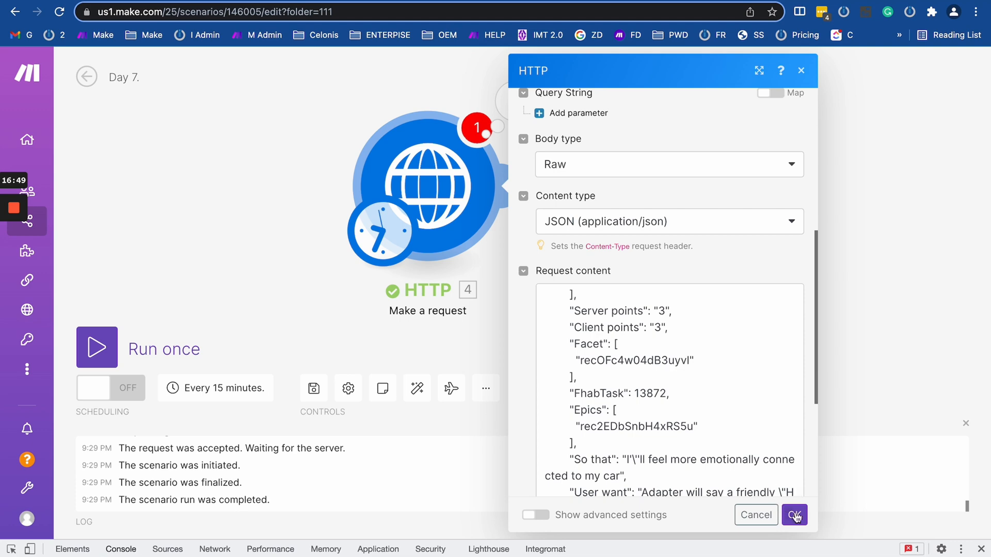
{"action": "left_click", "coordinate": [794, 515]}
{"action": "left_click", "coordinate": [575, 388]}
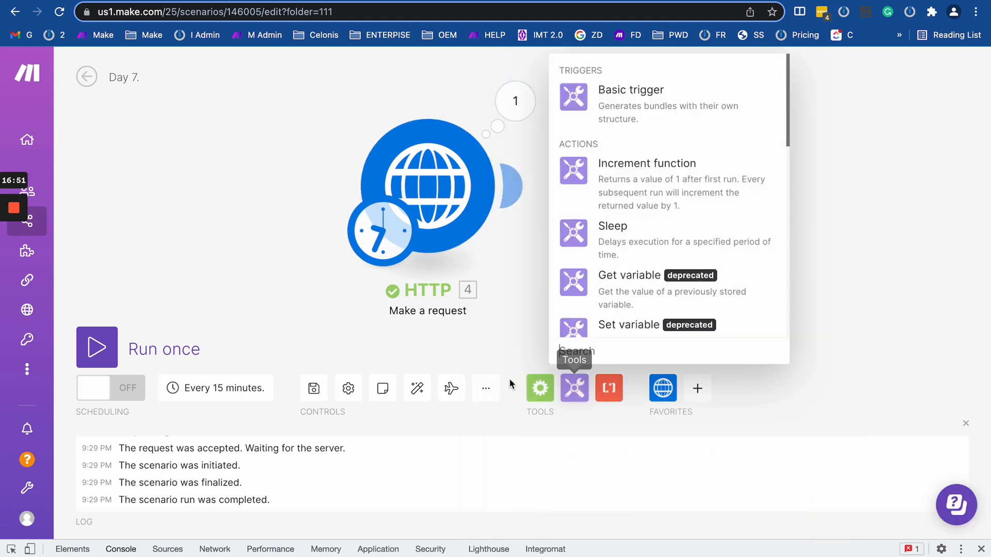
Add an empty module to the canvas and attach it after the HTTP module.
{"action": "left_click", "coordinate": [510, 381]}
{"action": "left_click_drag", "start_coordinate": [162, 203], "coordinate": [379, 204]}
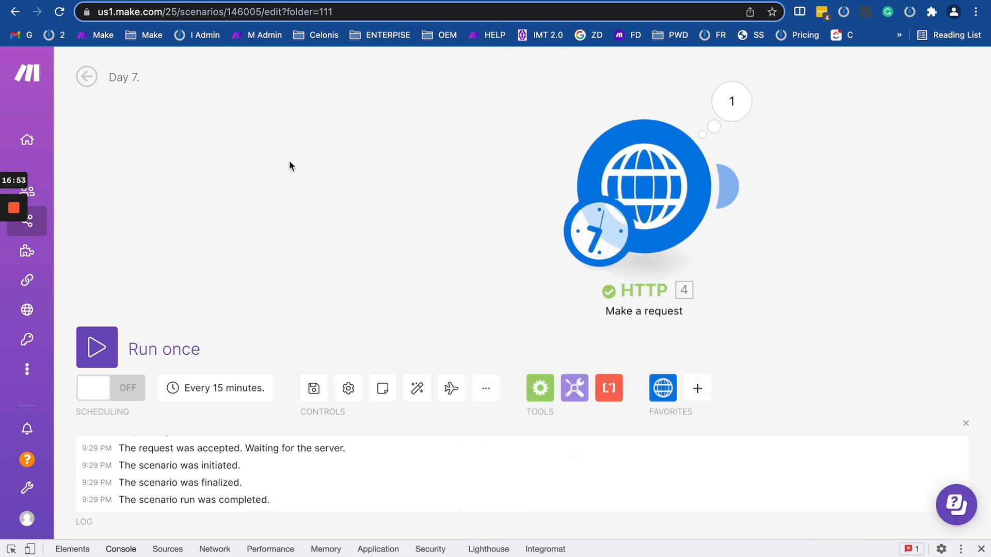
{"action": "right_click", "coordinate": [289, 160]}
{"action": "left_click", "coordinate": [327, 172]}
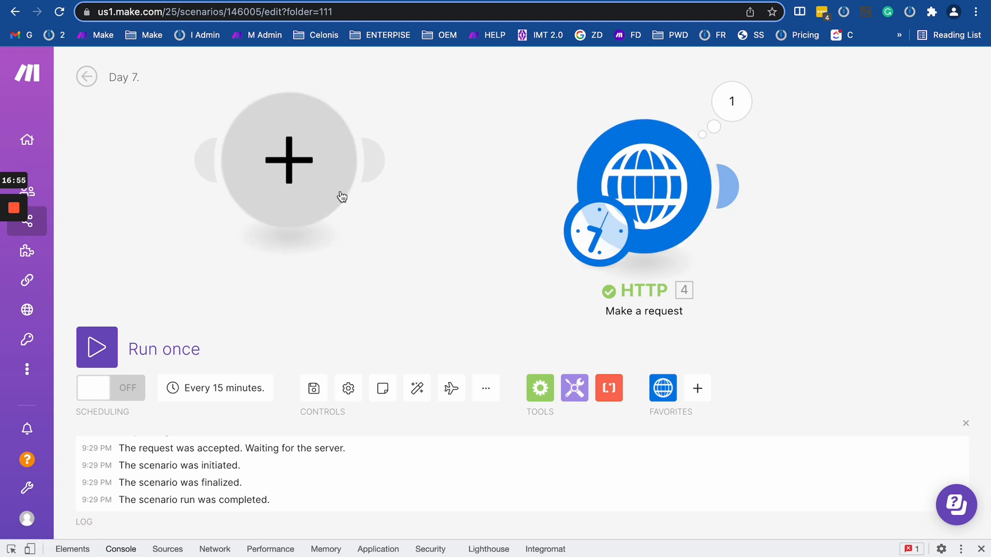
{"action": "left_click_drag", "start_coordinate": [296, 183], "coordinate": [935, 284]}
{"action": "left_click_drag", "start_coordinate": [757, 226], "coordinate": [460, 221]}
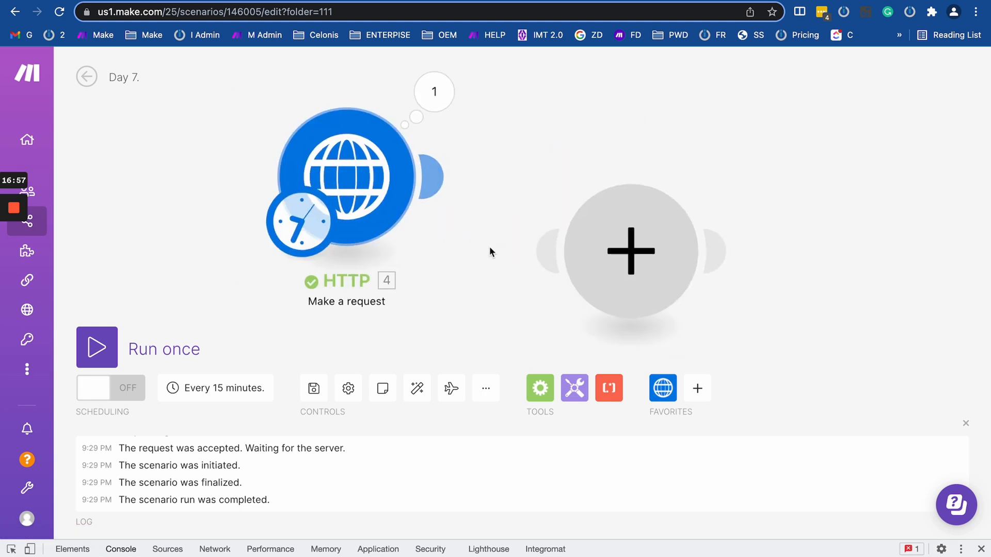
{"action": "left_click", "coordinate": [475, 272]}
{"action": "left_click_drag", "start_coordinate": [582, 267], "coordinate": [553, 192]}
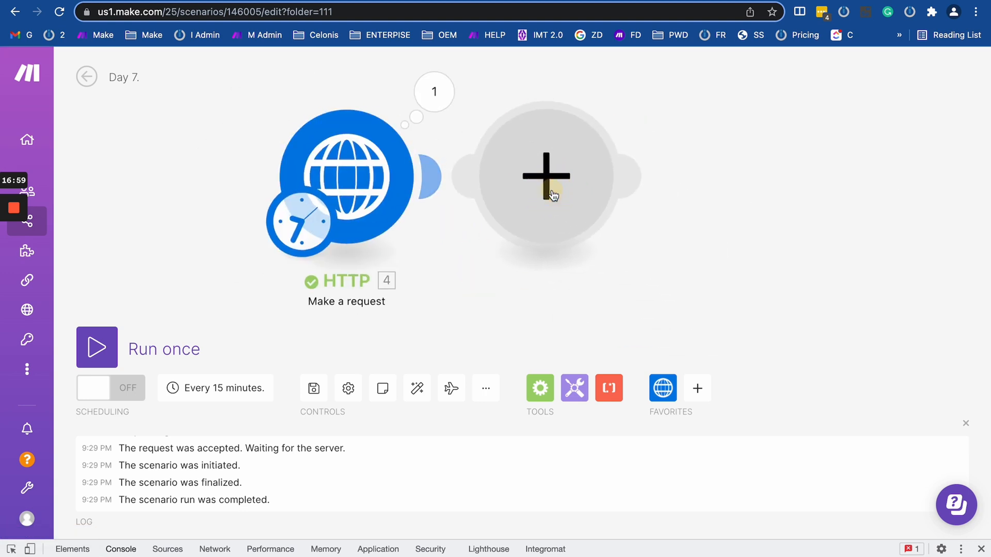
{"action": "left_click", "coordinate": [553, 195]}
Make it a JSON Transform to JSON module with the HTTP response Data mapped into Object.
{"action": "type", "text": "json"}
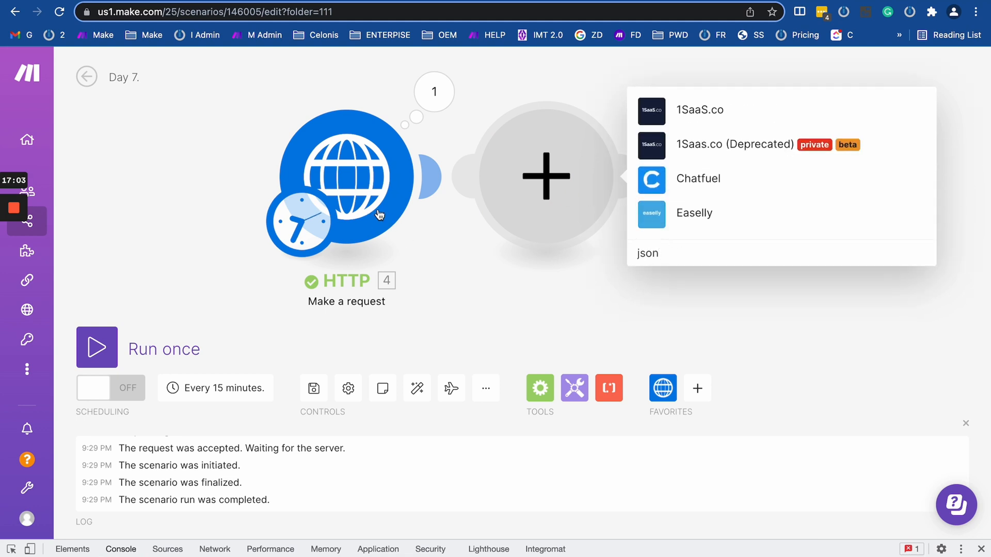
{"action": "left_click", "coordinate": [676, 232]}
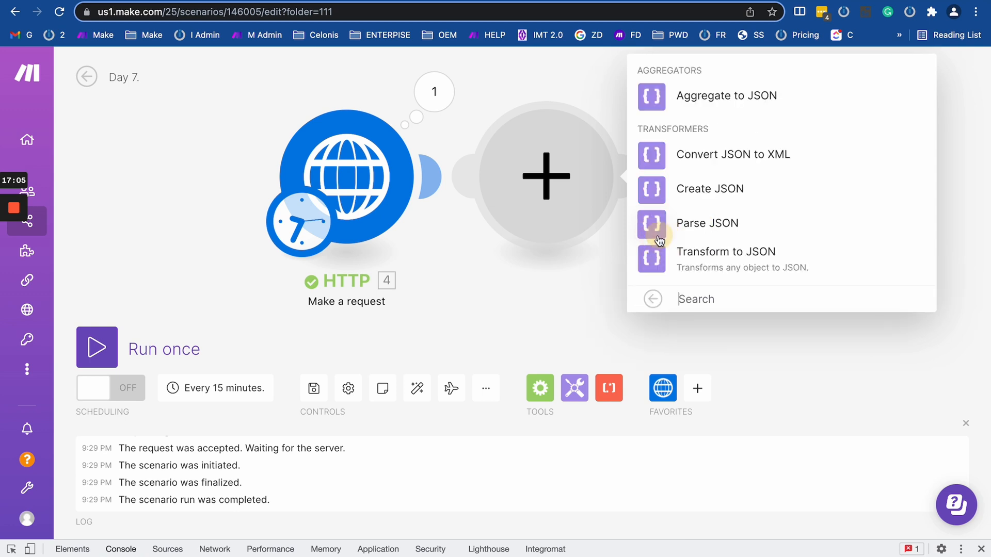
{"action": "left_click", "coordinate": [711, 270]}
{"action": "left_click", "coordinate": [637, 292]}
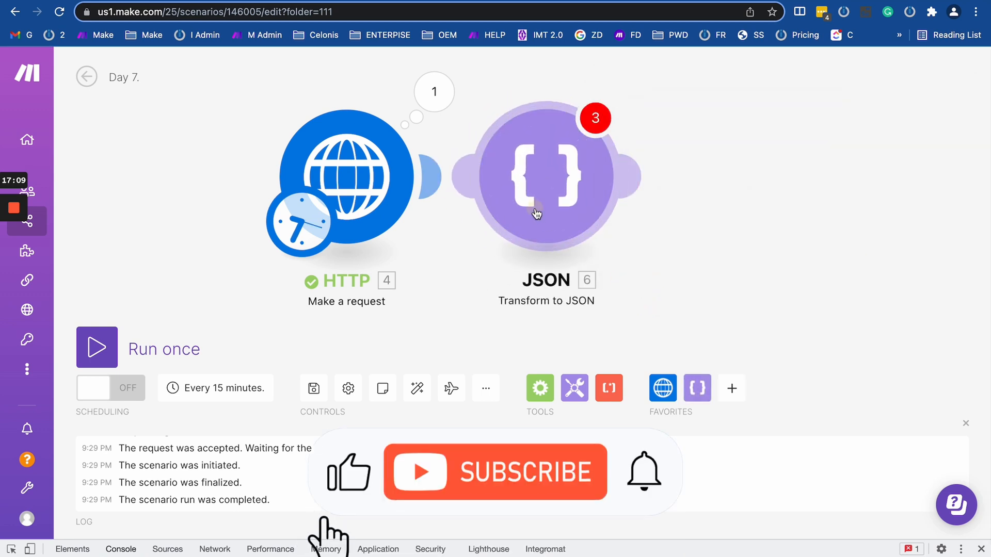
{"action": "left_click", "coordinate": [588, 220]}
{"action": "left_click", "coordinate": [750, 201]}
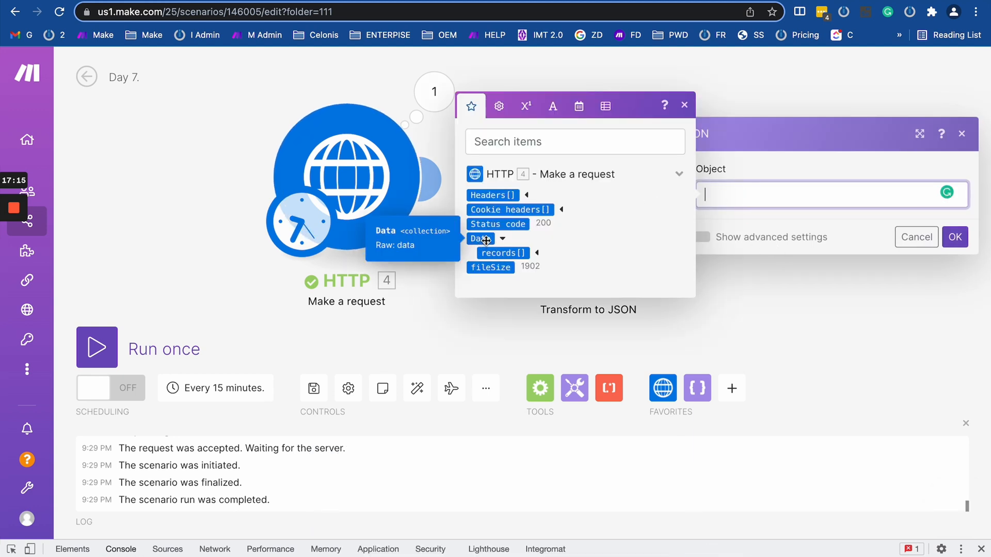
{"action": "left_click", "coordinate": [480, 239]}
Save the JSON module, move it right, and inspect the HTTP module's last-run response Data.
{"action": "left_click", "coordinate": [955, 237]}
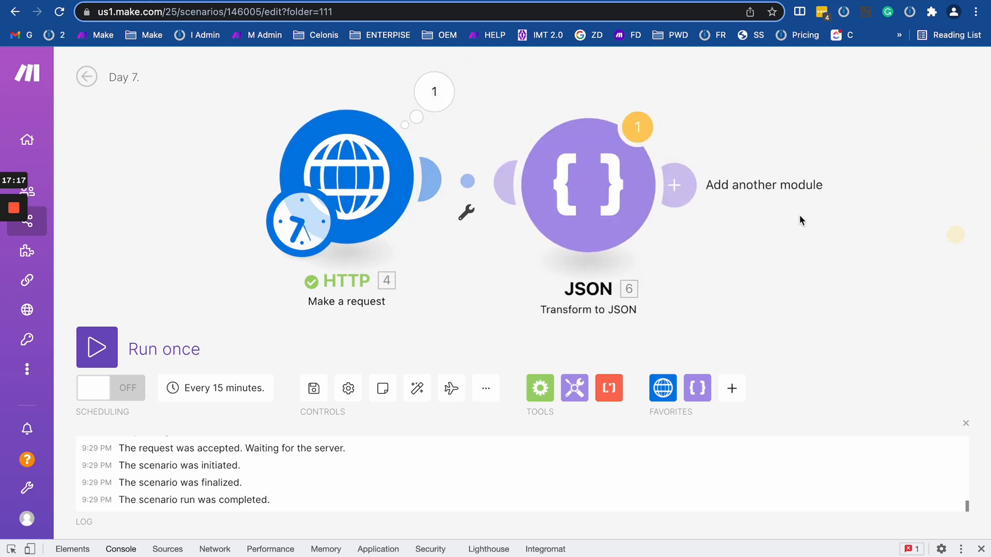
{"action": "left_click_drag", "start_coordinate": [601, 206], "coordinate": [688, 221]}
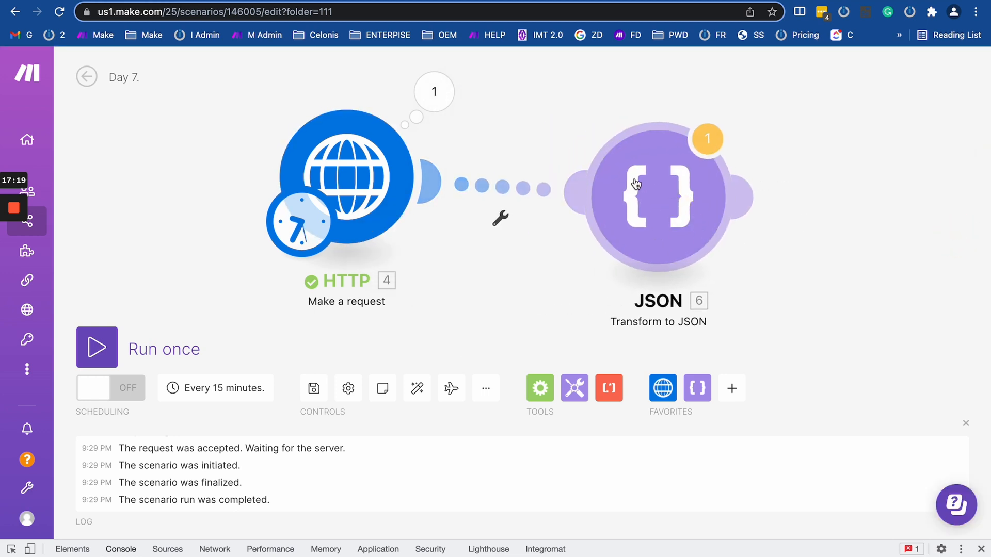
{"action": "left_click", "coordinate": [440, 93]}
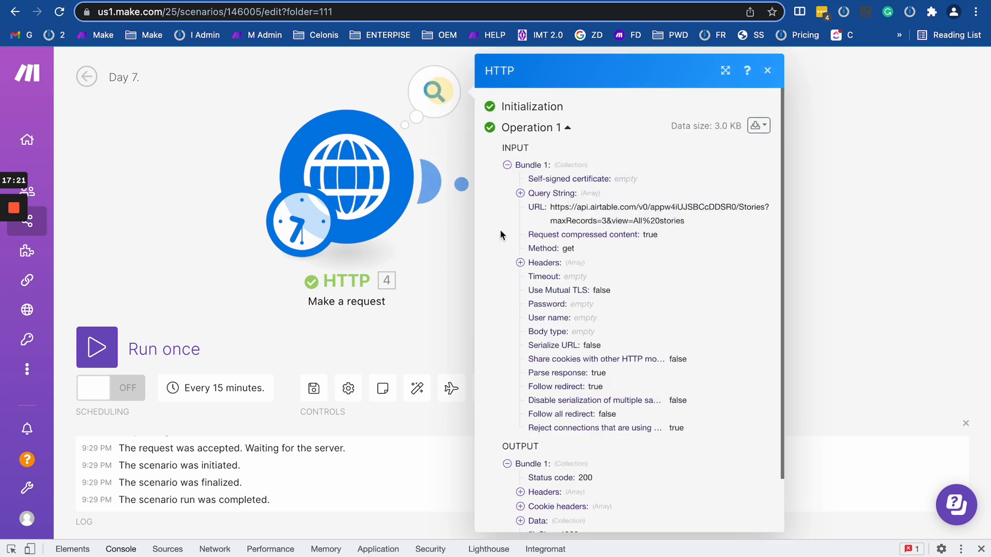
{"action": "scroll", "coordinate": [567, 309], "scroll_direction": "down", "scroll_amount": 3}
{"action": "left_click", "coordinate": [520, 460]}
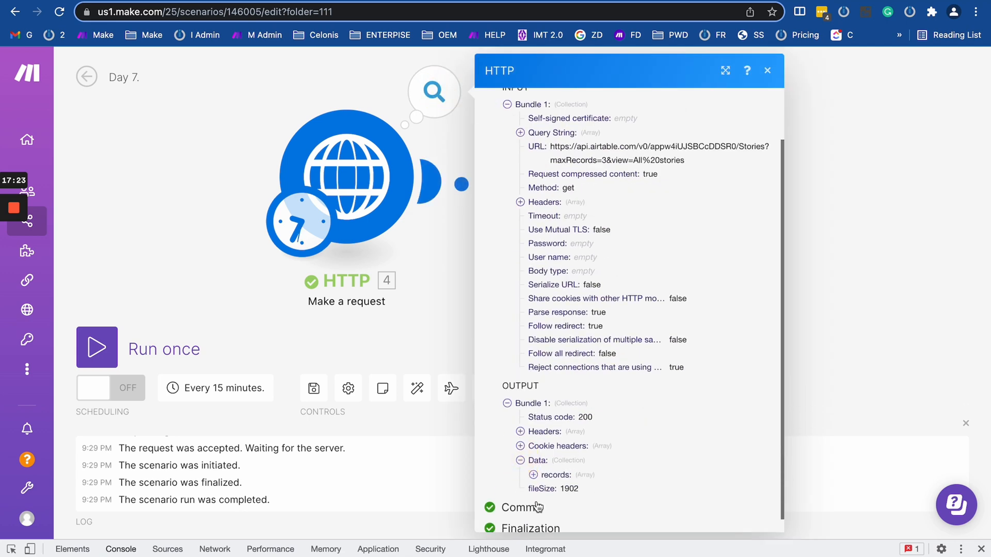
{"action": "left_click", "coordinate": [444, 280]}
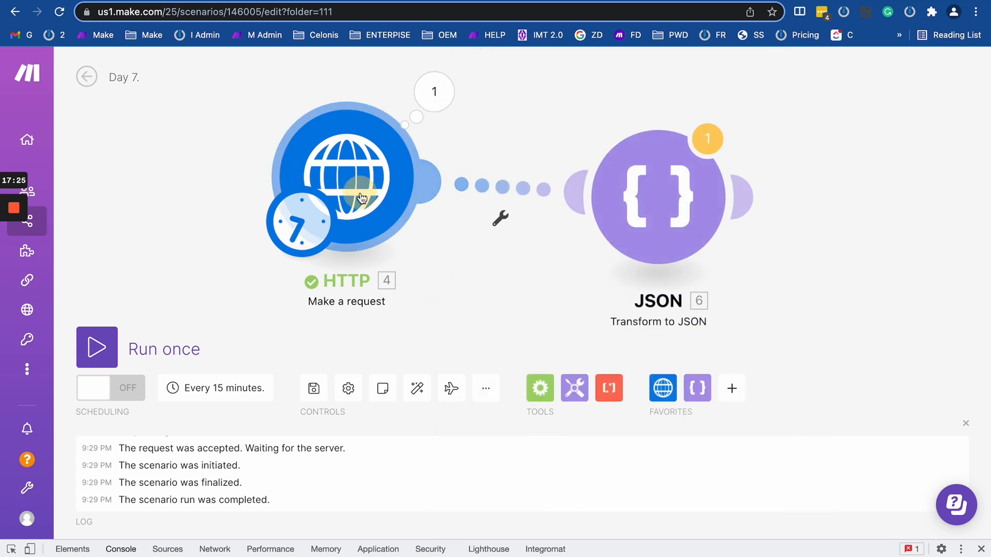
Review the HTTP module settings, then open the options for the HTTP-to-JSON link.
{"action": "left_click", "coordinate": [354, 170]}
{"action": "scroll", "coordinate": [499, 337], "scroll_direction": "down", "scroll_amount": 10}
{"action": "scroll", "coordinate": [515, 346], "scroll_direction": "up", "scroll_amount": 4}
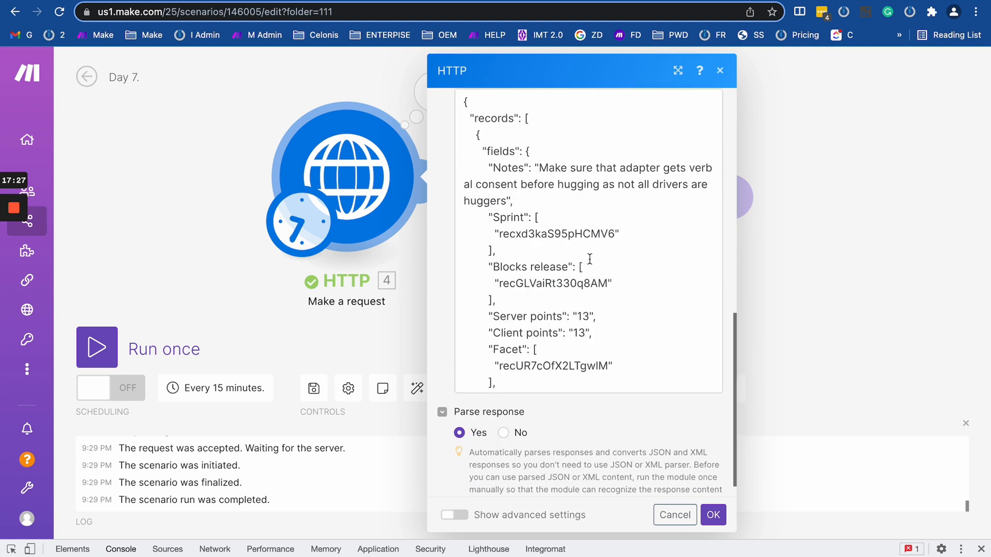
{"action": "scroll", "coordinate": [515, 346], "scroll_direction": "down", "scroll_amount": 5}
{"action": "scroll", "coordinate": [568, 387], "scroll_direction": "up", "scroll_amount": 4}
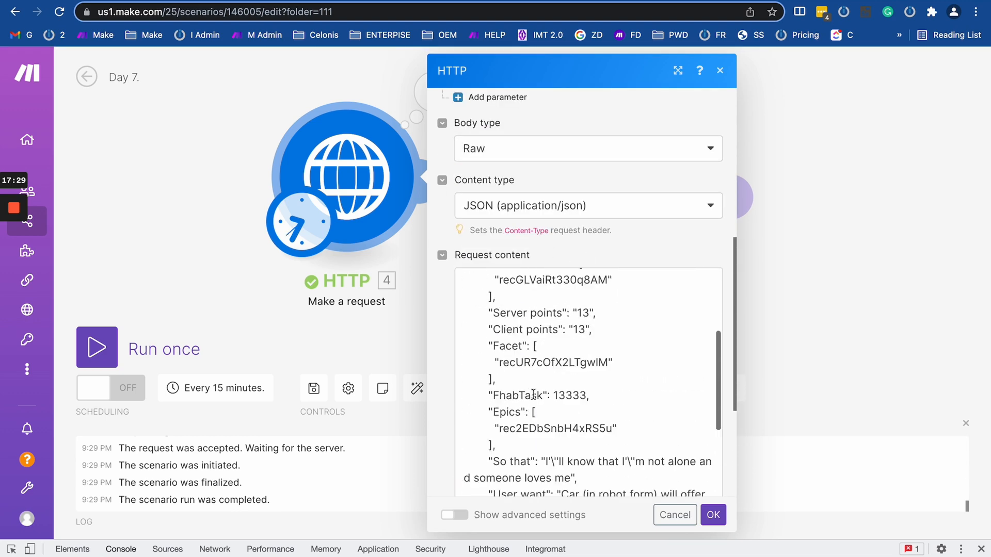
{"action": "left_click", "coordinate": [381, 320]}
{"action": "left_click", "coordinate": [473, 196]}
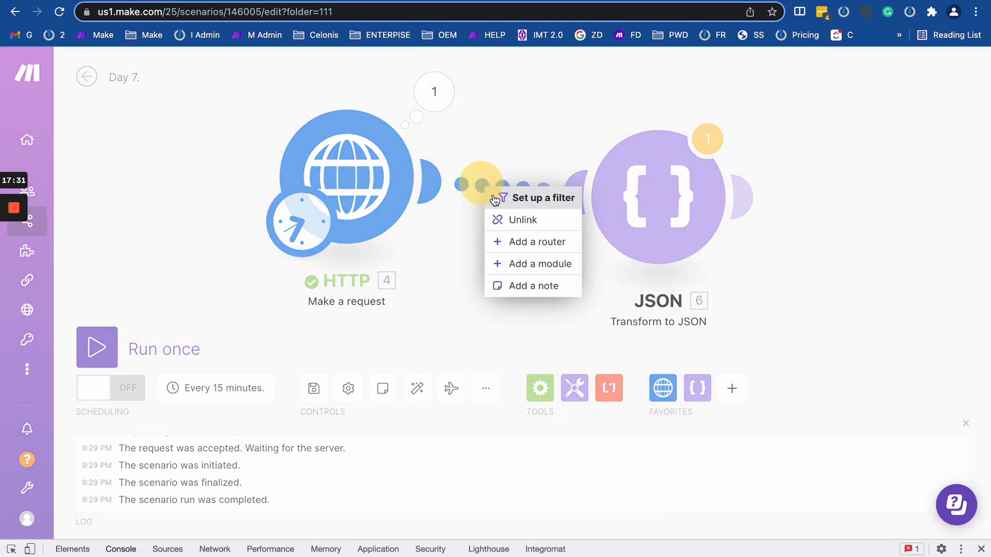
Unlink the JSON module, run the scenario once (HTTP returns 422), and reopen the HTTP settings.
{"action": "left_click", "coordinate": [511, 220]}
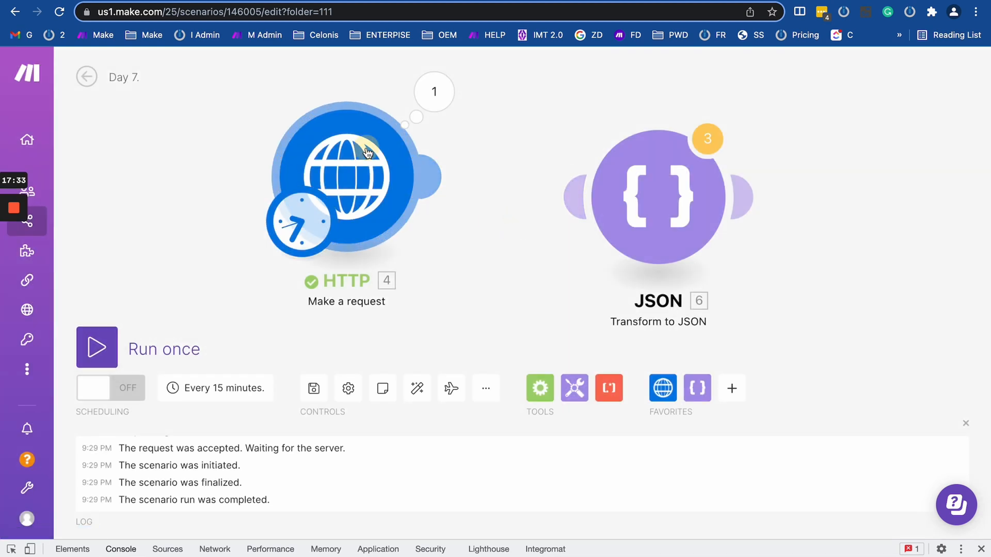
{"action": "left_click", "coordinate": [346, 175]}
{"action": "scroll", "coordinate": [498, 245], "scroll_direction": "down", "scroll_amount": 2}
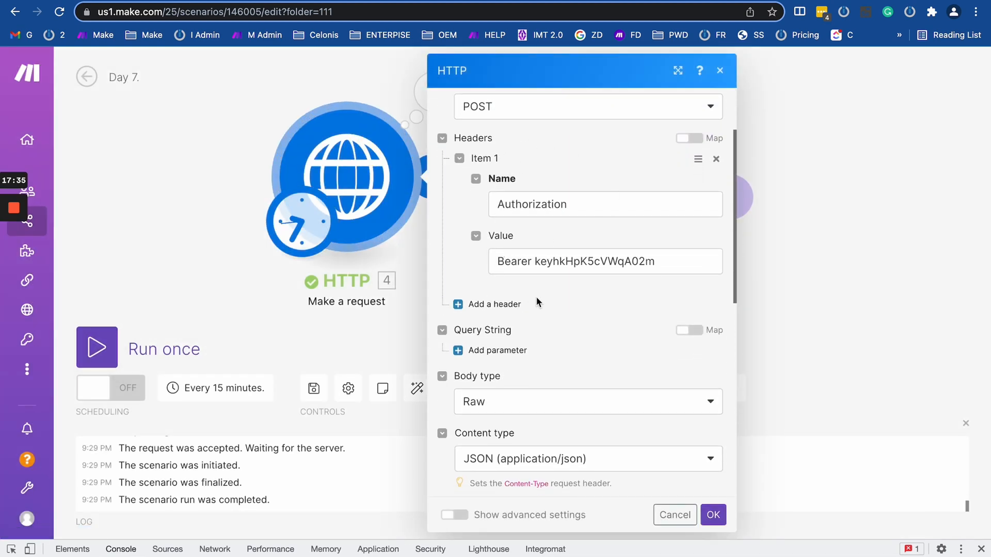
{"action": "scroll", "coordinate": [535, 296], "scroll_direction": "down", "scroll_amount": 10}
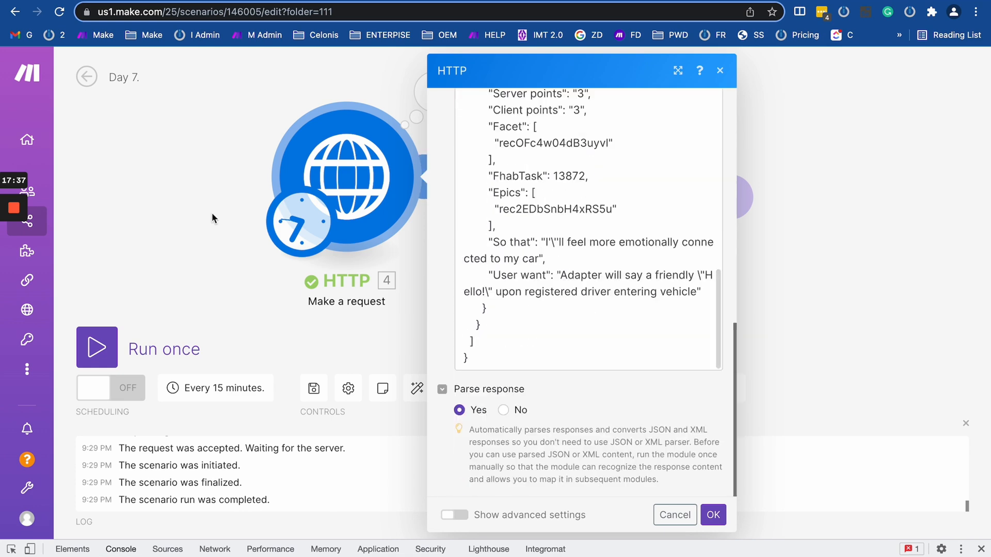
{"action": "left_click", "coordinate": [97, 347]}
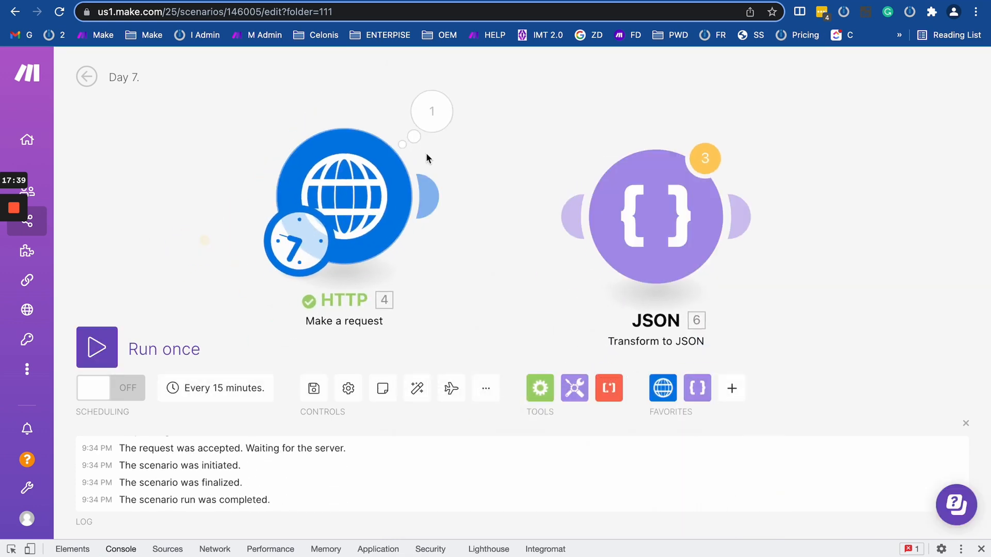
{"action": "left_click", "coordinate": [431, 112]}
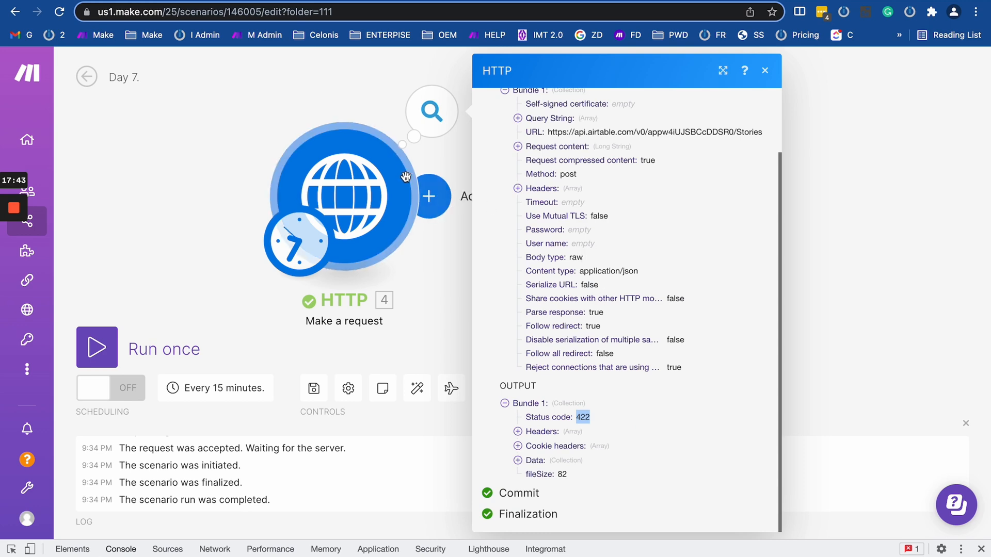
{"action": "left_click", "coordinate": [392, 207]}
{"action": "scroll", "coordinate": [523, 320], "scroll_direction": "down", "scroll_amount": 10}
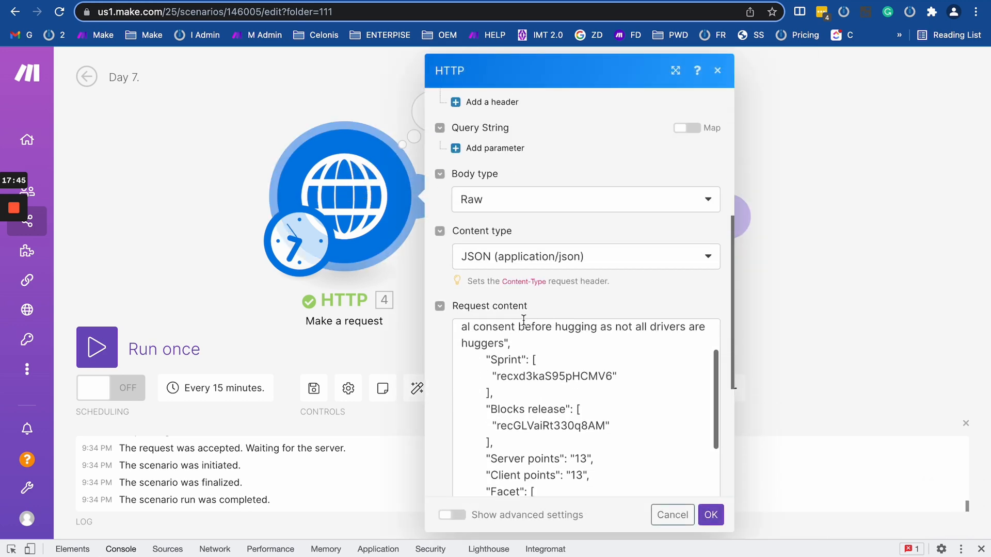
Inspect the escaped apostrophes in the request JSON's So that value, such as I'll.
{"action": "scroll", "coordinate": [523, 320], "scroll_direction": "down", "scroll_amount": 2}
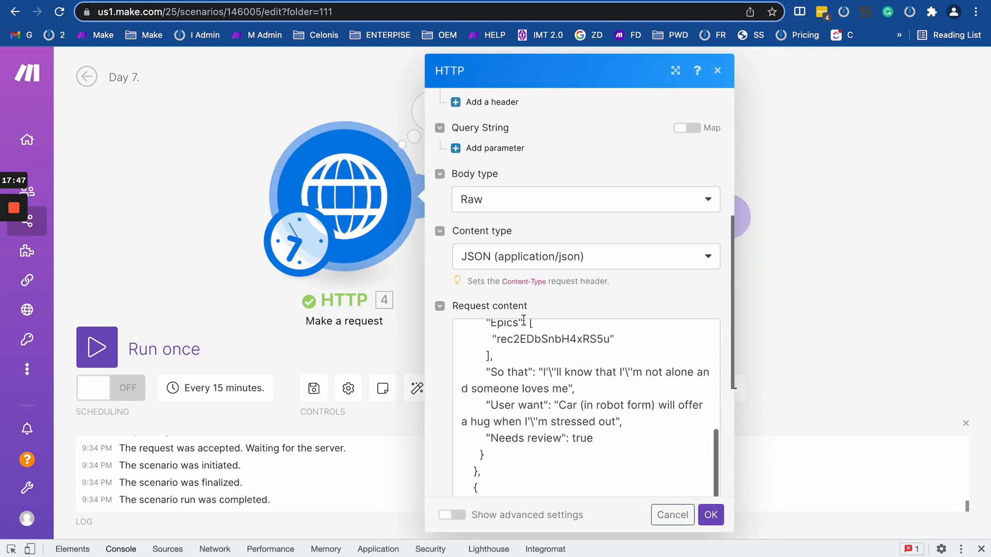
{"action": "left_click", "coordinate": [566, 377]}
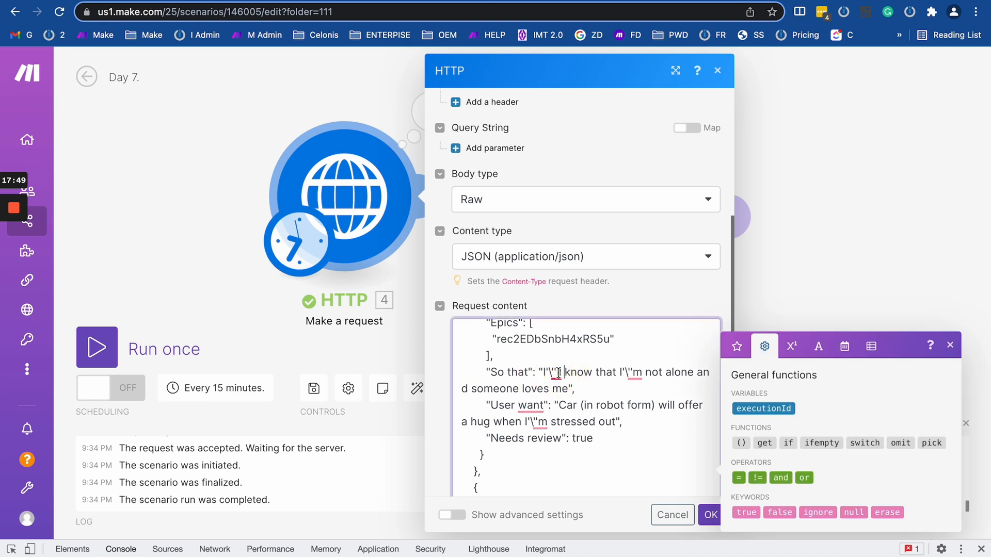
{"action": "scroll", "coordinate": [563, 403], "scroll_direction": "down", "scroll_amount": 3}
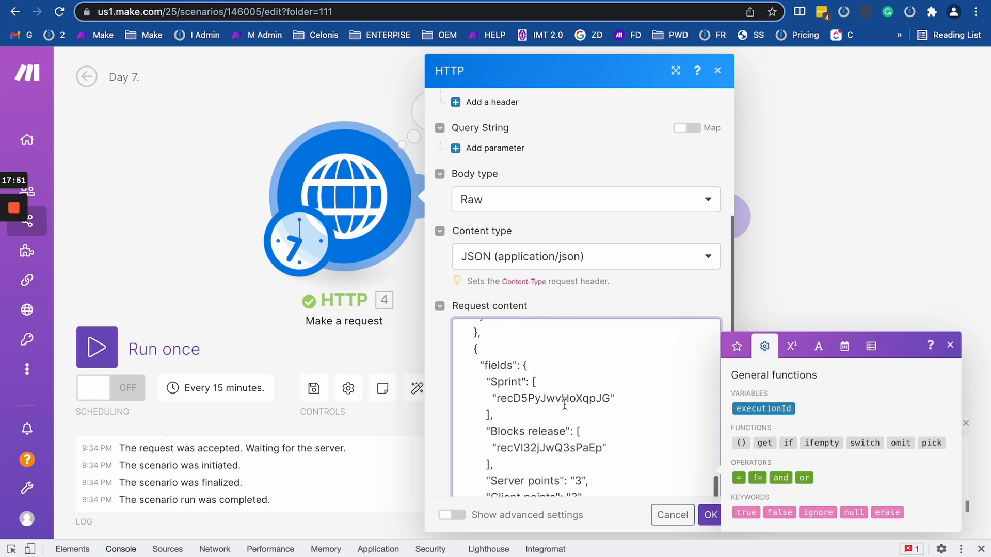
{"action": "scroll", "coordinate": [564, 404], "scroll_direction": "up", "scroll_amount": 3}
{"action": "left_click", "coordinate": [552, 388]}
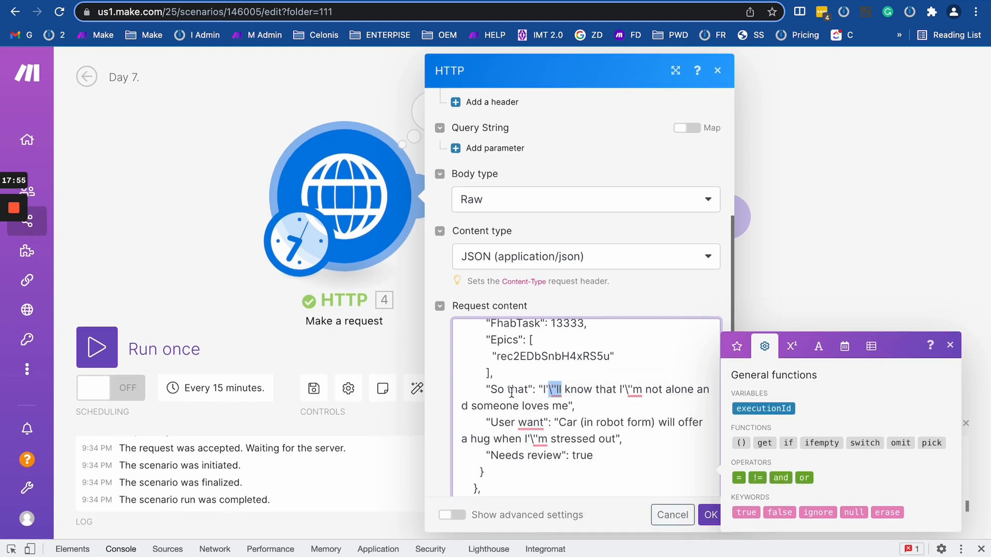
{"action": "scroll", "coordinate": [511, 392], "scroll_direction": "down", "scroll_amount": 10}
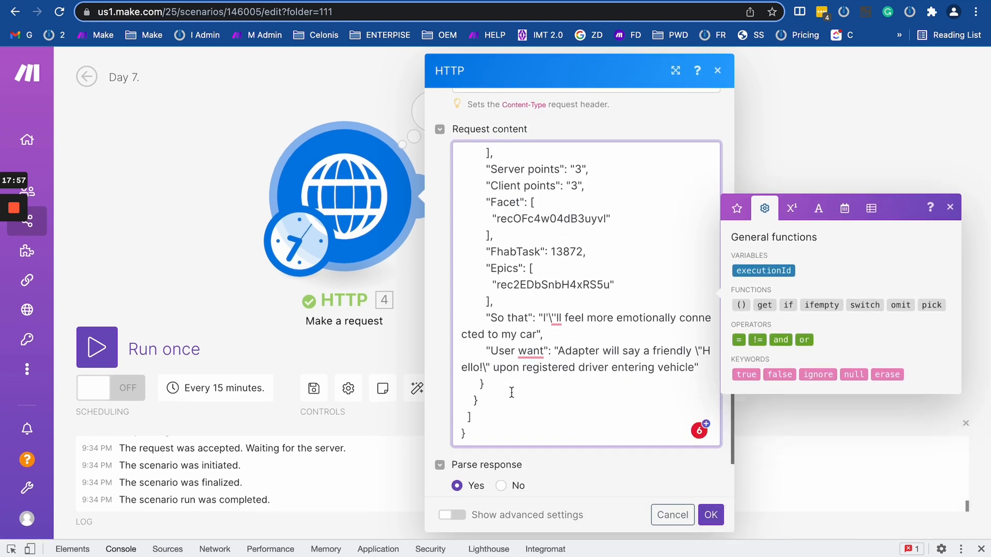
{"action": "scroll", "coordinate": [566, 378], "scroll_direction": "up", "scroll_amount": 10}
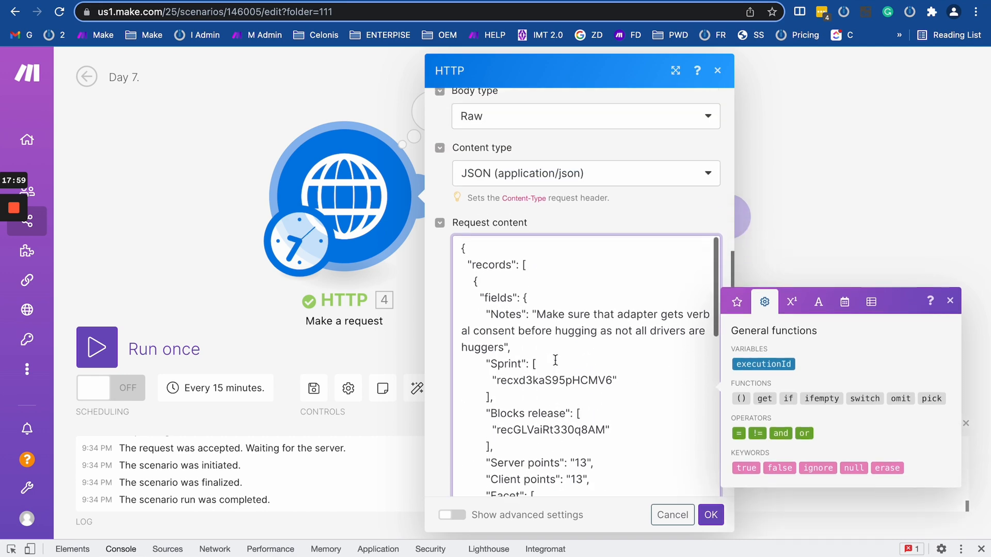
Select all the request JSON and open a new browser tab.
{"action": "left_click", "coordinate": [493, 316]}
{"action": "key", "text": "super+a"}
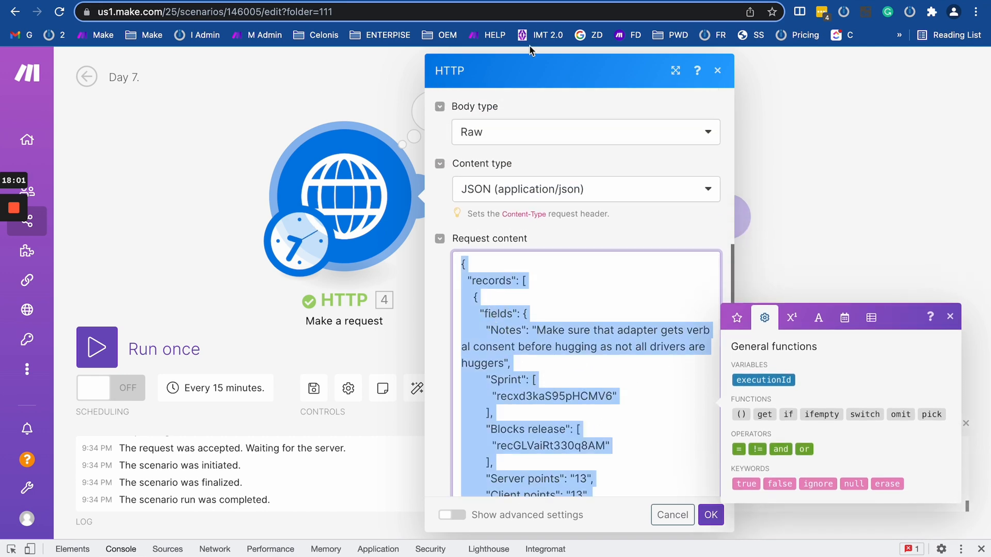
{"action": "key", "text": "super+t"}
{"action": "left_click", "coordinate": [449, 13]}
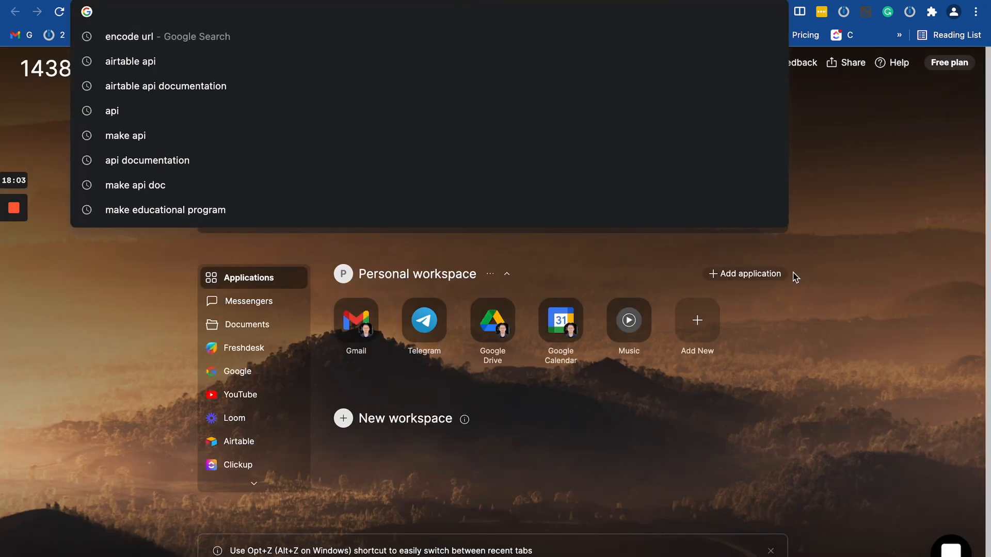
Load JSONLint, paste the request JSON, and validate it.
{"action": "left_click", "coordinate": [854, 206]}
{"action": "left_click", "coordinate": [339, 17]}
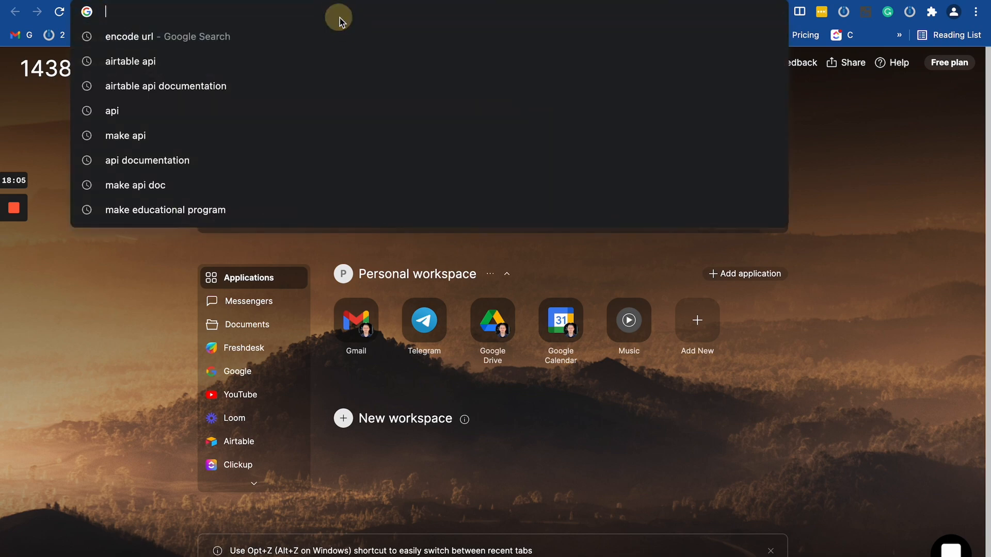
{"action": "type", "text": "json"}
{"action": "key", "text": "Return"}
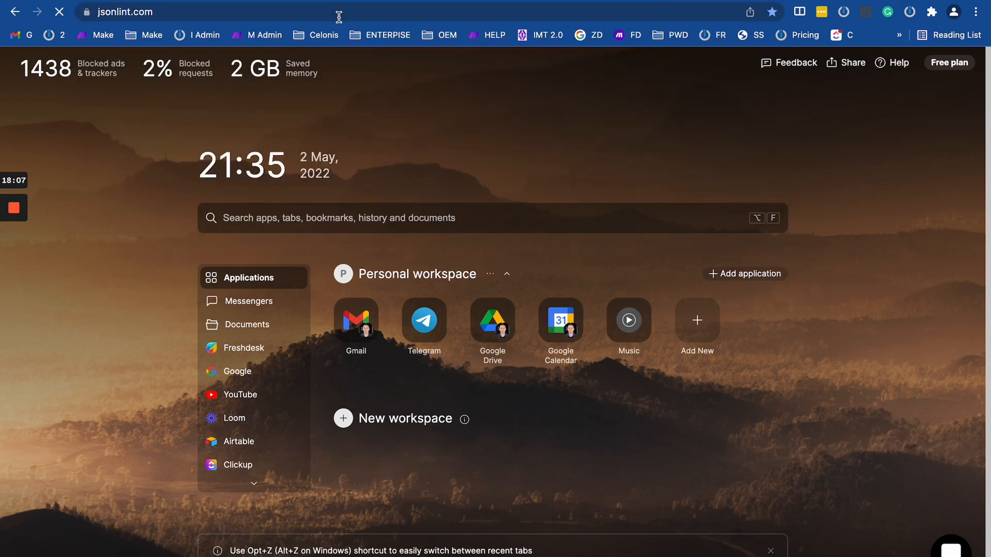
{"action": "key", "text": "super+v"}
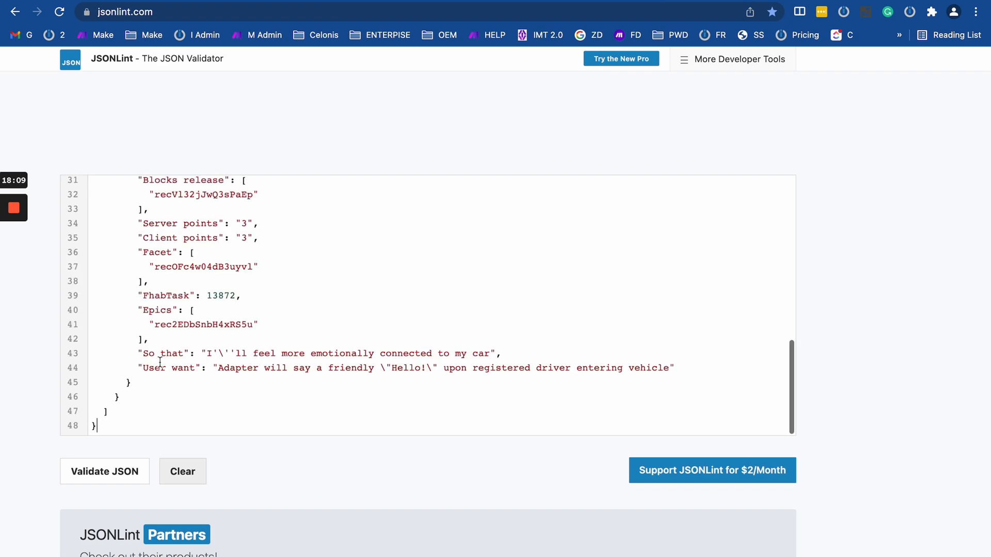
{"action": "left_click", "coordinate": [90, 477]}
{"action": "scroll", "coordinate": [319, 365], "scroll_direction": "down", "scroll_amount": 5}
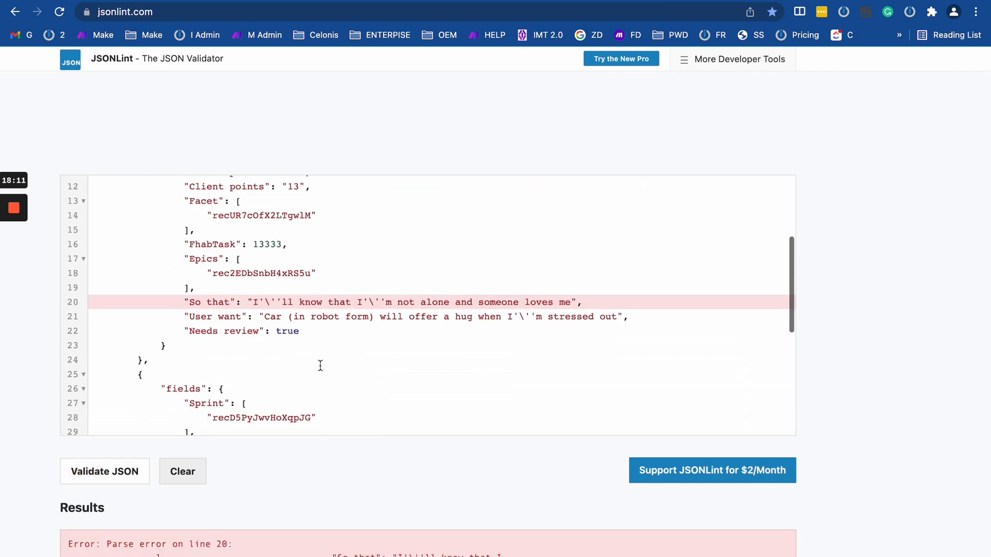
{"action": "scroll", "coordinate": [320, 365], "scroll_direction": "up", "scroll_amount": 3}
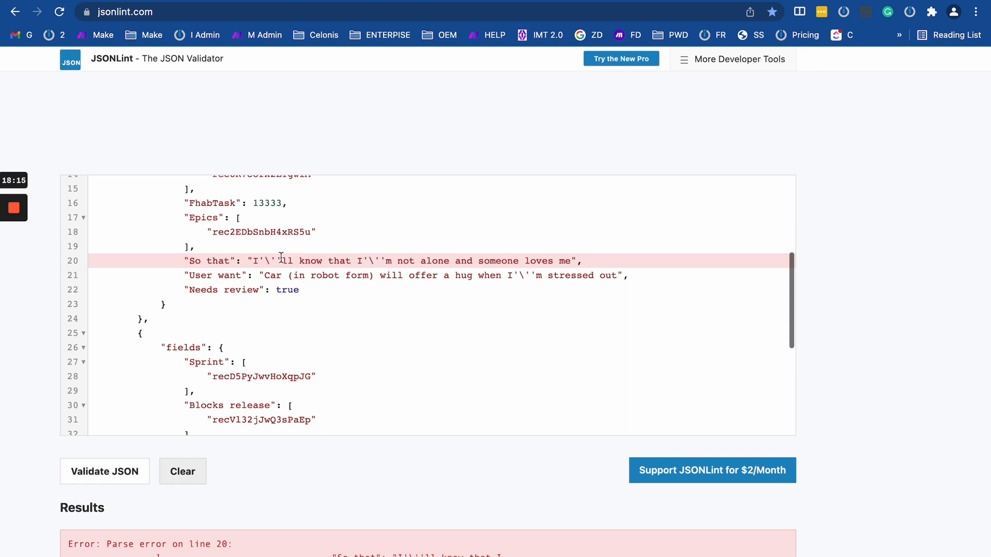
Try an extra backslash in line 20's I'll, re-validate, then remove it.
{"action": "left_click", "coordinate": [254, 260]}
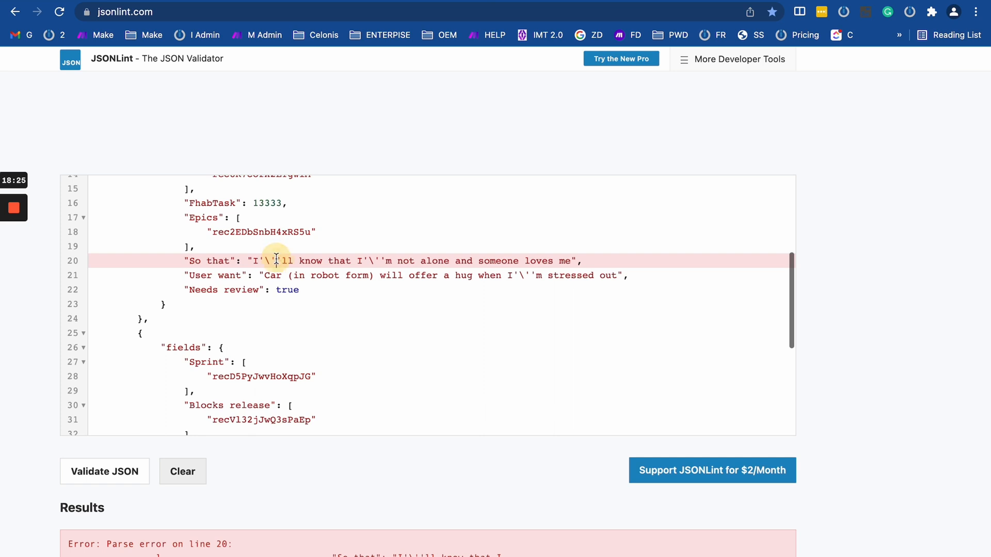
{"action": "left_click", "coordinate": [258, 260]}
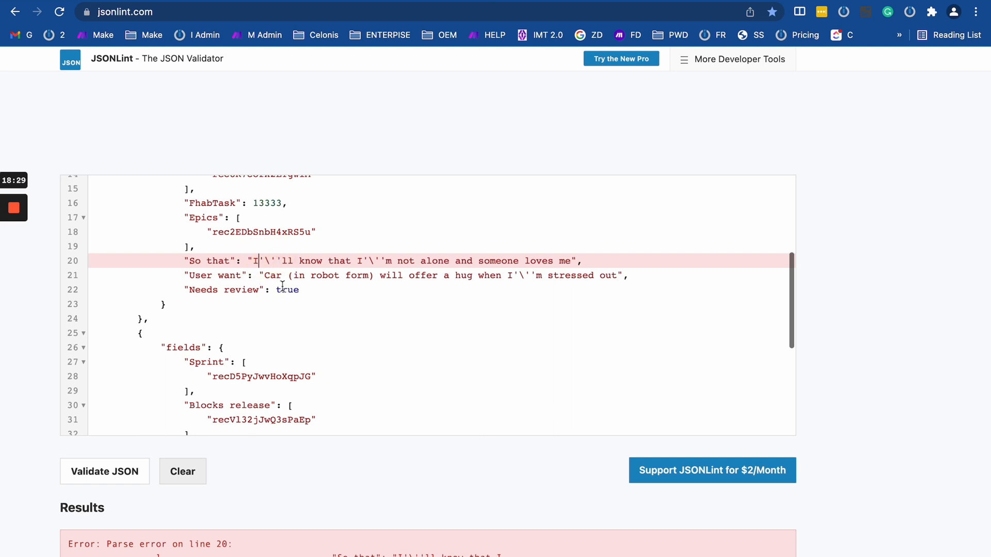
{"action": "type", "text": "\\"}
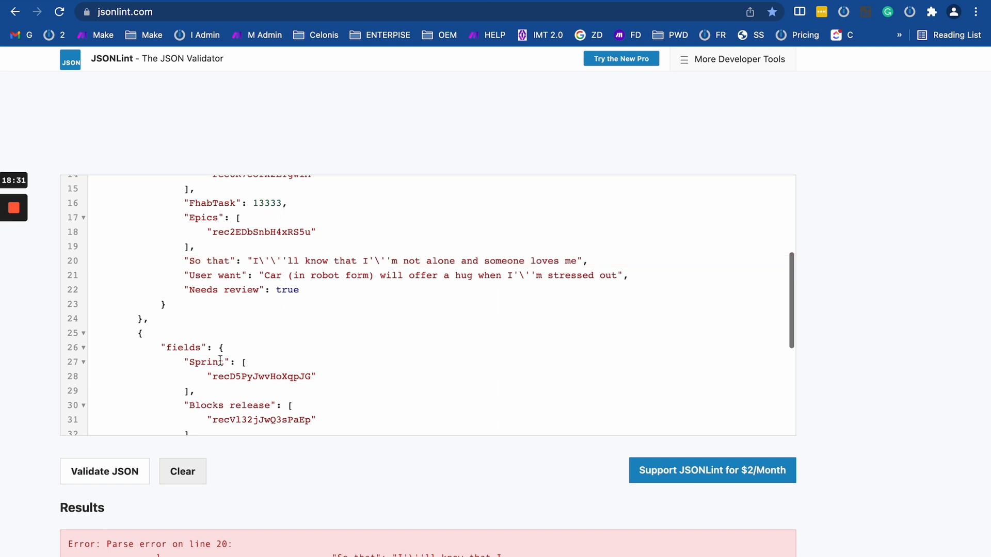
{"action": "left_click", "coordinate": [128, 470]}
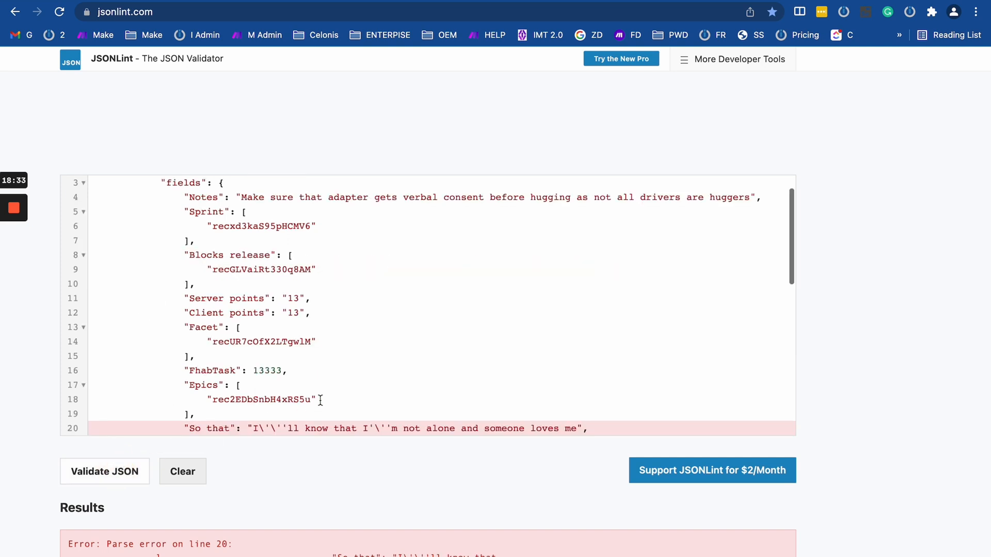
{"action": "scroll", "coordinate": [318, 400], "scroll_direction": "down", "scroll_amount": 2}
{"action": "left_click", "coordinate": [265, 368]}
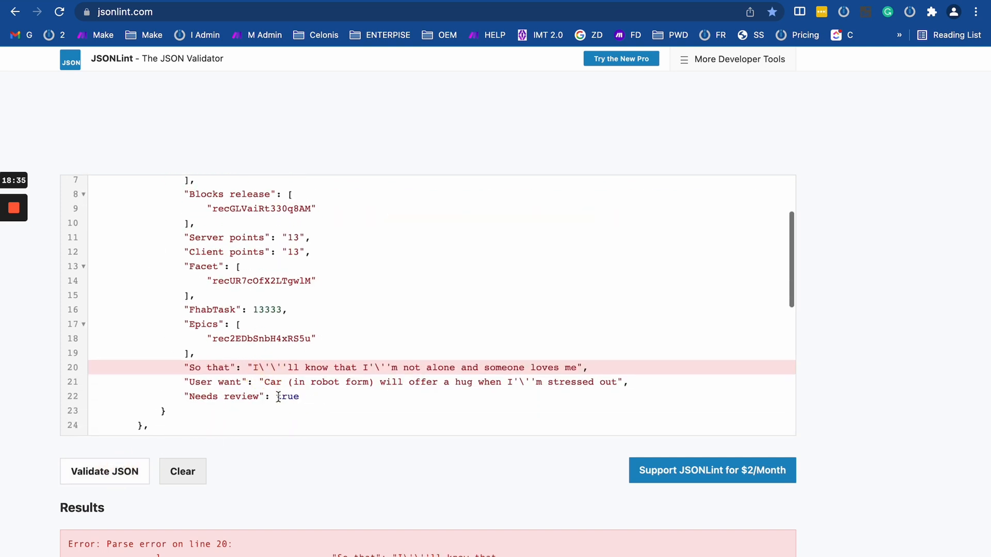
{"action": "key", "text": "BackSpace"}
Replace line 20's escaped apostrophes with plain ones so it reads I'll and I'm, and re-validate.
{"action": "scroll", "coordinate": [333, 334], "scroll_direction": "down", "scroll_amount": 3}
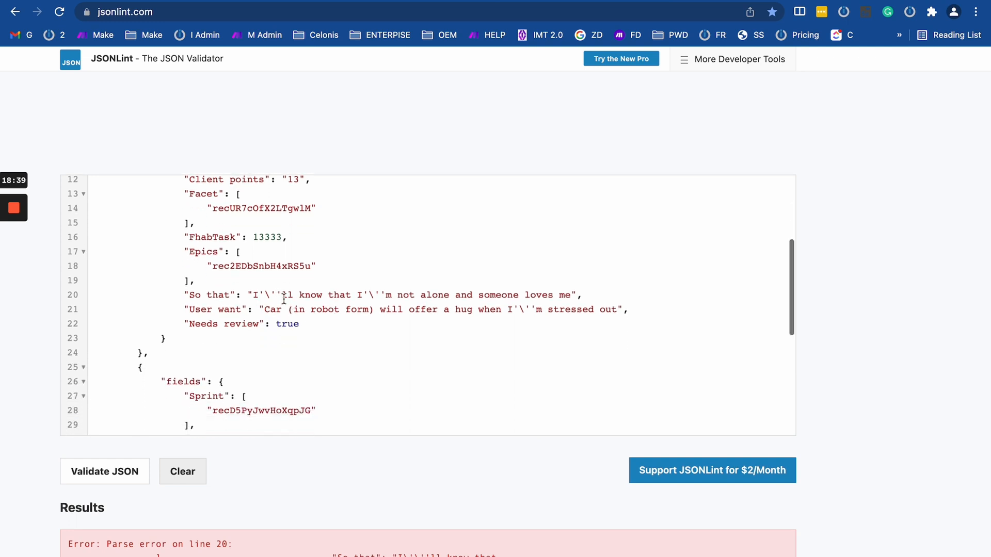
{"action": "left_click_drag", "start_coordinate": [282, 295], "coordinate": [257, 295]}
{"action": "type", "text": "'"}
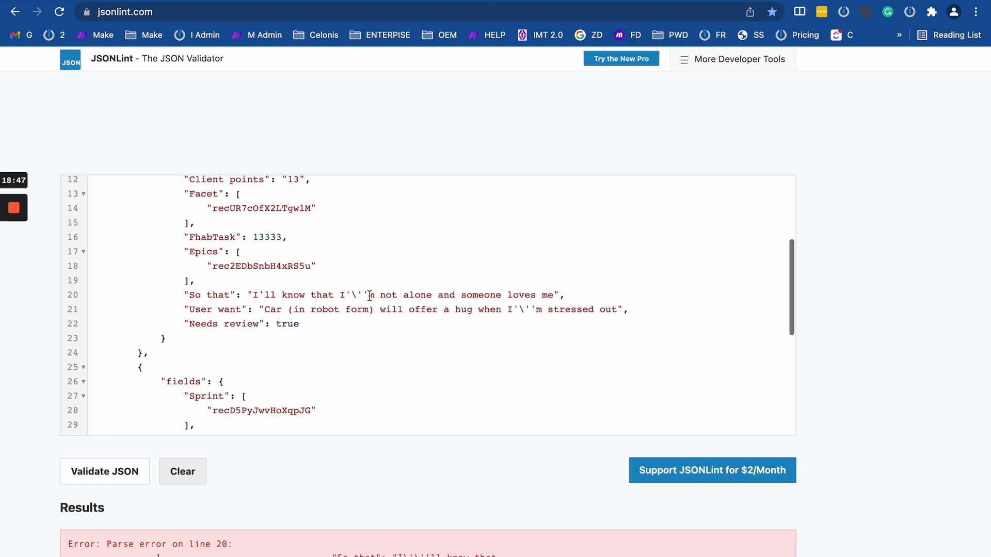
{"action": "left_click_drag", "start_coordinate": [365, 292], "coordinate": [349, 290]}
{"action": "key", "text": "BackSpace"}
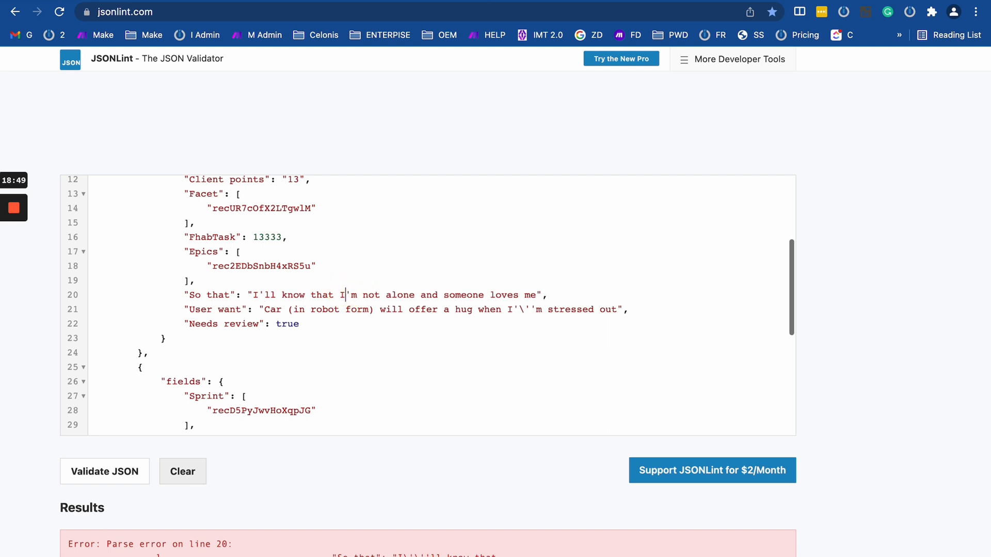
{"action": "left_click", "coordinate": [127, 469]}
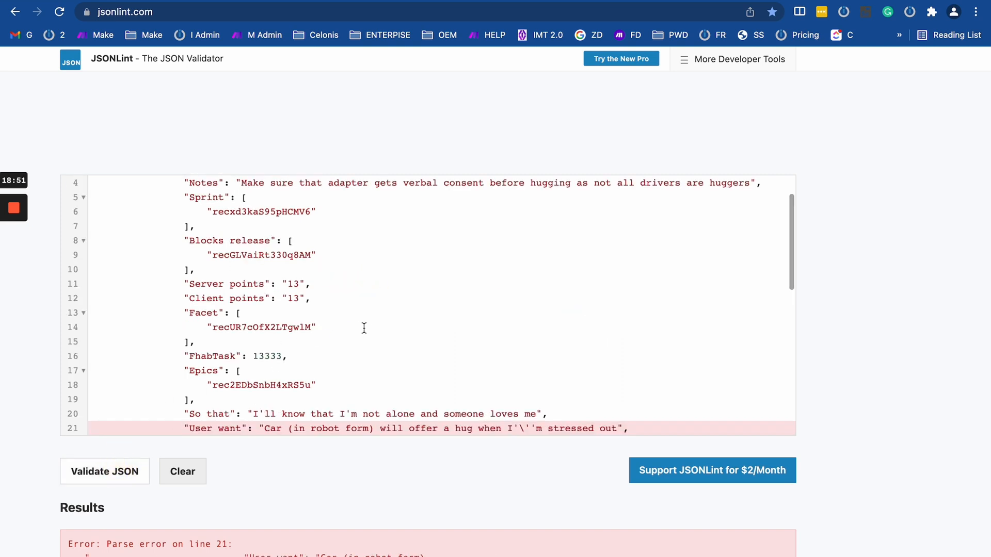
Replace the escaped apostrophe in I'm on line 21 and revalidate the JSON.
{"action": "scroll", "coordinate": [362, 327], "scroll_direction": "down", "scroll_amount": 3}
{"action": "left_click_drag", "start_coordinate": [490, 238], "coordinate": [161, 237]}
{"action": "left_click", "coordinate": [289, 265]}
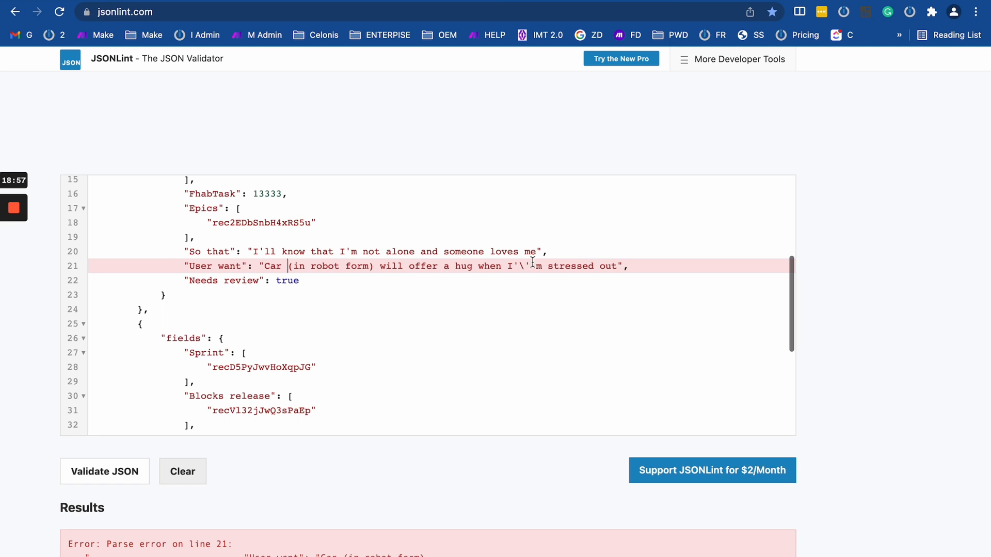
{"action": "left_click_drag", "start_coordinate": [535, 265], "coordinate": [514, 264]}
{"action": "type", "text": "'"}
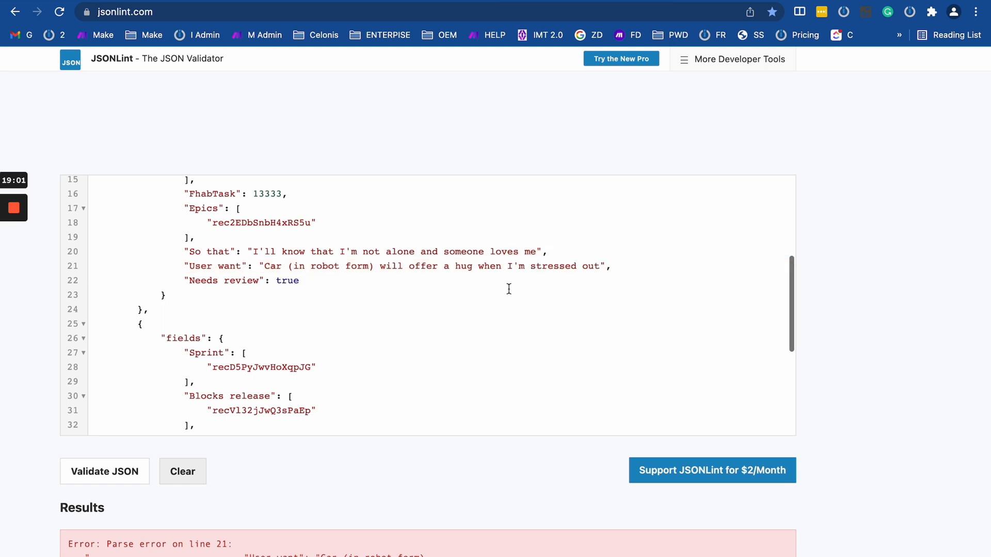
{"action": "left_click", "coordinate": [124, 470]}
Remove the extra escape in I'll on line 42 so JSONLint reports Valid JSON.
{"action": "scroll", "coordinate": [277, 361], "scroll_direction": "down", "scroll_amount": 3}
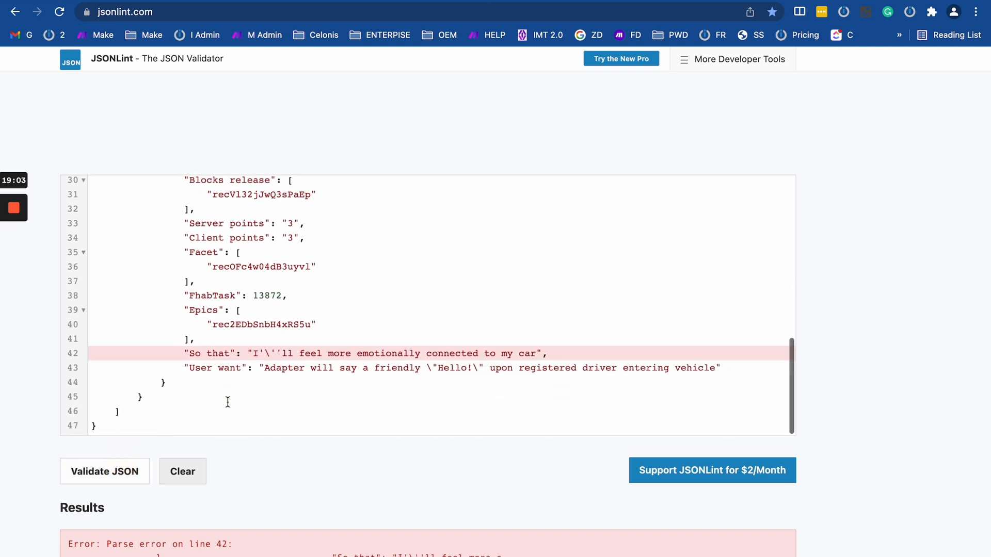
{"action": "left_click_drag", "start_coordinate": [276, 356], "coordinate": [258, 355]}
{"action": "key", "text": "BackSpace"}
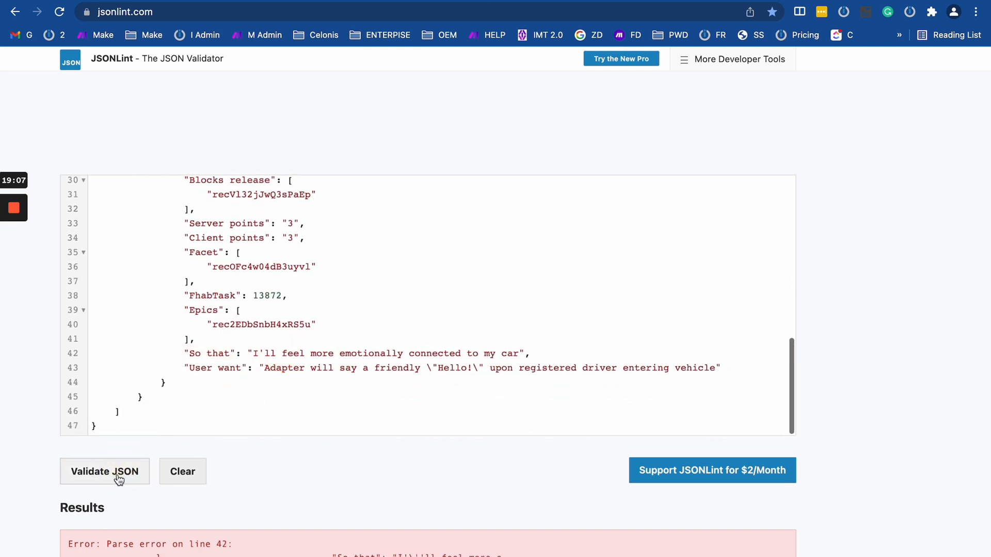
{"action": "left_click", "coordinate": [85, 473]}
Select the entire corrected JSON, then return to the Airtable API docs.
{"action": "scroll", "coordinate": [416, 361], "scroll_direction": "down", "scroll_amount": 10}
{"action": "scroll", "coordinate": [416, 358], "scroll_direction": "up", "scroll_amount": 10}
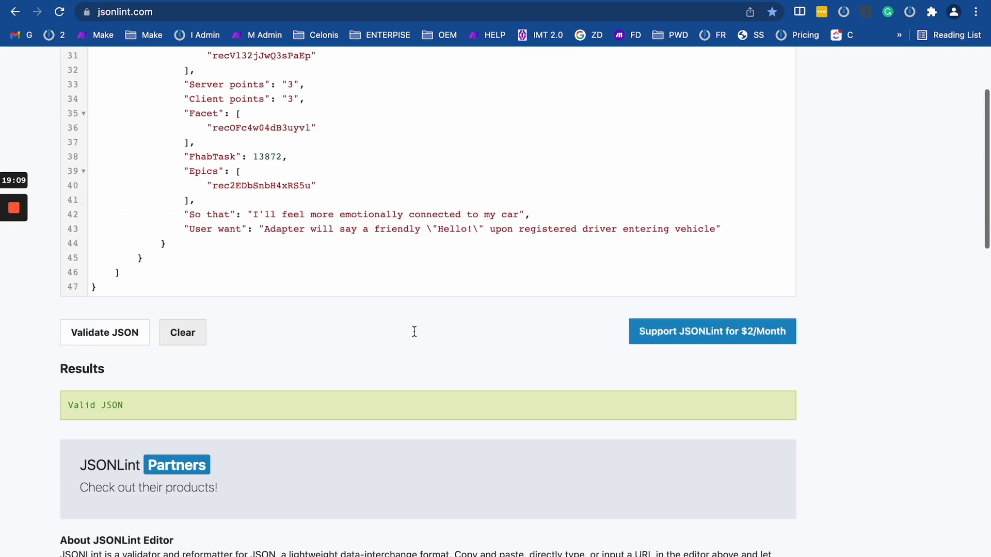
{"action": "left_click_drag", "start_coordinate": [414, 315], "coordinate": [489, 316]}
{"action": "left_click", "coordinate": [256, 347]}
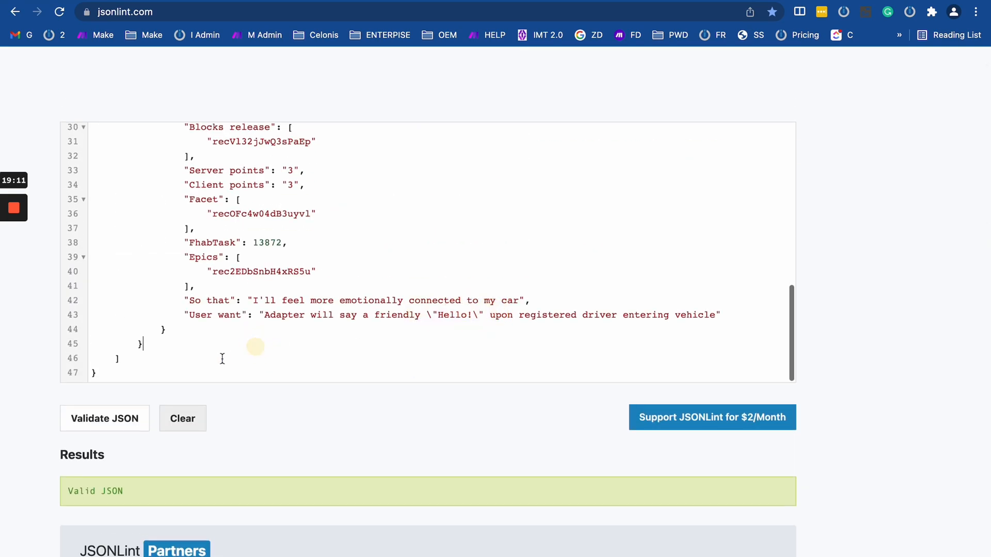
{"action": "double_click", "coordinate": [435, 311]}
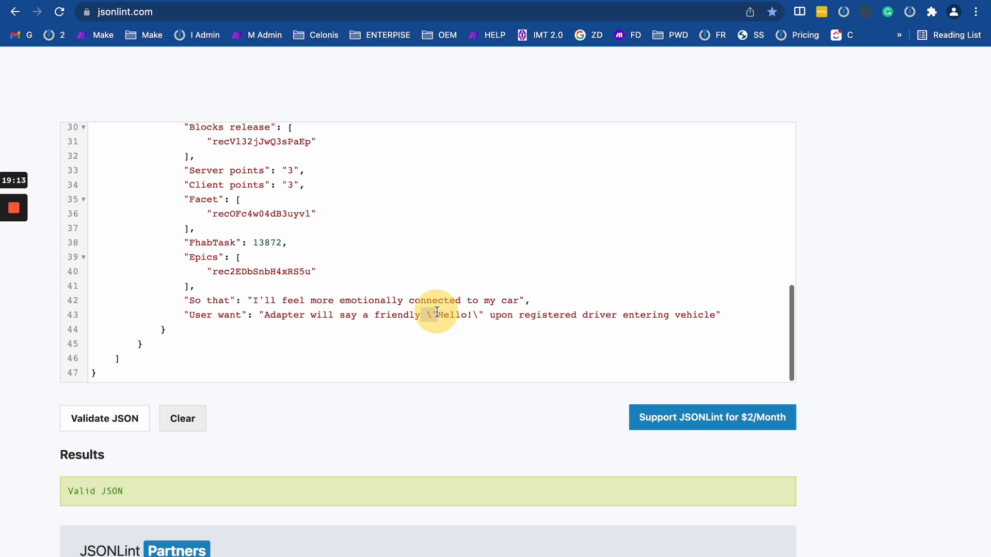
{"action": "left_click", "coordinate": [211, 371]}
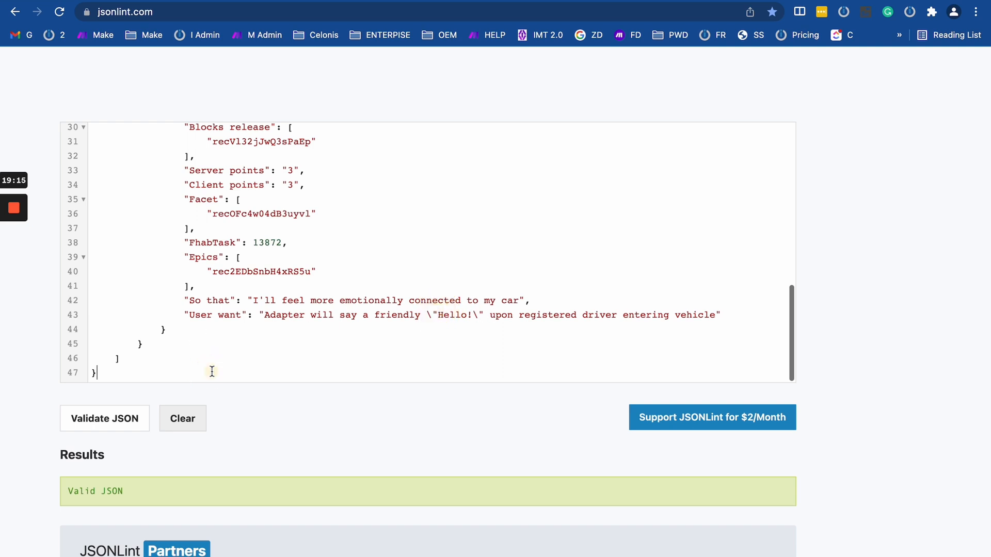
{"action": "key", "text": "super+a"}
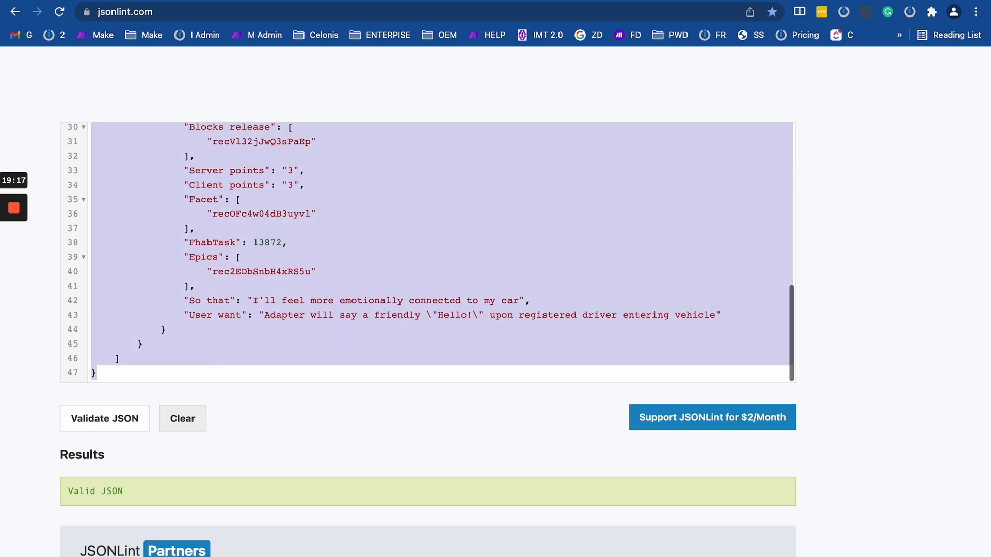
{"action": "left_click", "coordinate": [216, 1]}
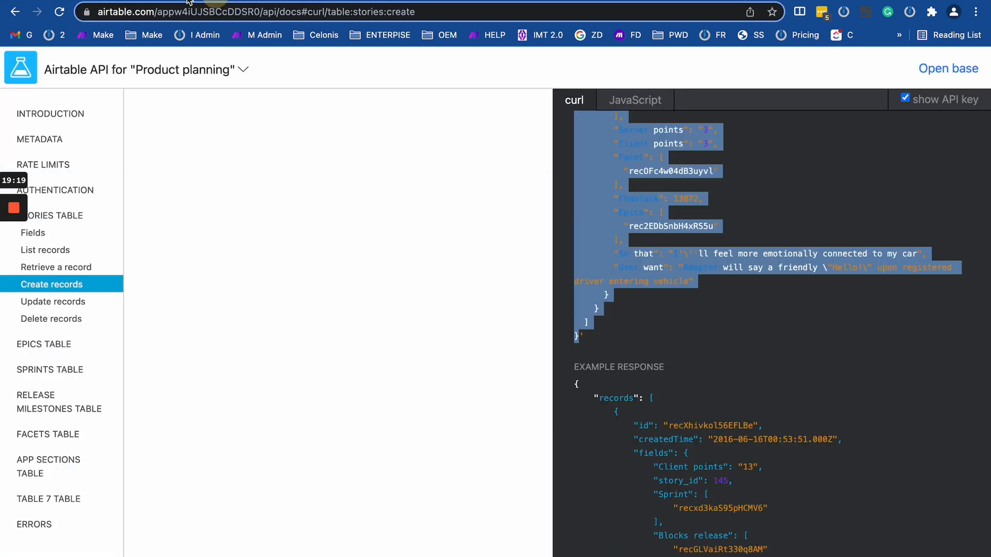
Paste the earlier copied story JSON into the HTTP module's request content and save.
{"action": "left_click", "coordinate": [188, 1]}
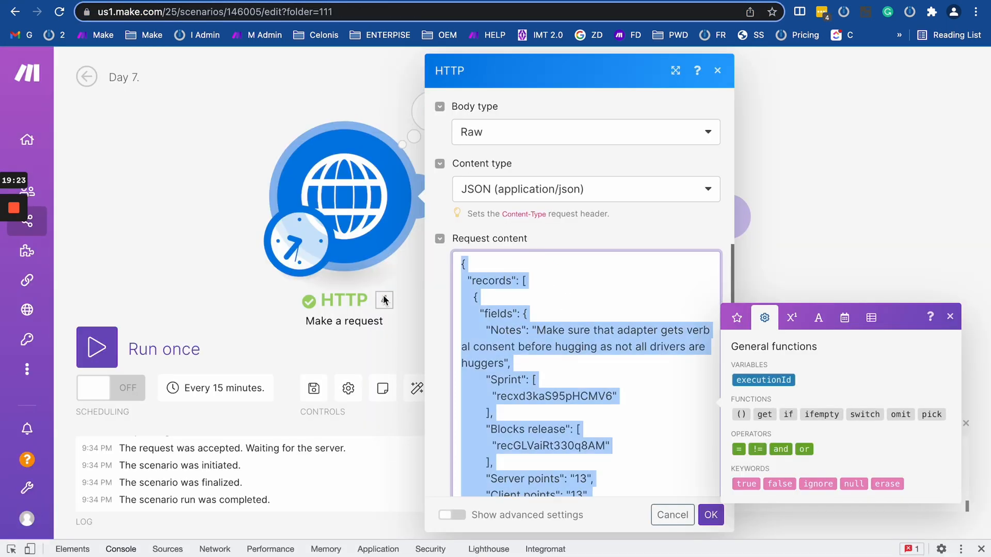
{"action": "key", "text": "super+shift+v"}
{"action": "key", "text": "Right"}
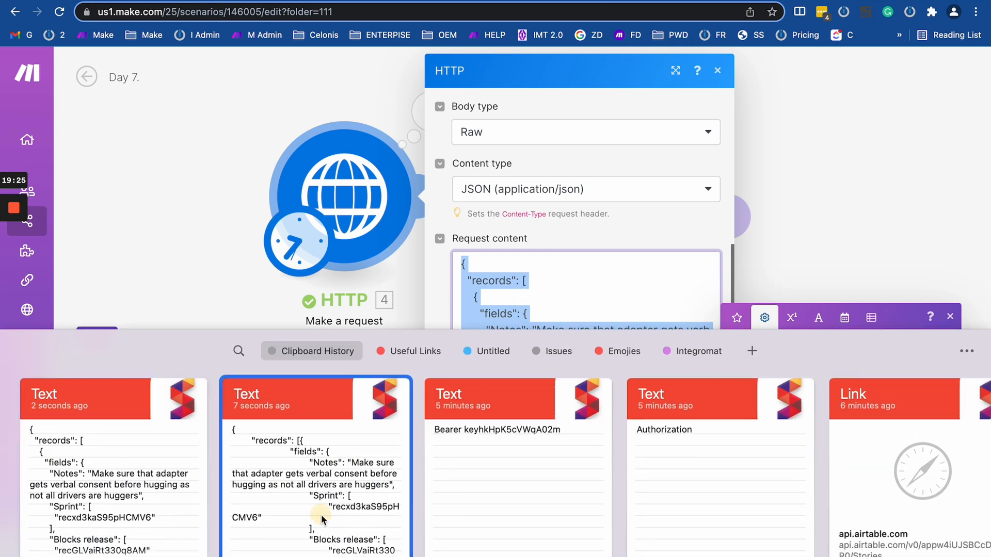
{"action": "key", "text": "Return"}
{"action": "left_click", "coordinate": [712, 515]}
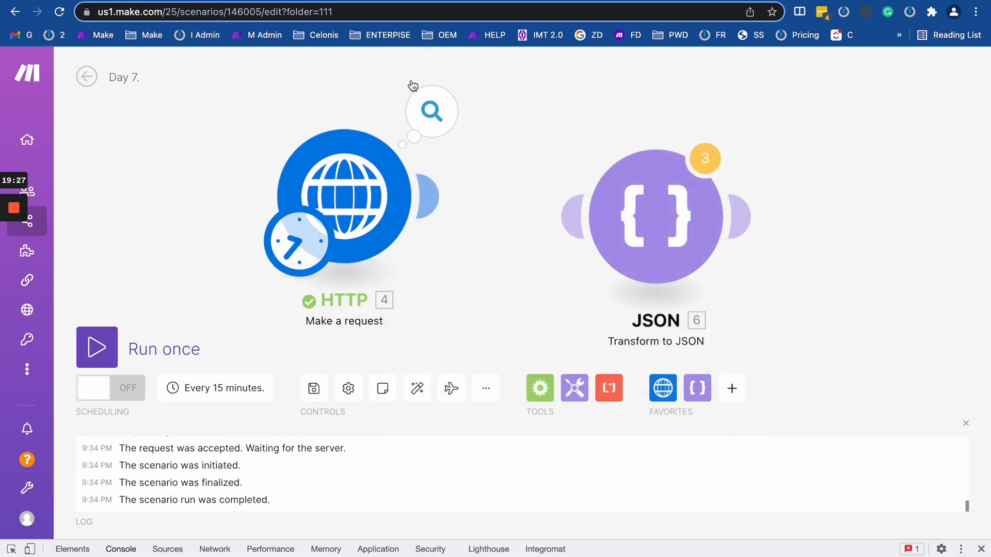
Review the HTTP module's advanced request settings and the last run's input and output details.
{"action": "left_click", "coordinate": [368, 174]}
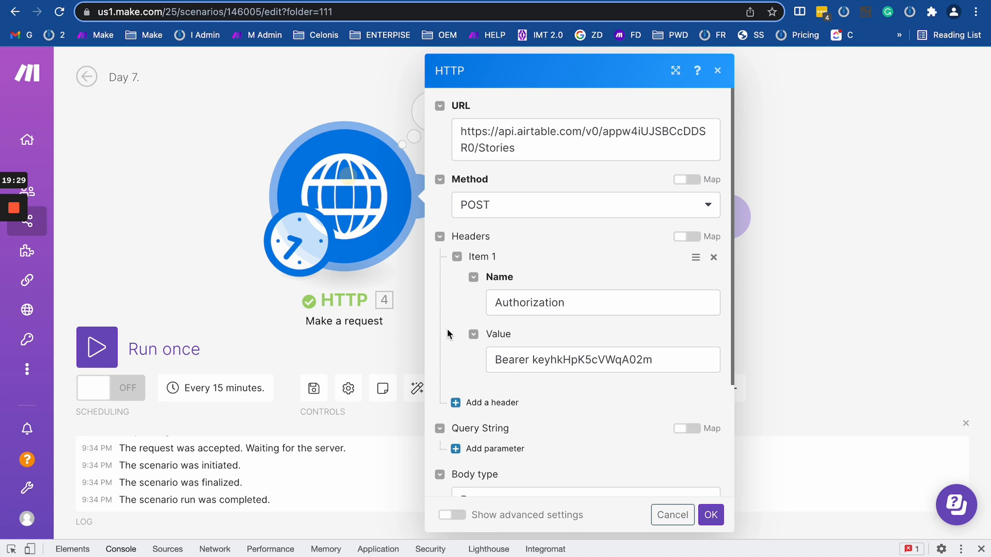
{"action": "left_click", "coordinate": [452, 515]}
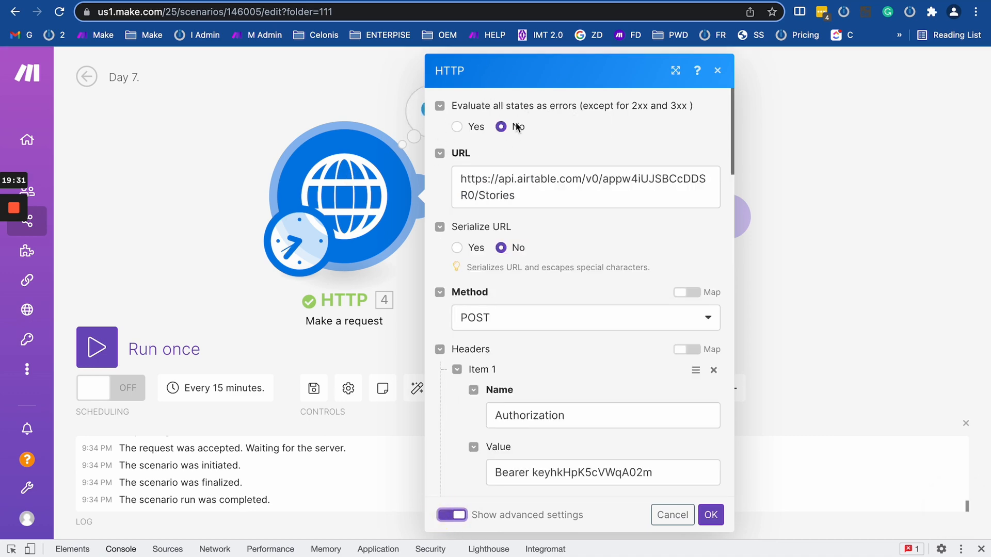
{"action": "left_click", "coordinate": [415, 106]}
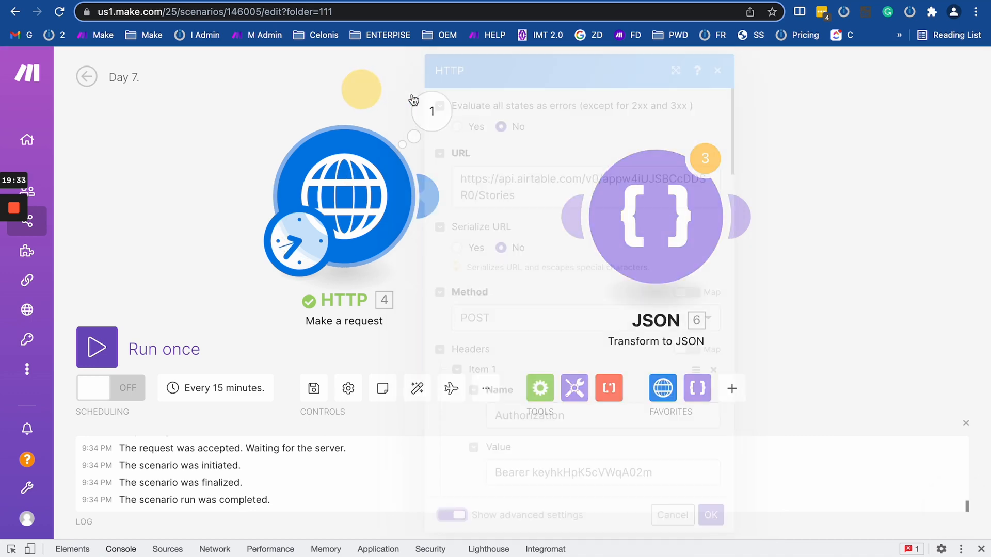
{"action": "scroll", "coordinate": [591, 371], "scroll_direction": "down", "scroll_amount": 2}
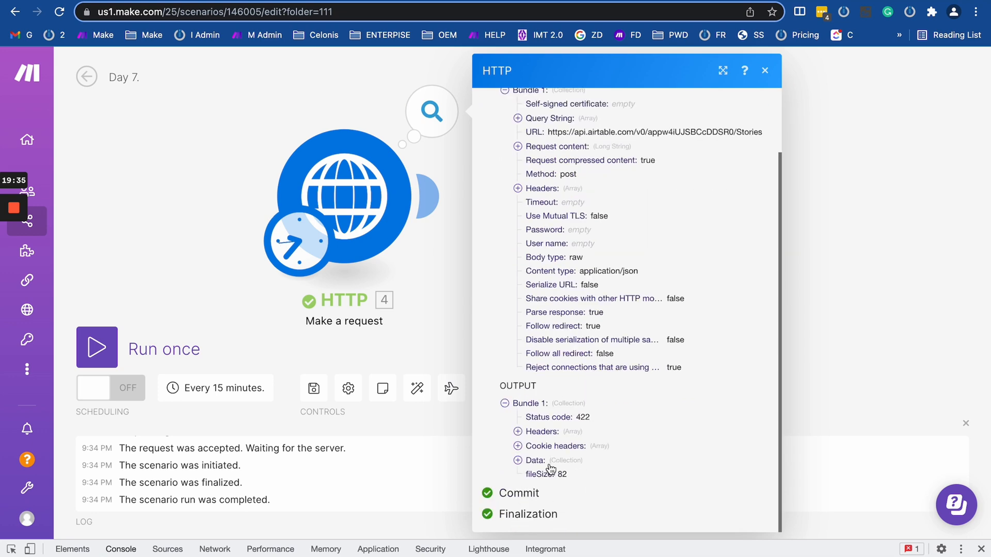
{"action": "left_click_drag", "start_coordinate": [616, 416], "coordinate": [651, 471]}
Check the I'll text in the request JSON, close the settings, and run the scenario once.
{"action": "left_click", "coordinate": [356, 186]}
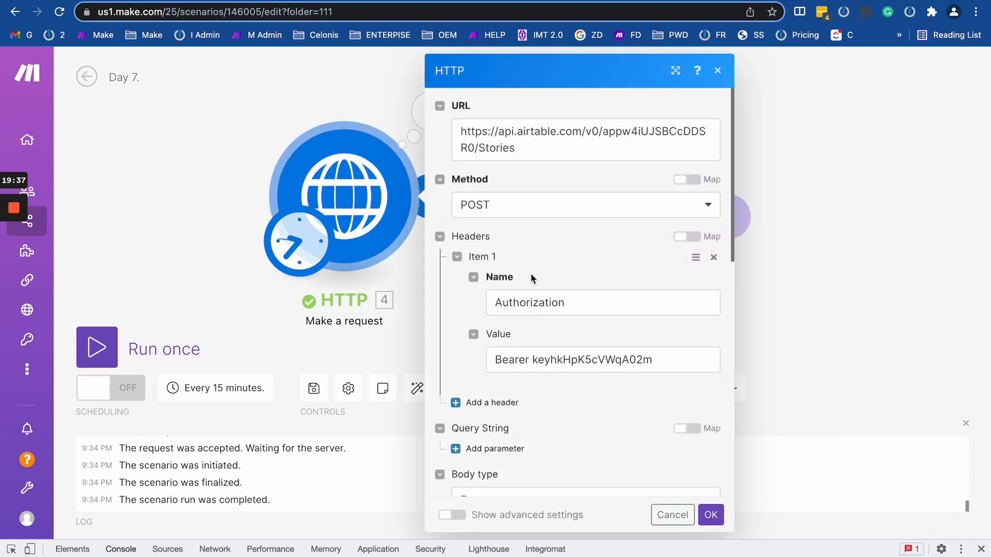
{"action": "scroll", "coordinate": [532, 286], "scroll_direction": "down", "scroll_amount": 5}
{"action": "scroll", "coordinate": [532, 287], "scroll_direction": "down", "scroll_amount": 10}
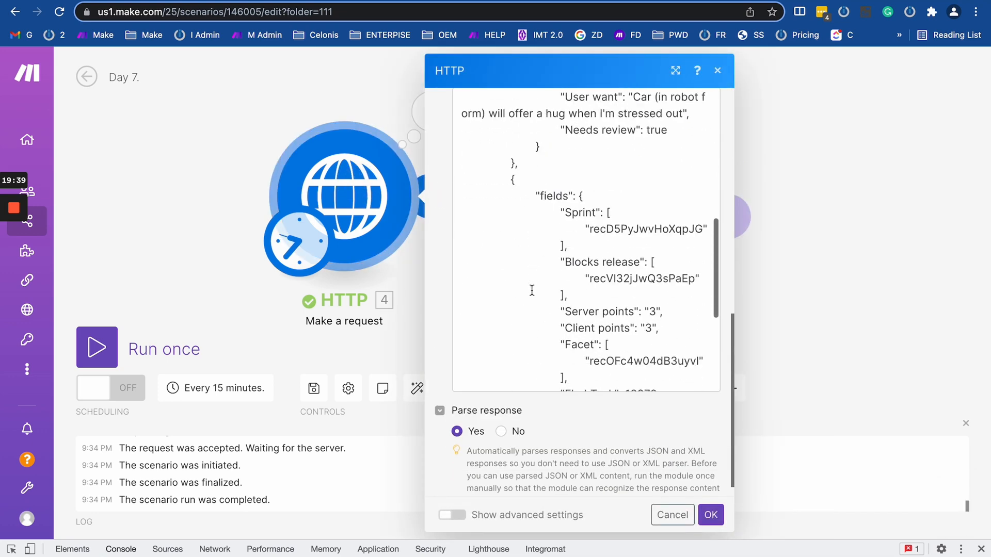
{"action": "scroll", "coordinate": [532, 290], "scroll_direction": "down", "scroll_amount": 5}
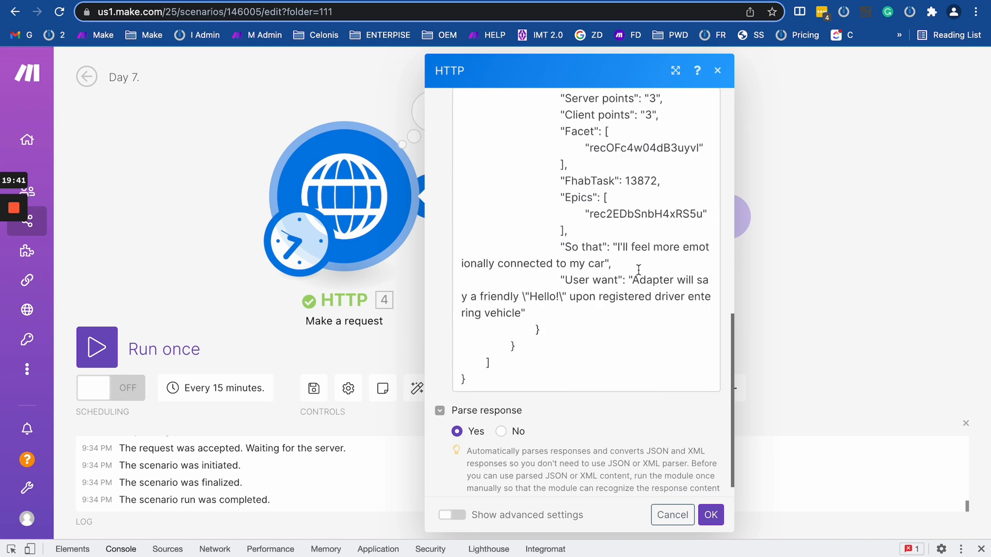
{"action": "double_click", "coordinate": [620, 246]}
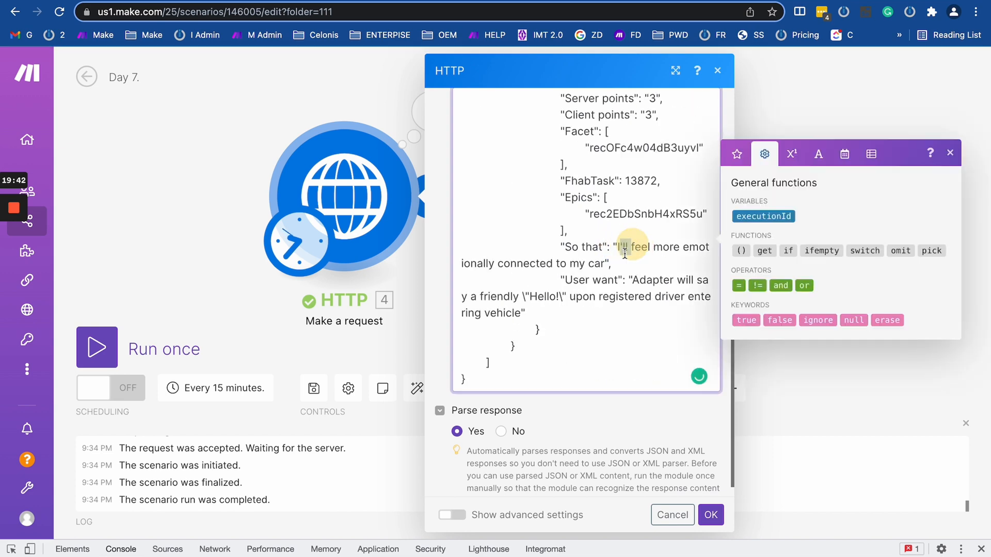
{"action": "left_click", "coordinate": [163, 258]}
{"action": "left_click", "coordinate": [101, 350]}
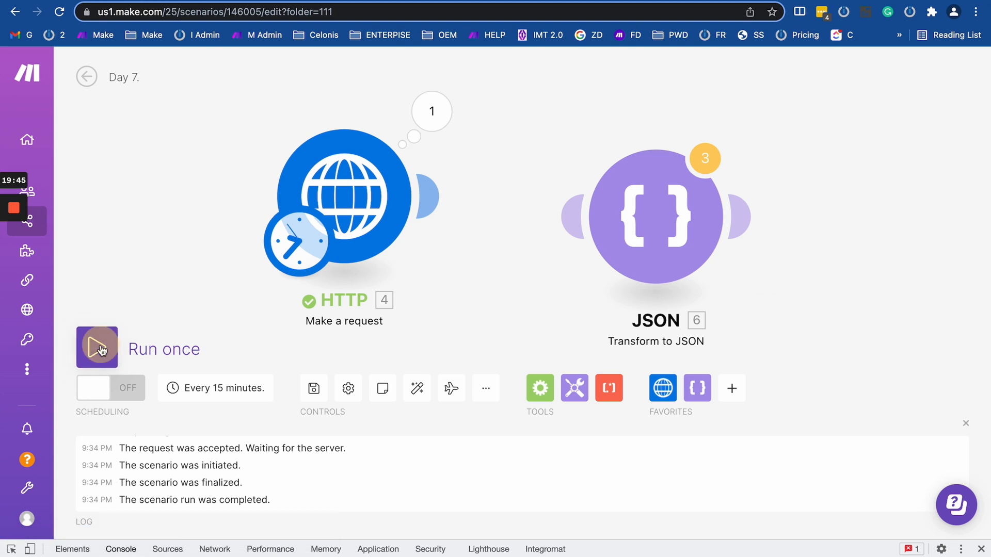
Open the new run's HTTP results and expand Data > records under status code 200.
{"action": "left_click", "coordinate": [387, 150]}
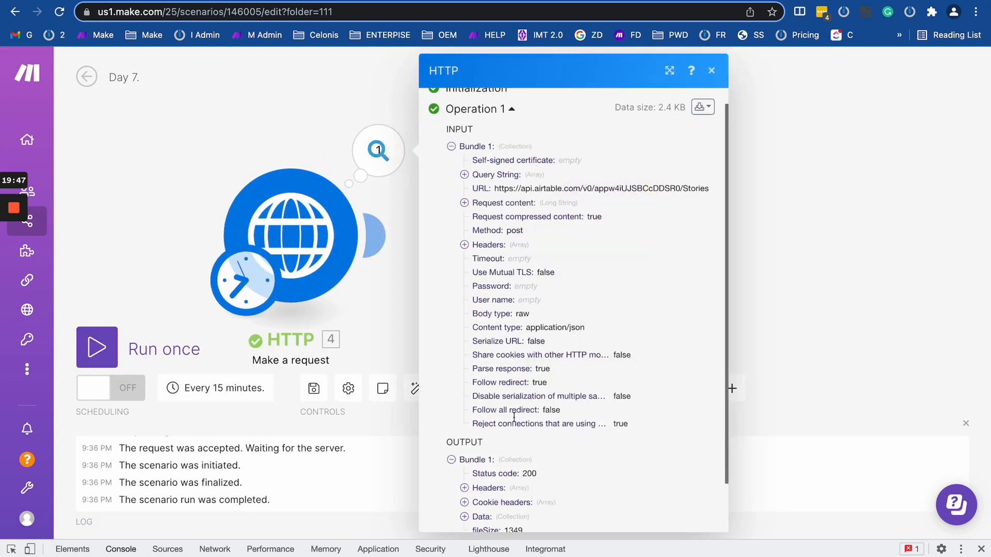
{"action": "scroll", "coordinate": [514, 416], "scroll_direction": "down", "scroll_amount": 2}
{"action": "left_click", "coordinate": [464, 461]}
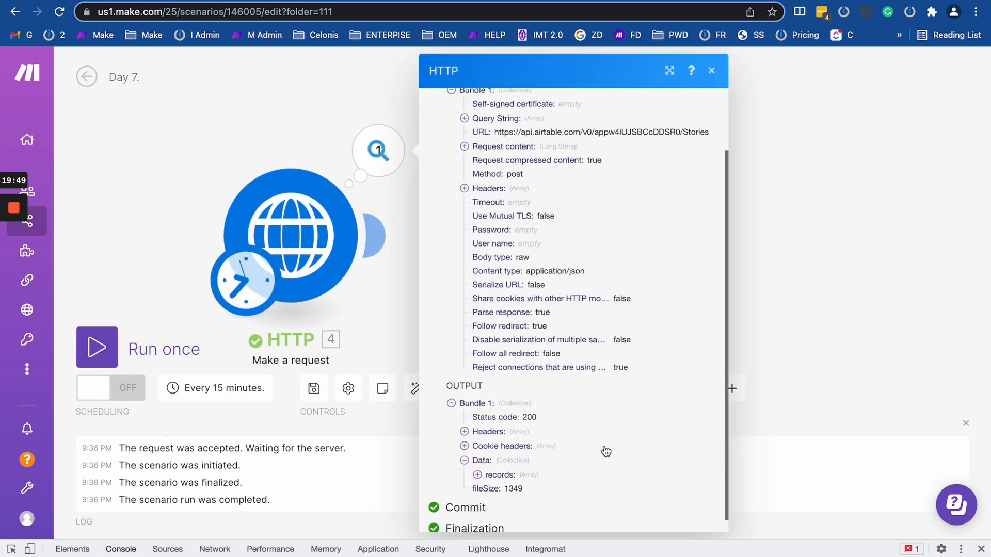
{"action": "left_click", "coordinate": [477, 474]}
{"action": "scroll", "coordinate": [551, 207], "scroll_direction": "up", "scroll_amount": 3}
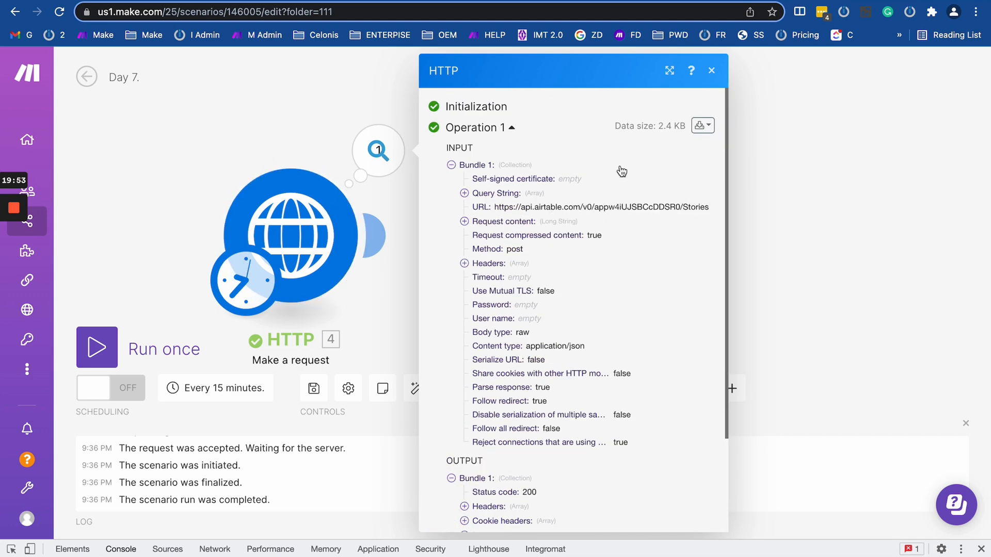
Load airtable.com in a new tab and bring up the Airtable home page.
{"action": "key", "text": "ctrl+Tab"}
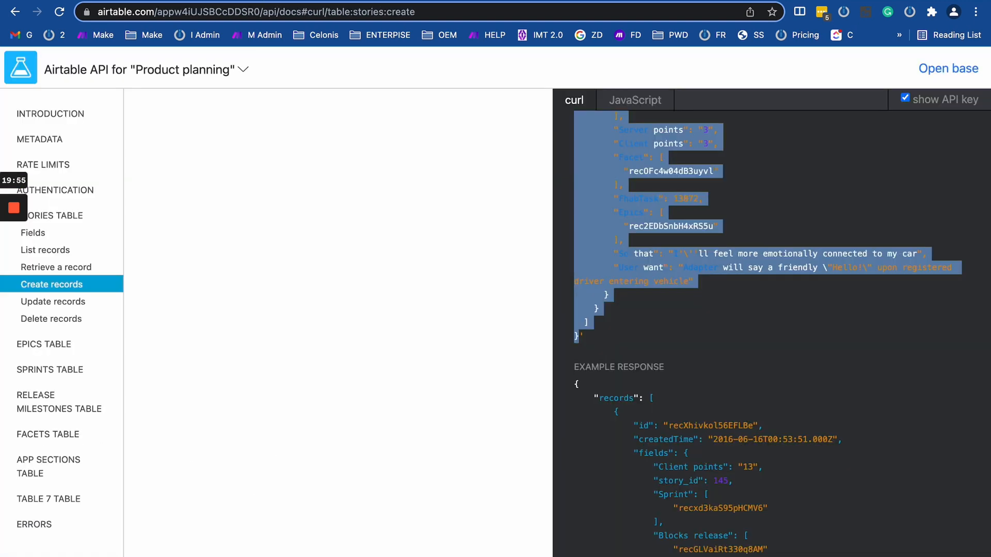
{"action": "key", "text": "ctrl+t"}
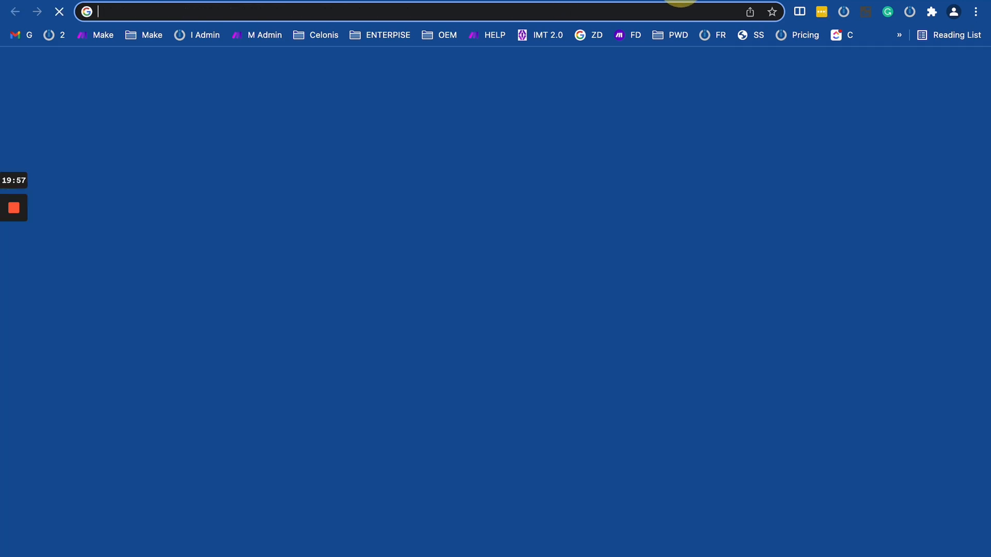
{"action": "type", "text": "airtable.com"}
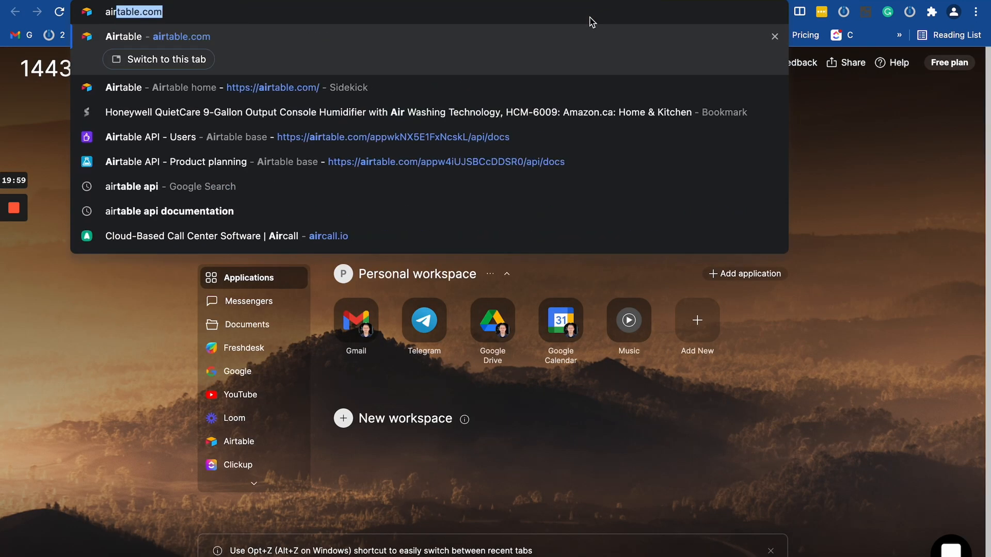
{"action": "key", "text": "Return"}
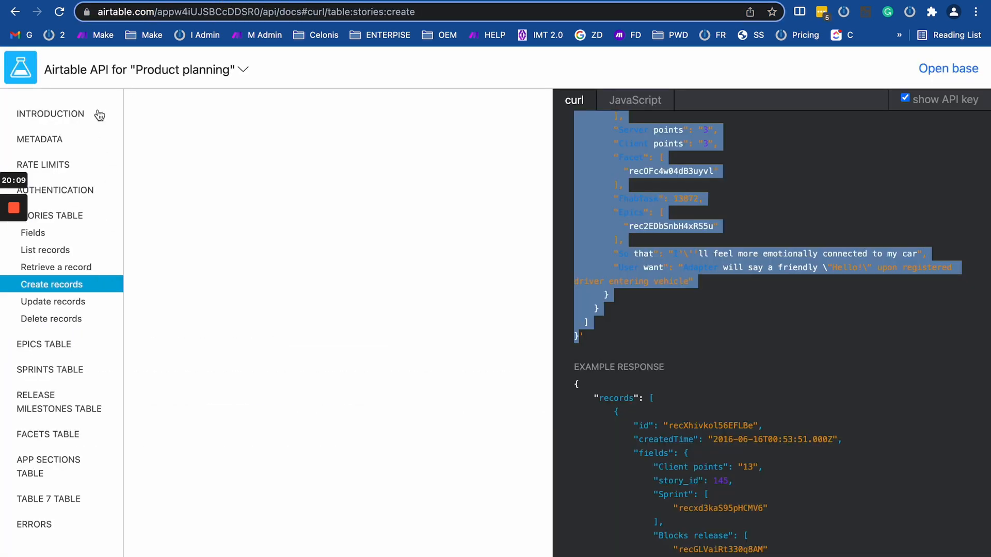
{"action": "left_click", "coordinate": [553, 1]}
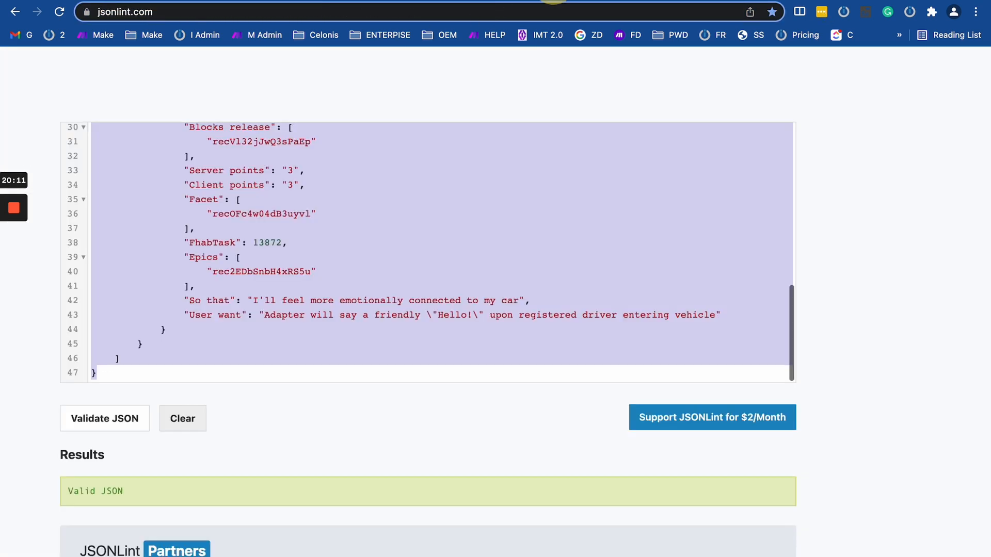
{"action": "left_click", "coordinate": [691, 1]}
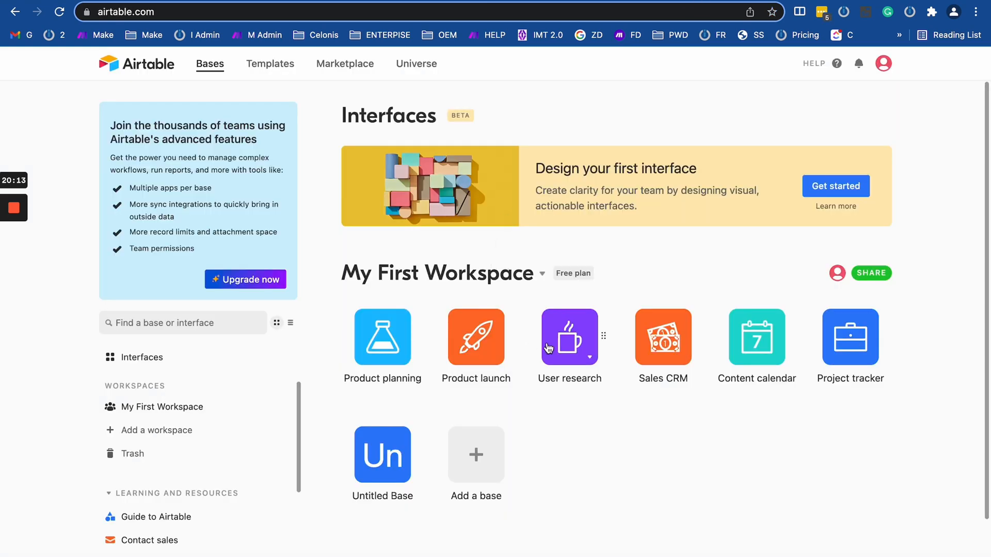
Open the Product planning base's Stories table in the All stories view.
{"action": "left_click", "coordinate": [476, 354]}
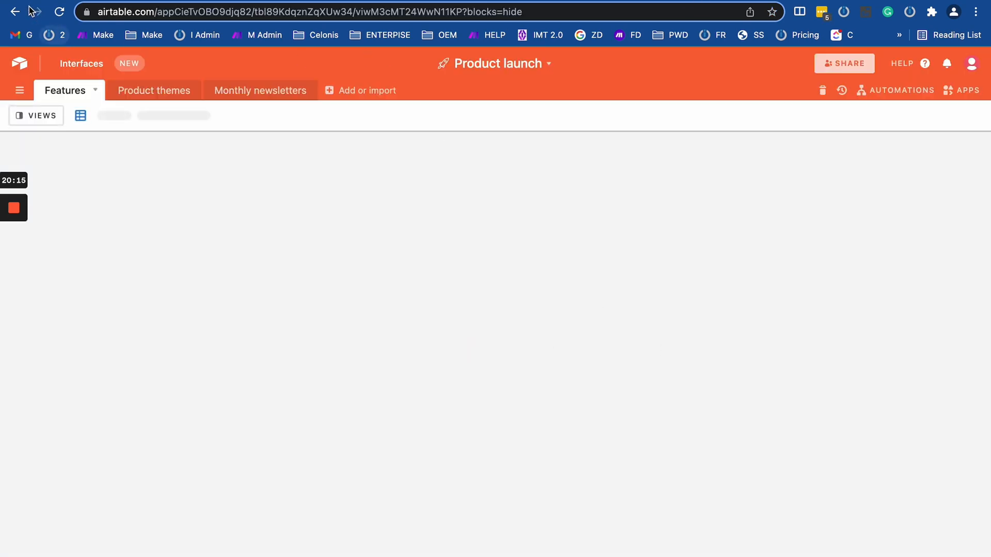
{"action": "left_click", "coordinate": [15, 11]}
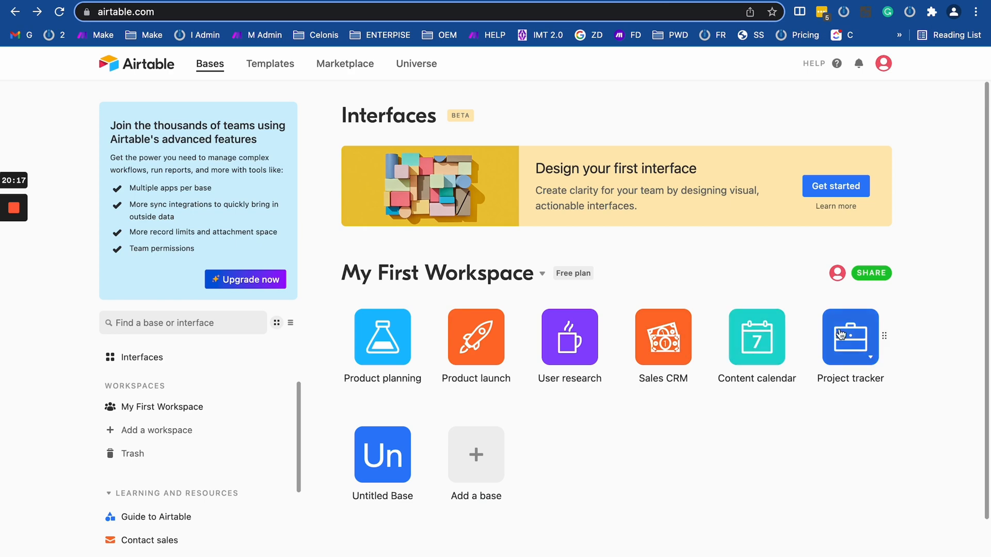
{"action": "left_click", "coordinate": [388, 340]}
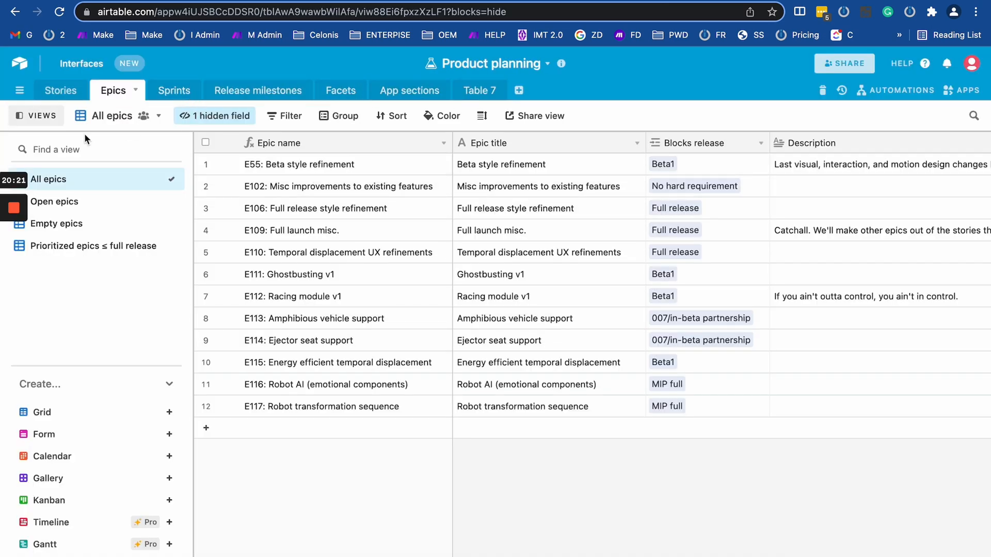
{"action": "left_click", "coordinate": [66, 96]}
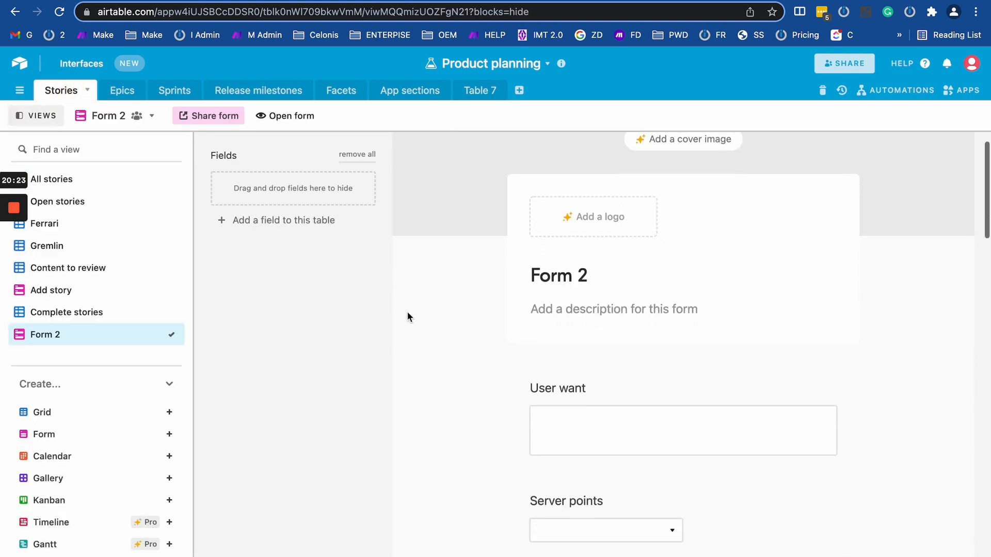
{"action": "scroll", "coordinate": [407, 312], "scroll_direction": "down", "scroll_amount": 10}
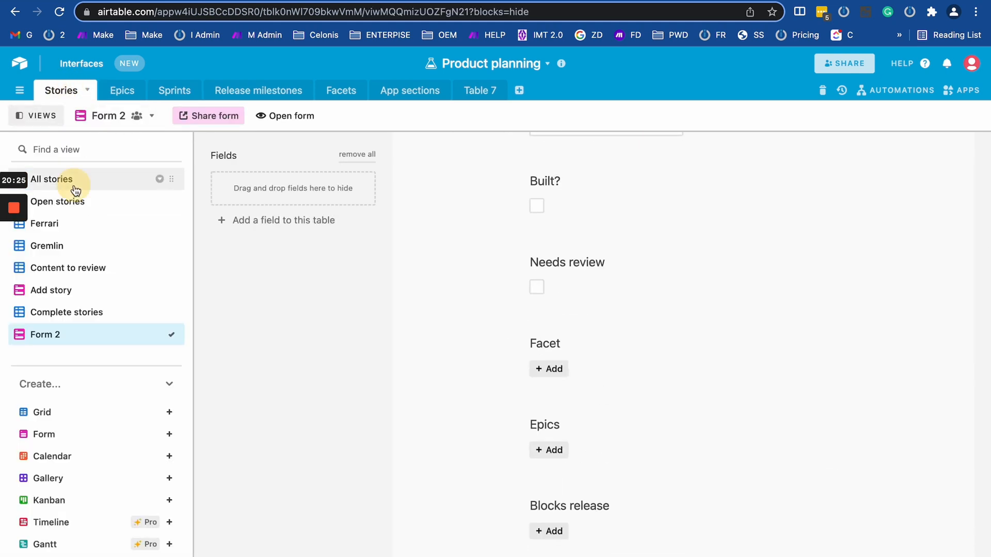
{"action": "left_click", "coordinate": [72, 180]}
{"action": "scroll", "coordinate": [433, 296], "scroll_direction": "down", "scroll_amount": 10}
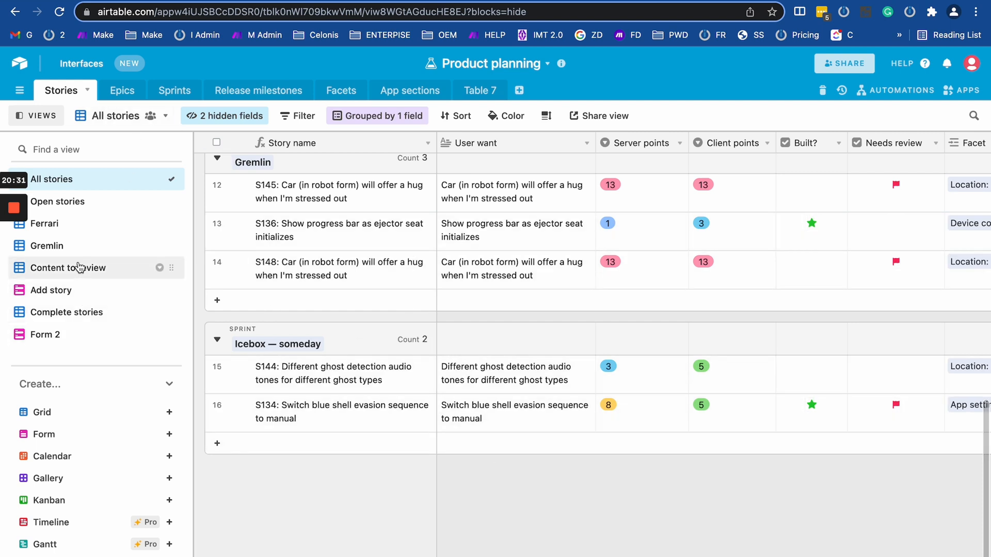
Add the new grid view Grid 7 to Stories, then return to Make's HTTP module.
{"action": "left_click", "coordinate": [105, 415]}
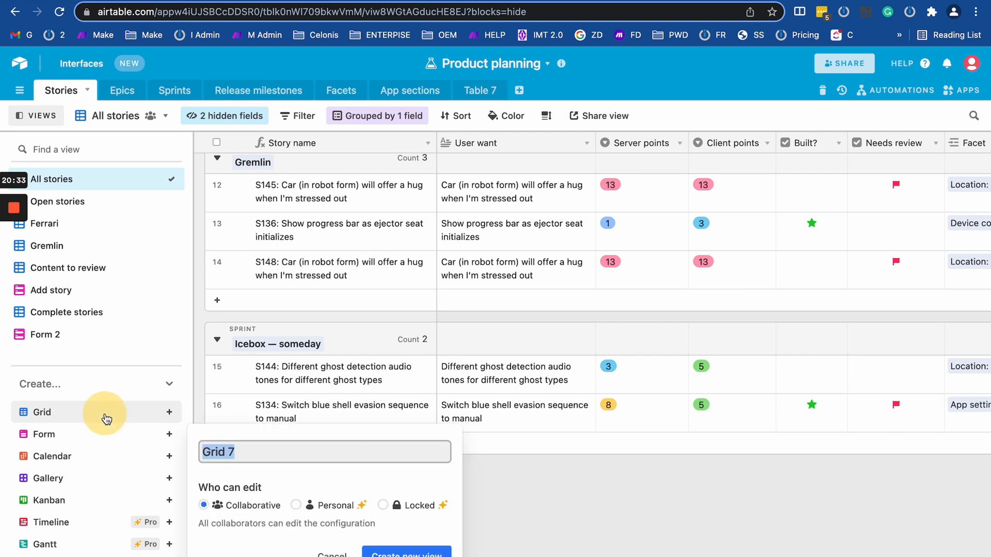
{"action": "left_click", "coordinate": [379, 549]}
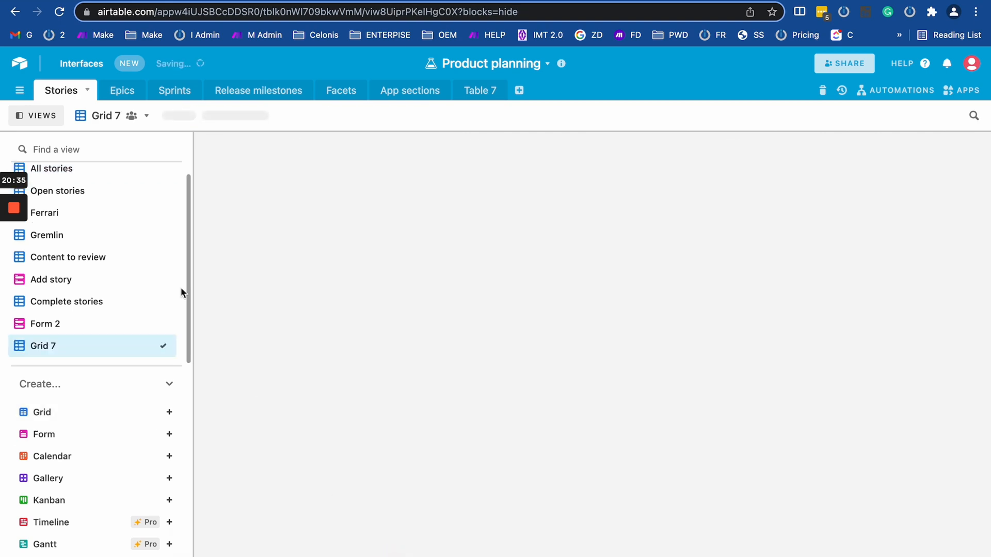
{"action": "scroll", "coordinate": [366, 497], "scroll_direction": "down", "scroll_amount": 5}
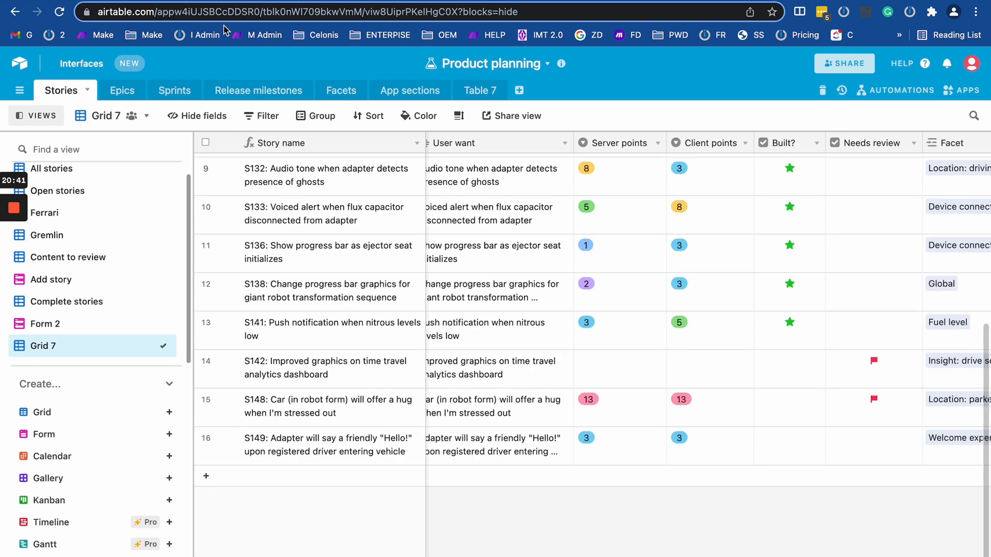
{"action": "key", "text": "ctrl+Tab"}
{"action": "left_click", "coordinate": [260, 242]}
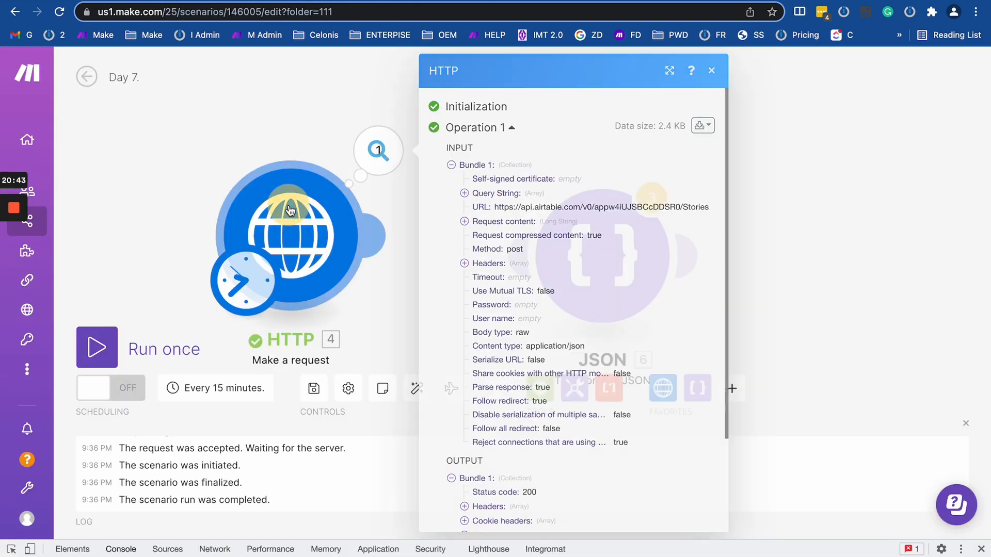
Scroll through the HTTP module's raw JSON request content and back up to URL, Method and Headers.
{"action": "scroll", "coordinate": [518, 378], "scroll_direction": "down", "scroll_amount": 10}
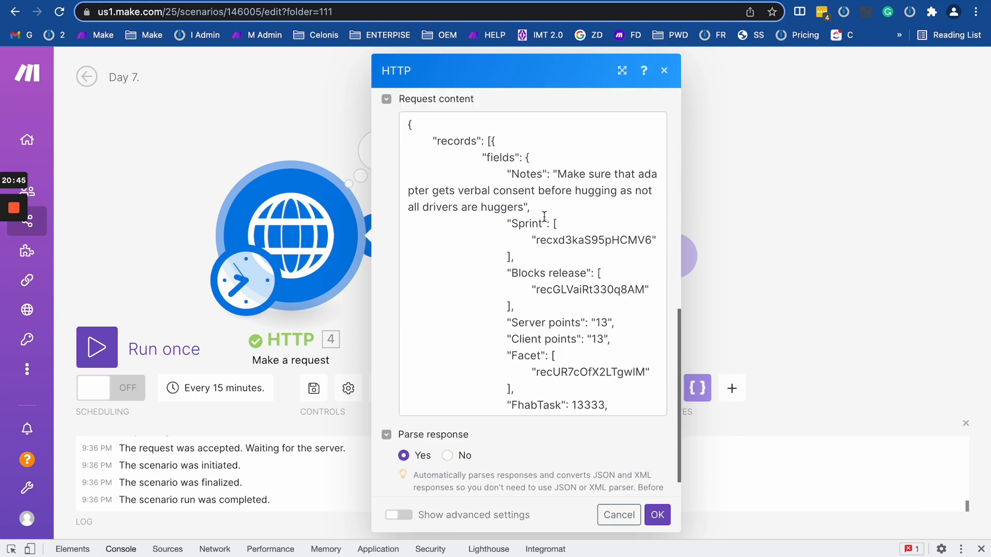
{"action": "scroll", "coordinate": [558, 246], "scroll_direction": "down", "scroll_amount": 5}
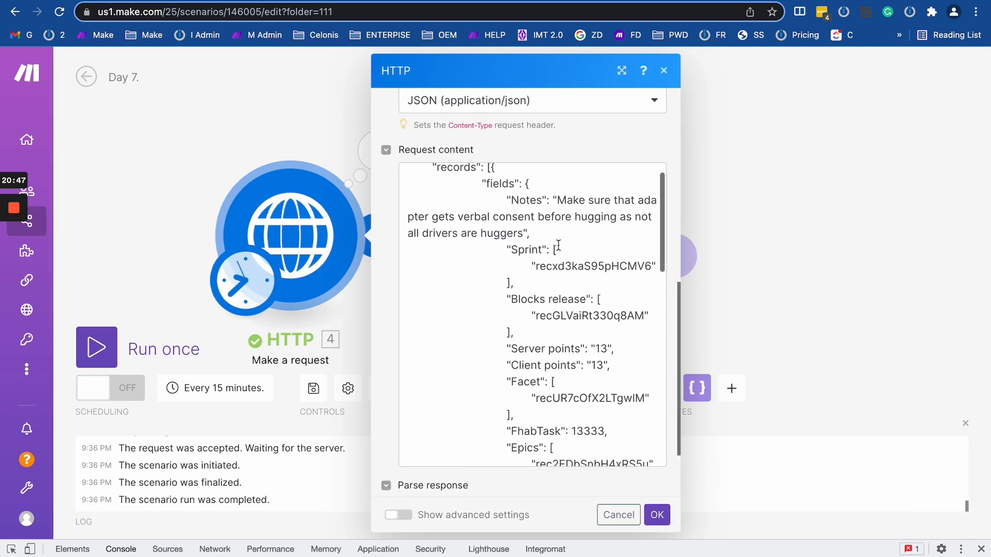
{"action": "scroll", "coordinate": [557, 246], "scroll_direction": "down", "scroll_amount": 5}
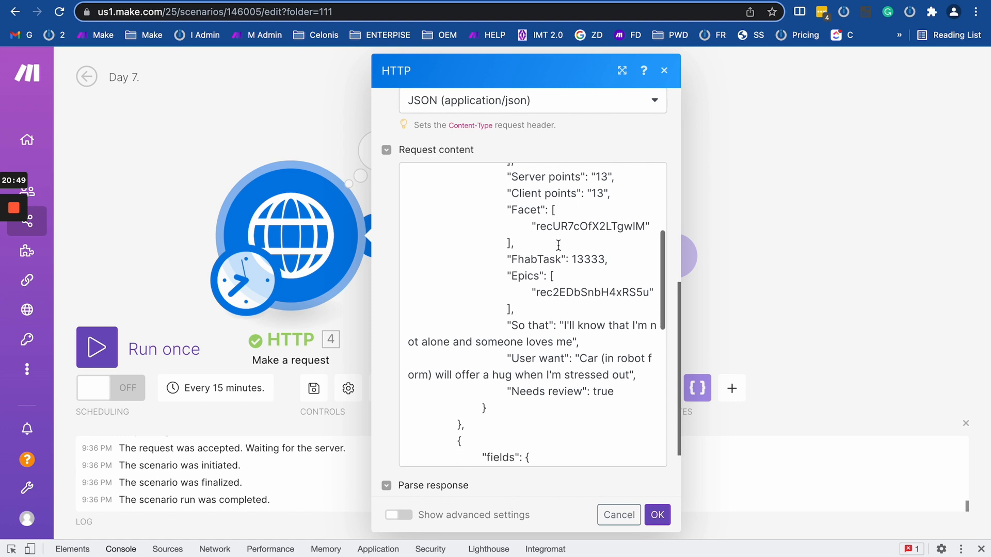
{"action": "scroll", "coordinate": [557, 246], "scroll_direction": "down", "scroll_amount": 5}
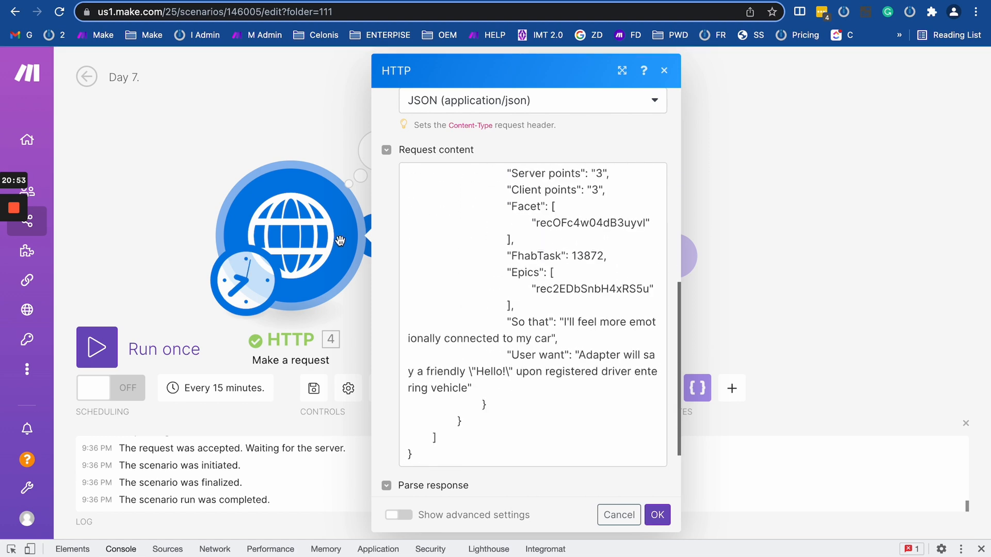
{"action": "scroll", "coordinate": [526, 288], "scroll_direction": "up", "scroll_amount": 10}
{"action": "scroll", "coordinate": [547, 206], "scroll_direction": "up", "scroll_amount": 10}
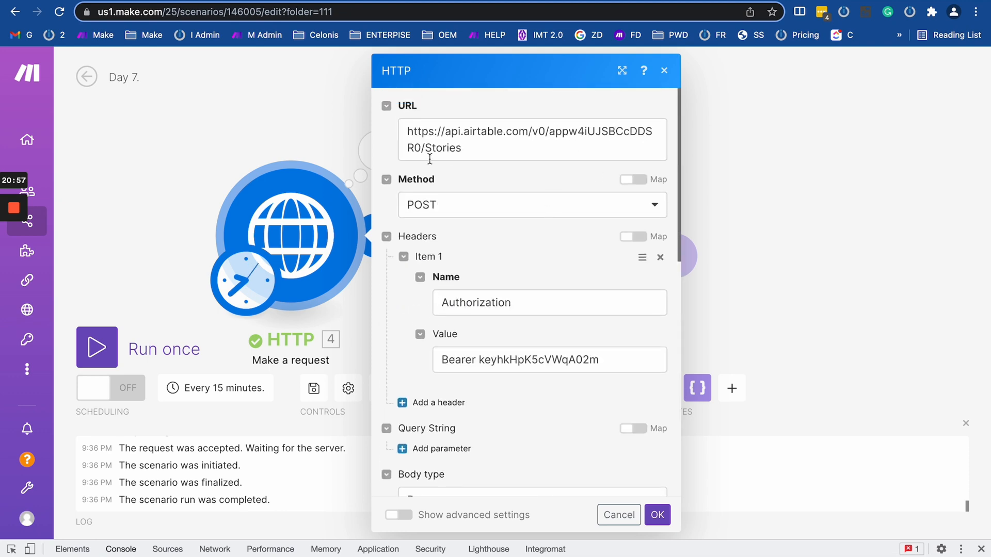
{"action": "key", "text": "ctrl+Tab"}
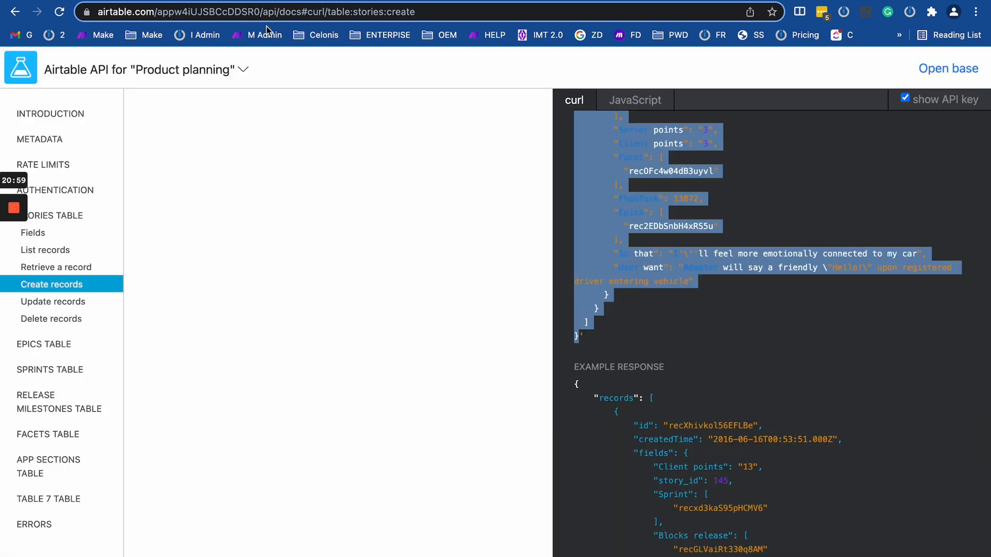
{"action": "key", "text": "ctrl+Tab"}
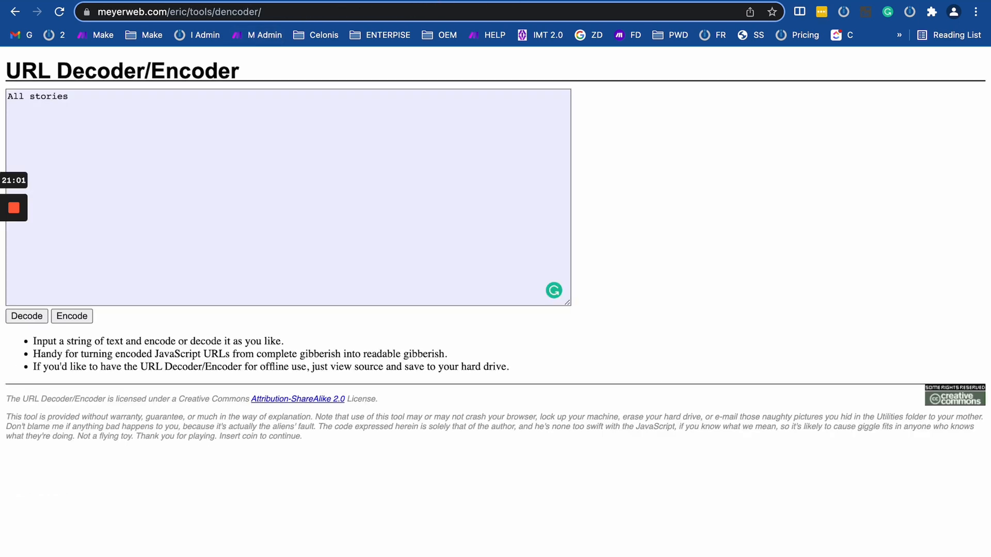
{"action": "key", "text": "ctrl+Tab"}
{"action": "left_click", "coordinate": [172, 12]}
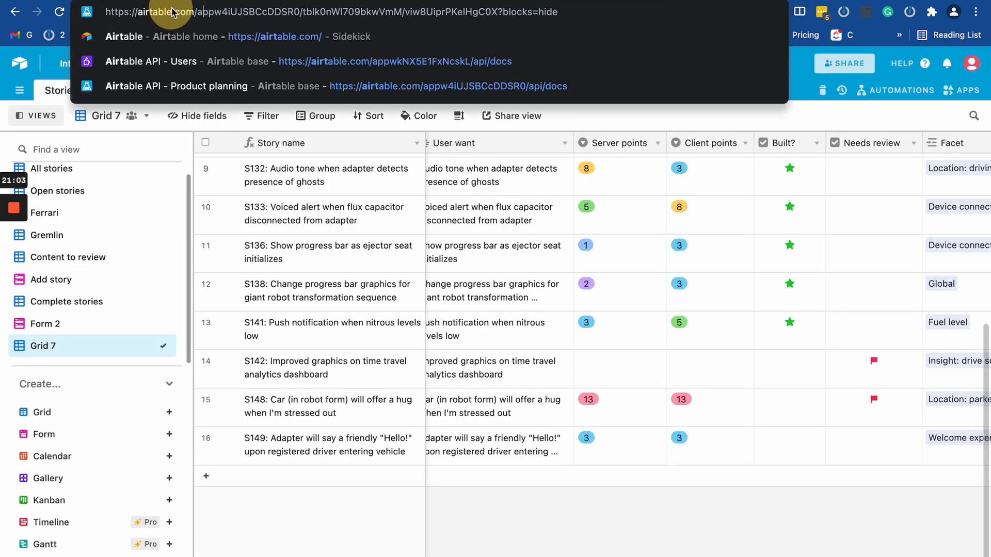
{"action": "left_click", "coordinate": [225, 14]}
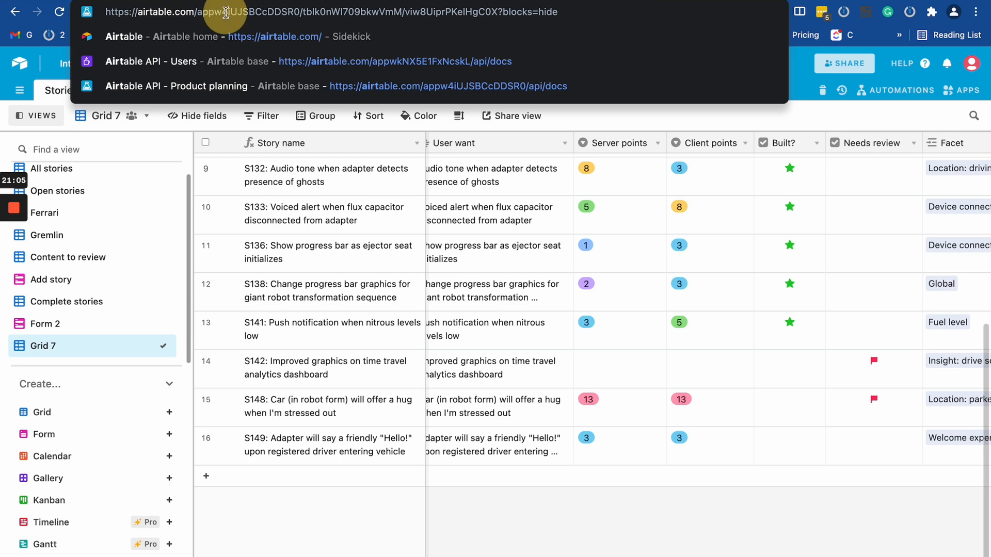
{"action": "key", "text": "ctrl+shift+Tab"}
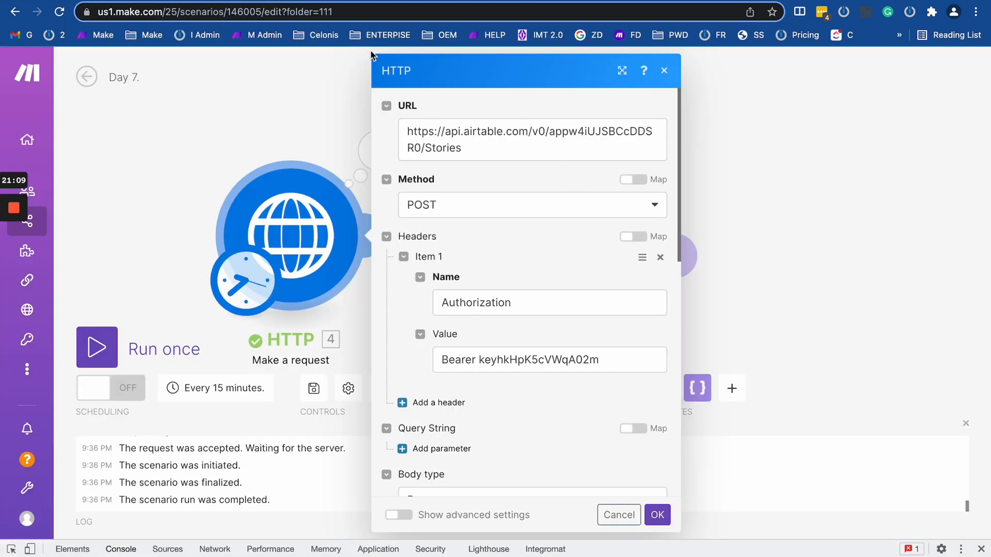
Insert the marker TEST 1 at the start of the Notes text.
{"action": "scroll", "coordinate": [519, 359], "scroll_direction": "down", "scroll_amount": 8}
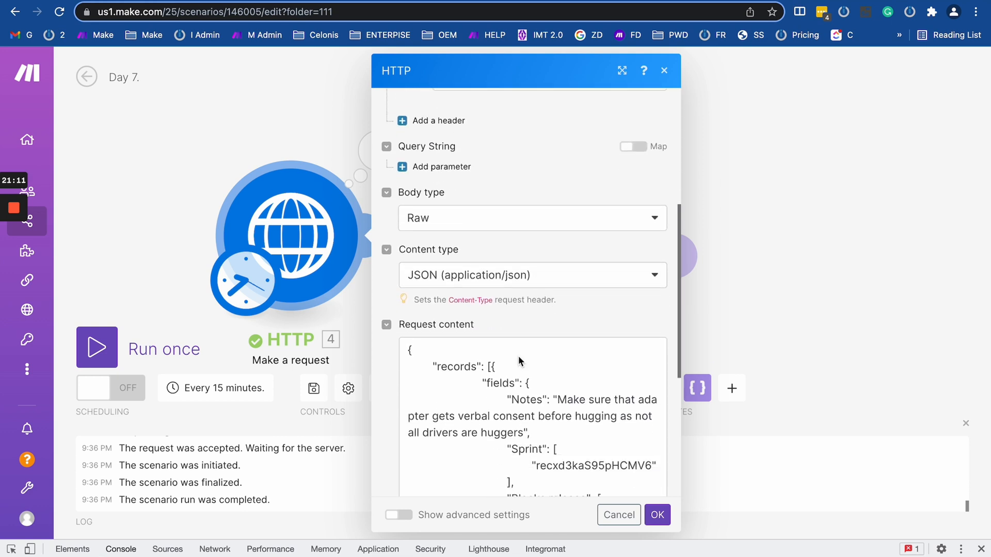
{"action": "scroll", "coordinate": [526, 253], "scroll_direction": "down", "scroll_amount": 1}
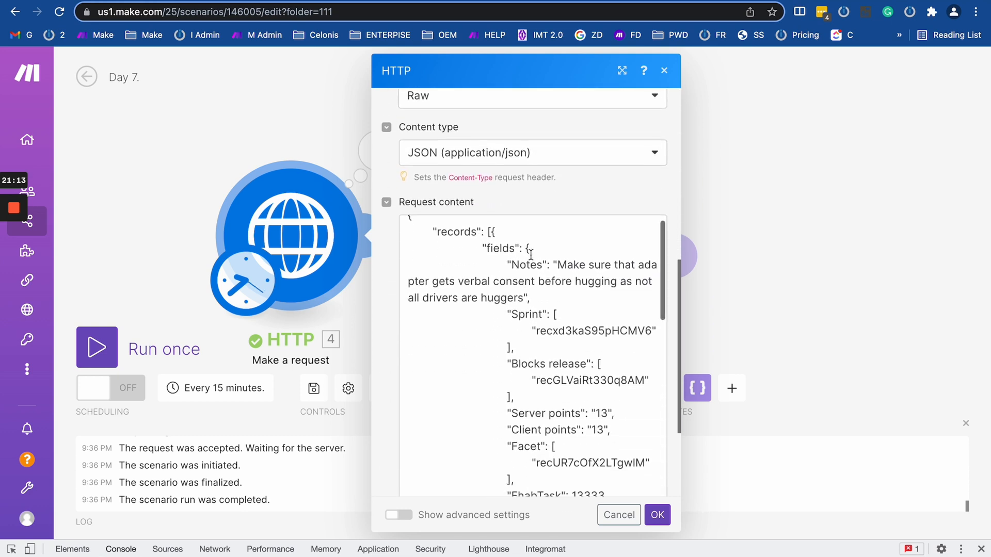
{"action": "left_click", "coordinate": [558, 267]}
{"action": "type", "text": "TES"}
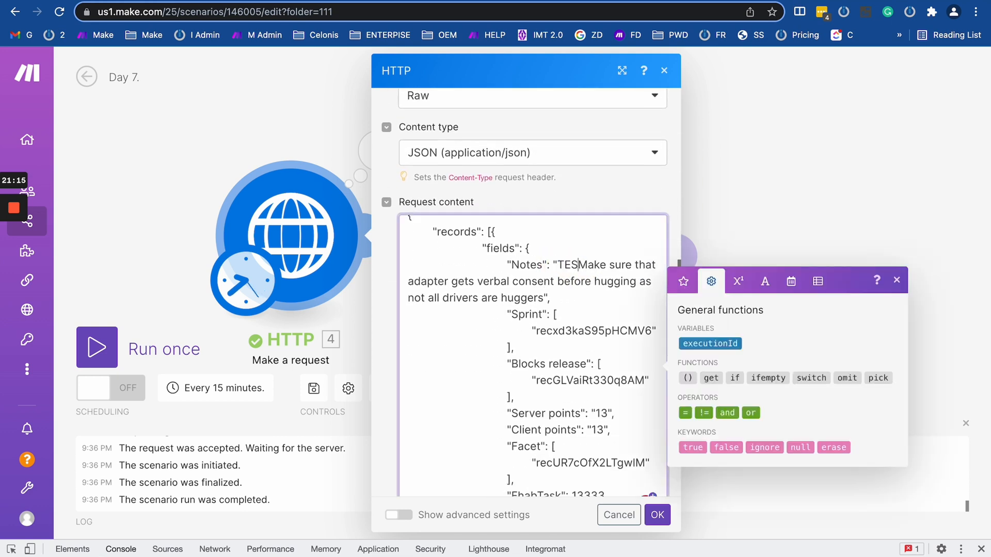
{"action": "type", "text": "T 1"}
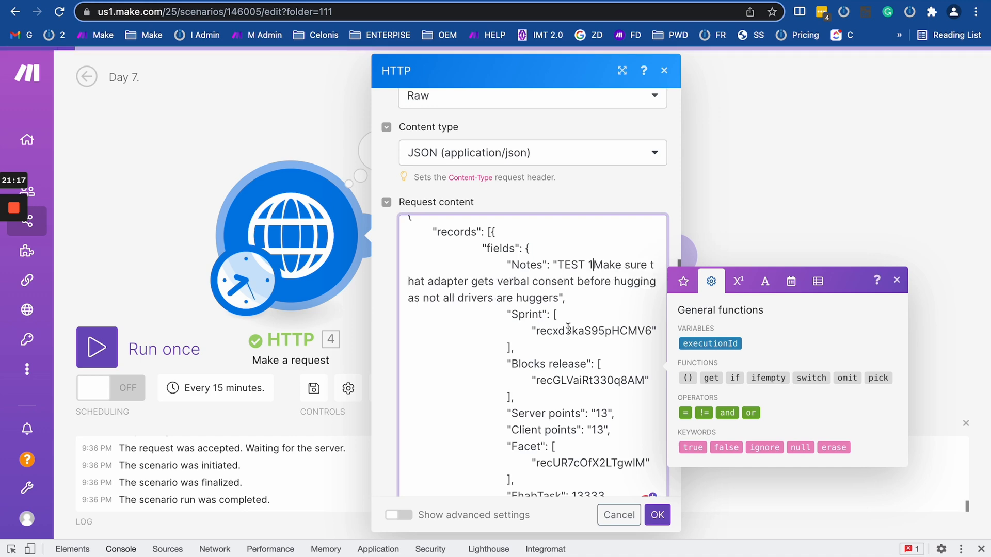
{"action": "left_click_drag", "start_coordinate": [597, 261], "coordinate": [561, 263]}
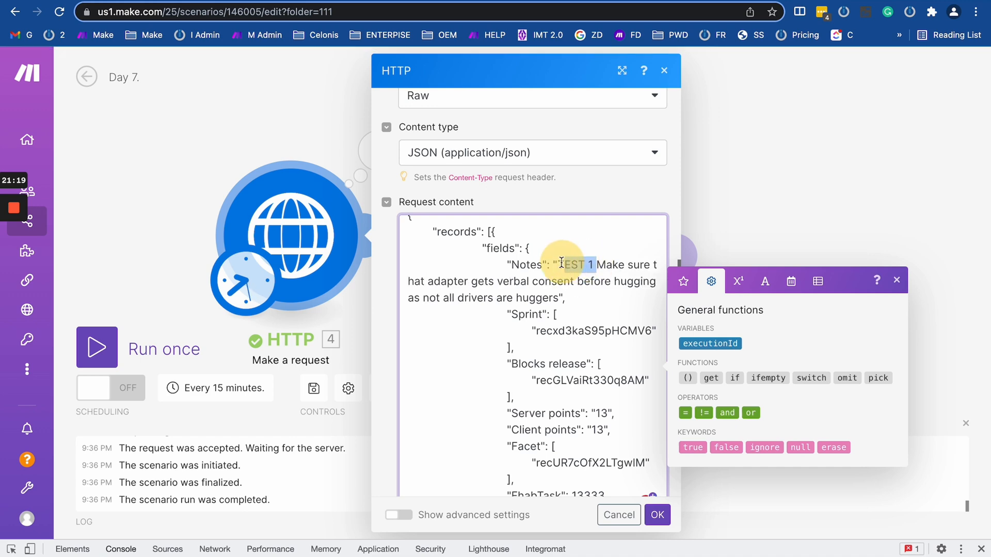
Insert the marker TEST 2 at the start of the So that text.
{"action": "scroll", "coordinate": [558, 262], "scroll_direction": "down", "scroll_amount": 10}
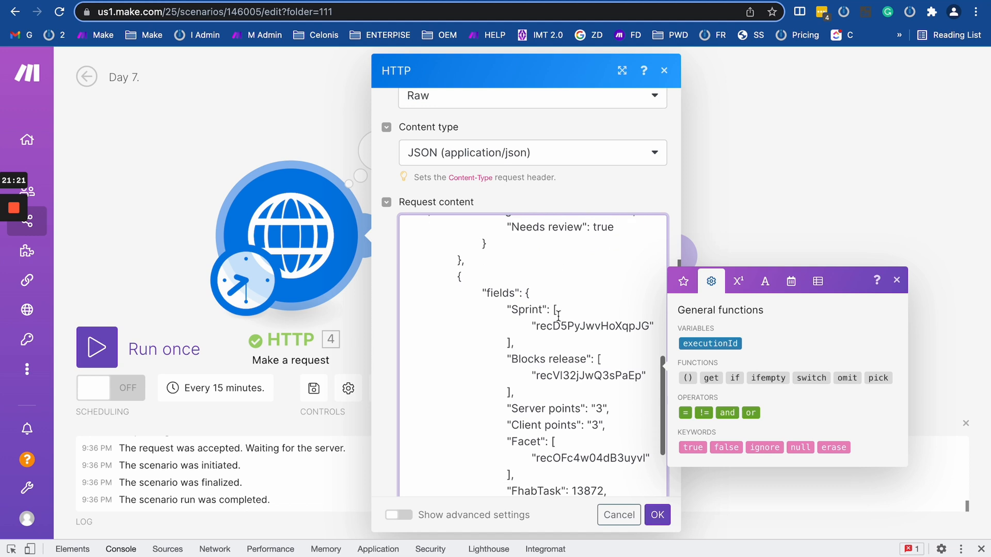
{"action": "scroll", "coordinate": [562, 325], "scroll_direction": "down", "scroll_amount": 5}
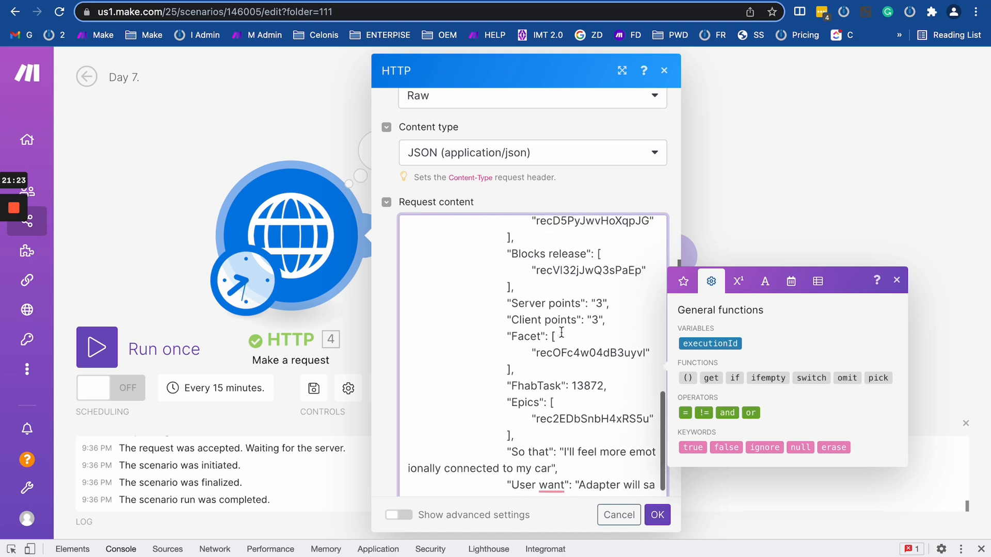
{"action": "scroll", "coordinate": [561, 333], "scroll_direction": "down", "scroll_amount": 3}
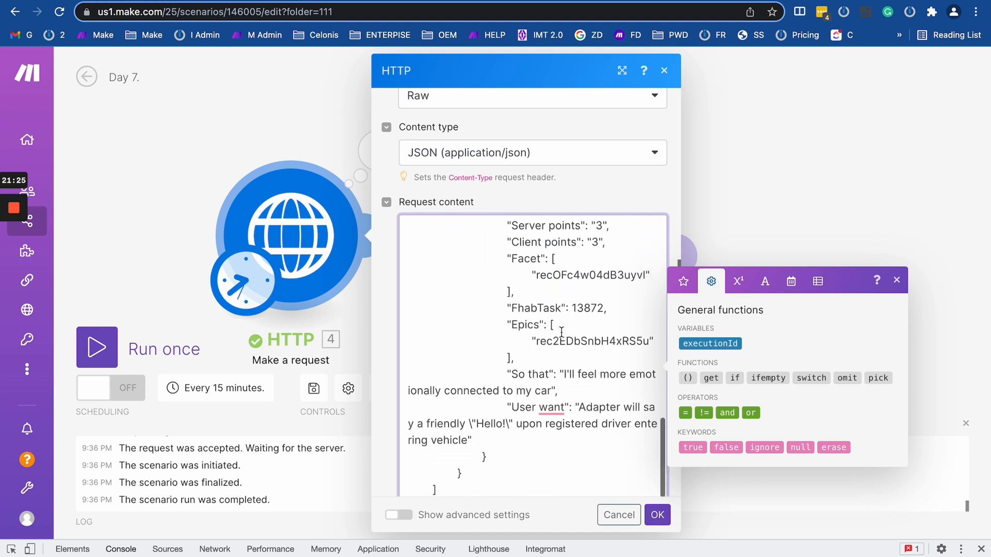
{"action": "scroll", "coordinate": [561, 333], "scroll_direction": "up", "scroll_amount": 5}
{"action": "scroll", "coordinate": [561, 332], "scroll_direction": "up", "scroll_amount": 5}
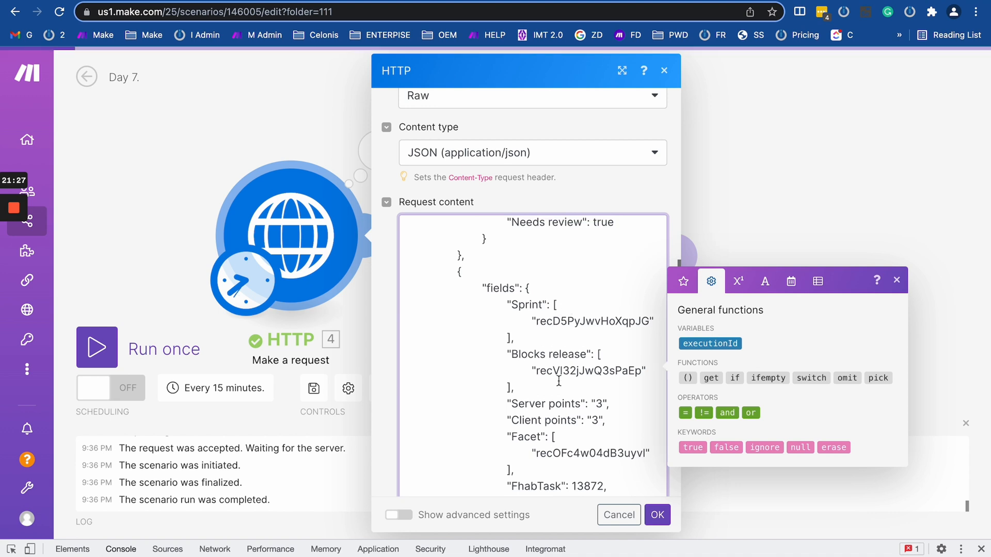
{"action": "scroll", "coordinate": [560, 331], "scroll_direction": "down", "scroll_amount": 5}
{"action": "scroll", "coordinate": [558, 381], "scroll_direction": "down", "scroll_amount": 5}
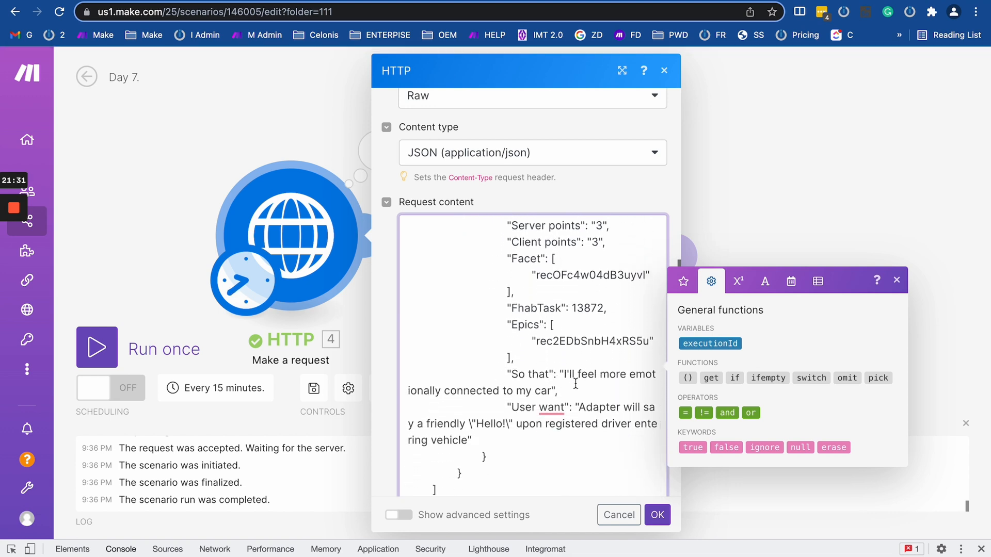
{"action": "left_click", "coordinate": [565, 375]}
{"action": "type", "text": "TEST 1 I'll"}
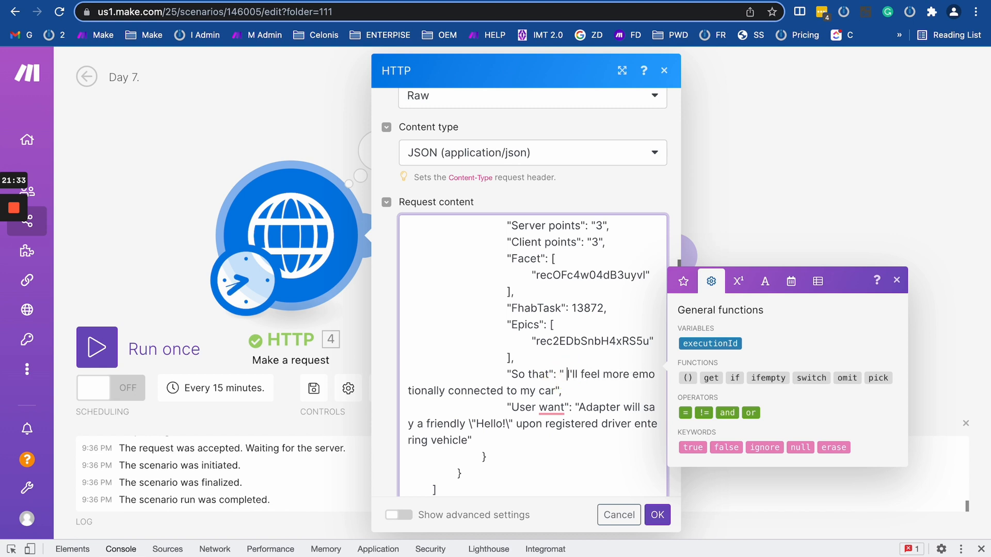
{"action": "key", "text": "BackSpace"}
{"action": "key", "text": "BackSpace"}
{"action": "key", "text": "BackSpace"}
{"action": "type", "text": "2"}
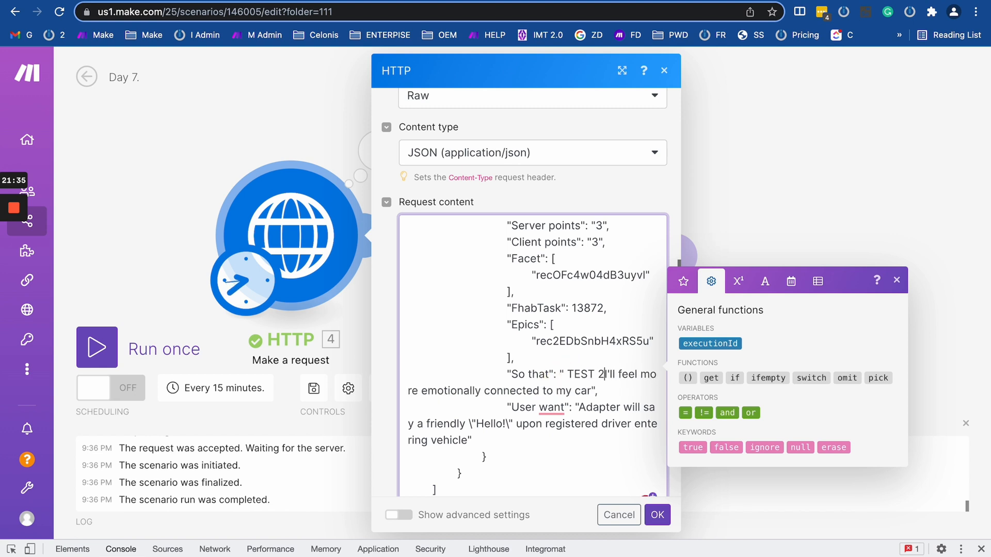
Save the HTTP settings, reopen to verify the markers, then run the scenario once.
{"action": "left_click", "coordinate": [657, 513]}
{"action": "left_click", "coordinate": [308, 232]}
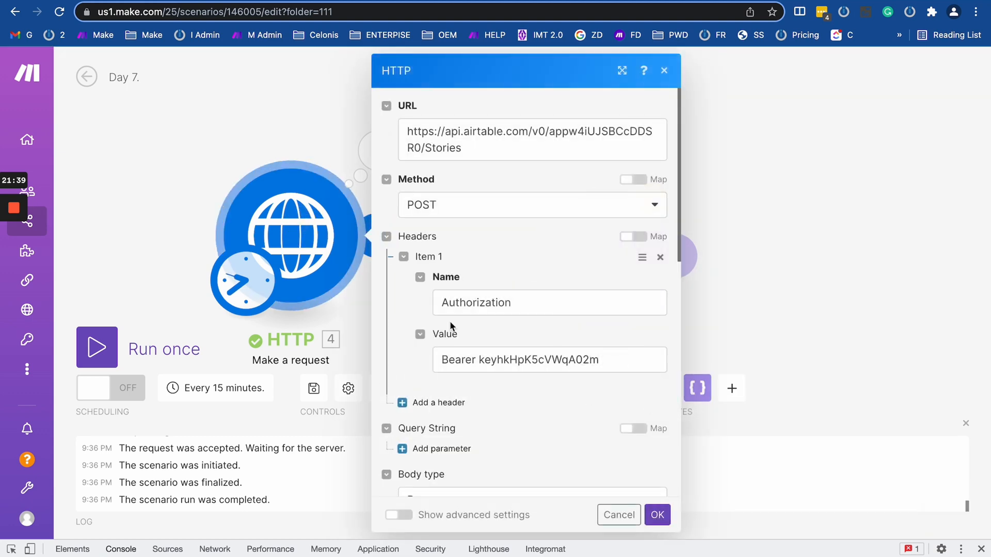
{"action": "scroll", "coordinate": [449, 324], "scroll_direction": "down", "scroll_amount": 10}
{"action": "scroll", "coordinate": [450, 321], "scroll_direction": "down", "scroll_amount": 6}
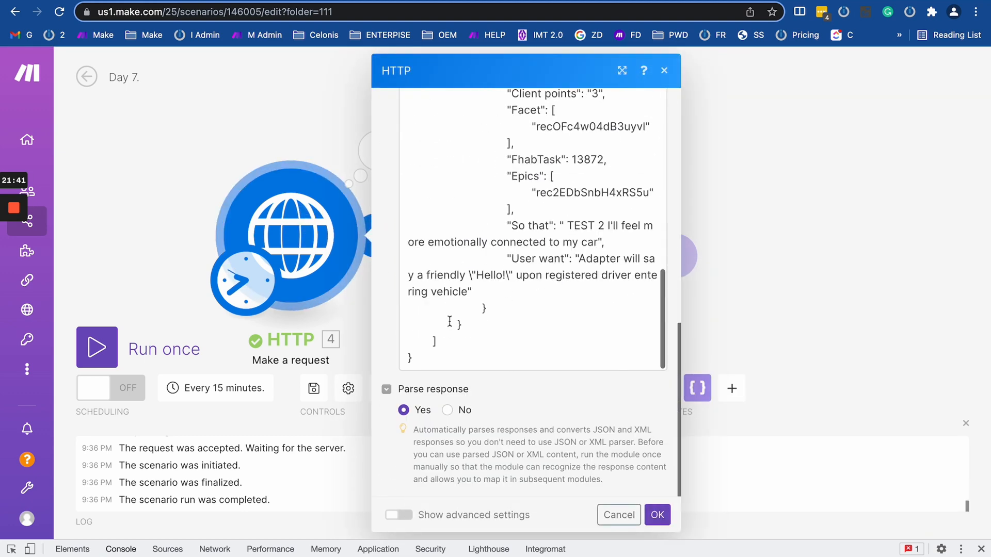
{"action": "left_click", "coordinate": [221, 101]}
{"action": "left_click", "coordinate": [97, 347]}
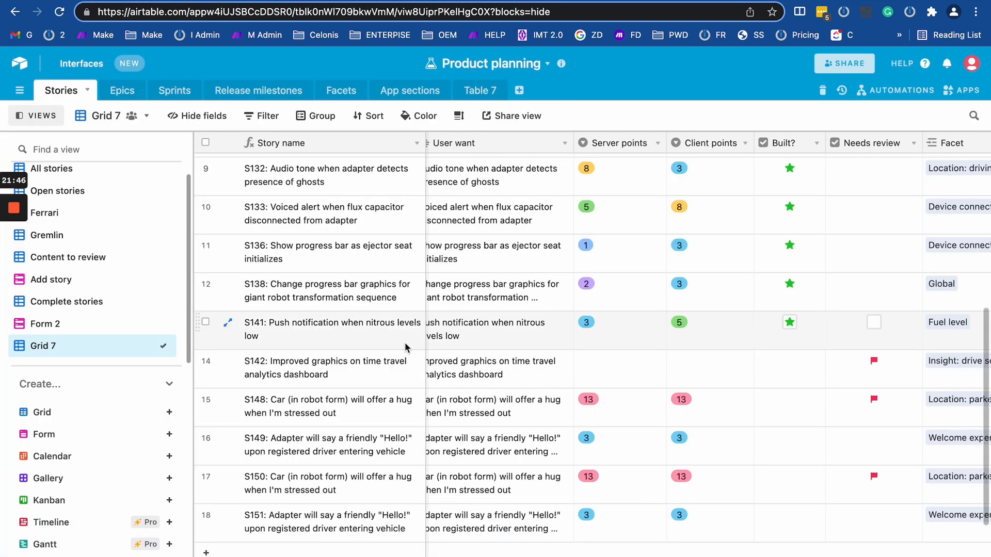
Review the posted rows in the Stories grid, then run the Make scenario once more.
{"action": "scroll", "coordinate": [405, 343], "scroll_direction": "down", "scroll_amount": 2}
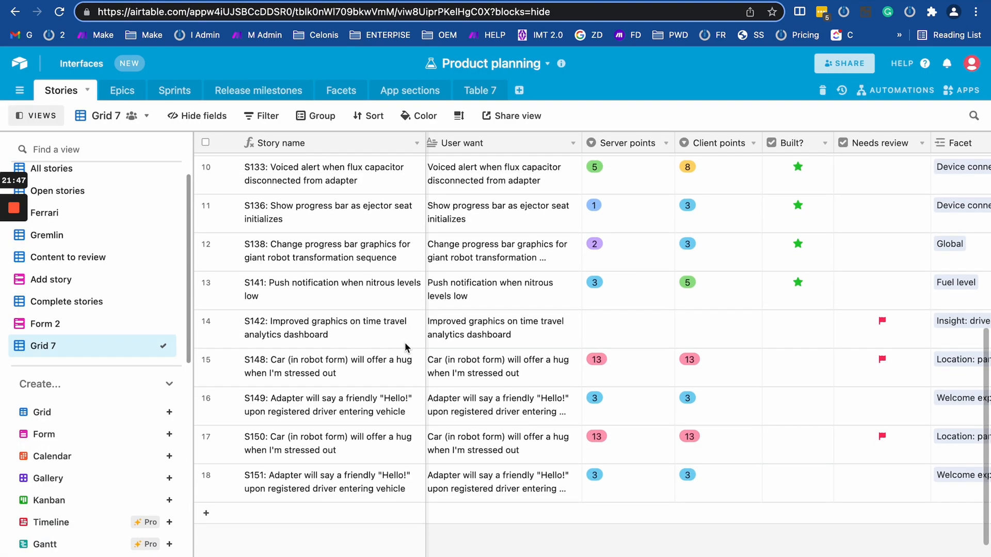
{"action": "scroll", "coordinate": [521, 464], "scroll_direction": "up", "scroll_amount": 7}
{"action": "scroll", "coordinate": [515, 467], "scroll_direction": "down", "scroll_amount": 8}
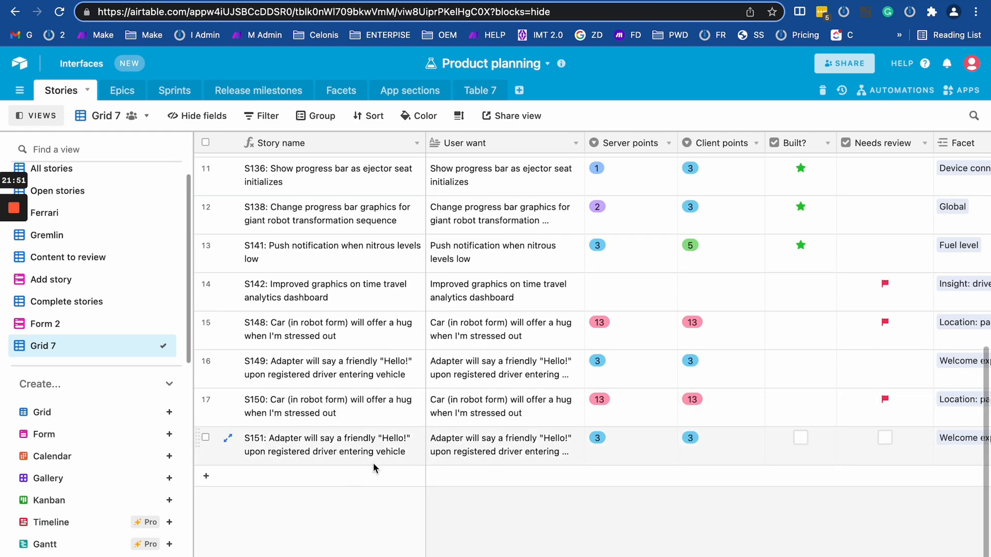
{"action": "scroll", "coordinate": [401, 457], "scroll_direction": "right", "scroll_amount": 15}
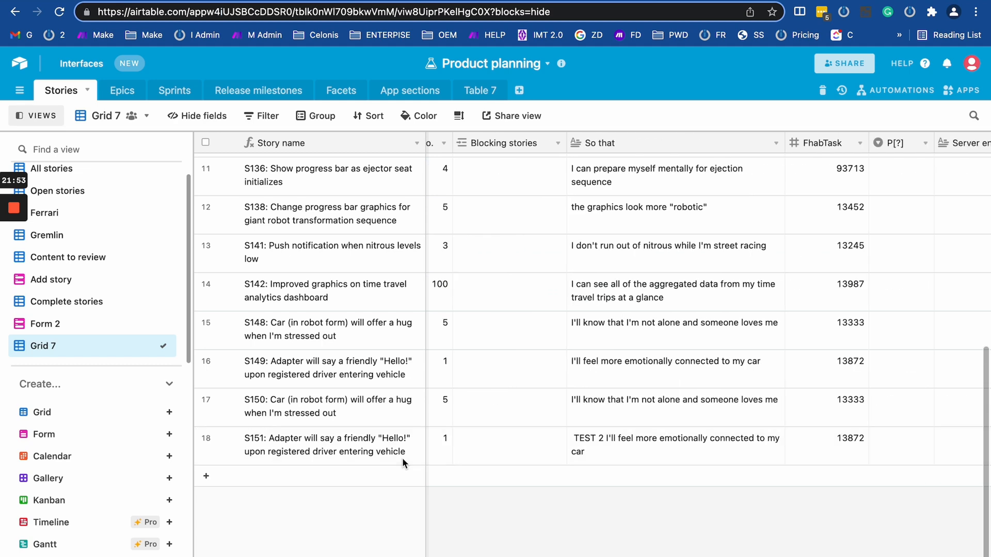
{"action": "scroll", "coordinate": [555, 419], "scroll_direction": "left", "scroll_amount": 10}
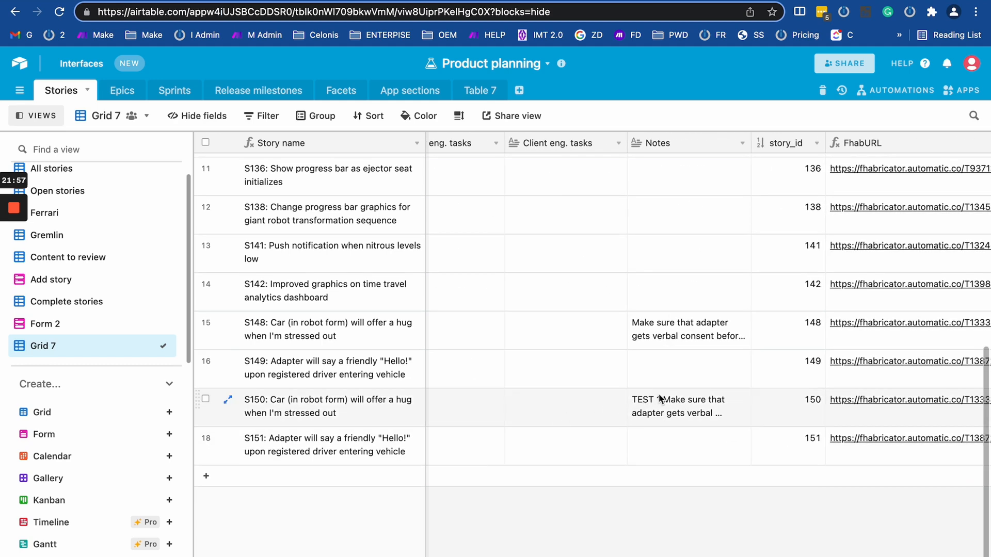
{"action": "left_click", "coordinate": [112, 1]}
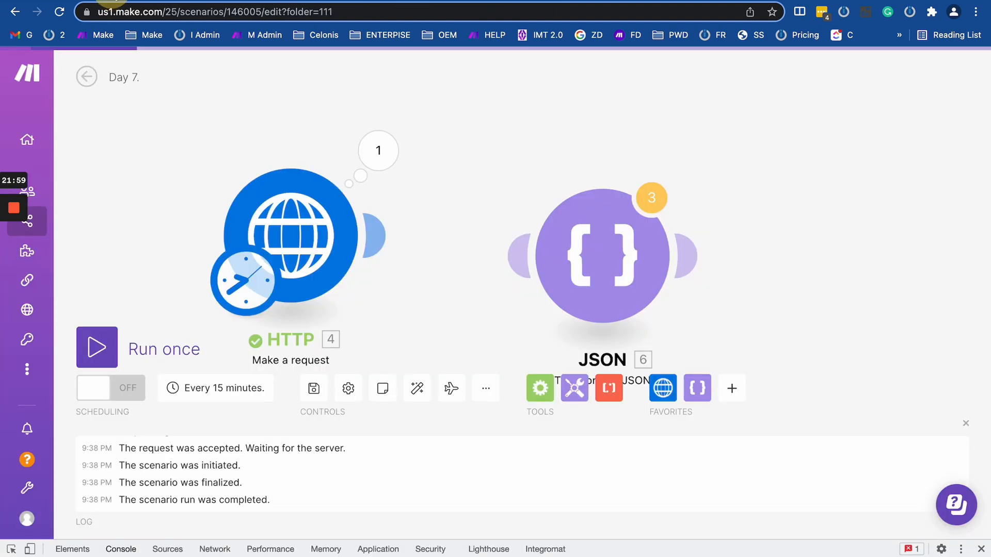
{"action": "left_click", "coordinate": [100, 349]}
Check the Stories grid for new records S152 and S153, then return to Make.
{"action": "left_click", "coordinate": [653, 1]}
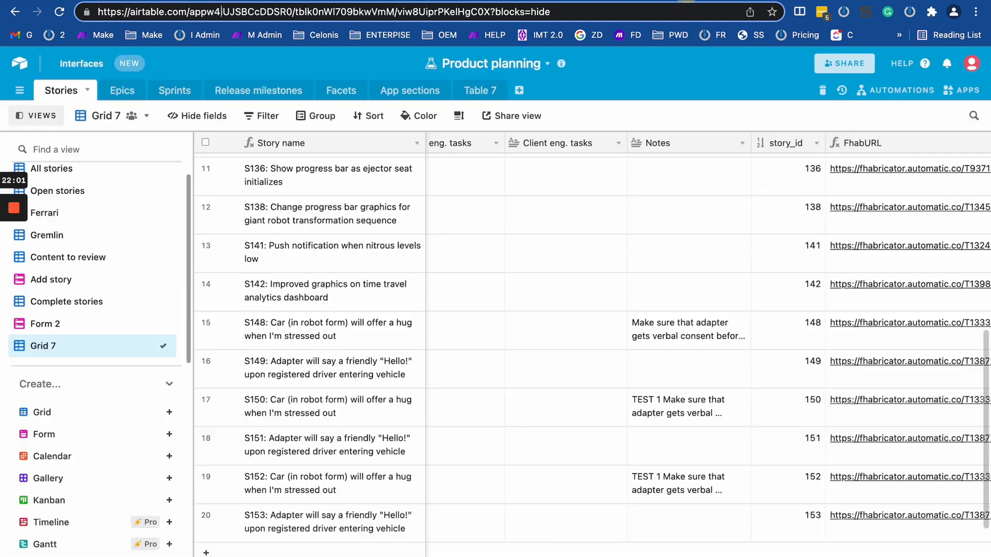
{"action": "scroll", "coordinate": [511, 404], "scroll_direction": "down", "scroll_amount": 2}
{"action": "scroll", "coordinate": [469, 440], "scroll_direction": "left", "scroll_amount": 1}
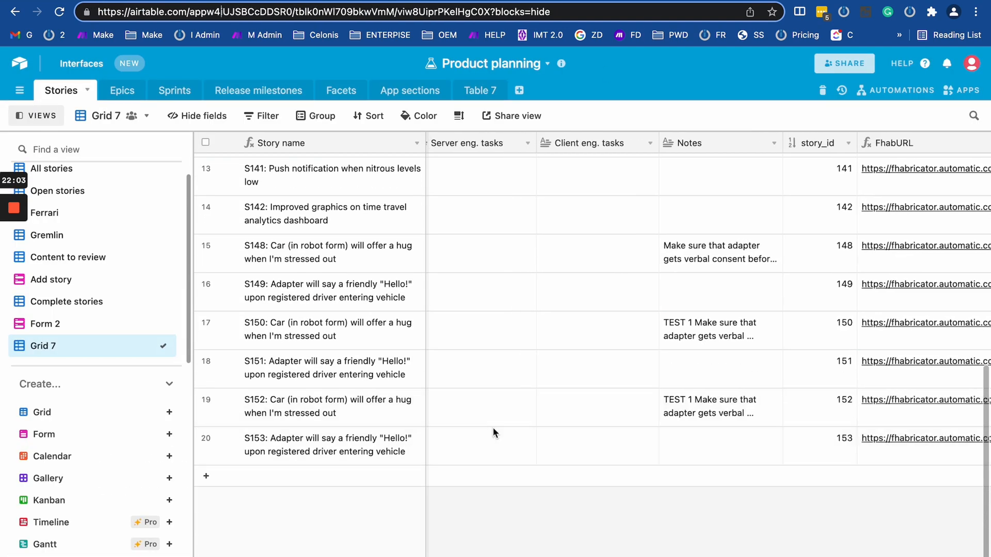
{"action": "scroll", "coordinate": [493, 431], "scroll_direction": "right", "scroll_amount": 10}
{"action": "scroll", "coordinate": [492, 426], "scroll_direction": "left", "scroll_amount": 8}
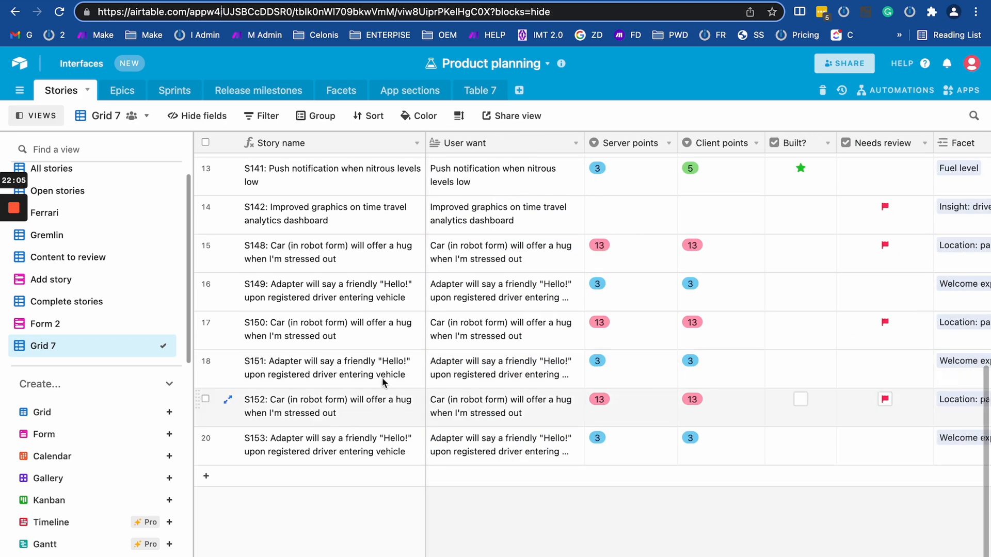
{"action": "scroll", "coordinate": [579, 452], "scroll_direction": "right", "scroll_amount": 15}
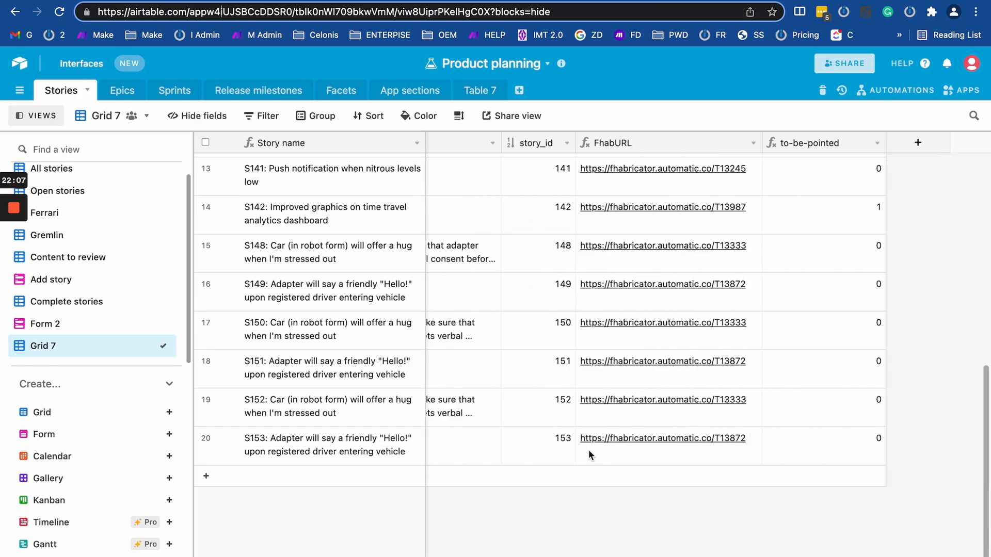
{"action": "left_click", "coordinate": [114, 1]}
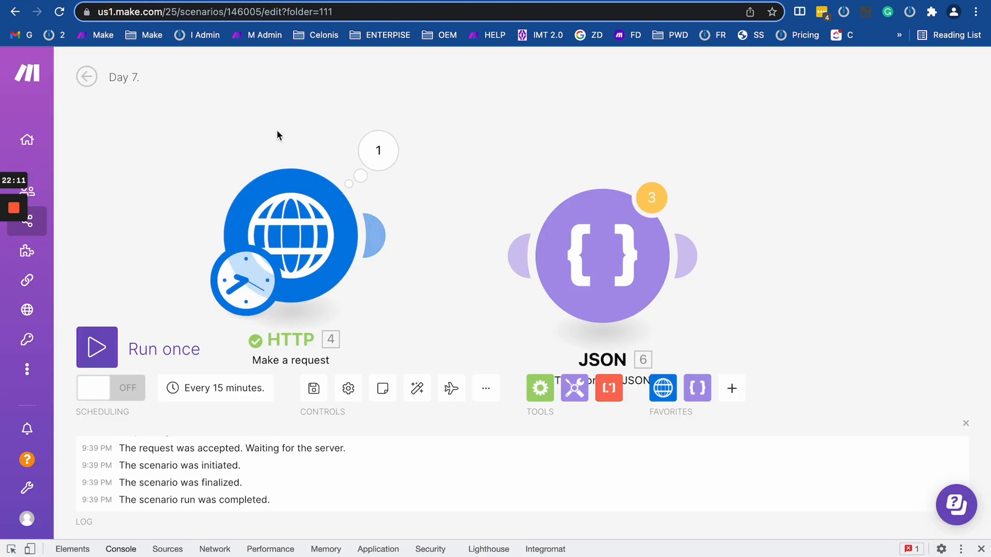
Review the HTTP module's Method, Headers, Body type and Raw JSON request content with TEST 1 notes.
{"action": "left_click", "coordinate": [288, 235]}
{"action": "scroll", "coordinate": [484, 229], "scroll_direction": "down", "scroll_amount": 3}
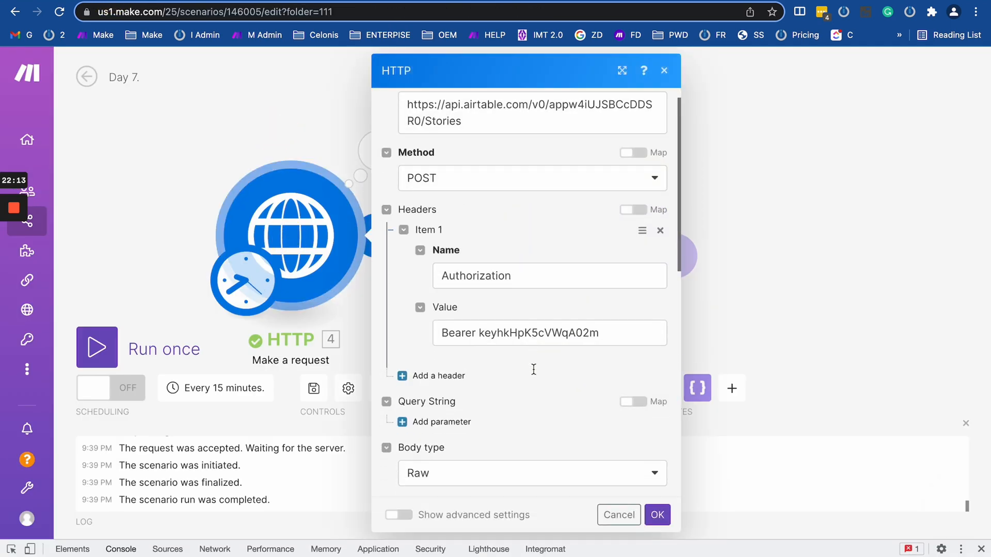
{"action": "scroll", "coordinate": [554, 243], "scroll_direction": "down", "scroll_amount": 10}
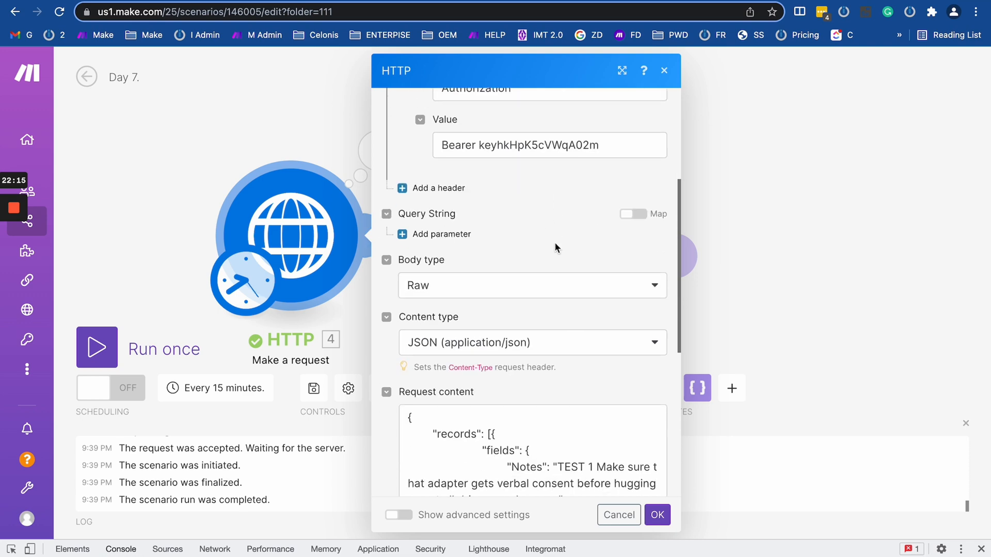
{"action": "scroll", "coordinate": [555, 243], "scroll_direction": "down", "scroll_amount": 5}
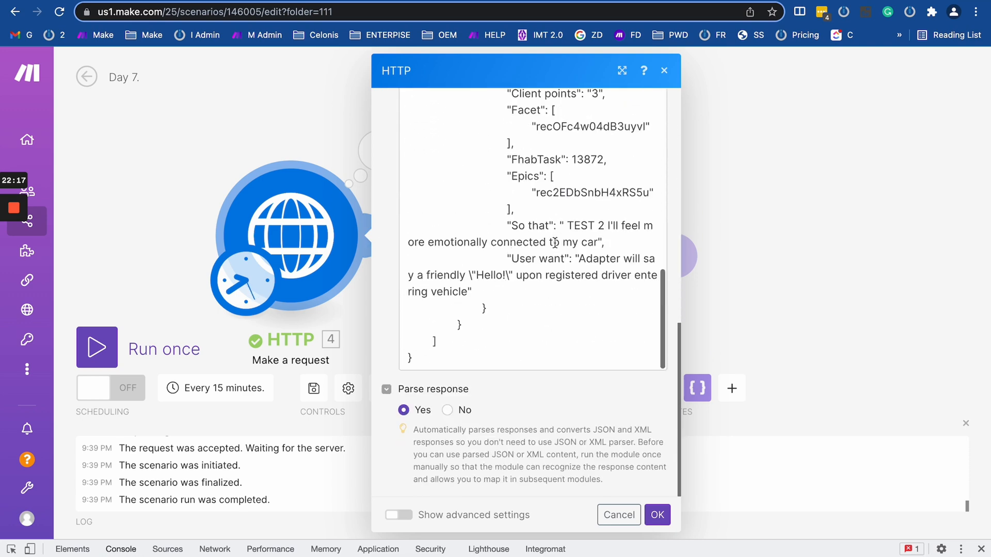
{"action": "scroll", "coordinate": [409, 221], "scroll_direction": "up", "scroll_amount": 6}
{"action": "scroll", "coordinate": [409, 221], "scroll_direction": "up", "scroll_amount": 3}
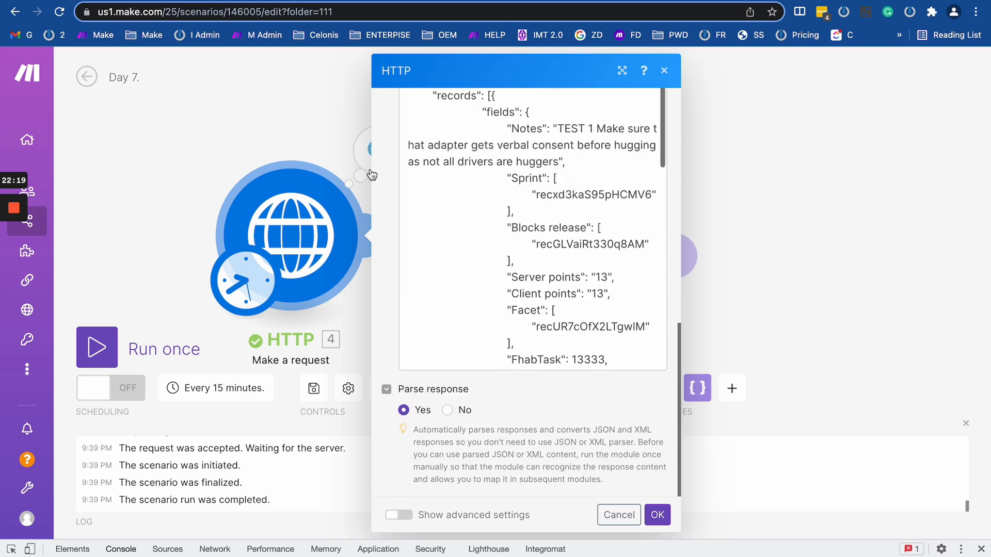
{"action": "scroll", "coordinate": [420, 159], "scroll_direction": "up", "scroll_amount": 4}
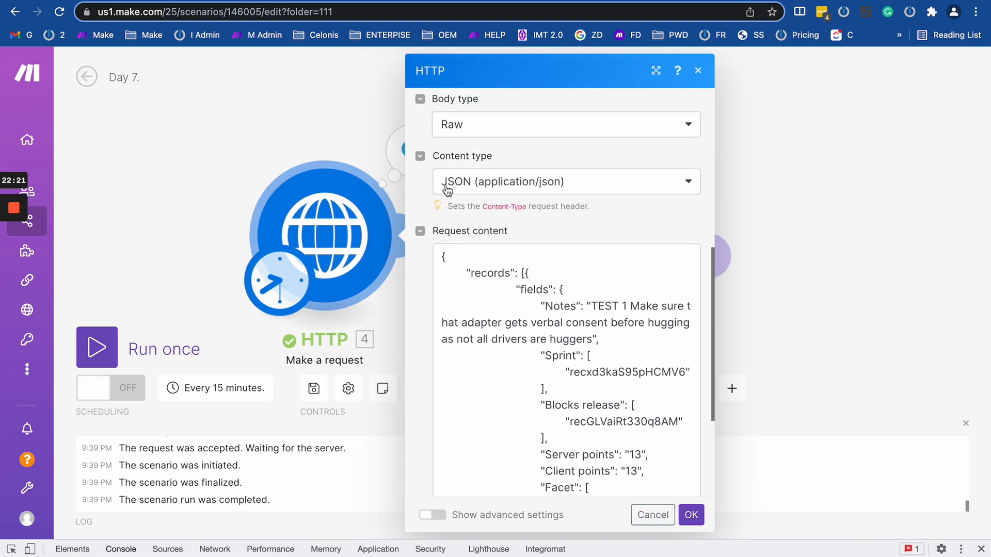
Close the Dictionary window and return to the presentation space.
{"action": "key", "text": "ctrl+Left"}
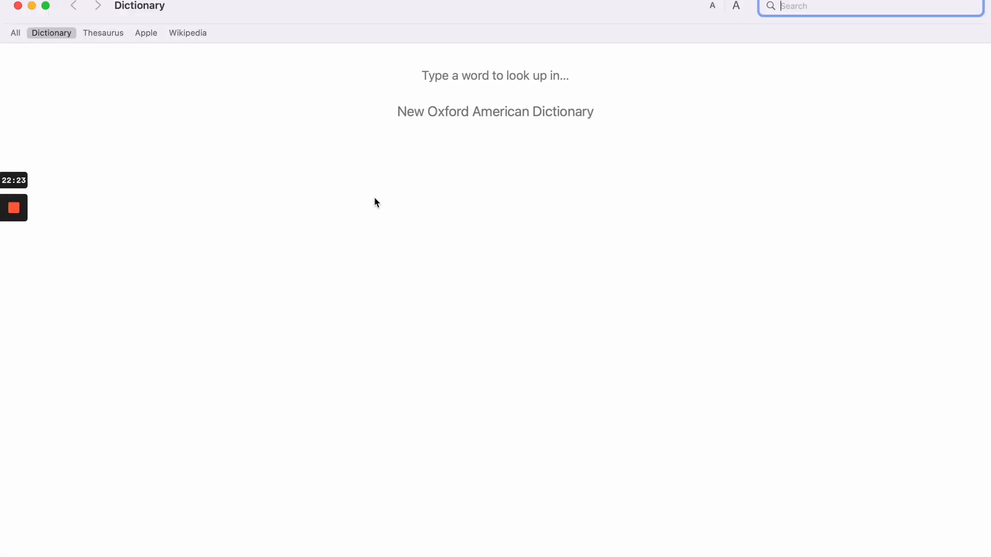
{"action": "left_click", "coordinate": [15, 6]}
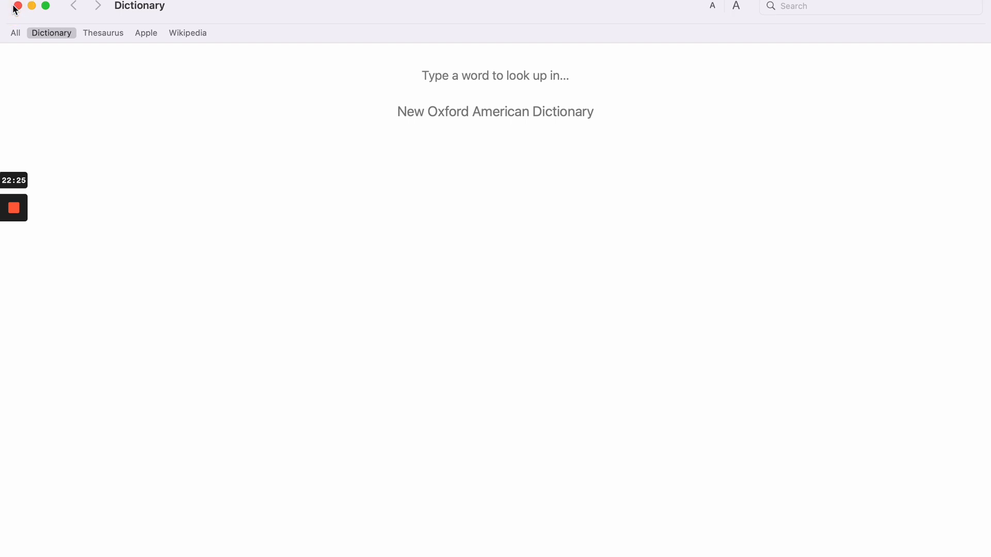
{"action": "key", "text": "ctrl+Right"}
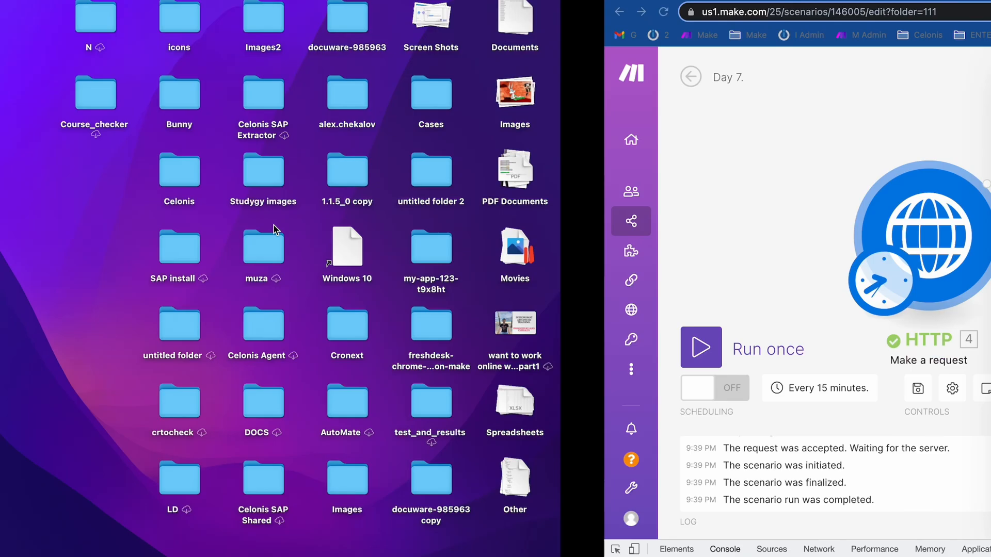
Advance through the HTTP request structure, headers and response structure slides, then return to Make.
{"action": "key", "text": "Right"}
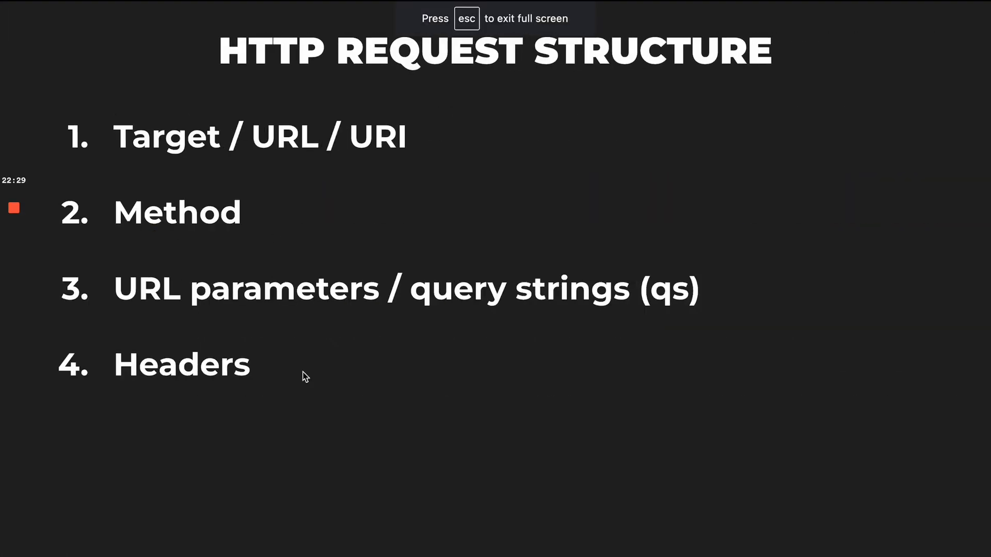
{"action": "key", "text": "Right"}
{"action": "key", "text": "Right"}
{"action": "key", "text": "Right"}
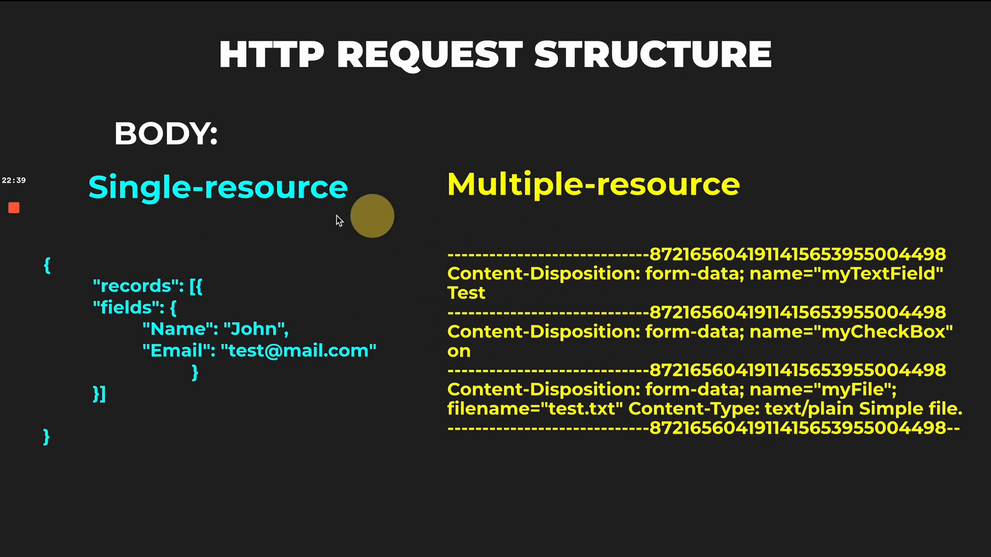
{"action": "key", "text": "Right"}
{"action": "key", "text": "ctrl+Left"}
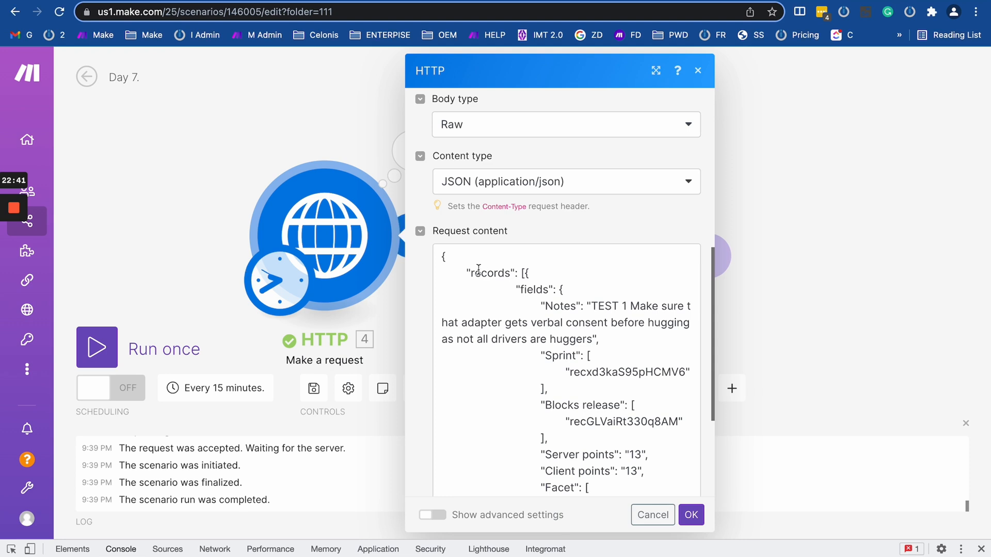
Check the content type choices and try Multipart/form-data as the HTTP body type.
{"action": "left_click", "coordinate": [512, 188]}
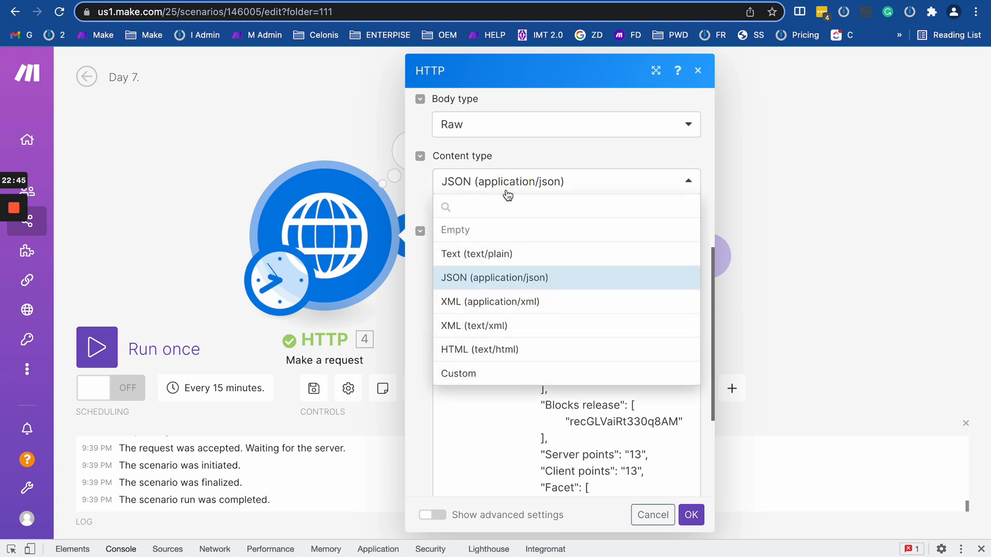
{"action": "left_click", "coordinate": [499, 128]}
{"action": "left_click", "coordinate": [507, 245]}
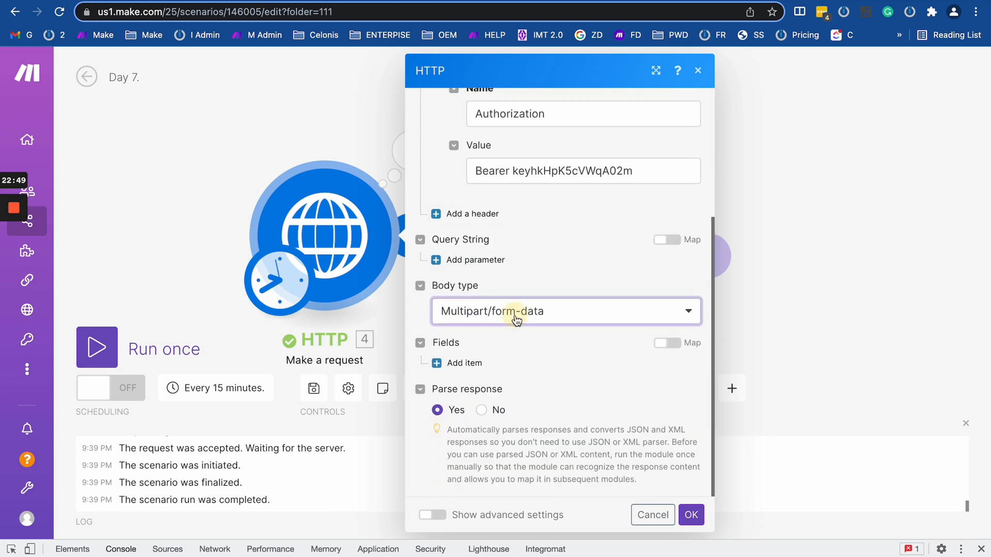
{"action": "left_click", "coordinate": [517, 318]}
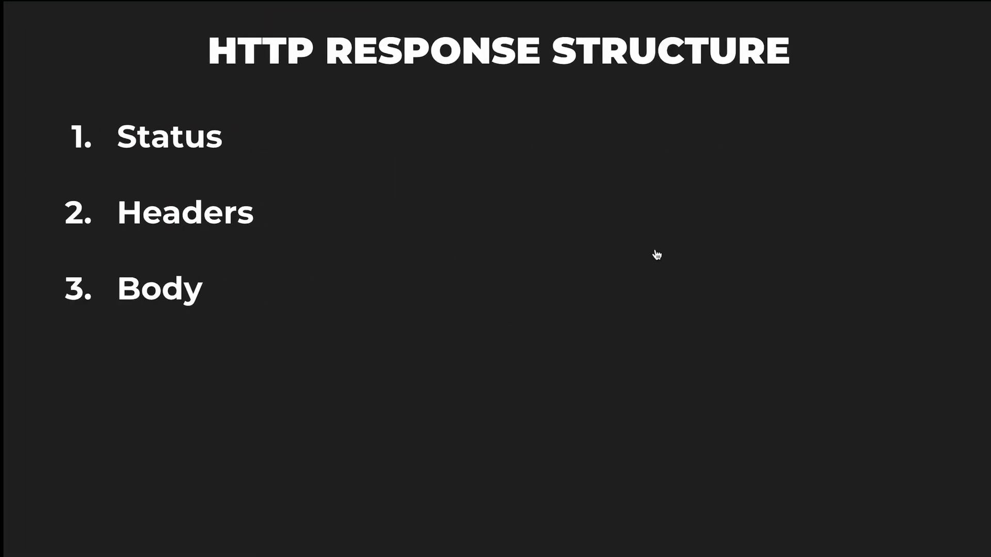
{"action": "key", "text": "Left"}
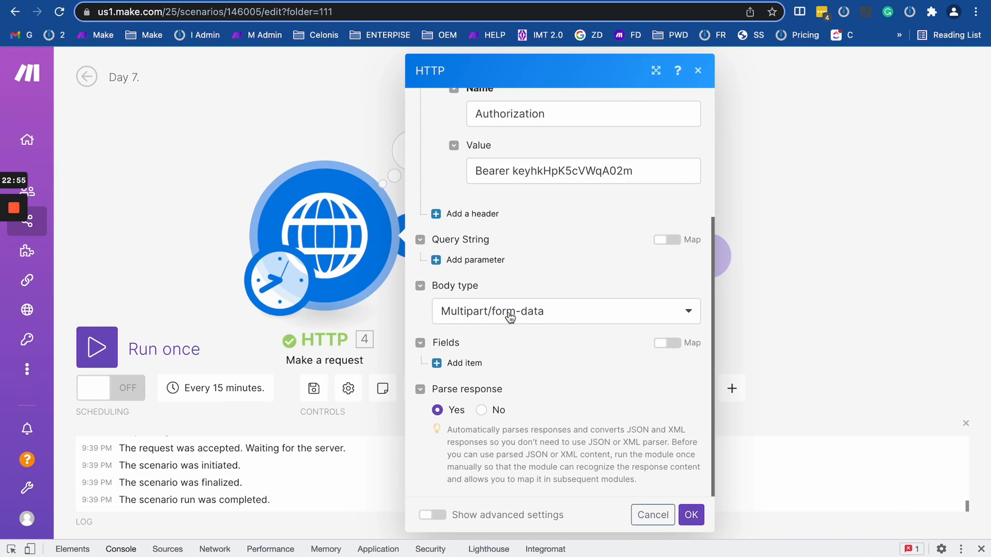
Set the body type back to Raw with a Custom content type.
{"action": "left_click", "coordinate": [507, 312]}
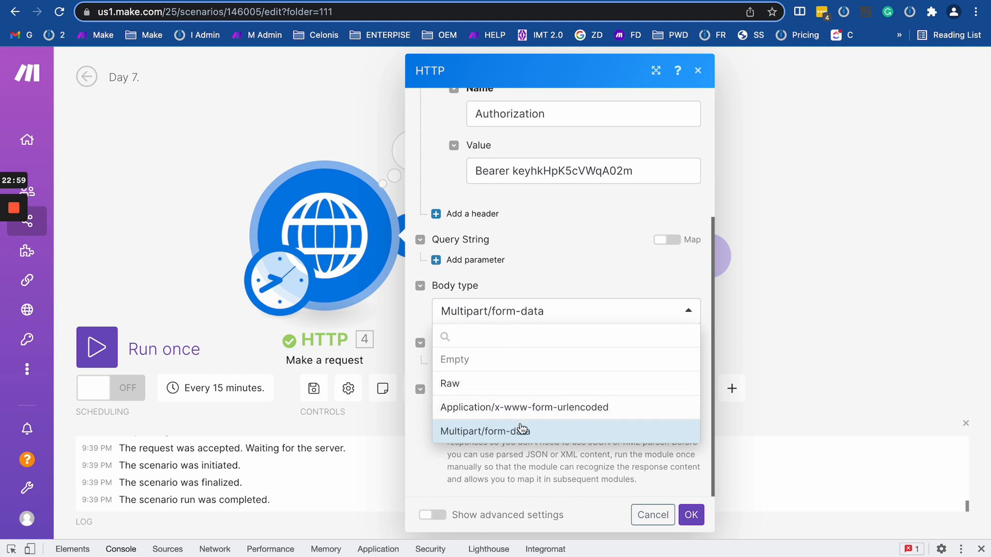
{"action": "left_click", "coordinate": [491, 384]}
{"action": "left_click", "coordinate": [533, 370]}
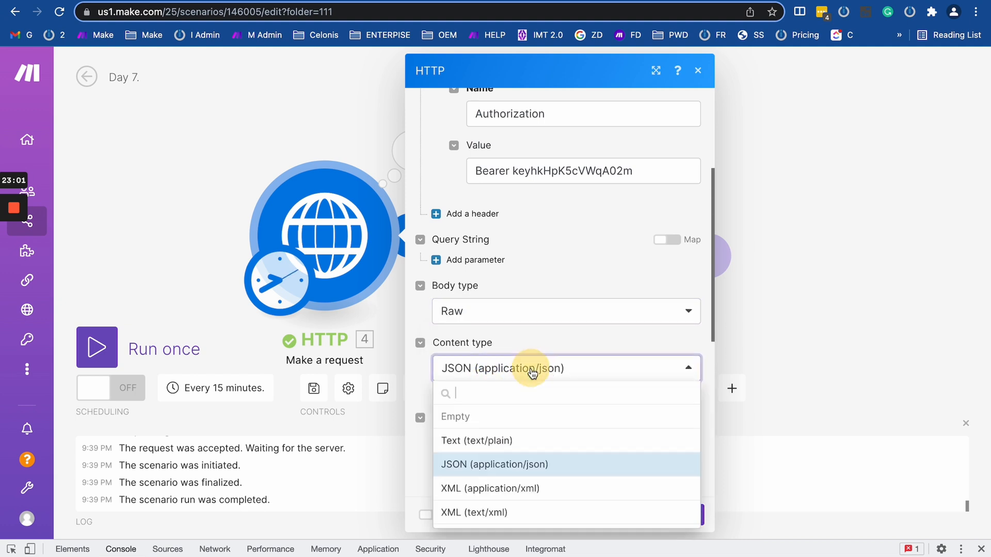
{"action": "scroll", "coordinate": [521, 480], "scroll_direction": "down", "scroll_amount": 2}
{"action": "left_click", "coordinate": [504, 512]}
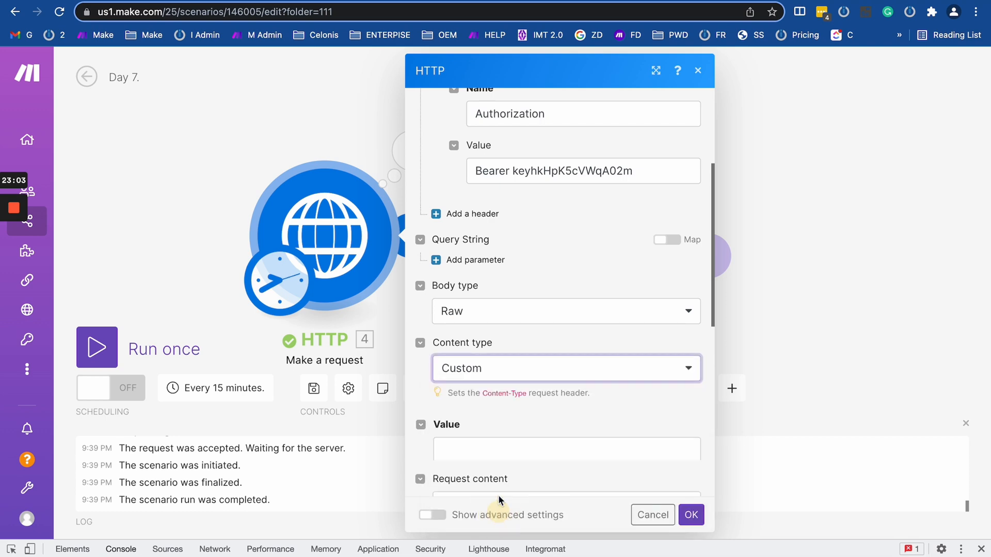
Focus the empty custom content type Value and scroll through the request body settings.
{"action": "left_click", "coordinate": [491, 440]}
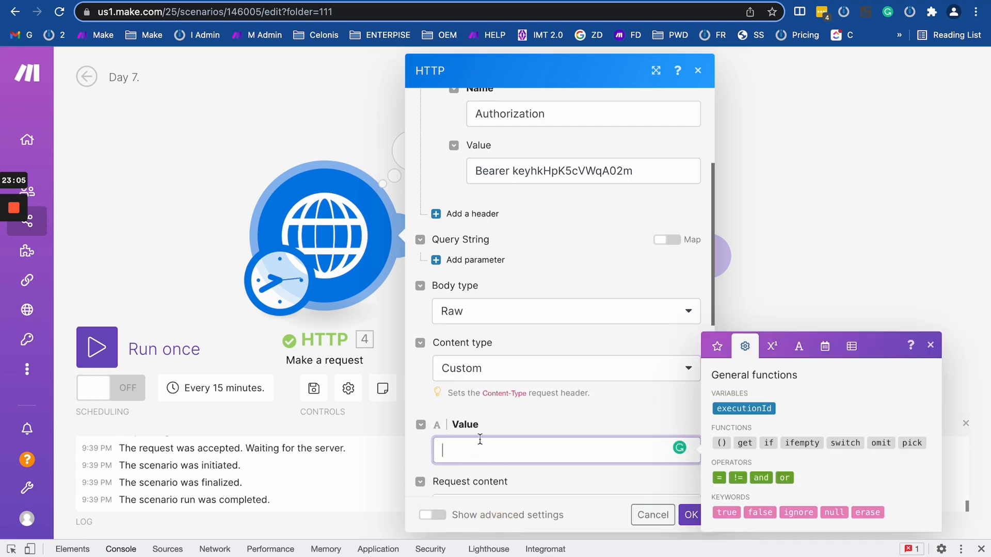
{"action": "scroll", "coordinate": [480, 440], "scroll_direction": "down", "scroll_amount": 2}
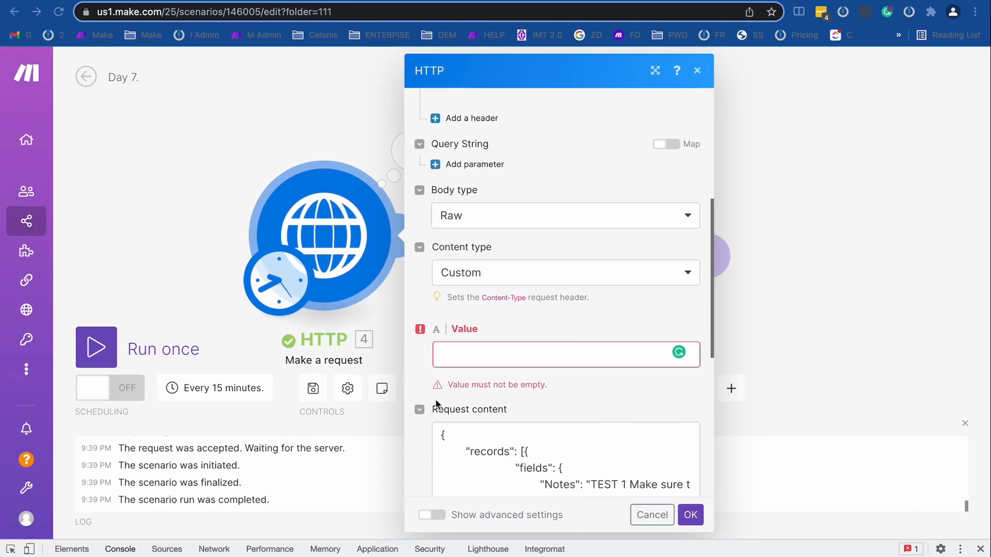
{"action": "scroll", "coordinate": [500, 391], "scroll_direction": "down", "scroll_amount": 3}
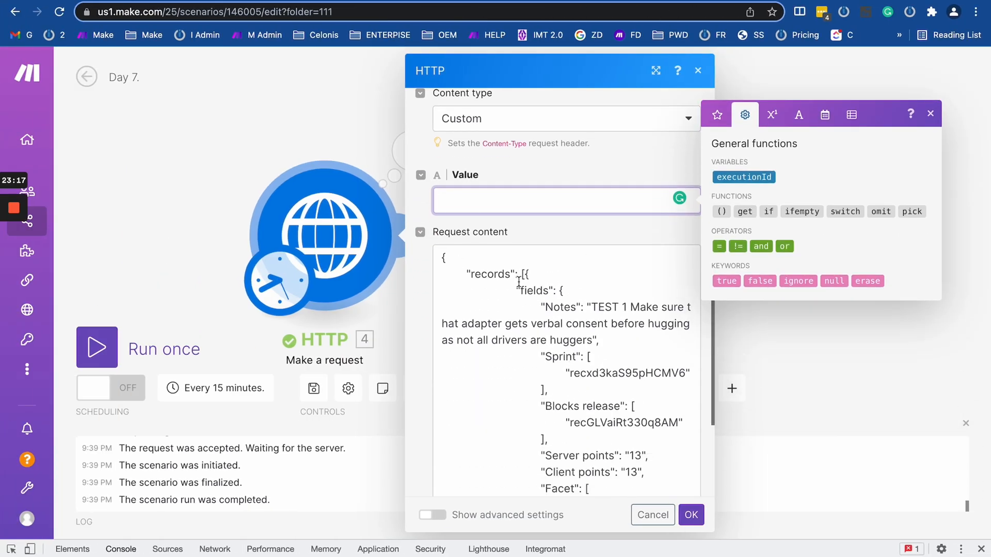
{"action": "left_click_drag", "start_coordinate": [505, 270], "coordinate": [593, 488]}
{"action": "scroll", "coordinate": [584, 444], "scroll_direction": "down", "scroll_amount": 12}
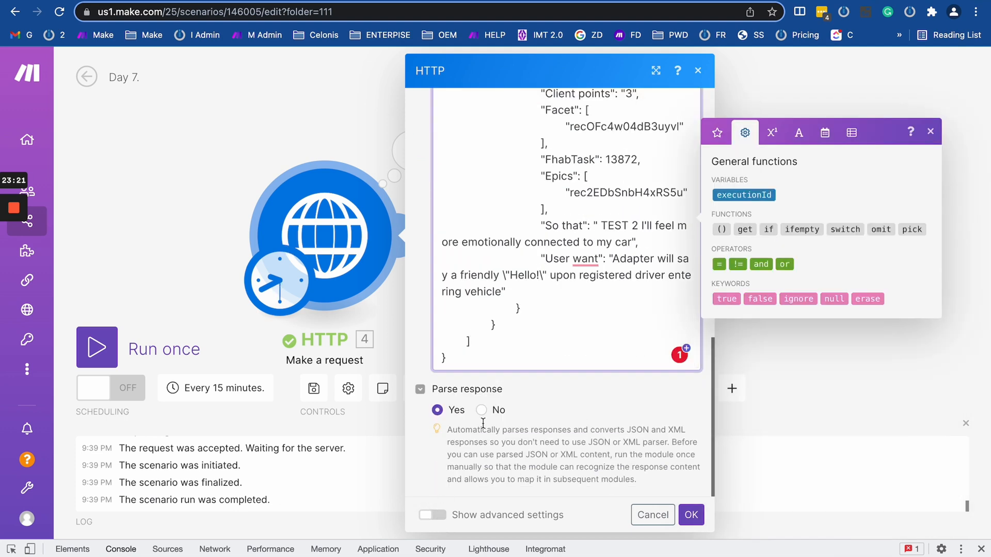
Cancel the edits and reopen the HTTP module to see Request content and Parse response.
{"action": "left_click", "coordinate": [646, 510]}
{"action": "left_click", "coordinate": [324, 235]}
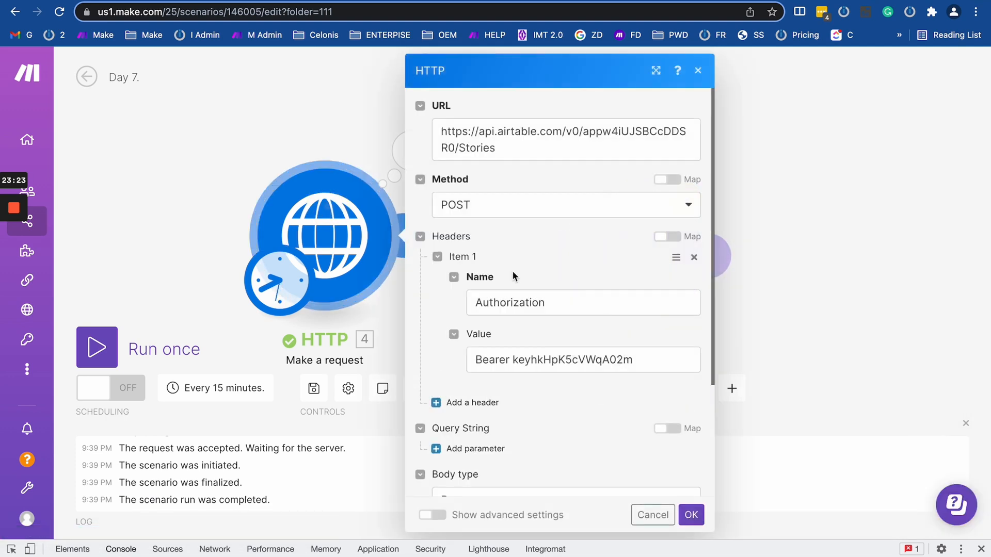
{"action": "scroll", "coordinate": [501, 460], "scroll_direction": "down", "scroll_amount": 10}
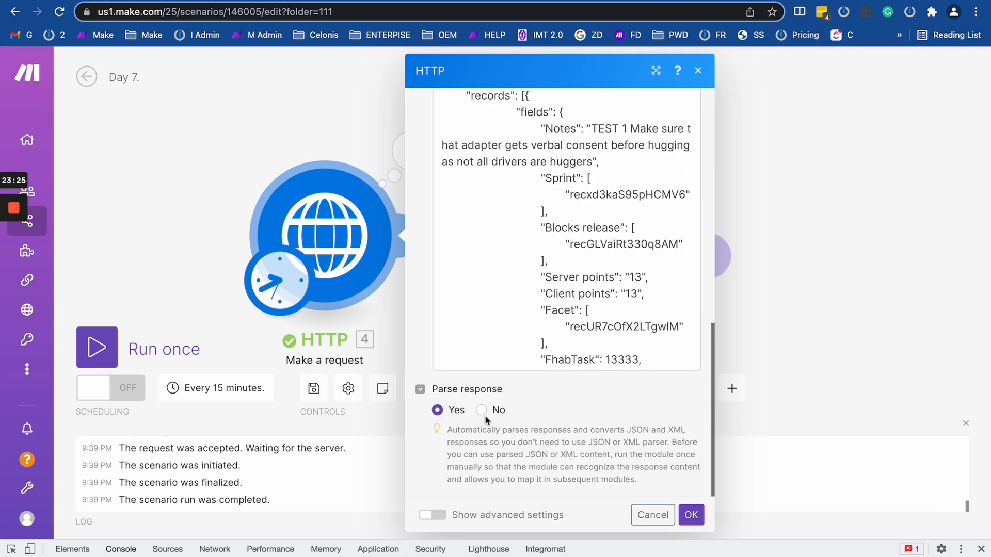
Show advanced settings and look over the basic-auth User name and Password fields.
{"action": "left_click", "coordinate": [432, 514]}
{"action": "scroll", "coordinate": [500, 454], "scroll_direction": "down", "scroll_amount": 10}
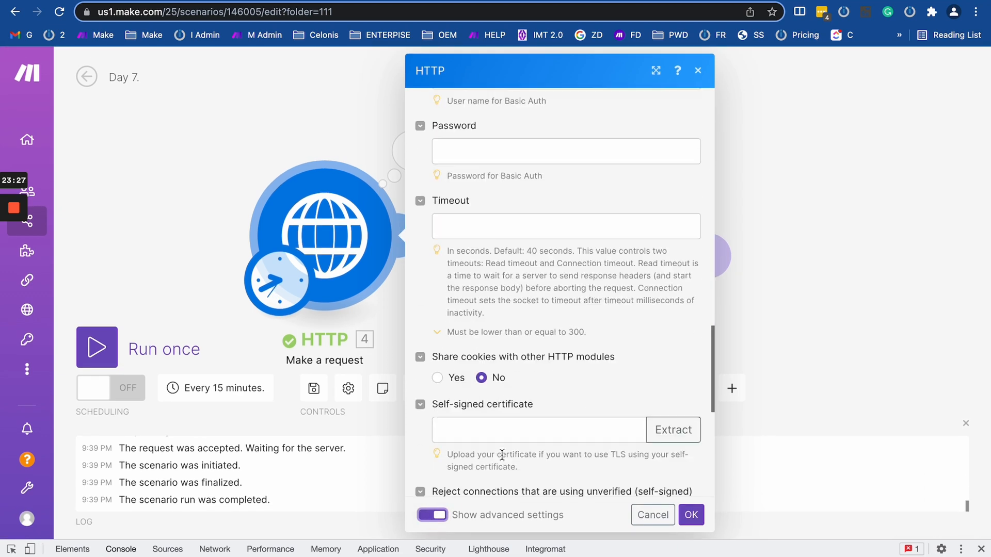
{"action": "scroll", "coordinate": [542, 228], "scroll_direction": "up", "scroll_amount": 10}
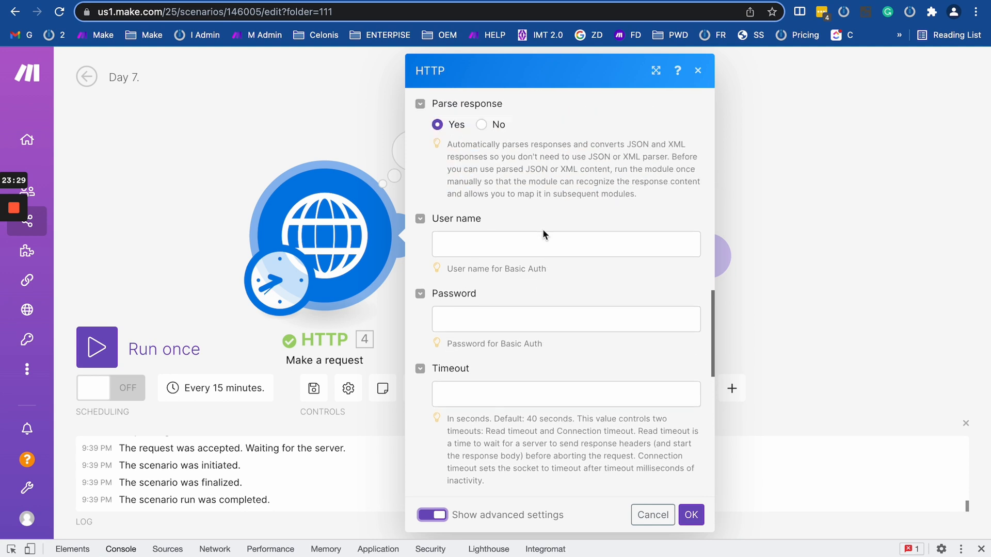
{"action": "scroll", "coordinate": [458, 198], "scroll_direction": "down", "scroll_amount": 2}
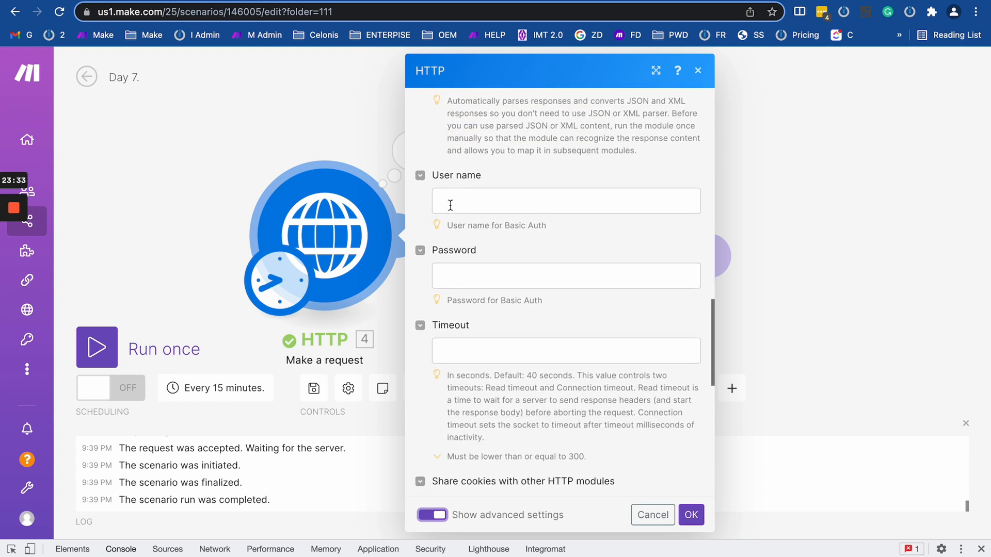
{"action": "left_click", "coordinate": [475, 192]}
{"action": "left_click", "coordinate": [466, 281]}
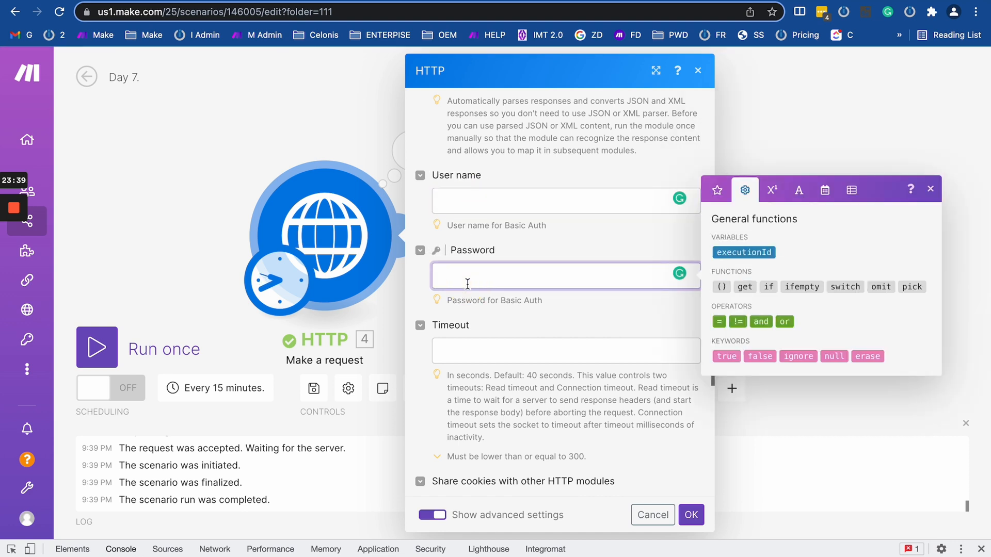
{"action": "left_click", "coordinate": [493, 202]}
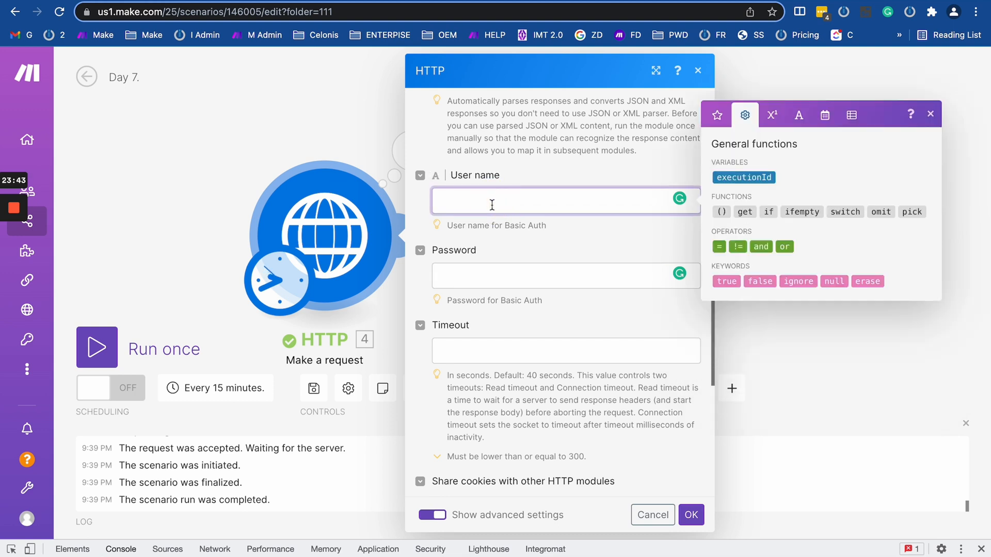
Remove 'Basic base64(user:pass)', which went into the Timeout field by mistake.
{"action": "left_click", "coordinate": [465, 349]}
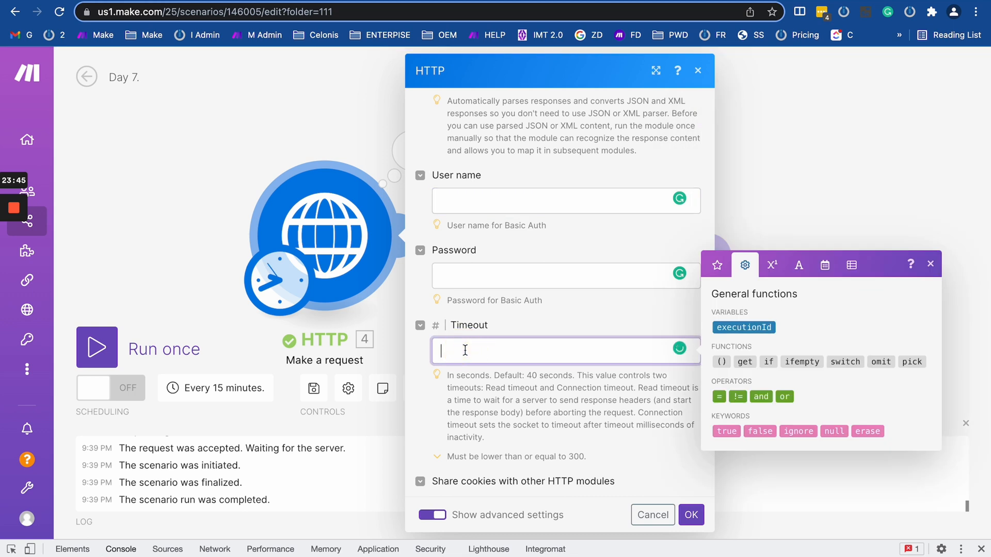
{"action": "type", "text": "Basic base6"}
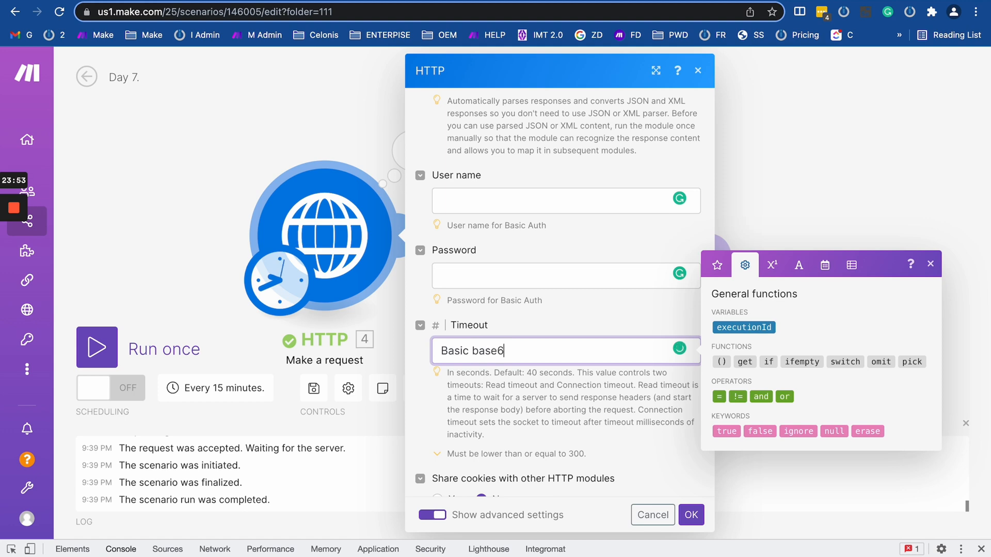
{"action": "type", "text": "4("}
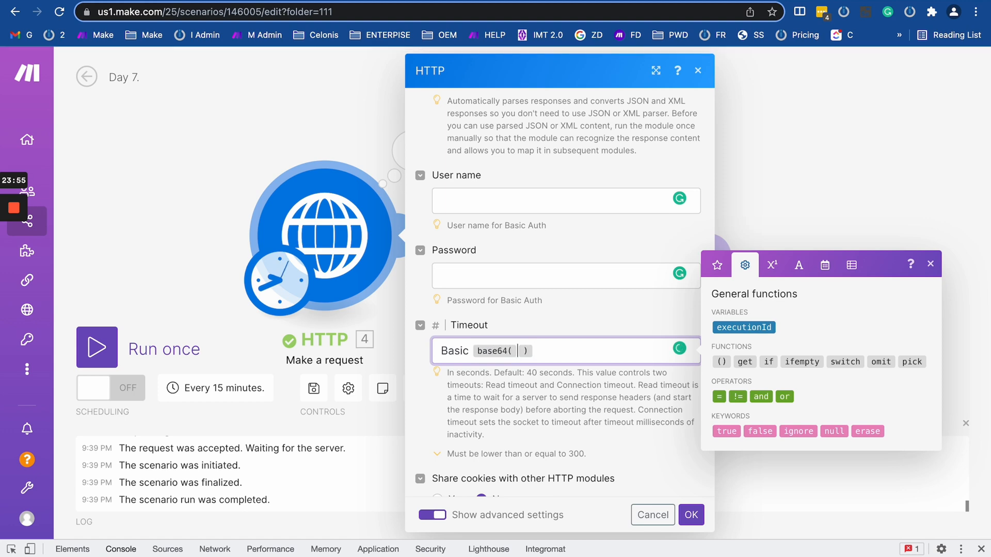
{"action": "type", "text": "user "}
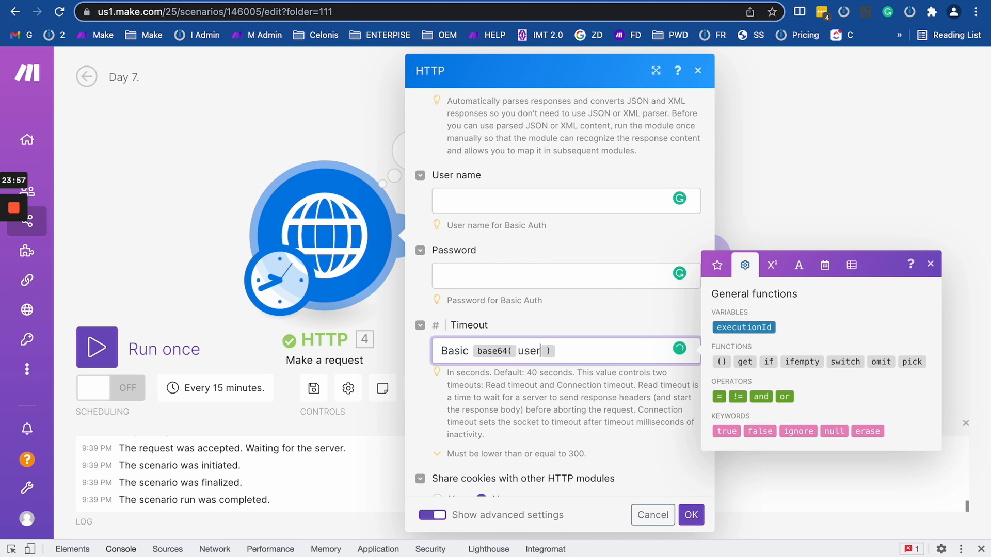
{"action": "type", "text": ":pass"}
{"action": "left_click_drag", "start_coordinate": [626, 349], "coordinate": [401, 326]}
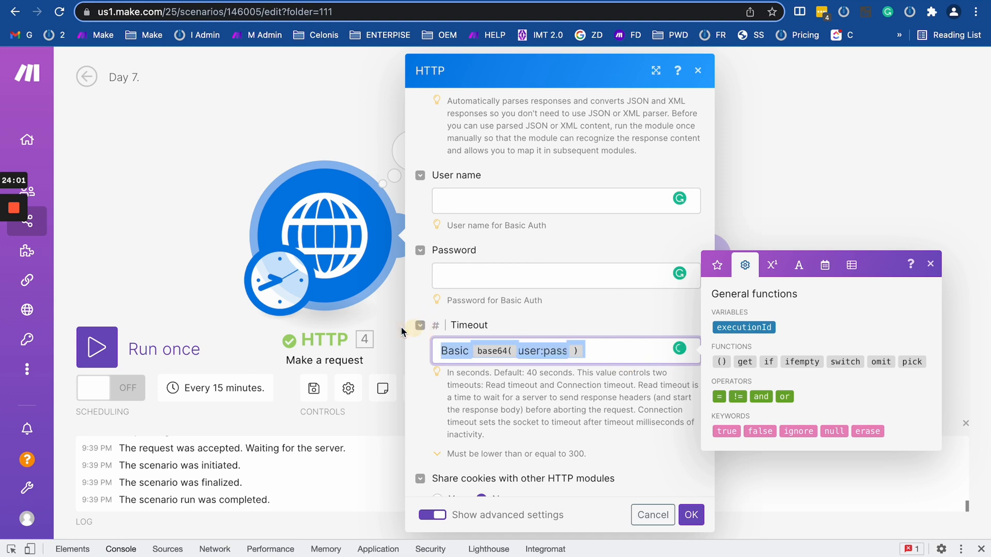
{"action": "key", "text": "BackSpace"}
Replace the Authorization header's bearer token with Basic base64(user:pass).
{"action": "scroll", "coordinate": [465, 339], "scroll_direction": "up", "scroll_amount": 2}
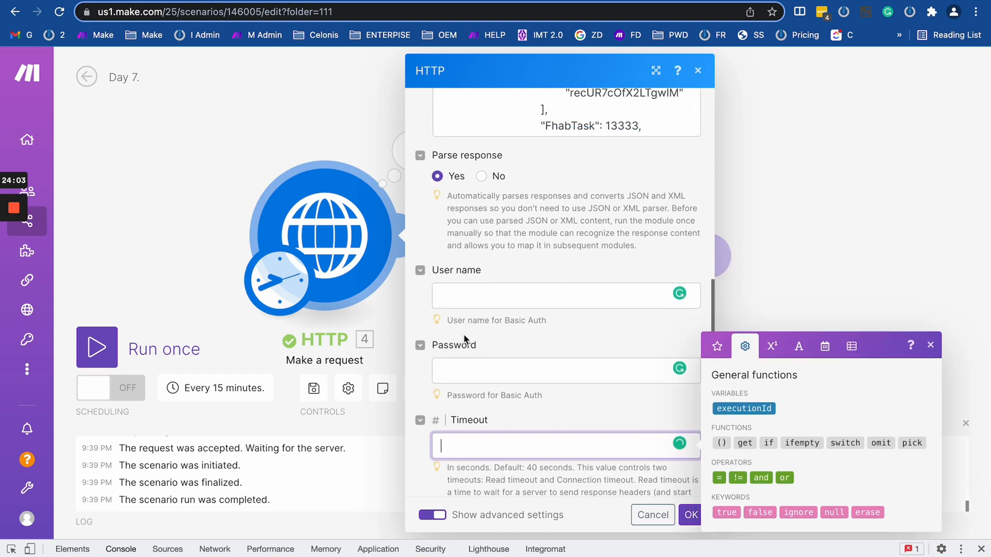
{"action": "scroll", "coordinate": [562, 262], "scroll_direction": "up", "scroll_amount": 15}
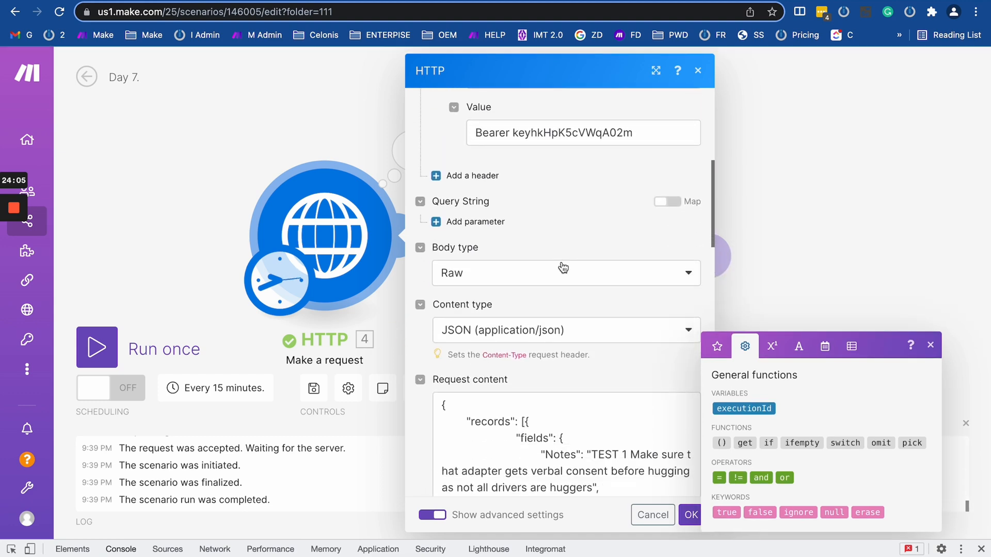
{"action": "scroll", "coordinate": [561, 262], "scroll_direction": "up", "scroll_amount": 3}
{"action": "scroll", "coordinate": [562, 261], "scroll_direction": "down", "scroll_amount": 4}
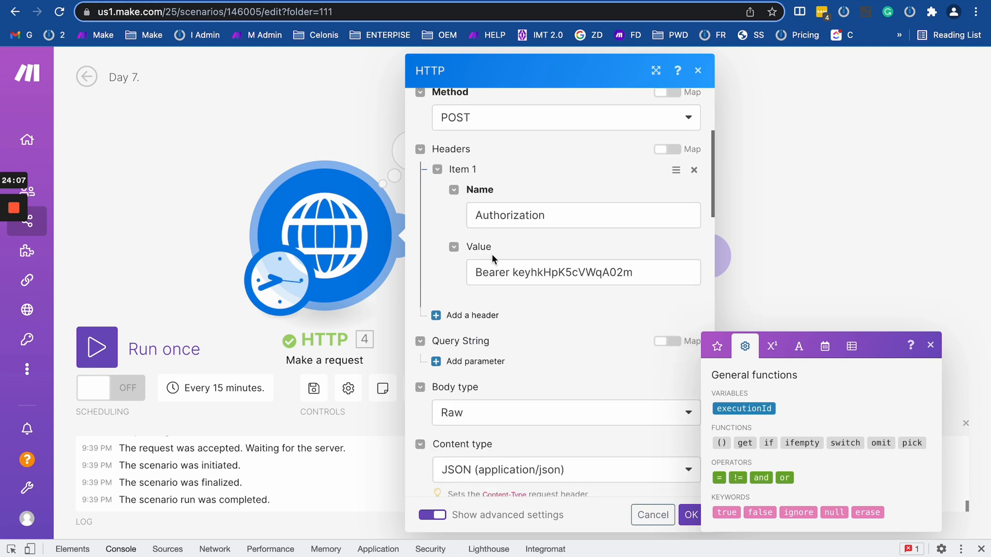
{"action": "triple_click", "coordinate": [620, 272]}
{"action": "type", "text": "Basic base64(user:pass)"}
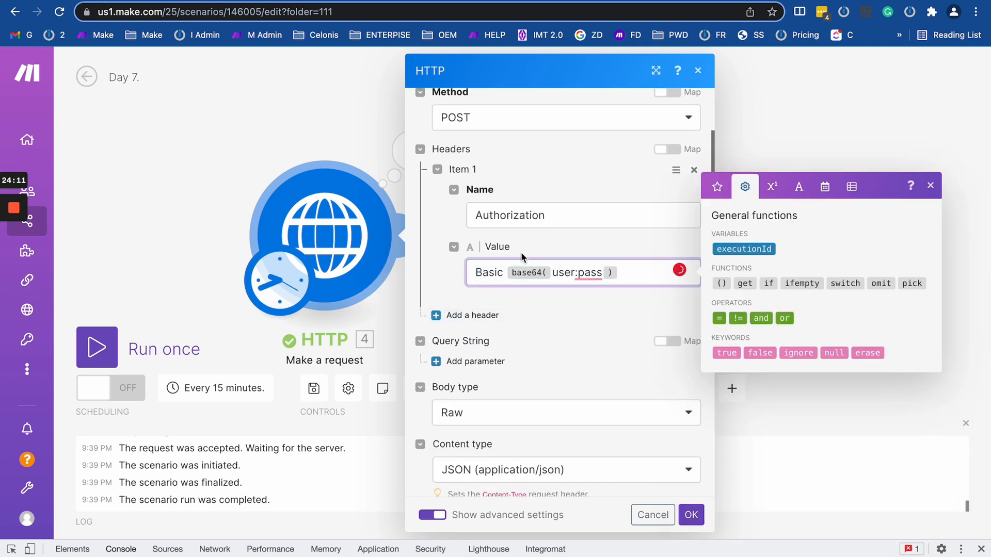
Look over the advanced User name and Password fields again.
{"action": "scroll", "coordinate": [589, 383], "scroll_direction": "down", "scroll_amount": 15}
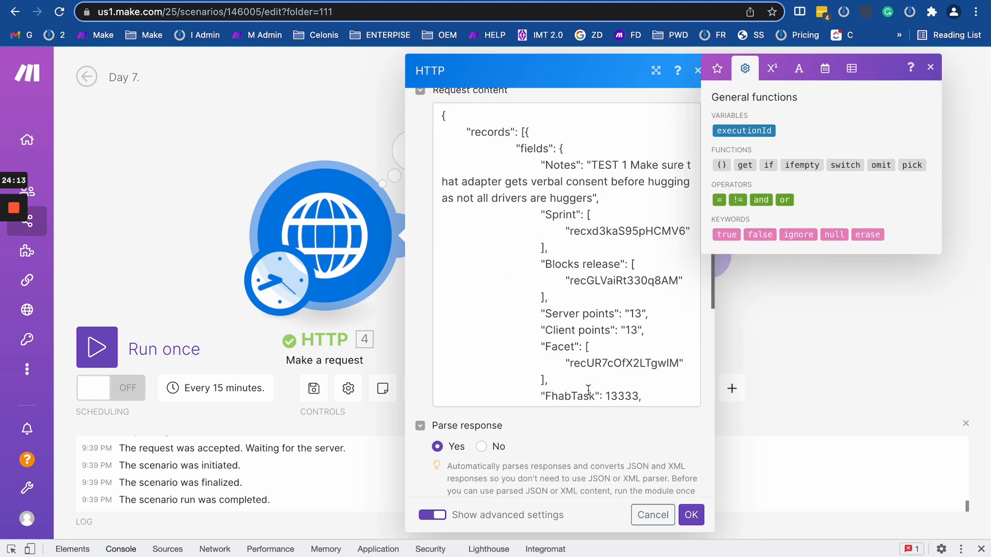
{"action": "scroll", "coordinate": [580, 436], "scroll_direction": "down", "scroll_amount": 8}
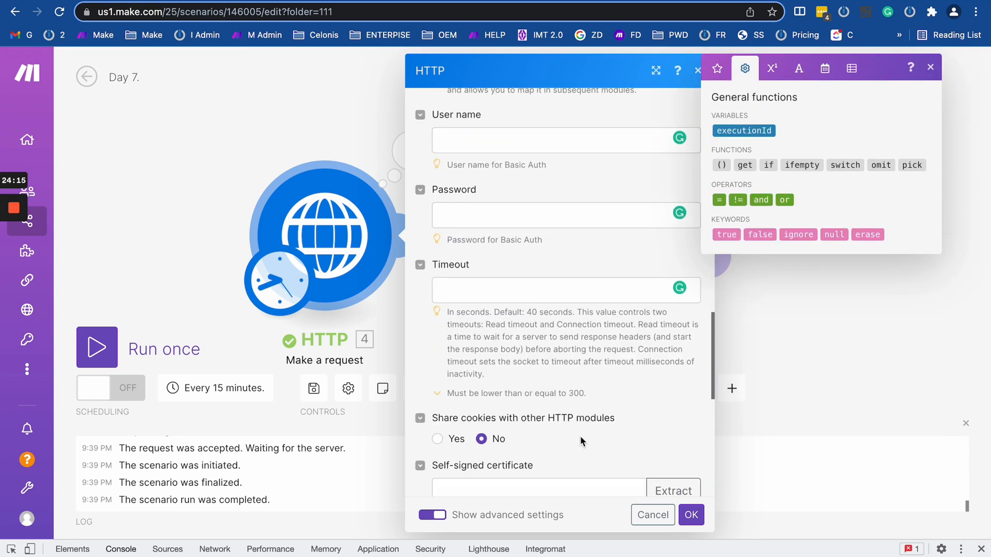
{"action": "scroll", "coordinate": [530, 208], "scroll_direction": "up", "scroll_amount": 4}
{"action": "left_click", "coordinate": [474, 216]}
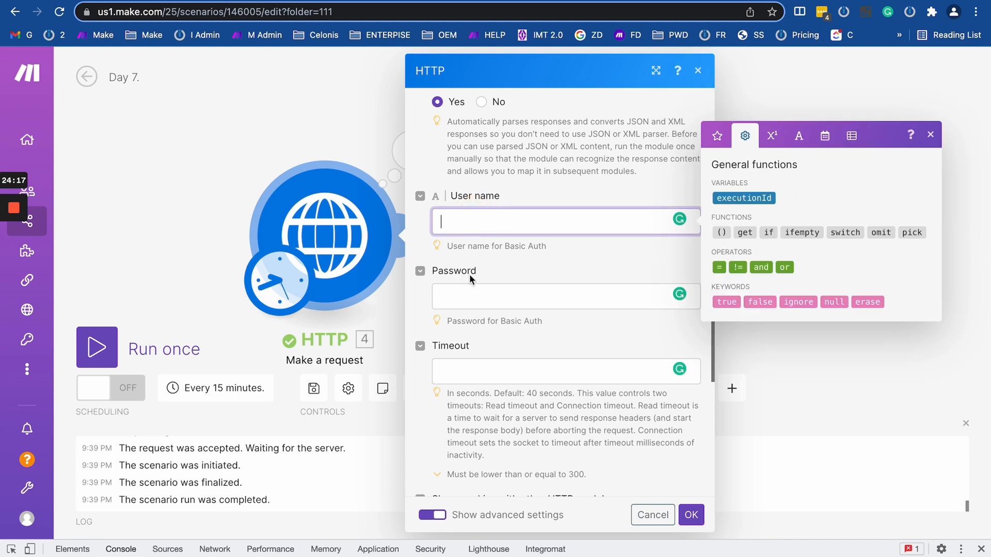
{"action": "left_click", "coordinate": [472, 277]}
{"action": "left_click", "coordinate": [475, 196]}
{"action": "left_click", "coordinate": [477, 291]}
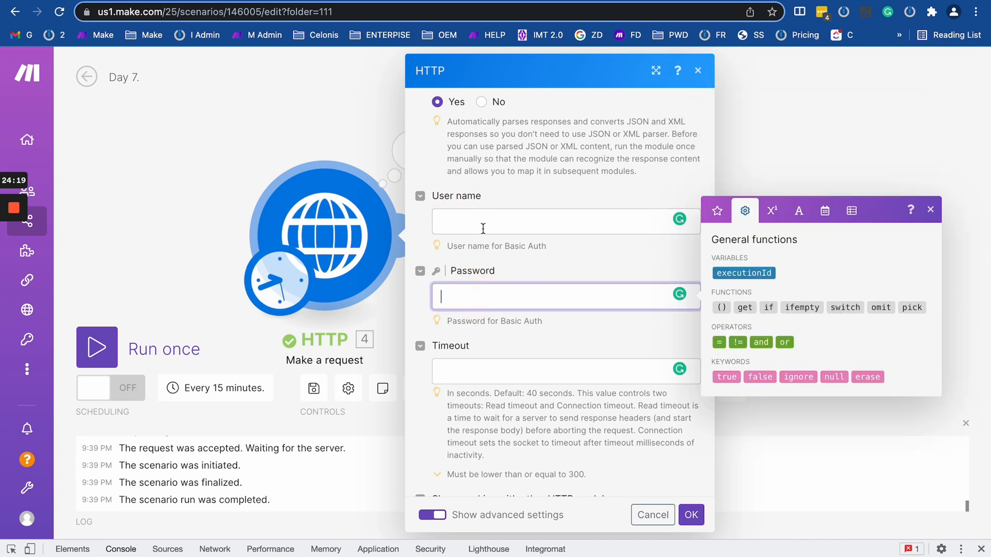
{"action": "left_click", "coordinate": [480, 219]}
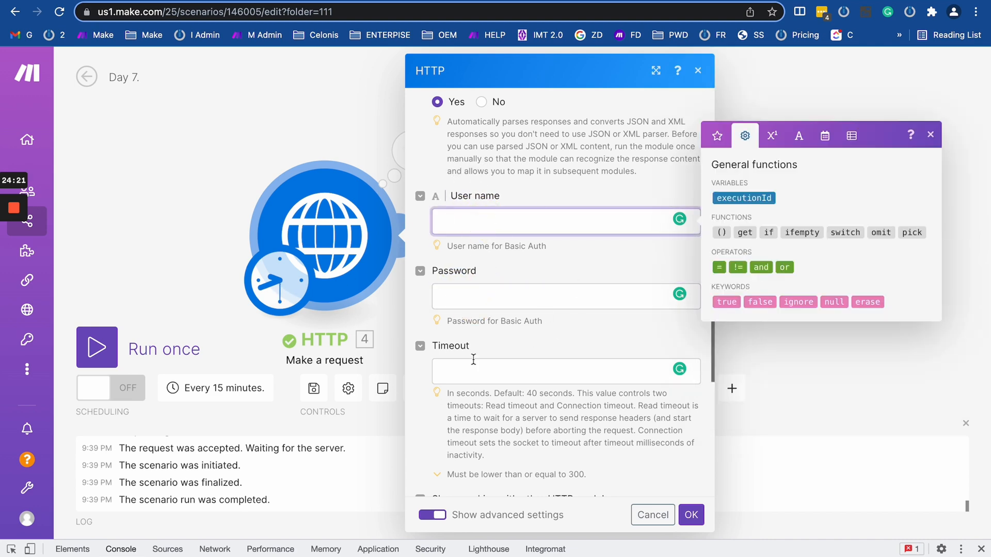
Inspect the Timeout field, noting the 40-second default and 300-second maximum.
{"action": "scroll", "coordinate": [474, 360], "scroll_direction": "down", "scroll_amount": 5}
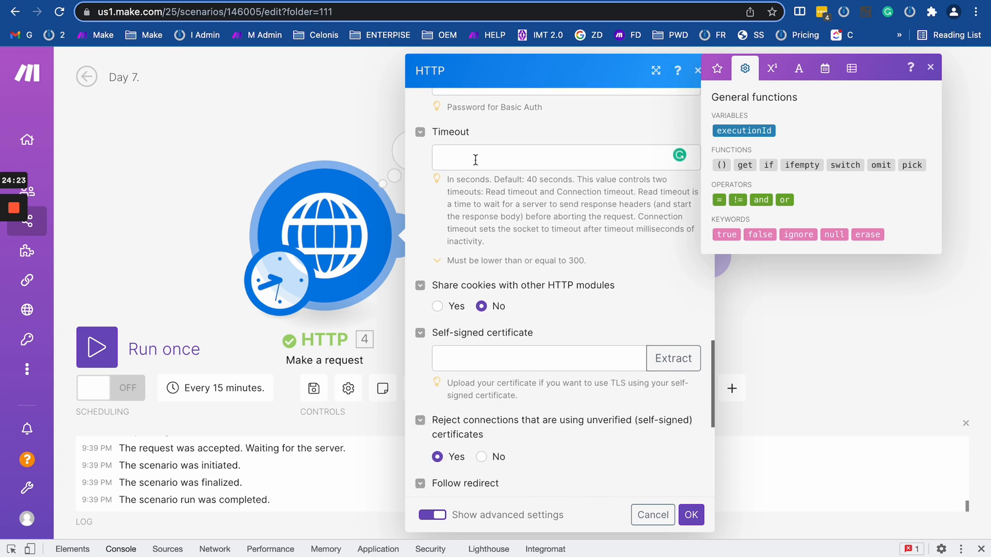
{"action": "left_click", "coordinate": [477, 158]}
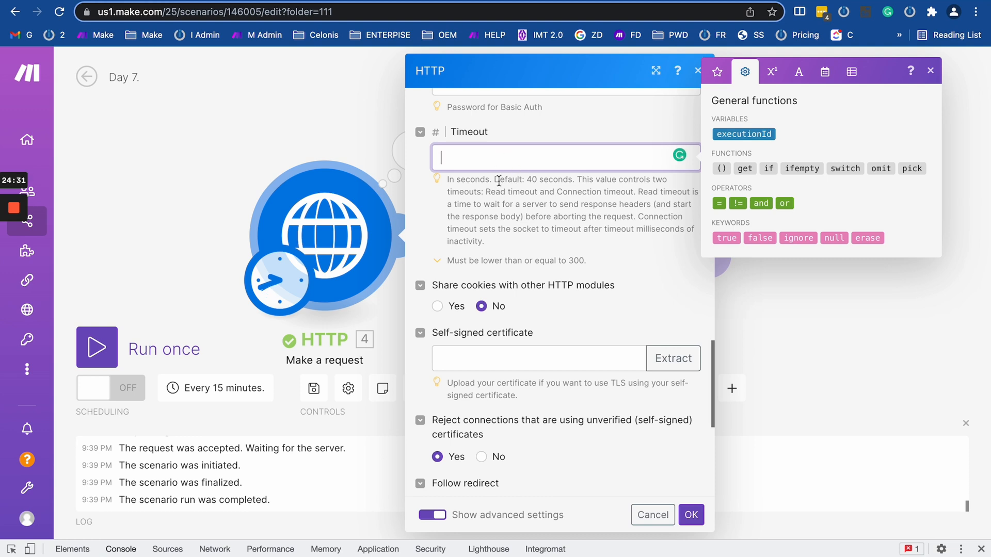
{"action": "left_click_drag", "start_coordinate": [485, 179], "coordinate": [615, 178]}
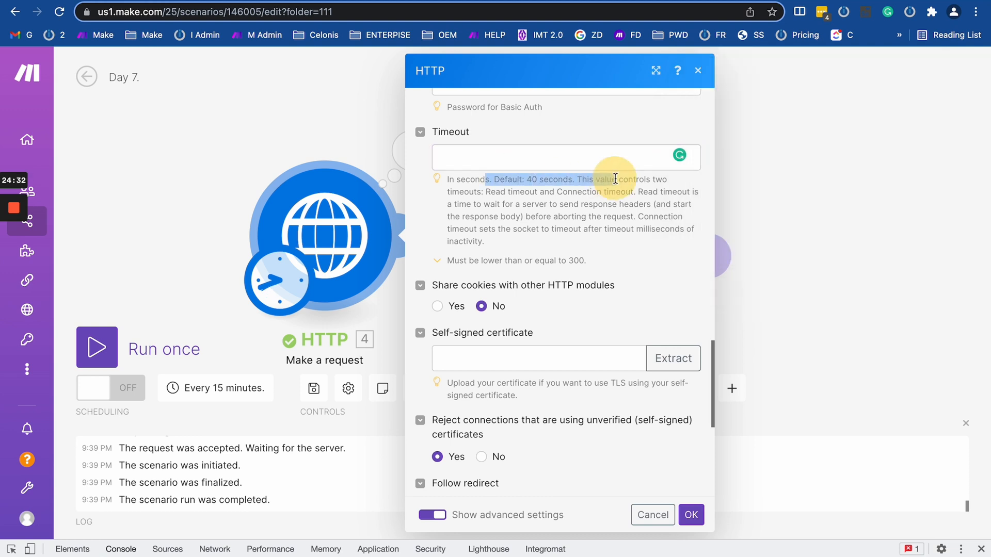
{"action": "double_click", "coordinate": [576, 260]}
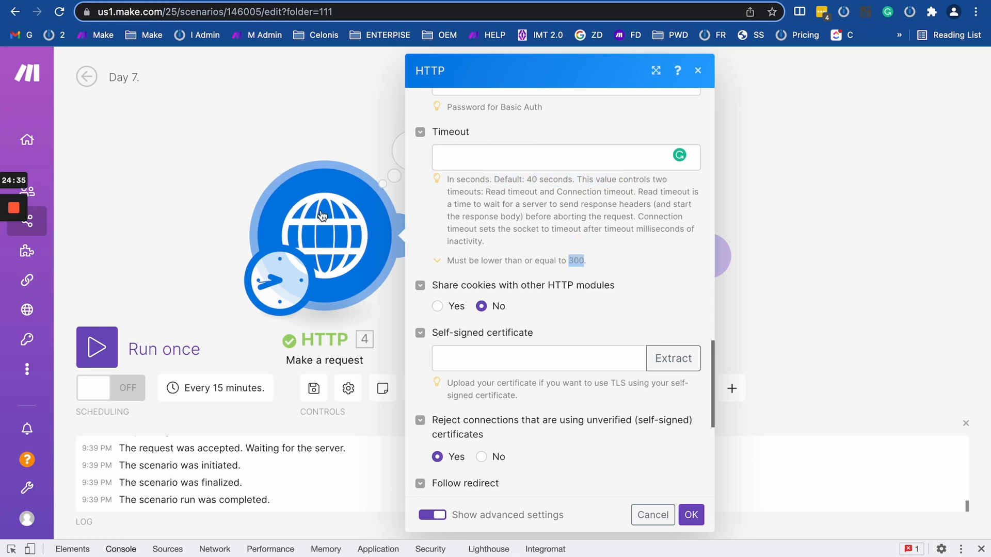
{"action": "left_click", "coordinate": [515, 166]}
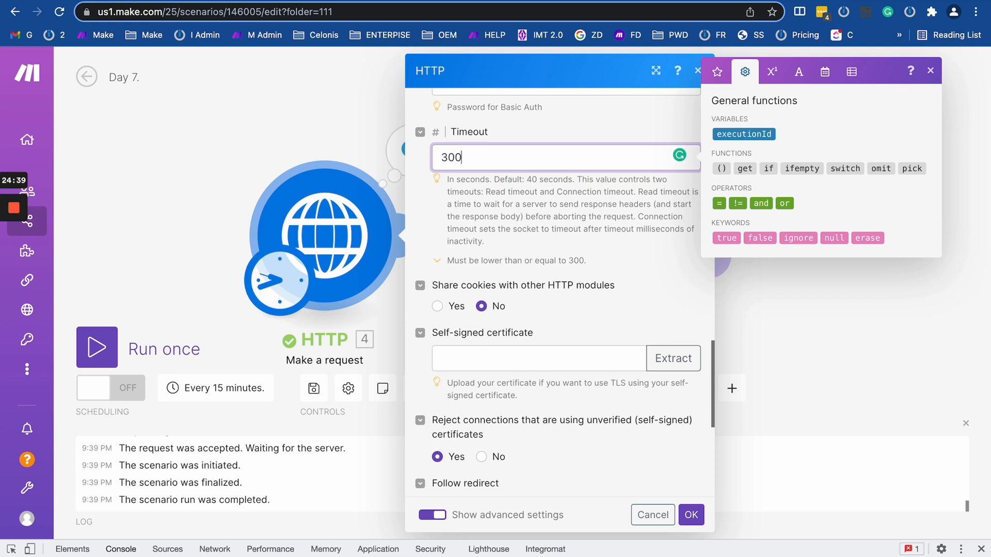
{"action": "left_click", "coordinate": [551, 229]}
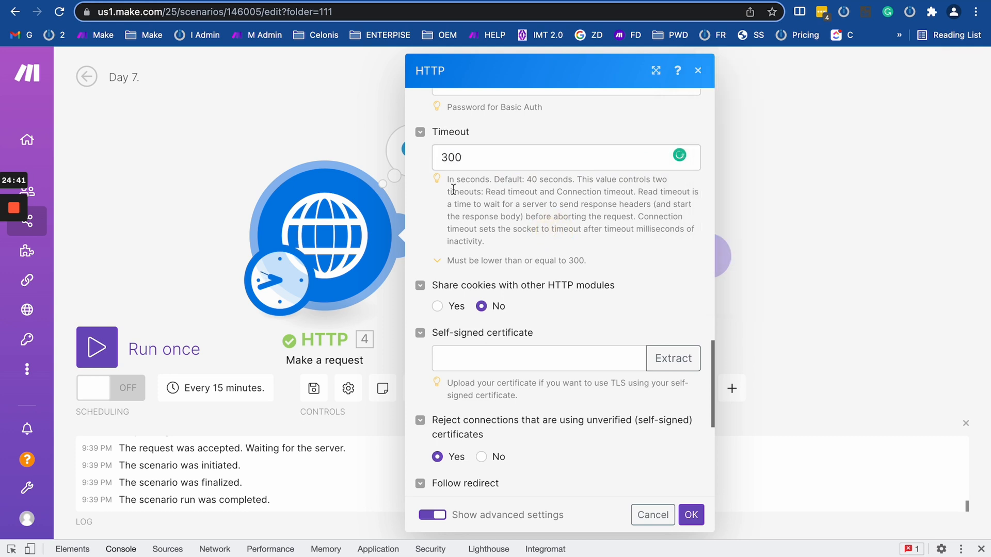
{"action": "double_click", "coordinate": [461, 158]}
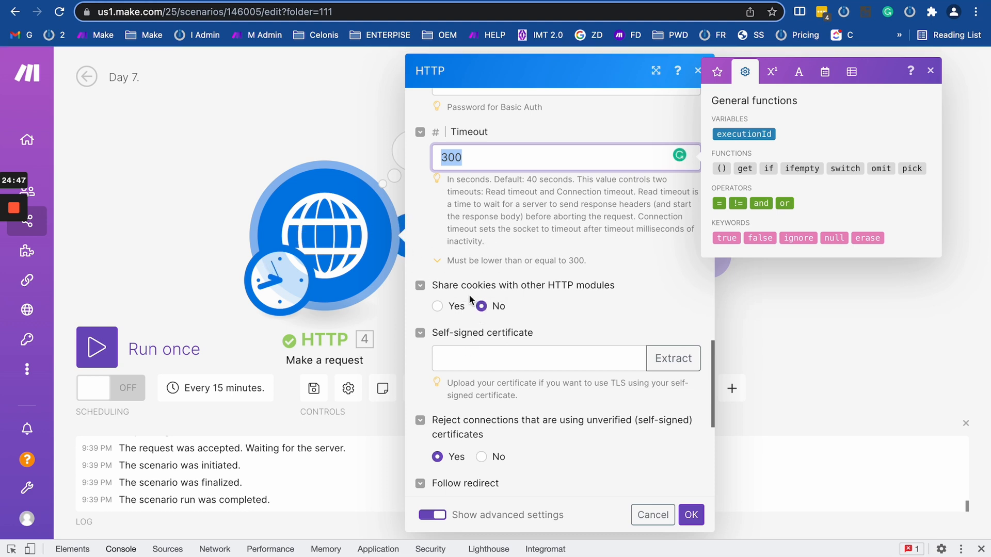
{"action": "left_click", "coordinate": [473, 162]}
Close the HTTP settings and last-run details, then pan to show both modules.
{"action": "left_click", "coordinate": [313, 123]}
{"action": "left_click", "coordinate": [427, 160]}
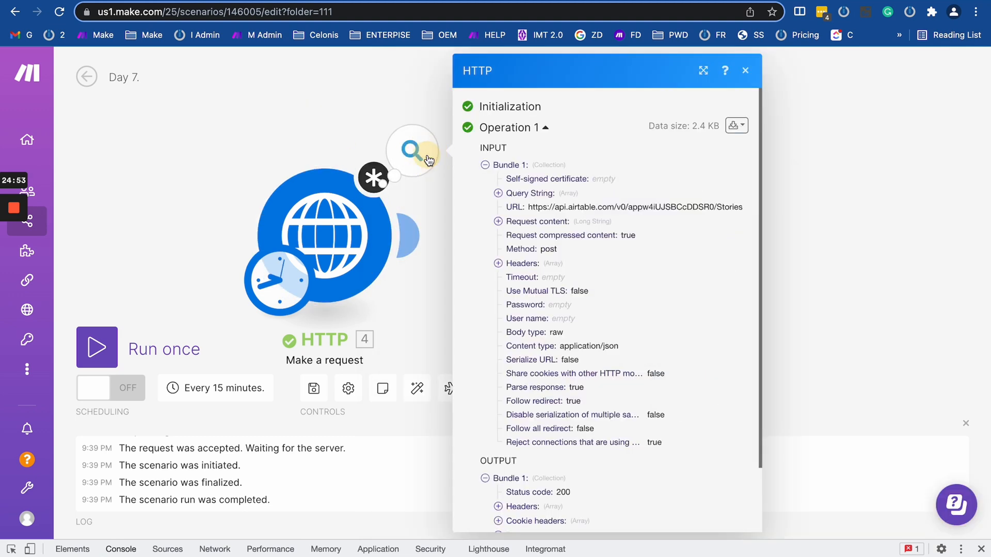
{"action": "left_click", "coordinate": [241, 154]}
{"action": "left_click_drag", "start_coordinate": [456, 311], "coordinate": [437, 270]}
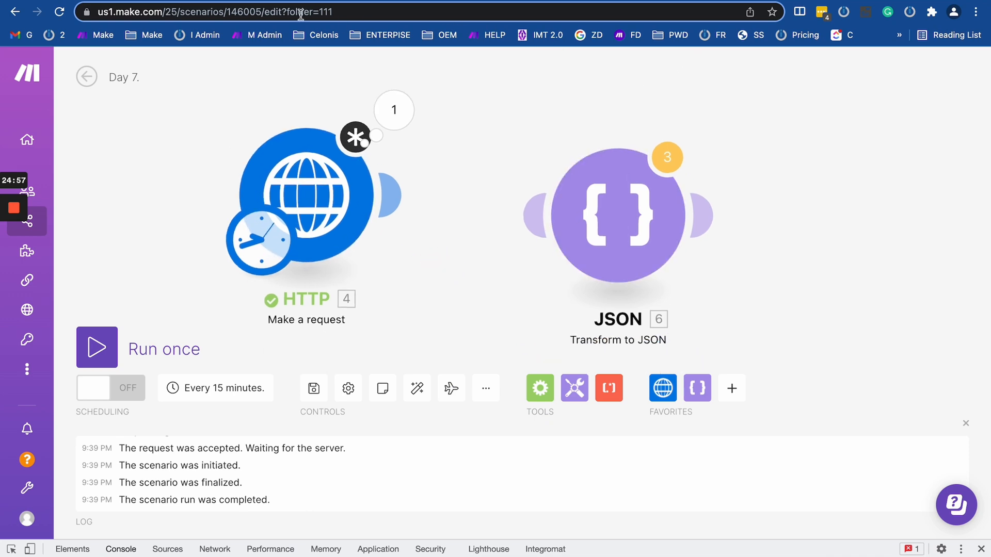
Copy the URL decoder/encoder page's web address and return to Make.
{"action": "left_click", "coordinate": [289, 0]}
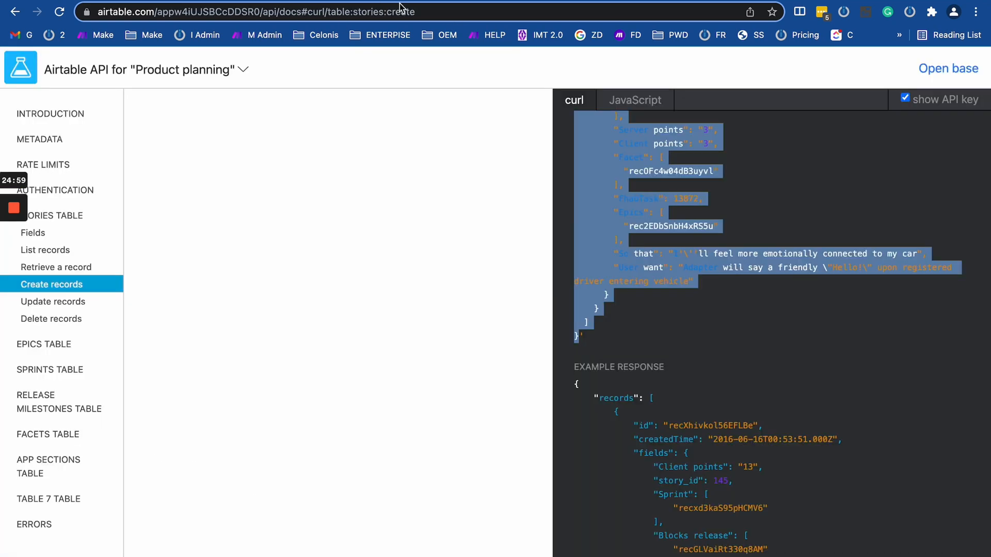
{"action": "left_click", "coordinate": [370, 0]}
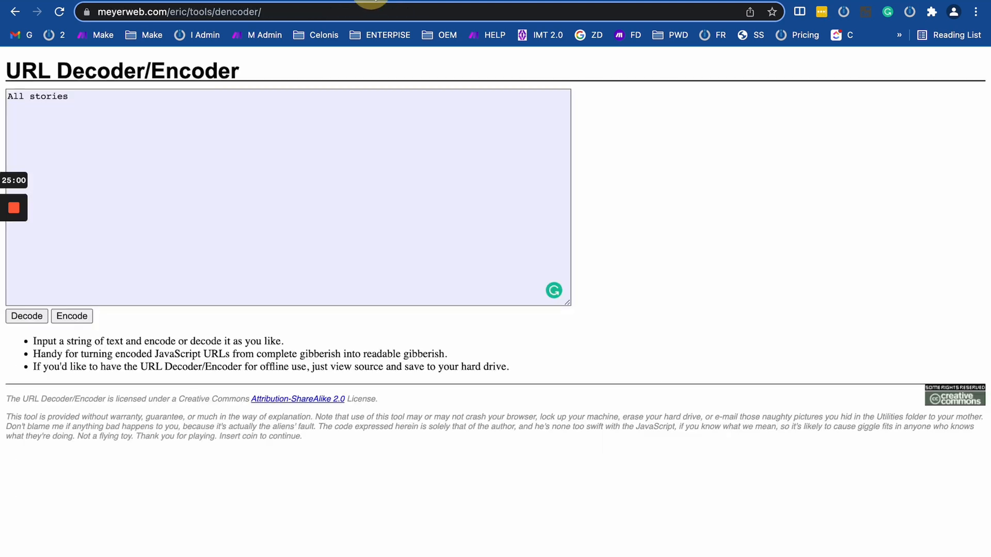
{"action": "left_click", "coordinate": [330, 16]}
{"action": "key", "text": "ctrl+c"}
{"action": "left_click", "coordinate": [258, 0]}
Reopen and close the original HTTP module settings, then reposition the canvas around it.
{"action": "left_click", "coordinate": [222, 115]}
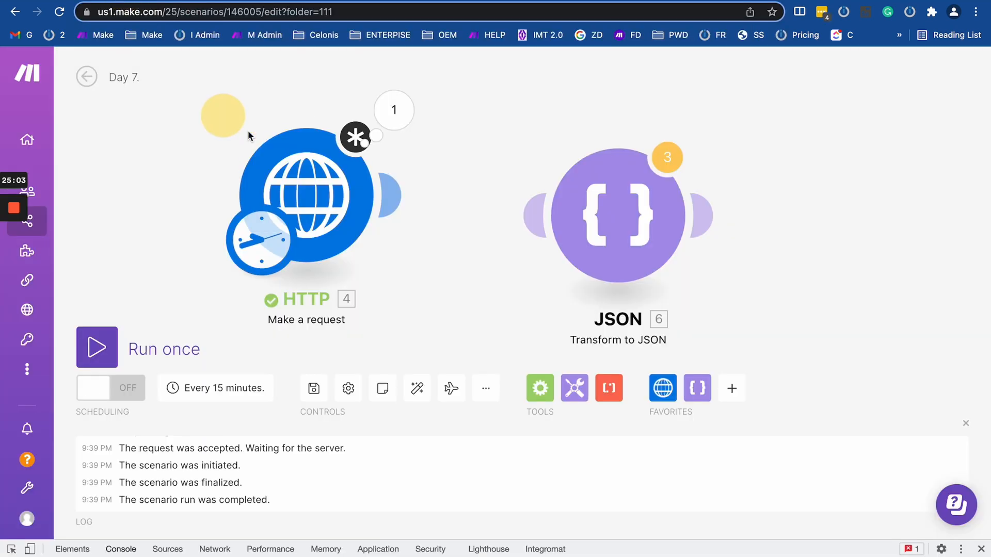
{"action": "left_click", "coordinate": [252, 149]}
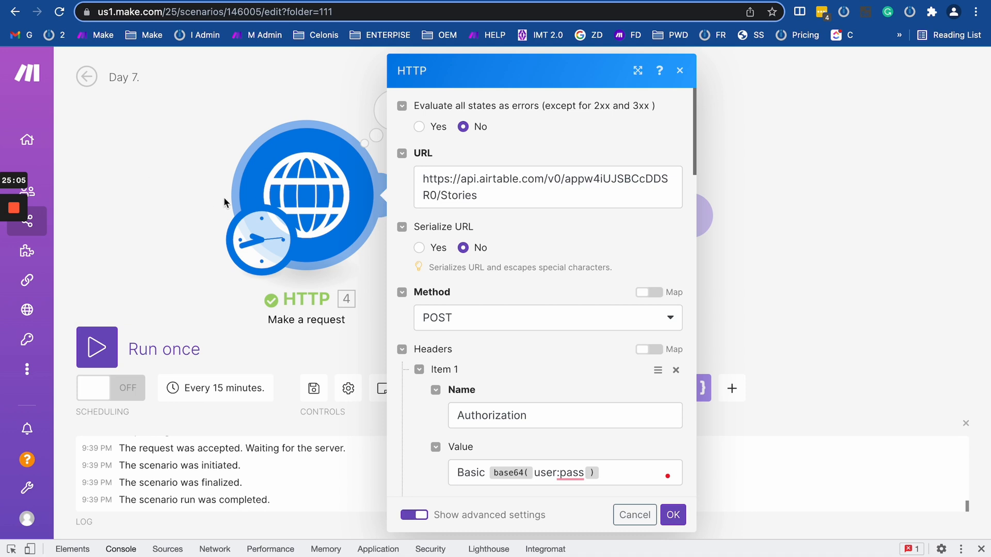
{"action": "left_click", "coordinate": [177, 195]}
{"action": "left_click_drag", "start_coordinate": [181, 221], "coordinate": [318, 137]}
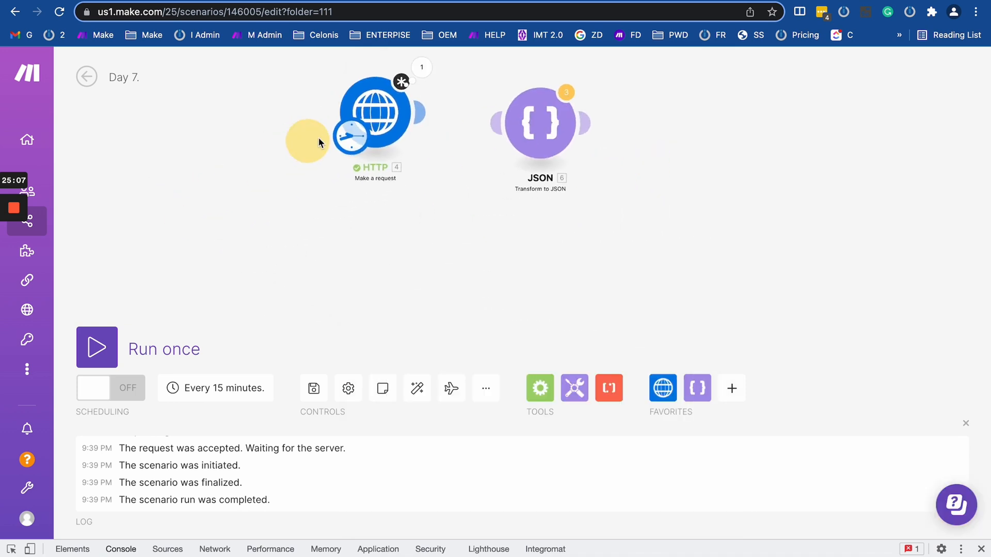
{"action": "right_click", "coordinate": [395, 115]}
Clone the HTTP module below the original and make the clone the starting module.
{"action": "left_click", "coordinate": [439, 233]}
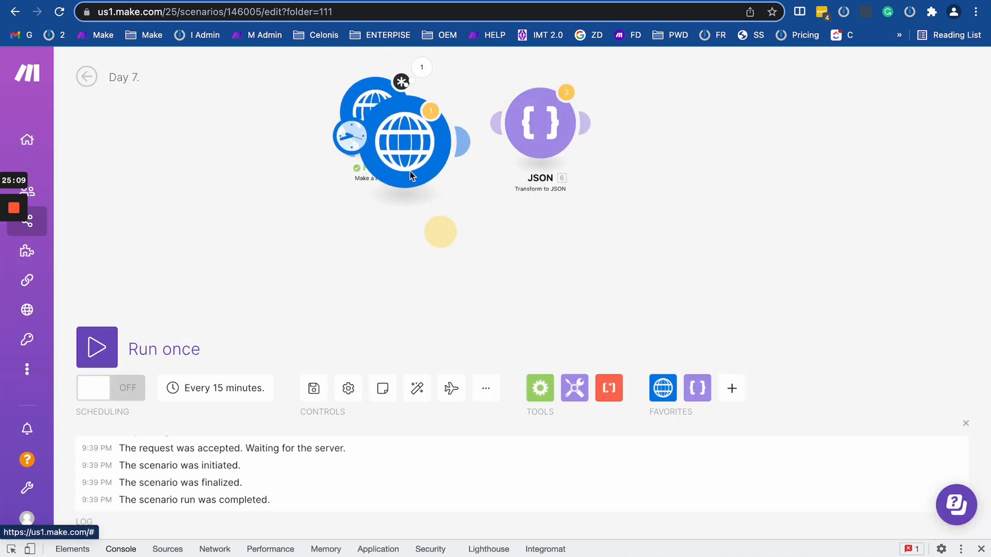
{"action": "left_click", "coordinate": [393, 230]}
{"action": "left_click_drag", "start_coordinate": [349, 139], "coordinate": [374, 212]}
{"action": "left_click", "coordinate": [404, 214]}
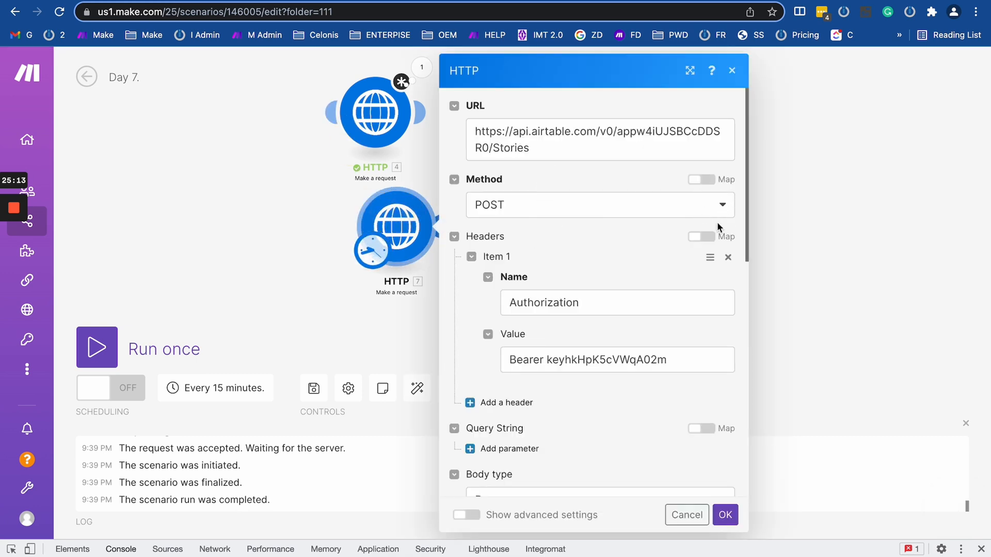
Set the clone to GET the pasted URL decoder address with no header and Empty body.
{"action": "left_click", "coordinate": [697, 205]}
{"action": "left_click", "coordinate": [527, 253]}
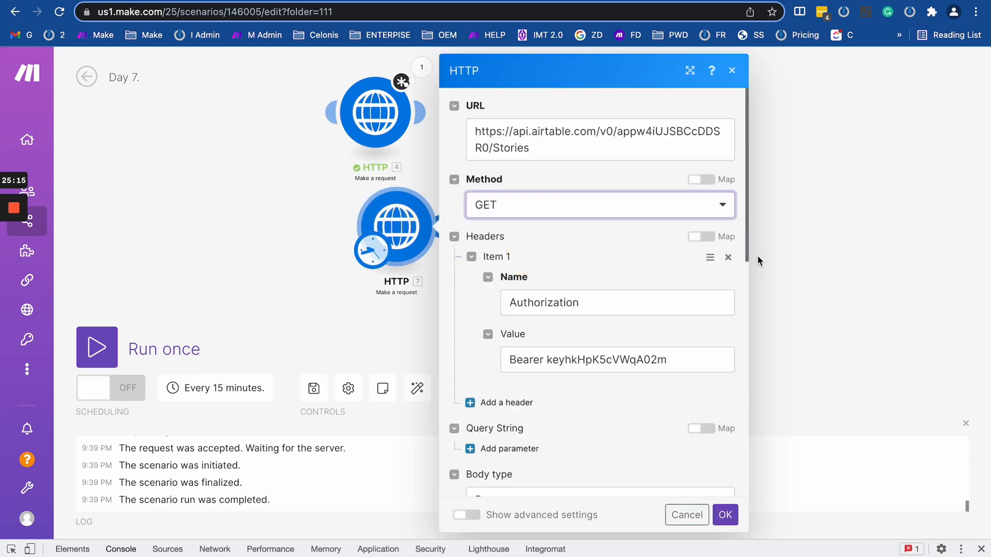
{"action": "left_click", "coordinate": [725, 257]}
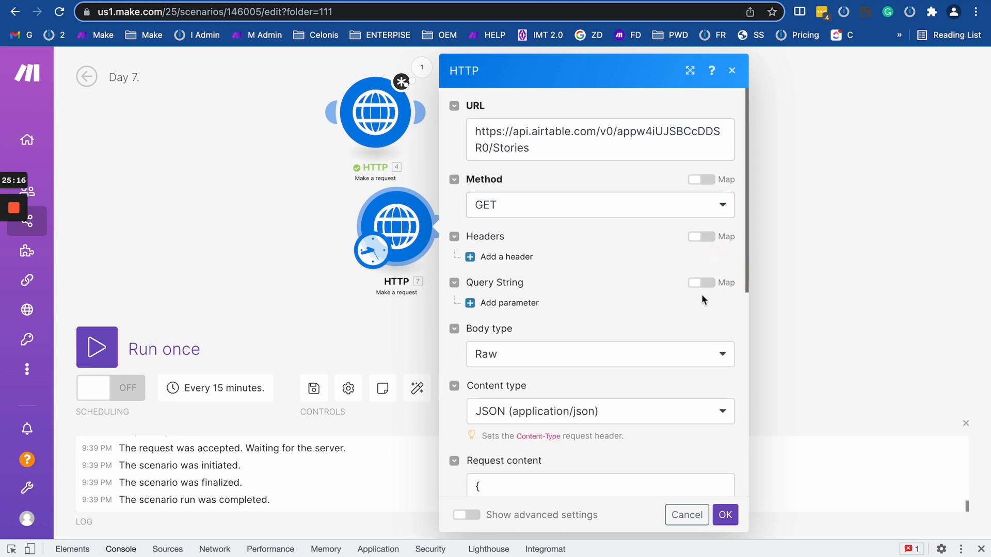
{"action": "left_click", "coordinate": [705, 360]}
{"action": "left_click", "coordinate": [632, 402]}
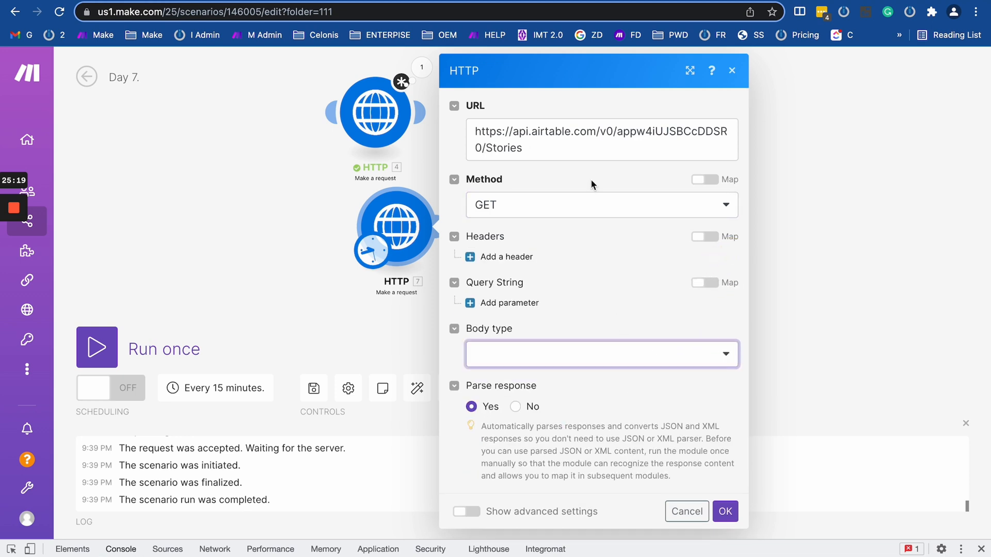
{"action": "left_click", "coordinate": [564, 139]}
{"action": "key", "text": "ctrl+a"}
{"action": "key", "text": "ctrl+v"}
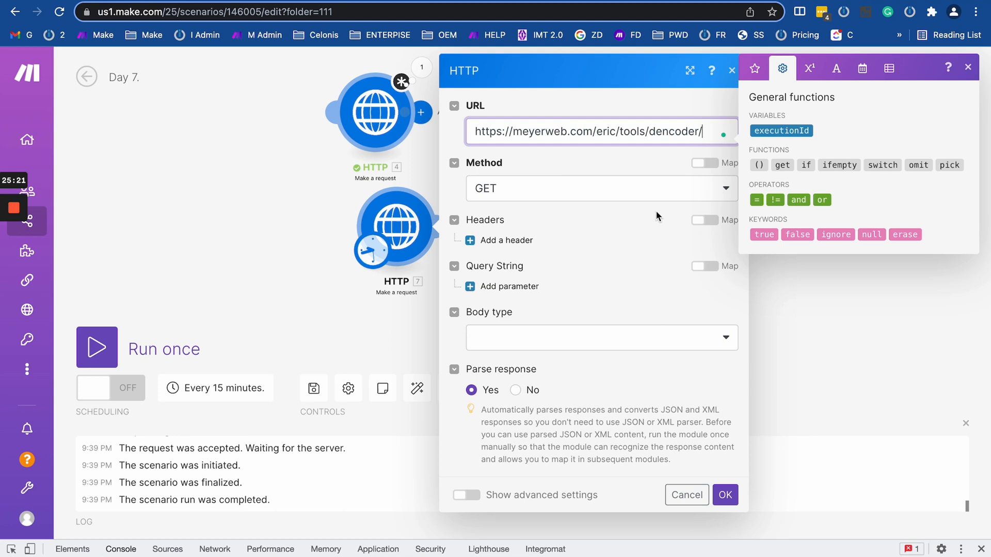
{"action": "left_click", "coordinate": [726, 493]}
Run the scenario once and expand the test module's returned Data HTML.
{"action": "left_click", "coordinate": [98, 350]}
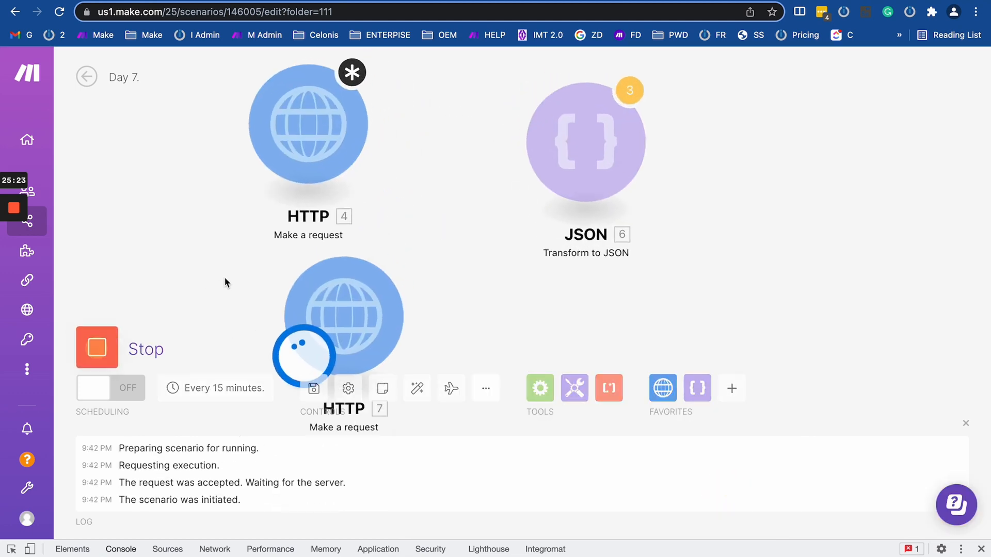
{"action": "left_click", "coordinate": [416, 134]}
{"action": "scroll", "coordinate": [550, 300], "scroll_direction": "down", "scroll_amount": 2}
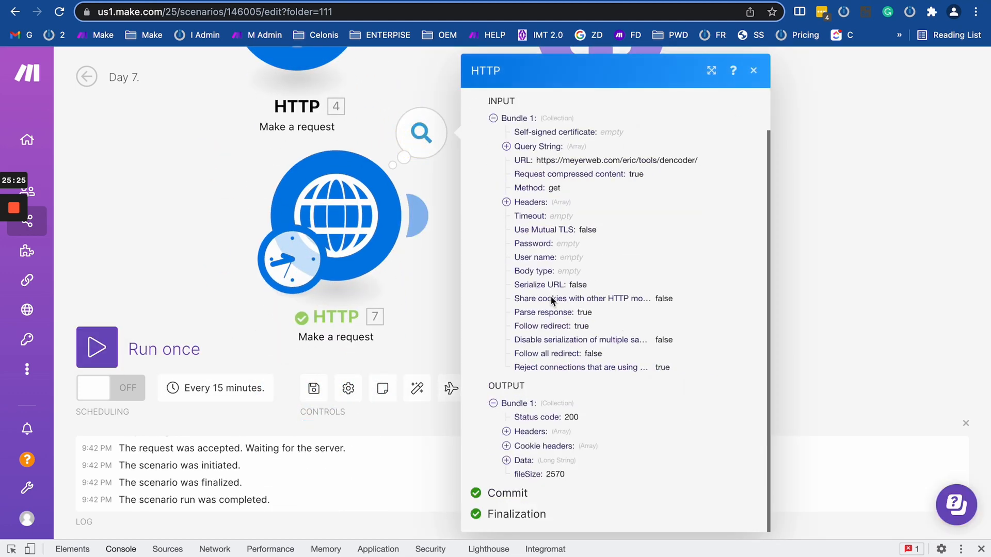
{"action": "left_click", "coordinate": [511, 462]}
{"action": "scroll", "coordinate": [536, 392], "scroll_direction": "down", "scroll_amount": 10}
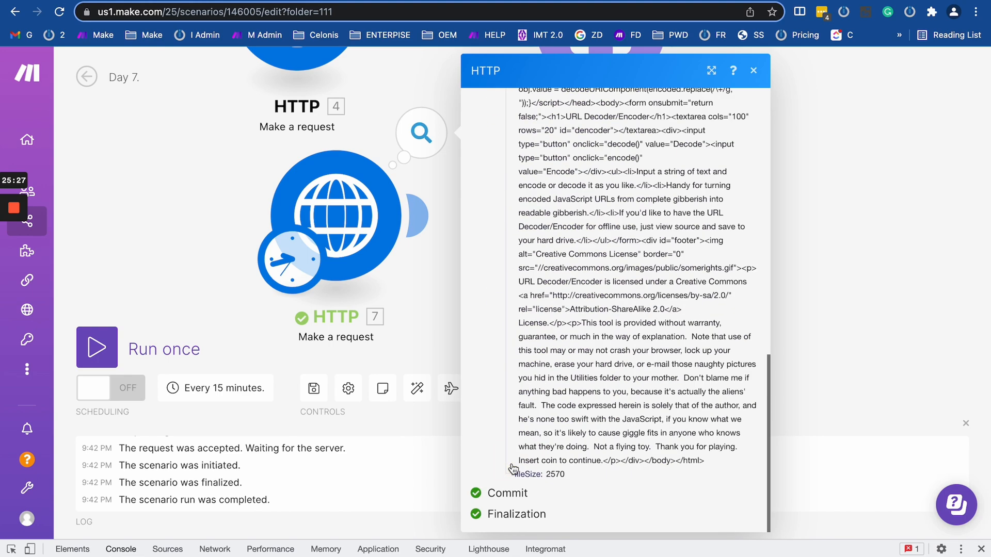
{"action": "scroll", "coordinate": [539, 338], "scroll_direction": "up", "scroll_amount": 15}
{"action": "scroll", "coordinate": [543, 323], "scroll_direction": "down", "scroll_amount": 5}
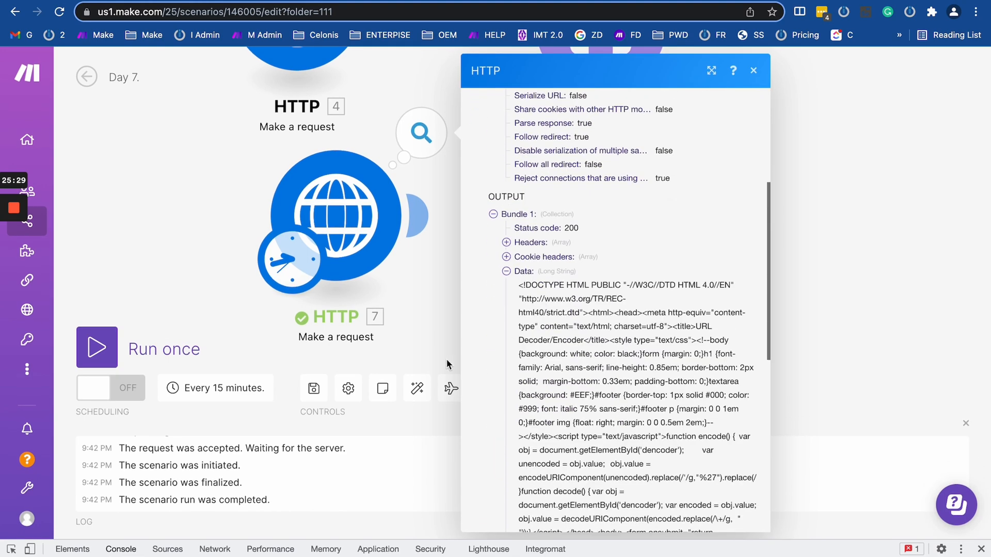
Expand the output's Headers and Cookie headers, then reopen the module with advanced settings shown.
{"action": "left_click", "coordinate": [506, 256]}
{"action": "left_click", "coordinate": [506, 242]}
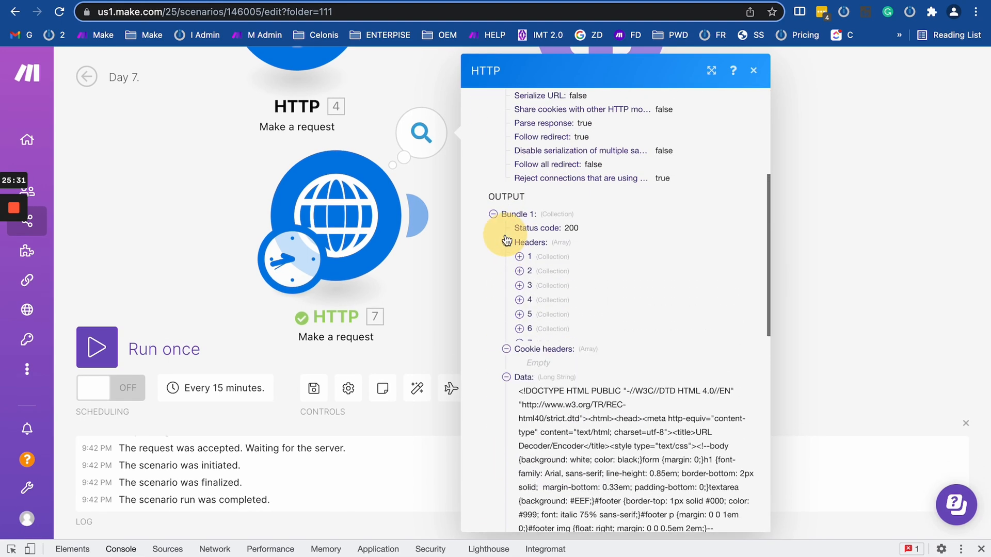
{"action": "left_click_drag", "start_coordinate": [527, 386], "coordinate": [618, 382]}
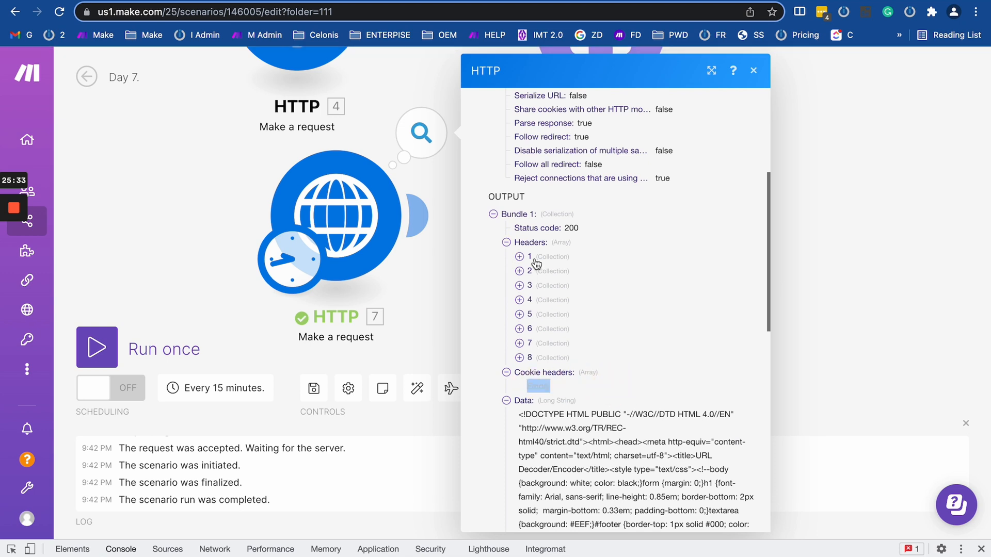
{"action": "left_click", "coordinate": [519, 357]}
{"action": "left_click", "coordinate": [519, 314]}
{"action": "left_click", "coordinate": [519, 285]}
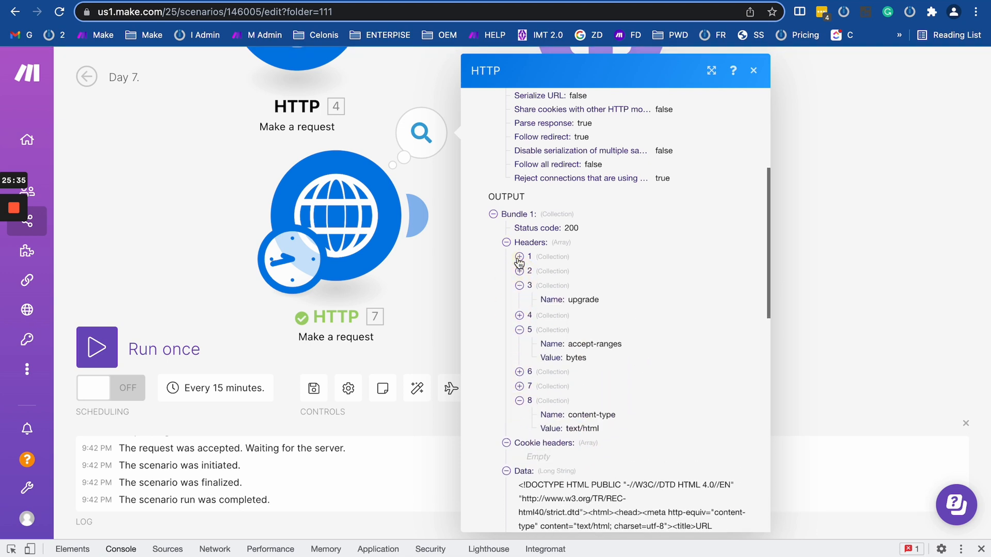
{"action": "left_click", "coordinate": [519, 256]}
{"action": "left_click", "coordinate": [519, 298]}
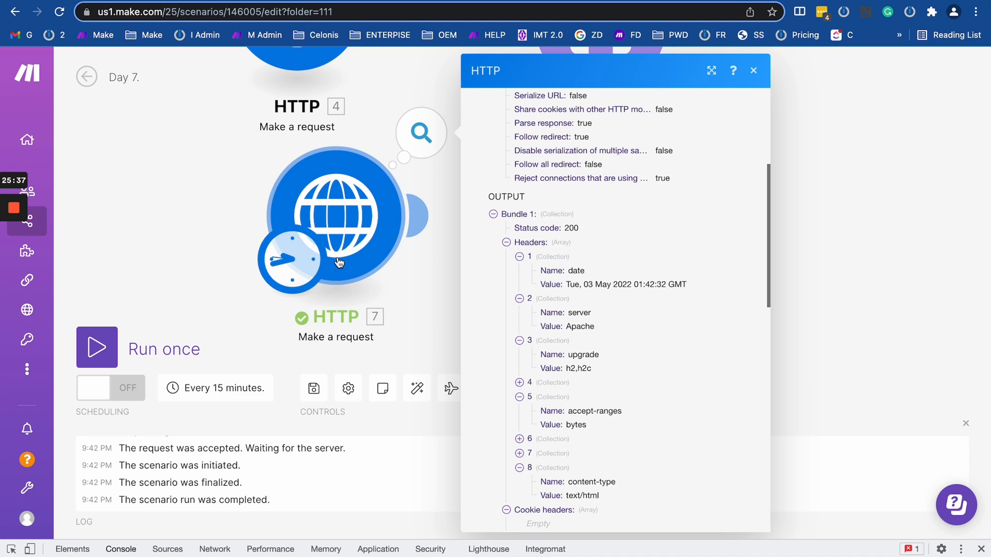
{"action": "left_click", "coordinate": [333, 217]}
{"action": "left_click", "coordinate": [441, 494]}
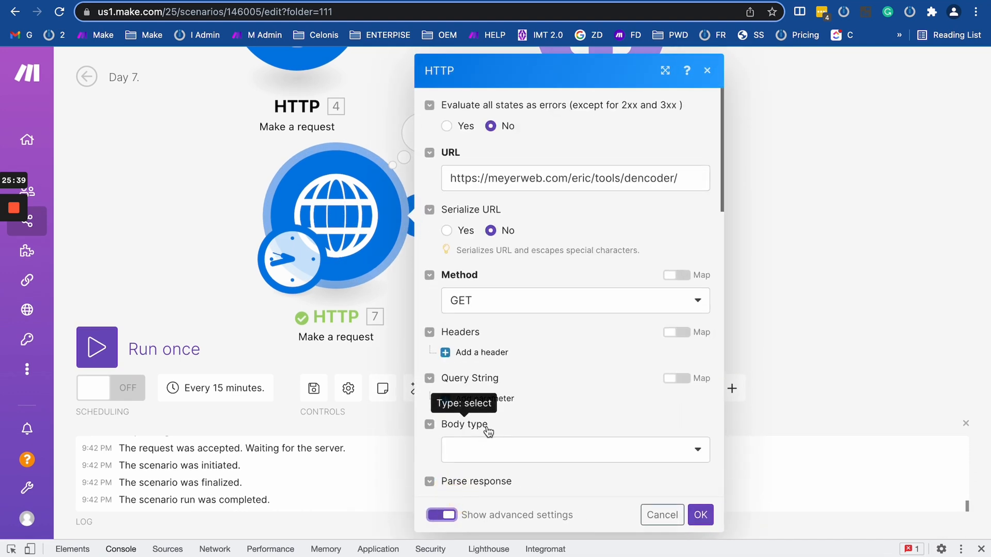
Set Share cookies with other HTTP modules to Yes and save the test module.
{"action": "scroll", "coordinate": [487, 427], "scroll_direction": "down", "scroll_amount": 10}
{"action": "scroll", "coordinate": [487, 426], "scroll_direction": "up", "scroll_amount": 5}
{"action": "scroll", "coordinate": [487, 426], "scroll_direction": "up", "scroll_amount": 5}
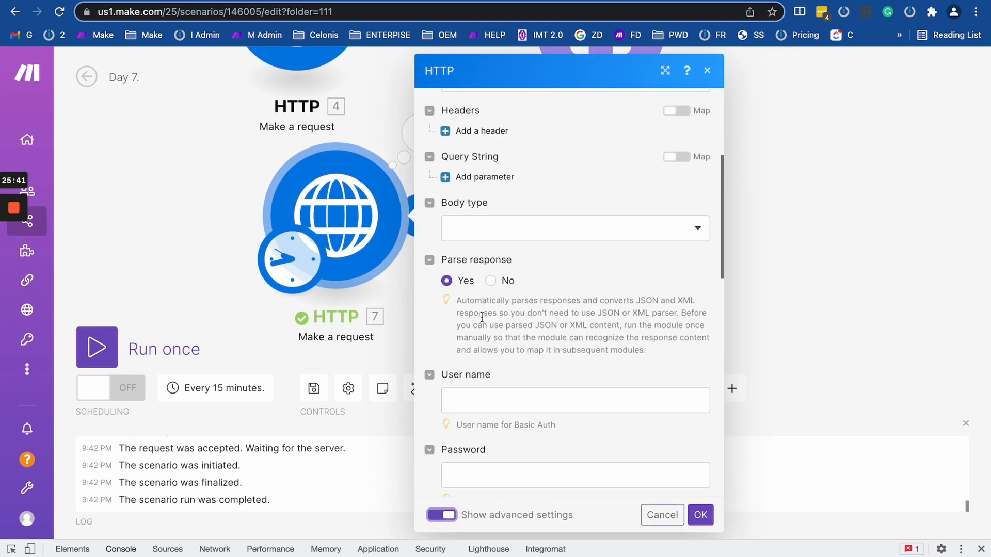
{"action": "scroll", "coordinate": [482, 317], "scroll_direction": "up", "scroll_amount": 1}
{"action": "scroll", "coordinate": [481, 317], "scroll_direction": "down", "scroll_amount": 8}
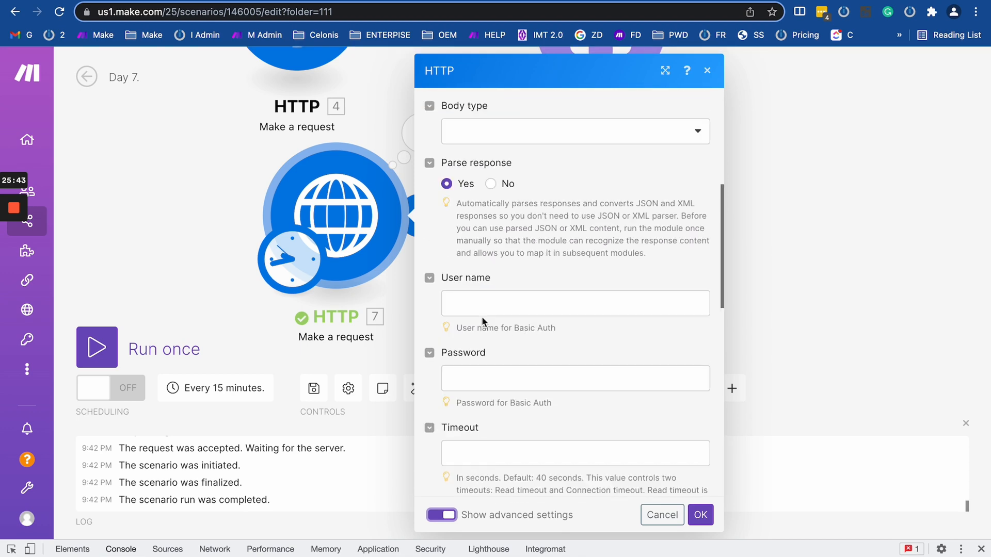
{"action": "scroll", "coordinate": [482, 320], "scroll_direction": "up", "scroll_amount": 3}
{"action": "scroll", "coordinate": [481, 317], "scroll_direction": "down", "scroll_amount": 5}
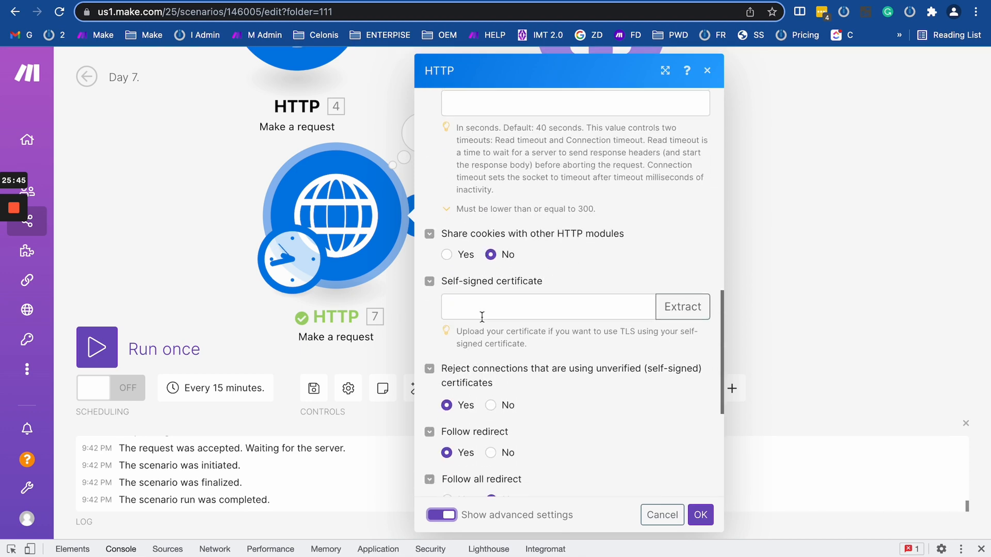
{"action": "left_click", "coordinate": [446, 254]}
{"action": "left_click", "coordinate": [711, 514]}
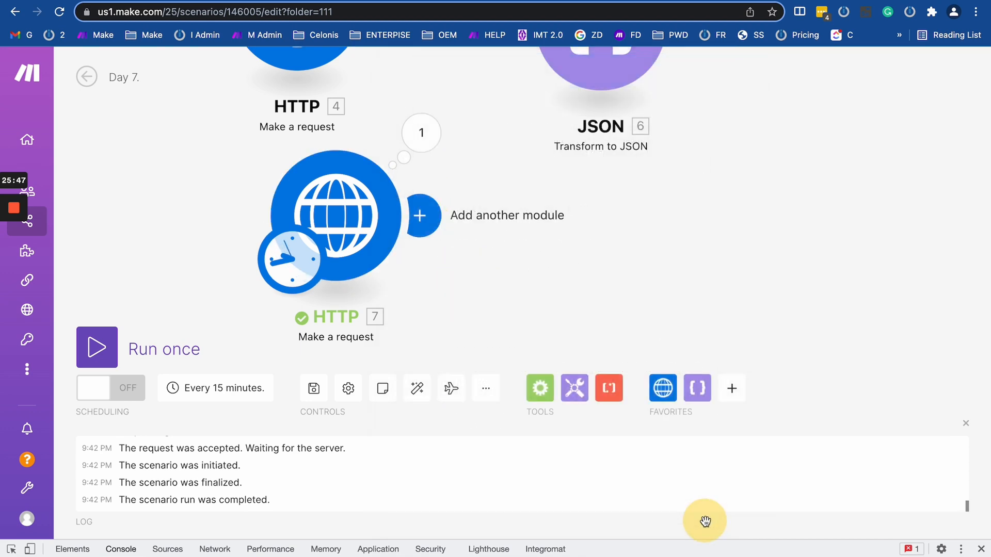
Rerun the scenario, inspect the output's Cookie headers, then switch to the Airtable Product planning base.
{"action": "left_click", "coordinate": [98, 343]}
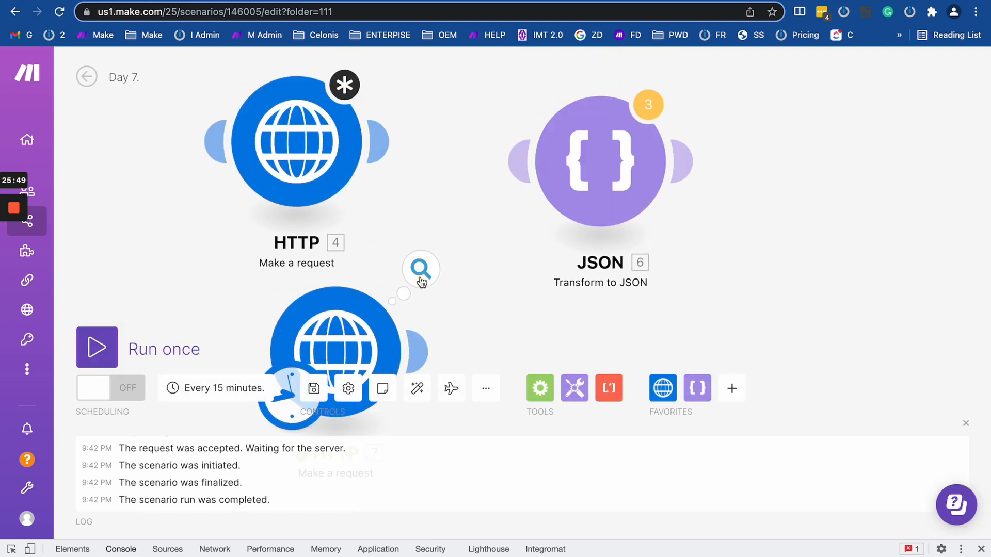
{"action": "left_click", "coordinate": [421, 270]}
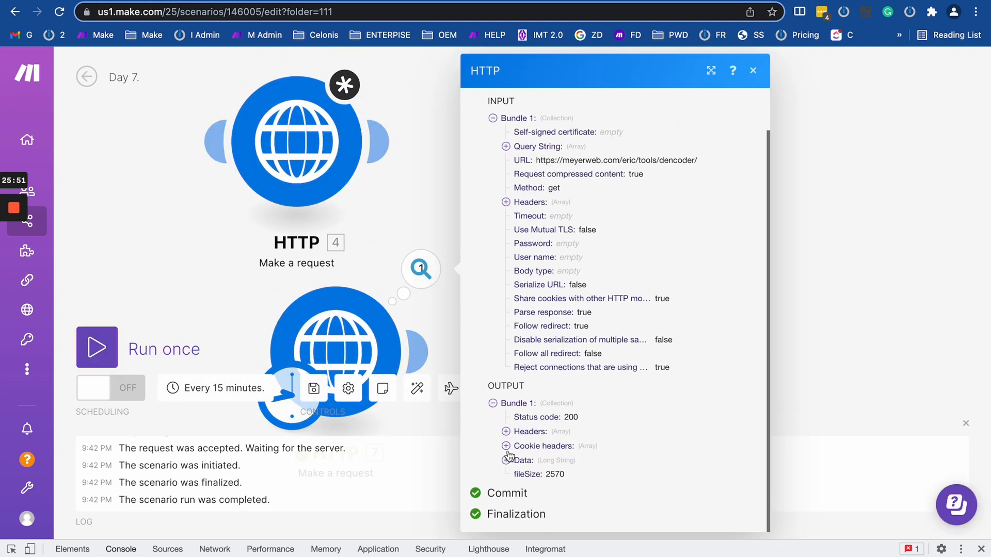
{"action": "left_click", "coordinate": [506, 447]}
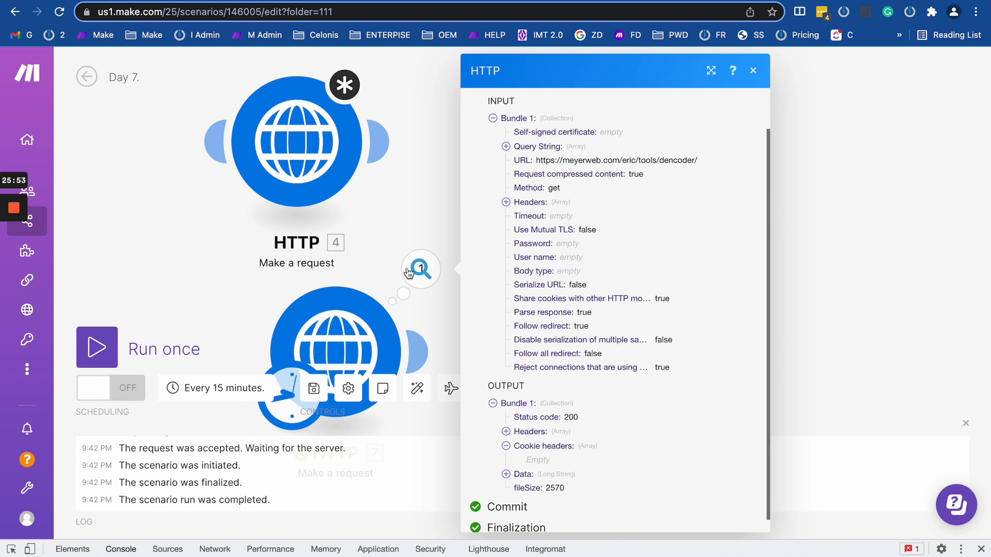
{"action": "scroll", "coordinate": [409, 272], "scroll_direction": "down", "scroll_amount": 5}
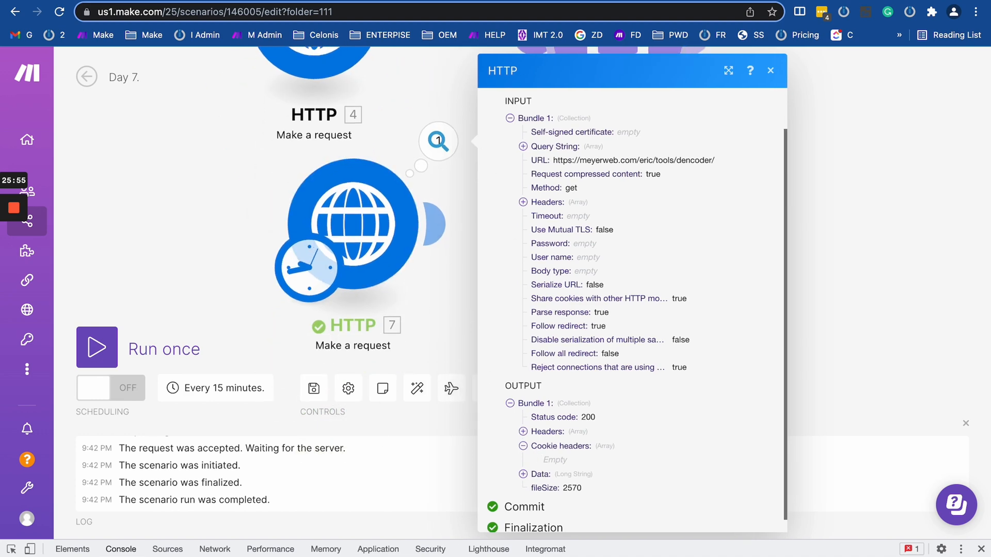
{"action": "left_click", "coordinate": [700, 2]}
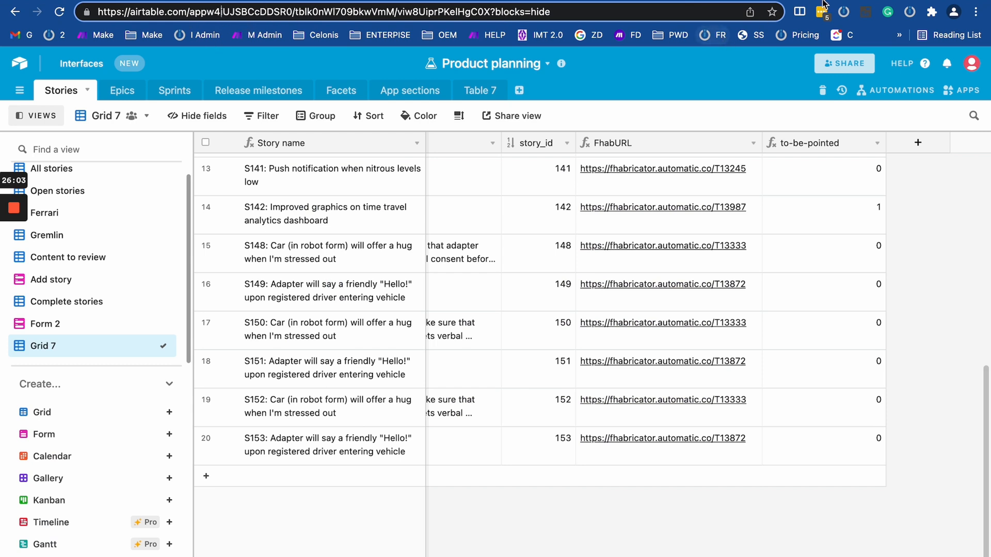
Load google.com in a new Chrome tab, then return to the Make Day 7 scenario tab.
{"action": "key", "text": "super+t"}
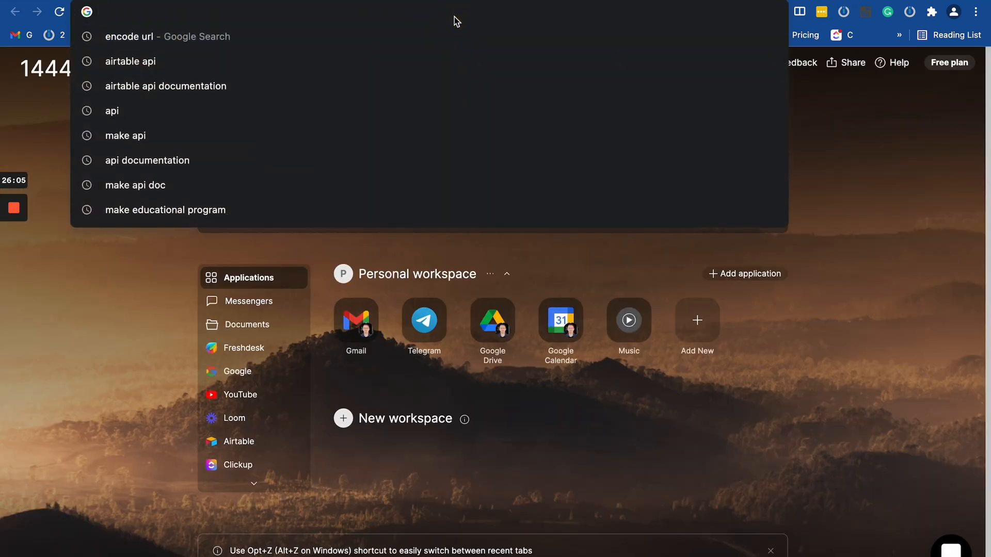
{"action": "type", "text": "gool"}
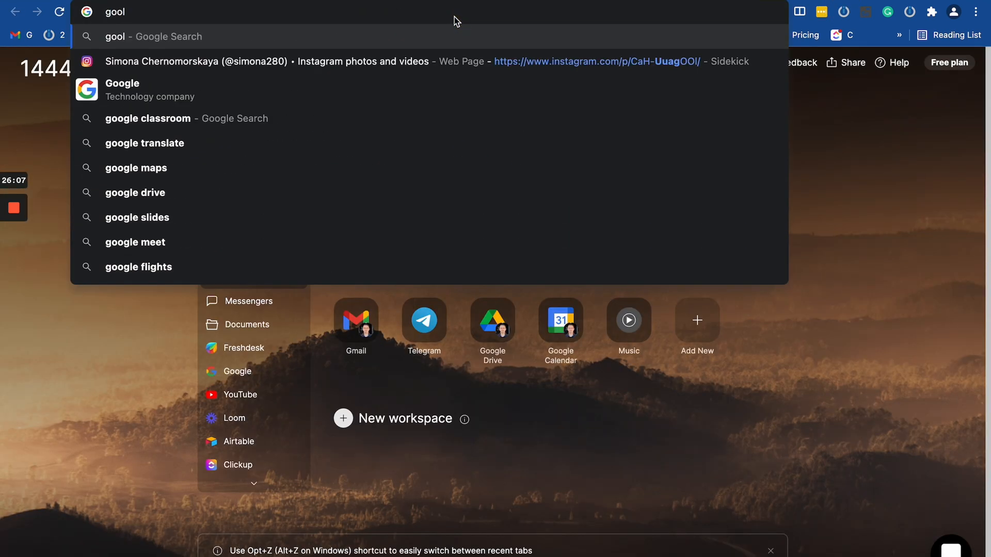
{"action": "key", "text": "BackSpace"}
{"action": "key", "text": "BackSpace"}
{"action": "key", "text": "BackSpace"}
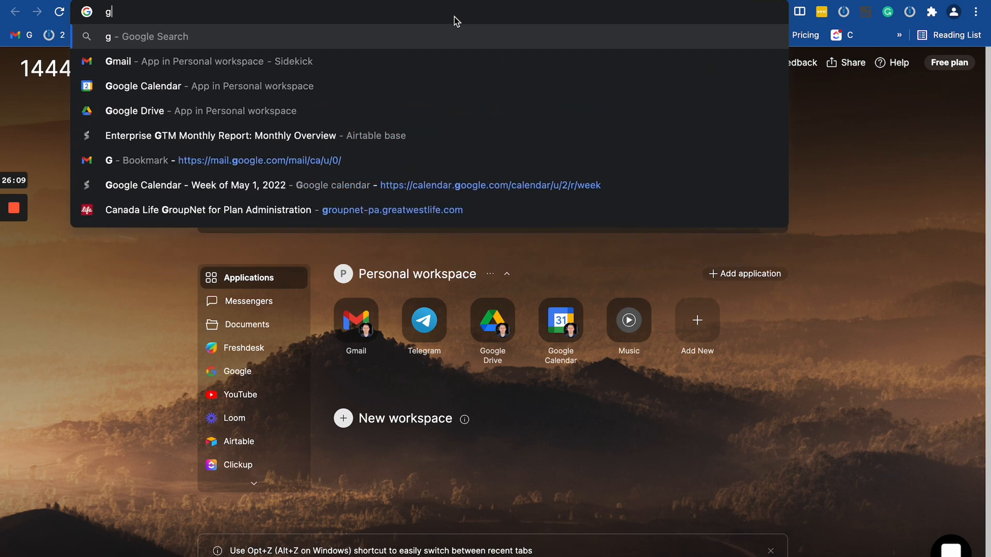
{"action": "type", "text": "oogle"}
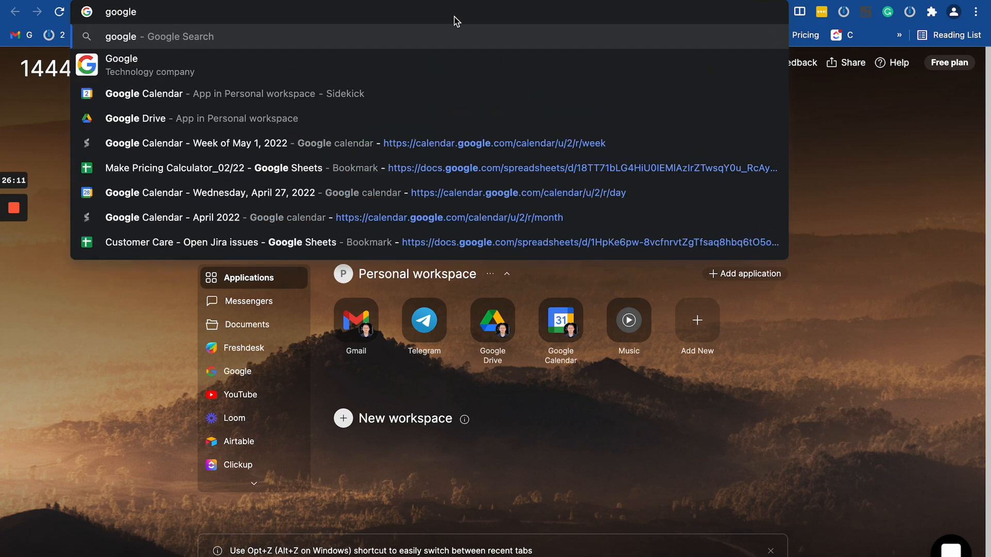
{"action": "type", "text": ".c"}
{"action": "key", "text": "Return"}
{"action": "left_click", "coordinate": [267, 13]}
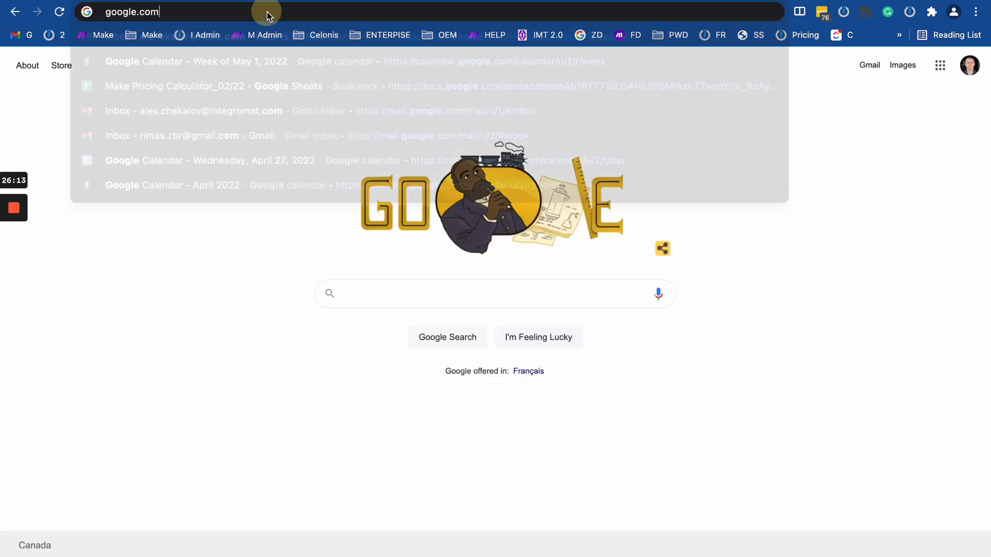
{"action": "left_click", "coordinate": [219, 0]}
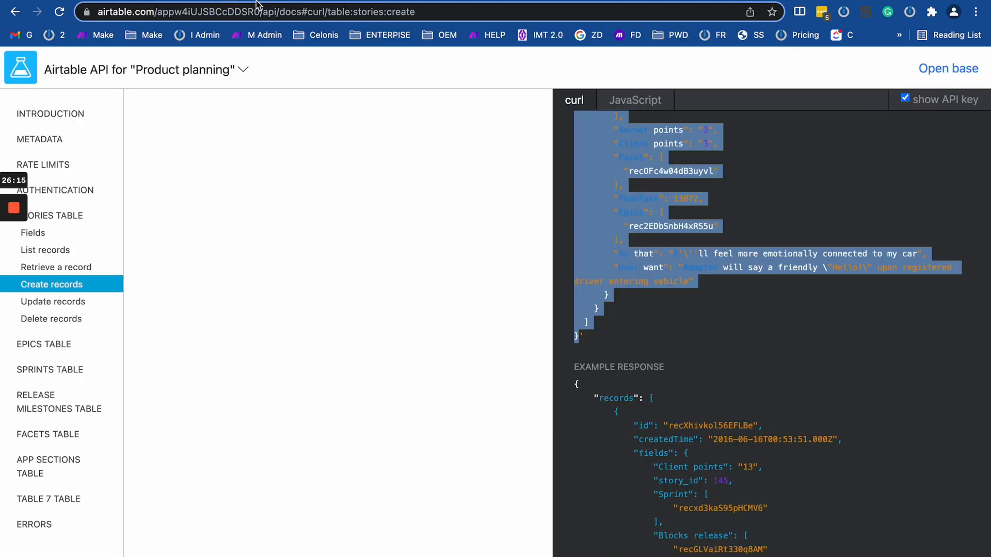
{"action": "left_click", "coordinate": [90, 0]}
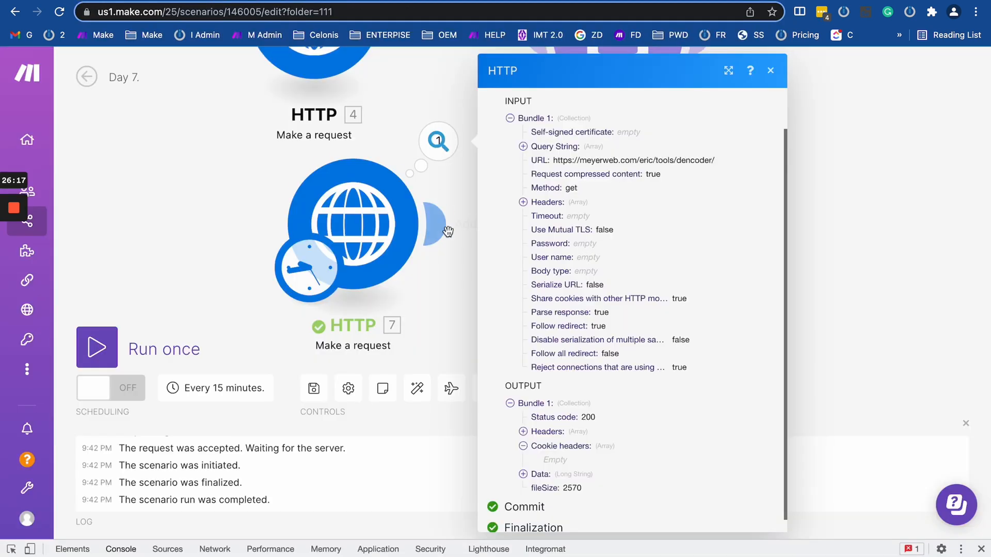
{"action": "left_click", "coordinate": [343, 221]}
{"action": "triple_click", "coordinate": [537, 180]}
{"action": "type", "text": "https://www.google.com/"}
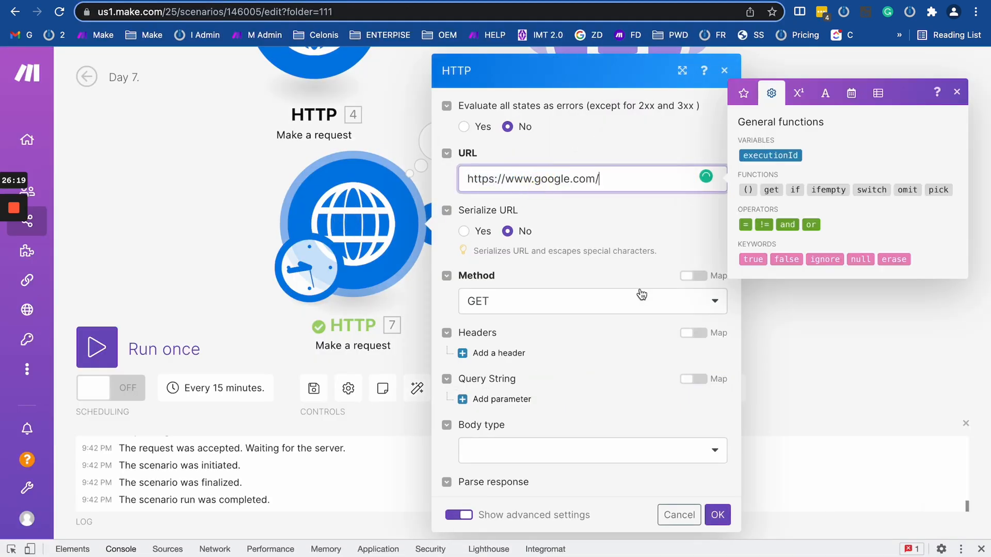
{"action": "left_click", "coordinate": [711, 514]}
Run only HTTP module 7 and inspect the cookie headers in its status 200 output.
{"action": "right_click", "coordinate": [356, 230]}
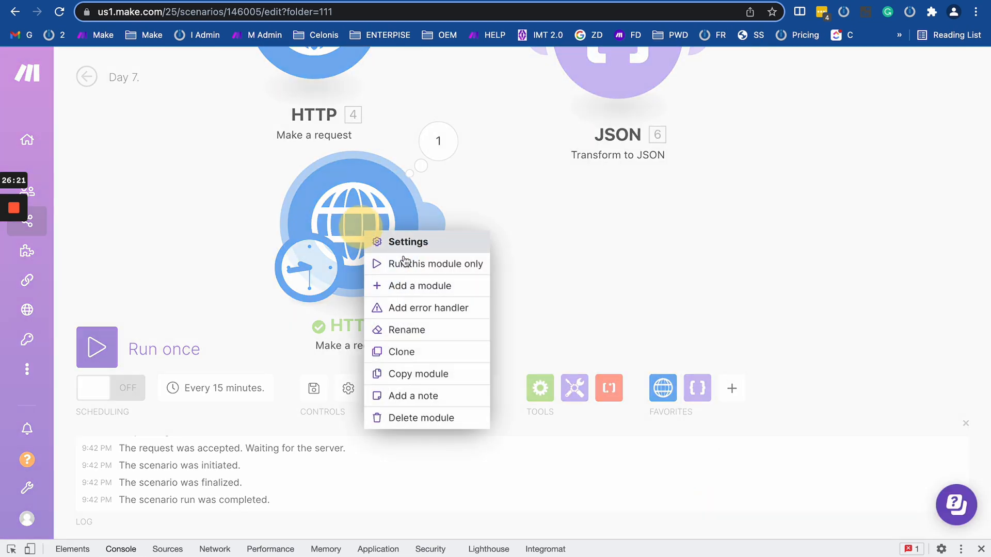
{"action": "left_click", "coordinate": [413, 262]}
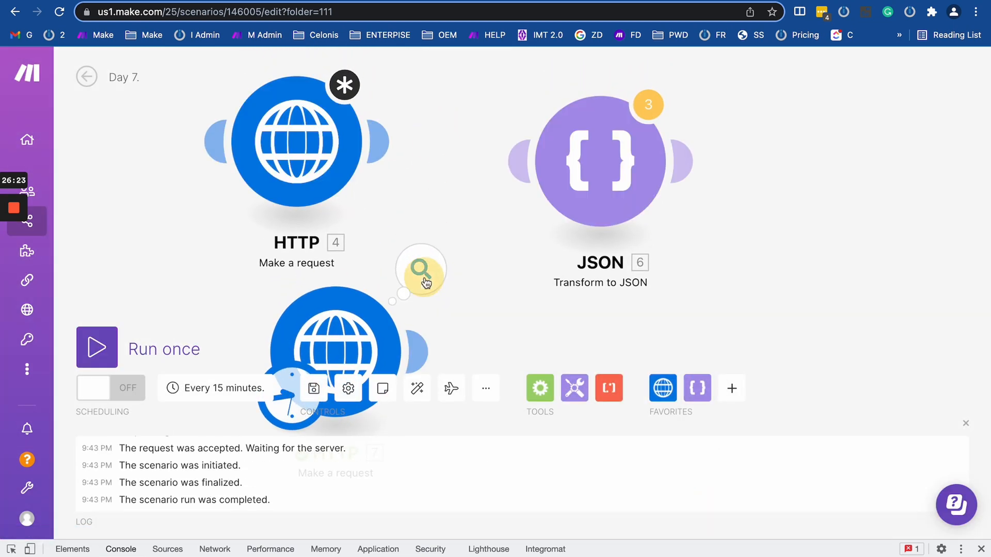
{"action": "left_click", "coordinate": [420, 273]}
{"action": "left_click_drag", "start_coordinate": [534, 361], "coordinate": [456, 74]}
{"action": "left_click", "coordinate": [469, 149]}
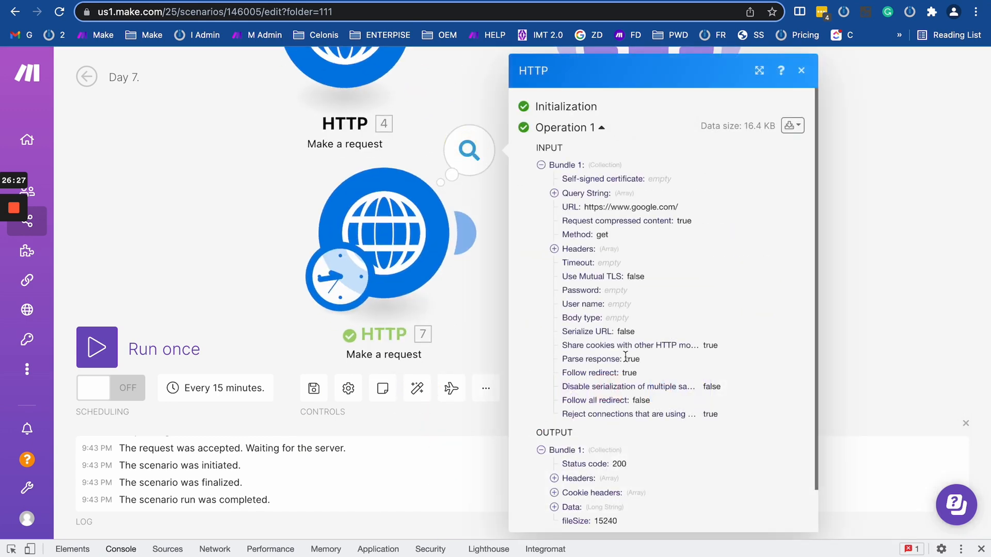
{"action": "scroll", "coordinate": [555, 455], "scroll_direction": "down", "scroll_amount": 2}
{"action": "left_click", "coordinate": [554, 448]}
{"action": "scroll", "coordinate": [555, 454], "scroll_direction": "down", "scroll_amount": 3}
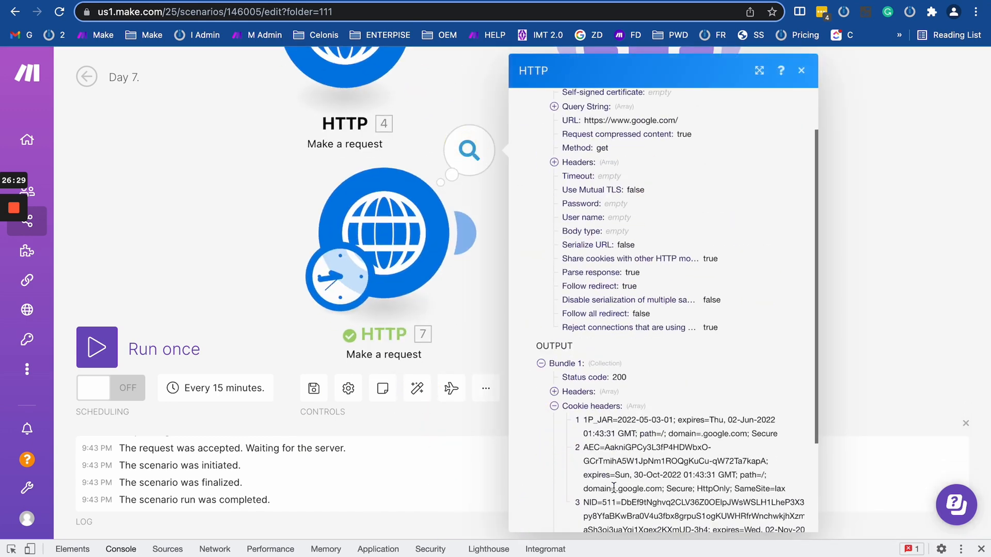
{"action": "left_click_drag", "start_coordinate": [603, 325], "coordinate": [752, 453]}
{"action": "left_click", "coordinate": [570, 367]}
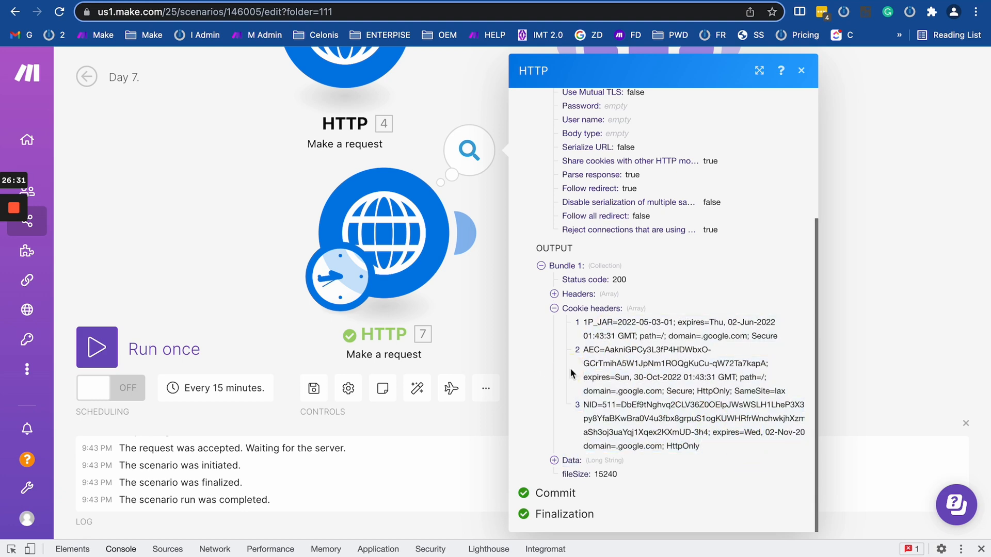
{"action": "left_click", "coordinate": [472, 296]}
Set HTTP module 7's Follow redirect and Reject unverified certificates options to No.
{"action": "left_click", "coordinate": [381, 226]}
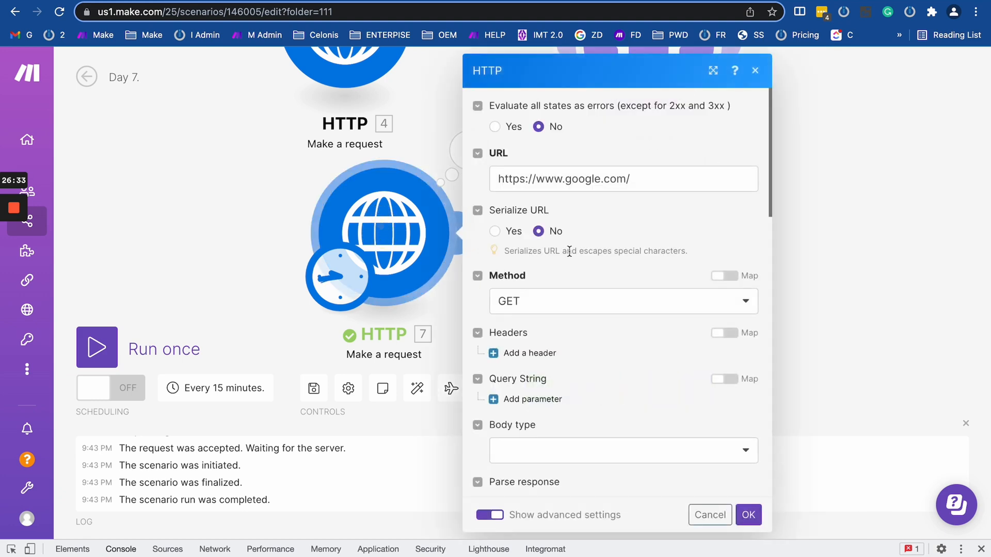
{"action": "scroll", "coordinate": [504, 358], "scroll_direction": "down", "scroll_amount": 5}
{"action": "scroll", "coordinate": [505, 361], "scroll_direction": "down", "scroll_amount": 5}
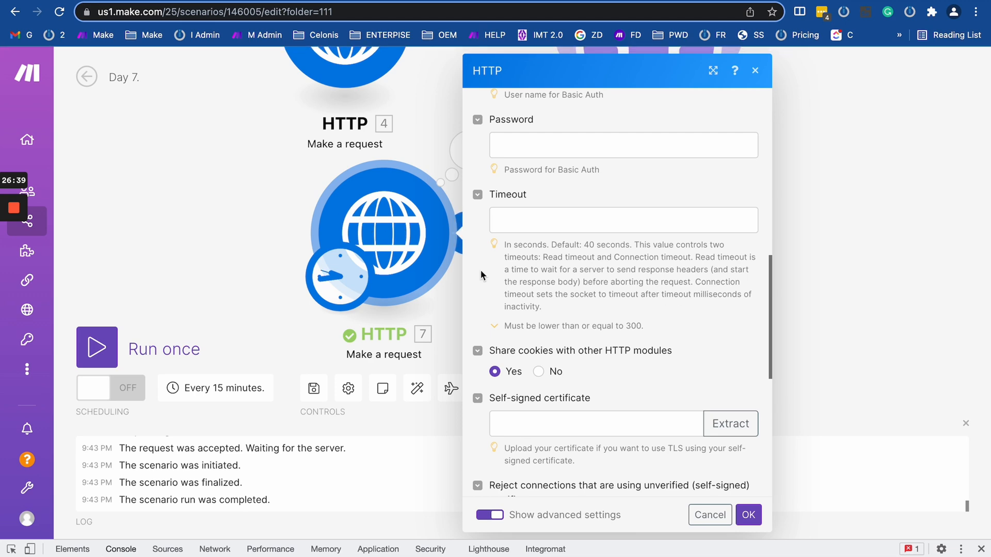
{"action": "scroll", "coordinate": [547, 254], "scroll_direction": "up", "scroll_amount": 10}
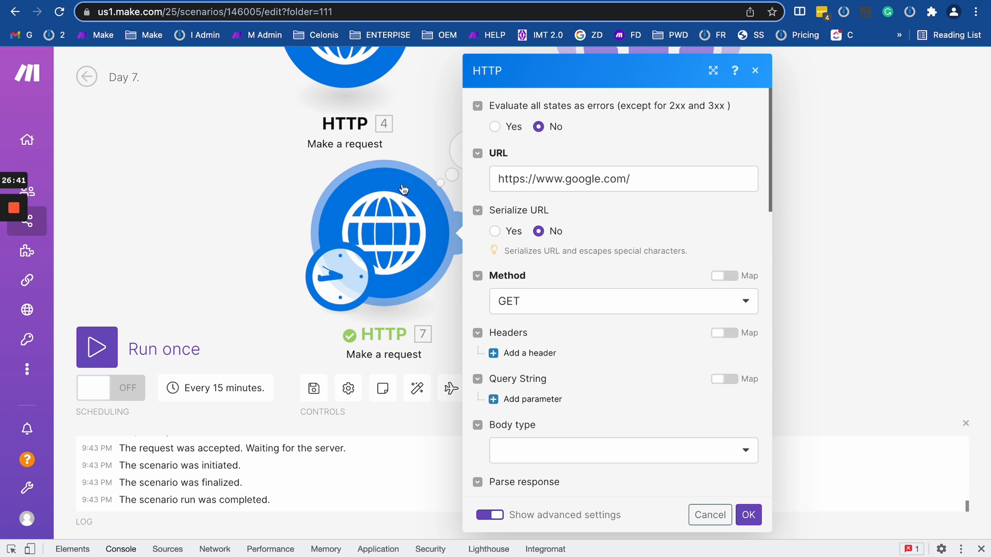
{"action": "scroll", "coordinate": [591, 236], "scroll_direction": "down", "scroll_amount": 15}
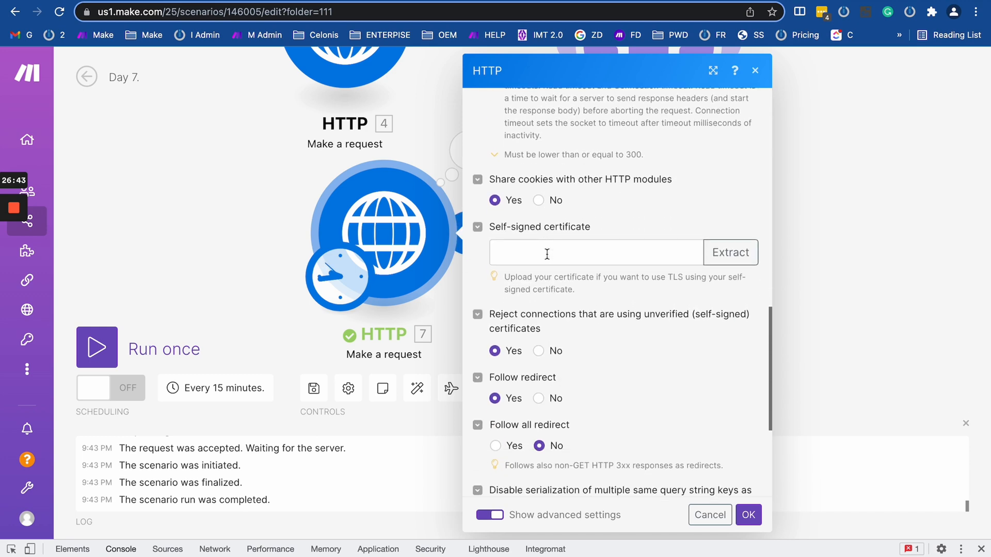
{"action": "scroll", "coordinate": [546, 254], "scroll_direction": "down", "scroll_amount": 1}
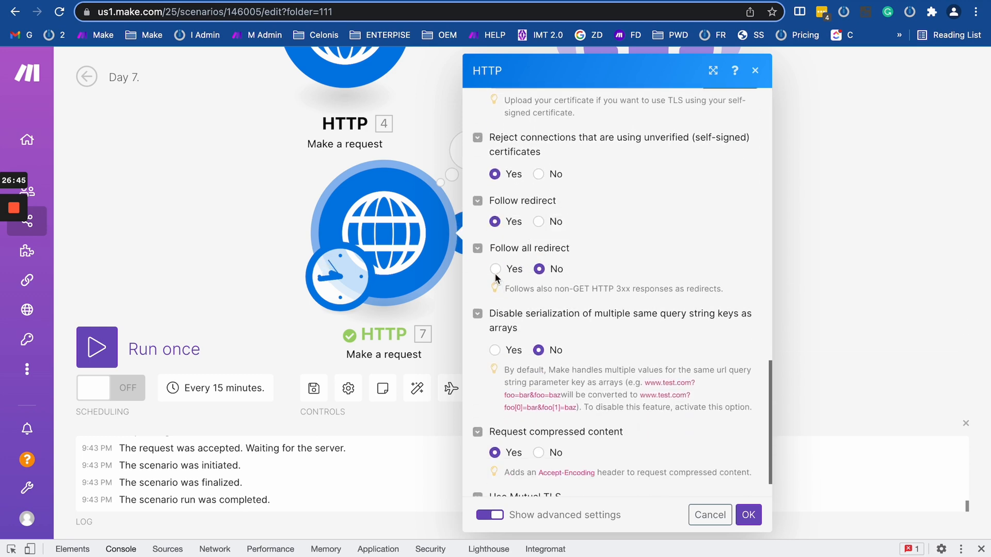
{"action": "left_click", "coordinate": [495, 272]}
{"action": "left_click", "coordinate": [538, 222]}
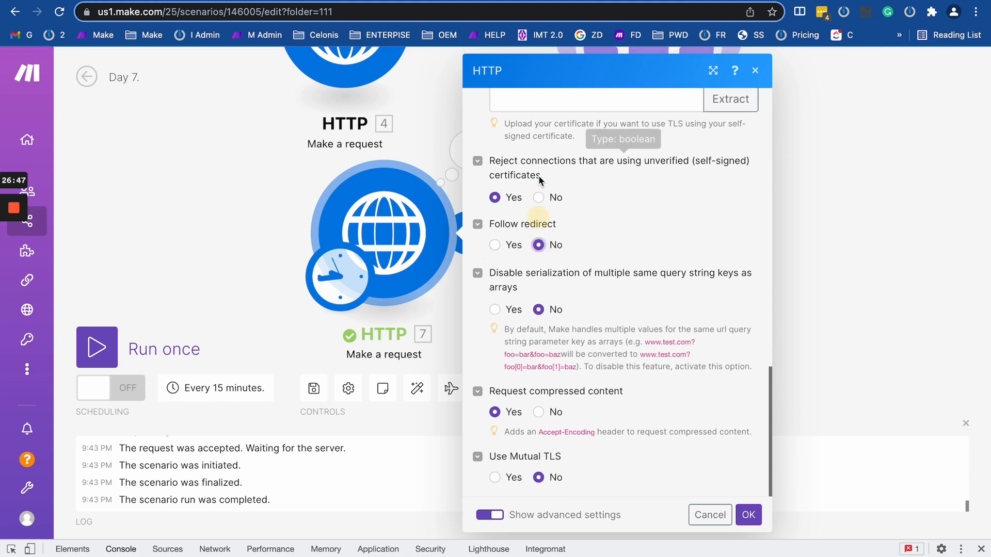
{"action": "left_click", "coordinate": [538, 198]}
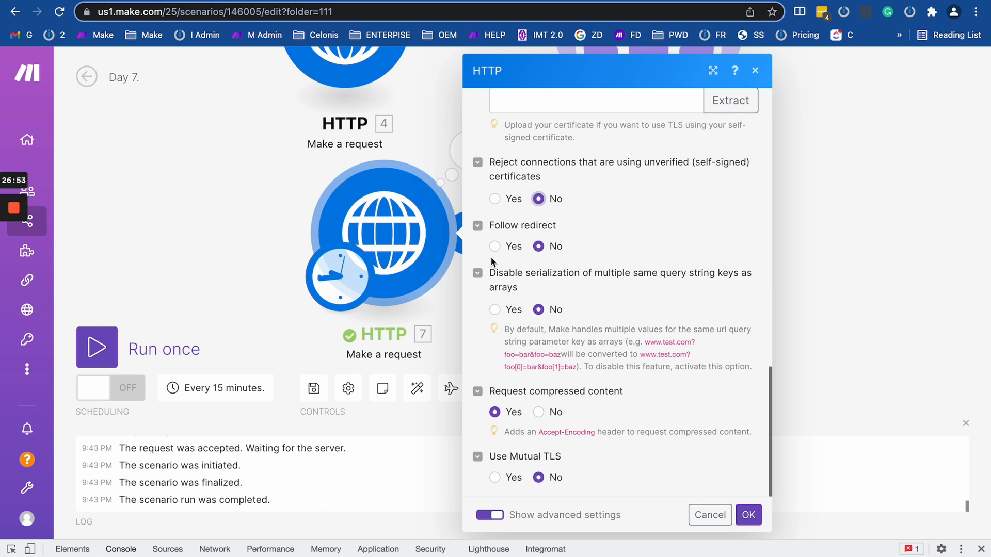
{"action": "left_click", "coordinate": [242, 205]}
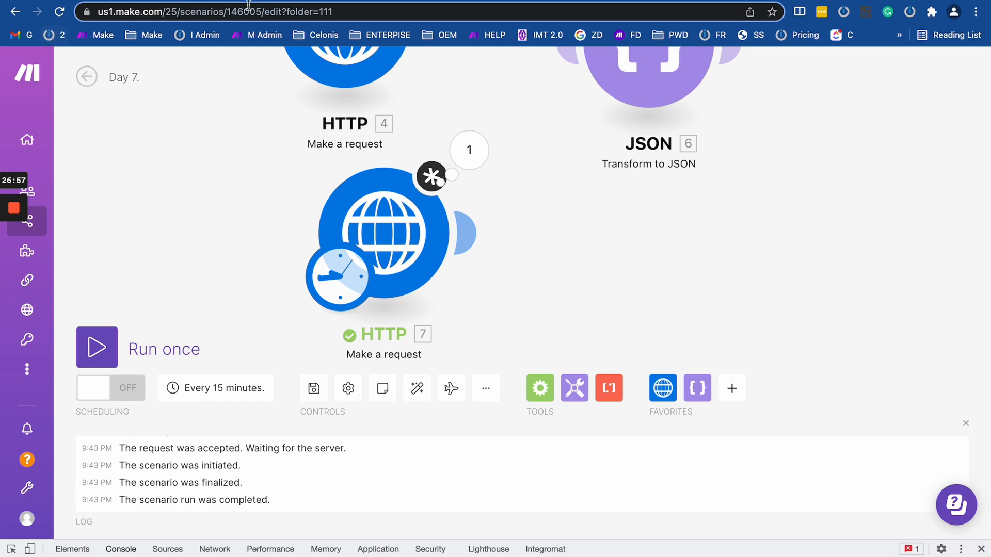
Open the AdddAPI Key scenario in the editor from the Make team dashboard.
{"action": "left_click", "coordinate": [475, 0]}
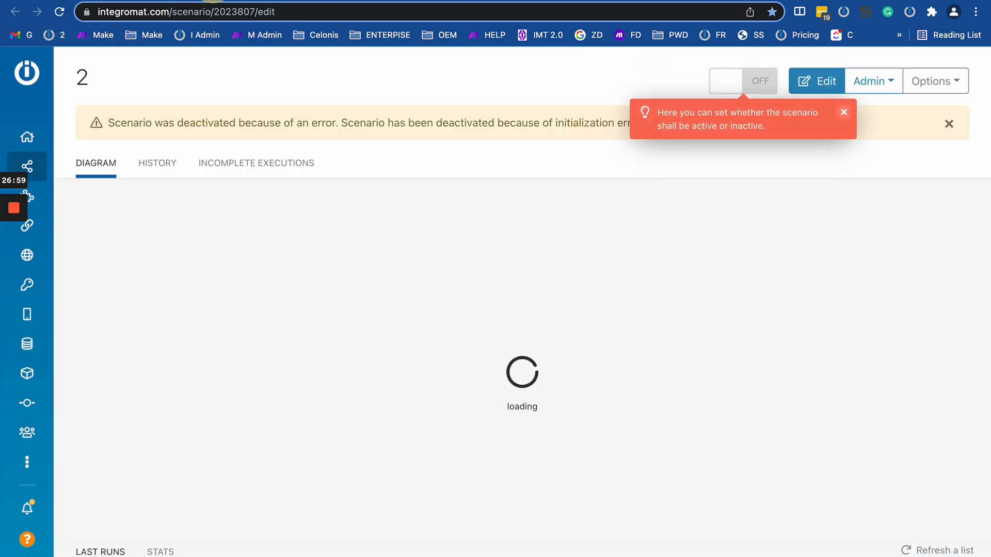
{"action": "left_click", "coordinate": [88, 1]}
{"action": "left_click", "coordinate": [202, 0]}
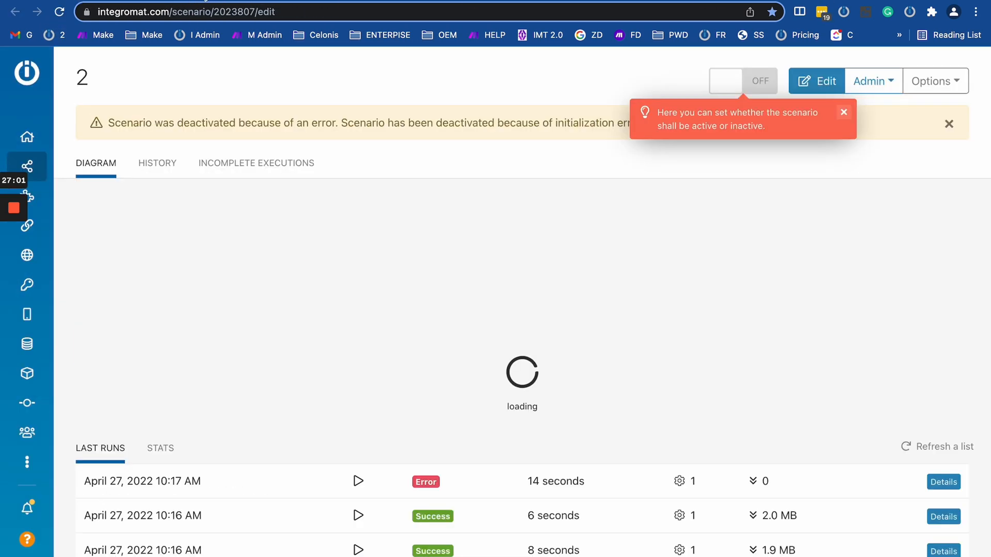
{"action": "left_click", "coordinate": [103, 35]}
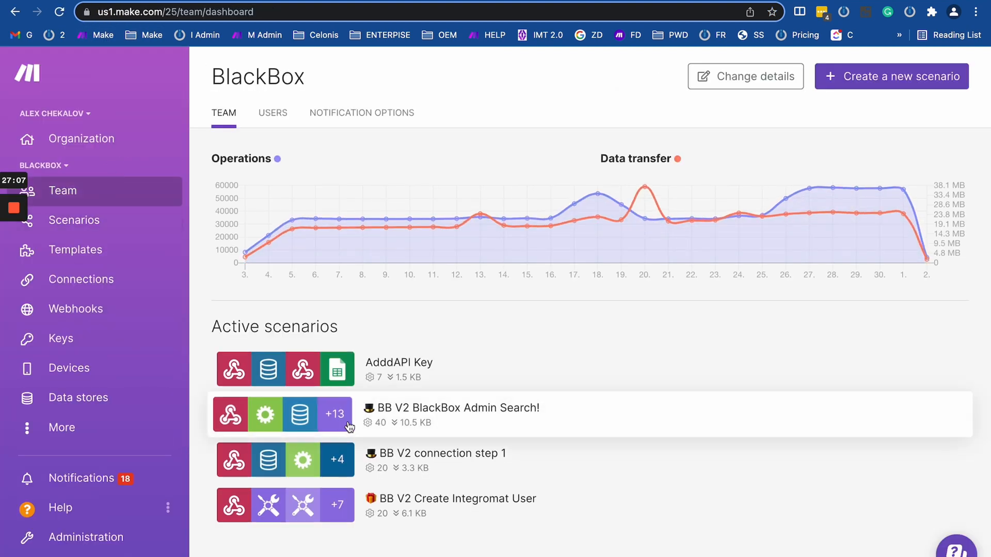
{"action": "left_click", "coordinate": [405, 378]}
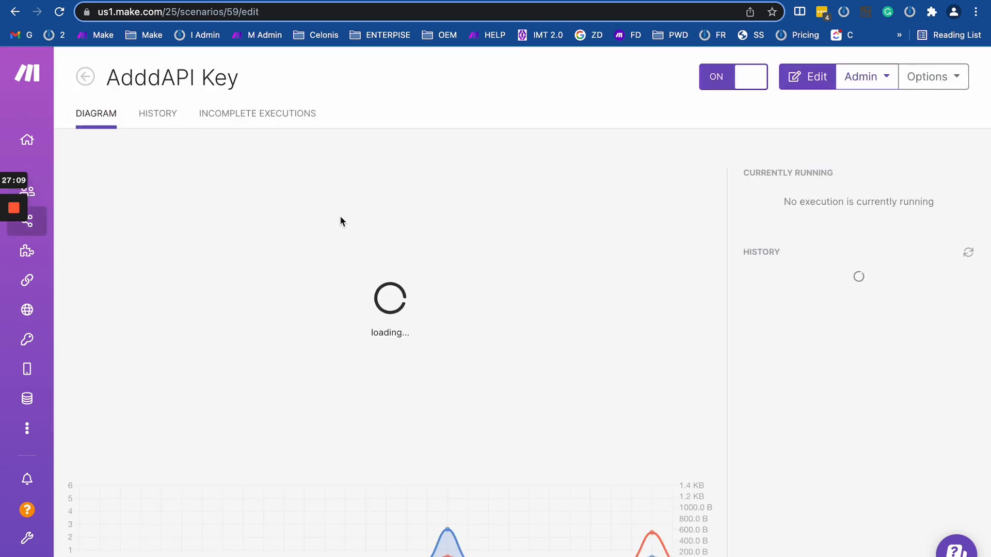
{"action": "left_click", "coordinate": [332, 354]}
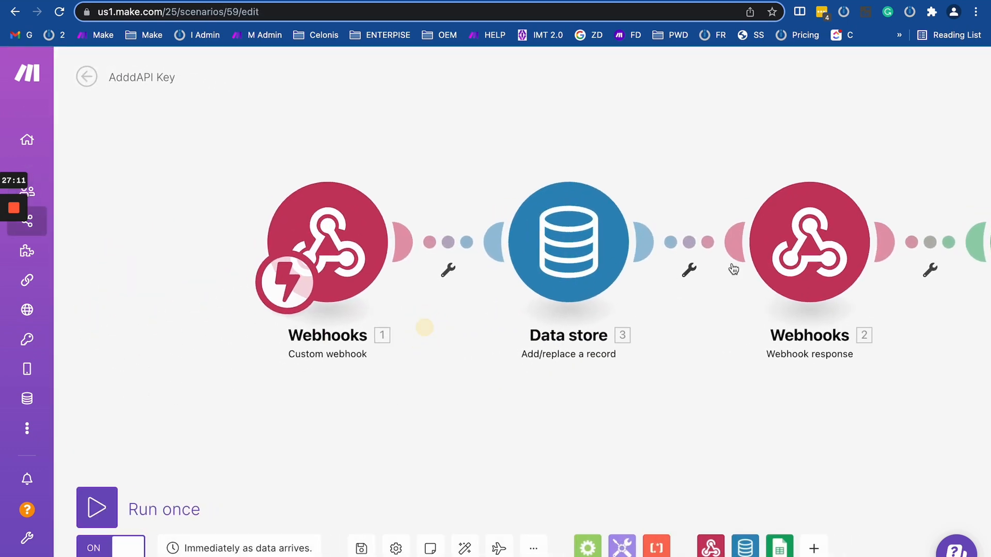
Insert a Webhook response module between Webhooks 1 and the Data store.
{"action": "left_click", "coordinate": [710, 547]}
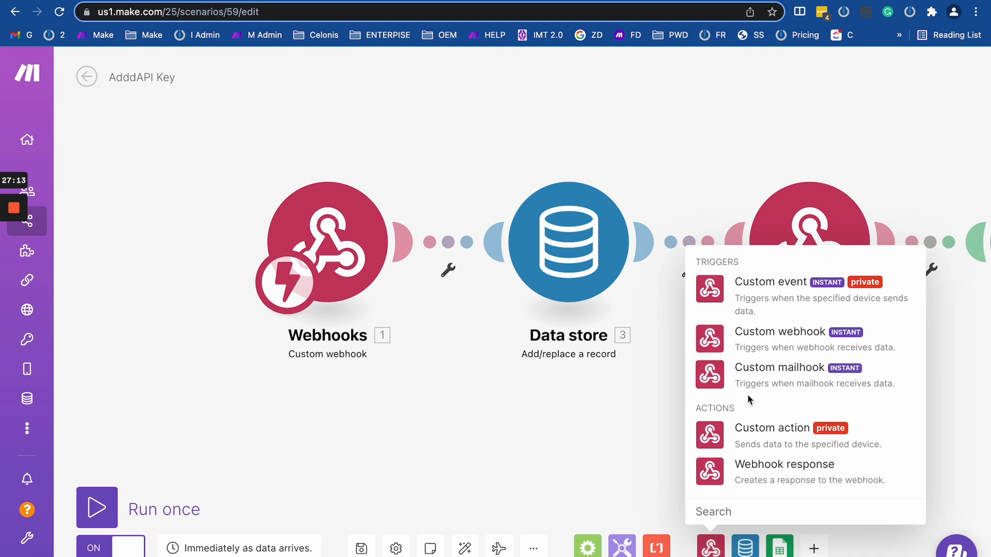
{"action": "left_click", "coordinate": [746, 481]}
{"action": "left_click", "coordinate": [353, 246]}
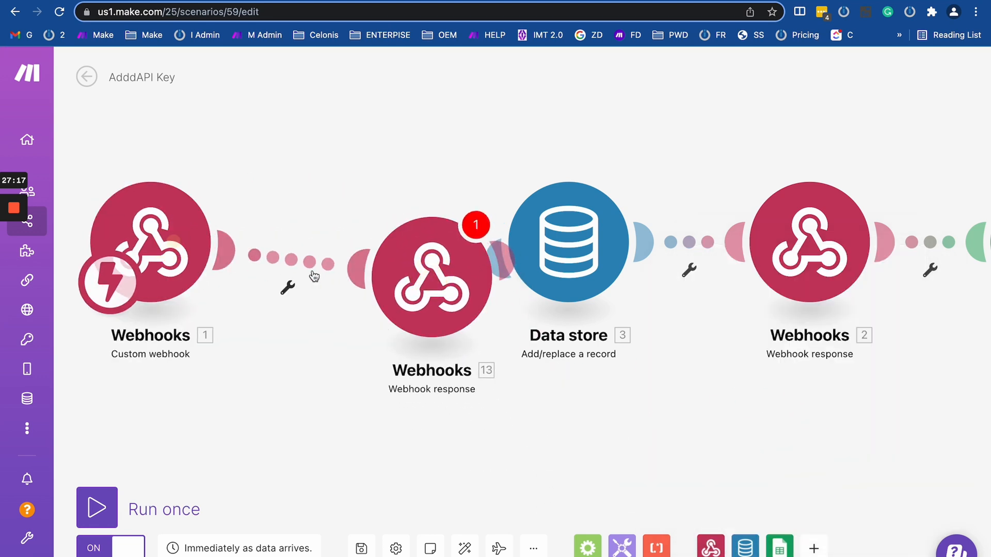
{"action": "left_click", "coordinate": [461, 241]}
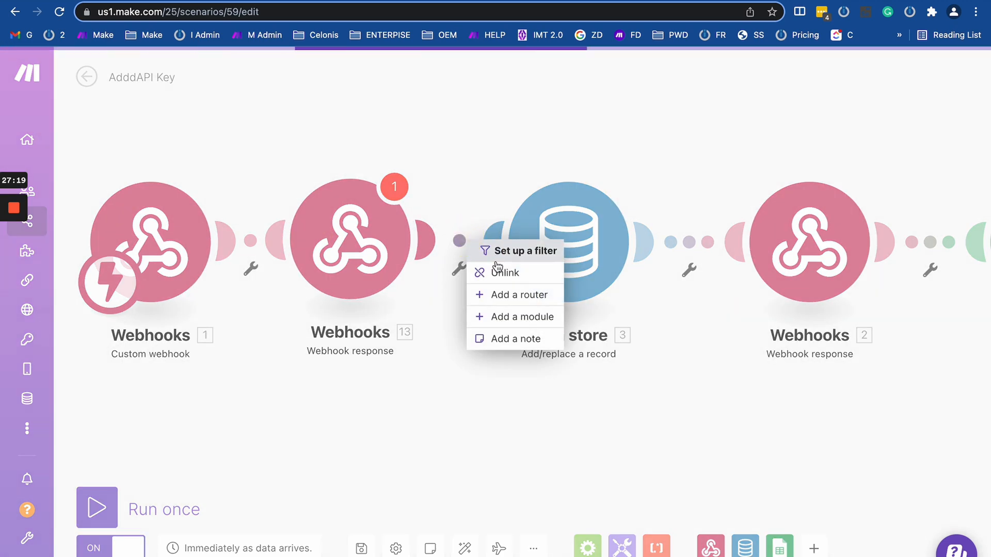
Give the Webhook response status 302 and a custom location header with the Google URL.
{"action": "left_click", "coordinate": [330, 240]}
{"action": "double_click", "coordinate": [468, 211]}
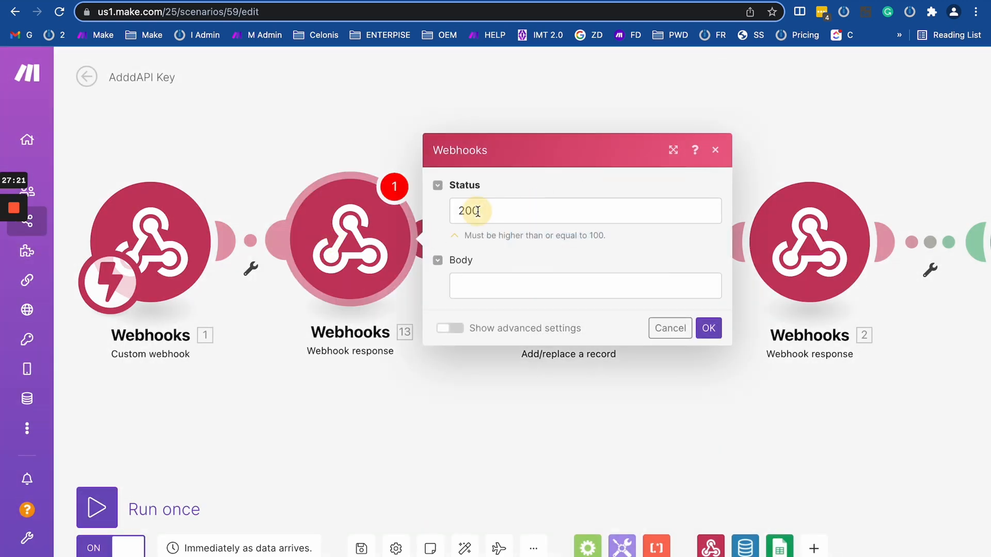
{"action": "type", "text": "302"}
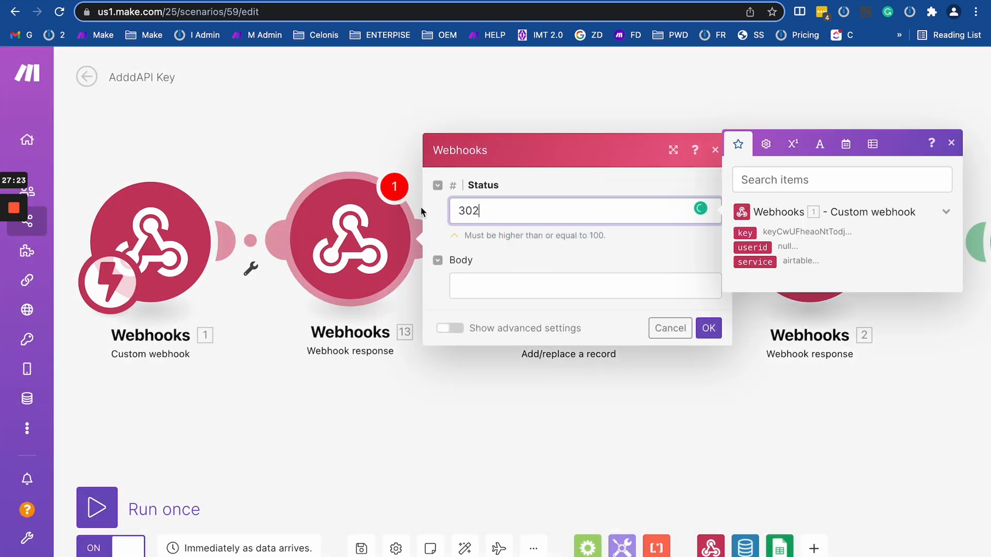
{"action": "left_click", "coordinate": [450, 328]}
{"action": "left_click", "coordinate": [496, 313]}
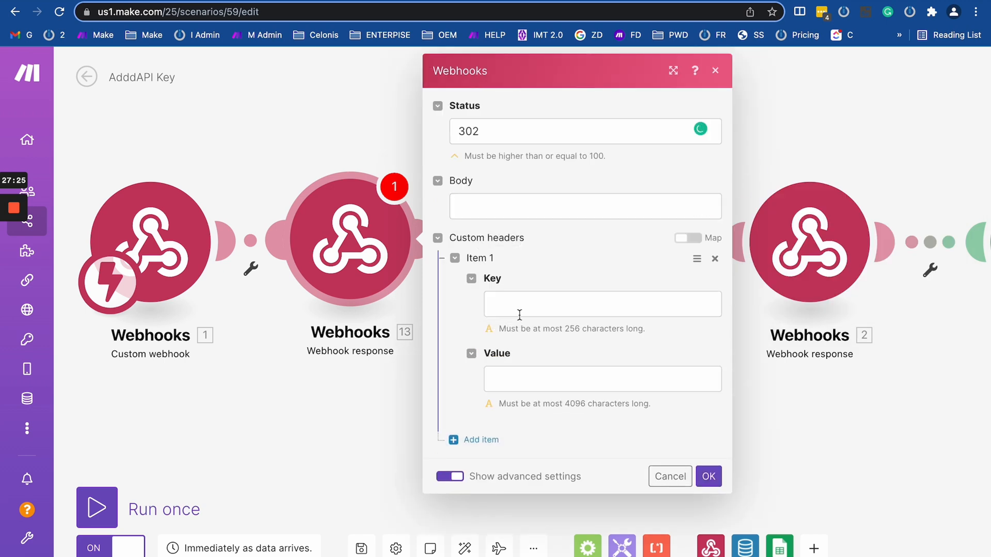
{"action": "left_click", "coordinate": [519, 314]}
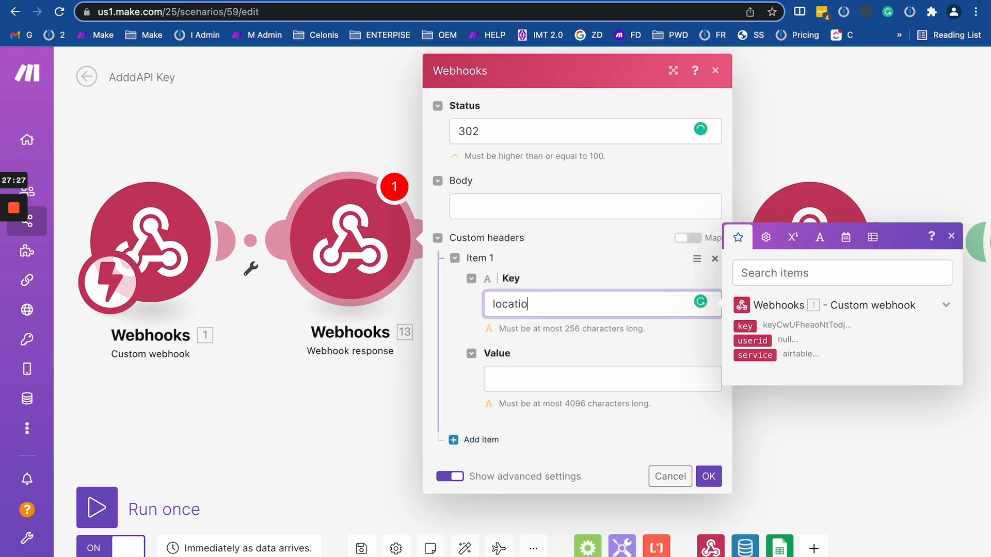
{"action": "type", "text": "location"}
{"action": "left_click", "coordinate": [524, 376]}
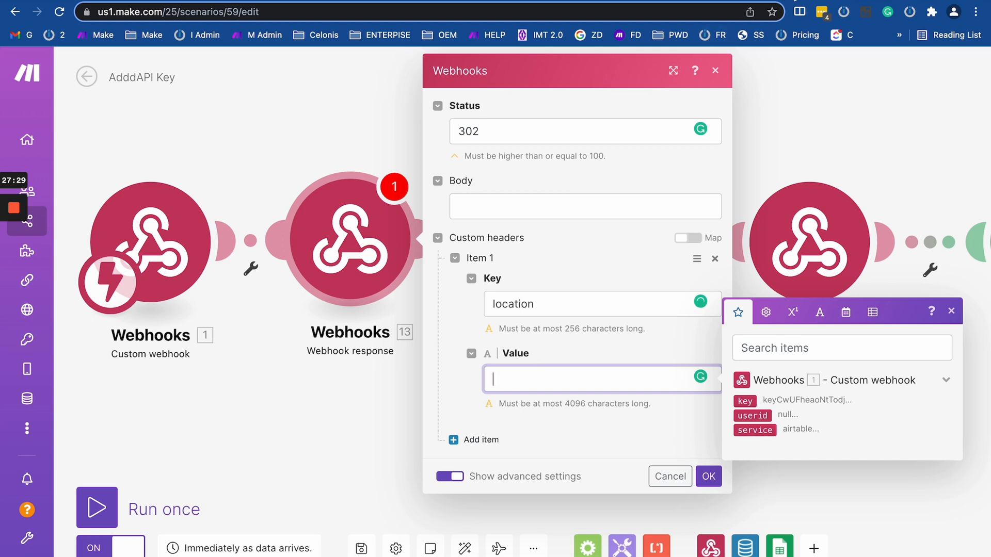
{"action": "key", "text": "shift+super+v"}
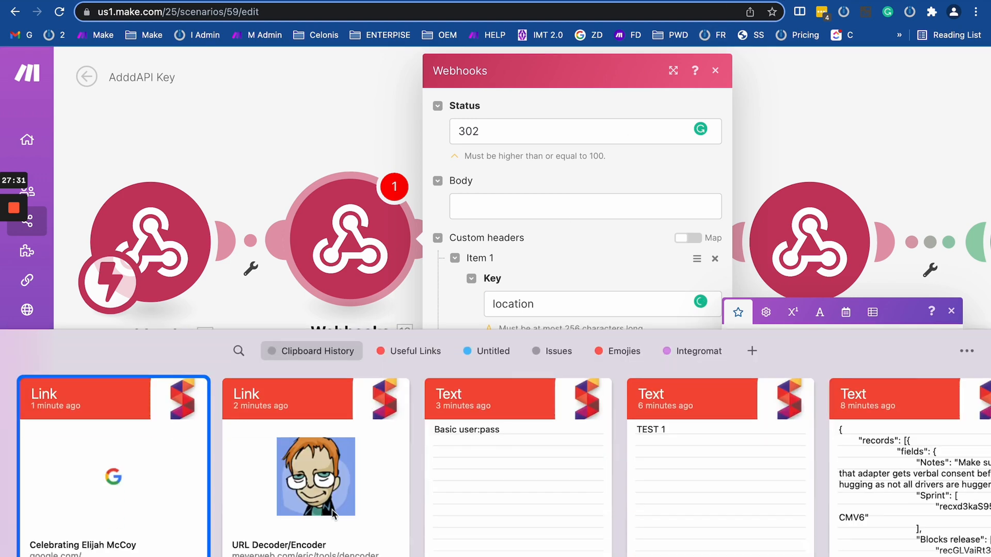
{"action": "left_click", "coordinate": [139, 503]}
{"action": "left_click", "coordinate": [707, 474]}
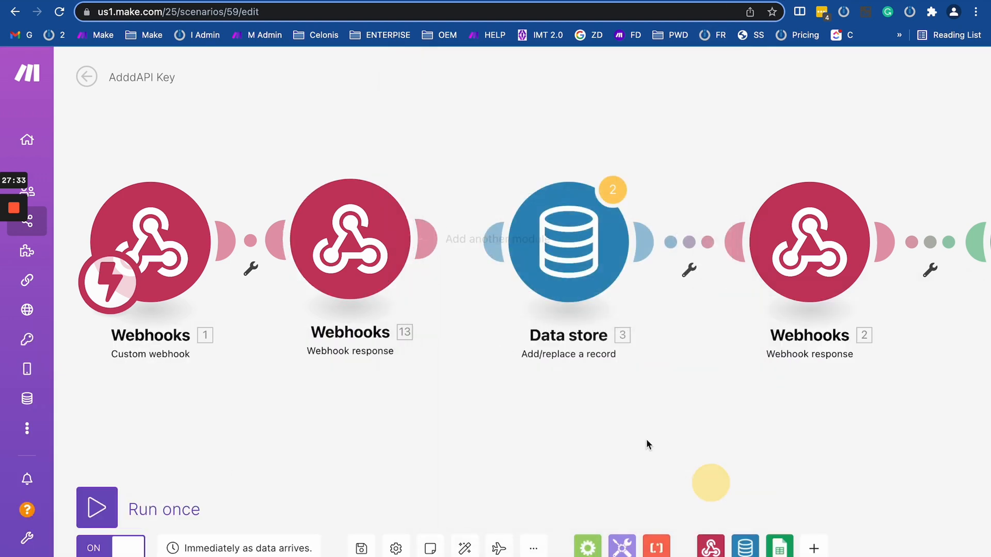
Run the AdddAPI Key scenario once listening for new bundles, then return to Day 7.
{"action": "left_click", "coordinate": [155, 242]}
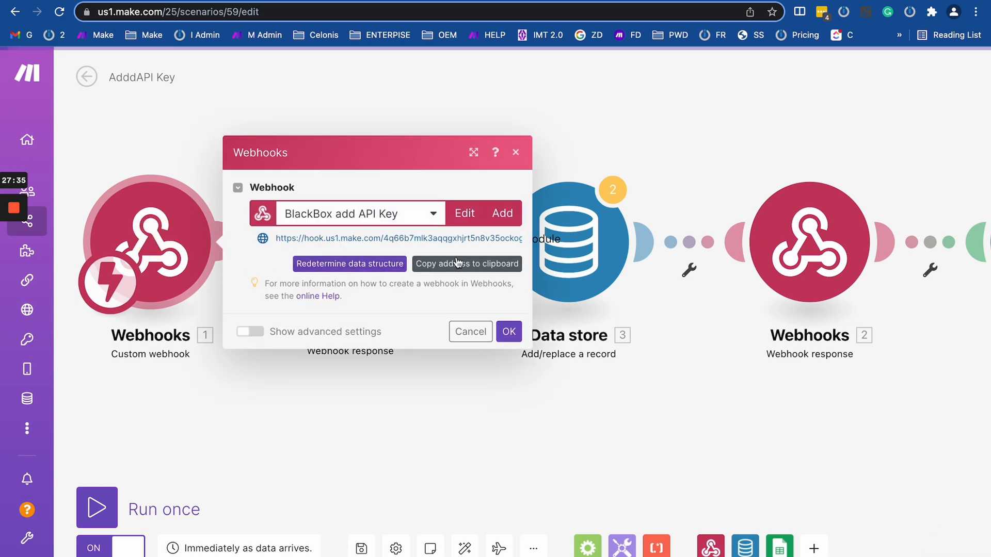
{"action": "left_click", "coordinate": [467, 332]}
{"action": "left_click", "coordinate": [97, 507]}
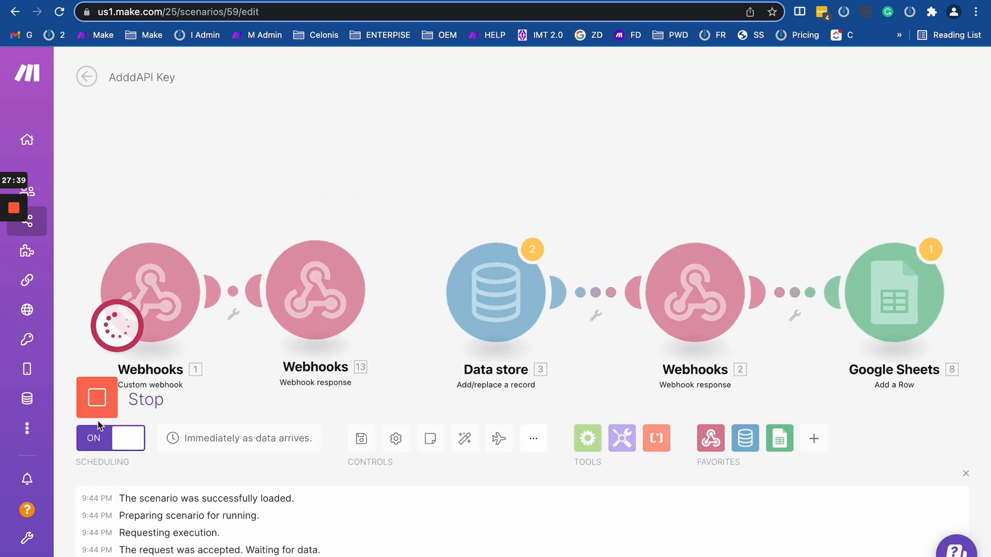
{"action": "left_click", "coordinate": [103, 396]}
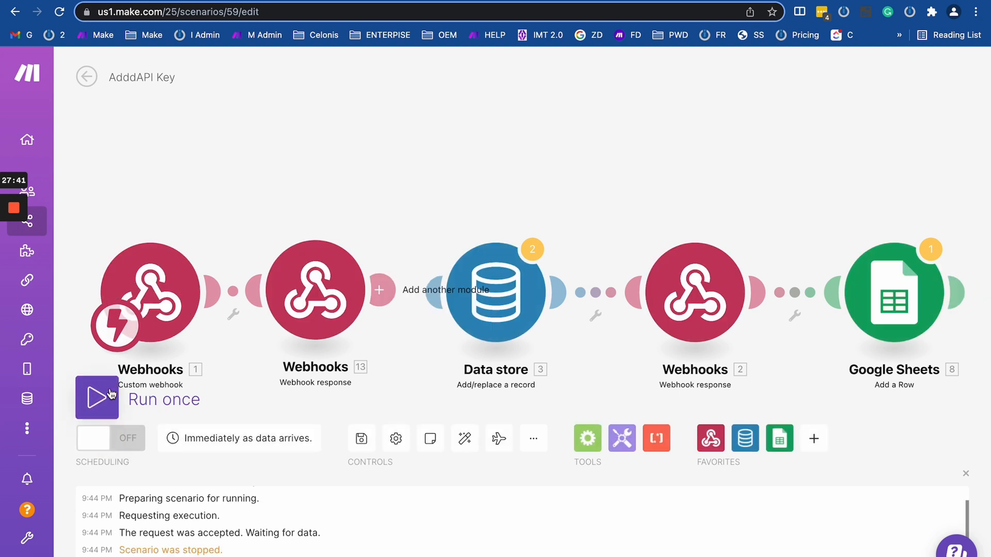
{"action": "left_click", "coordinate": [153, 294]}
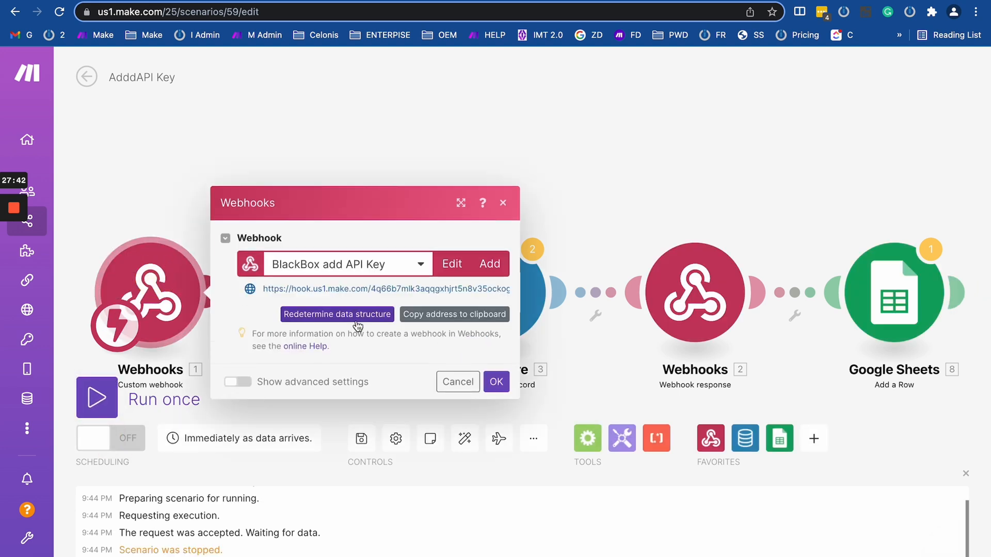
{"action": "left_click", "coordinate": [496, 381]}
{"action": "left_click", "coordinate": [97, 398]}
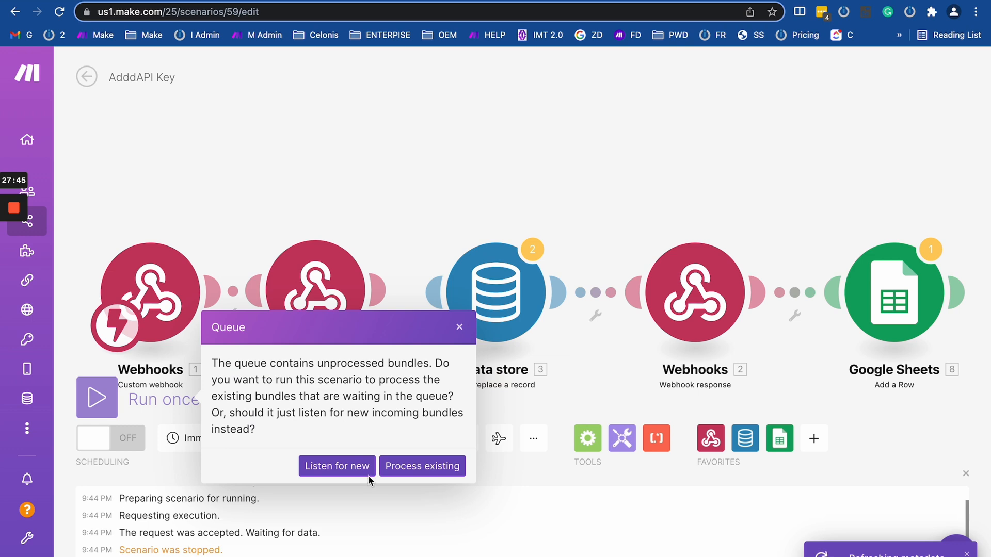
{"action": "left_click", "coordinate": [353, 472]}
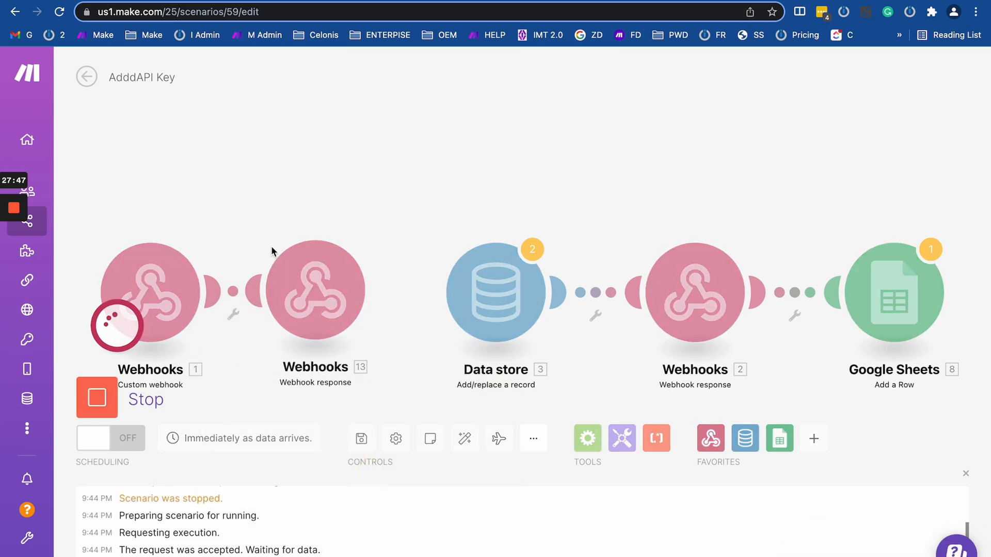
{"action": "key", "text": "ctrl+Tab"}
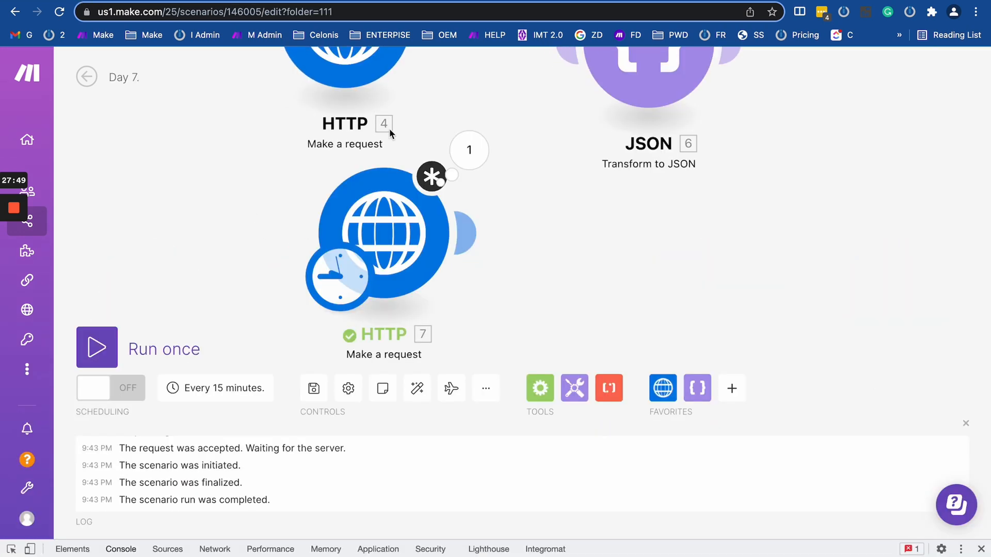
Replace HTTP 7's Google URL with the copied hook.us1.make.com webhook address, keeping method GET.
{"action": "left_click", "coordinate": [393, 242]}
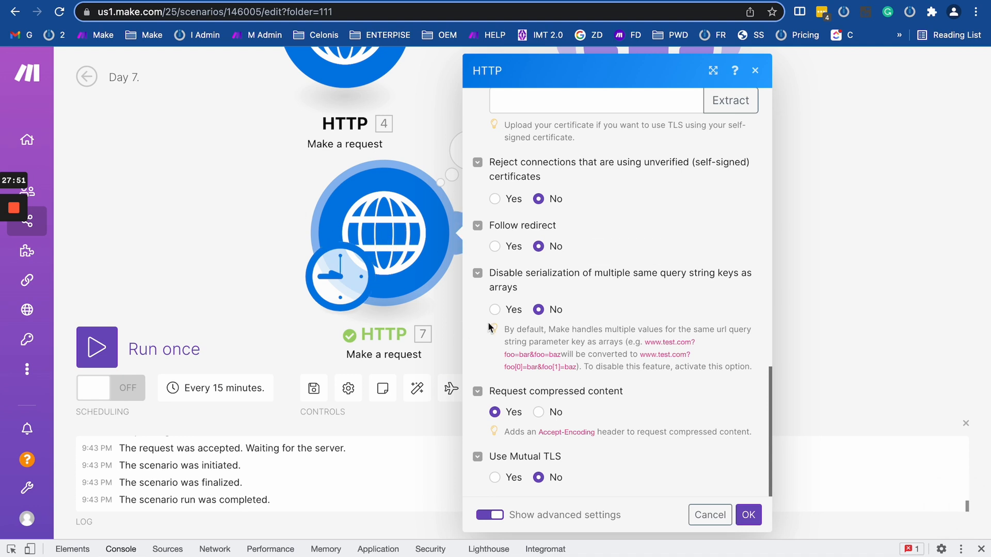
{"action": "scroll", "coordinate": [528, 312], "scroll_direction": "up", "scroll_amount": 1}
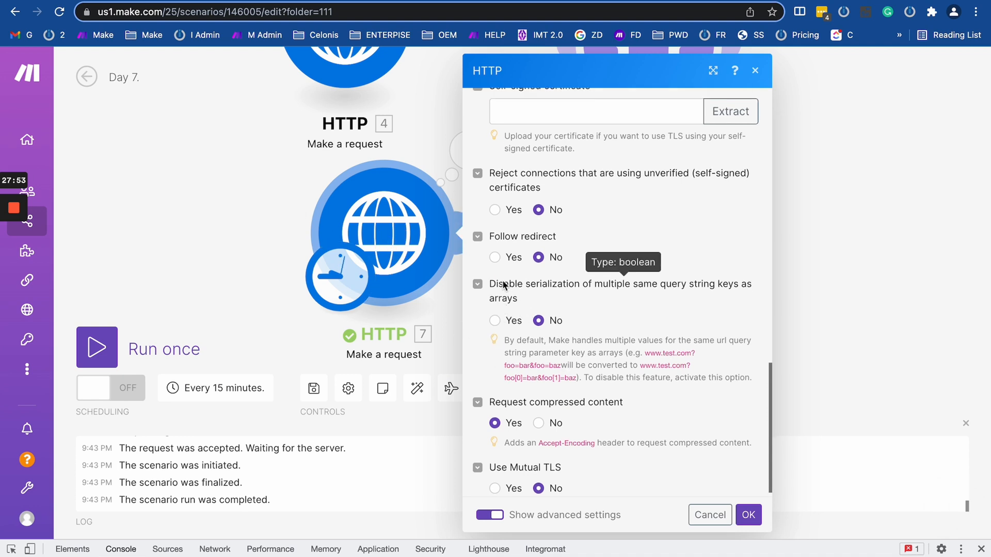
{"action": "scroll", "coordinate": [541, 254], "scroll_direction": "up", "scroll_amount": 15}
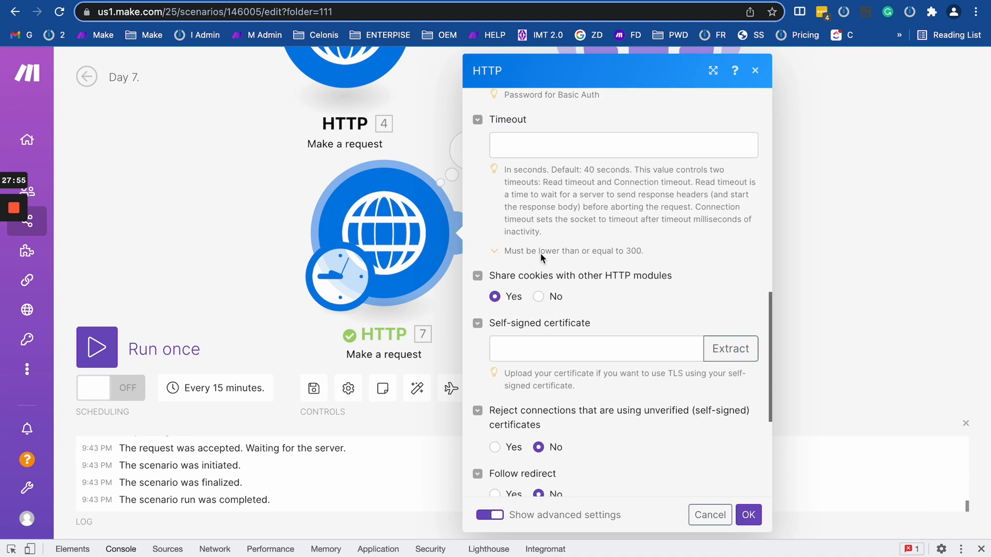
{"action": "left_click", "coordinate": [643, 179]}
{"action": "key", "text": "ctrl+a"}
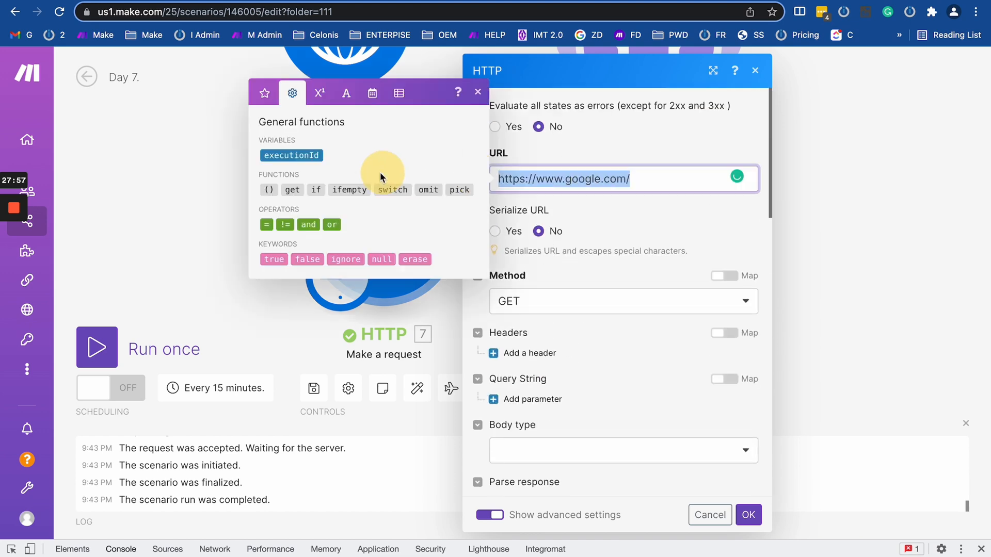
{"action": "key", "text": "BackSpace"}
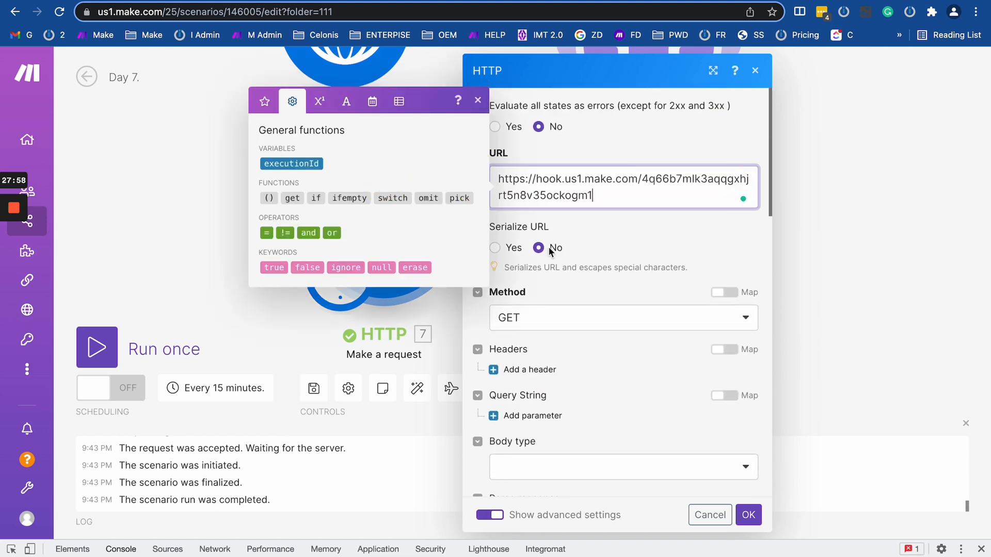
{"action": "left_click", "coordinate": [692, 321]}
{"action": "left_click", "coordinate": [689, 320]}
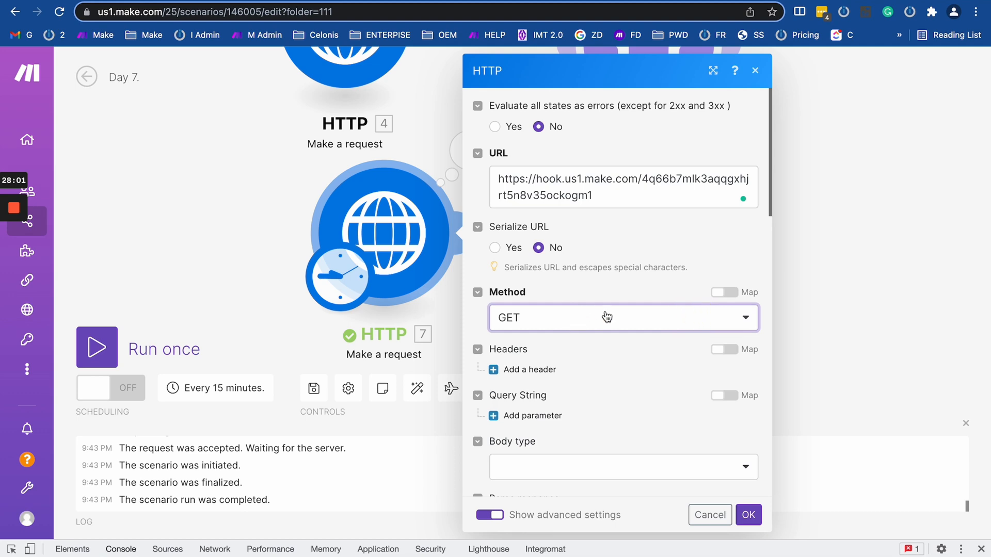
{"action": "scroll", "coordinate": [606, 317], "scroll_direction": "down", "scroll_amount": 10}
{"action": "scroll", "coordinate": [607, 317], "scroll_direction": "down", "scroll_amount": 10}
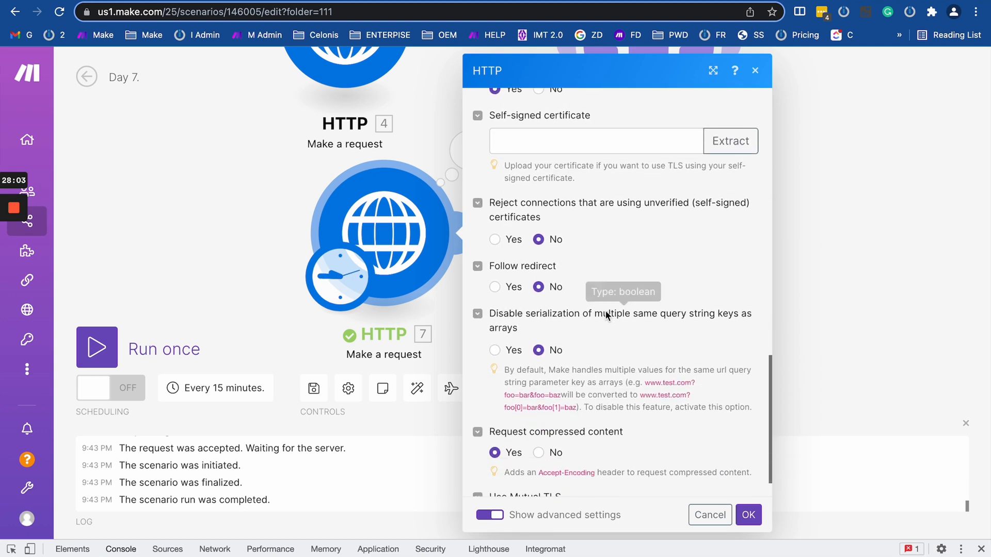
{"action": "left_click", "coordinate": [748, 514]}
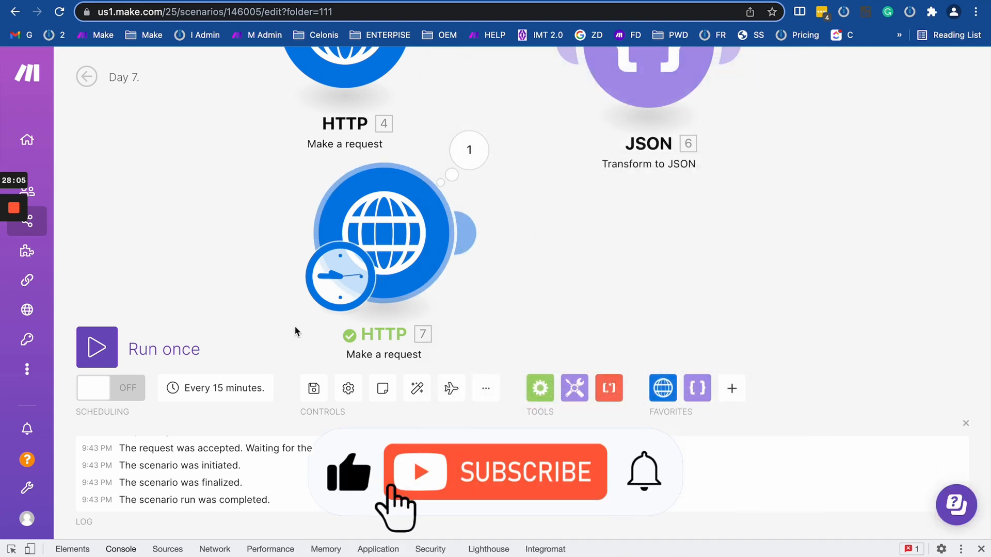
Run the Day 7 scenario once and open HTTP 7's output headers.
{"action": "left_click", "coordinate": [97, 347]}
{"action": "left_click_drag", "start_coordinate": [200, 297], "coordinate": [172, 191]}
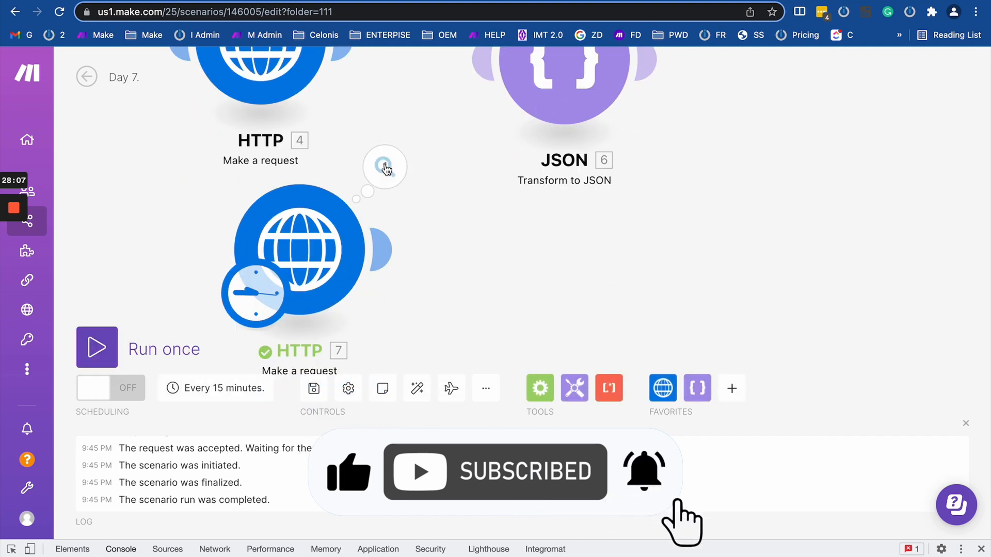
{"action": "left_click", "coordinate": [385, 166]}
{"action": "scroll", "coordinate": [557, 280], "scroll_direction": "down", "scroll_amount": 2}
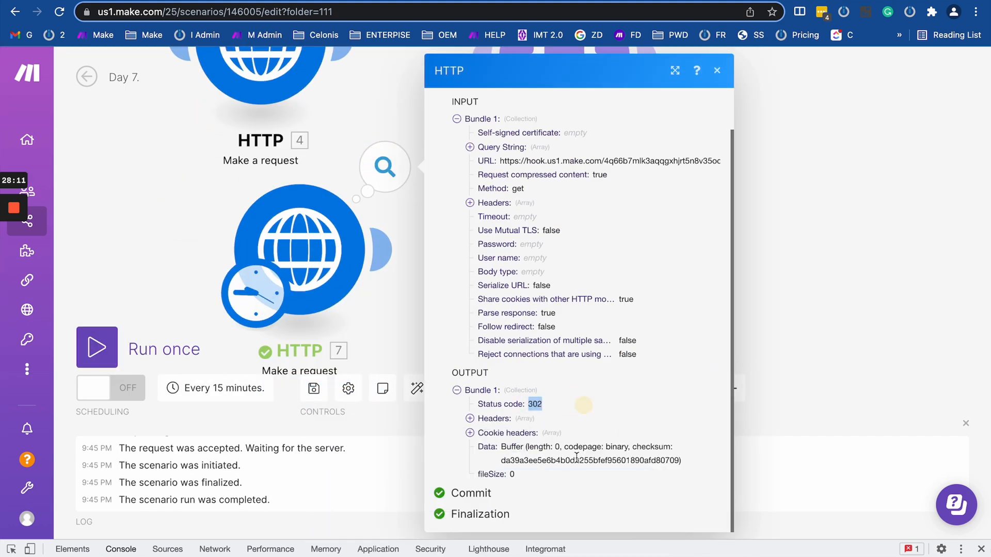
{"action": "left_click", "coordinate": [469, 418]}
{"action": "scroll", "coordinate": [507, 454], "scroll_direction": "down", "scroll_amount": 4}
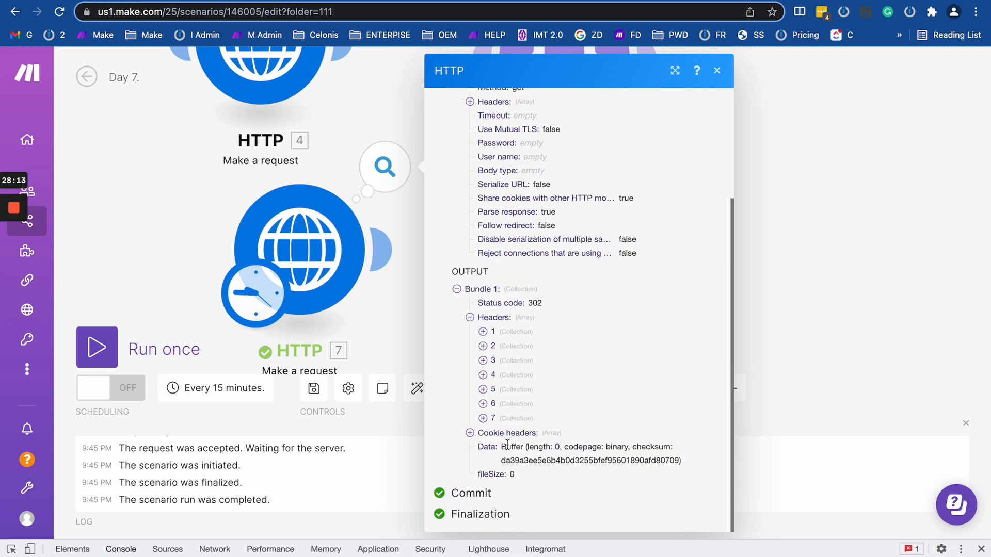
{"action": "left_click", "coordinate": [483, 404]}
{"action": "left_click", "coordinate": [482, 389]}
{"action": "left_click", "coordinate": [483, 375]}
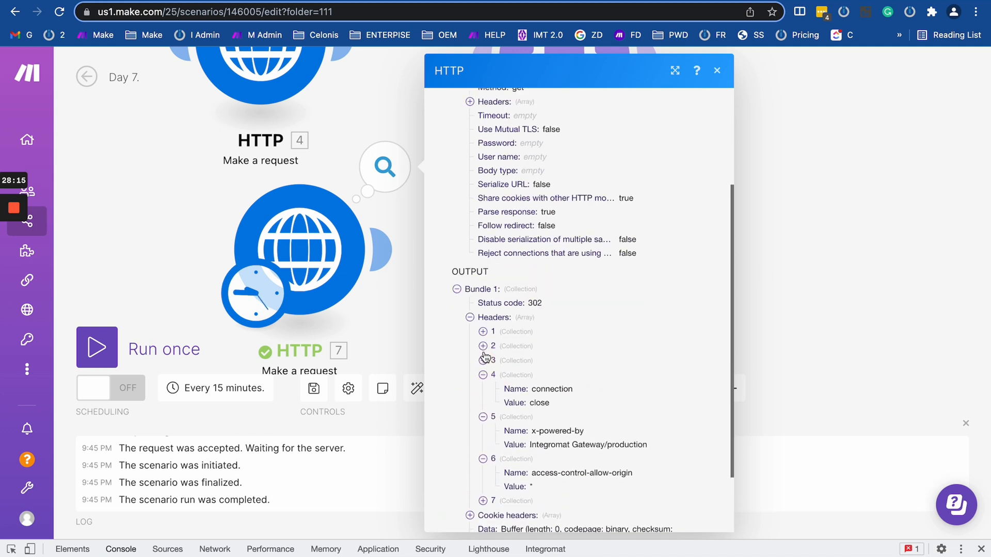
{"action": "left_click", "coordinate": [482, 346]}
{"action": "left_click", "coordinate": [484, 388]}
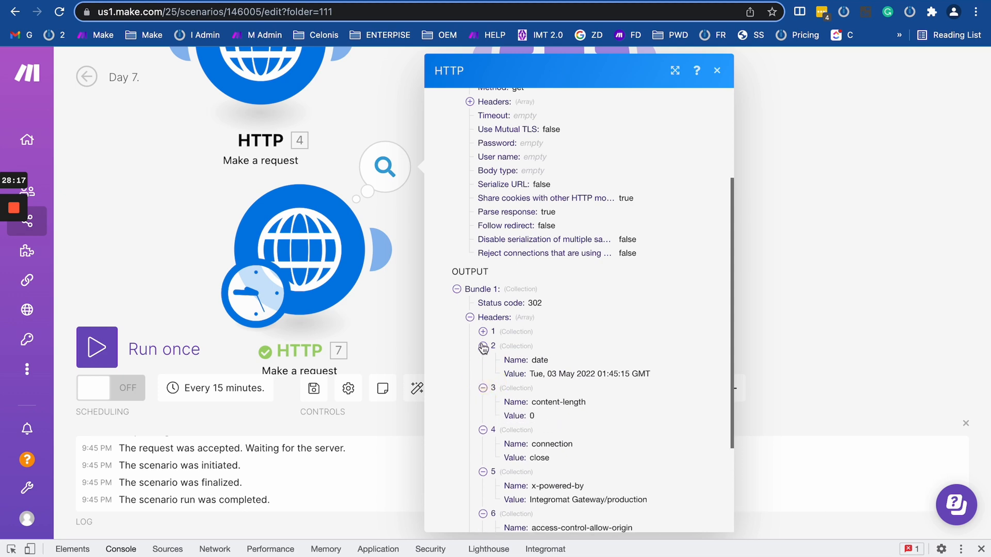
{"action": "left_click", "coordinate": [484, 331]}
{"action": "scroll", "coordinate": [485, 333], "scroll_direction": "down", "scroll_amount": 3}
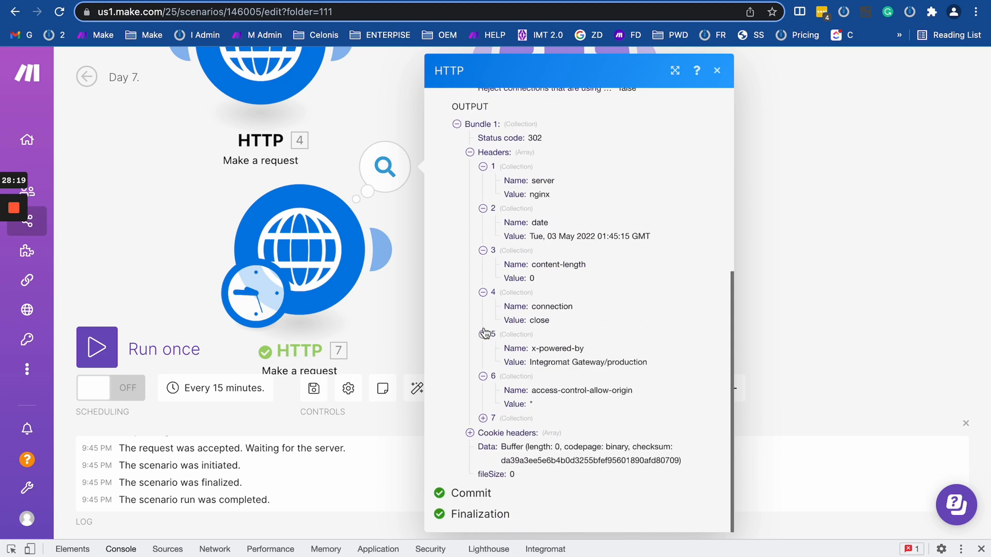
{"action": "left_click", "coordinate": [483, 418]}
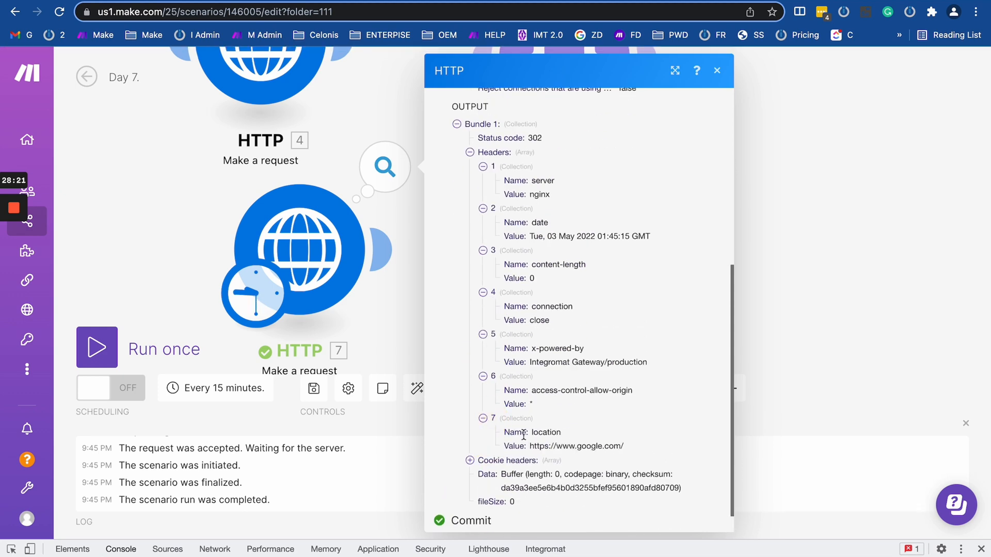
{"action": "left_click_drag", "start_coordinate": [522, 433], "coordinate": [671, 445]}
Set HTTP module 7's Follow redirect and Follow all redirects to Yes and save.
{"action": "left_click", "coordinate": [300, 247]}
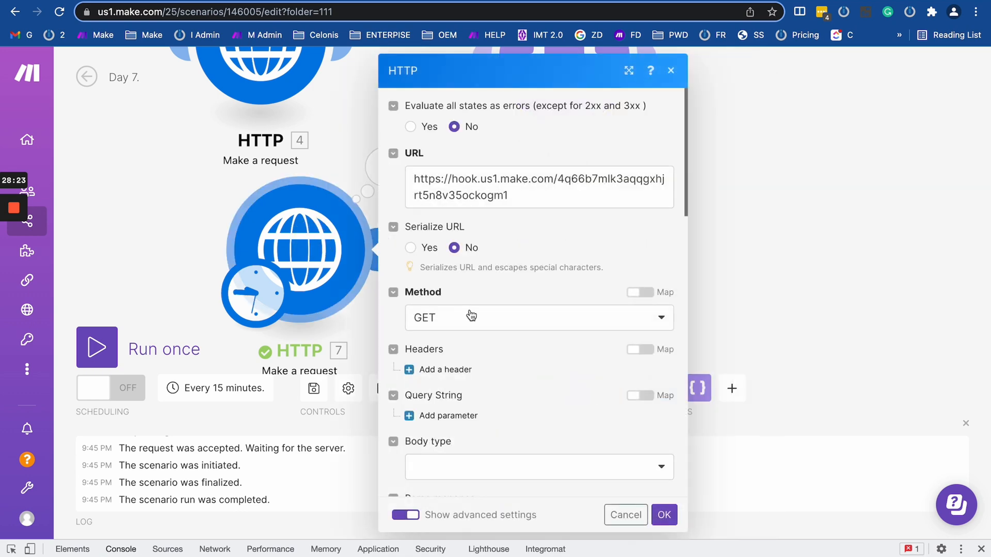
{"action": "scroll", "coordinate": [476, 280], "scroll_direction": "down", "scroll_amount": 10}
{"action": "scroll", "coordinate": [475, 280], "scroll_direction": "up", "scroll_amount": 8}
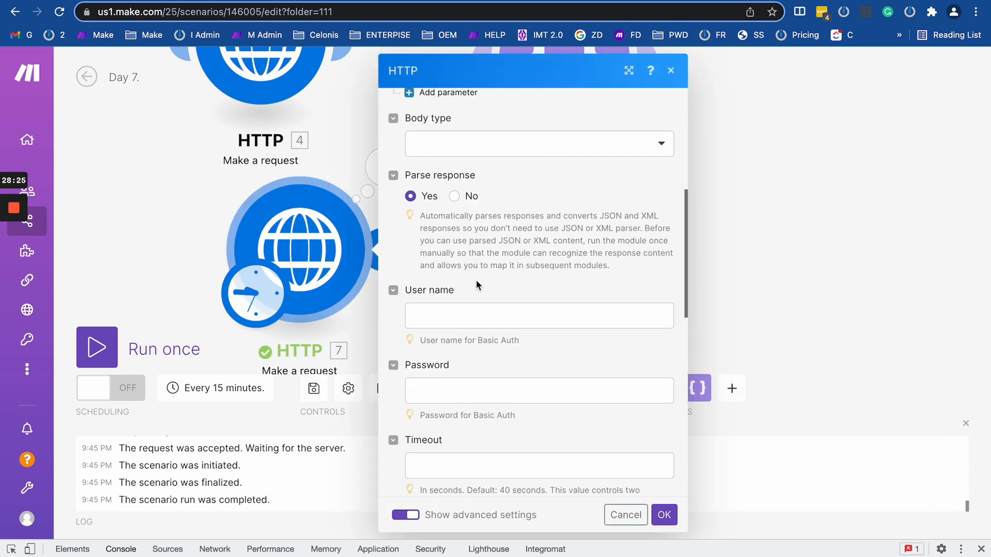
{"action": "scroll", "coordinate": [434, 328], "scroll_direction": "down", "scroll_amount": 6}
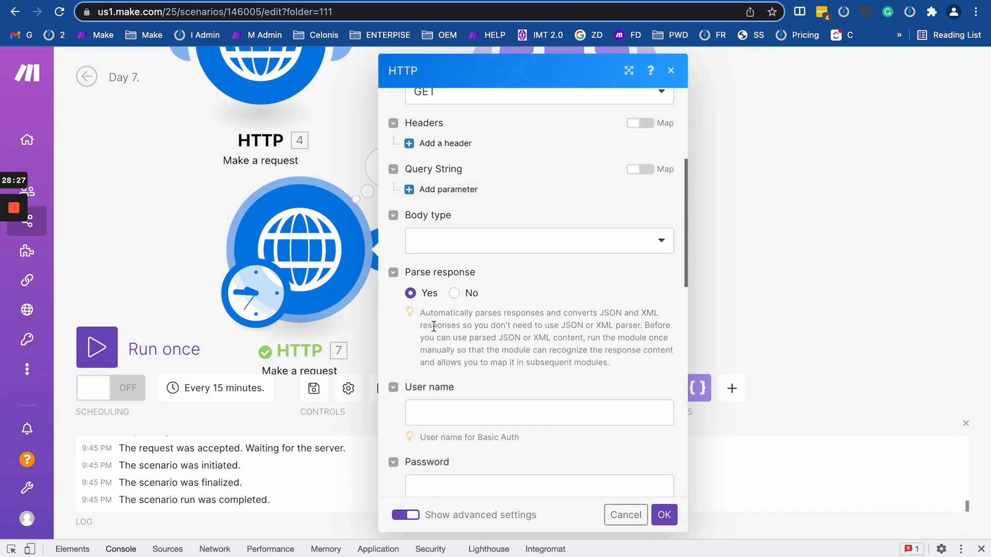
{"action": "scroll", "coordinate": [433, 326], "scroll_direction": "down", "scroll_amount": 5}
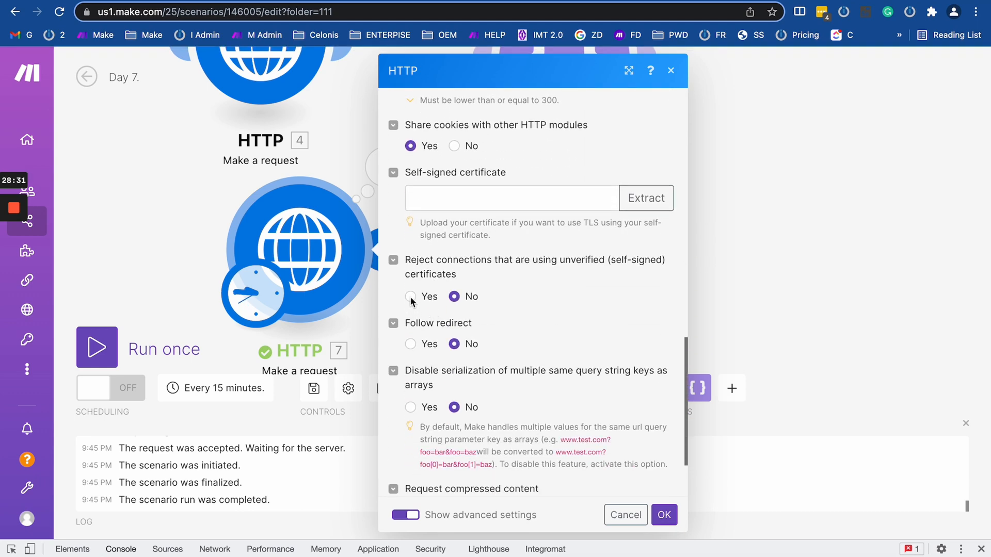
{"action": "left_click", "coordinate": [410, 344]}
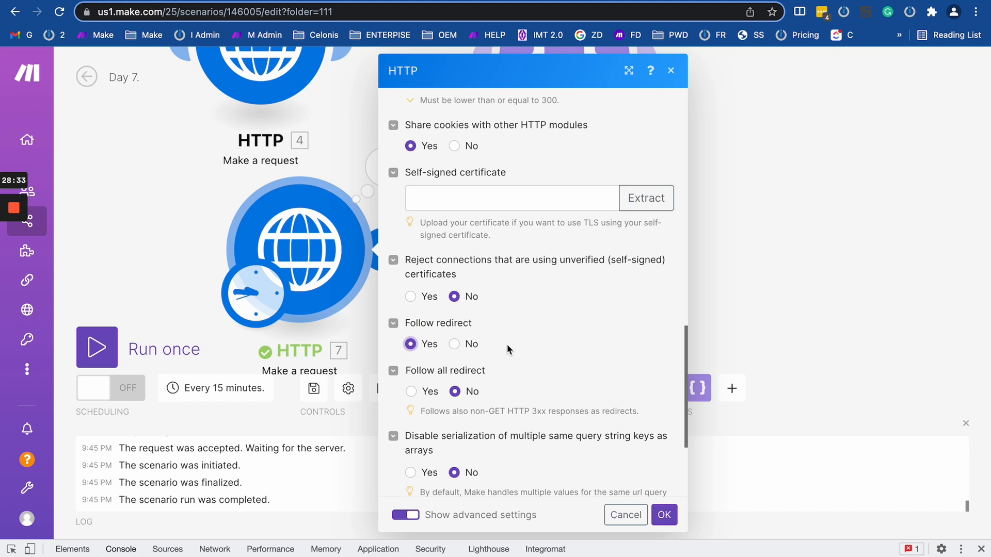
{"action": "left_click", "coordinate": [411, 392]}
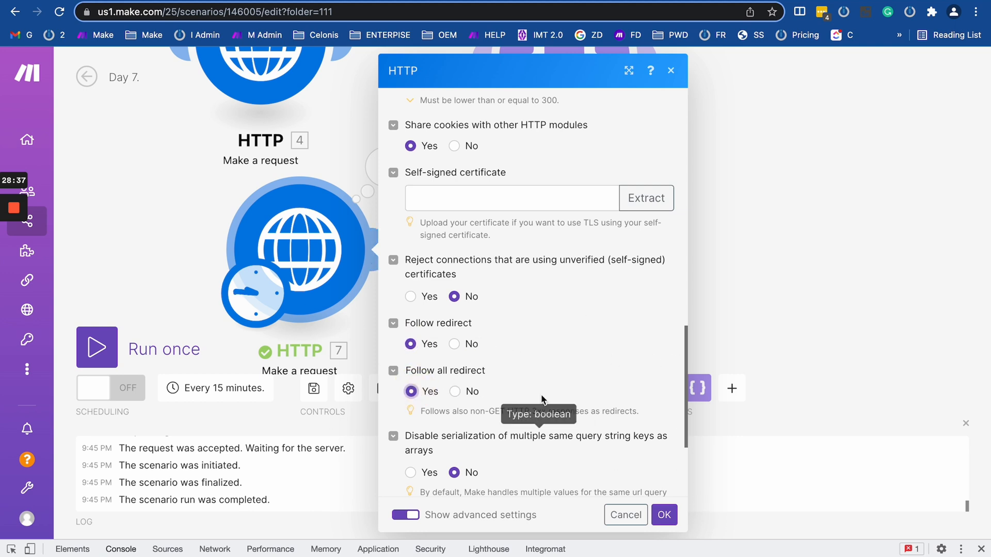
{"action": "left_click", "coordinate": [665, 515]}
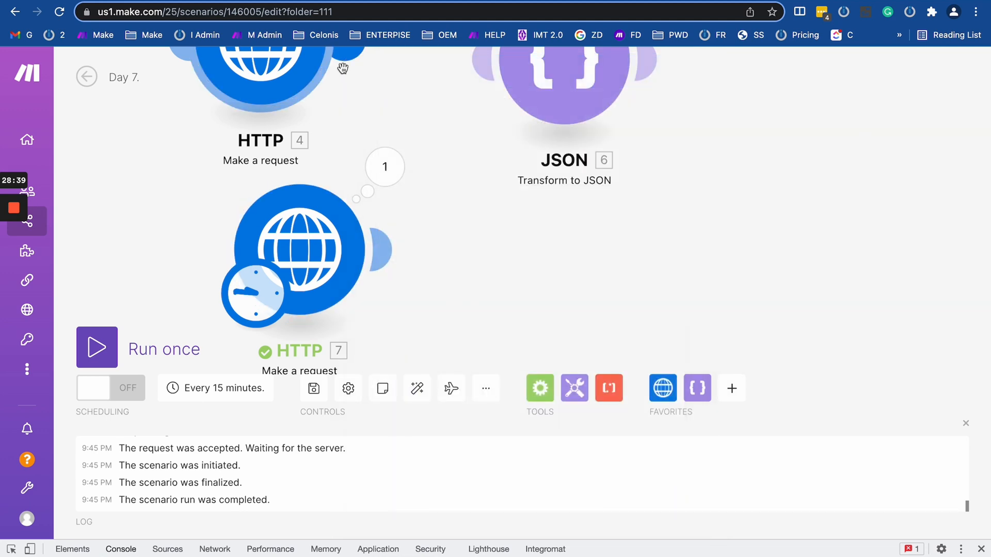
Run the AdddAPI Key scenario once, listening for new bundles.
{"action": "left_click", "coordinate": [199, 0]}
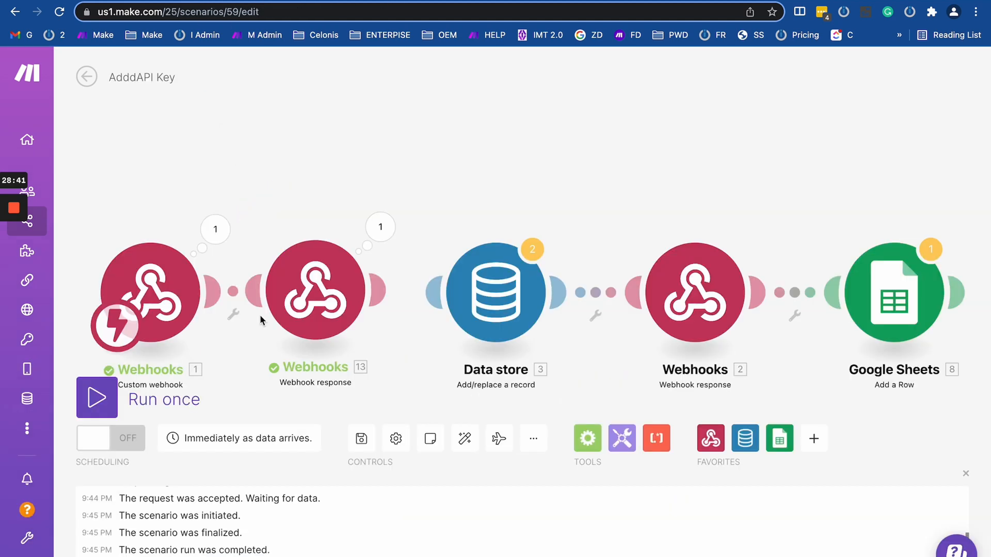
{"action": "left_click", "coordinate": [98, 398]}
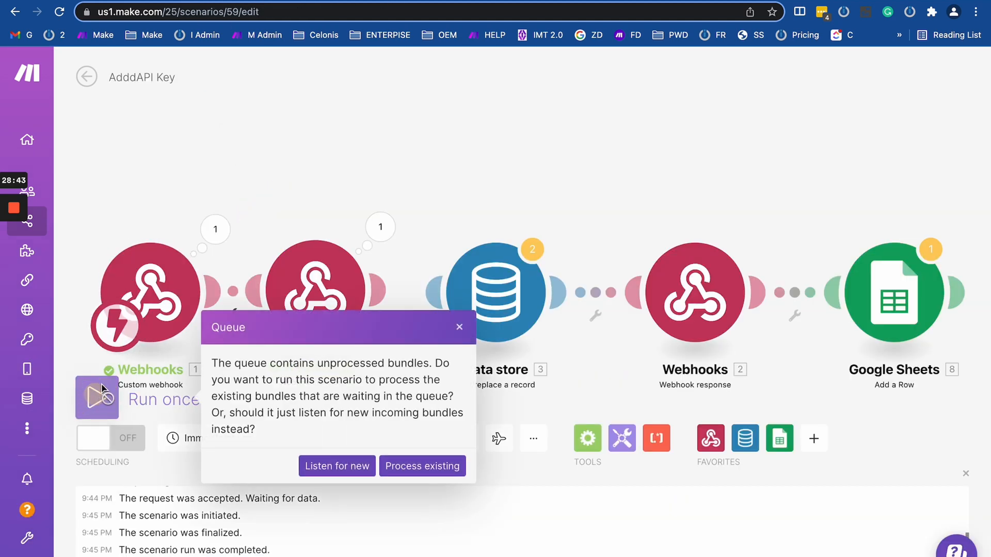
{"action": "left_click", "coordinate": [336, 467]}
Run Day 7 once and expand HTTP 7's status 200 output to view Google's HTML data.
{"action": "left_click", "coordinate": [82, 2]}
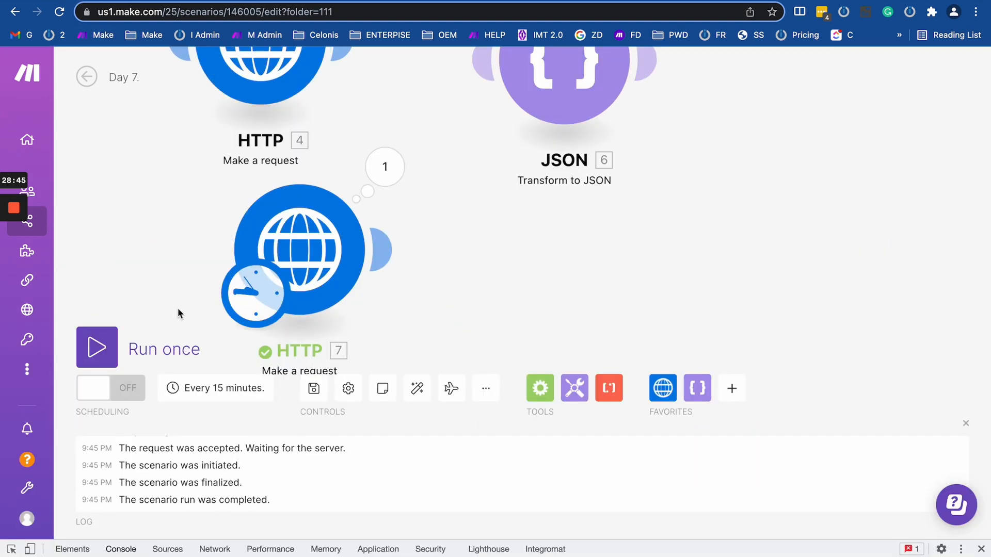
{"action": "left_click", "coordinate": [97, 346]}
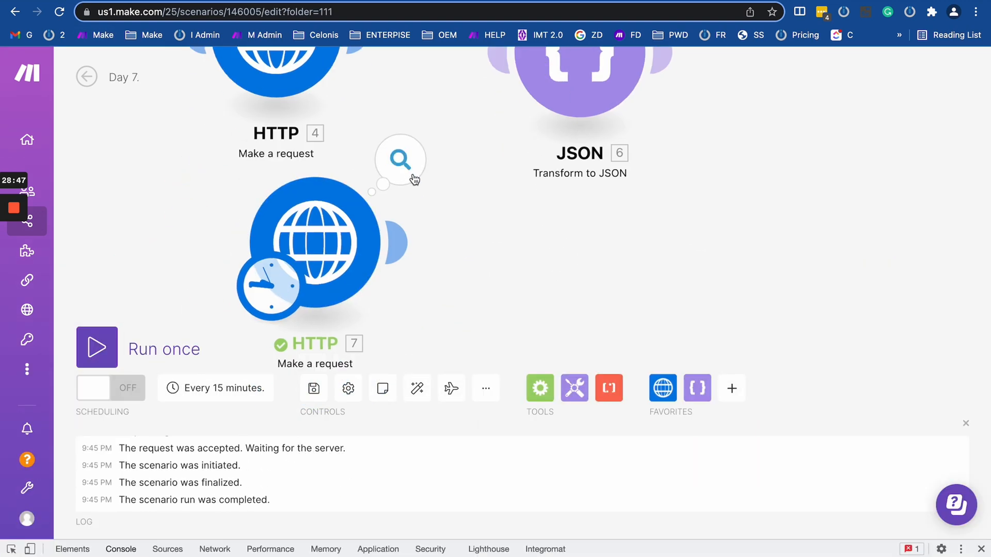
{"action": "left_click", "coordinate": [397, 164]}
{"action": "scroll", "coordinate": [557, 411], "scroll_direction": "down", "scroll_amount": 1}
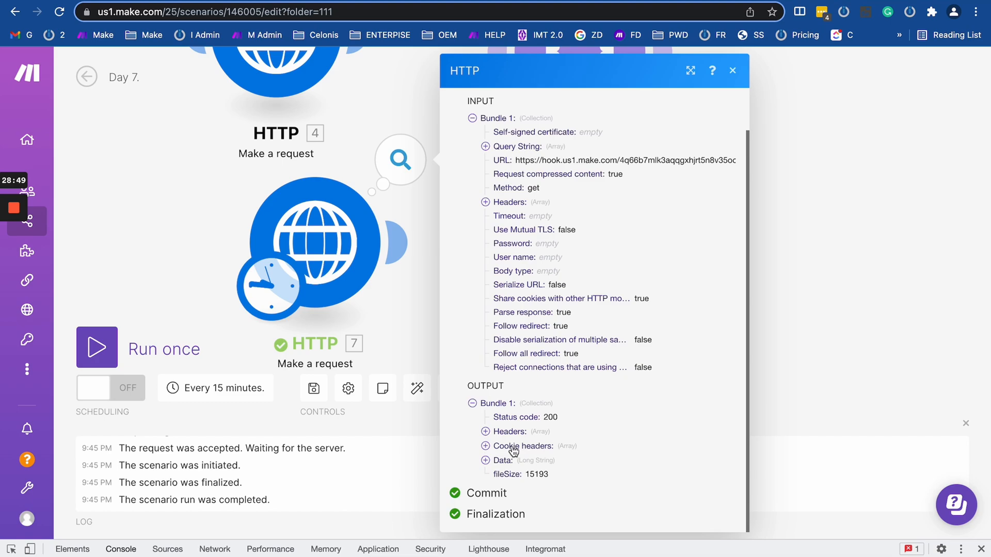
{"action": "left_click", "coordinate": [486, 460]}
{"action": "scroll", "coordinate": [574, 496], "scroll_direction": "down", "scroll_amount": 15}
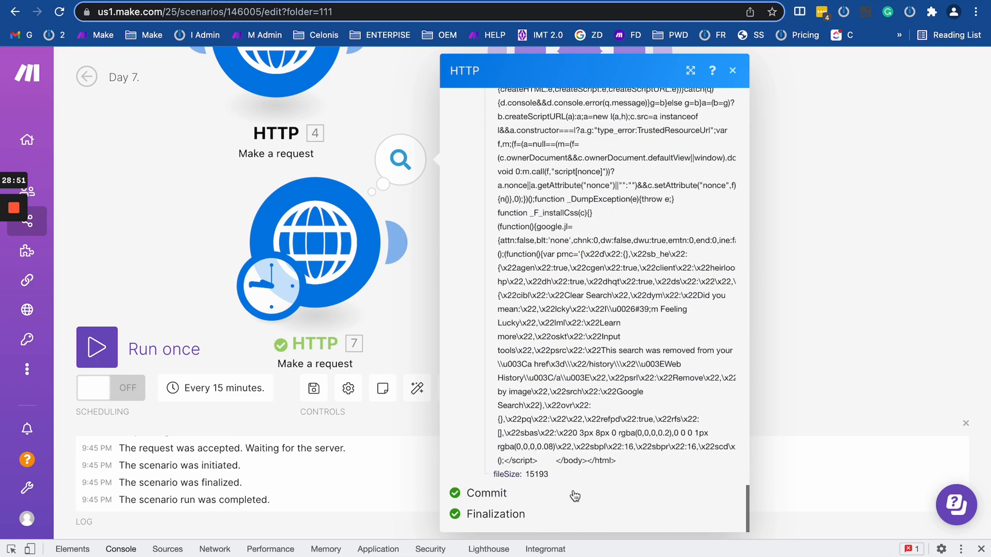
{"action": "scroll", "coordinate": [587, 310], "scroll_direction": "up", "scroll_amount": 20}
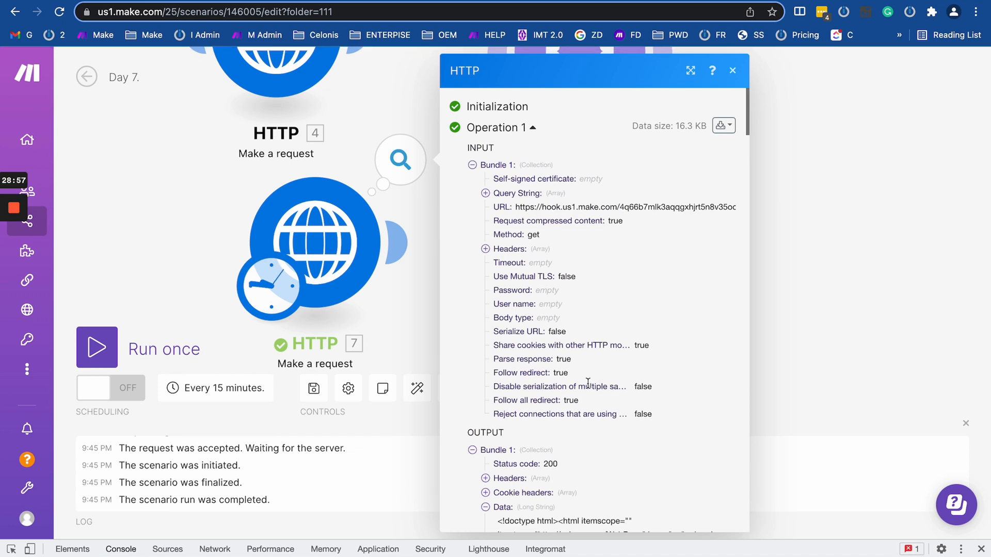
{"action": "scroll", "coordinate": [590, 370], "scroll_direction": "down", "scroll_amount": 4}
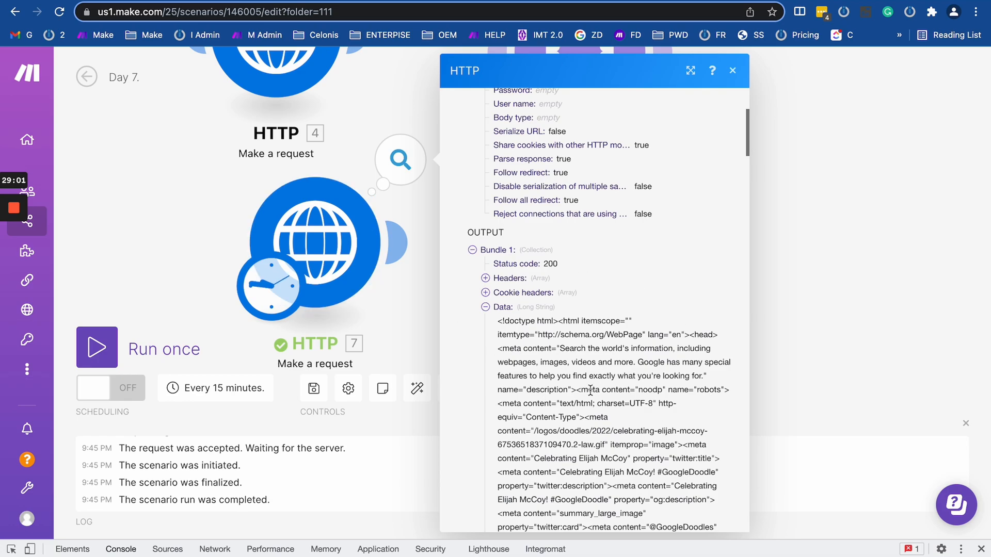
{"action": "scroll", "coordinate": [590, 391], "scroll_direction": "down", "scroll_amount": 20}
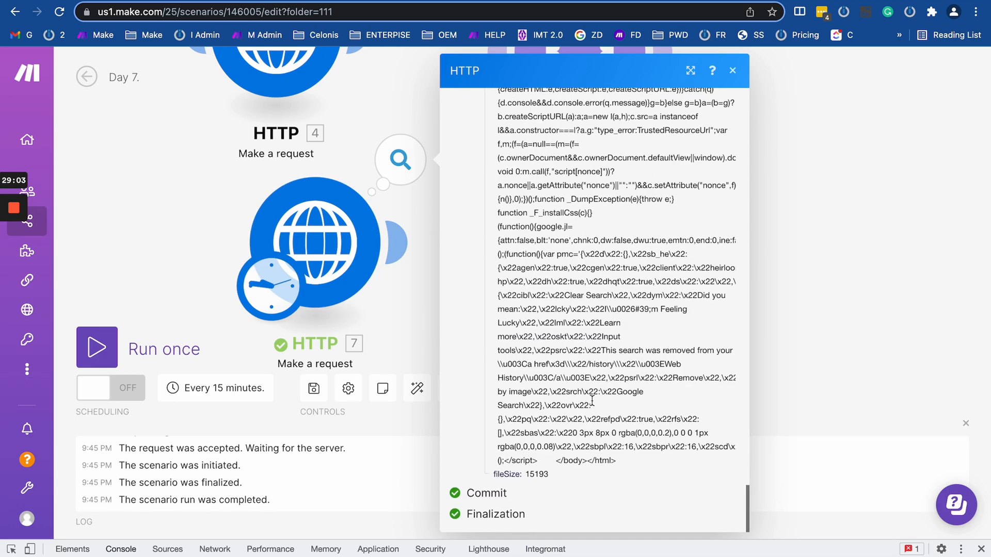
Switch HTTP module 7's Follow redirect option back to No.
{"action": "left_click", "coordinate": [323, 239]}
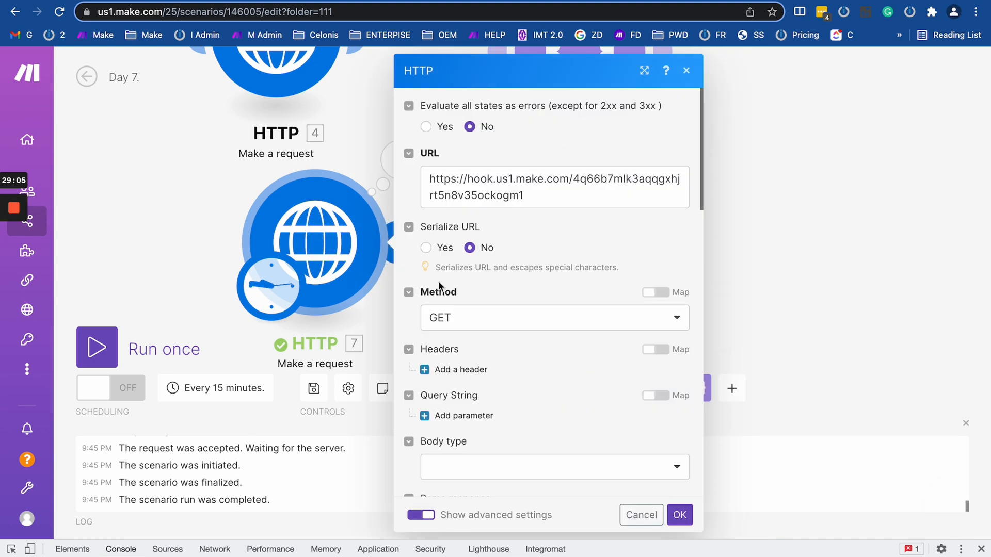
{"action": "scroll", "coordinate": [483, 382], "scroll_direction": "down", "scroll_amount": 3}
{"action": "scroll", "coordinate": [484, 382], "scroll_direction": "down", "scroll_amount": 10}
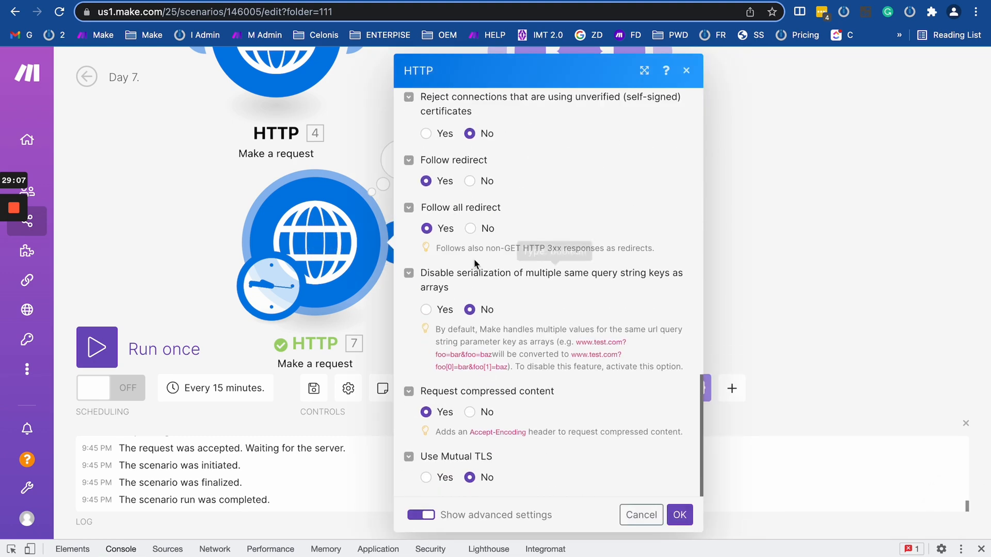
{"action": "left_click", "coordinate": [470, 181]}
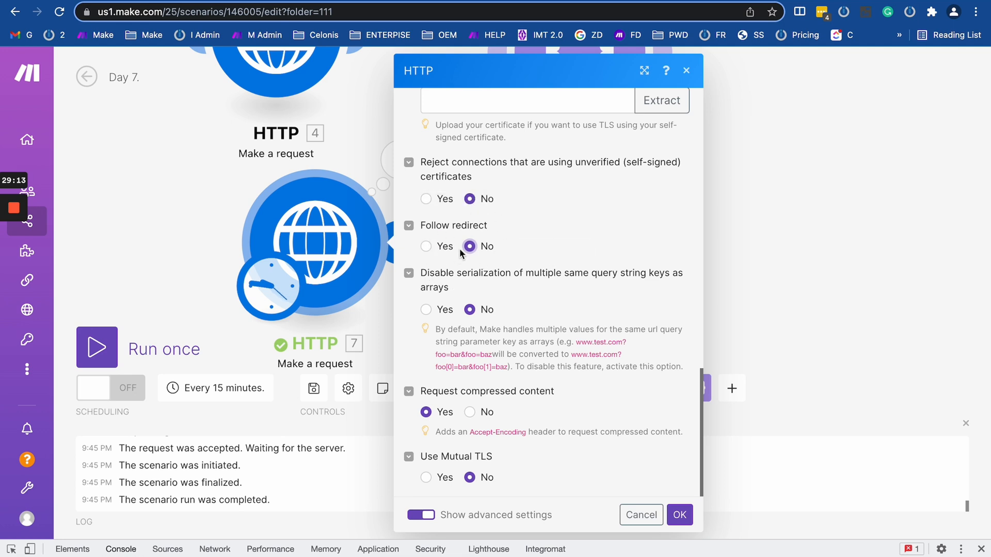
{"action": "scroll", "coordinate": [444, 248], "scroll_direction": "up", "scroll_amount": 5}
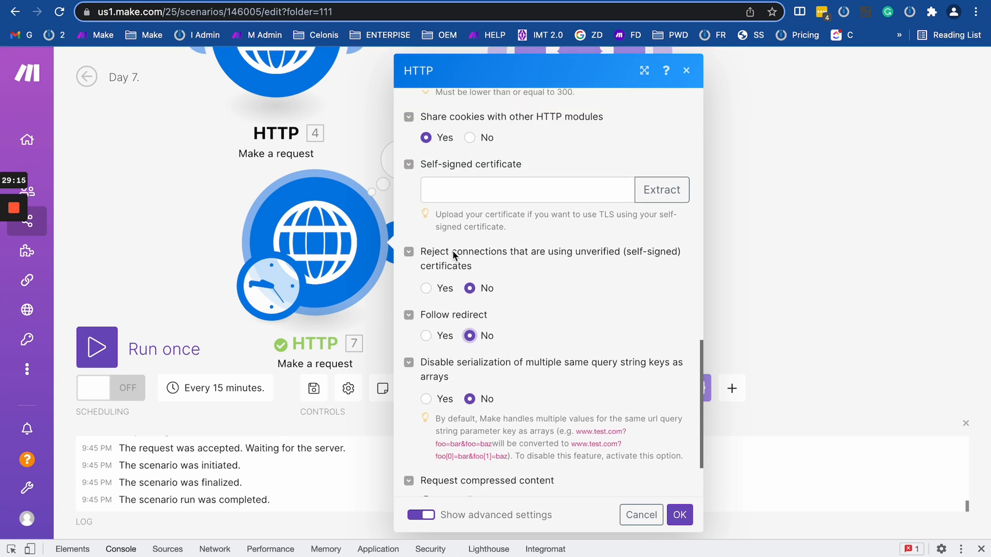
{"action": "scroll", "coordinate": [452, 251], "scroll_direction": "up", "scroll_amount": 4}
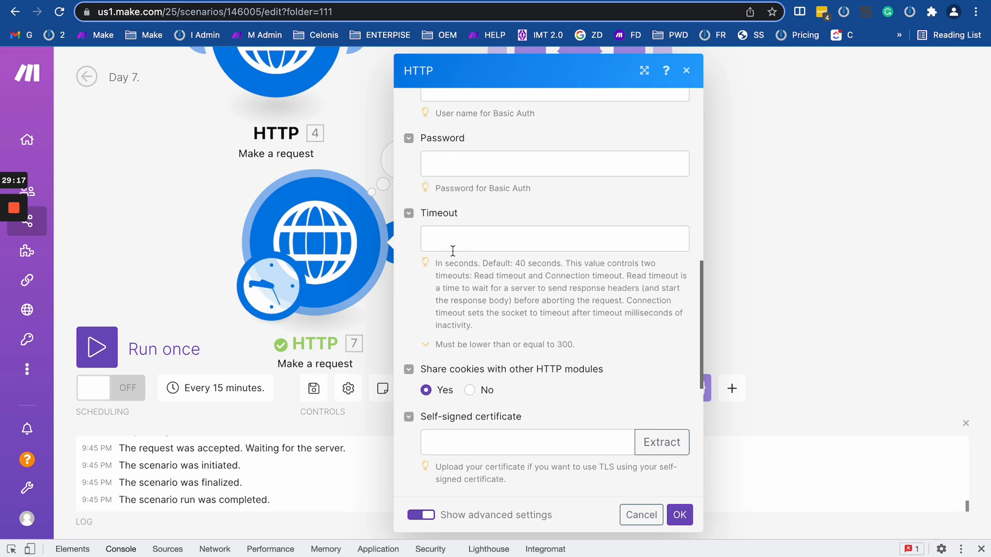
{"action": "scroll", "coordinate": [453, 252], "scroll_direction": "down", "scroll_amount": 8}
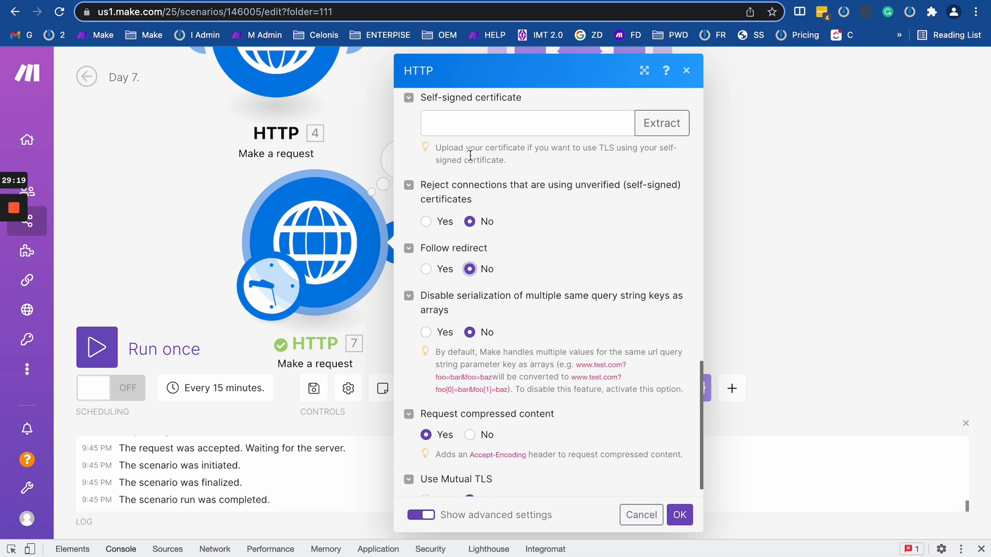
{"action": "scroll", "coordinate": [471, 158], "scroll_direction": "up", "scroll_amount": 2}
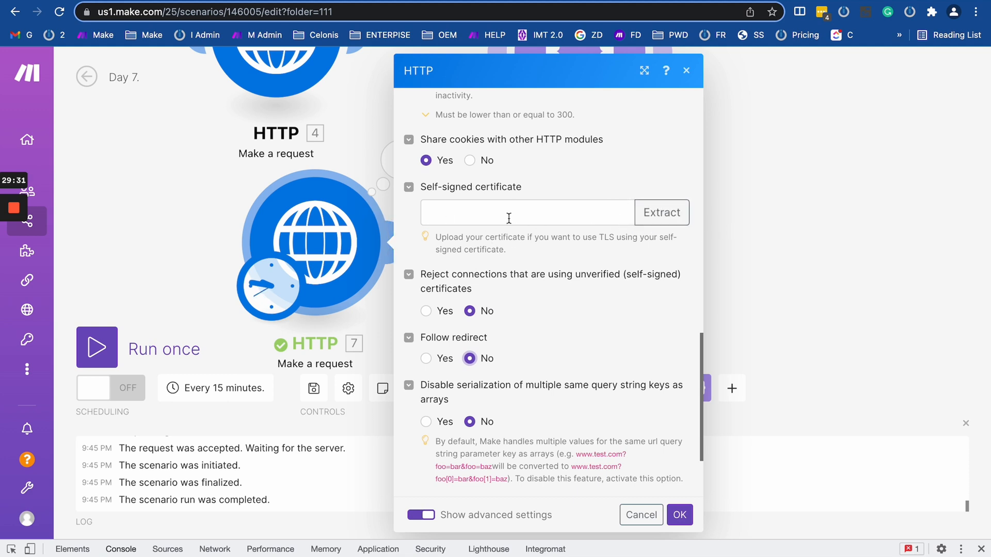
{"action": "left_click", "coordinate": [486, 216]}
{"action": "left_click", "coordinate": [592, 179]}
{"action": "left_click", "coordinate": [666, 217]}
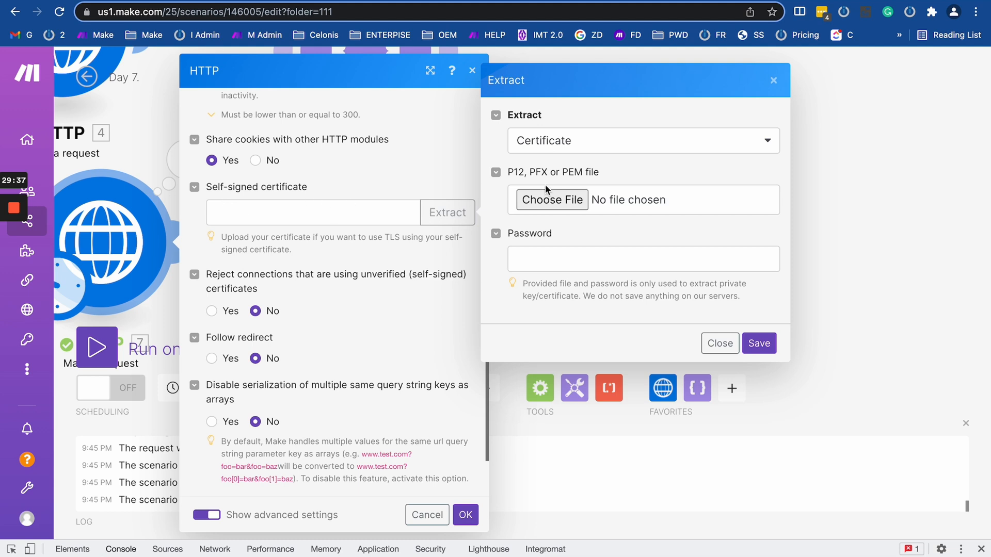
{"action": "left_click", "coordinate": [574, 142]}
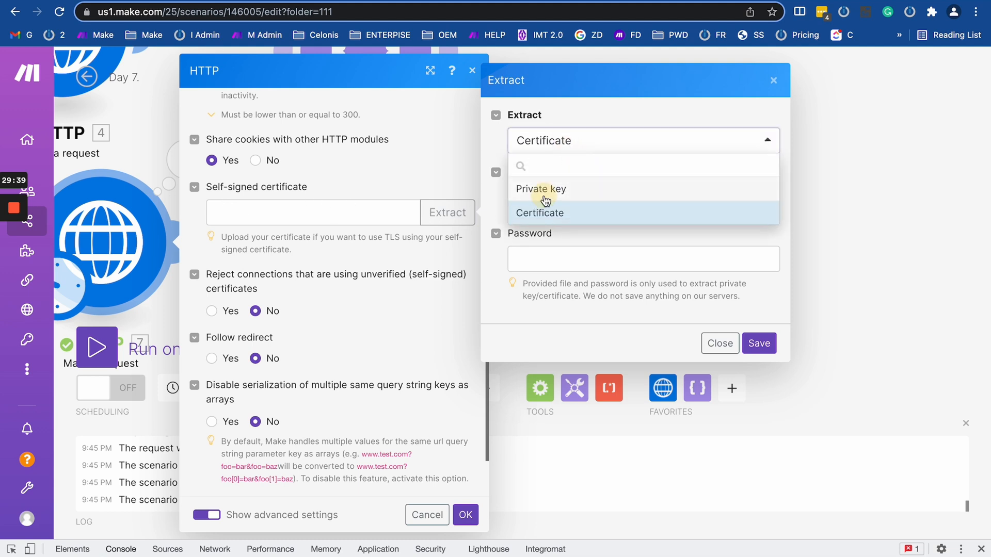
{"action": "left_click", "coordinate": [526, 193]}
{"action": "left_click", "coordinate": [565, 147]}
{"action": "left_click", "coordinate": [569, 209]}
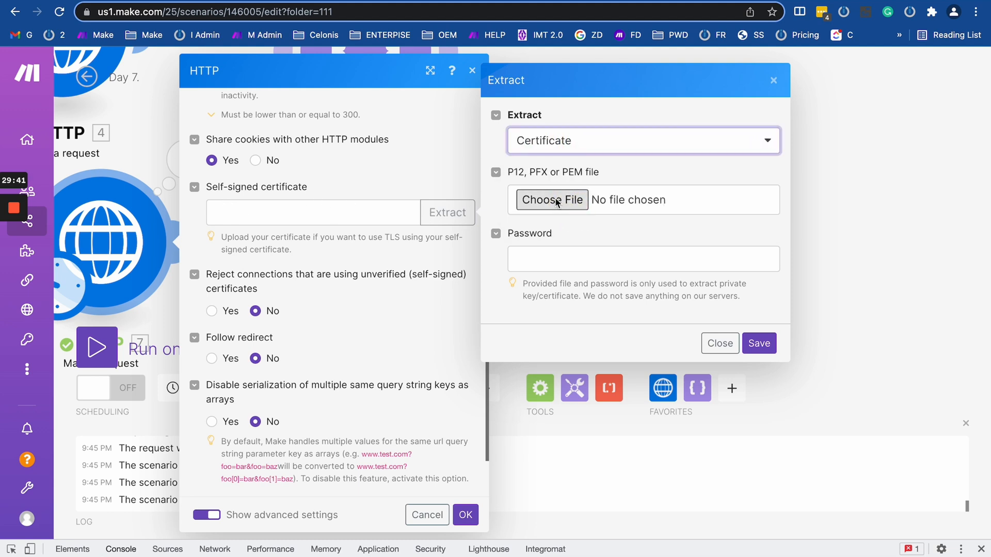
{"action": "left_click", "coordinate": [549, 264]}
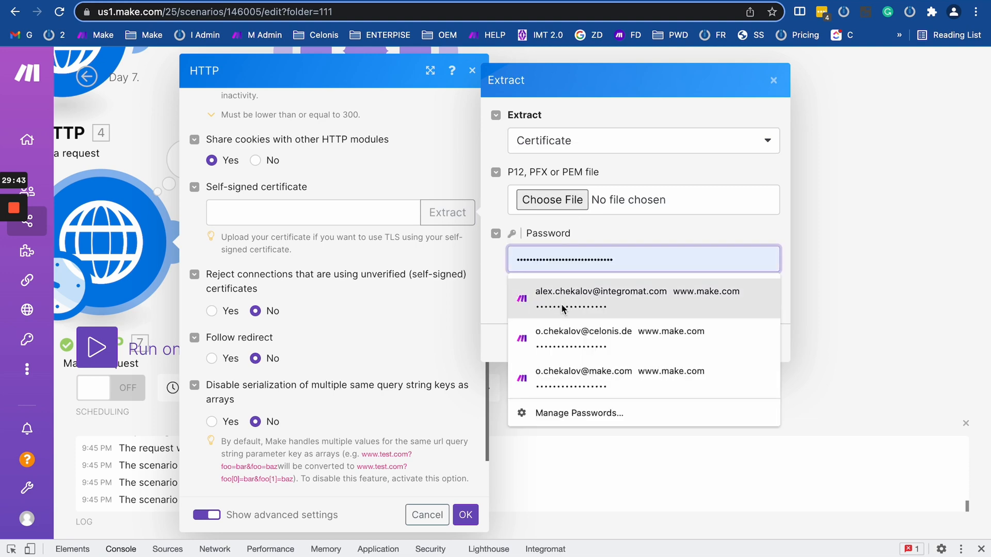
{"action": "left_click", "coordinate": [650, 233]}
{"action": "left_click", "coordinate": [718, 342]}
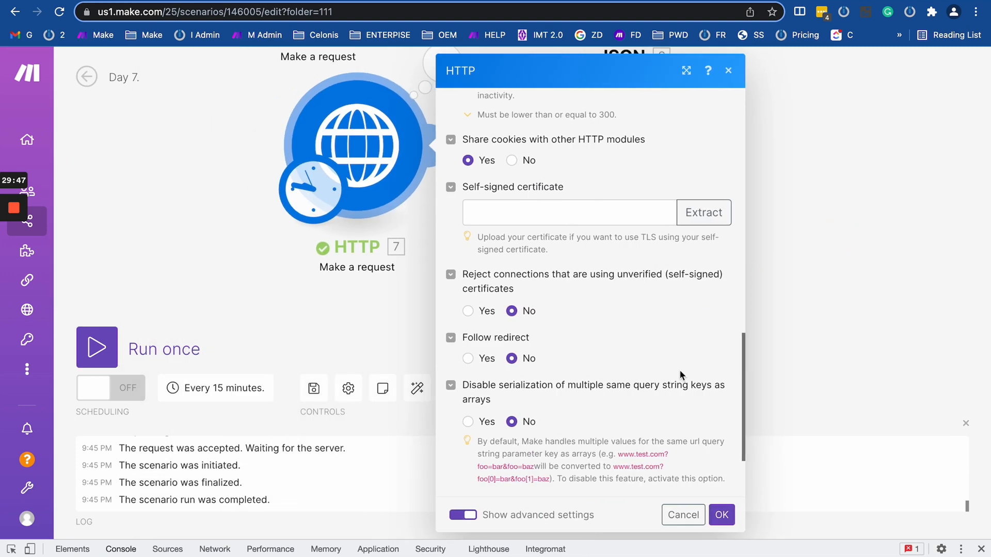
Set 'Reject connections using unverified (self-signed) certificates' to No in HTTP module 7.
{"action": "scroll", "coordinate": [553, 314], "scroll_direction": "down", "scroll_amount": 2}
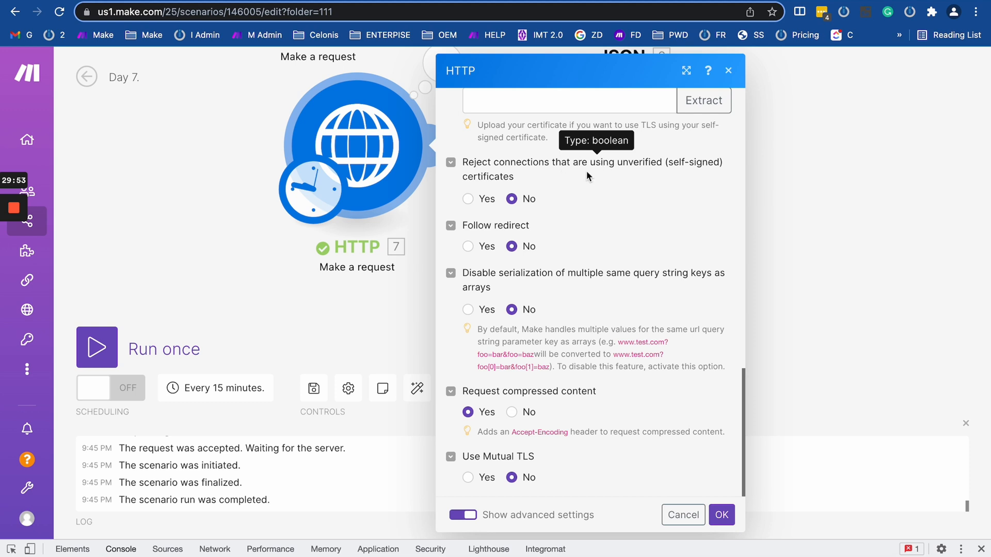
{"action": "left_click_drag", "start_coordinate": [679, 166], "coordinate": [634, 180]}
{"action": "left_click", "coordinate": [568, 185]}
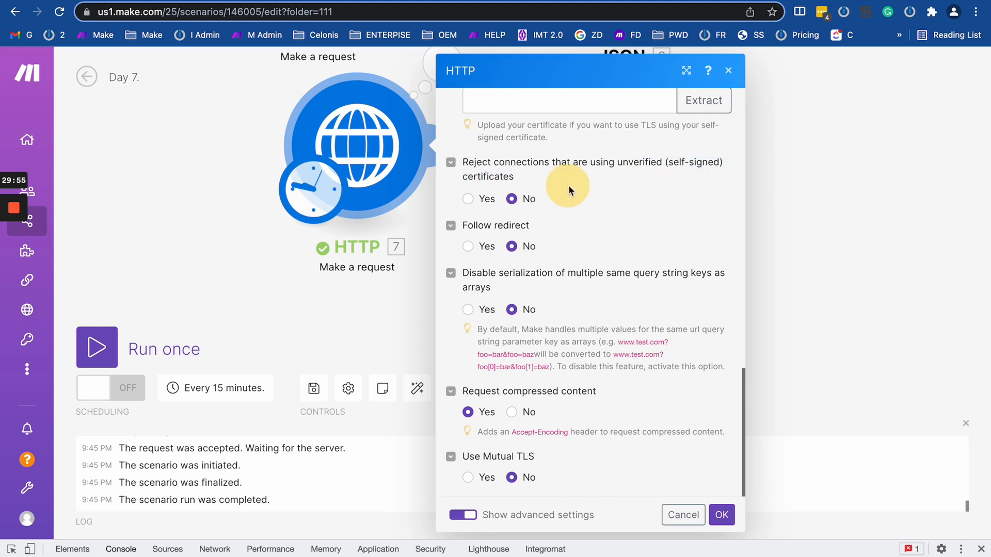
{"action": "left_click_drag", "start_coordinate": [463, 160], "coordinate": [517, 183]}
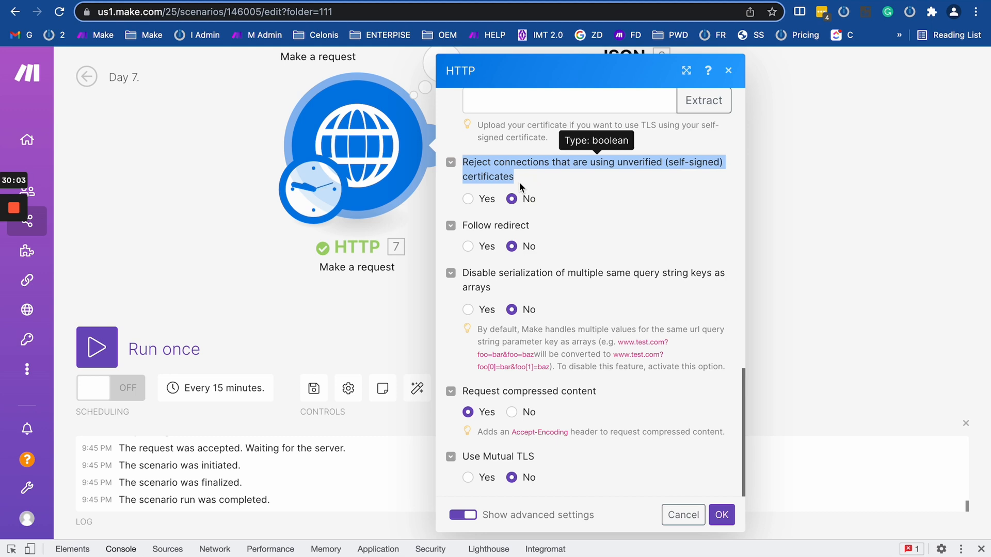
{"action": "left_click", "coordinate": [468, 198]}
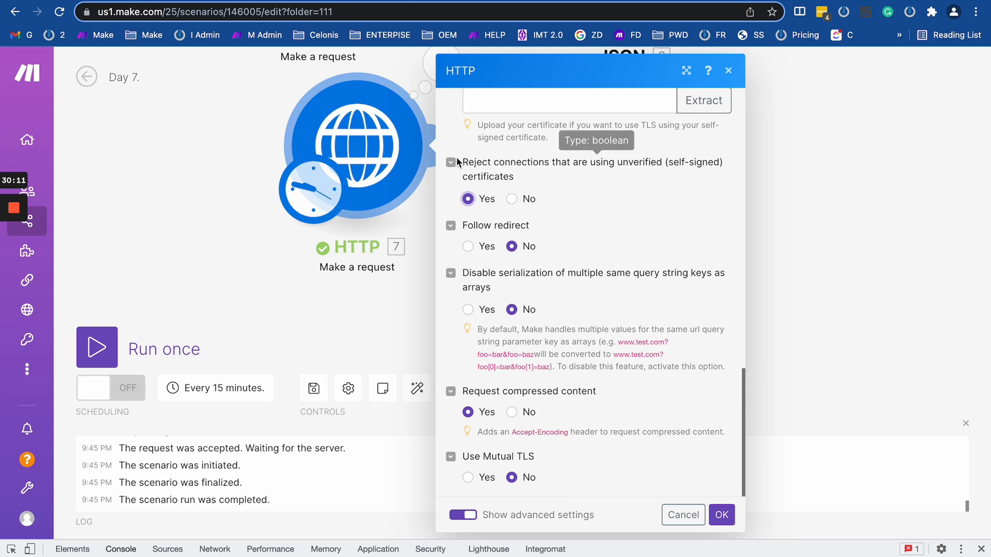
{"action": "left_click", "coordinate": [511, 198]}
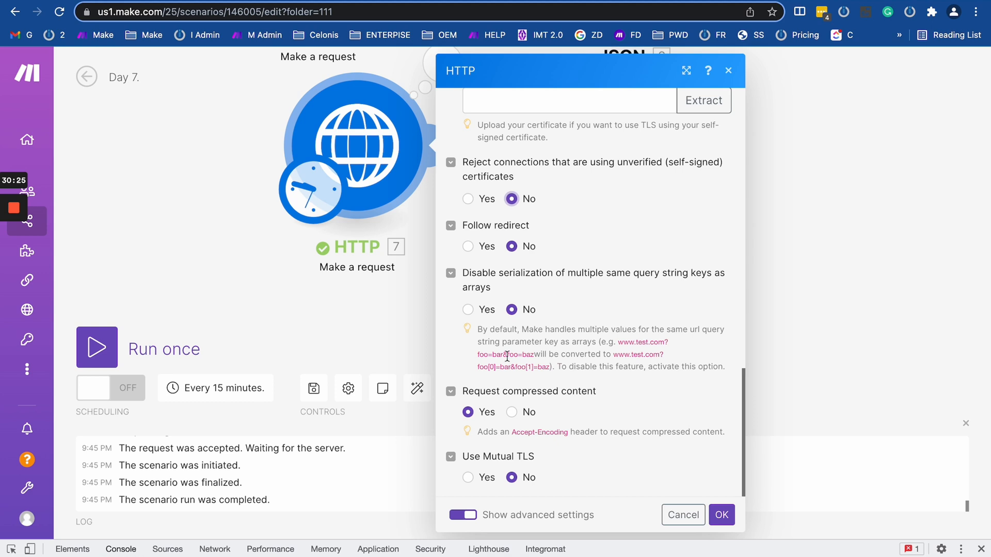
{"action": "left_click_drag", "start_coordinate": [478, 355], "coordinate": [532, 357]}
Read through the query-string help note, highlighting the foo[0]=bar&foo[1]=baz array example.
{"action": "left_click", "coordinate": [483, 353]}
{"action": "left_click_drag", "start_coordinate": [522, 334], "coordinate": [617, 342]}
{"action": "left_click", "coordinate": [563, 358]}
{"action": "left_click_drag", "start_coordinate": [540, 353], "coordinate": [613, 352]}
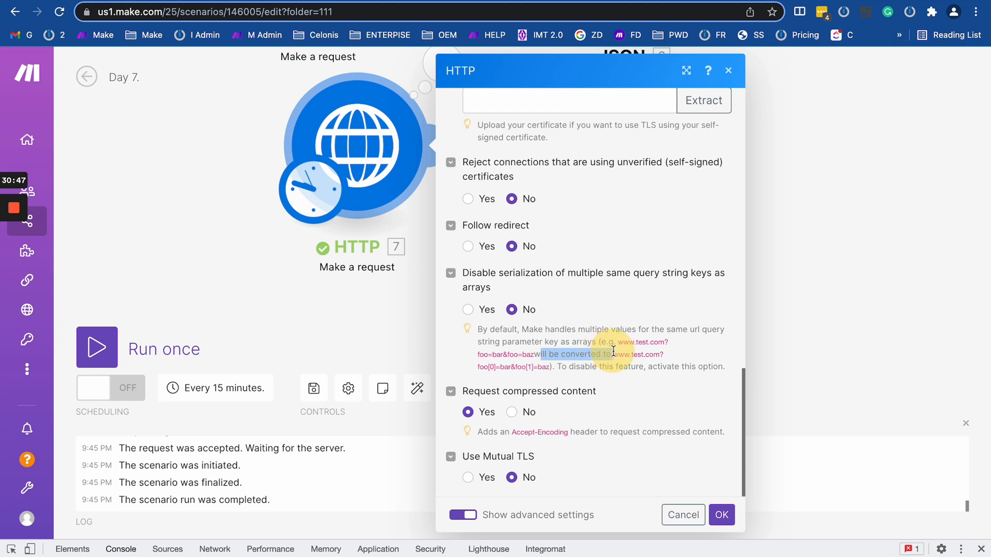
{"action": "left_click_drag", "start_coordinate": [477, 367], "coordinate": [554, 367]}
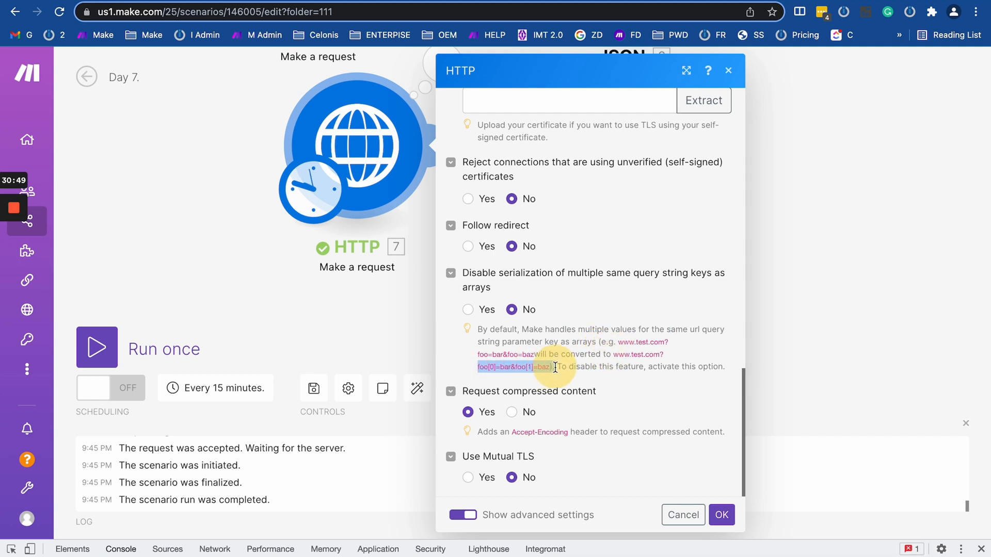
{"action": "left_click", "coordinate": [554, 368]}
{"action": "left_click_drag", "start_coordinate": [477, 367], "coordinate": [552, 368]}
{"action": "left_click", "coordinate": [553, 367]}
{"action": "double_click", "coordinate": [491, 366]}
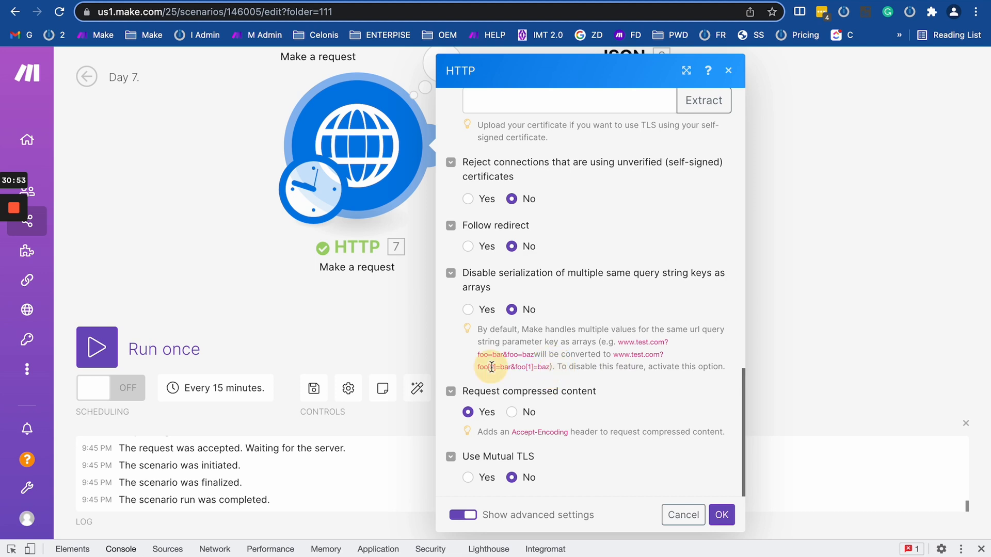
{"action": "left_click", "coordinate": [611, 352]}
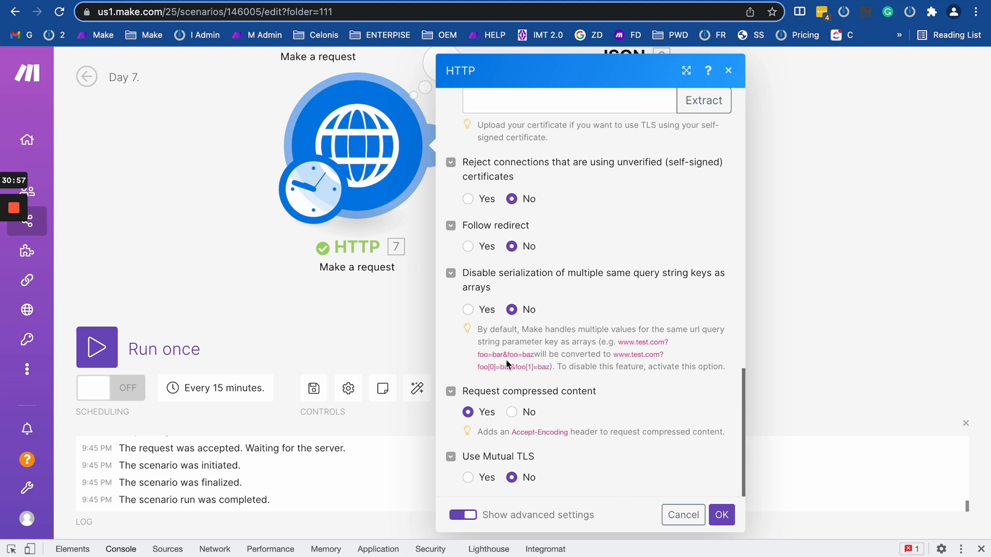
Turn on disabling of array serialization, revert it to default, and reread the foo=bar example.
{"action": "left_click", "coordinate": [468, 310]}
{"action": "left_click", "coordinate": [511, 309]}
{"action": "left_click_drag", "start_coordinate": [469, 357], "coordinate": [568, 375]}
{"action": "left_click", "coordinate": [568, 375]}
{"action": "left_click_drag", "start_coordinate": [466, 354], "coordinate": [575, 373]}
{"action": "left_click", "coordinate": [574, 373]}
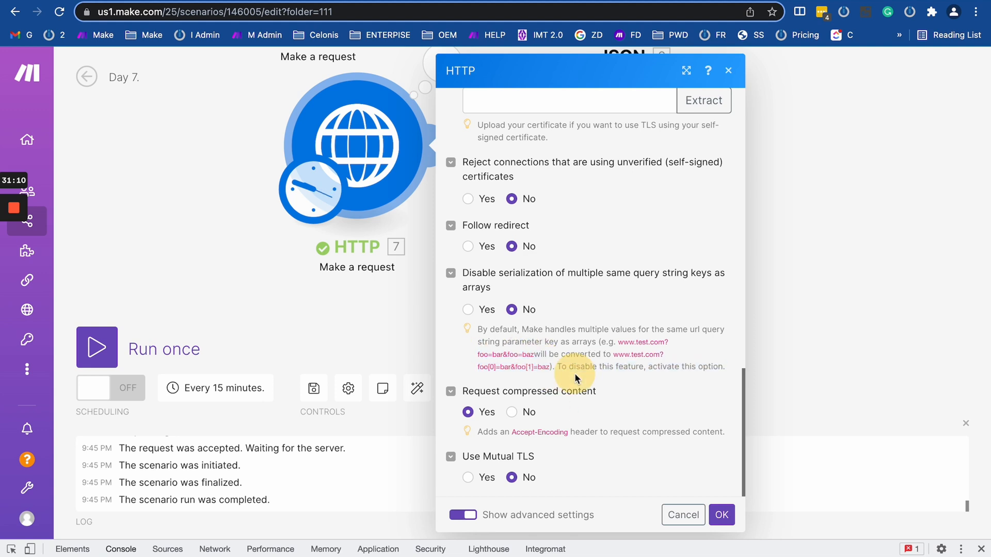
{"action": "double_click", "coordinate": [491, 366]}
{"action": "double_click", "coordinate": [492, 365]}
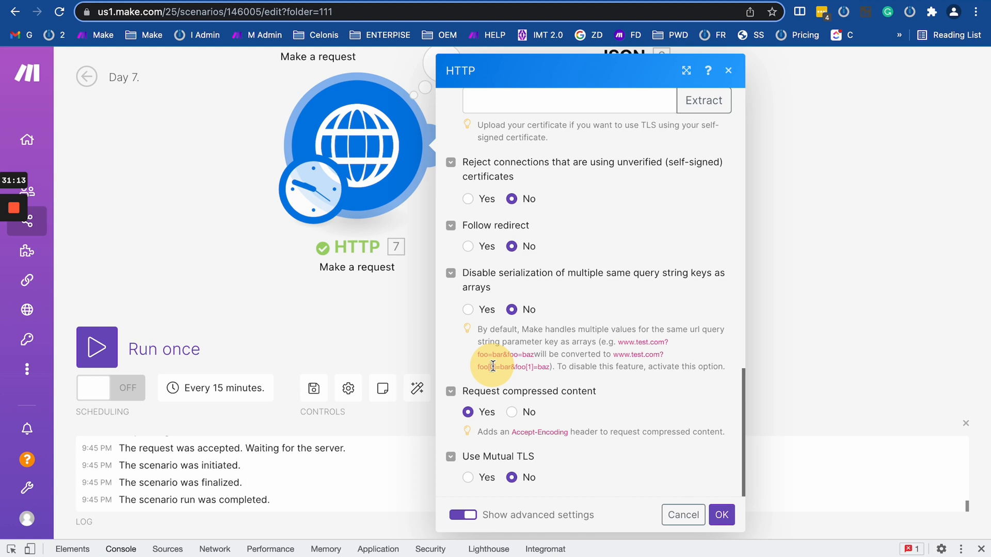
{"action": "left_click", "coordinate": [524, 366]}
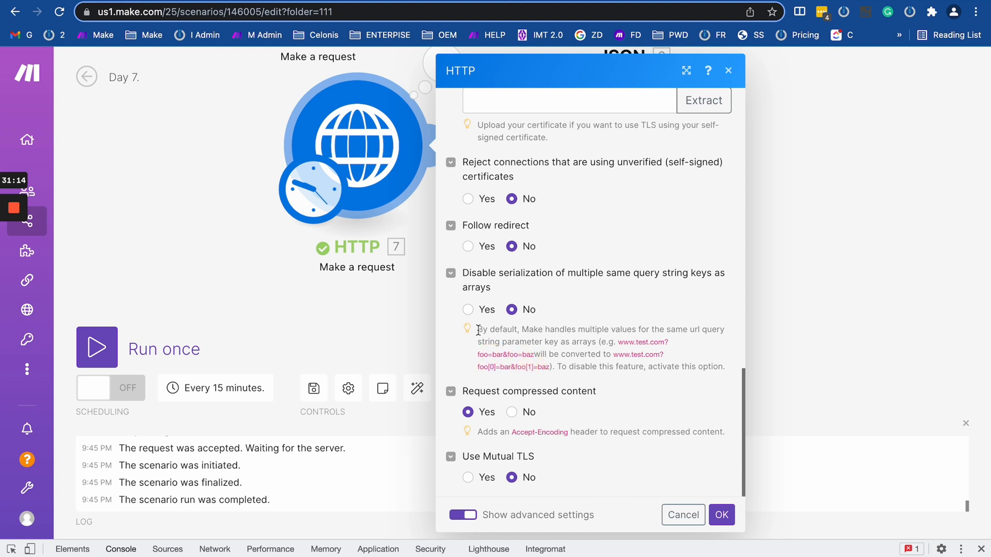
{"action": "left_click", "coordinate": [488, 370]}
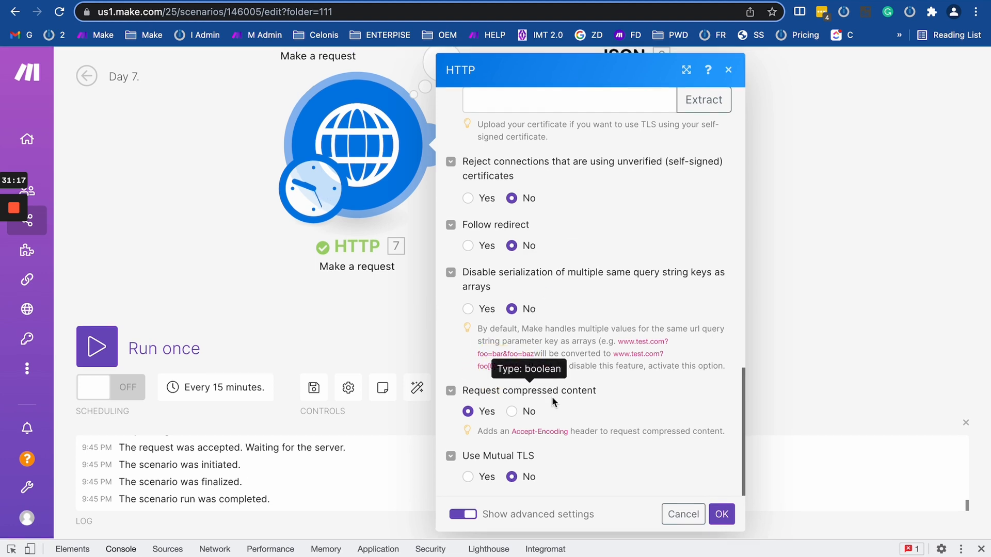
Try the compressed content and Mutual TLS options, restore their defaults, and close the HTTP settings.
{"action": "left_click", "coordinate": [513, 411]}
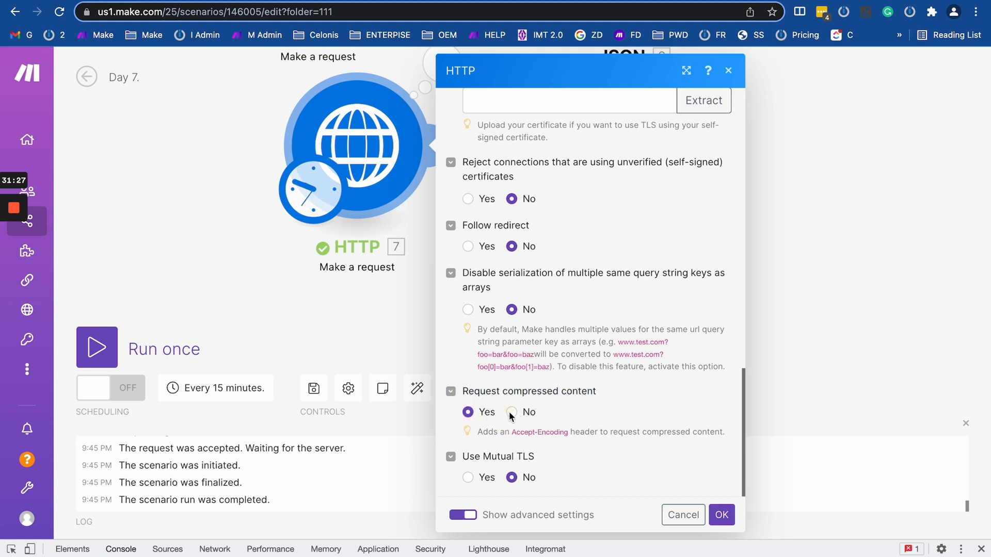
{"action": "left_click", "coordinate": [470, 413]}
{"action": "left_click", "coordinate": [465, 480]}
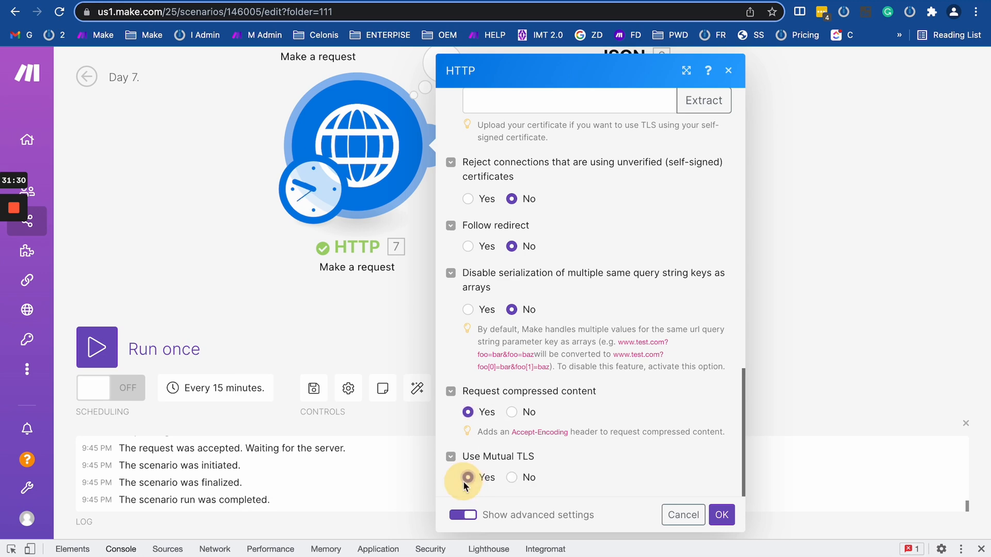
{"action": "left_click", "coordinate": [511, 477]}
{"action": "scroll", "coordinate": [487, 314], "scroll_direction": "up", "scroll_amount": 5}
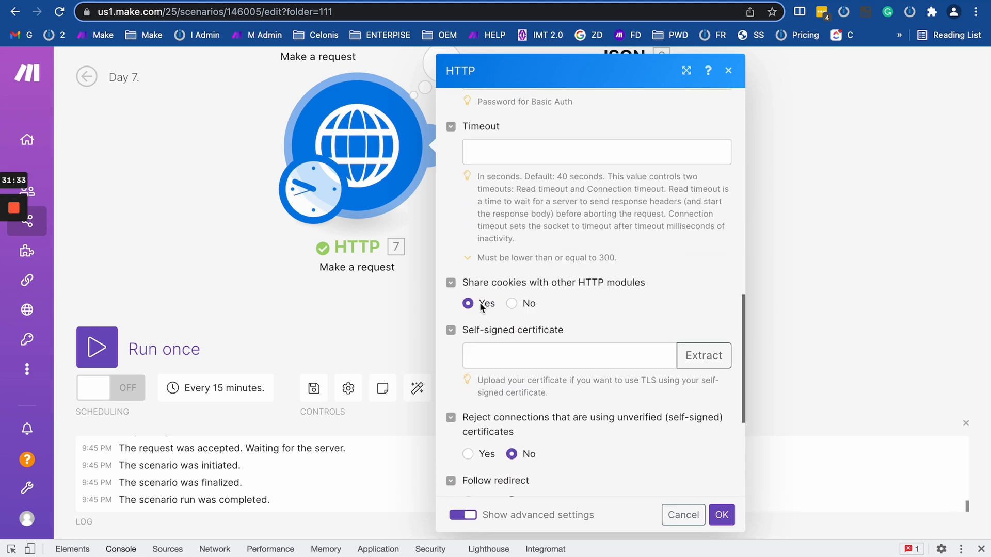
{"action": "scroll", "coordinate": [480, 305], "scroll_direction": "up", "scroll_amount": 10}
{"action": "scroll", "coordinate": [480, 304], "scroll_direction": "down", "scroll_amount": 6}
{"action": "scroll", "coordinate": [480, 304], "scroll_direction": "down", "scroll_amount": 9}
{"action": "scroll", "coordinate": [480, 304], "scroll_direction": "up", "scroll_amount": 15}
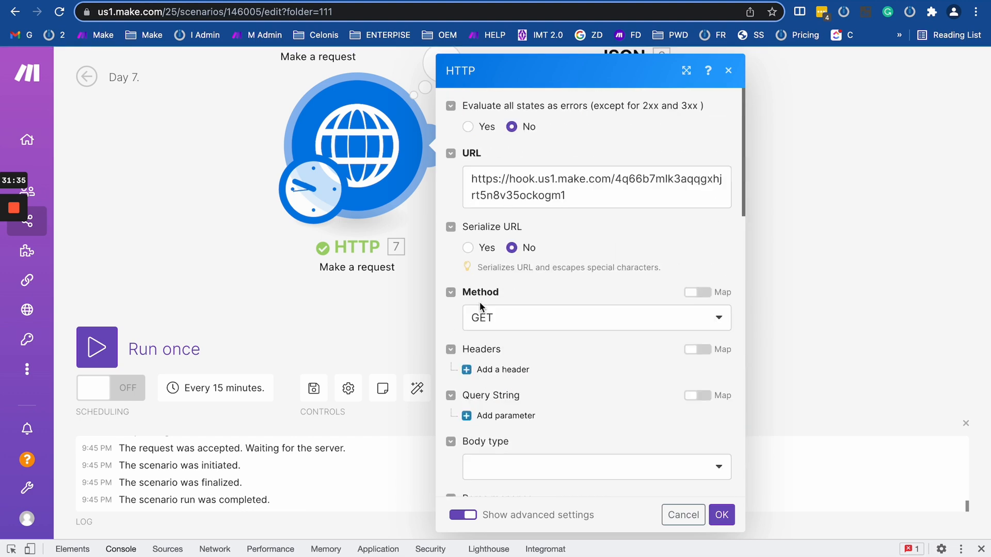
{"action": "left_click", "coordinate": [378, 308]}
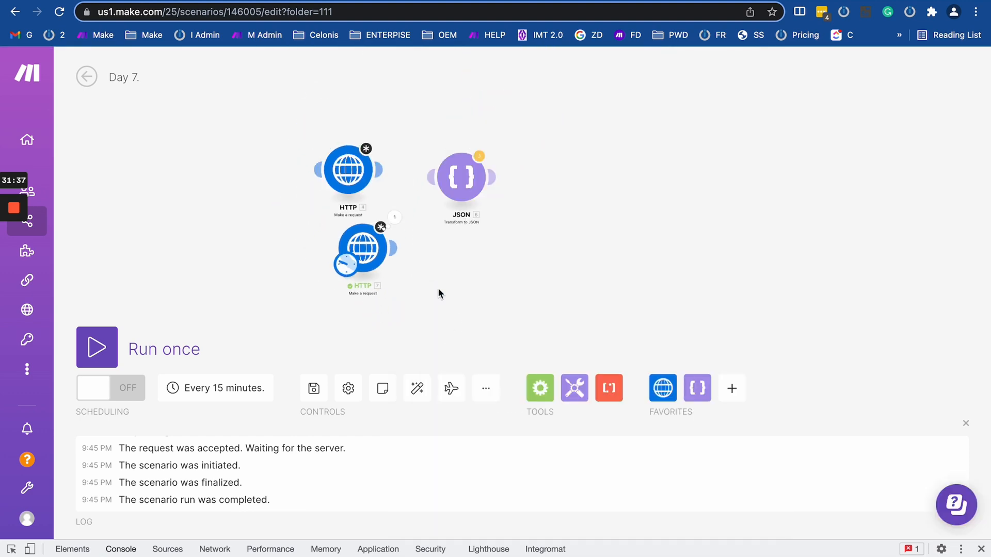
Add an HTTP 'Make a Basic Auth request' module right after the HTTP 7 module.
{"action": "left_click_drag", "start_coordinate": [438, 293], "coordinate": [542, 245]}
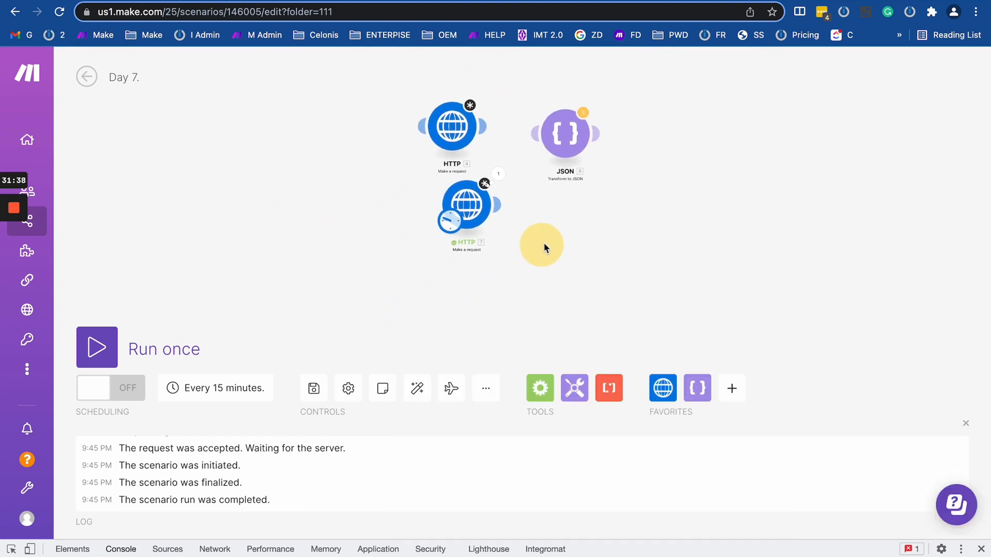
{"action": "left_click", "coordinate": [664, 384]}
{"action": "scroll", "coordinate": [754, 155], "scroll_direction": "down", "scroll_amount": 1}
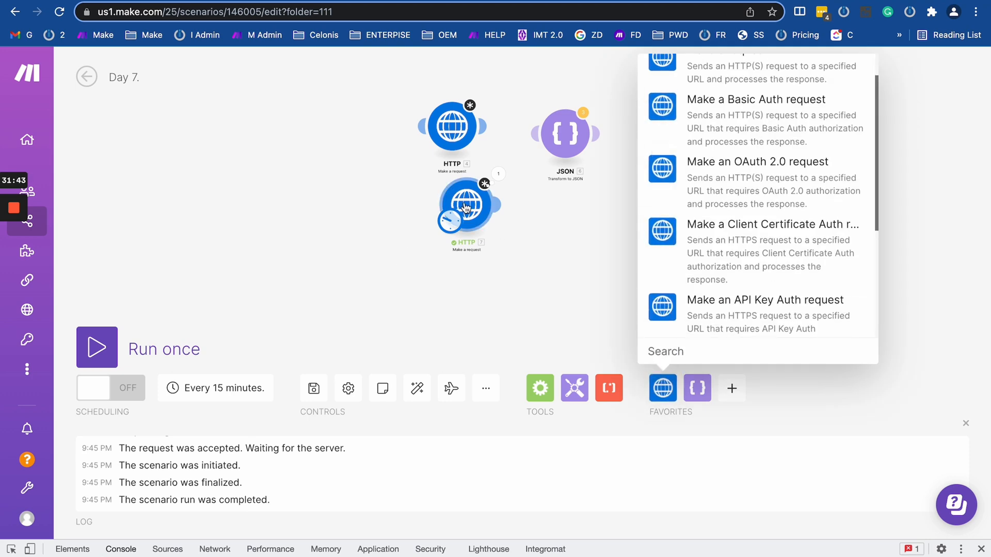
{"action": "left_click_drag", "start_coordinate": [465, 208], "coordinate": [182, 284]}
{"action": "left_click_drag", "start_coordinate": [445, 271], "coordinate": [564, 181]}
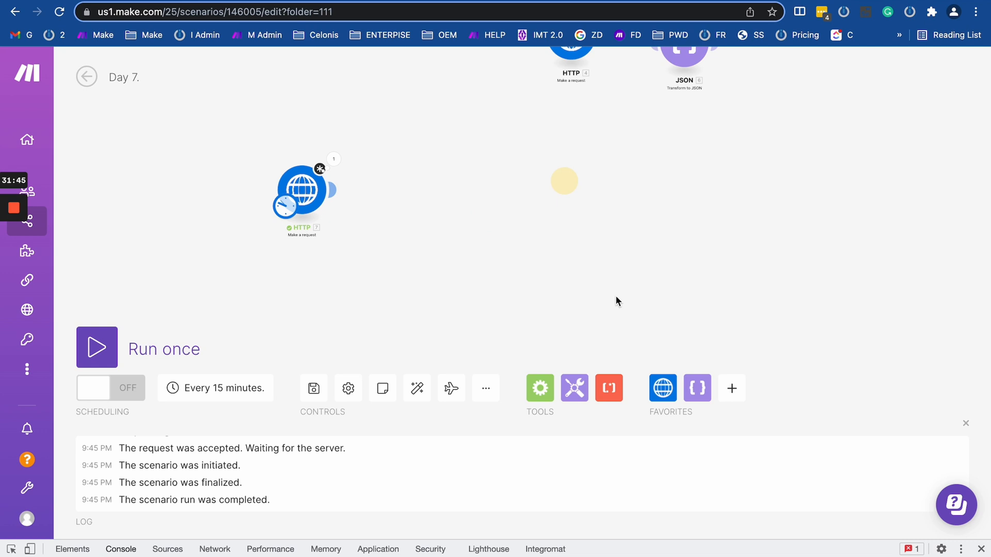
{"action": "left_click", "coordinate": [662, 384]}
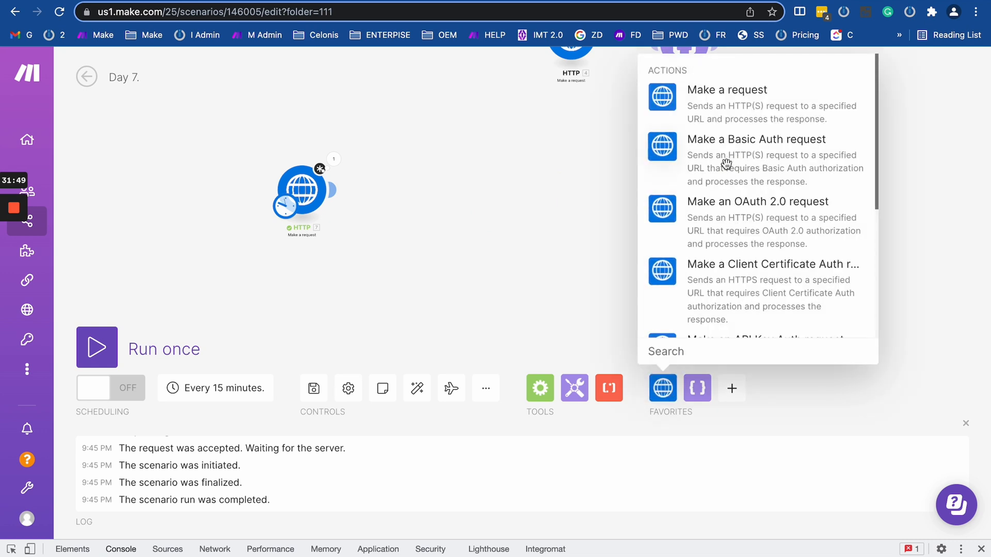
{"action": "left_click", "coordinate": [772, 169]}
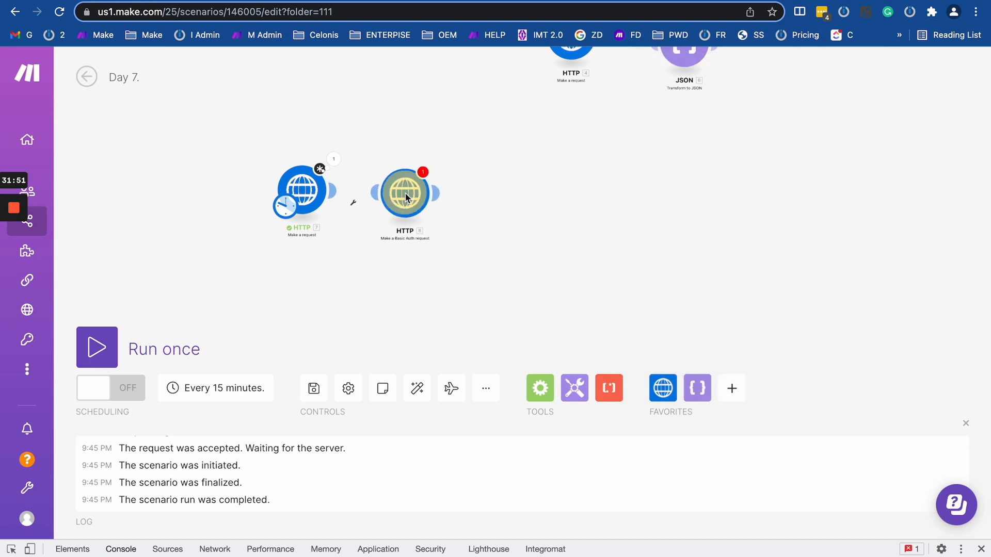
{"action": "left_click", "coordinate": [406, 198]}
Expand the new module's advanced HTTP options and scroll through them.
{"action": "scroll", "coordinate": [517, 336], "scroll_direction": "down", "scroll_amount": 1}
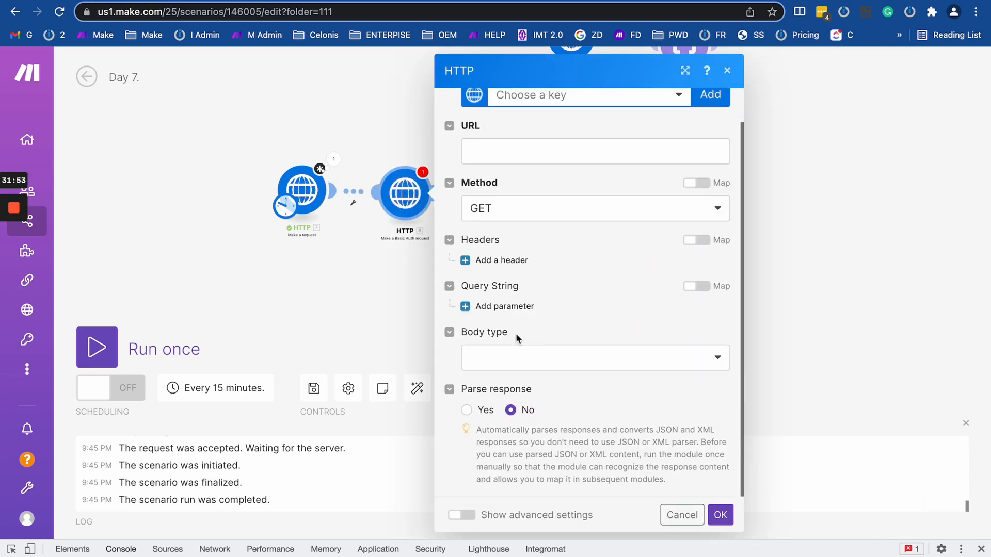
{"action": "left_click", "coordinate": [464, 516]}
{"action": "scroll", "coordinate": [516, 449], "scroll_direction": "down", "scroll_amount": 8}
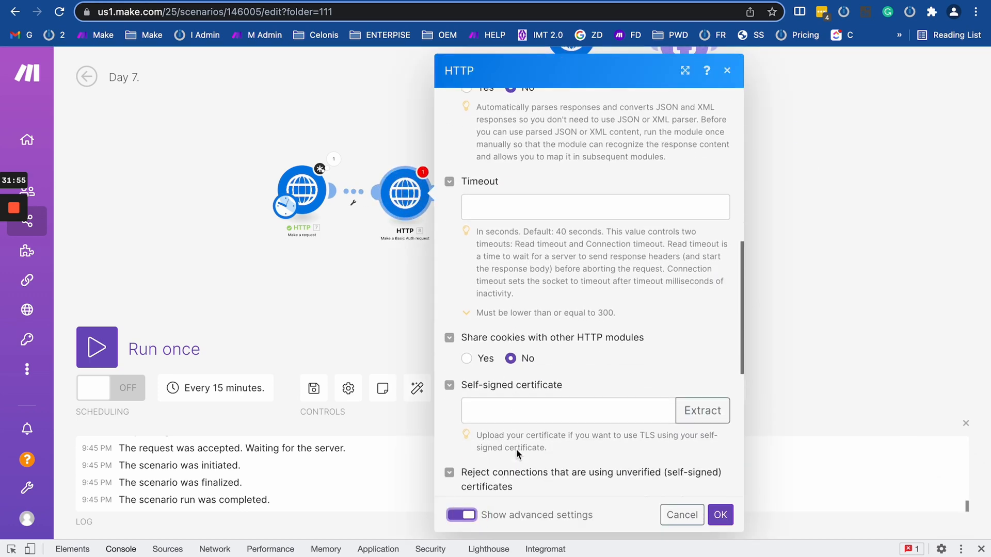
{"action": "scroll", "coordinate": [516, 448], "scroll_direction": "down", "scroll_amount": 7}
{"action": "scroll", "coordinate": [559, 172], "scroll_direction": "up", "scroll_amount": 2}
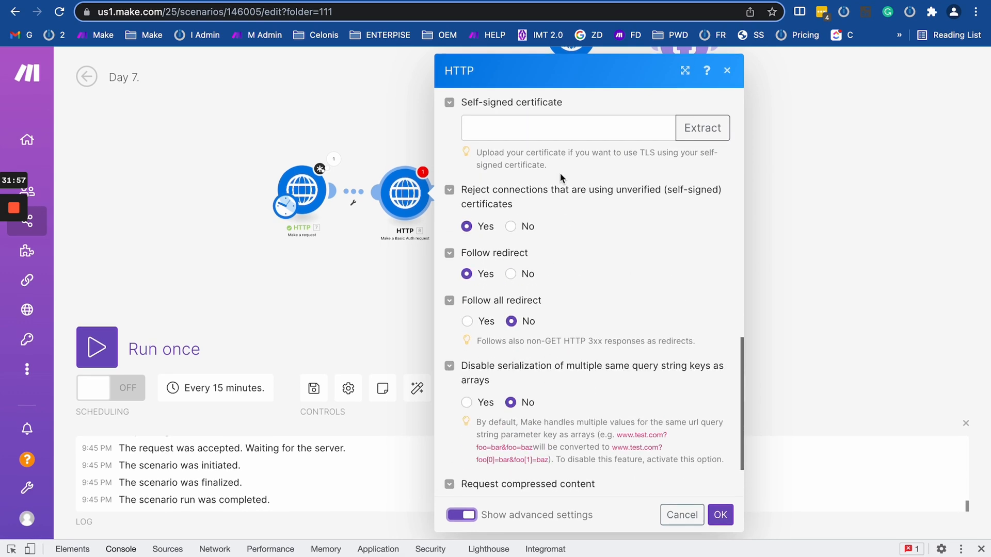
{"action": "scroll", "coordinate": [559, 172], "scroll_direction": "up", "scroll_amount": 4}
{"action": "scroll", "coordinate": [534, 324], "scroll_direction": "up", "scroll_amount": 8}
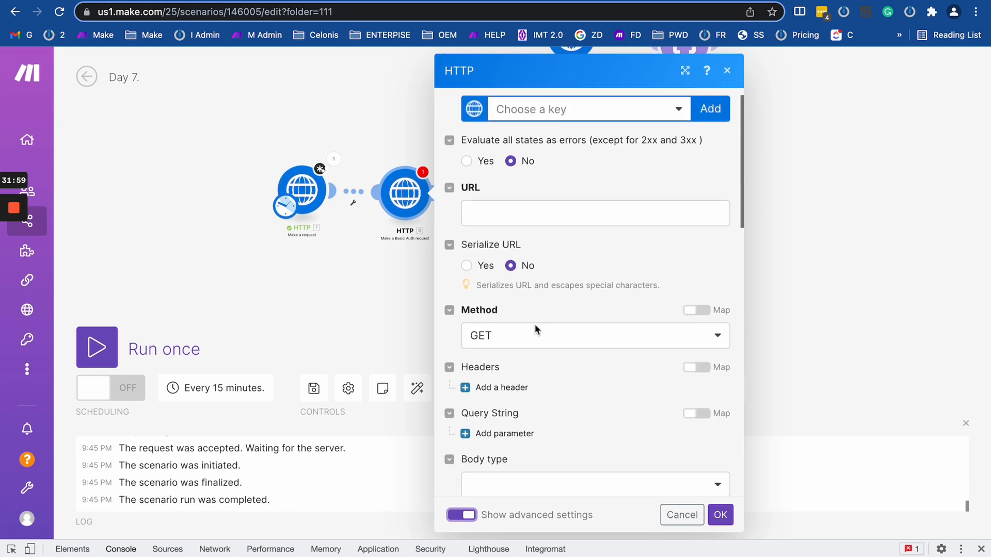
{"action": "scroll", "coordinate": [535, 324], "scroll_direction": "down", "scroll_amount": 3}
{"action": "scroll", "coordinate": [534, 324], "scroll_direction": "up", "scroll_amount": 3}
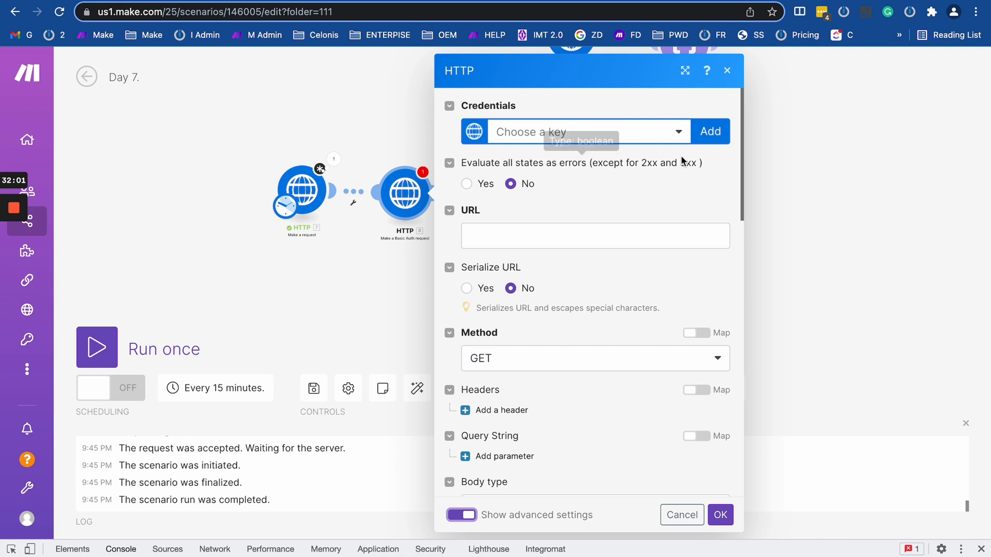
Check the Credentials key list, start adding a Basic Auth keychain, then close both dialogs.
{"action": "left_click", "coordinate": [546, 141]}
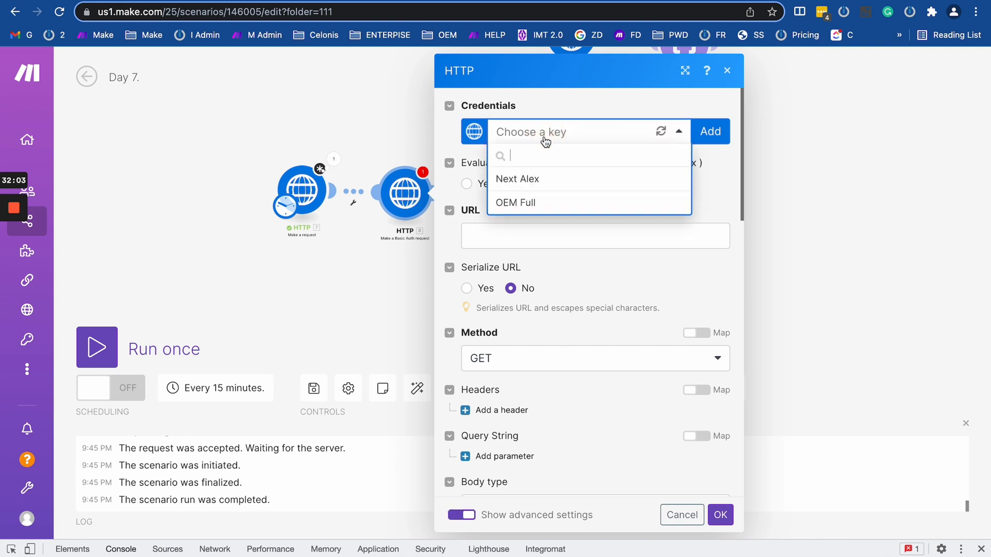
{"action": "left_click", "coordinate": [563, 93]}
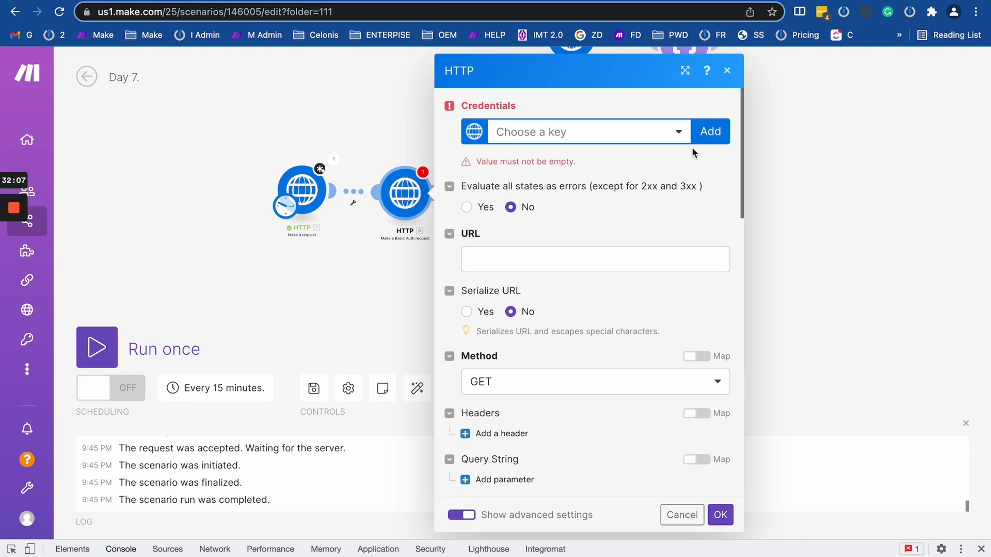
{"action": "left_click", "coordinate": [710, 133]}
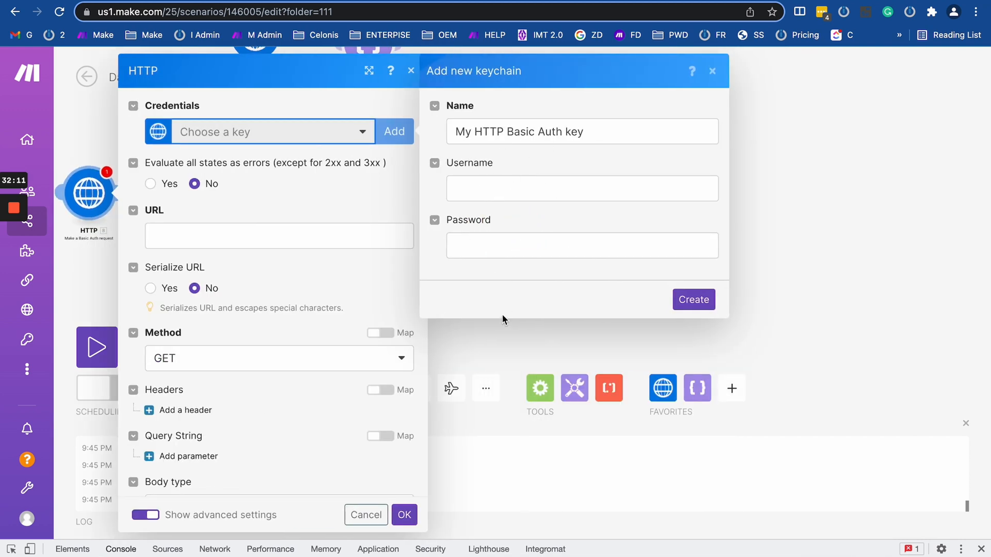
{"action": "left_click", "coordinate": [767, 123]}
{"action": "left_click_drag", "start_coordinate": [429, 119], "coordinate": [893, 110]}
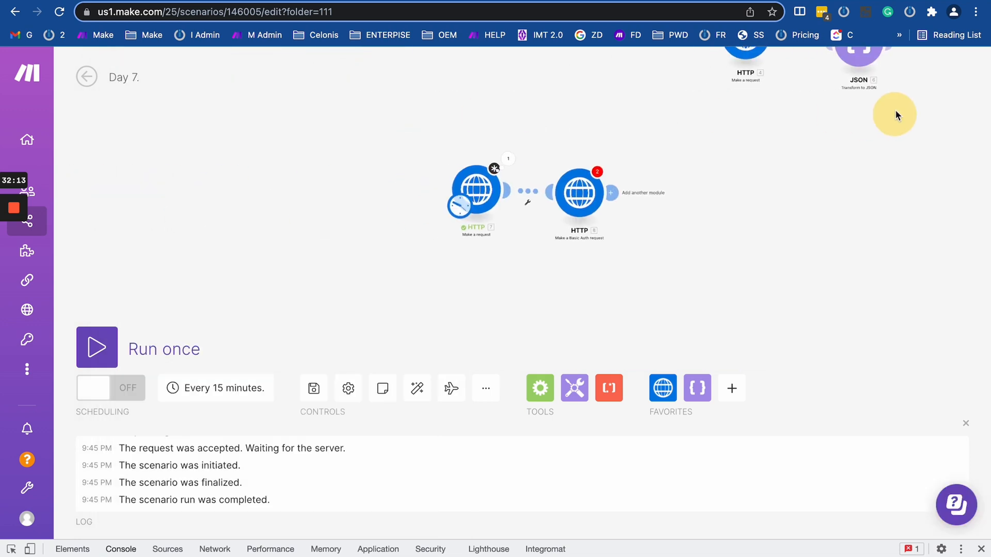
Reopen the Basic Auth module and set its credentials to the first saved keychain.
{"action": "left_click", "coordinate": [583, 205]}
{"action": "left_click", "coordinate": [730, 133]}
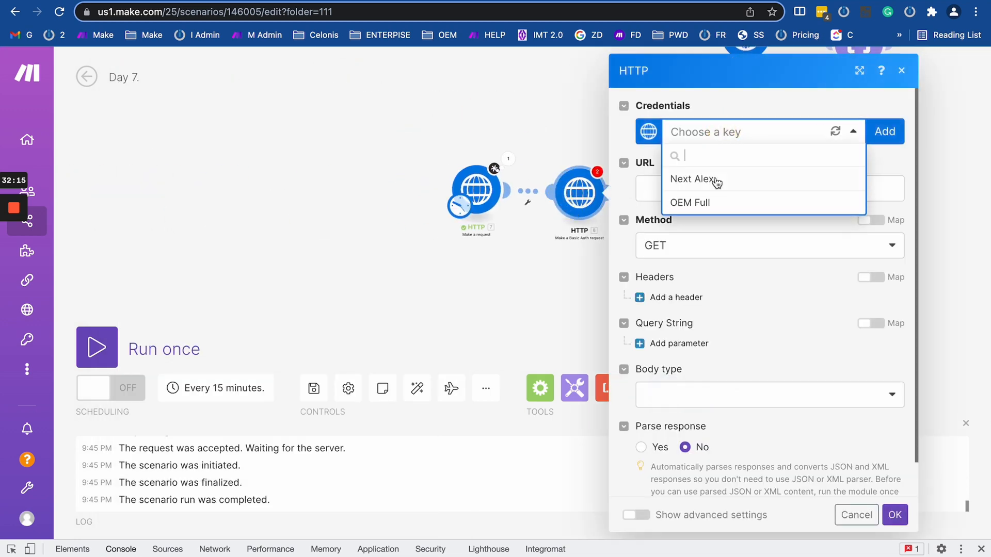
{"action": "left_click", "coordinate": [697, 184]}
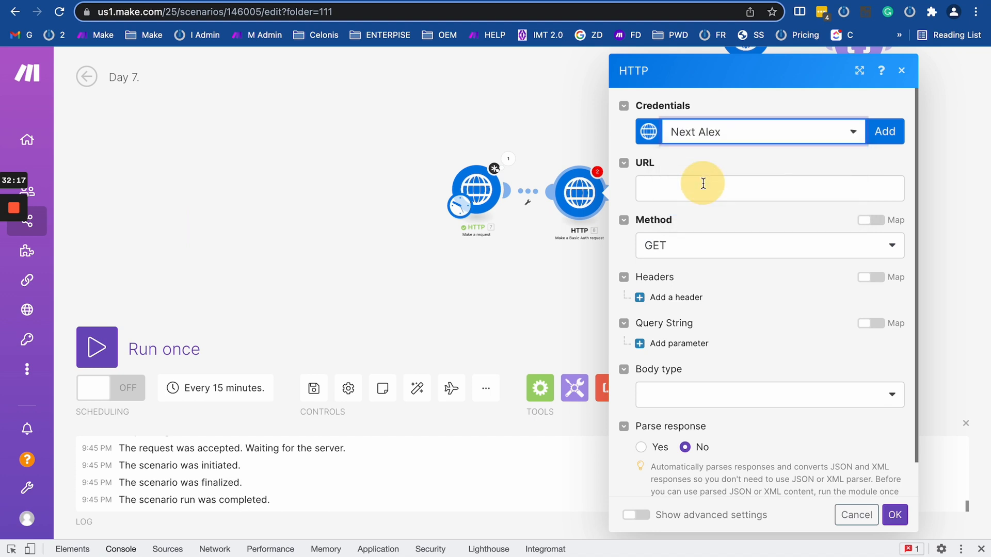
{"action": "left_click", "coordinate": [670, 188]}
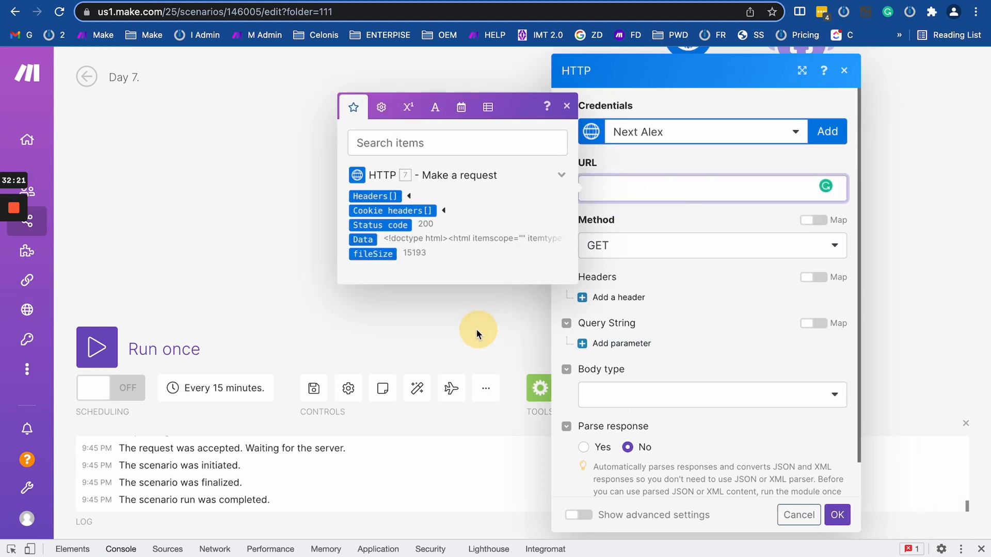
Review the advanced options and the available keychains, then close the module settings.
{"action": "left_click", "coordinate": [413, 515]}
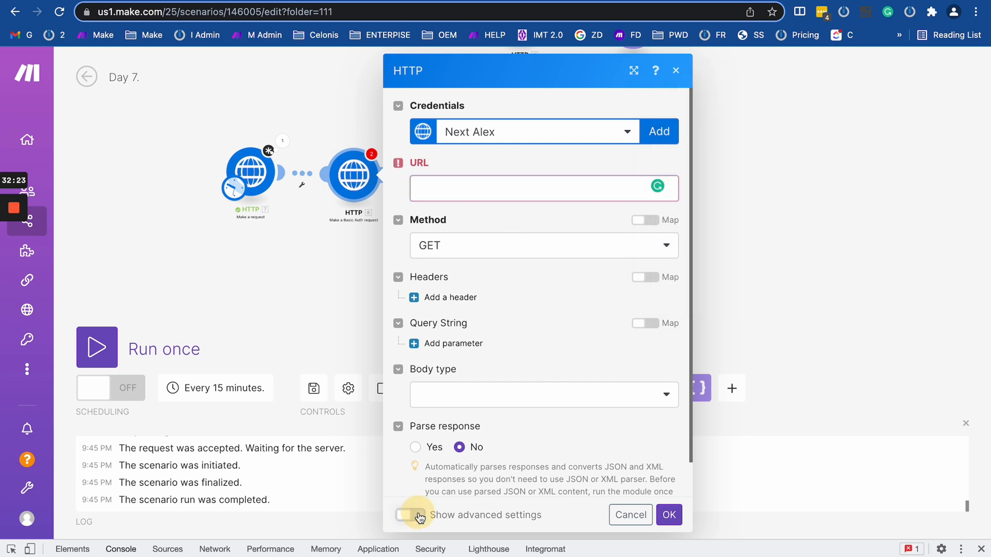
{"action": "scroll", "coordinate": [447, 435], "scroll_direction": "down", "scroll_amount": 10}
{"action": "scroll", "coordinate": [475, 231], "scroll_direction": "up", "scroll_amount": 6}
{"action": "scroll", "coordinate": [475, 231], "scroll_direction": "up", "scroll_amount": 7}
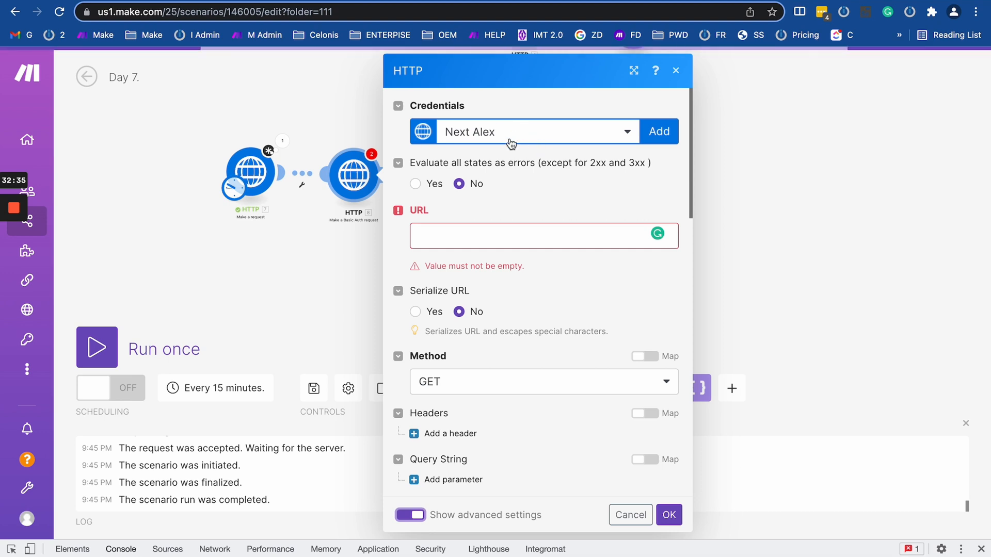
{"action": "left_click", "coordinate": [484, 135]}
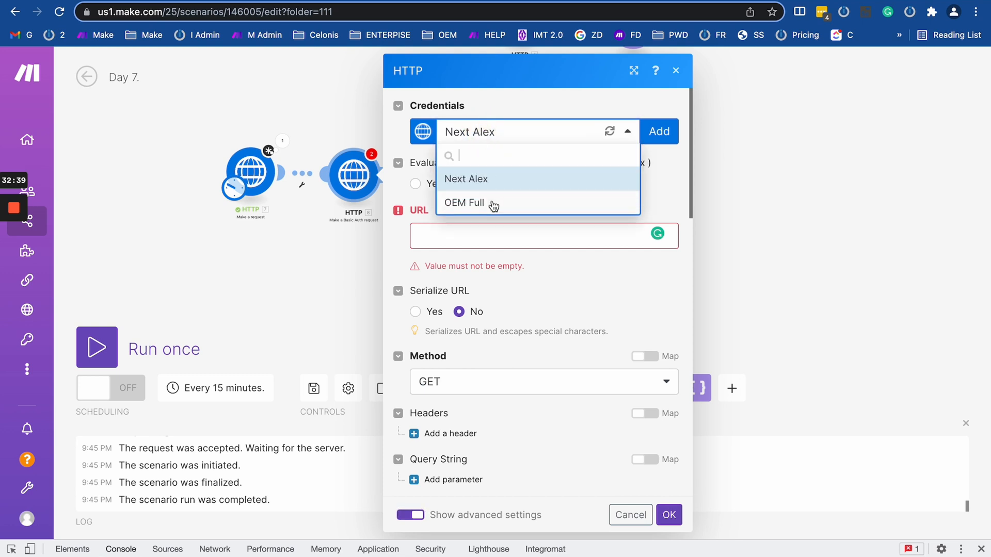
{"action": "left_click", "coordinate": [293, 274]}
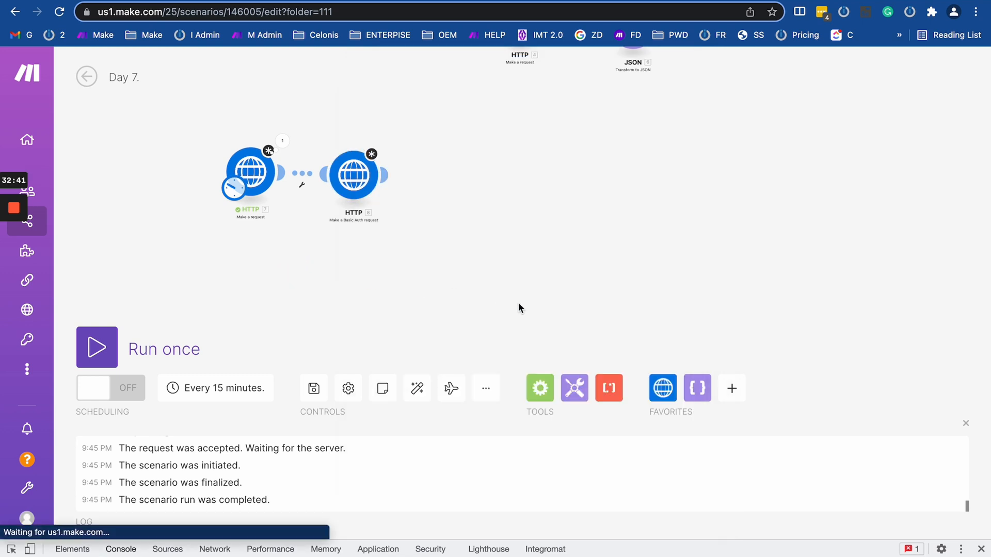
Add an HTTP 'Make an API Key Auth request' module after the Basic Auth module.
{"action": "left_click", "coordinate": [665, 391]}
{"action": "scroll", "coordinate": [767, 233], "scroll_direction": "down", "scroll_amount": 5}
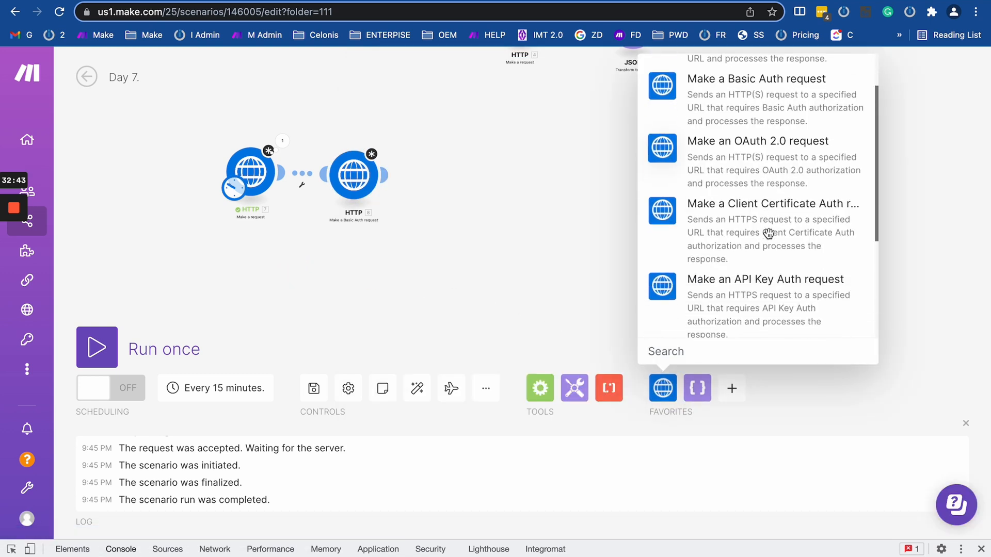
{"action": "left_click", "coordinate": [750, 163]}
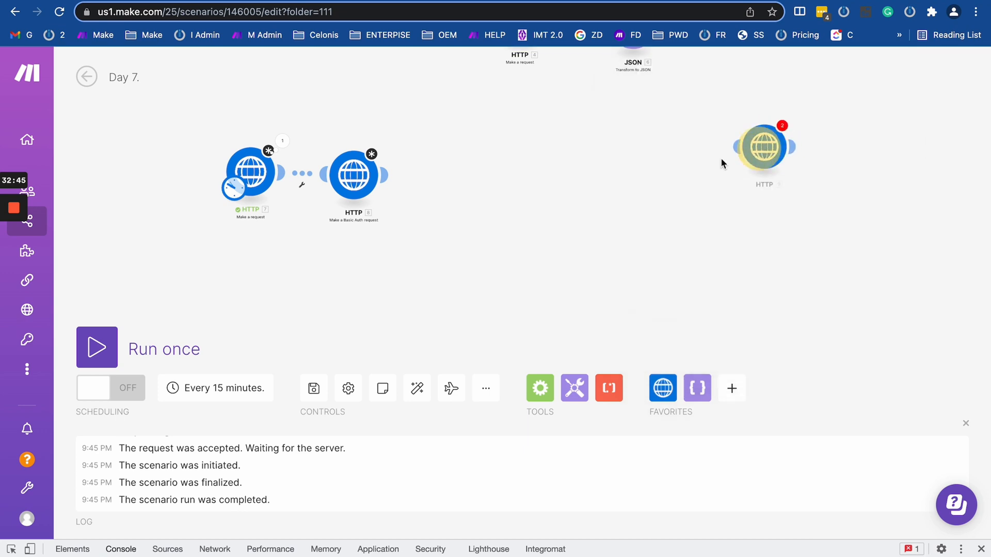
{"action": "left_click", "coordinate": [464, 178]}
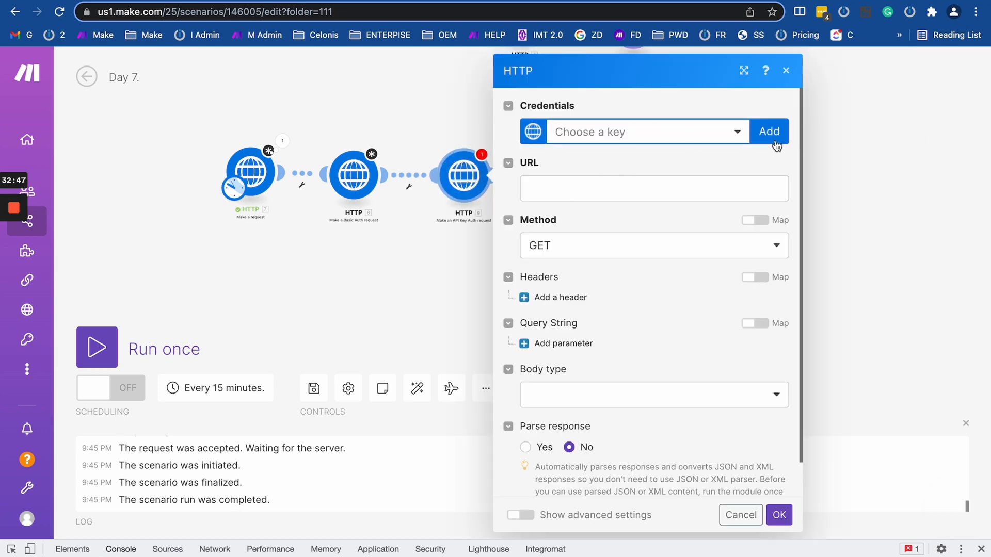
Draft a new keychain sending the key in the query string, with placeholder name 'qascvsdfbvdsx' and a partial key.
{"action": "left_click", "coordinate": [768, 131]}
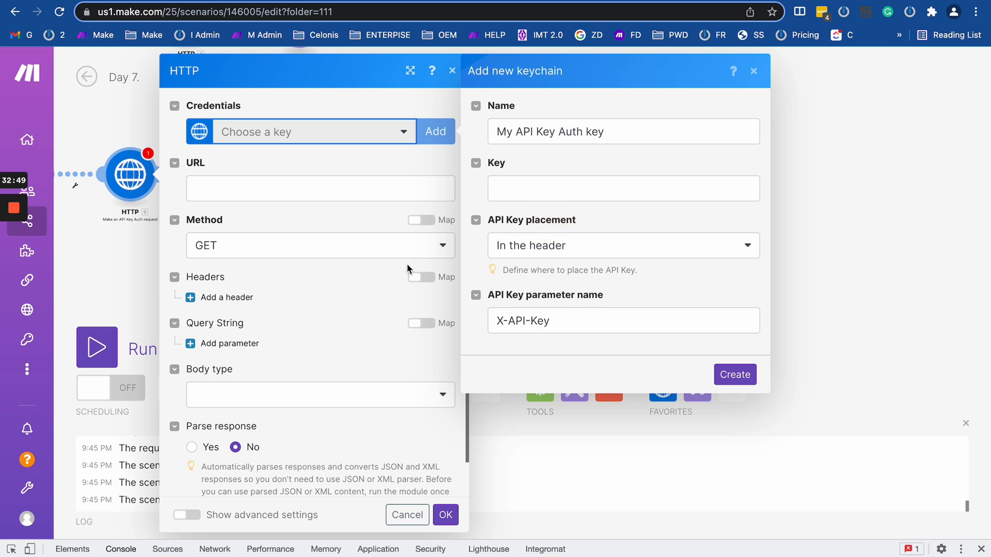
{"action": "left_click", "coordinate": [512, 246]}
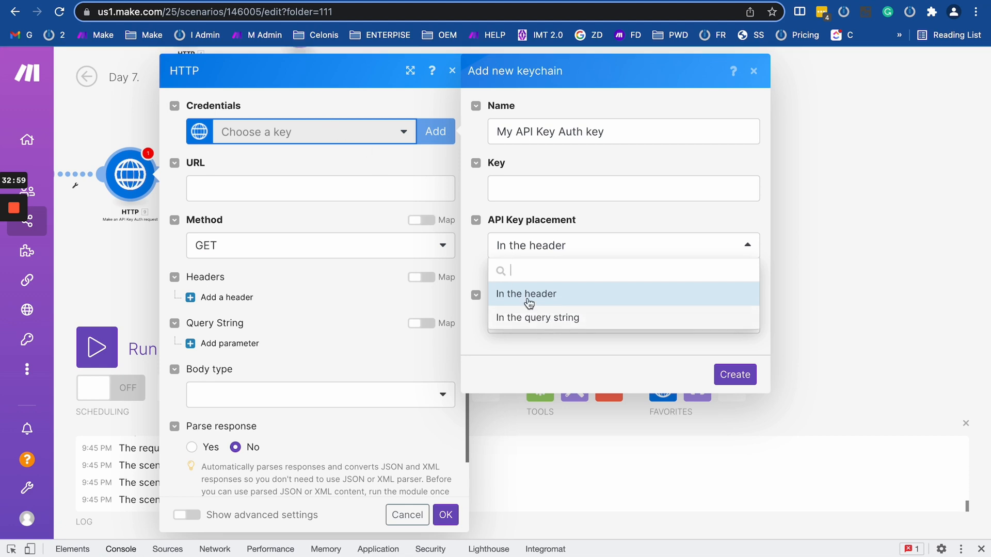
{"action": "left_click", "coordinate": [531, 318]}
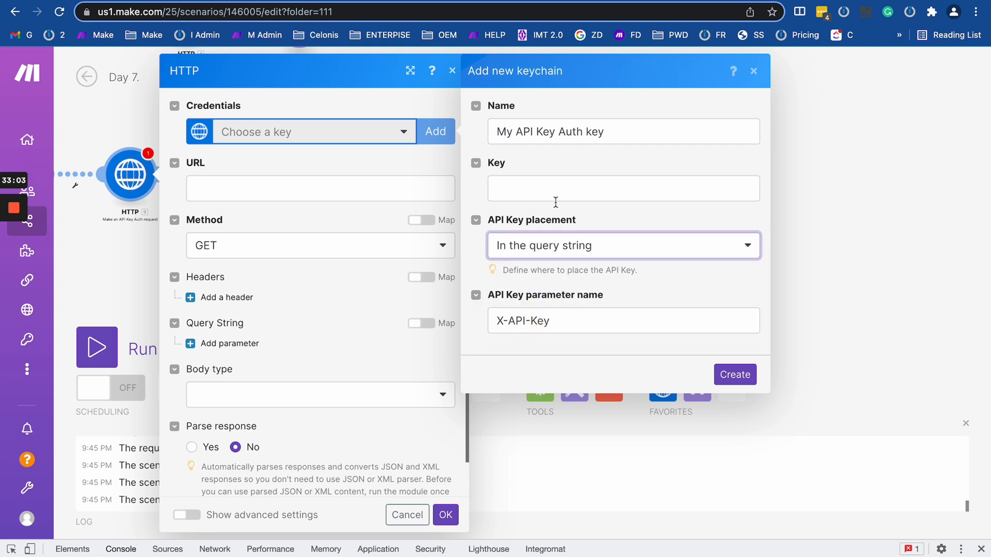
{"action": "triple_click", "coordinate": [539, 320]}
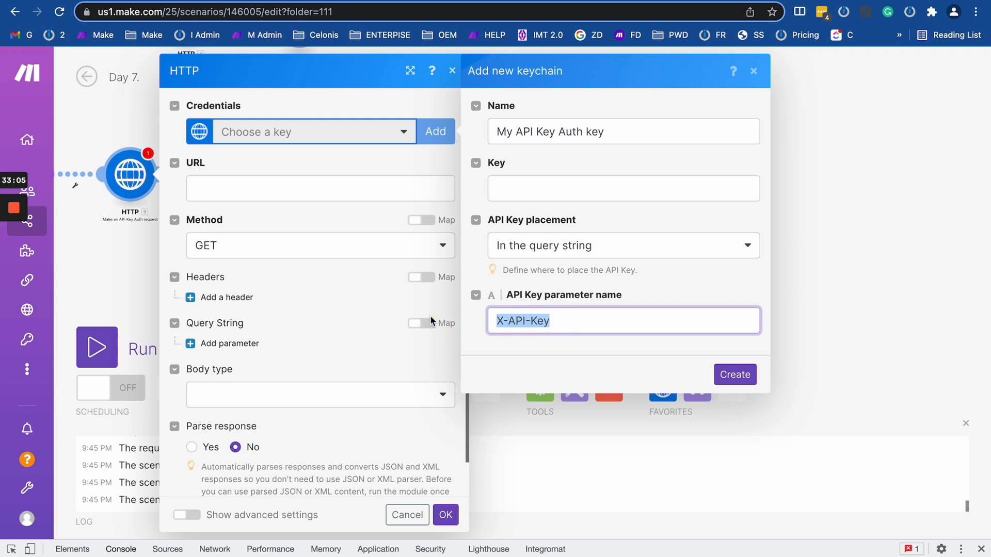
{"action": "type", "text": "qascvsdfbvdsxv"}
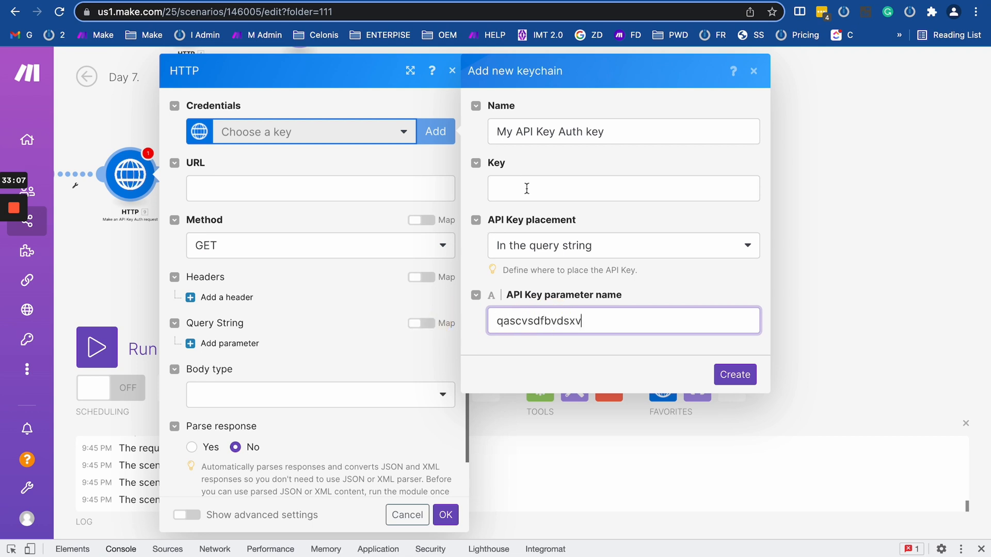
{"action": "left_click", "coordinate": [526, 188]}
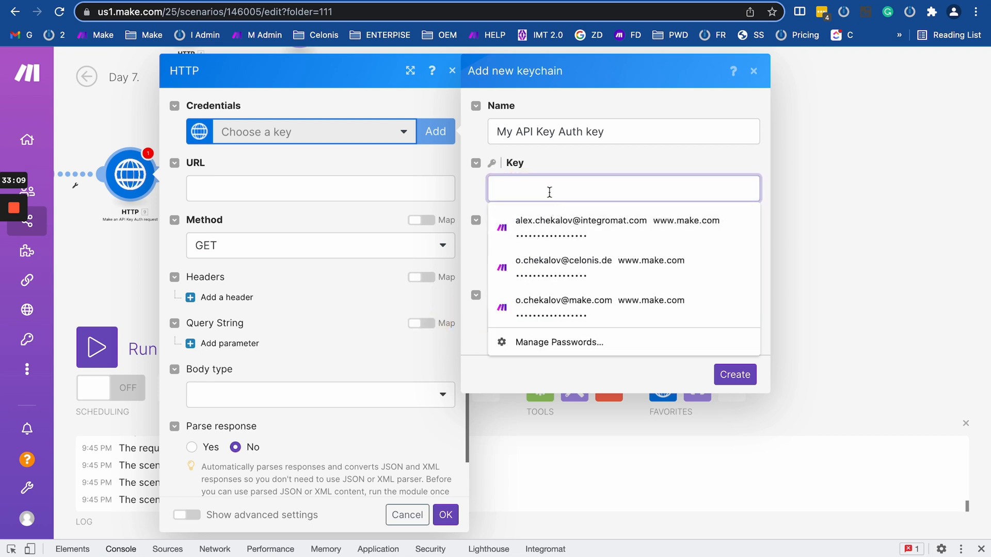
{"action": "type", "text": "ascvsdfbvdsxv"}
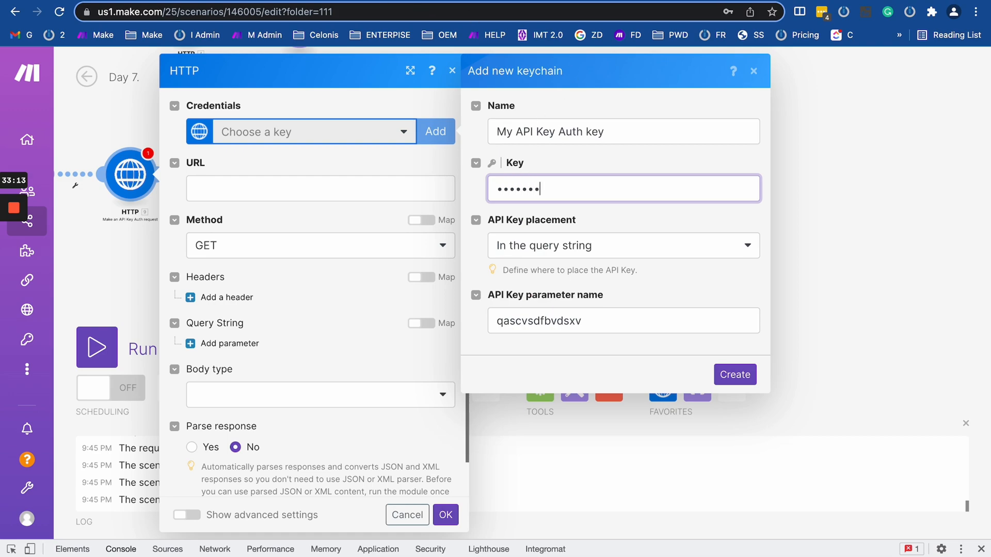
Switch to the Airtable API docs and clear the text selection there.
{"action": "left_click", "coordinate": [351, 2]}
{"action": "left_click", "coordinate": [716, 232]}
{"action": "scroll", "coordinate": [717, 233], "scroll_direction": "up", "scroll_amount": 20}
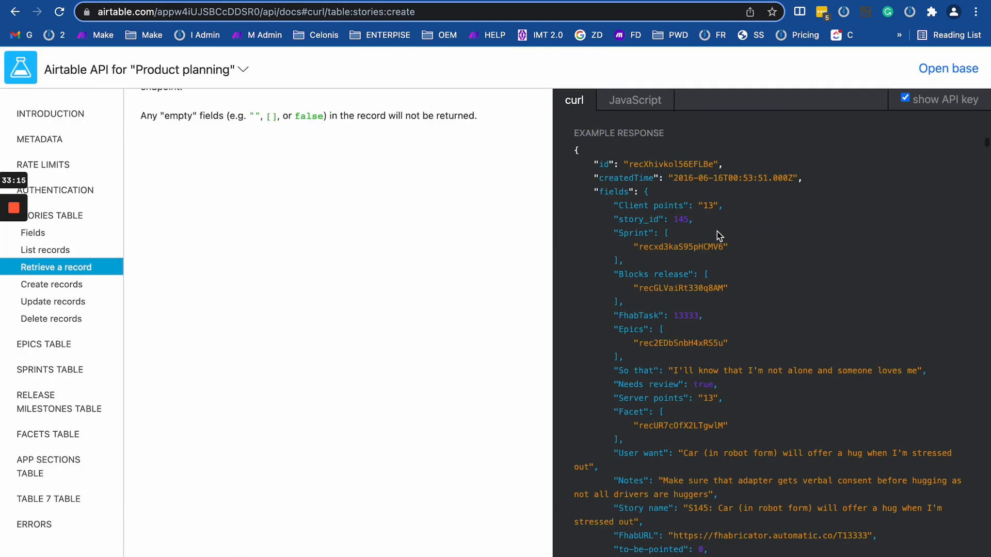
Check api_key in Airtable's Authentication docs and change the keychain placement to In the header.
{"action": "scroll", "coordinate": [717, 232], "scroll_direction": "up", "scroll_amount": 2}
{"action": "left_click", "coordinate": [77, 194]}
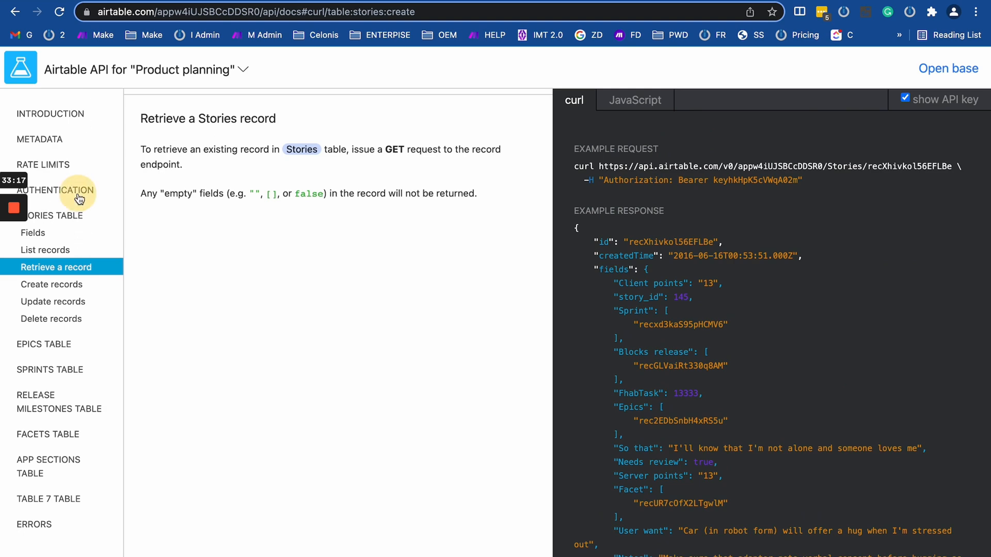
{"action": "double_click", "coordinate": [224, 230]}
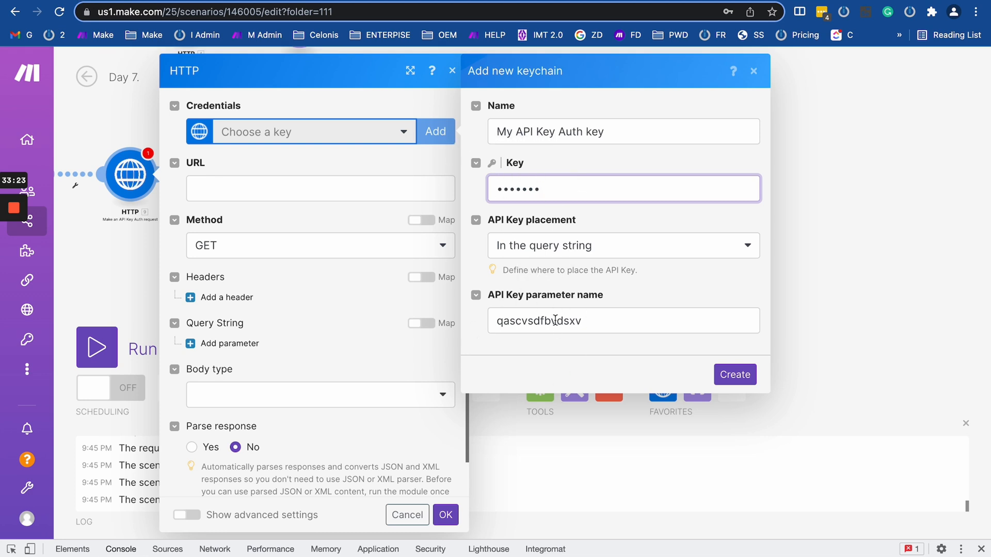
{"action": "left_click", "coordinate": [625, 245]}
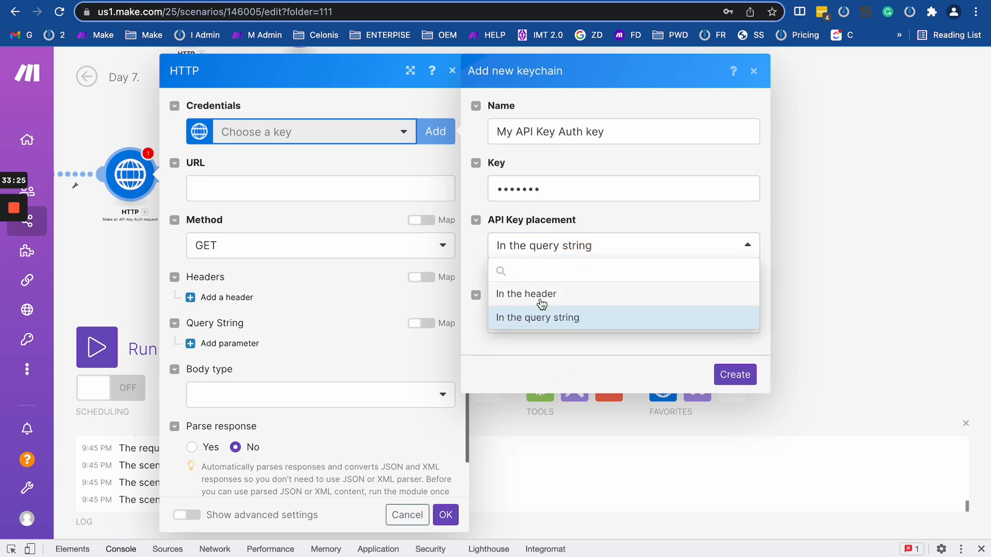
{"action": "left_click", "coordinate": [539, 298]}
{"action": "double_click", "coordinate": [518, 186]}
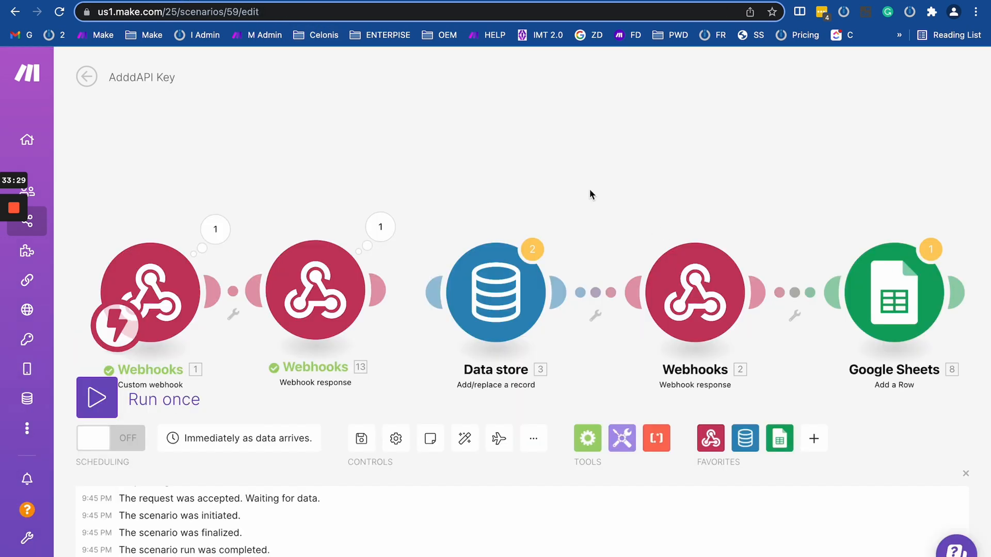
Paste the copied key into Key, then select the bearer token in Airtable's List records example.
{"action": "key", "text": "ctrl+Tab"}
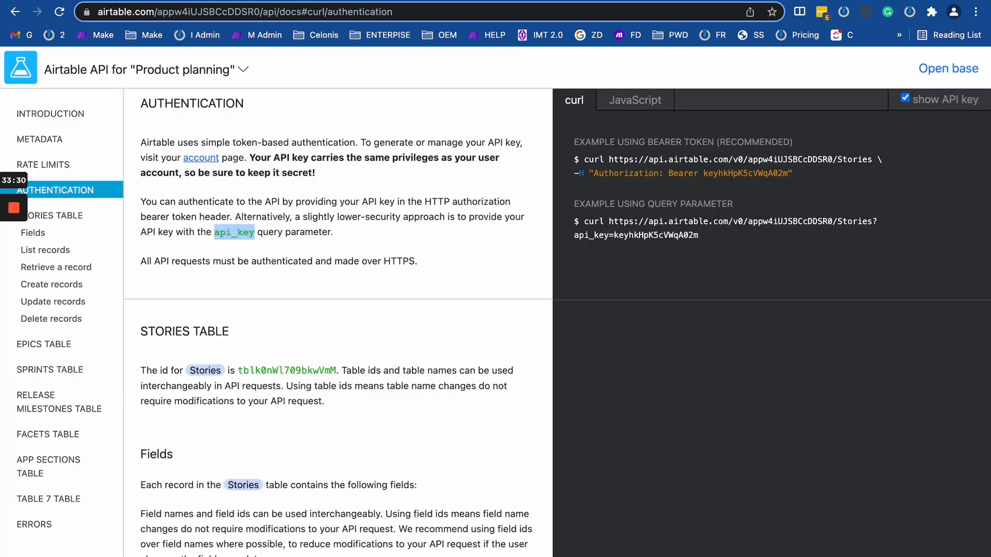
{"action": "left_click", "coordinate": [52, 250]}
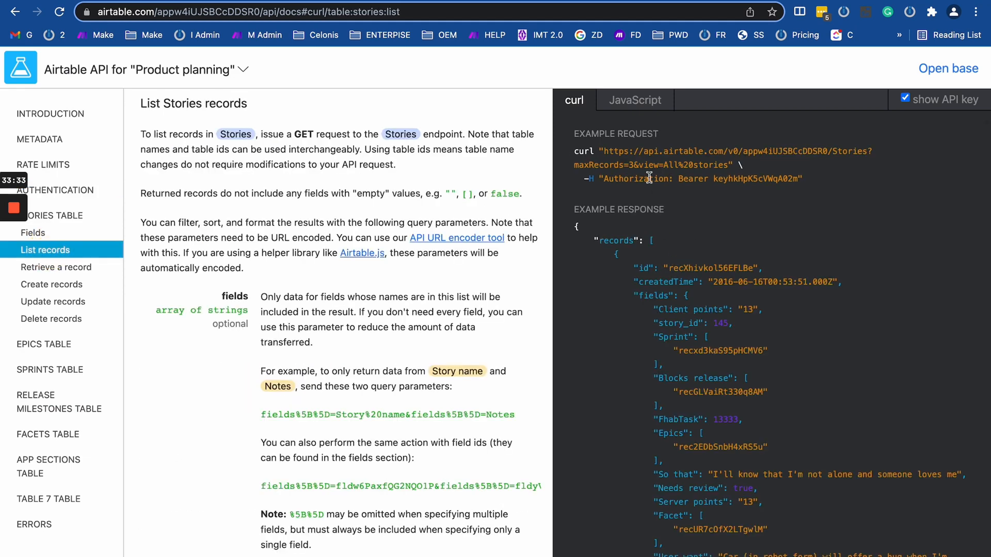
{"action": "double_click", "coordinate": [622, 178]}
{"action": "key", "text": "ctrl+shift+Tab"}
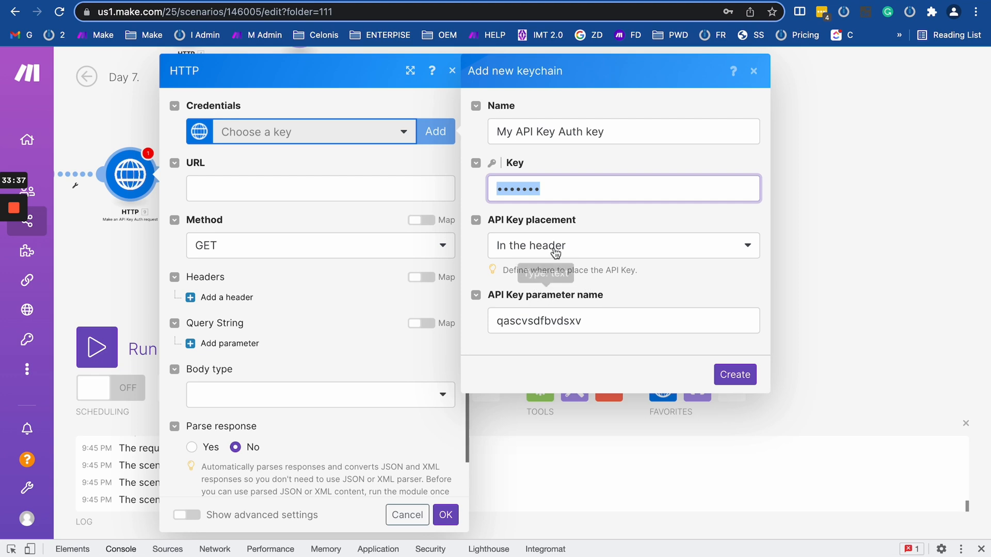
{"action": "key", "text": "ctrl+v"}
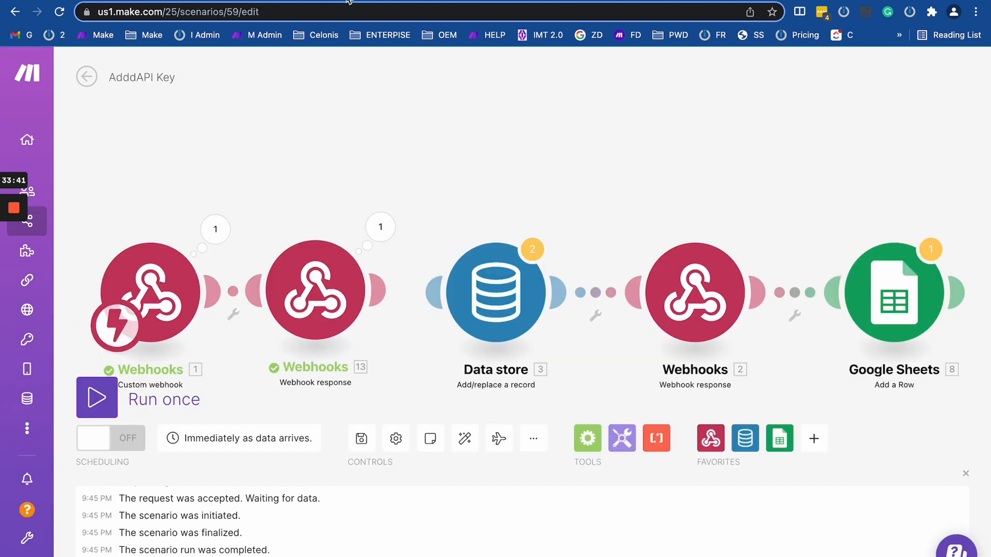
{"action": "key", "text": "ctrl+Tab"}
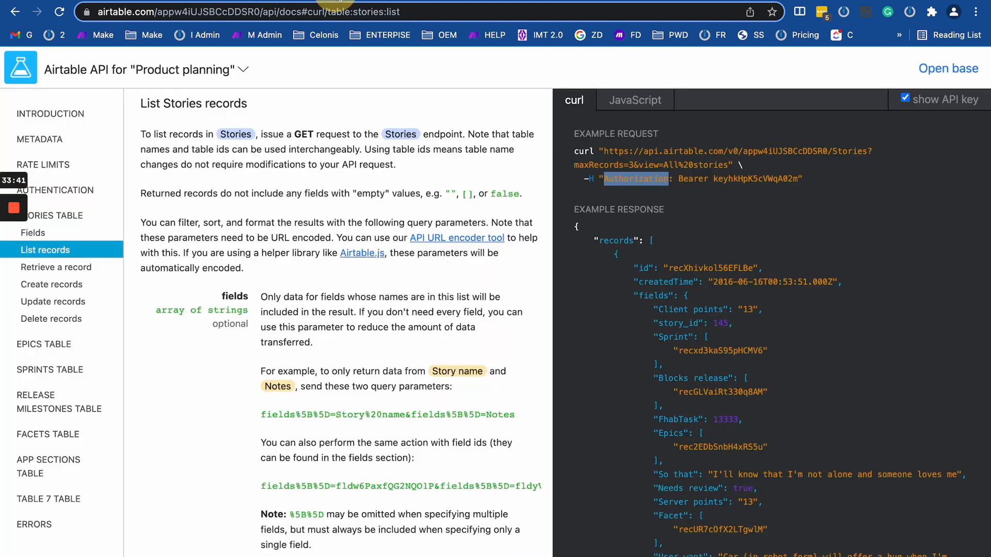
{"action": "left_click_drag", "start_coordinate": [676, 179], "coordinate": [797, 181]}
{"action": "key", "text": "super+c"}
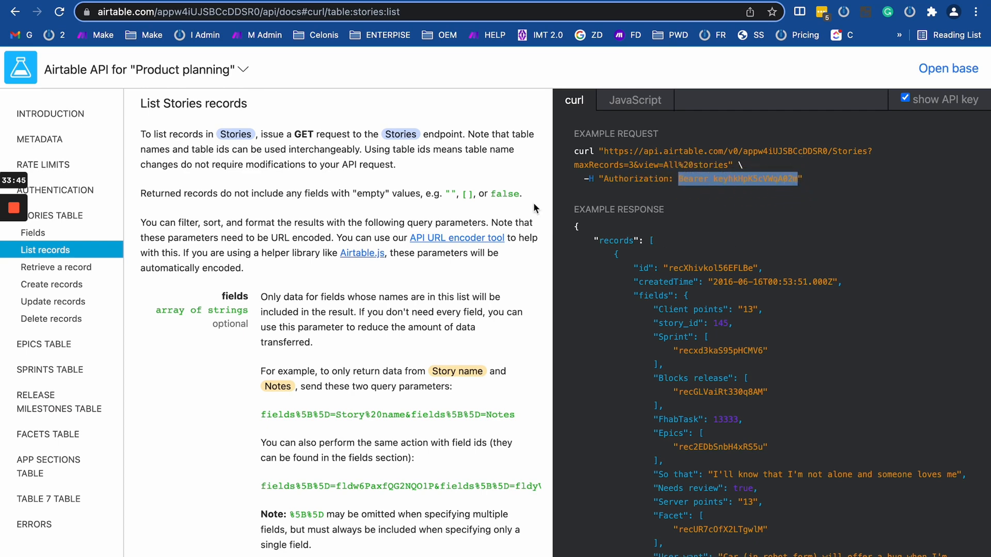
Set the keychain's API key parameter name to 'Authorization'.
{"action": "left_click", "coordinate": [82, 1]}
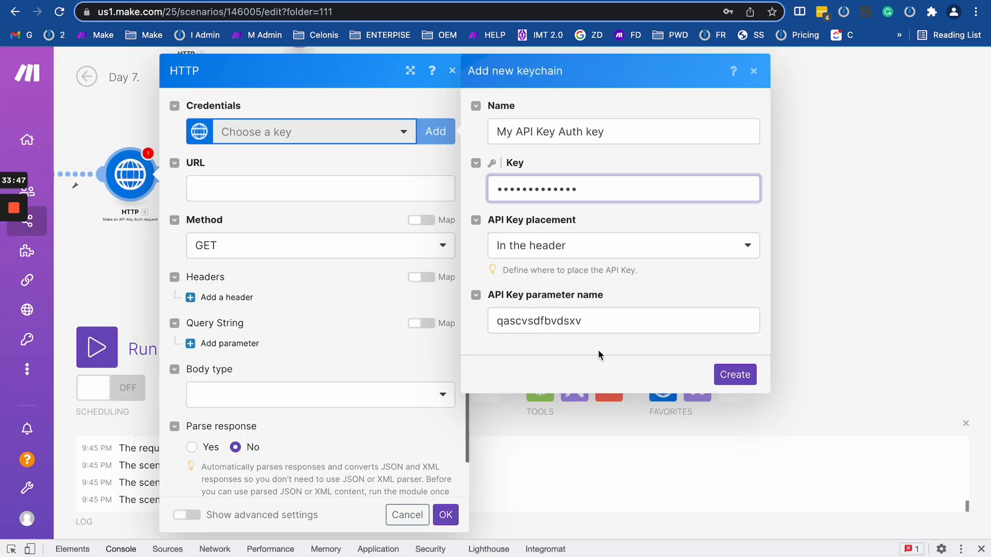
{"action": "double_click", "coordinate": [559, 313]}
{"action": "key", "text": "super+v"}
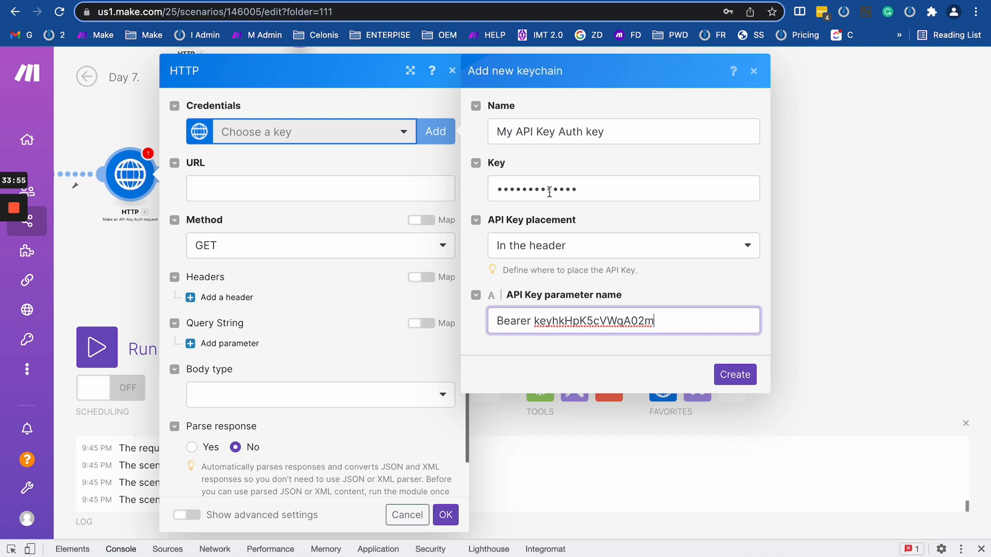
{"action": "left_click_drag", "start_coordinate": [572, 190], "coordinate": [471, 193]}
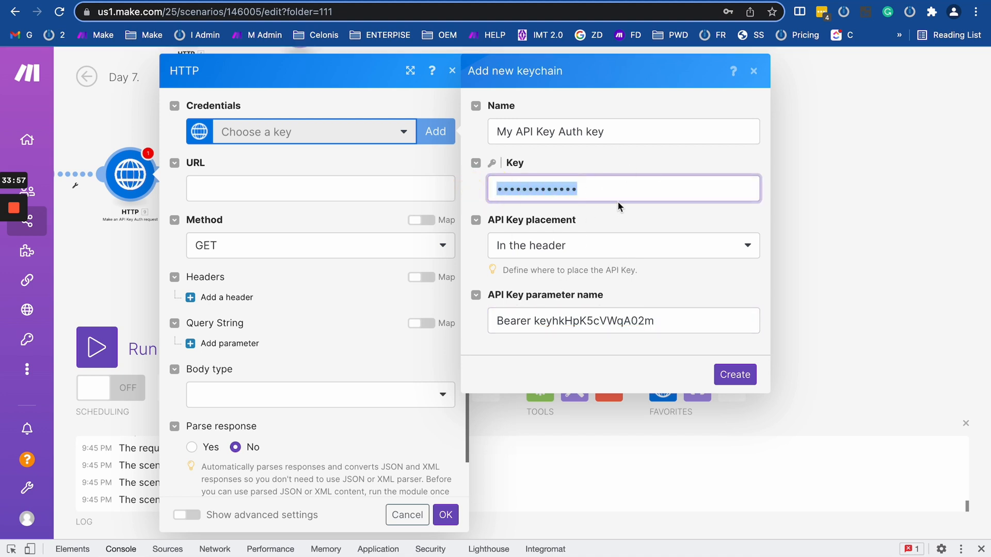
{"action": "left_click_drag", "start_coordinate": [659, 324], "coordinate": [475, 325]}
{"action": "key", "text": "BackSpace"}
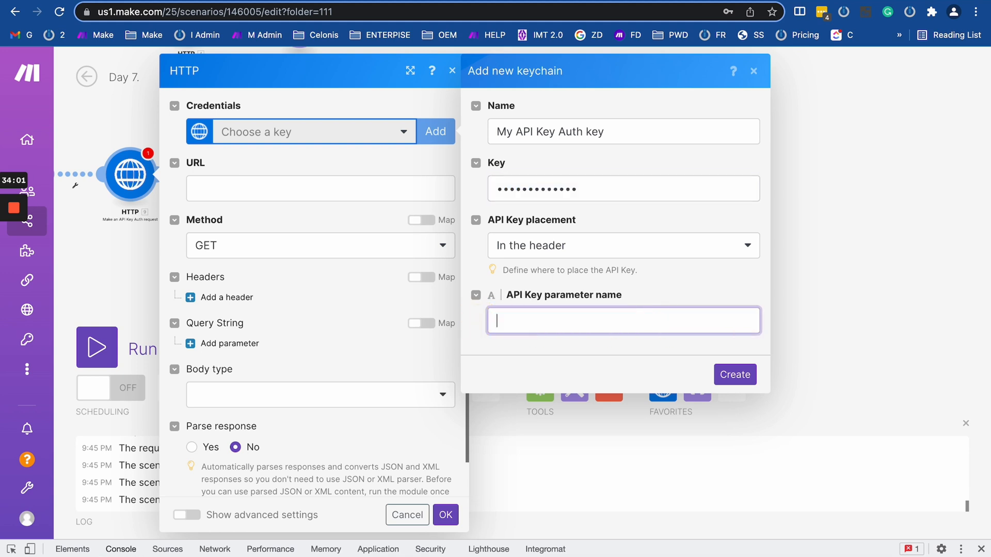
{"action": "type", "text": "Autho"}
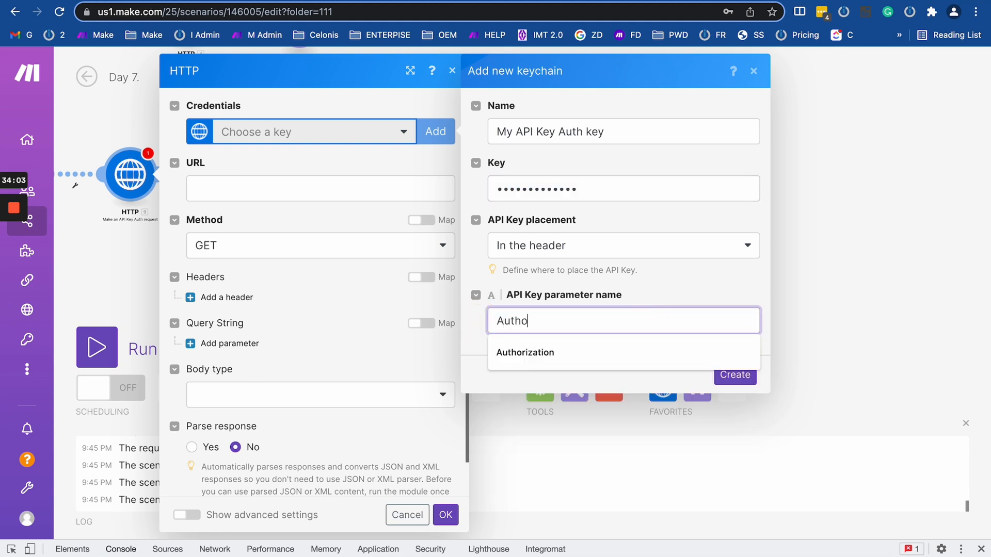
{"action": "type", "text": "rization"}
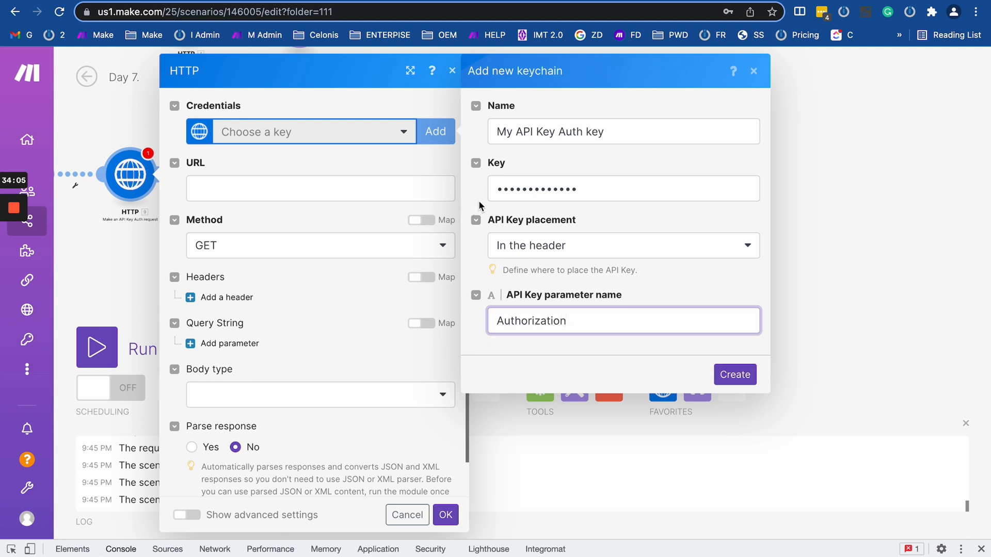
Replace the key with the pasted bearer token, then close the form without creating the keychain.
{"action": "left_click", "coordinate": [549, 190]}
{"action": "key", "text": "ctrl+a"}
{"action": "key", "text": "BackSpace"}
{"action": "key", "text": "ctrl+v"}
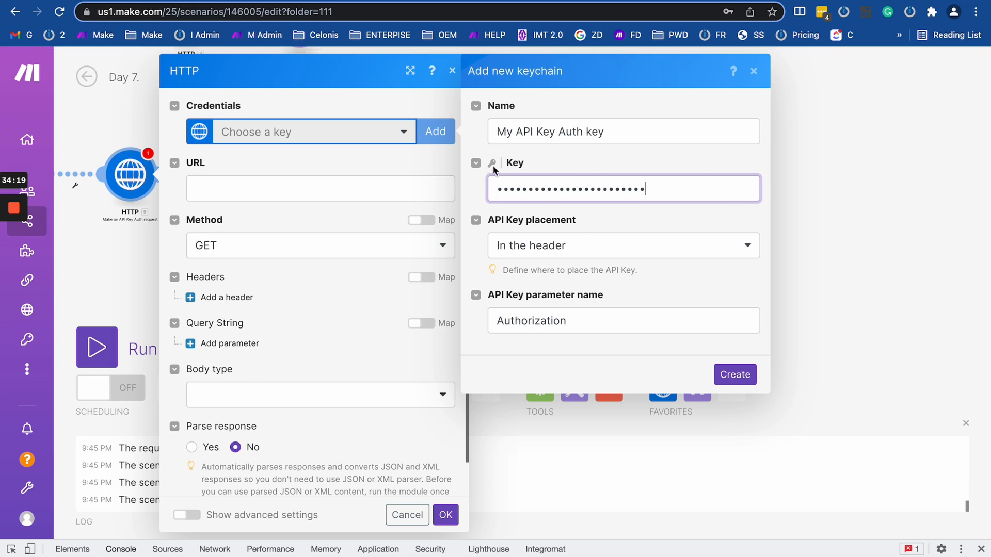
{"action": "left_click_drag", "start_coordinate": [625, 195], "coordinate": [484, 192]}
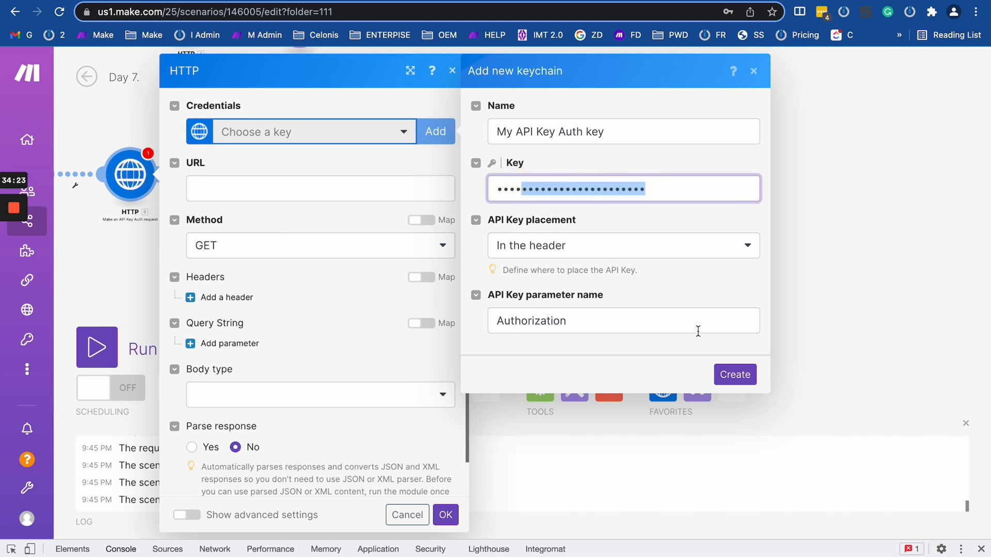
{"action": "left_click", "coordinate": [752, 68]}
Try the saved credential keys, including OEM Full, and settle on the first saved key.
{"action": "left_click", "coordinate": [316, 133]}
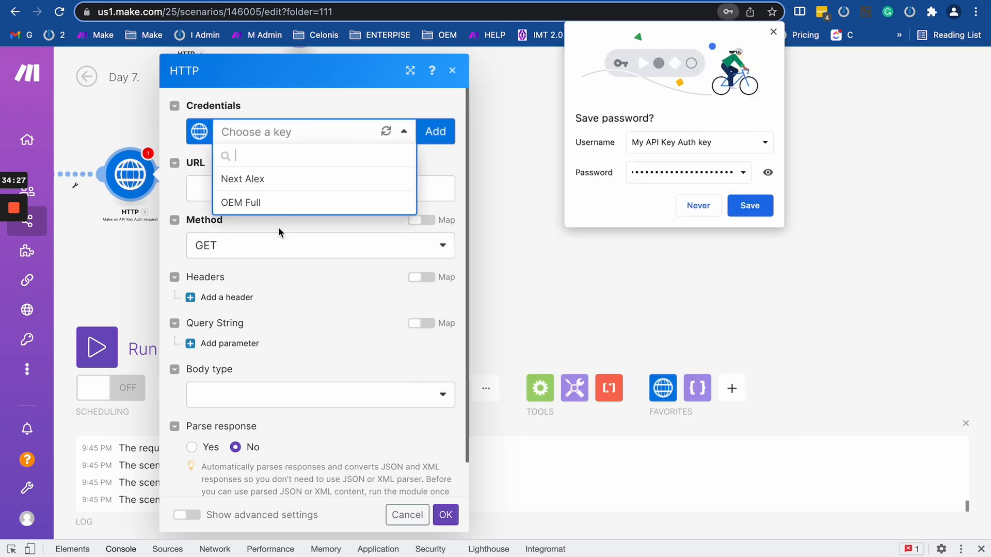
{"action": "left_click", "coordinate": [234, 181]}
{"action": "left_click", "coordinate": [264, 135]}
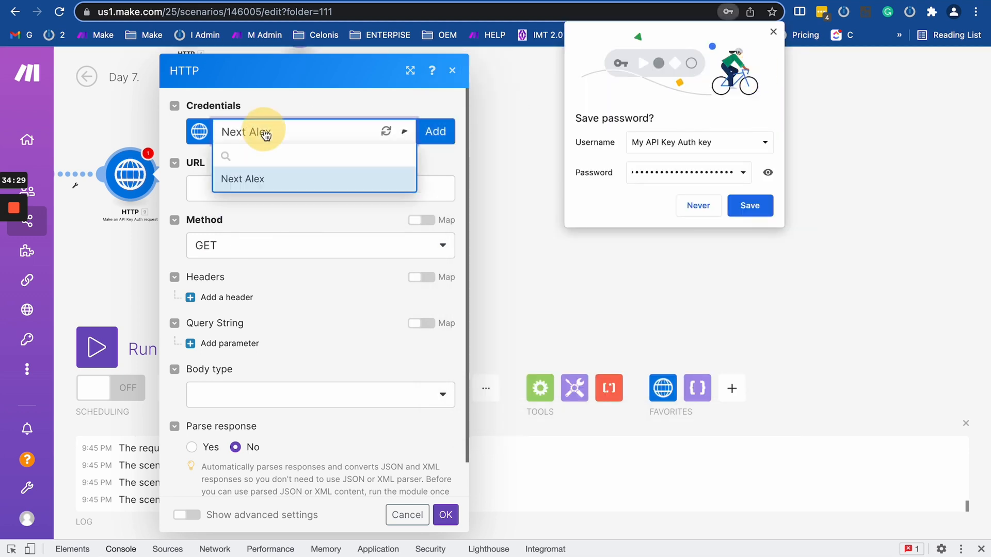
{"action": "left_click", "coordinate": [256, 200]}
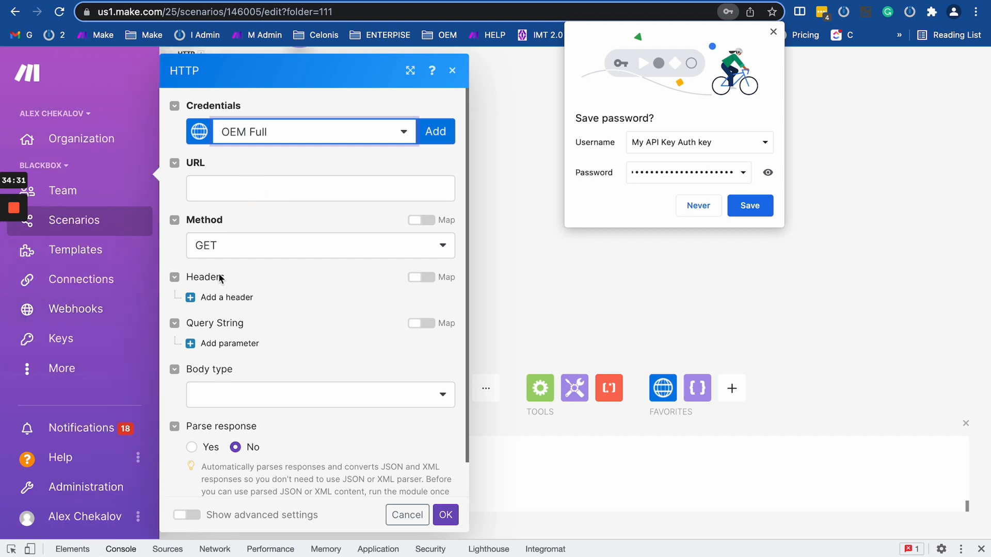
{"action": "left_click", "coordinate": [284, 133]}
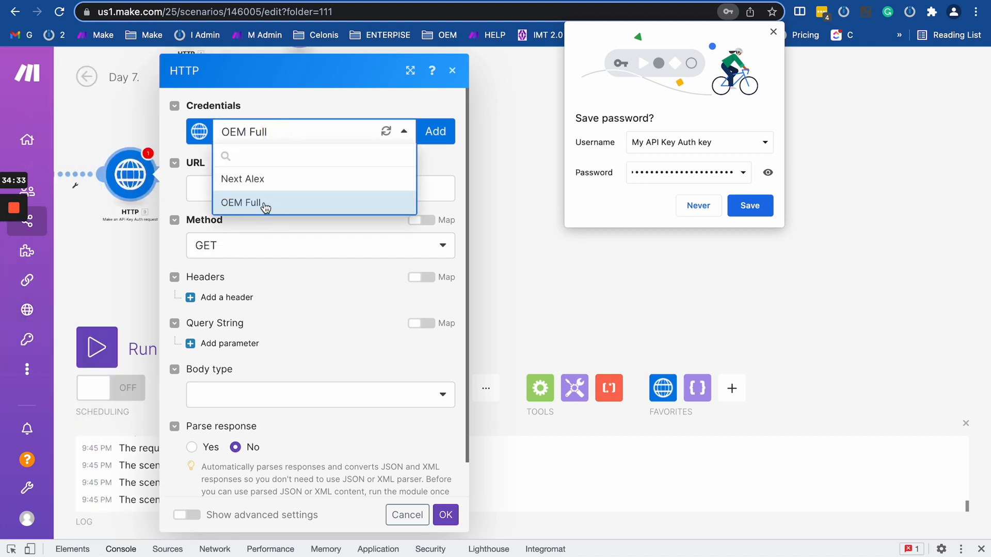
{"action": "left_click", "coordinate": [265, 205]}
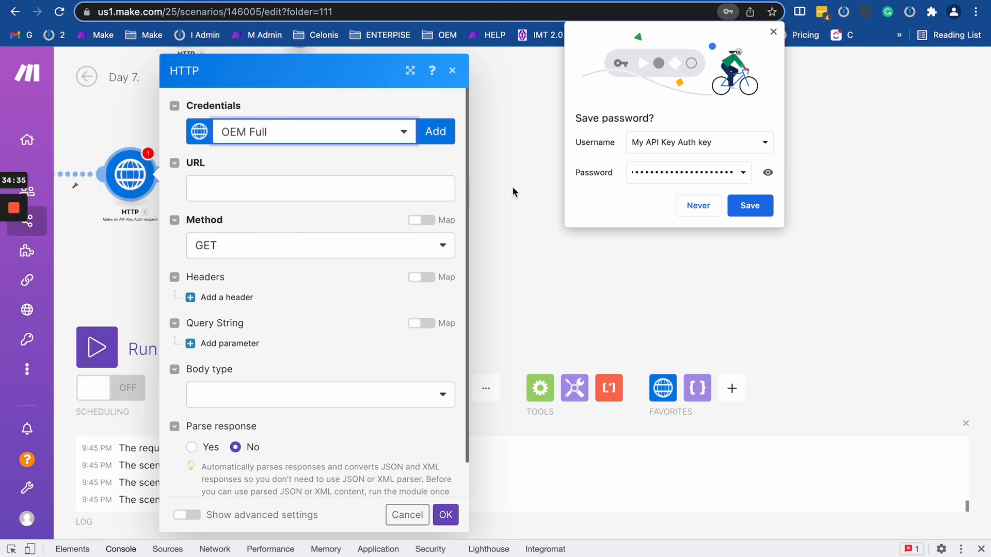
{"action": "left_click", "coordinate": [323, 136]}
{"action": "left_click", "coordinate": [281, 213]}
{"action": "left_click", "coordinate": [254, 186]}
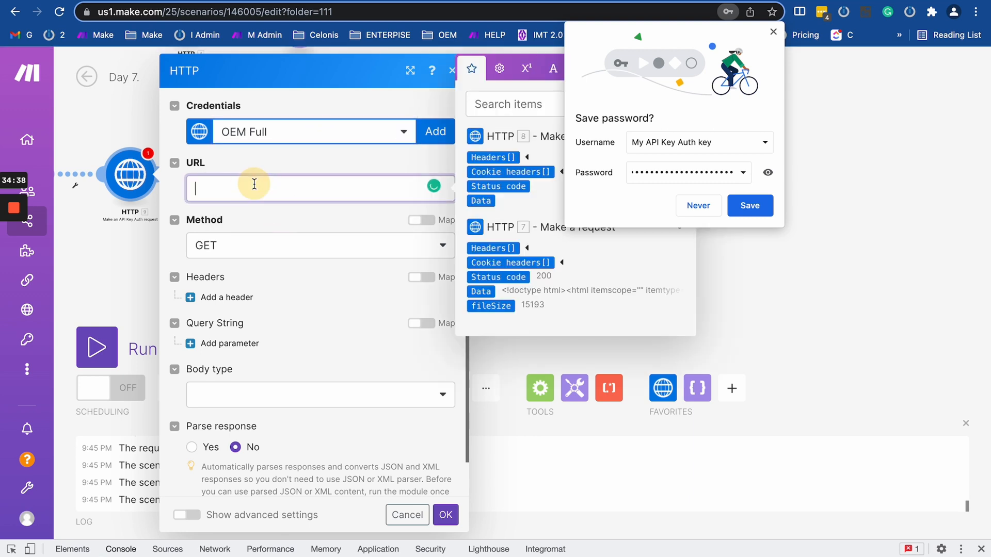
{"action": "left_click", "coordinate": [317, 138]}
{"action": "left_click", "coordinate": [271, 180]}
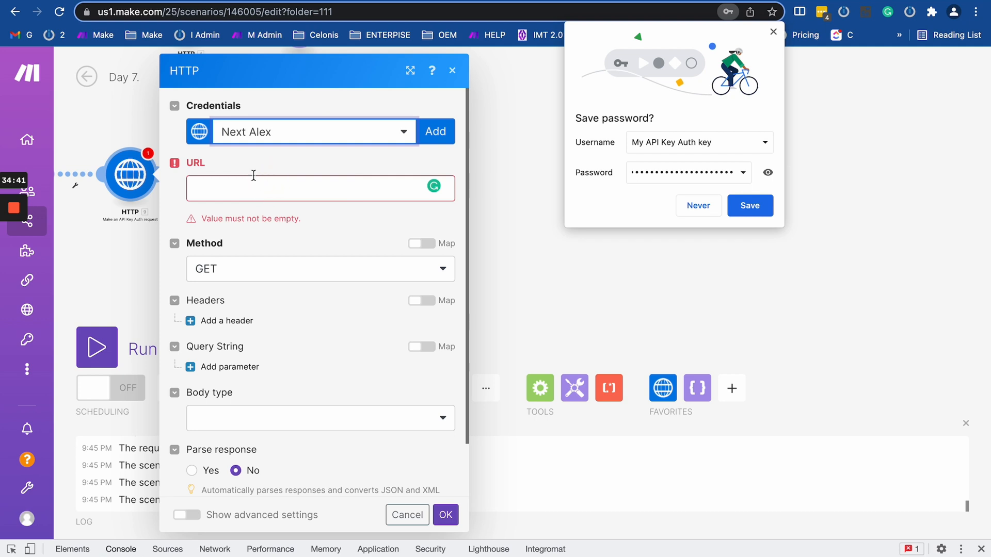
{"action": "left_click", "coordinate": [254, 184]}
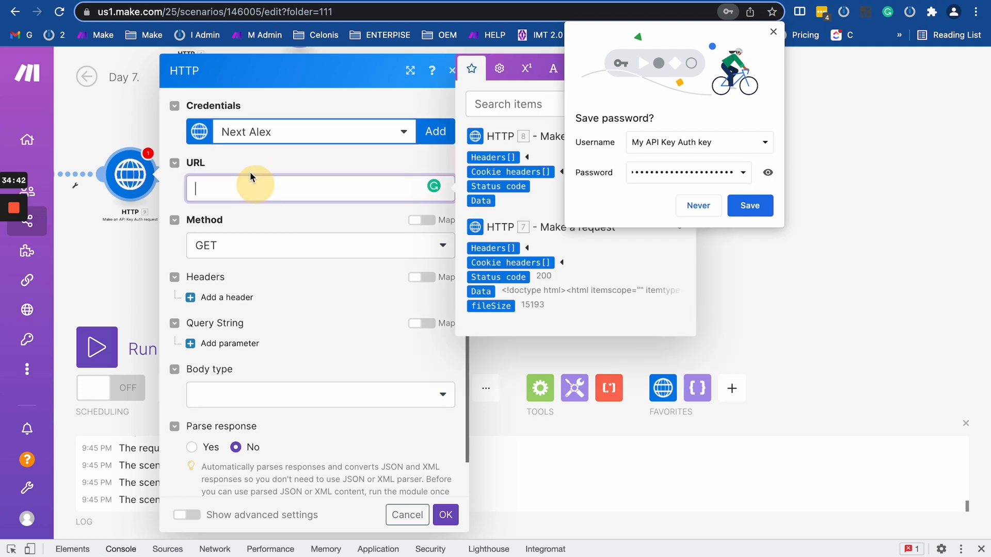
{"action": "left_click", "coordinate": [223, 11]}
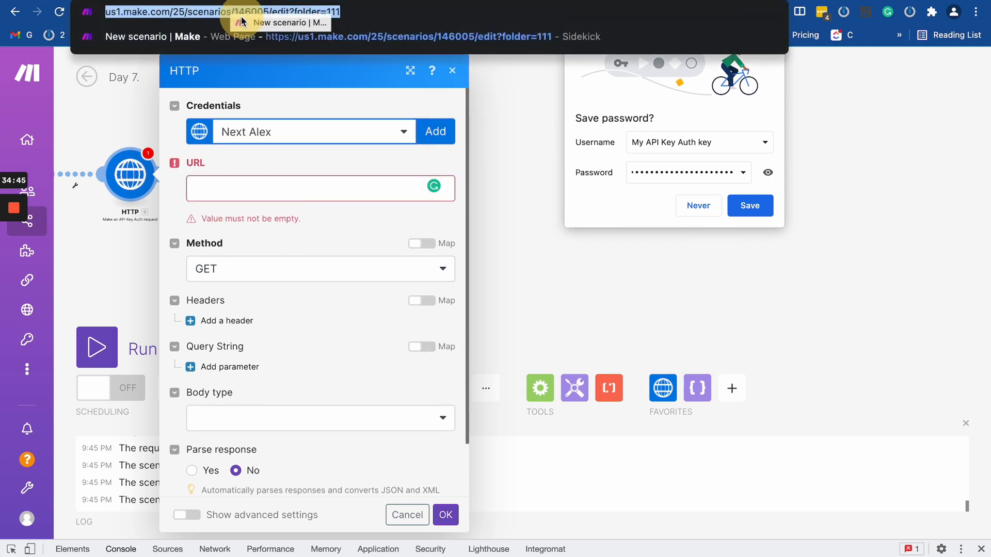
{"action": "left_click_drag", "start_coordinate": [265, 12], "coordinate": [65, 12]}
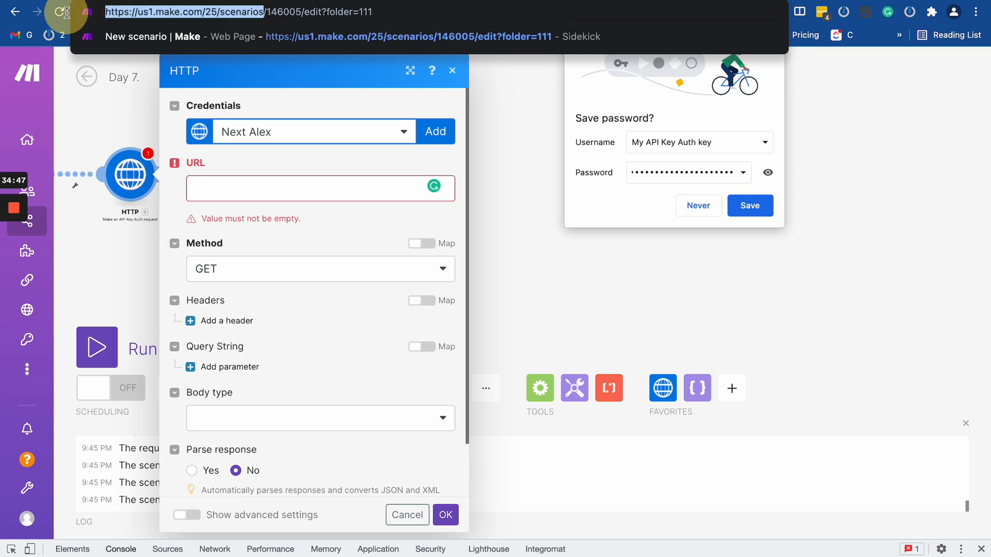
{"action": "key", "text": "ctrl+c"}
{"action": "left_click", "coordinate": [239, 187]}
{"action": "key", "text": "ctrl+v"}
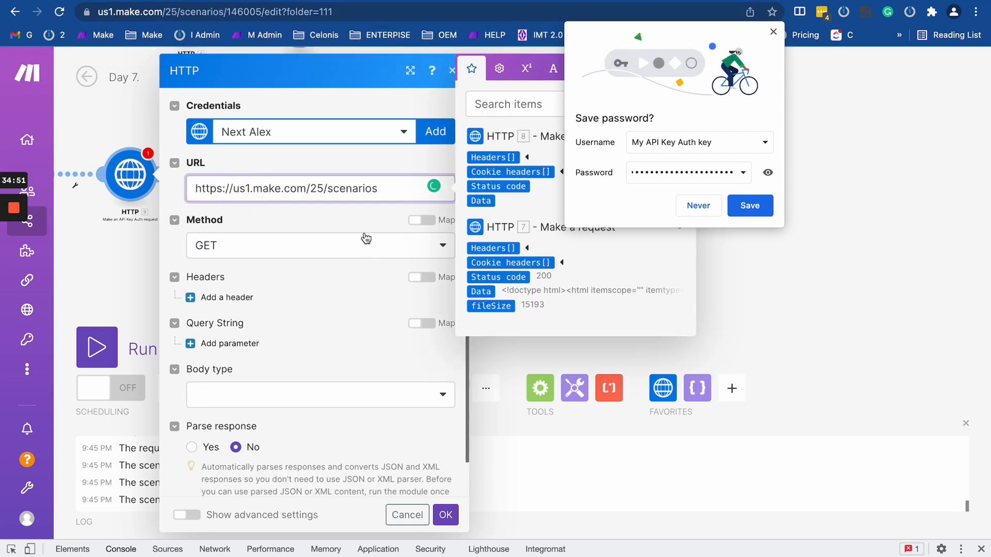
{"action": "left_click", "coordinate": [445, 514]}
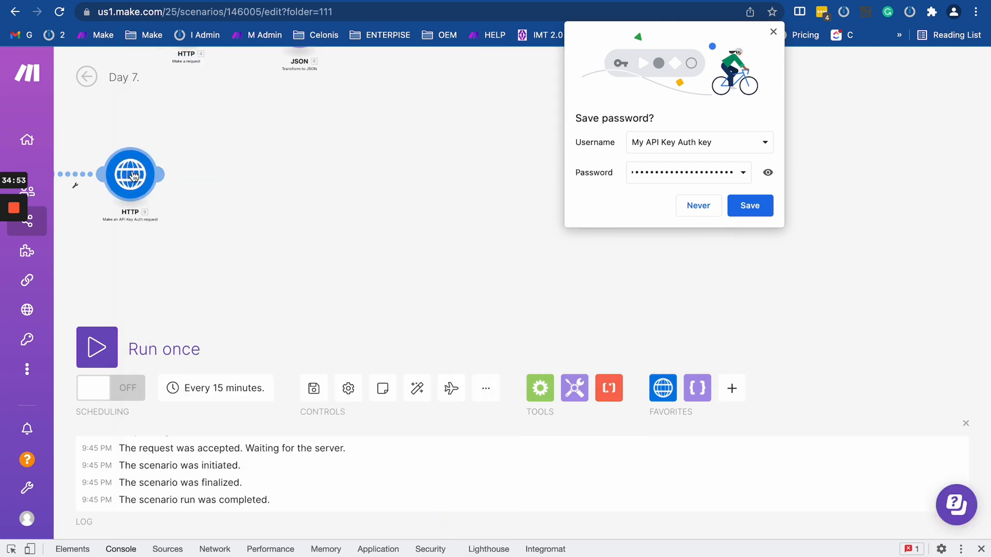
Run only the API-key HTTP module, inspect its 404 output, and open a new browser tab.
{"action": "right_click", "coordinate": [137, 178]}
{"action": "left_click", "coordinate": [163, 212]}
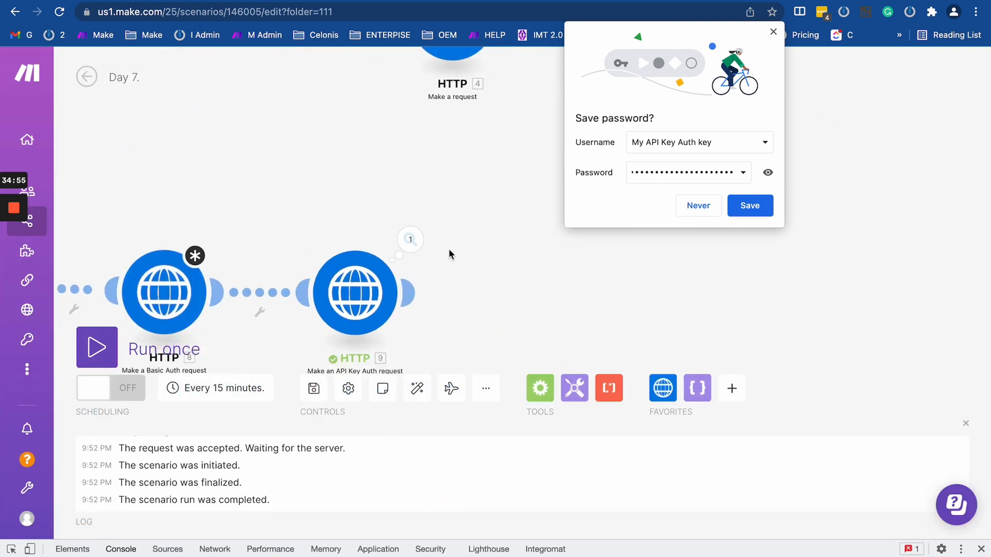
{"action": "left_click", "coordinate": [411, 240]}
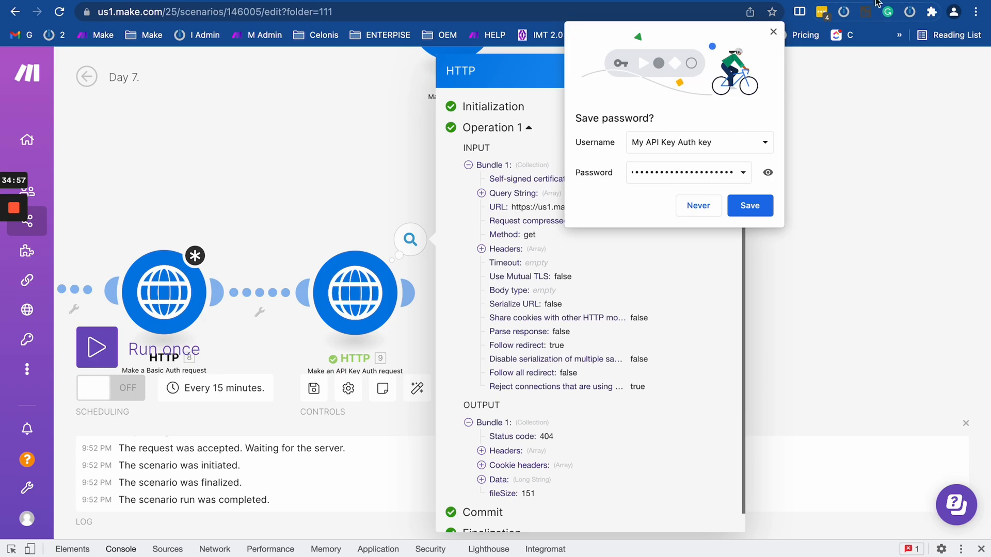
{"action": "key", "text": "super+t"}
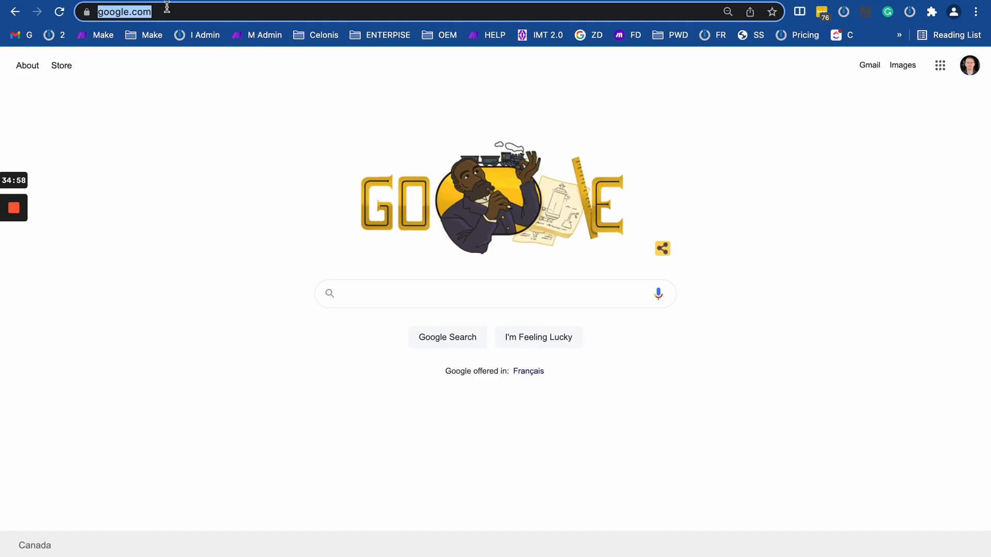
Open the Integromat API Documentation from the Make bookmarks folder.
{"action": "left_click", "coordinate": [100, 36]}
{"action": "left_click", "coordinate": [145, 35]}
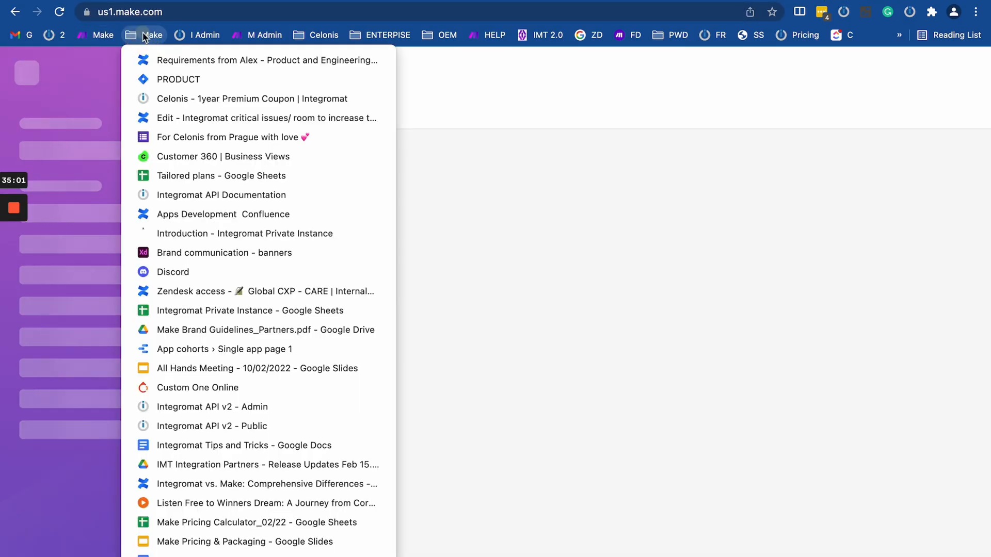
{"action": "scroll", "coordinate": [206, 443], "scroll_direction": "down", "scroll_amount": 1}
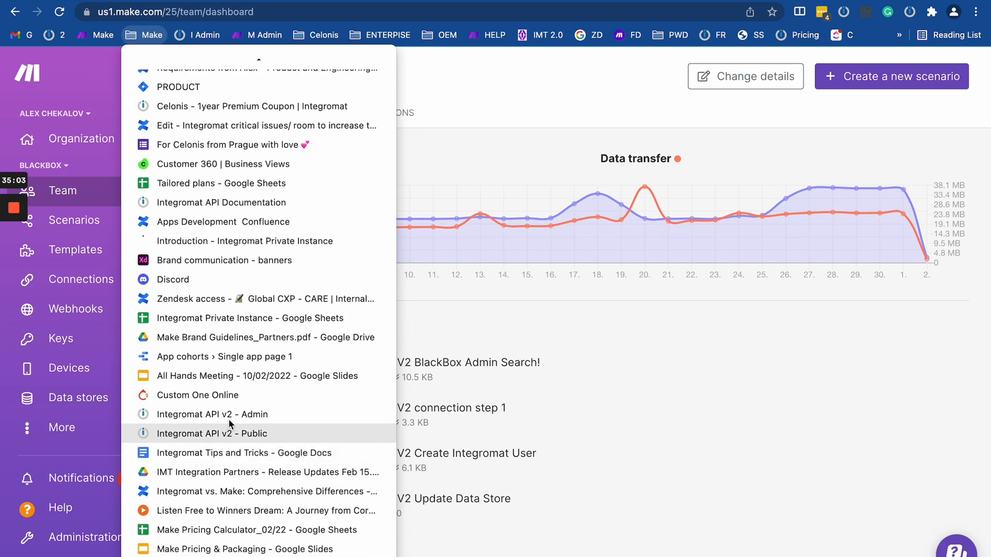
{"action": "left_click", "coordinate": [237, 199]}
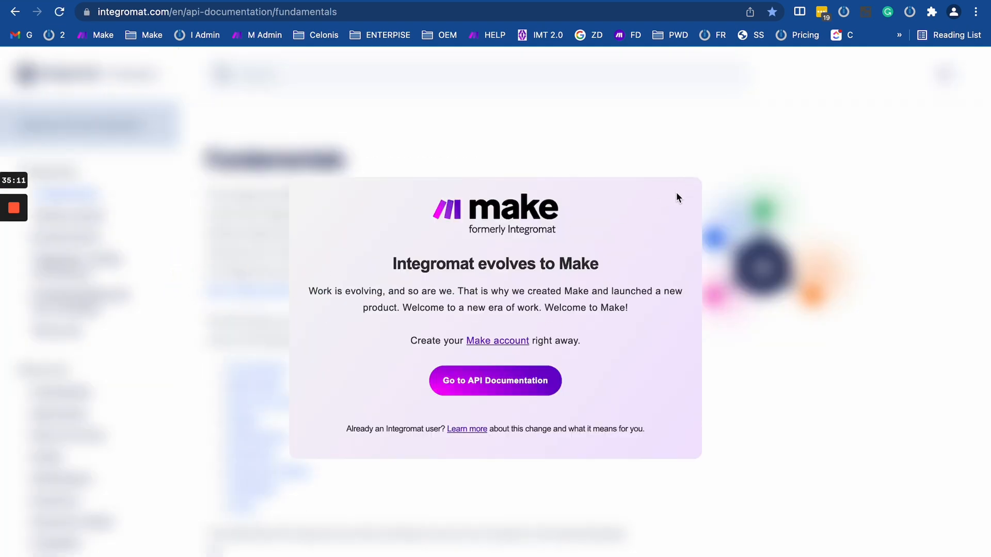
{"action": "left_click", "coordinate": [538, 383]}
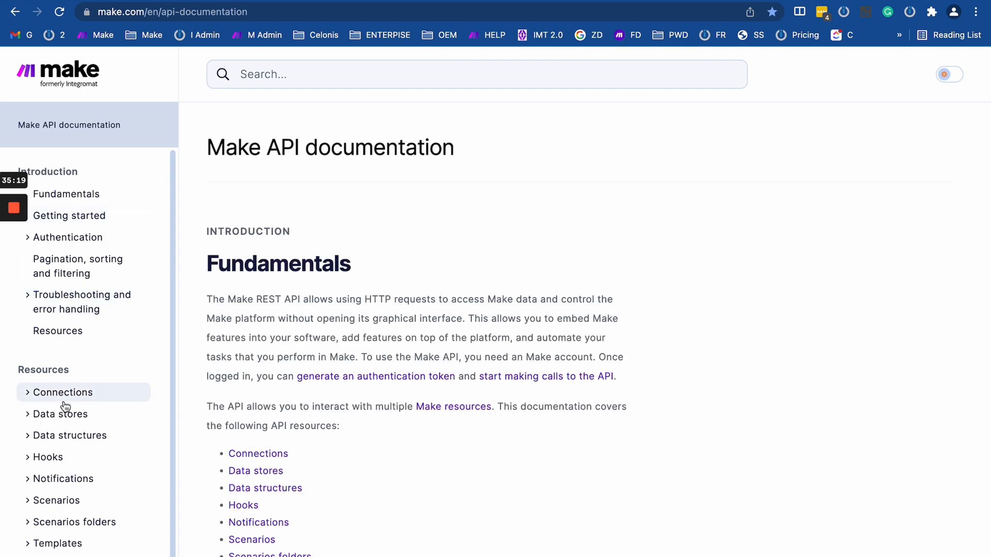
Copy the Connections > List connections request path, then reopen HTTP module 9's settings in Make.
{"action": "left_click", "coordinate": [30, 392]}
{"action": "scroll", "coordinate": [98, 424], "scroll_direction": "down", "scroll_amount": 2}
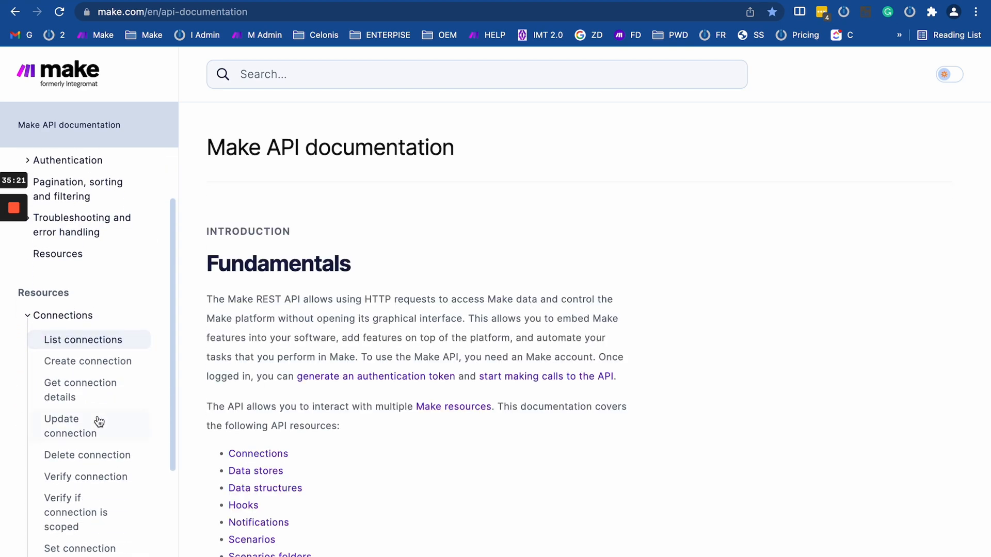
{"action": "left_click", "coordinate": [98, 341]}
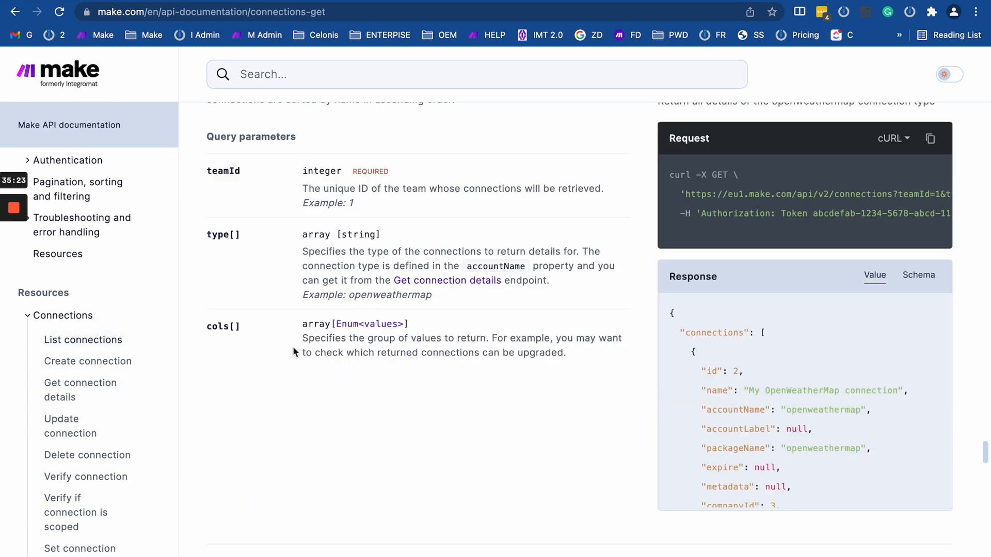
{"action": "scroll", "coordinate": [492, 341], "scroll_direction": "up", "scroll_amount": 2}
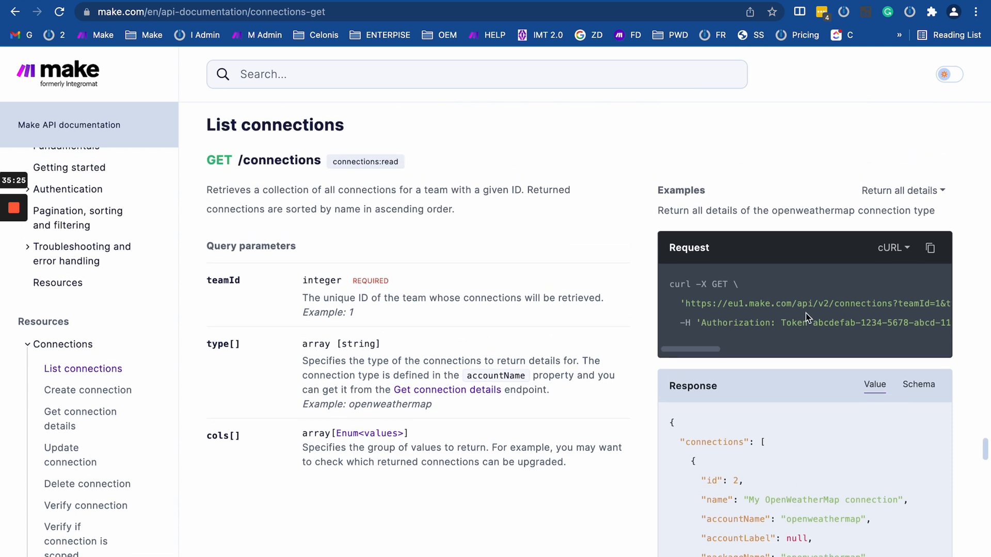
{"action": "scroll", "coordinate": [807, 317], "scroll_direction": "right", "scroll_amount": 3}
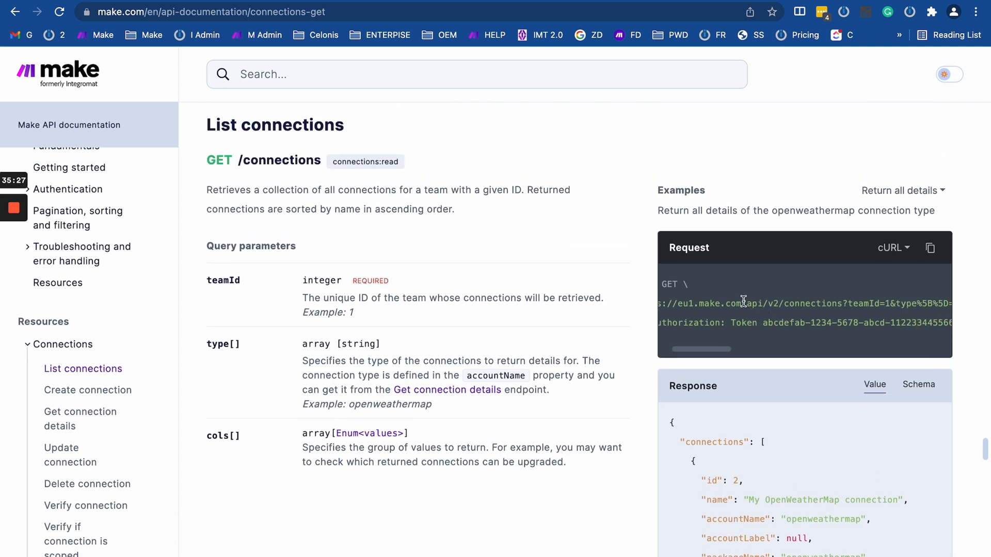
{"action": "left_click_drag", "start_coordinate": [743, 301], "coordinate": [870, 315]}
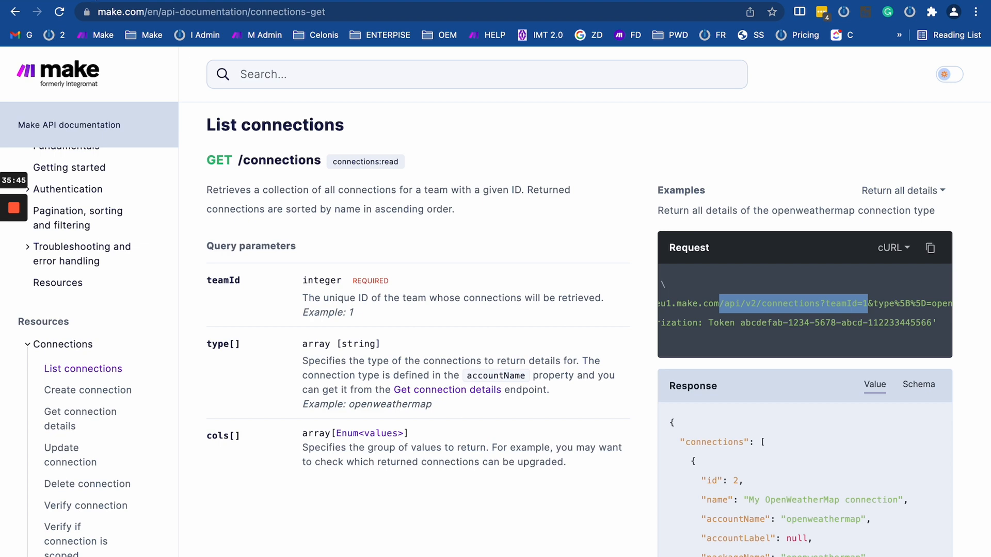
{"action": "key", "text": "ctrl+Tab"}
{"action": "left_click", "coordinate": [369, 287]}
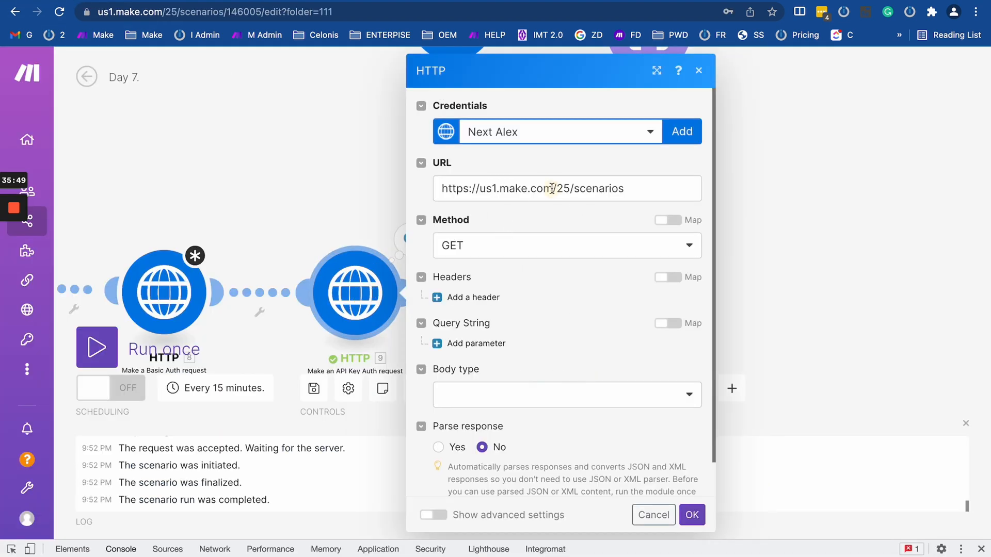
Change HTTP 9's URL to the connections endpoint with teamId 25 and save it.
{"action": "left_click_drag", "start_coordinate": [551, 188], "coordinate": [632, 188]}
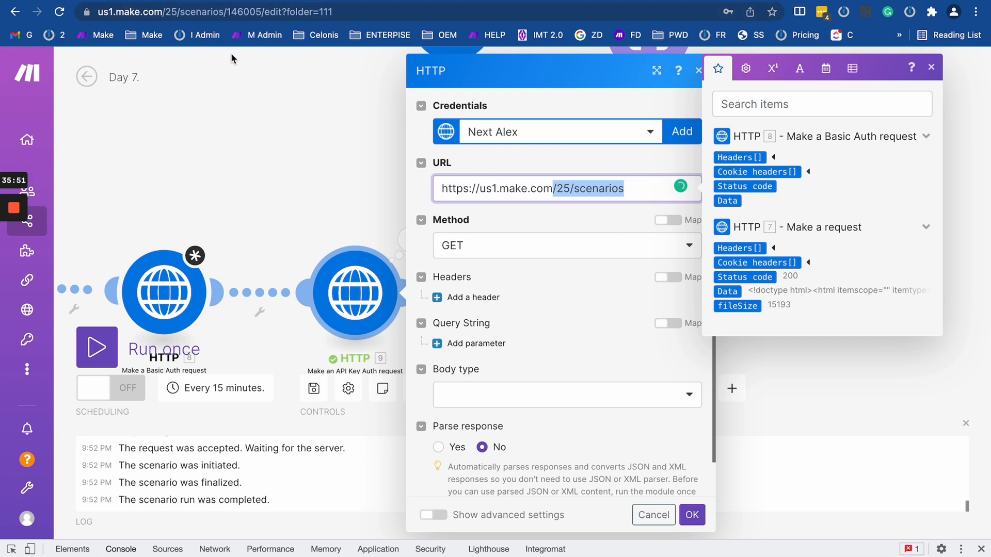
{"action": "key", "text": "super+v"}
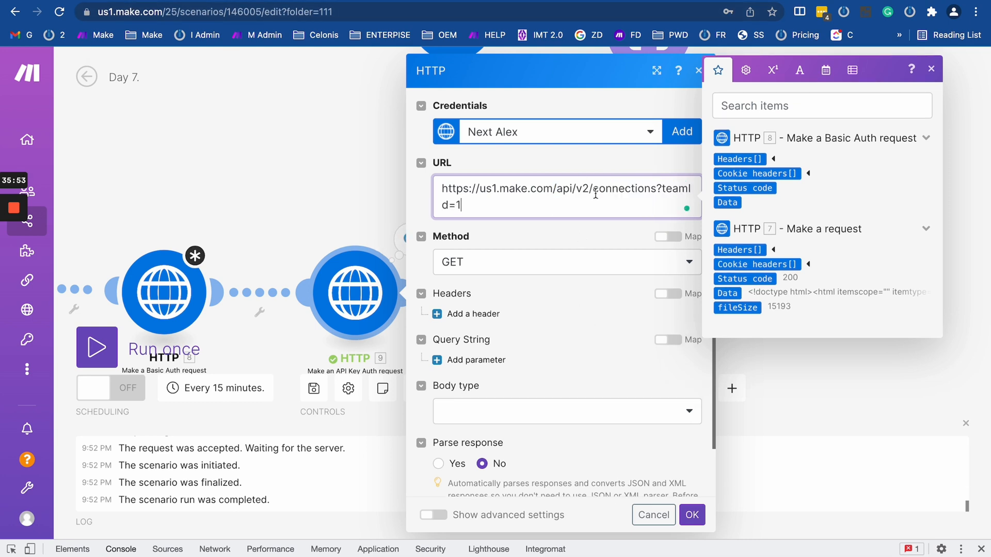
{"action": "left_click_drag", "start_coordinate": [456, 205], "coordinate": [487, 205]}
{"action": "type", "text": "25"}
{"action": "left_click", "coordinate": [699, 514]}
Run only the API Key HTTP 9 module and inspect its 401 Access denied output.
{"action": "right_click", "coordinate": [364, 321]}
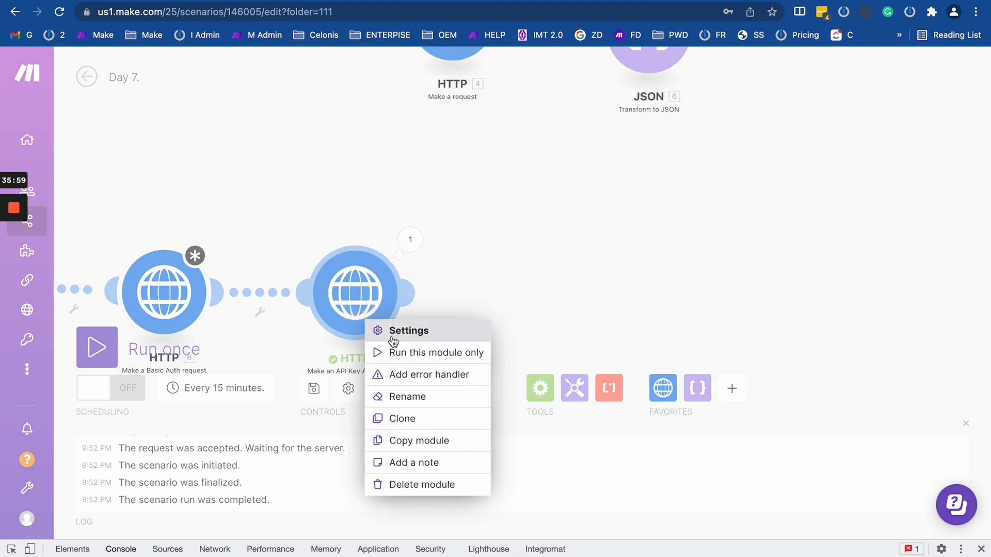
{"action": "left_click", "coordinate": [394, 347]}
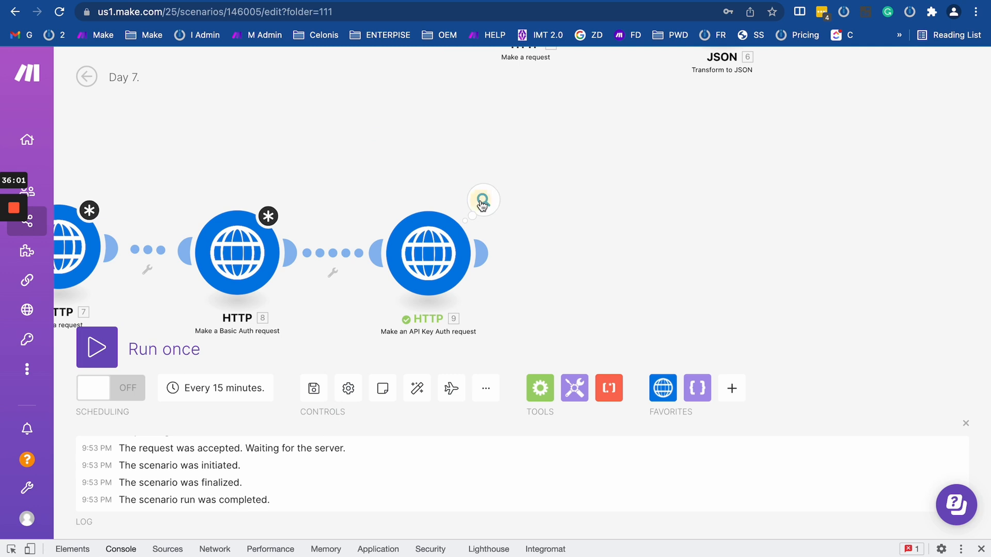
{"action": "left_click", "coordinate": [483, 200]}
{"action": "scroll", "coordinate": [550, 314], "scroll_direction": "down", "scroll_amount": 1}
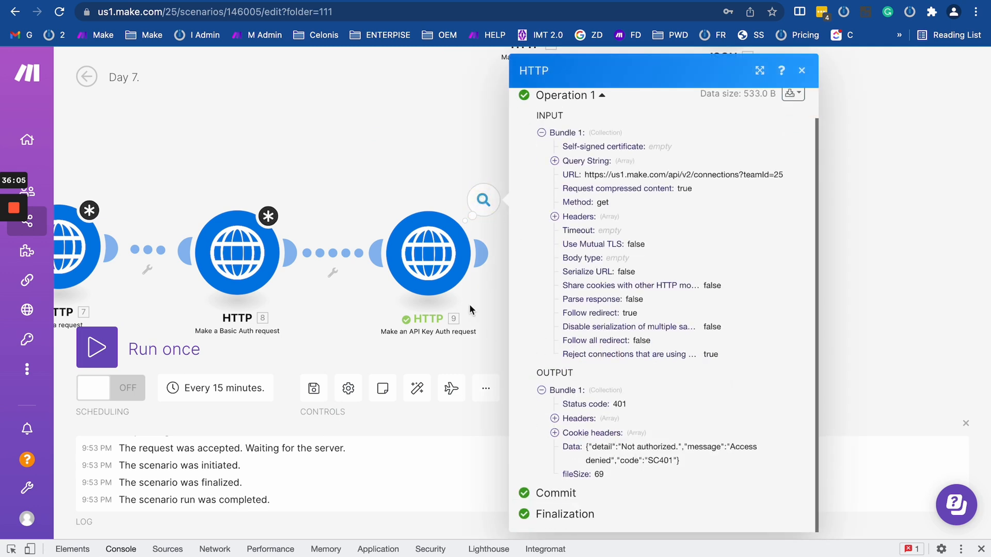
Review HTTP 9's credential keychains and request methods, then close its settings unchanged.
{"action": "left_click", "coordinate": [444, 272]}
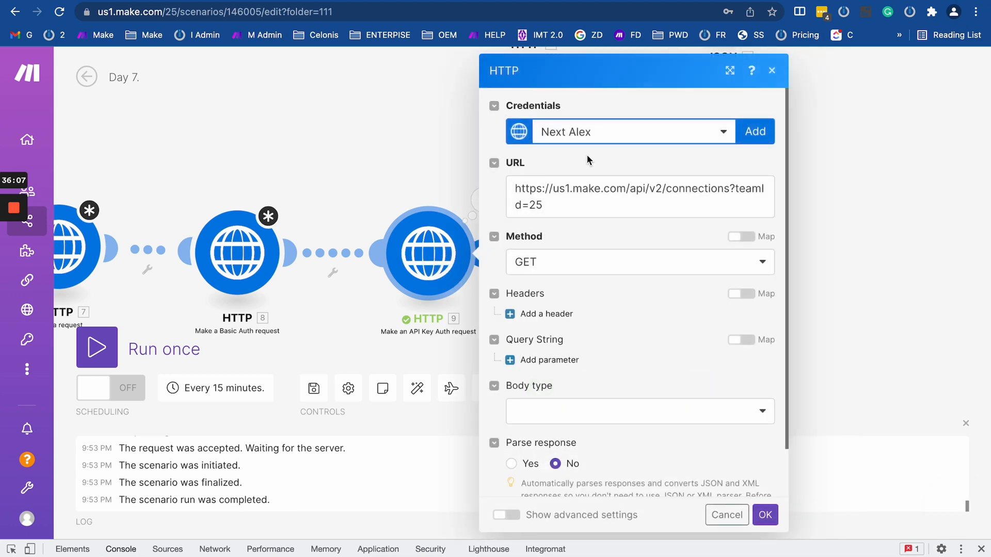
{"action": "left_click", "coordinate": [600, 206]}
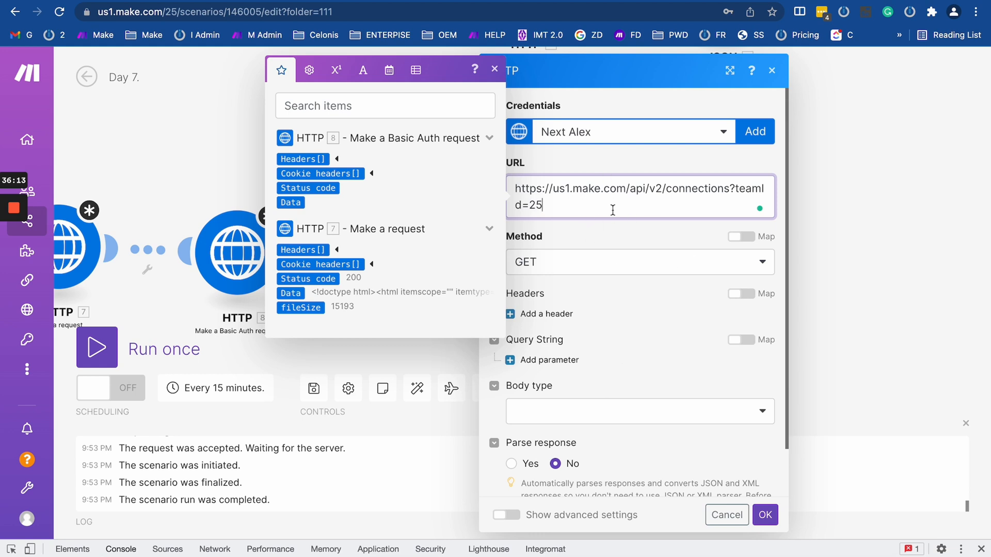
{"action": "scroll", "coordinate": [668, 330], "scroll_direction": "down", "scroll_amount": 2}
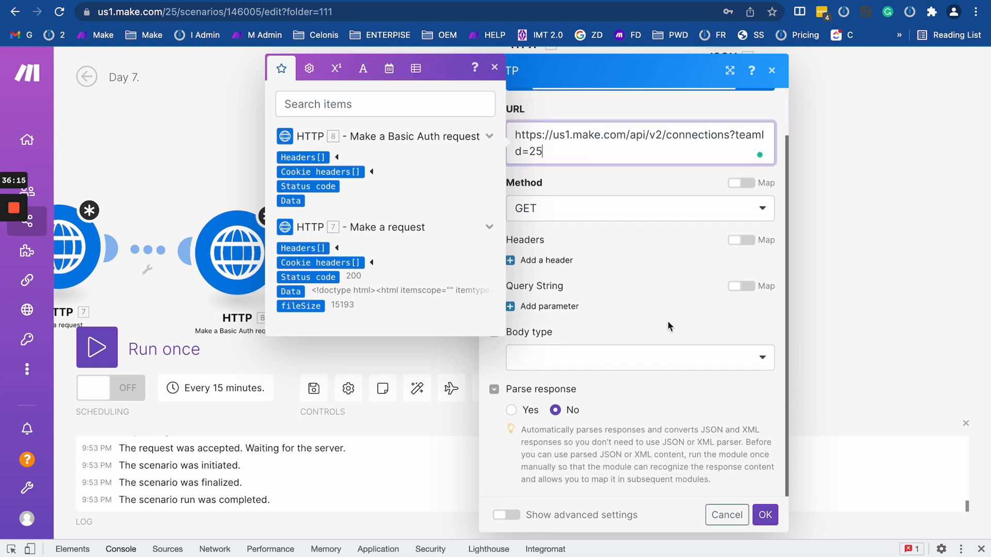
{"action": "scroll", "coordinate": [691, 279], "scroll_direction": "up", "scroll_amount": 2}
{"action": "left_click", "coordinate": [656, 137]}
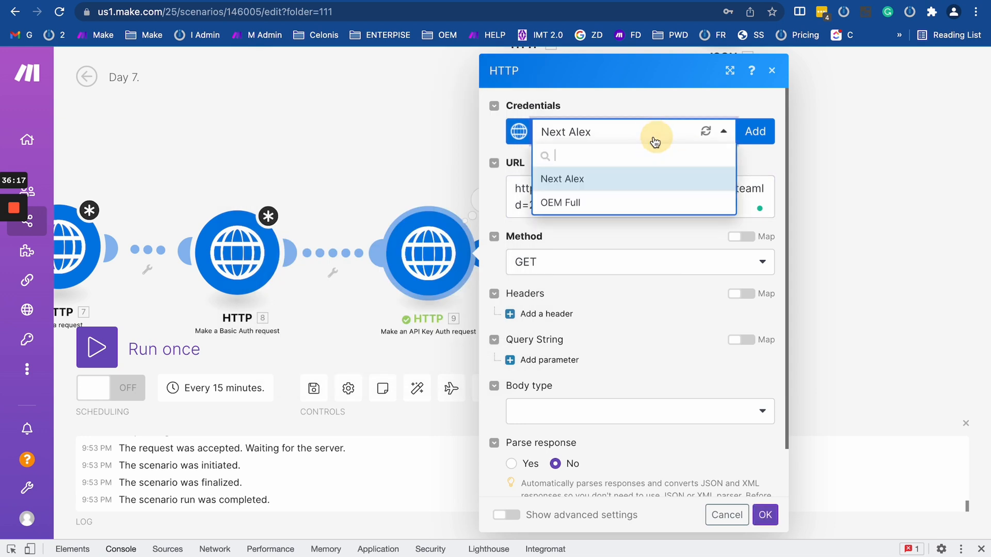
{"action": "left_click", "coordinate": [621, 261]}
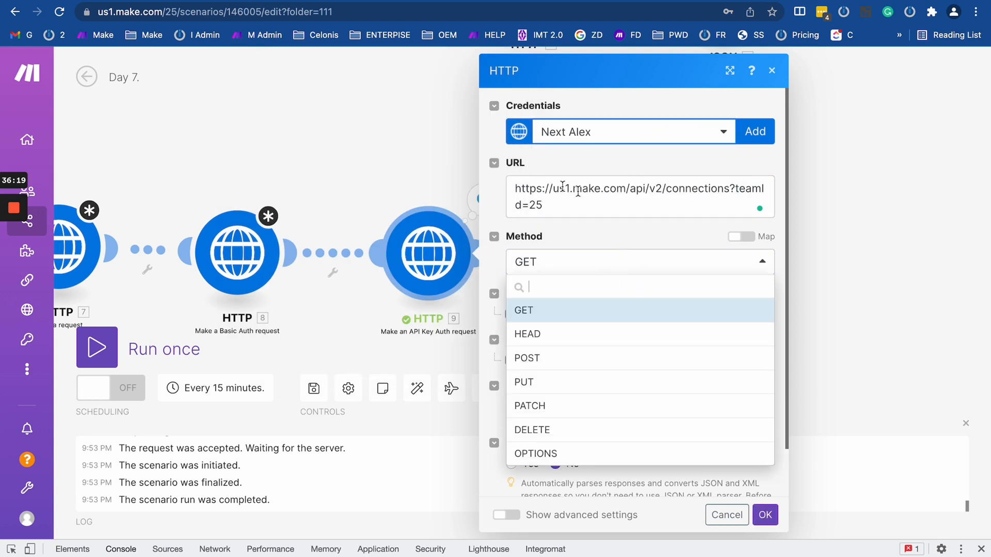
{"action": "left_click", "coordinate": [611, 223]}
{"action": "left_click", "coordinate": [368, 169]}
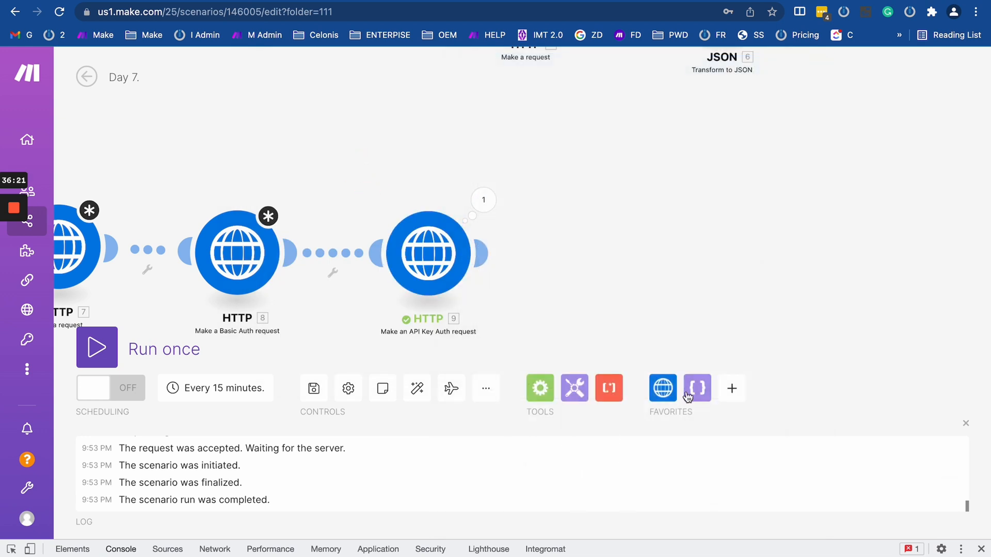
{"action": "left_click", "coordinate": [662, 388]}
Add an HTTP Client Certificate Auth request module and start a new keychain, viewing Extract options.
{"action": "scroll", "coordinate": [784, 268], "scroll_direction": "down", "scroll_amount": 2}
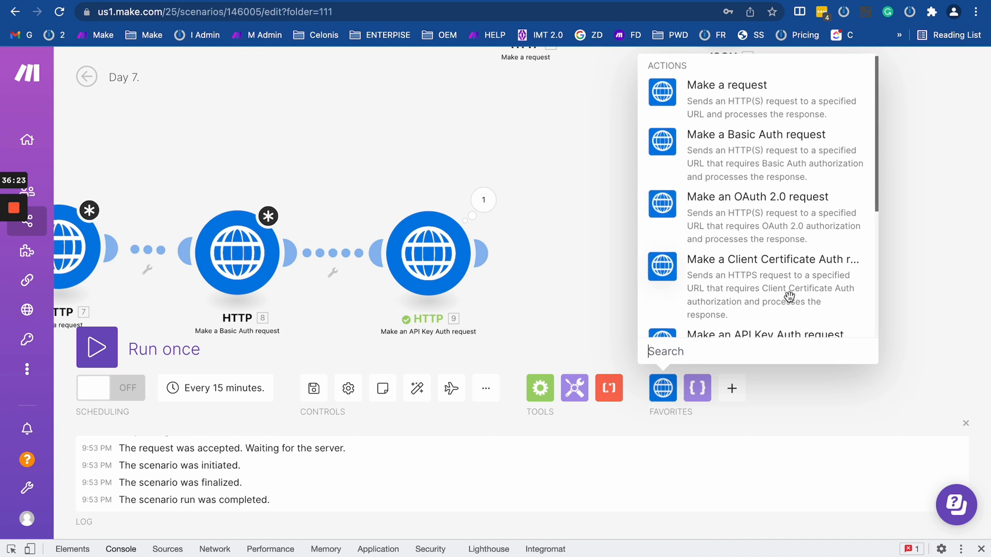
{"action": "left_click", "coordinate": [781, 227]}
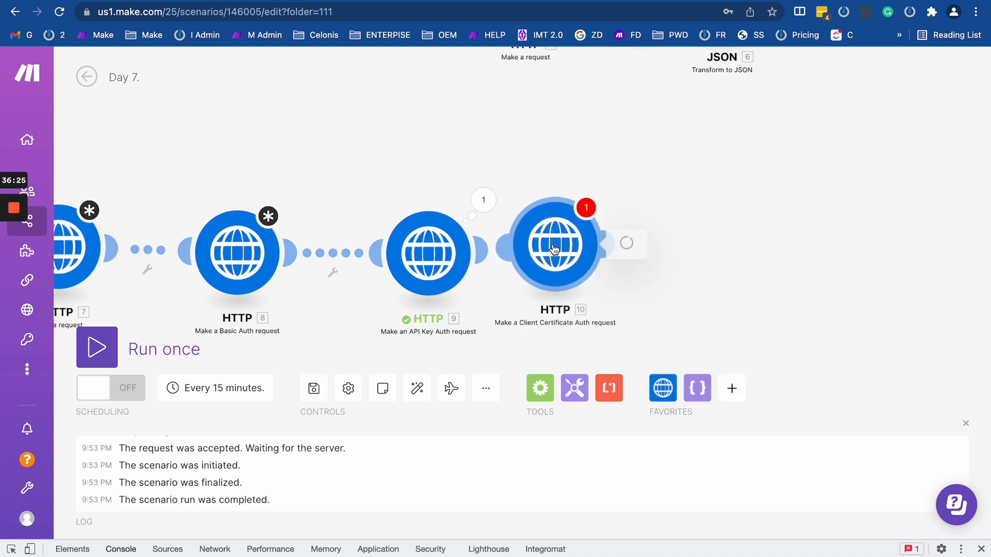
{"action": "left_click", "coordinate": [663, 132]}
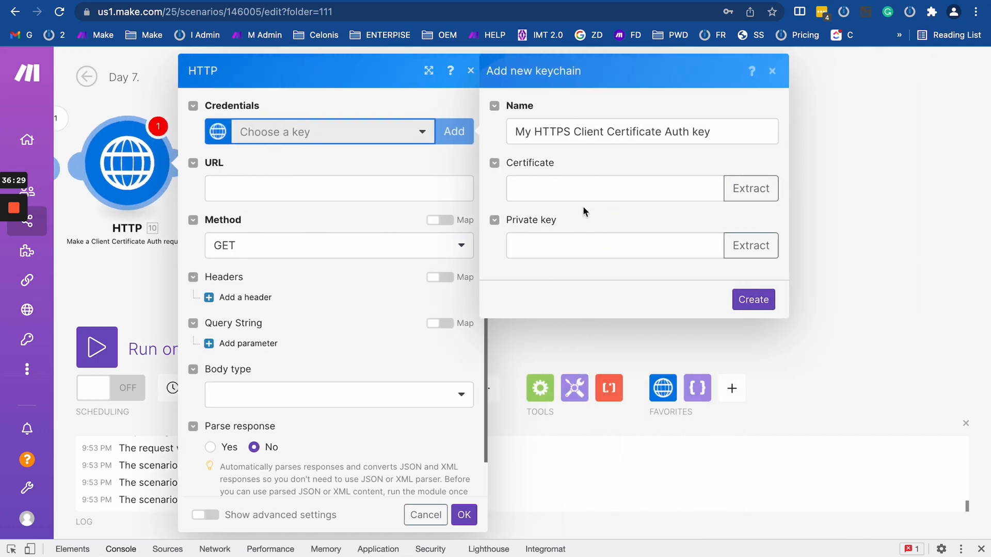
{"action": "left_click_drag", "start_coordinate": [511, 128], "coordinate": [762, 128]}
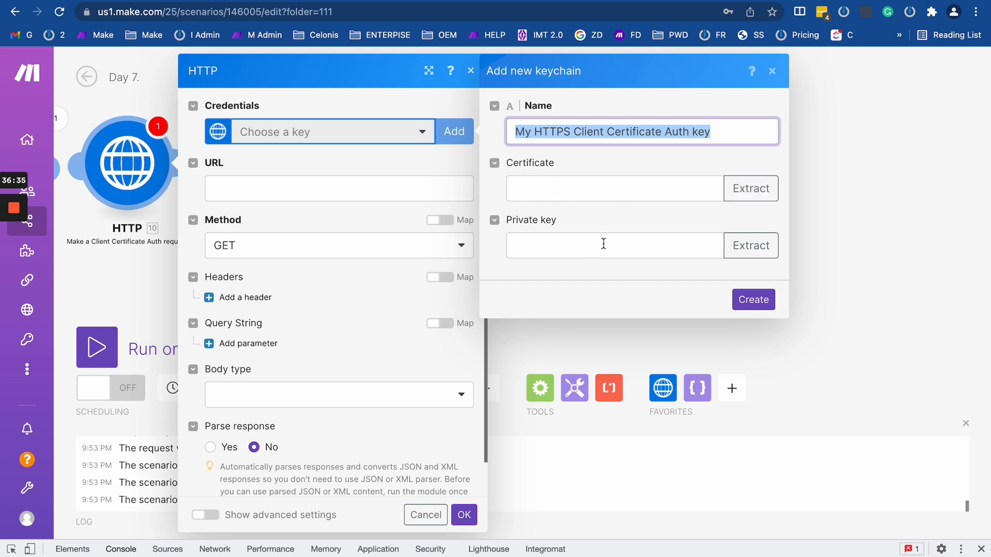
{"action": "left_click", "coordinate": [733, 247]}
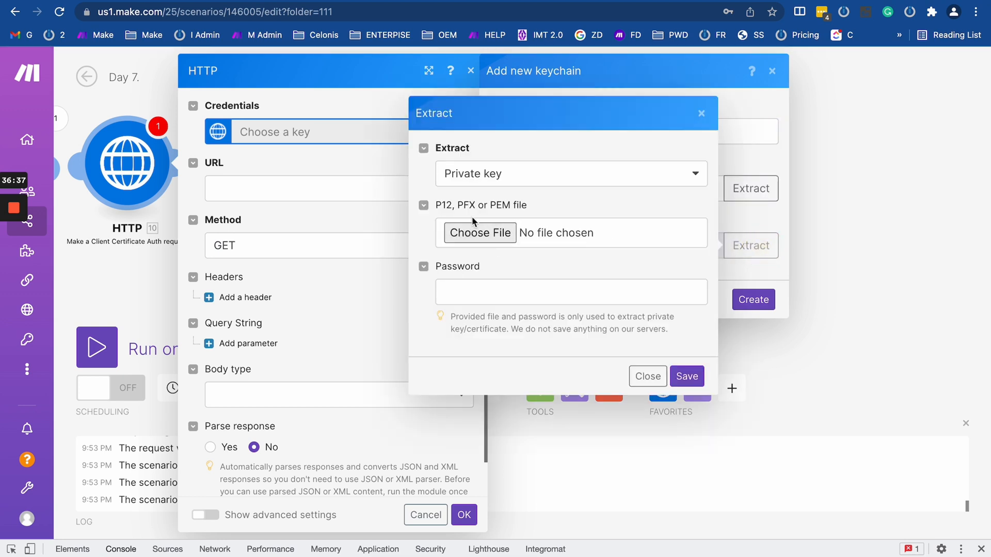
Cancel the new keychain and view the existing keys to choose from.
{"action": "left_click", "coordinate": [700, 114]}
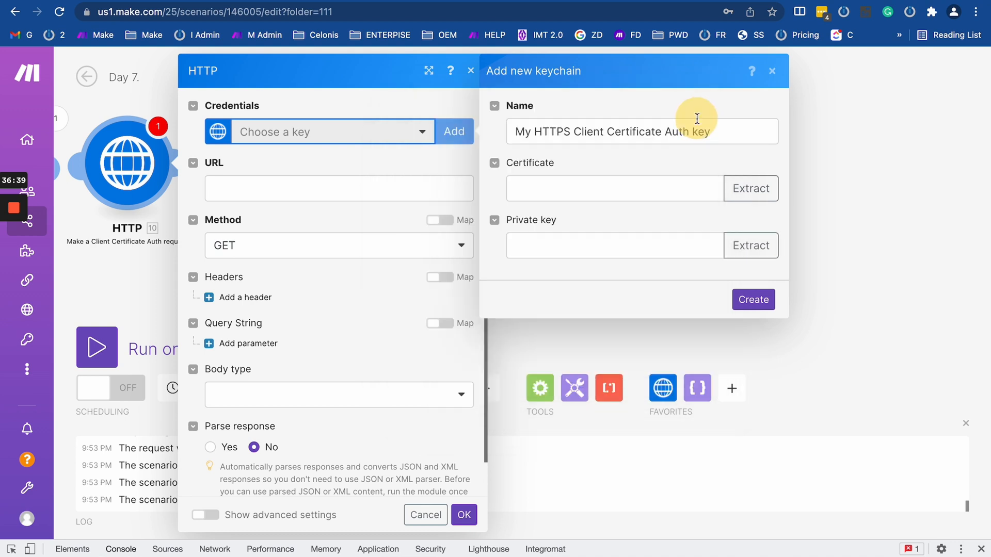
{"action": "left_click", "coordinate": [772, 70]}
{"action": "left_click", "coordinate": [308, 137]}
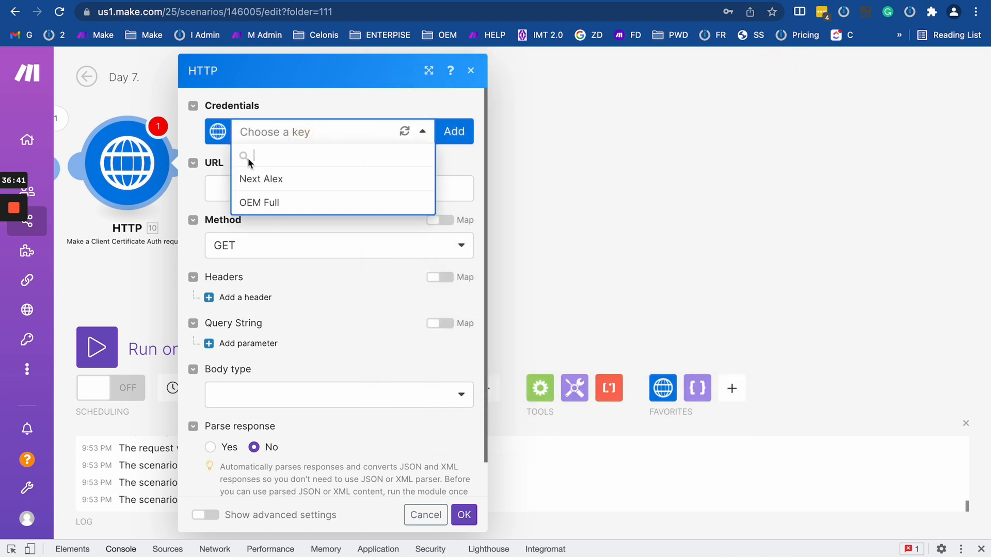
Move the Client Certificate module aside and add an HTTP OAuth 2.0 request module after it.
{"action": "mouse_move", "coordinate": [37, 281]}
{"action": "left_click", "coordinate": [603, 209]}
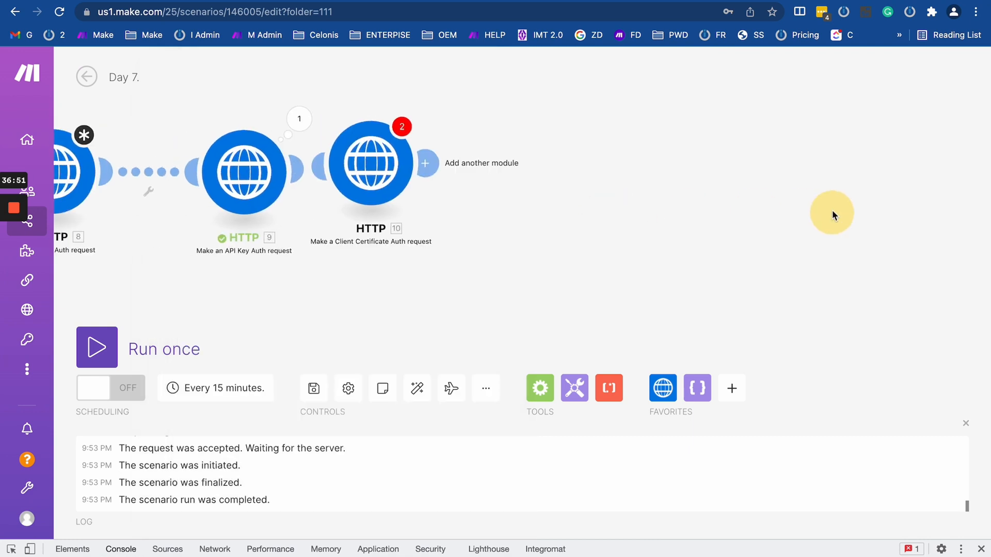
{"action": "left_click_drag", "start_coordinate": [498, 171], "coordinate": [594, 213]}
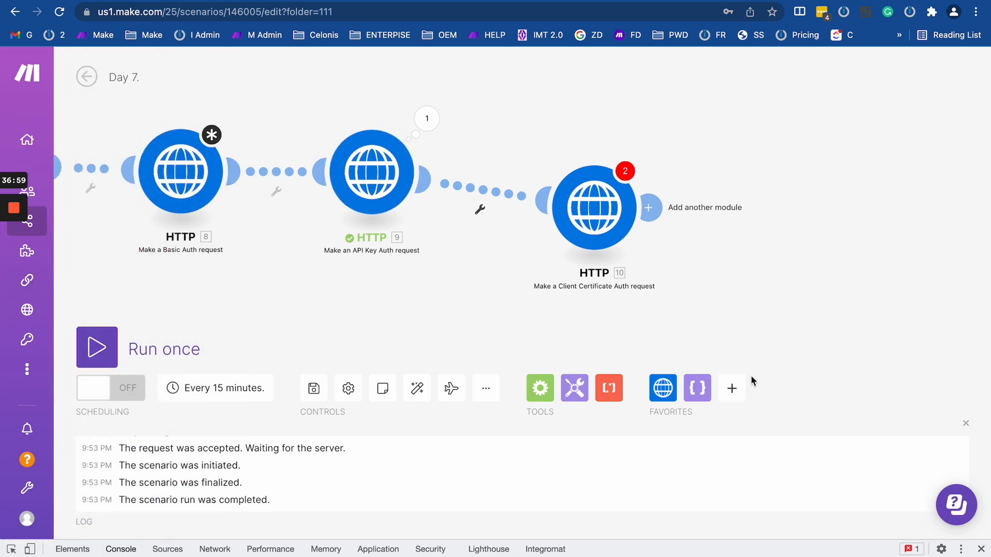
{"action": "left_click", "coordinate": [671, 388]}
{"action": "scroll", "coordinate": [729, 182], "scroll_direction": "down", "scroll_amount": 1}
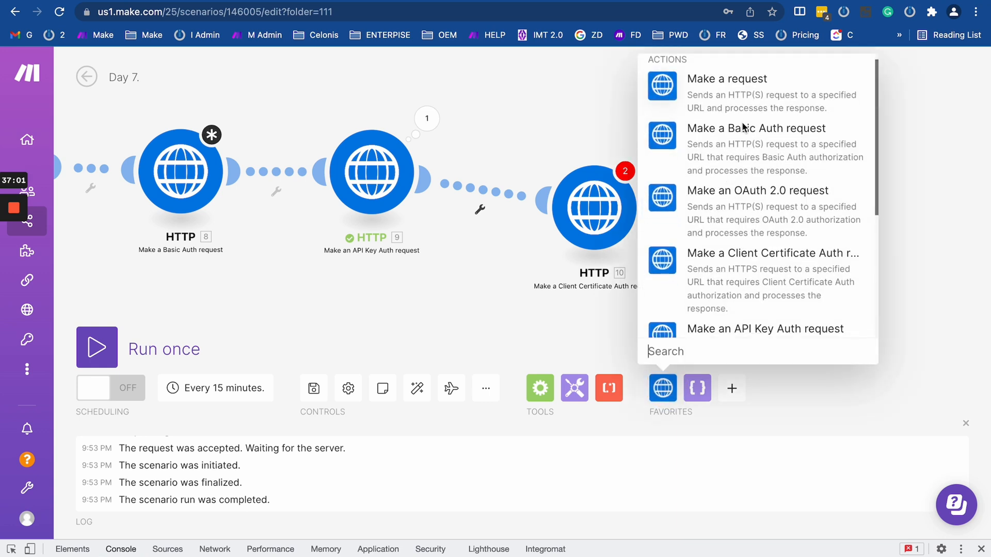
{"action": "scroll", "coordinate": [745, 284], "scroll_direction": "down", "scroll_amount": 3}
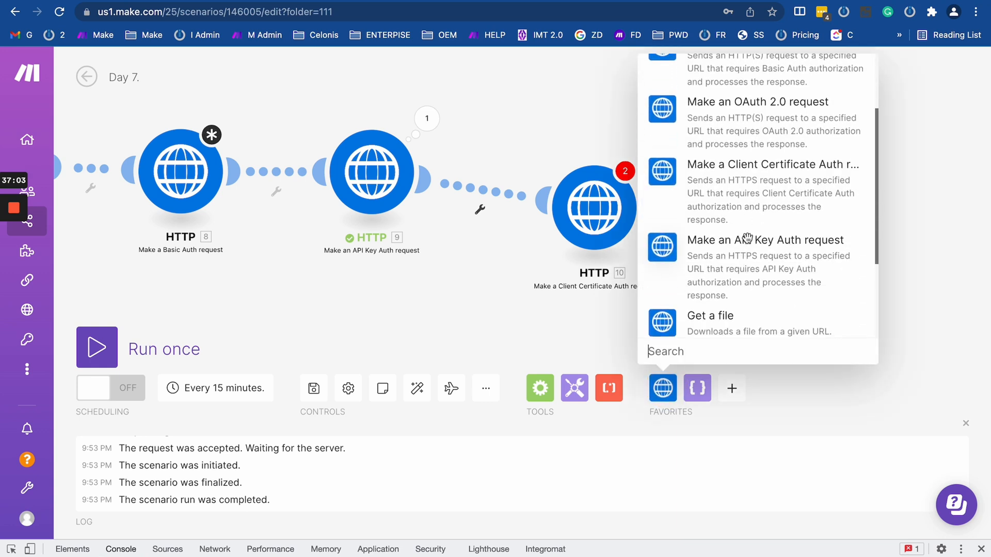
{"action": "scroll", "coordinate": [751, 227], "scroll_direction": "up", "scroll_amount": 2}
{"action": "left_click", "coordinate": [751, 216]}
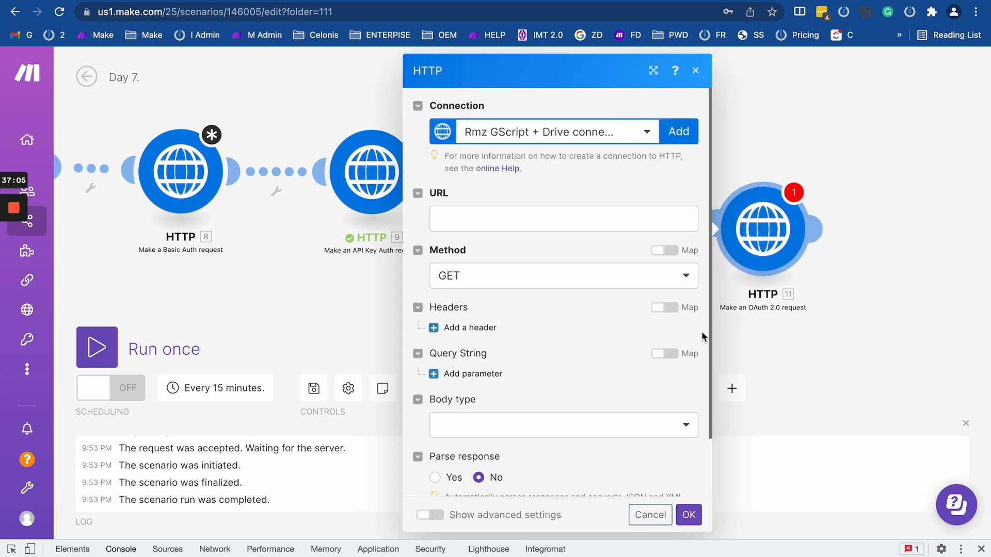
{"action": "left_click_drag", "start_coordinate": [634, 326], "coordinate": [438, 281]}
{"action": "left_click_drag", "start_coordinate": [925, 281], "coordinate": [429, 263]}
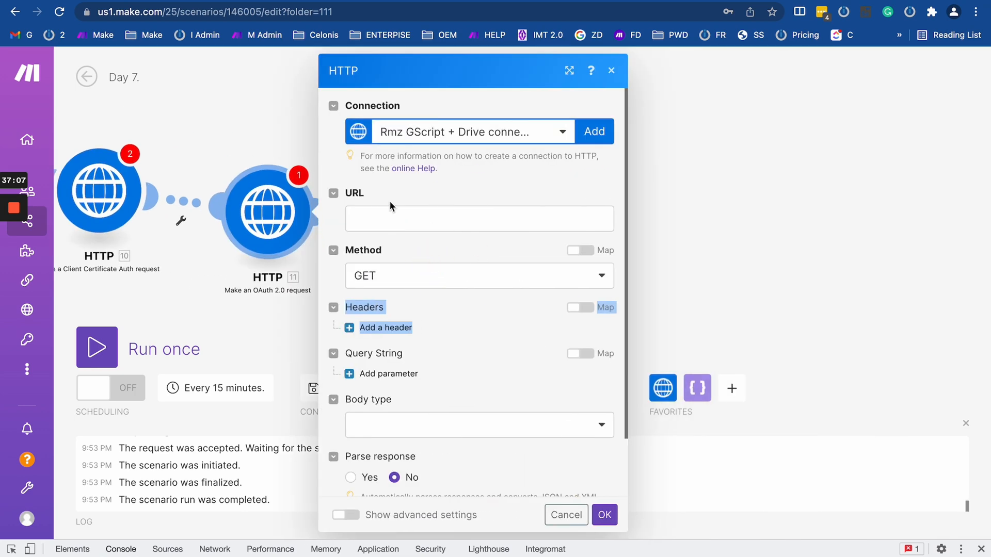
Select a saved connection in HTTP 11 and enable Show advanced settings.
{"action": "mouse_move", "coordinate": [24, 208]}
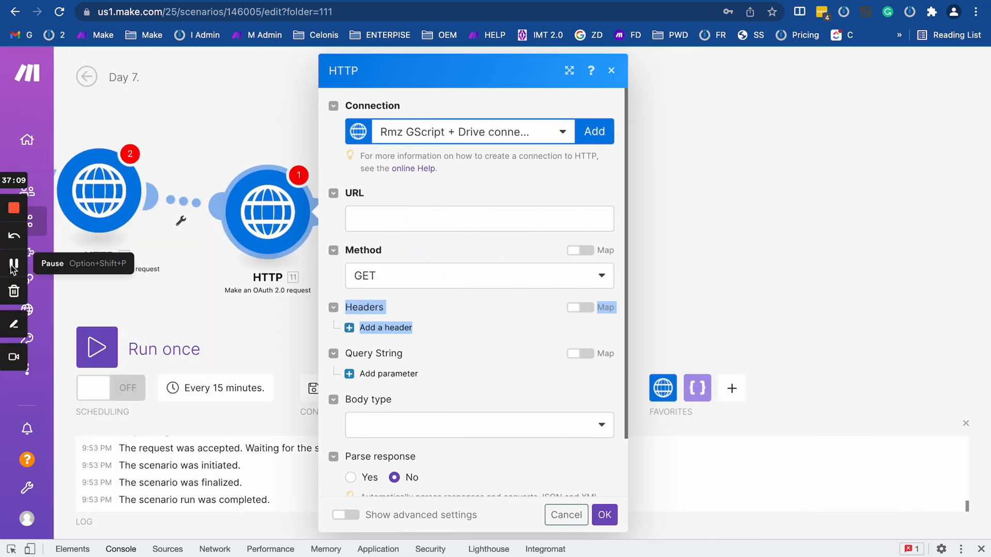
{"action": "left_click", "coordinate": [12, 266]}
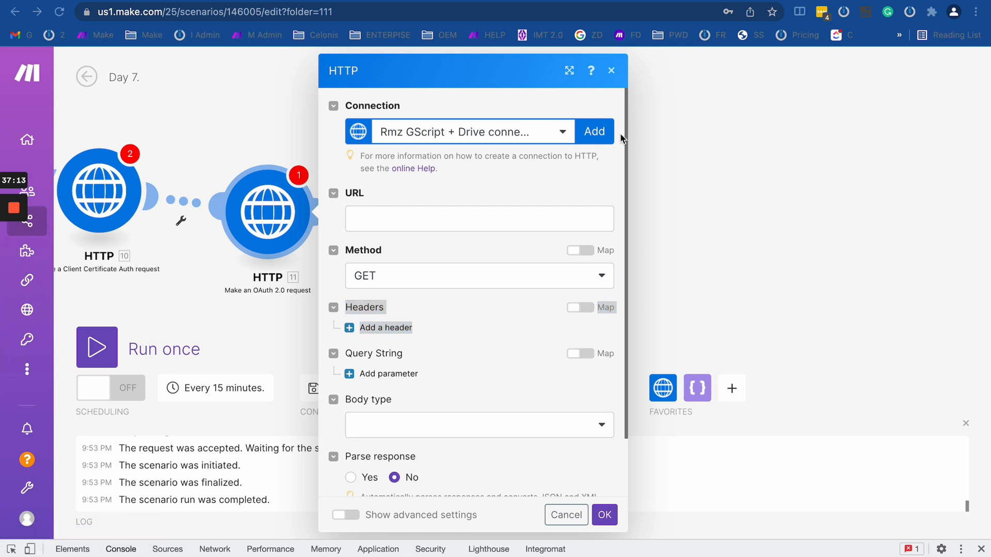
{"action": "left_click", "coordinate": [575, 175]}
{"action": "scroll", "coordinate": [456, 320], "scroll_direction": "down", "scroll_amount": 2}
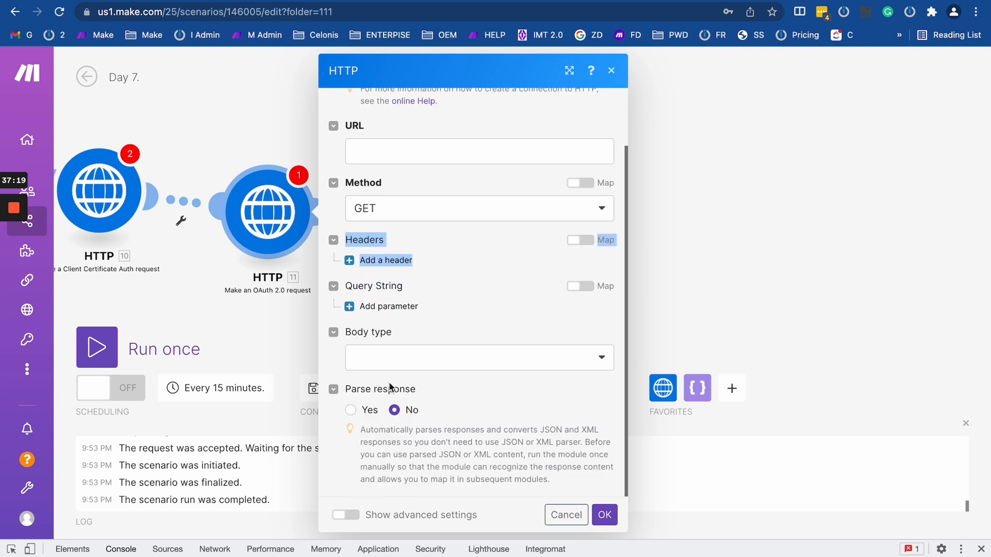
{"action": "left_click", "coordinate": [351, 518]}
{"action": "scroll", "coordinate": [405, 380], "scroll_direction": "down", "scroll_amount": 10}
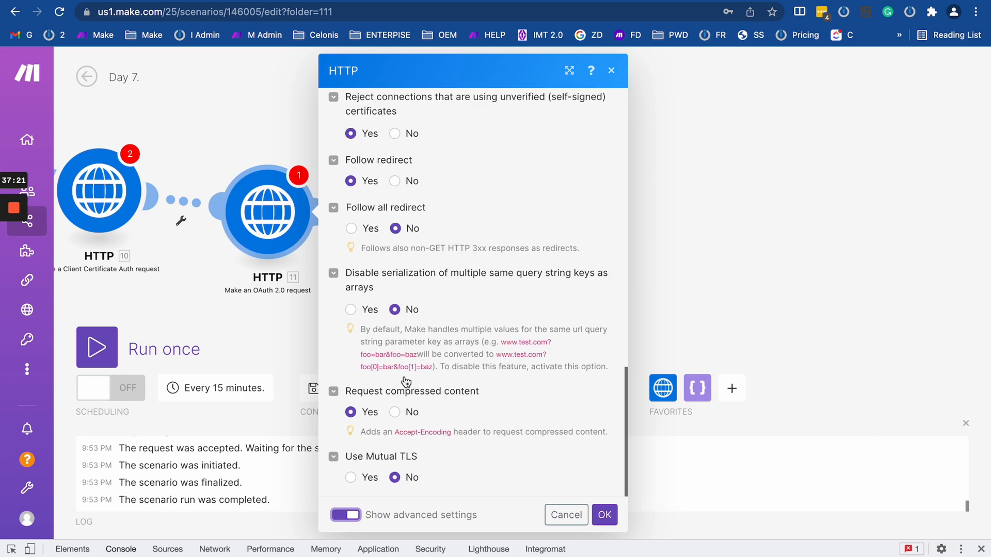
{"action": "scroll", "coordinate": [404, 381], "scroll_direction": "up", "scroll_amount": 15}
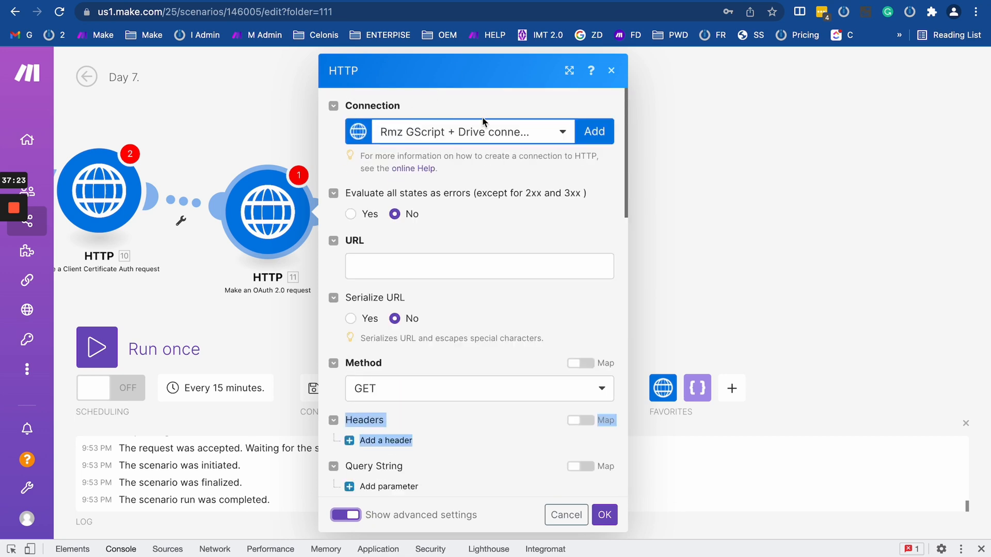
{"action": "left_click", "coordinate": [593, 131]}
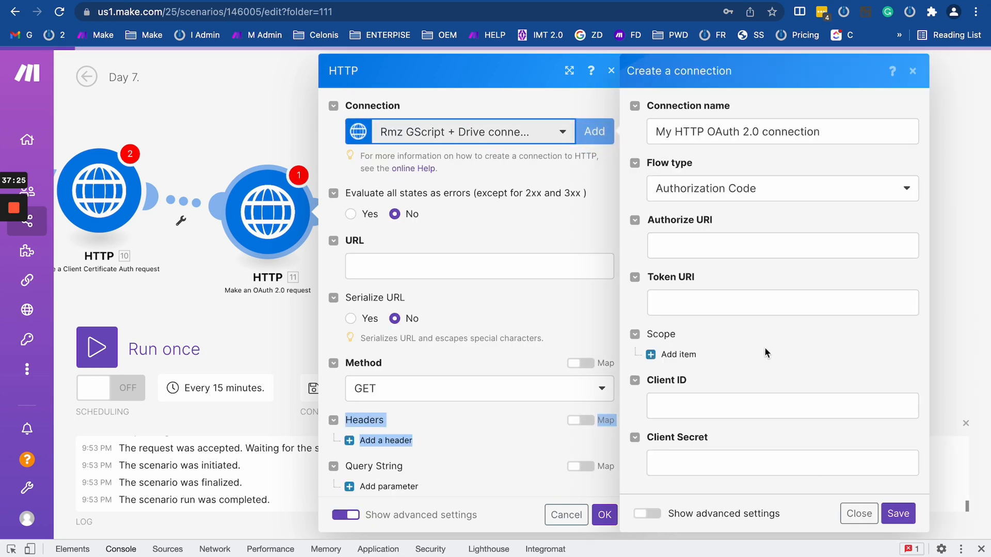
{"action": "scroll", "coordinate": [763, 318], "scroll_direction": "down", "scroll_amount": 1}
{"action": "scroll", "coordinate": [763, 323], "scroll_direction": "down", "scroll_amount": 2}
{"action": "scroll", "coordinate": [763, 322], "scroll_direction": "up", "scroll_amount": 3}
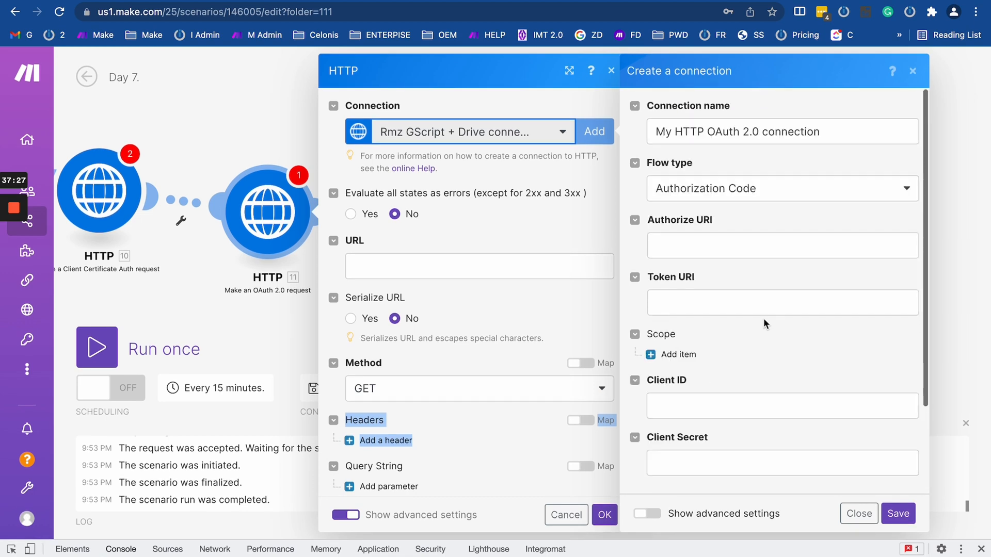
{"action": "scroll", "coordinate": [708, 360], "scroll_direction": "down", "scroll_amount": 2}
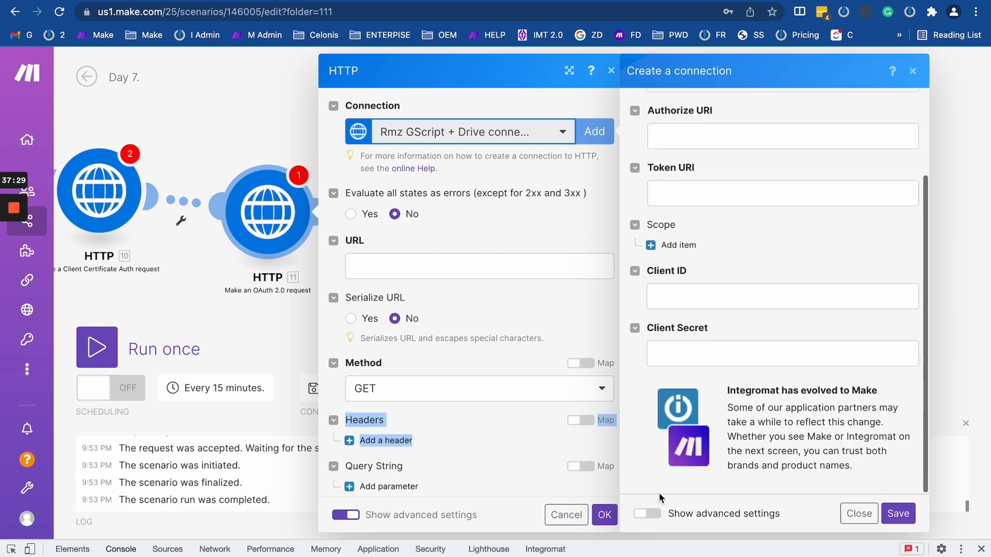
{"action": "left_click", "coordinate": [648, 513]}
{"action": "scroll", "coordinate": [749, 308], "scroll_direction": "down", "scroll_amount": 3}
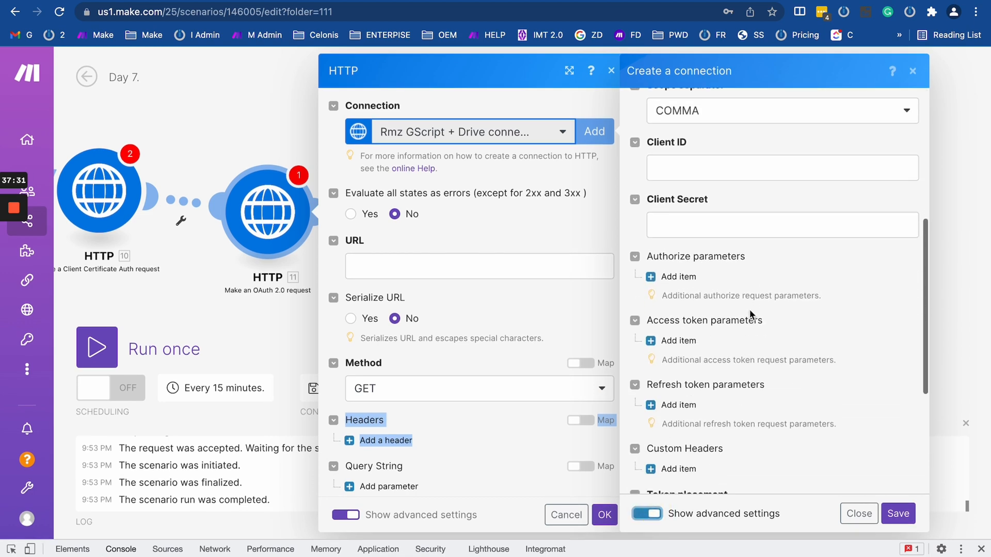
{"action": "scroll", "coordinate": [751, 314], "scroll_direction": "down", "scroll_amount": 4}
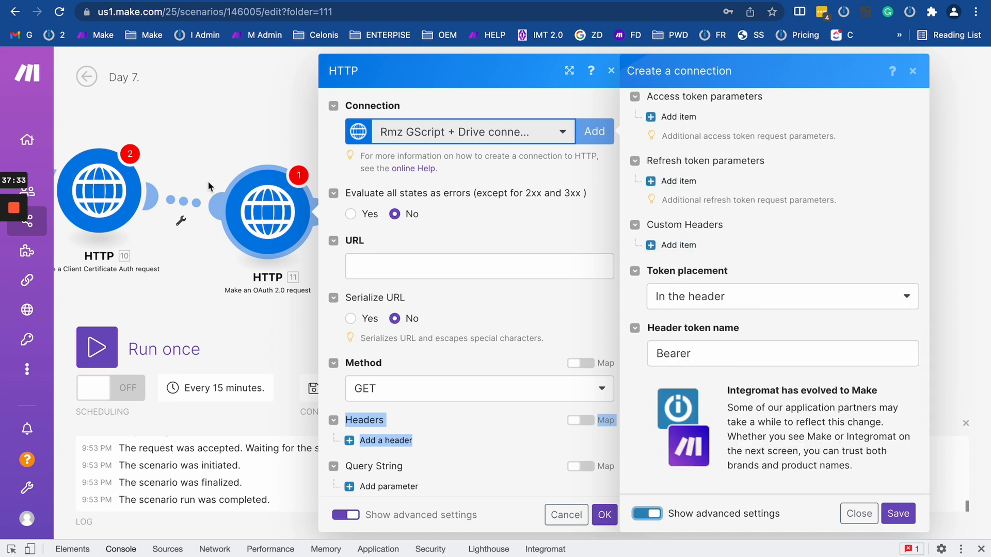
{"action": "scroll", "coordinate": [720, 246], "scroll_direction": "up", "scroll_amount": 10}
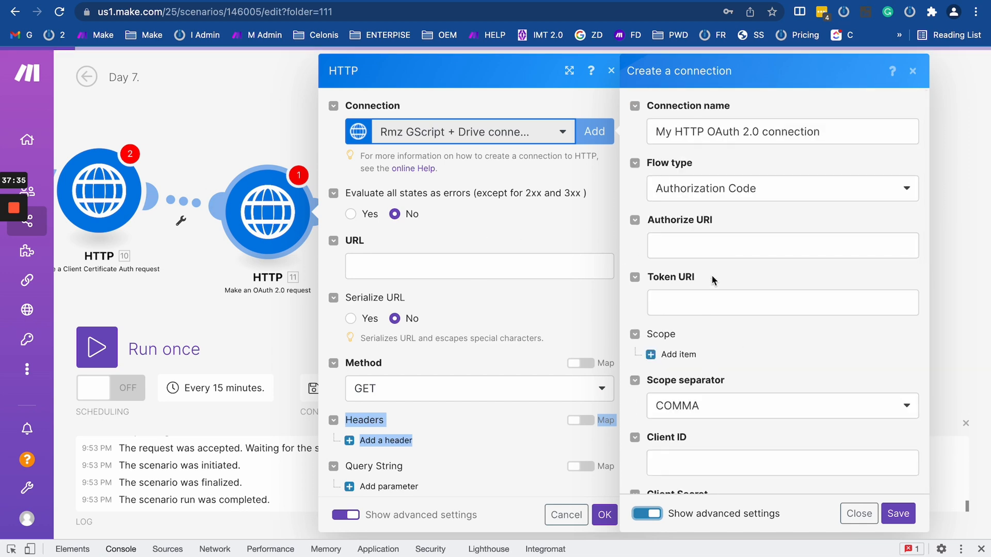
{"action": "left_click", "coordinate": [716, 188]}
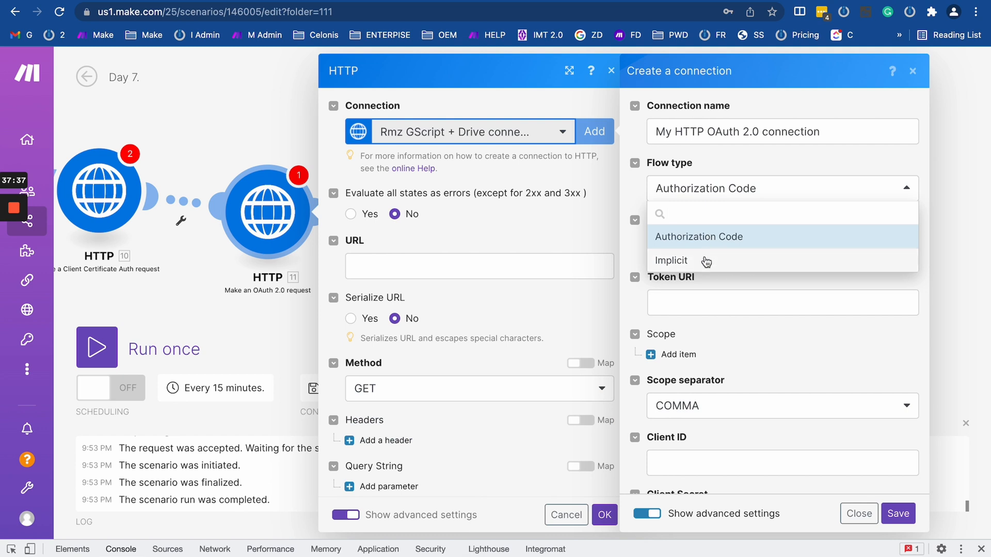
{"action": "left_click", "coordinate": [704, 256]}
{"action": "left_click", "coordinate": [714, 192]}
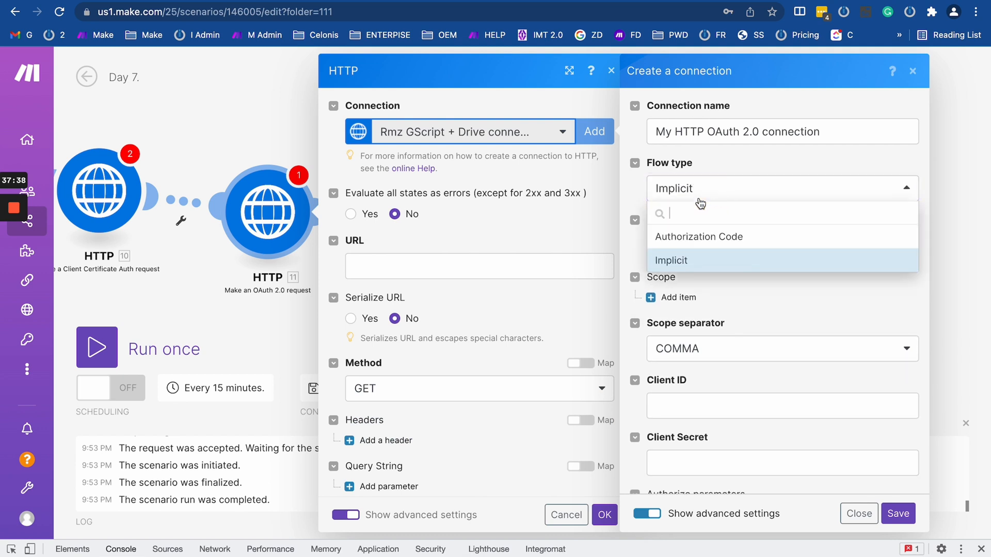
{"action": "left_click", "coordinate": [720, 237]}
{"action": "left_click", "coordinate": [698, 188]}
{"action": "left_click", "coordinate": [704, 259]}
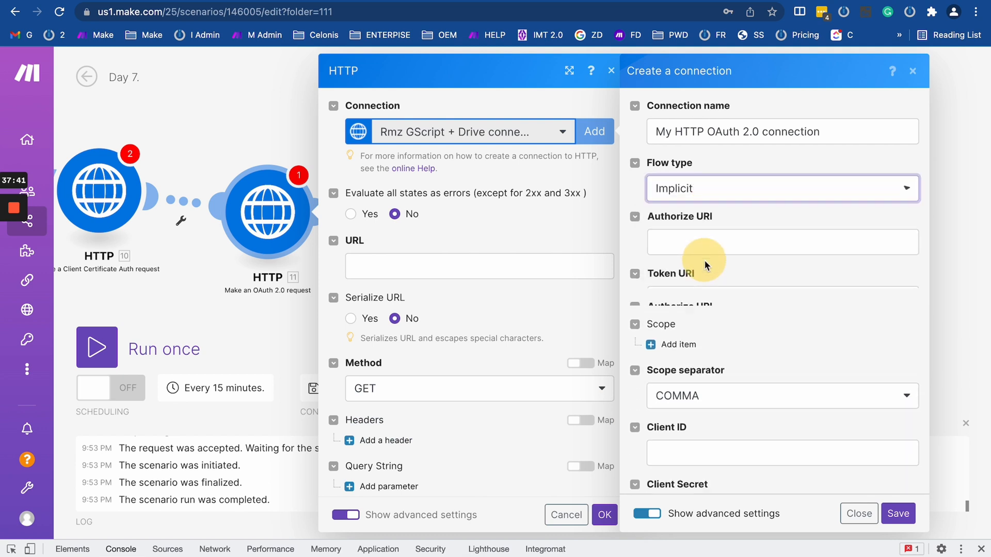
{"action": "left_click", "coordinate": [728, 192]}
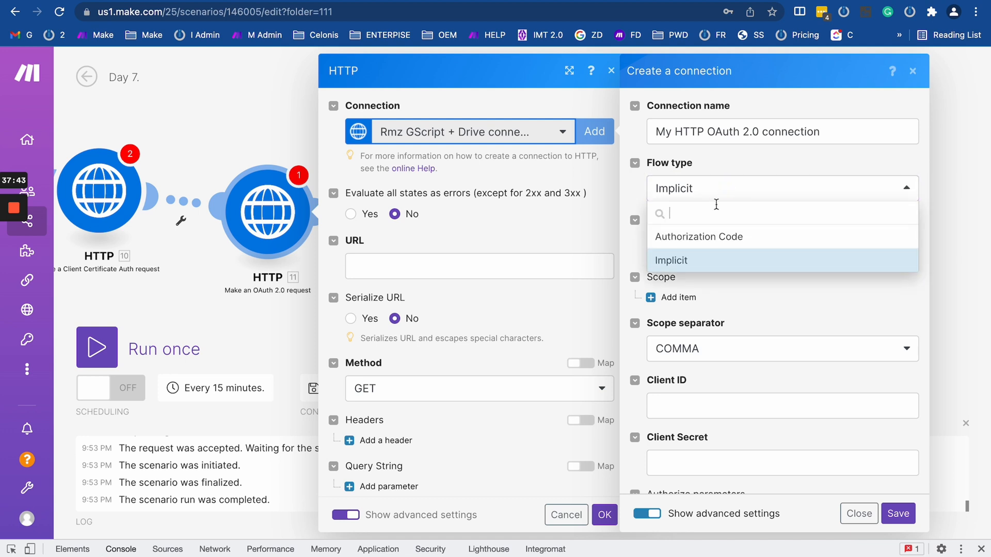
{"action": "left_click", "coordinate": [713, 234]}
{"action": "scroll", "coordinate": [720, 273], "scroll_direction": "down", "scroll_amount": 1}
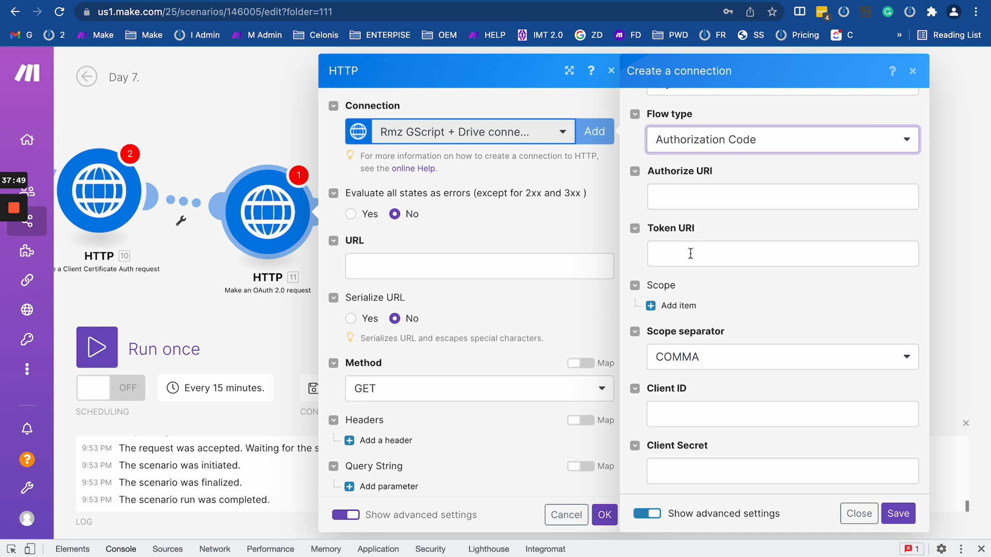
{"action": "scroll", "coordinate": [690, 253], "scroll_direction": "down", "scroll_amount": 3}
Add two empty Scope items and try the SPACE separator before returning to COMMA.
{"action": "left_click", "coordinate": [656, 175]}
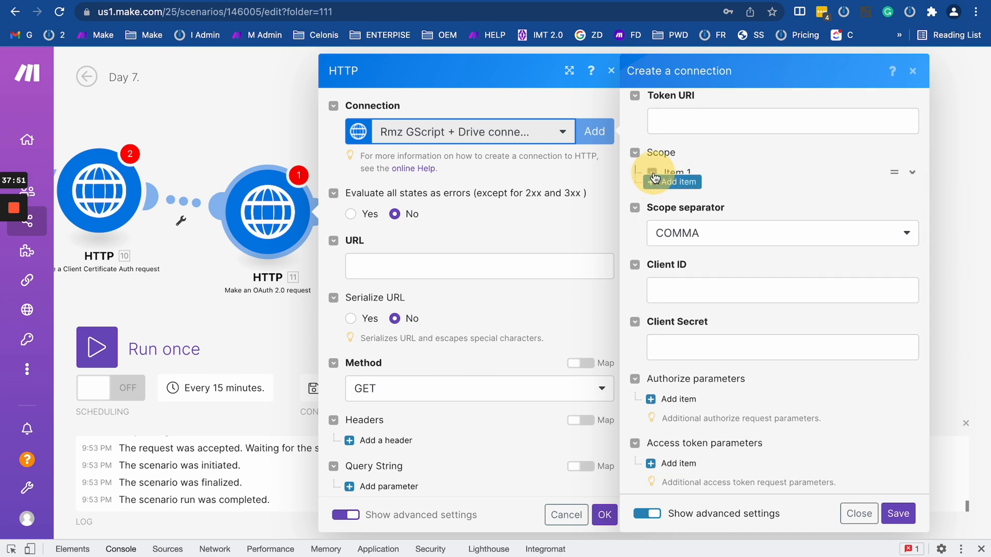
{"action": "left_click", "coordinate": [667, 228]}
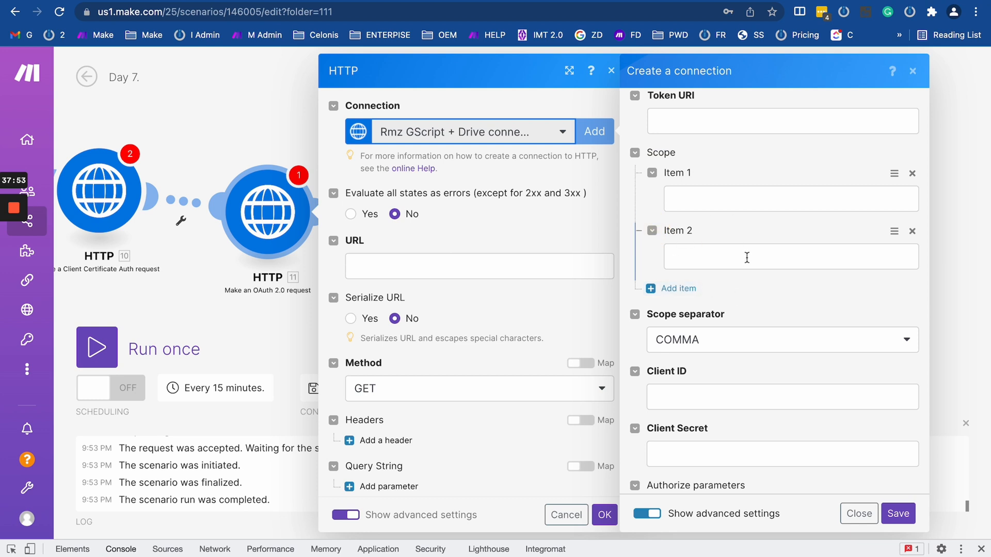
{"action": "scroll", "coordinate": [736, 195], "scroll_direction": "down", "scroll_amount": 3}
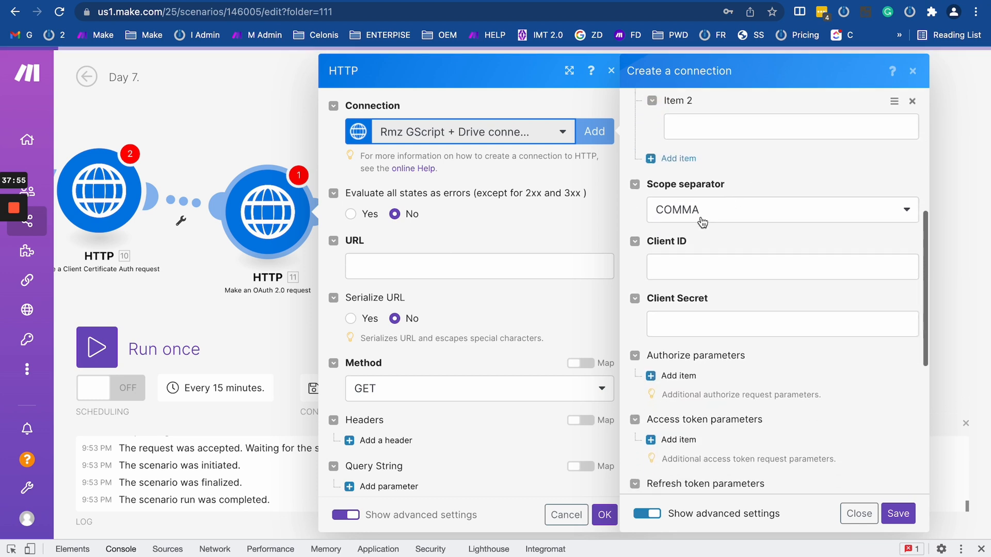
{"action": "left_click", "coordinate": [701, 221]}
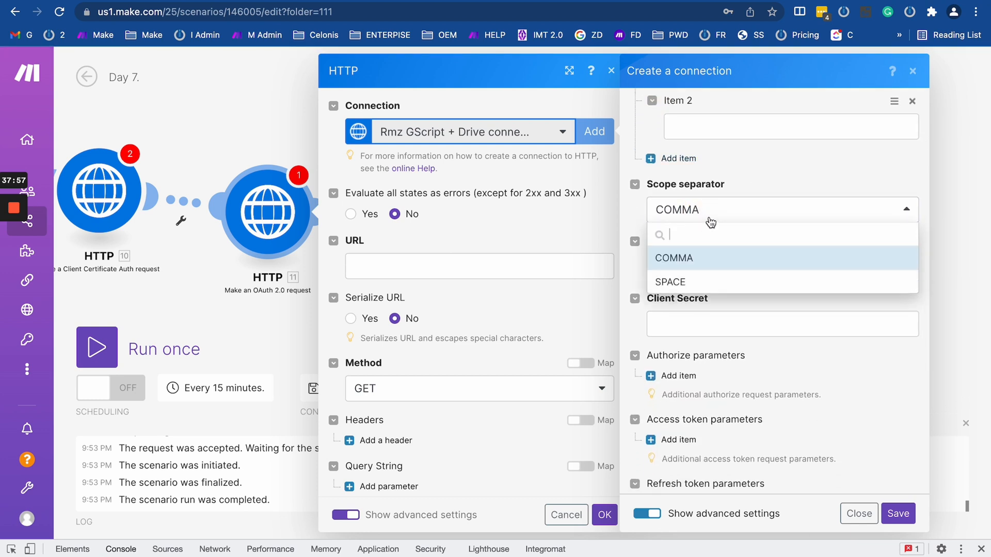
{"action": "left_click", "coordinate": [701, 283]}
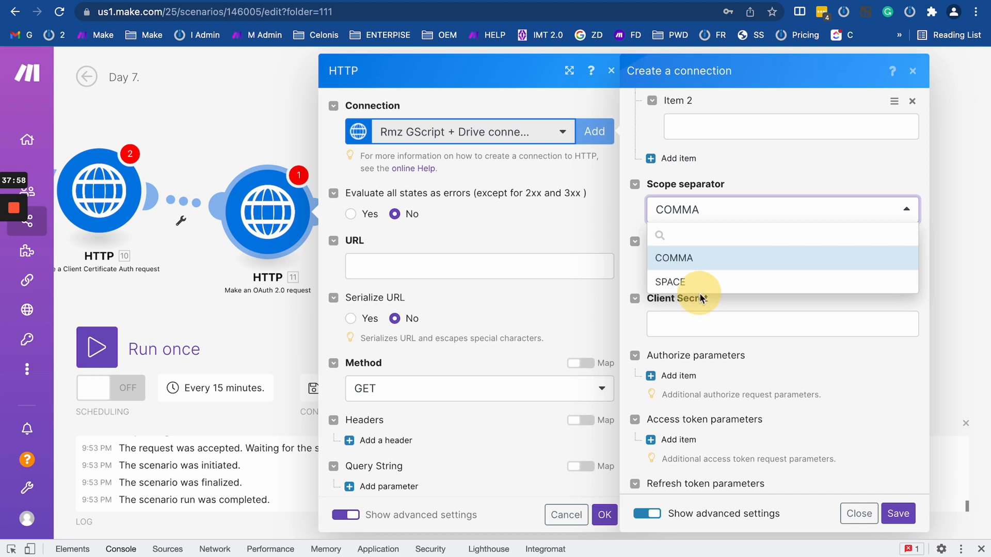
{"action": "left_click", "coordinate": [697, 209]}
{"action": "left_click", "coordinate": [694, 258]}
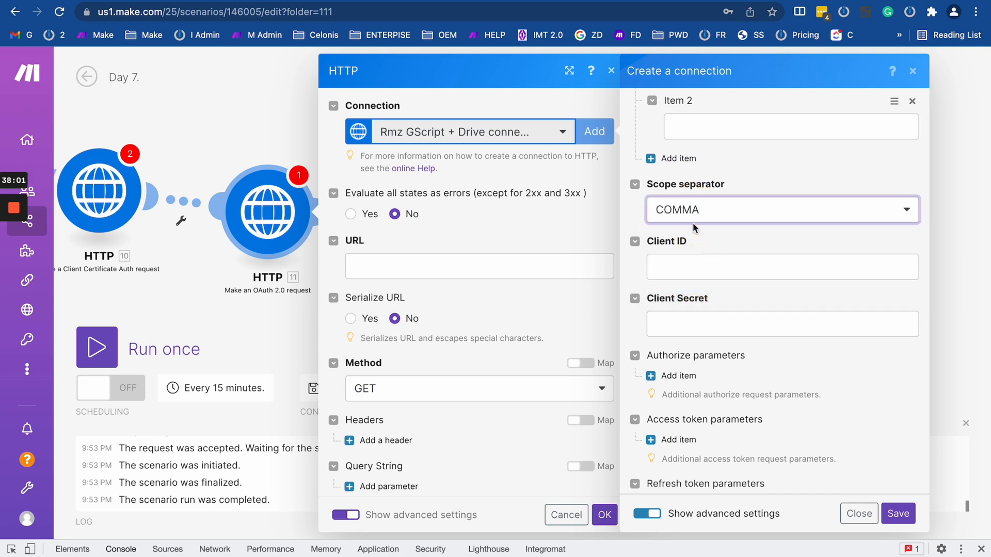
Type 'scope scope2' in Client ID and toggle the scope separator between SPACE and COMMA.
{"action": "left_click", "coordinate": [688, 265]}
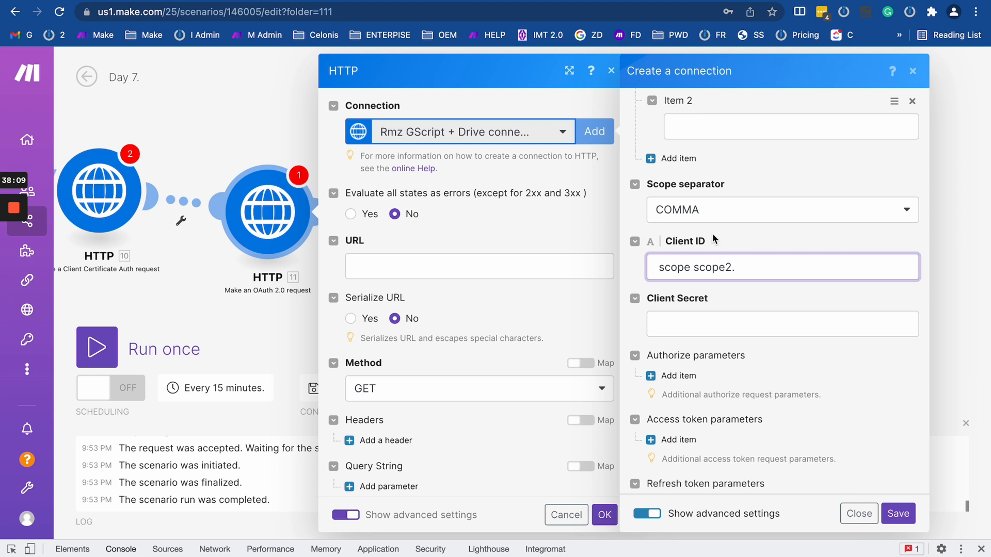
{"action": "type", "text": "scope scope2"}
{"action": "left_click", "coordinate": [702, 214]}
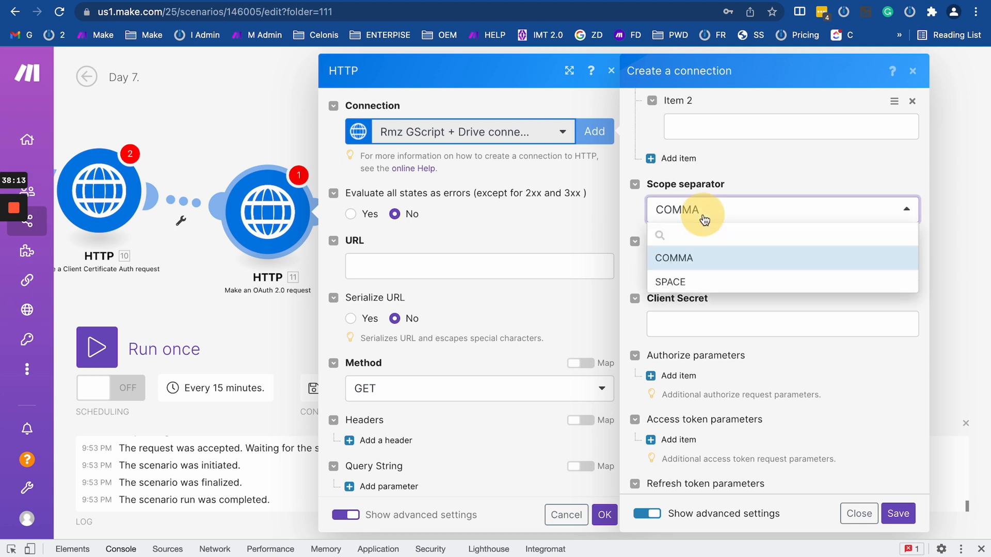
{"action": "left_click", "coordinate": [694, 282]}
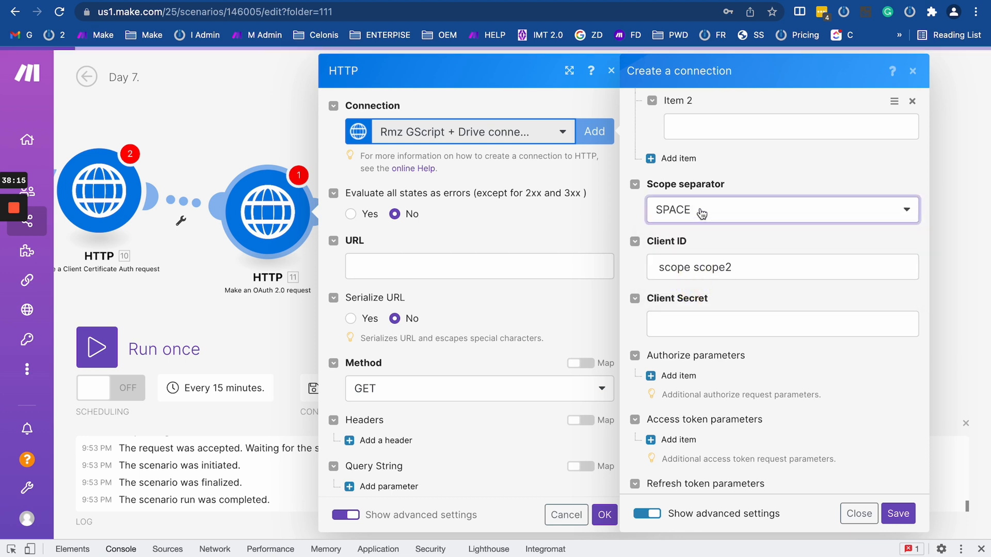
{"action": "left_click", "coordinate": [701, 212]}
{"action": "left_click", "coordinate": [706, 257]}
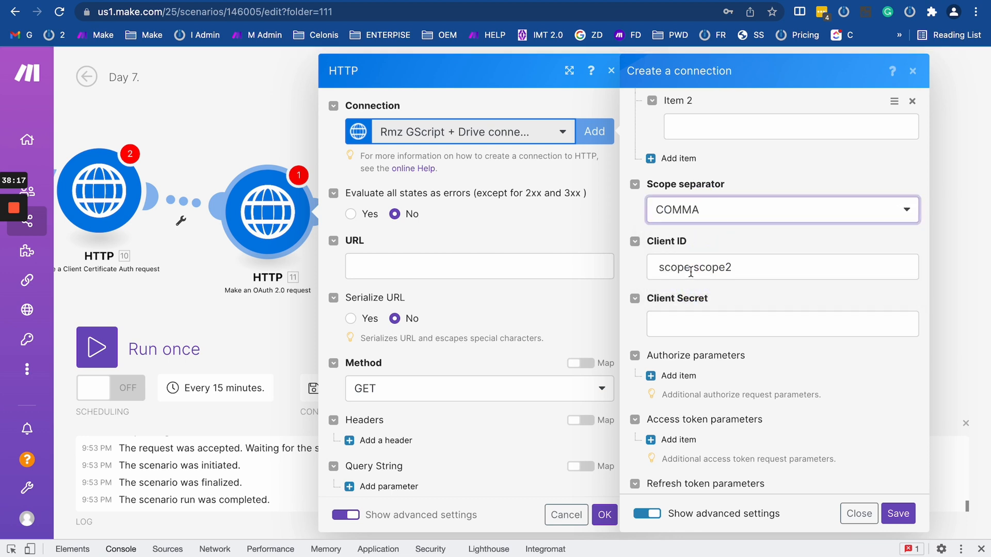
Make the Client ID test value comma-separated, keep COMMA, then clear the field.
{"action": "left_click", "coordinate": [693, 267]}
{"action": "key", "text": "BackSpace"}
{"action": "type", "text": ","}
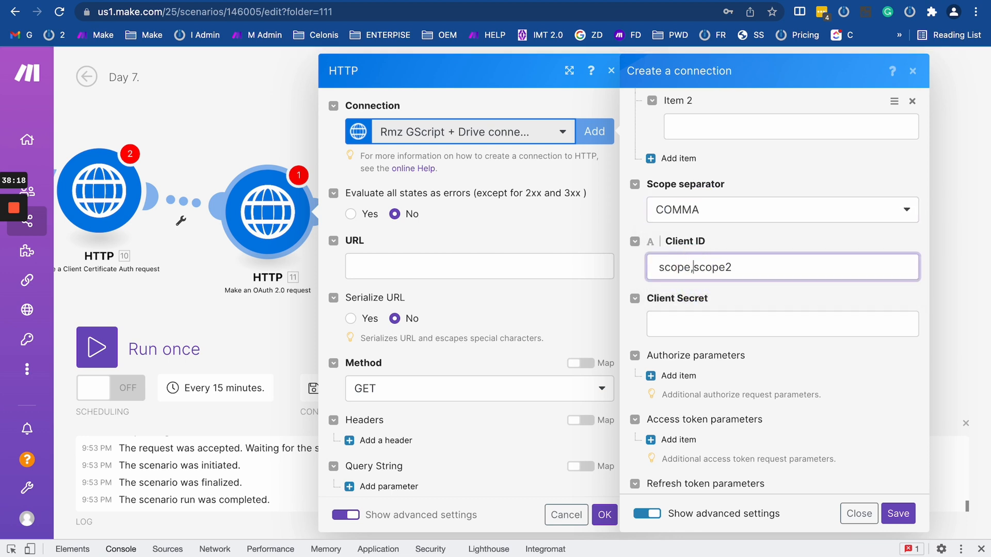
{"action": "left_click", "coordinate": [702, 209]}
{"action": "left_click", "coordinate": [703, 209]}
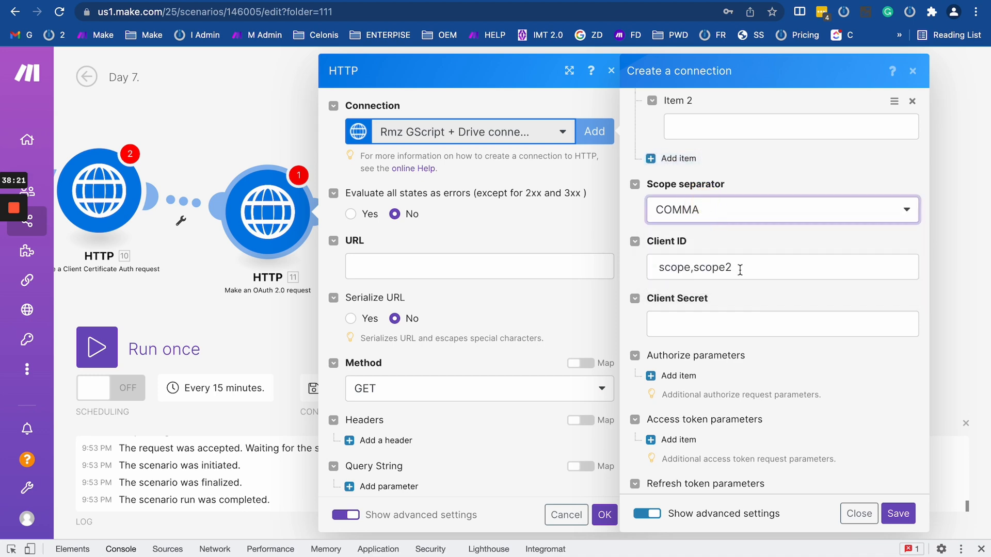
{"action": "left_click_drag", "start_coordinate": [739, 269], "coordinate": [593, 262]}
{"action": "key", "text": "BackSpace"}
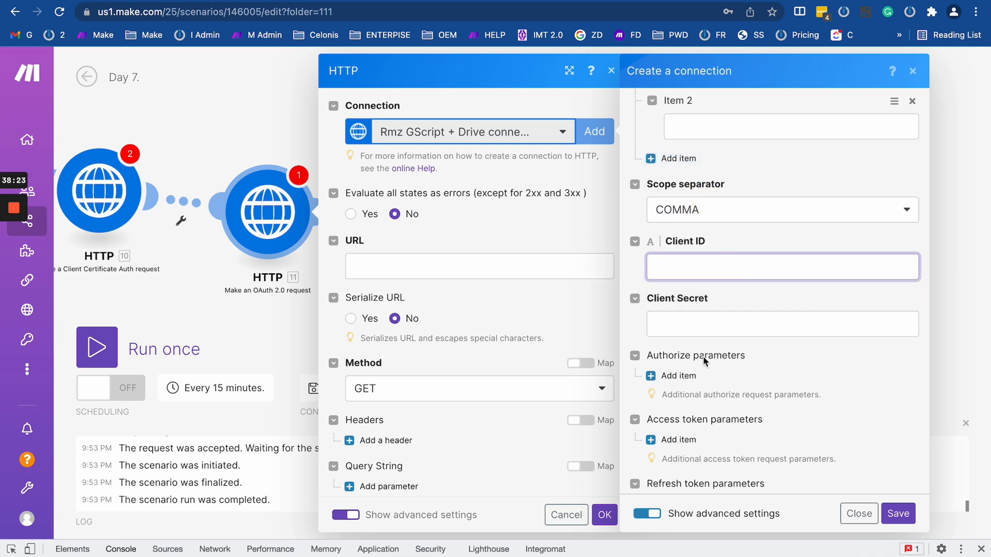
Add an authorize parameter with key consent and value true.
{"action": "scroll", "coordinate": [695, 320], "scroll_direction": "down", "scroll_amount": 8}
{"action": "scroll", "coordinate": [682, 258], "scroll_direction": "up", "scroll_amount": 4}
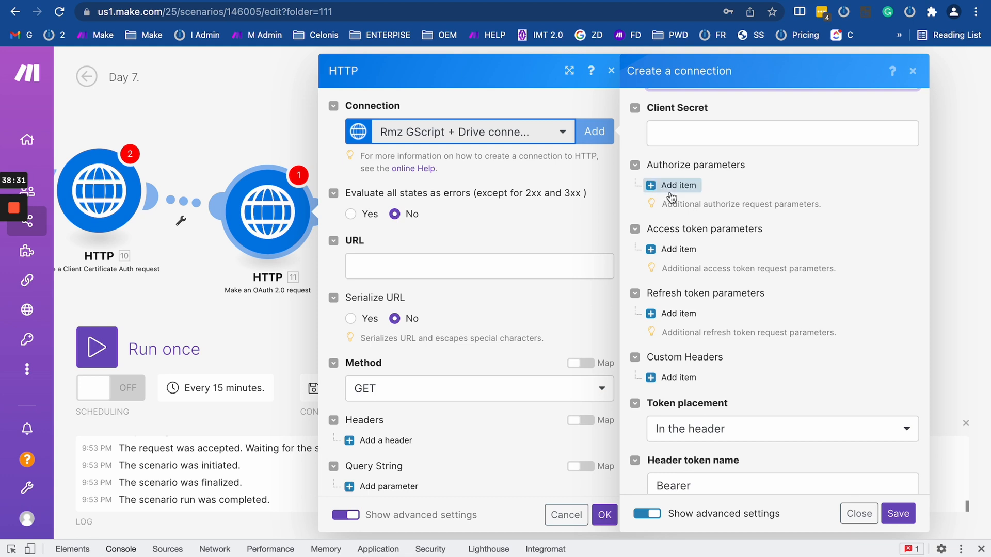
{"action": "left_click", "coordinate": [671, 208]}
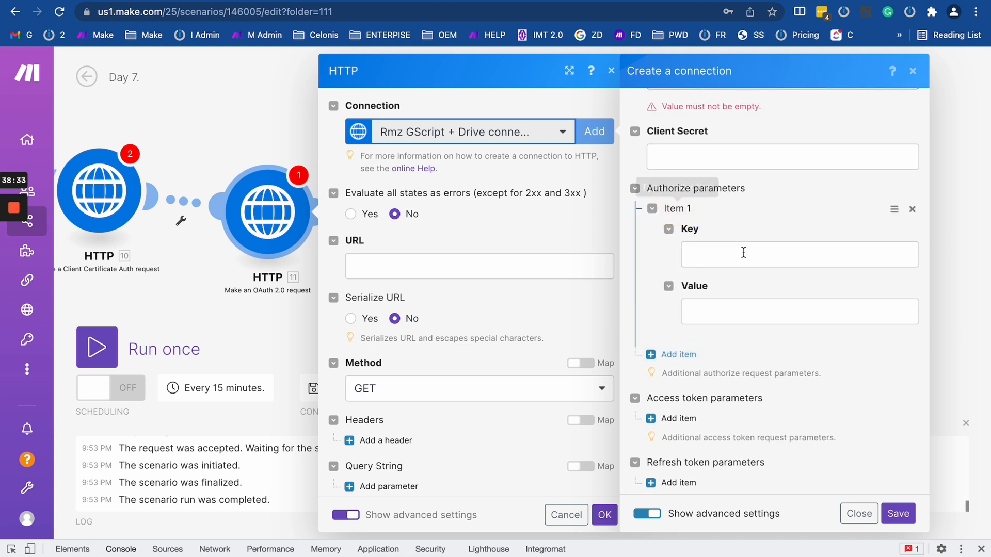
{"action": "left_click", "coordinate": [710, 249]}
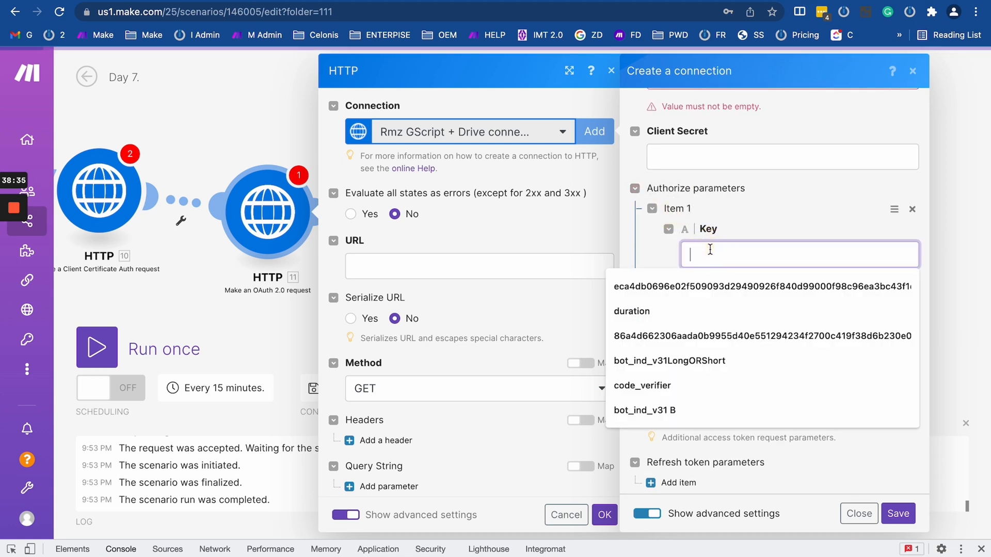
{"action": "type", "text": "consent"}
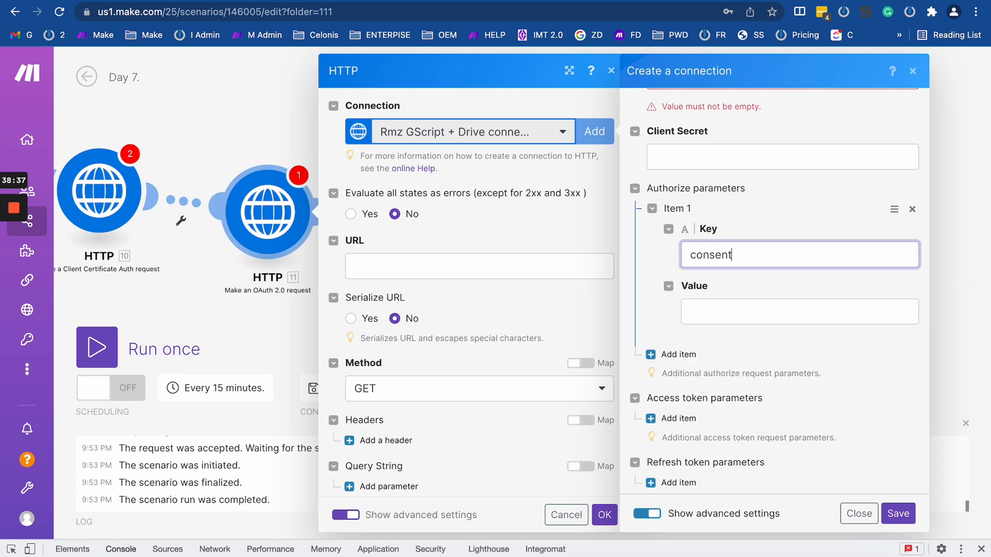
{"action": "left_click", "coordinate": [729, 304]}
{"action": "type", "text": "true"}
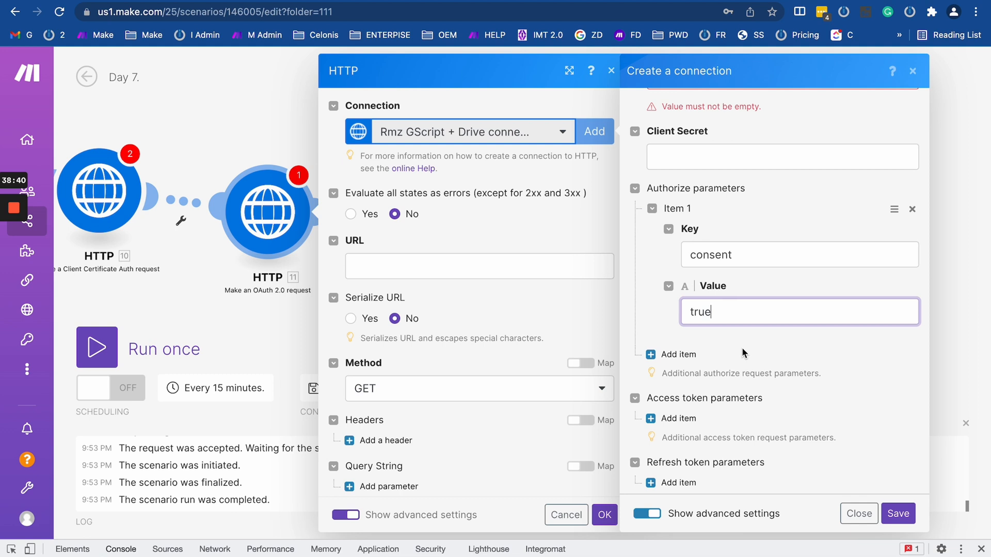
Add an empty access token parameter item.
{"action": "scroll", "coordinate": [741, 347], "scroll_direction": "down", "scroll_amount": 3}
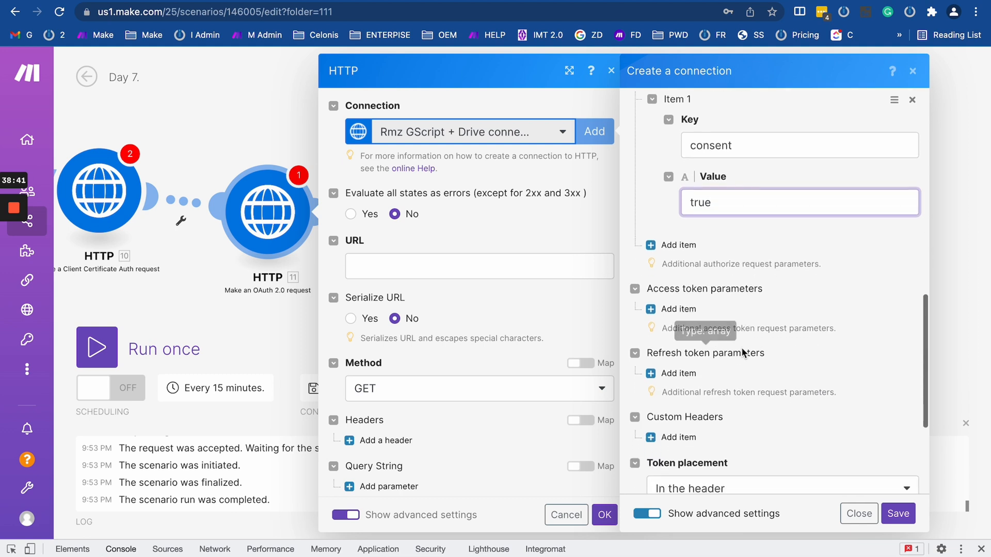
{"action": "left_click", "coordinate": [673, 308]}
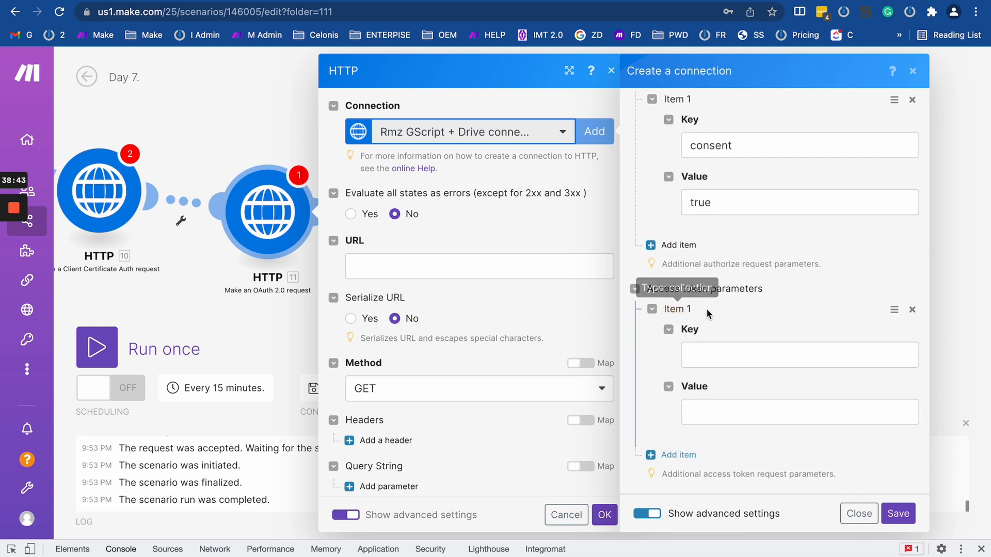
{"action": "scroll", "coordinate": [698, 327], "scroll_direction": "down", "scroll_amount": 3}
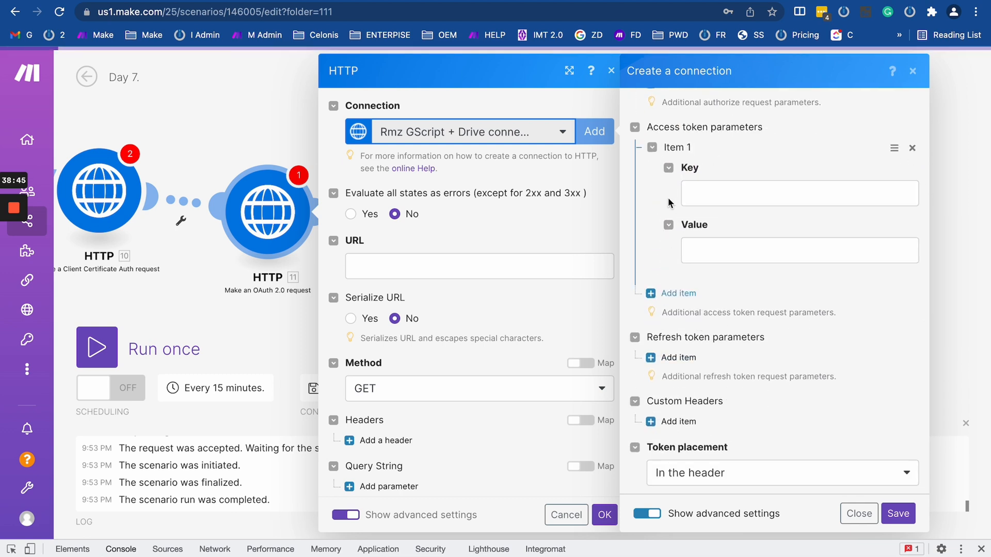
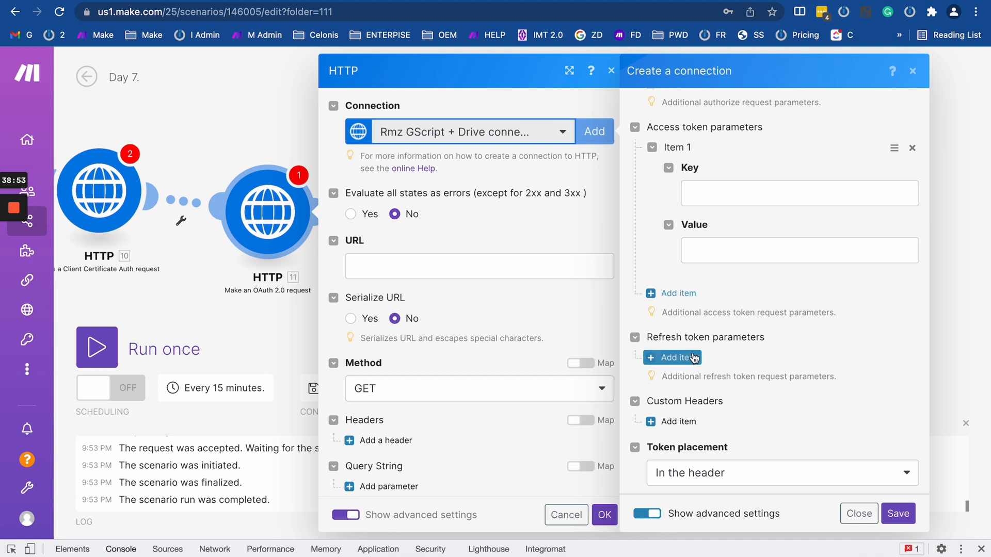
Add a Custom Headers item to the OAuth 2.0 connection with key Authorize and value Basic.
{"action": "scroll", "coordinate": [684, 367], "scroll_direction": "down", "scroll_amount": 1}
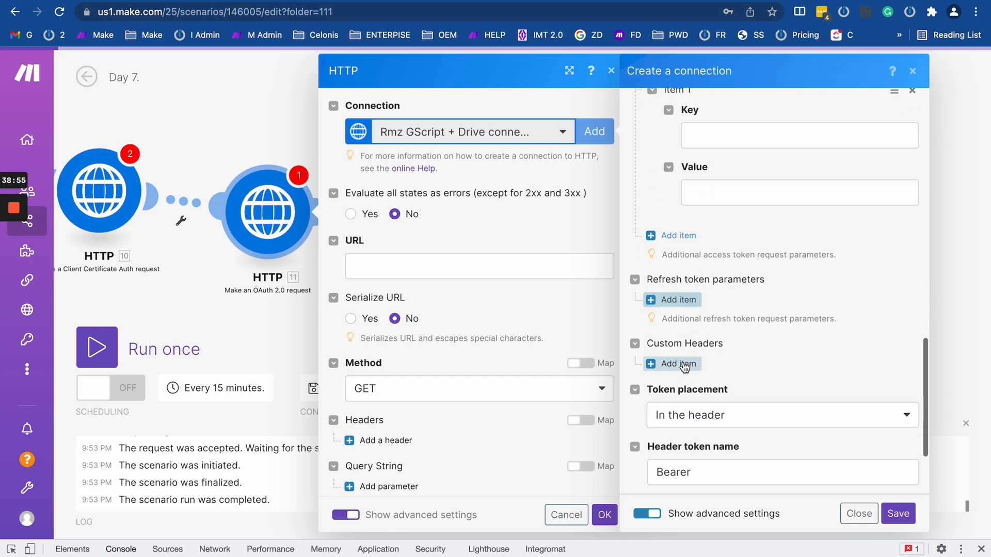
{"action": "left_click", "coordinate": [679, 357]}
{"action": "scroll", "coordinate": [776, 353], "scroll_direction": "down", "scroll_amount": 1}
{"action": "scroll", "coordinate": [776, 353], "scroll_direction": "down", "scroll_amount": 1}
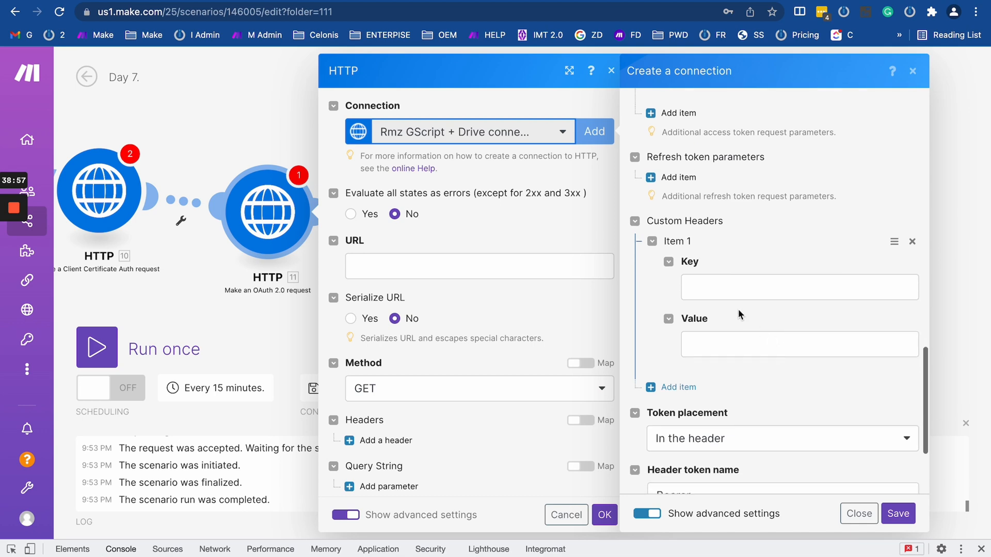
{"action": "scroll", "coordinate": [728, 248], "scroll_direction": "up", "scroll_amount": 3}
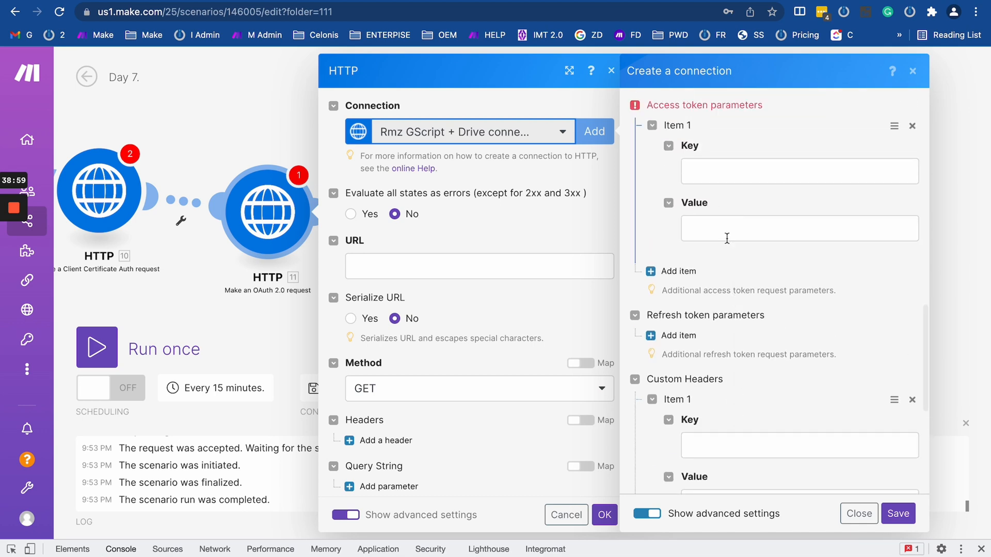
{"action": "scroll", "coordinate": [728, 279], "scroll_direction": "down", "scroll_amount": 6}
{"action": "scroll", "coordinate": [714, 199], "scroll_direction": "up", "scroll_amount": 2}
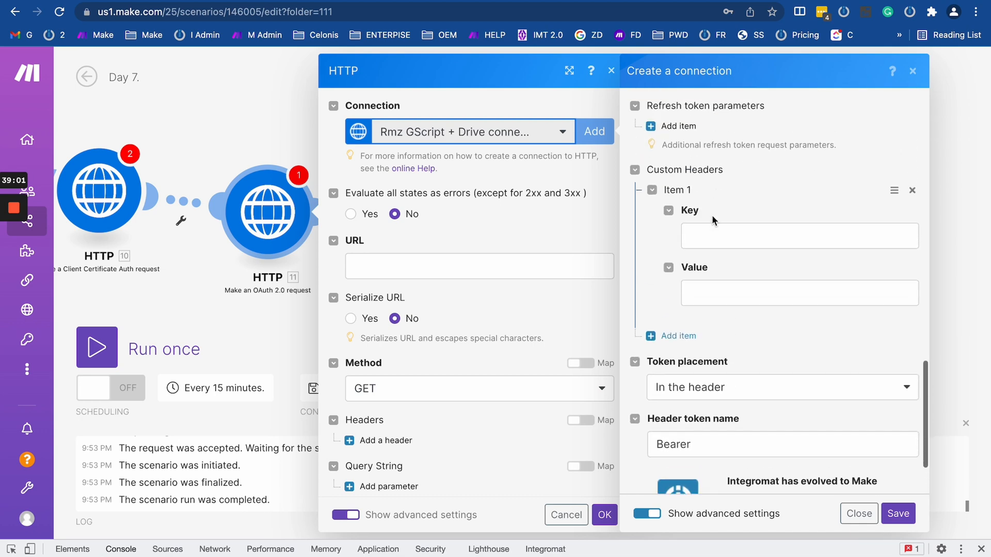
{"action": "left_click", "coordinate": [711, 238]}
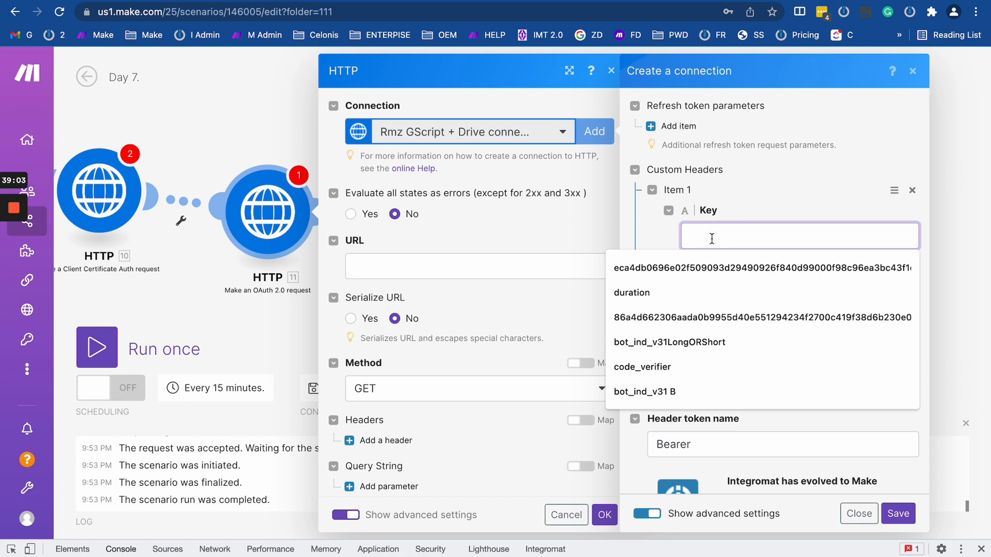
{"action": "type", "text": "Autho"}
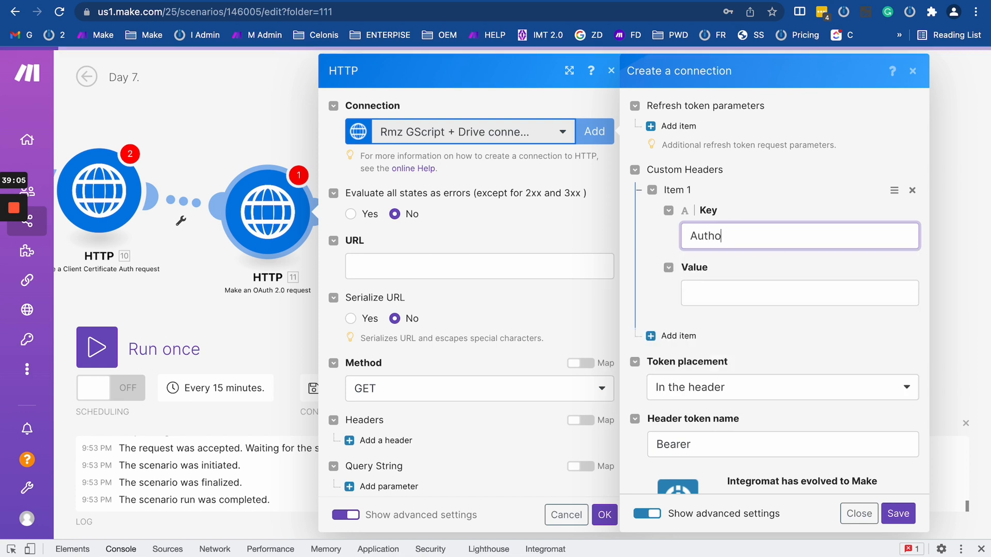
{"action": "type", "text": "rize"}
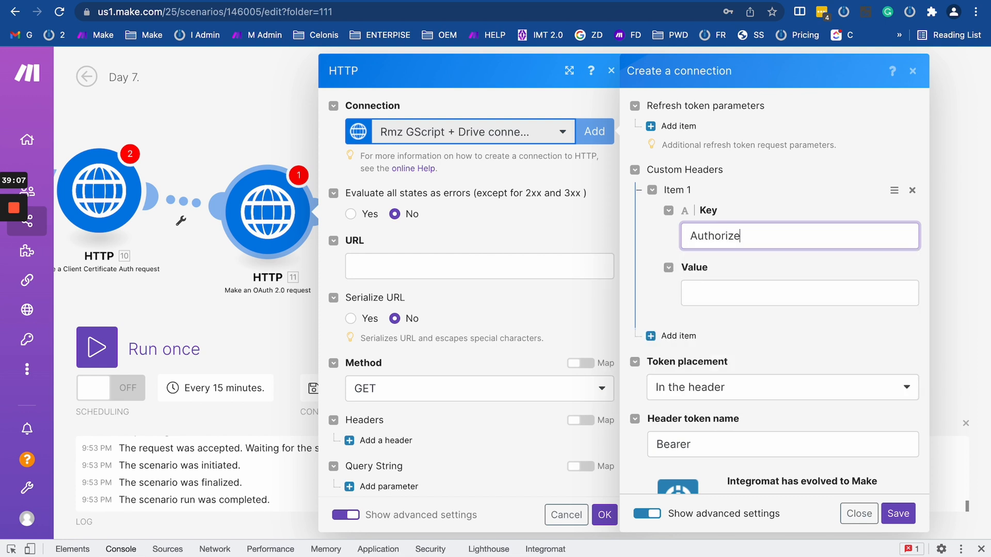
{"action": "left_click", "coordinate": [712, 285]}
{"action": "type", "text": "Basic"}
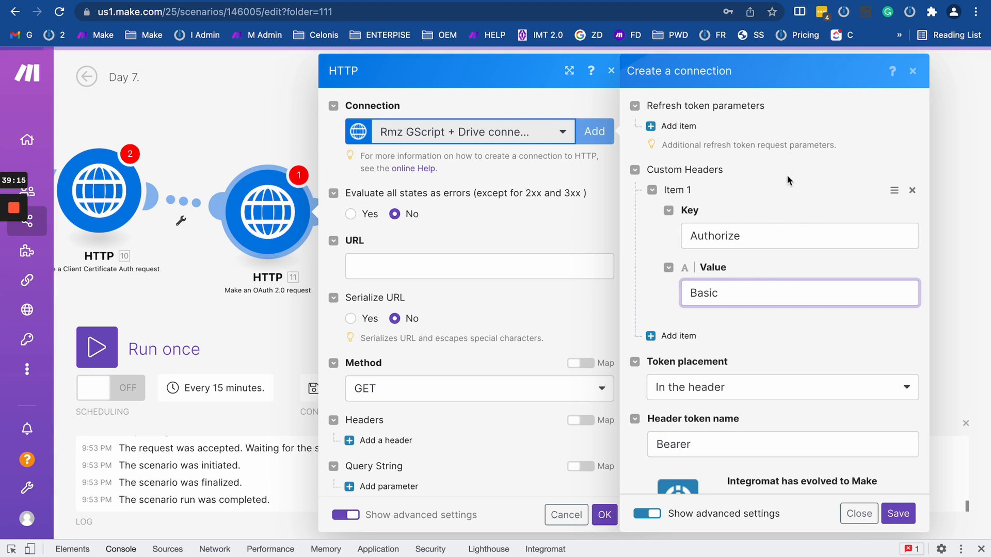
{"action": "scroll", "coordinate": [784, 206], "scroll_direction": "up", "scroll_amount": 3}
{"action": "scroll", "coordinate": [783, 191], "scroll_direction": "up", "scroll_amount": 10}
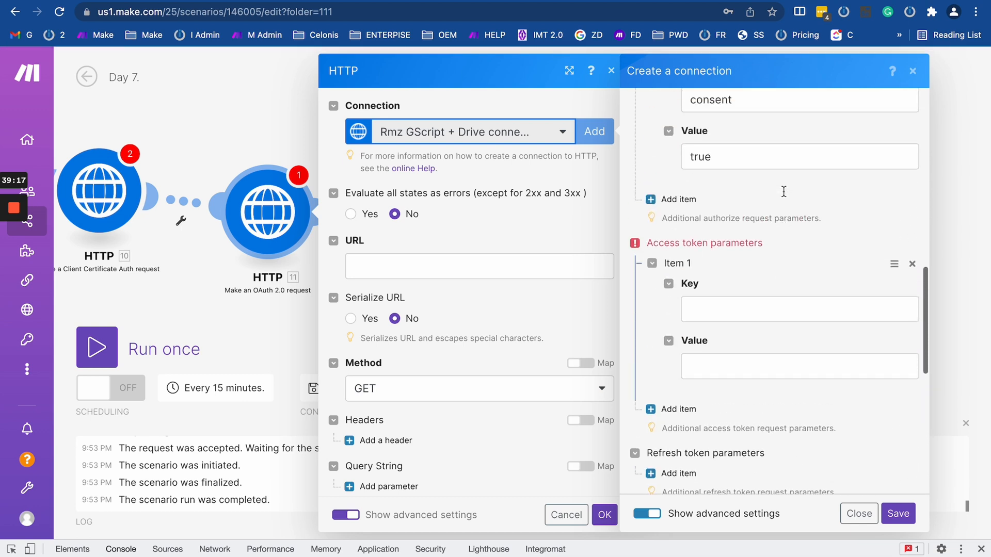
{"action": "scroll", "coordinate": [735, 313], "scroll_direction": "down", "scroll_amount": 8}
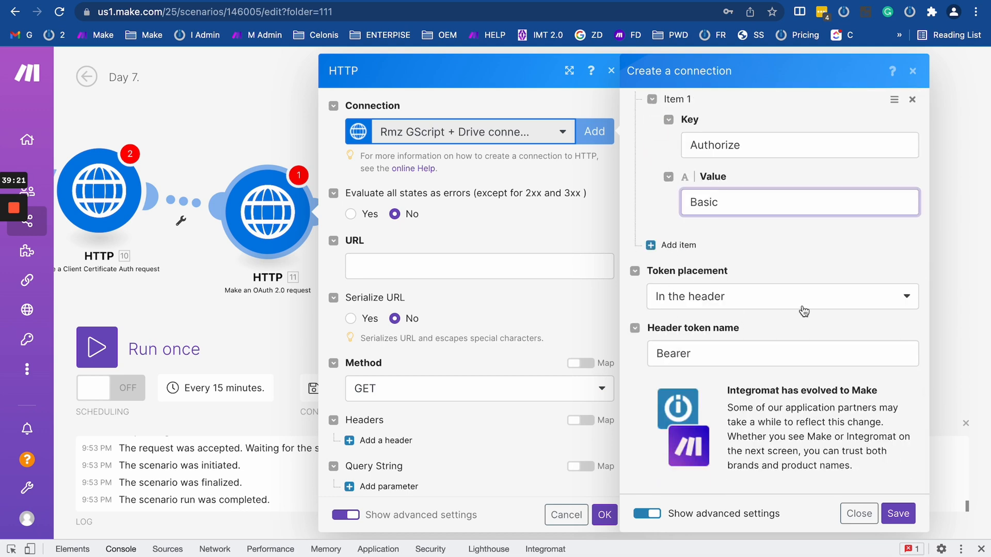
Change the header token name from Bearer to Token, keeping the token placement In the header.
{"action": "left_click", "coordinate": [711, 350]}
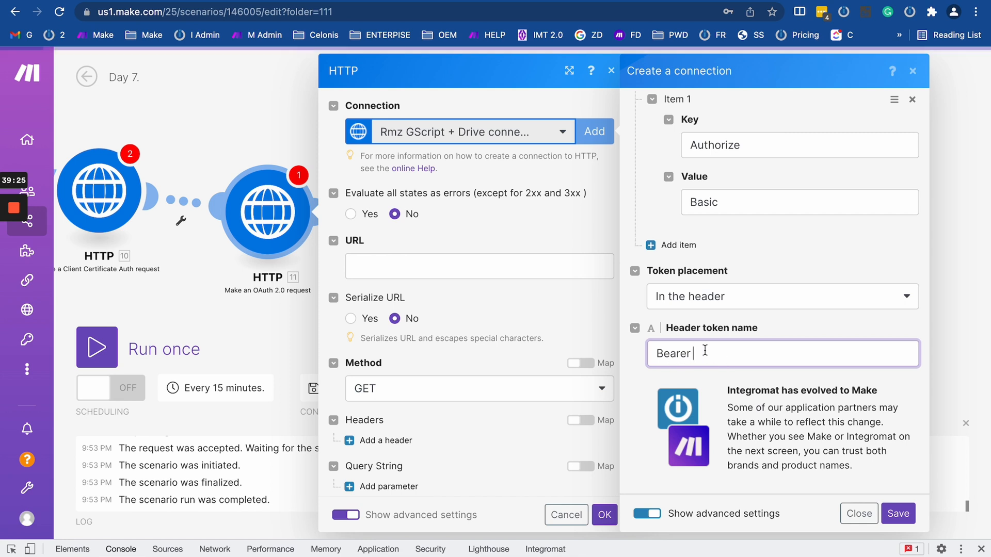
{"action": "left_click_drag", "start_coordinate": [695, 353], "coordinate": [636, 356]}
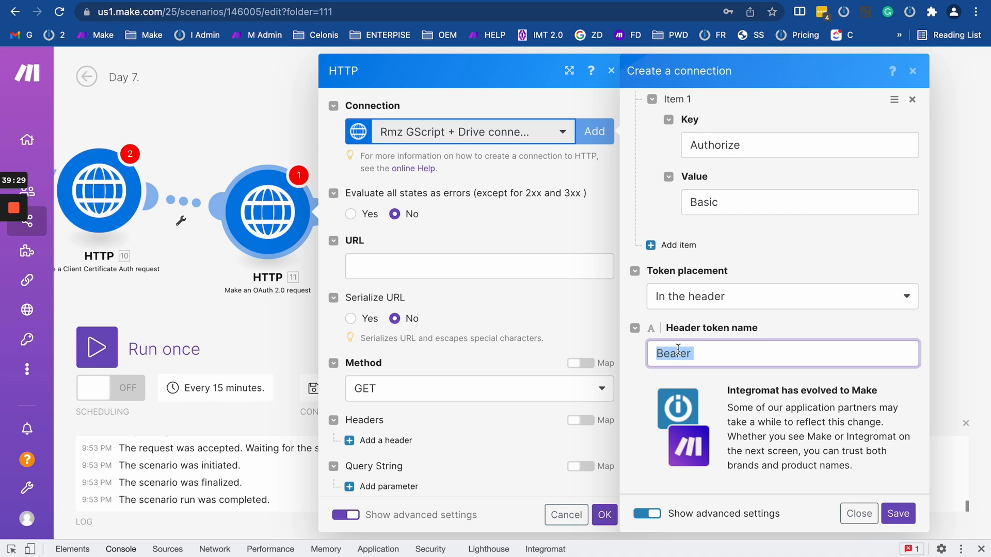
{"action": "type", "text": "Token"}
{"action": "left_click", "coordinate": [724, 302]}
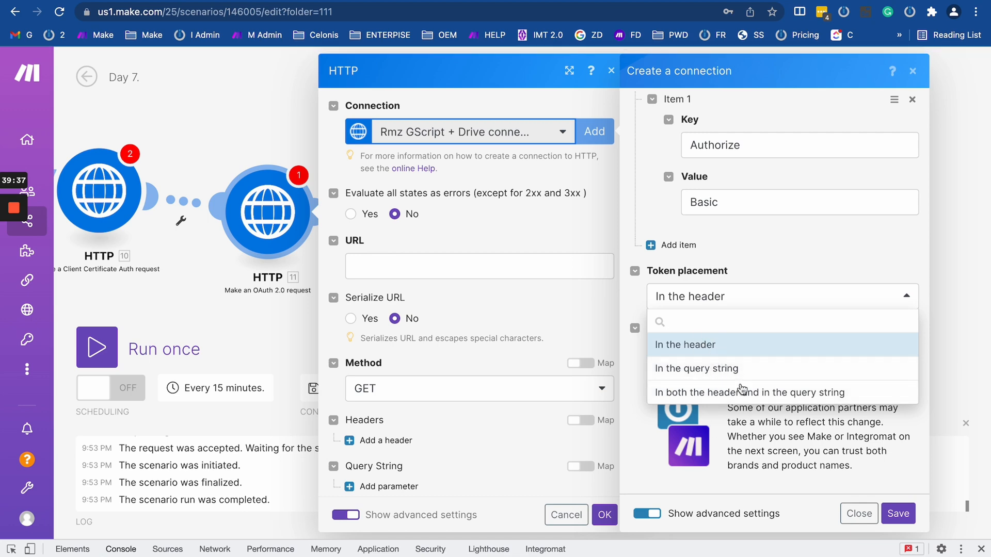
{"action": "left_click", "coordinate": [753, 268]}
Reselect and check the Token text in the header token name field.
{"action": "left_click_drag", "start_coordinate": [698, 356], "coordinate": [655, 353]}
{"action": "left_click", "coordinate": [662, 354]}
{"action": "double_click", "coordinate": [662, 353]}
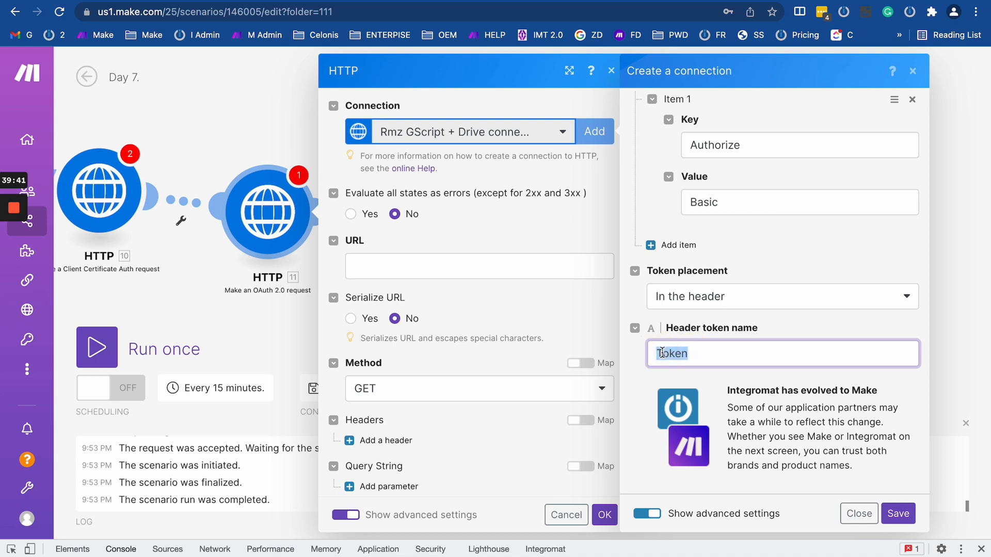
{"action": "left_click", "coordinate": [692, 352]}
{"action": "left_click_drag", "start_coordinate": [692, 353], "coordinate": [670, 354]}
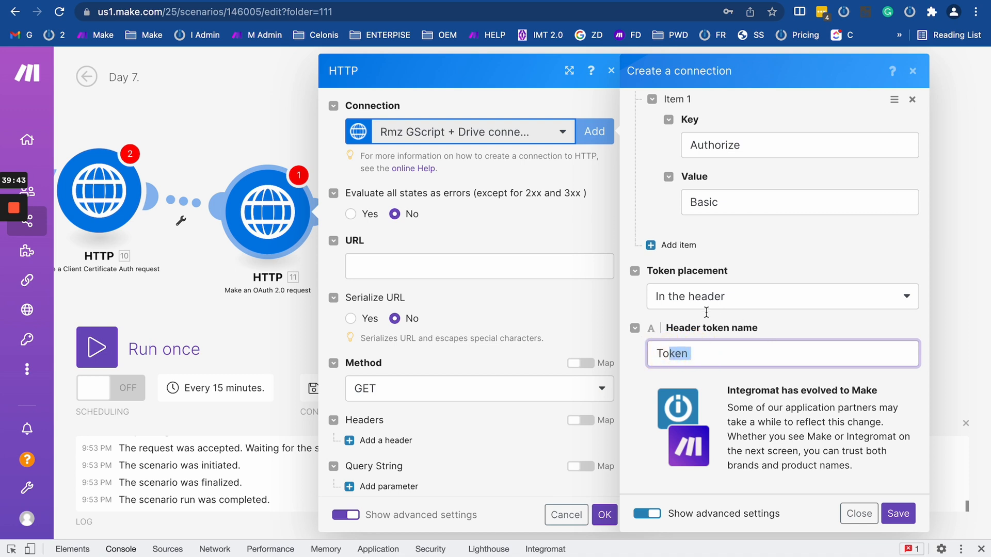
{"action": "double_click", "coordinate": [670, 353]}
{"action": "scroll", "coordinate": [668, 310], "scroll_direction": "up", "scroll_amount": 4}
{"action": "scroll", "coordinate": [668, 309], "scroll_direction": "up", "scroll_amount": 10}
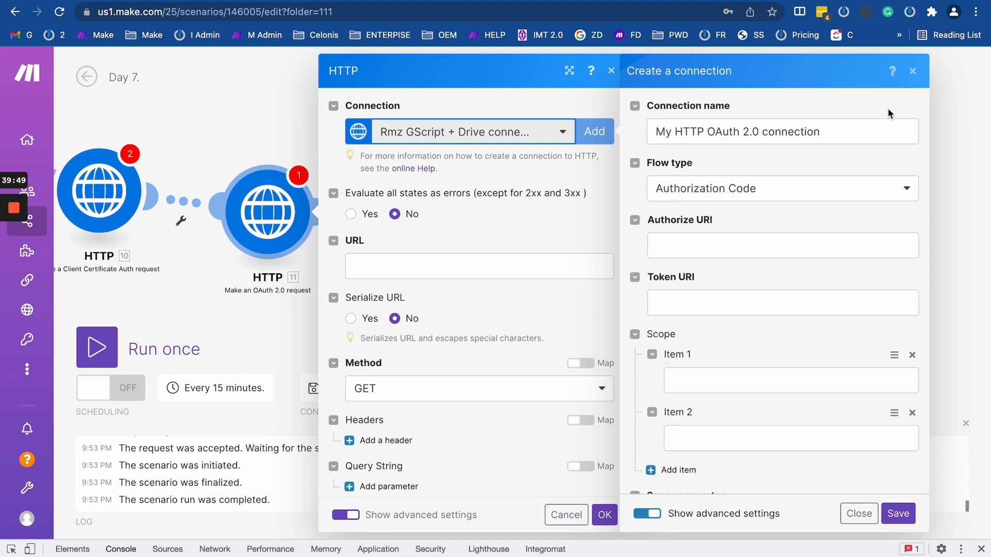
Close the unsaved connection panel and the OAuth 2.0 request module settings.
{"action": "left_click", "coordinate": [912, 72]}
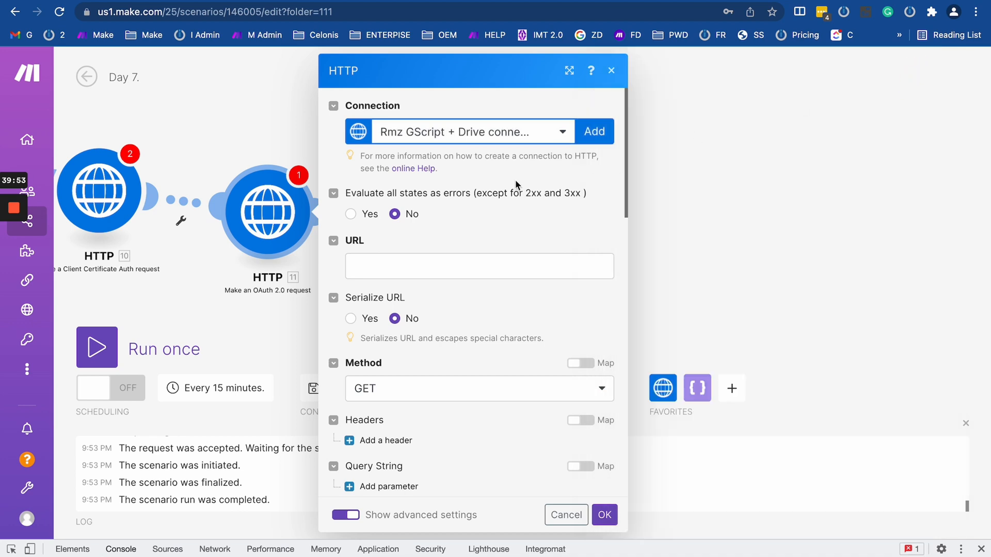
{"action": "scroll", "coordinate": [367, 348], "scroll_direction": "down", "scroll_amount": 15}
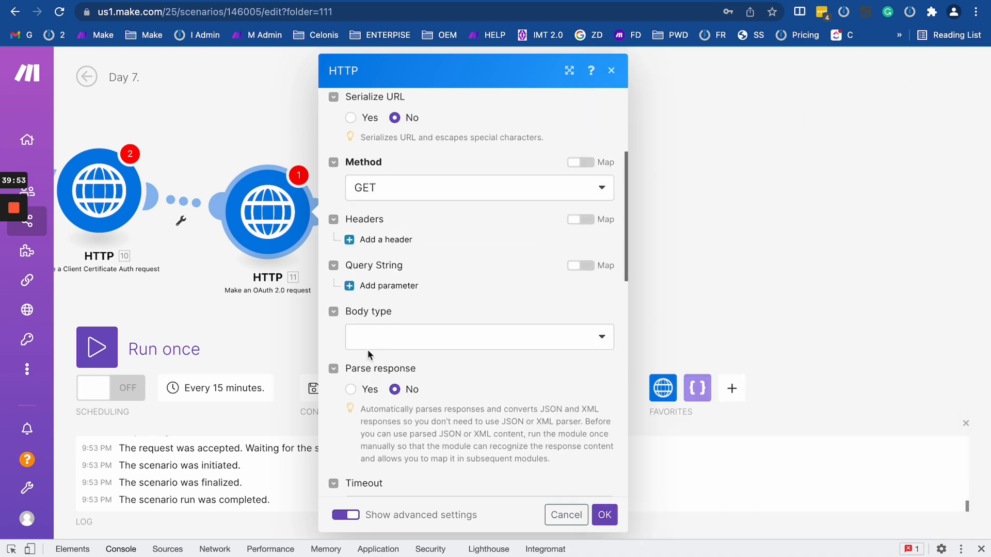
{"action": "left_click", "coordinate": [279, 327]}
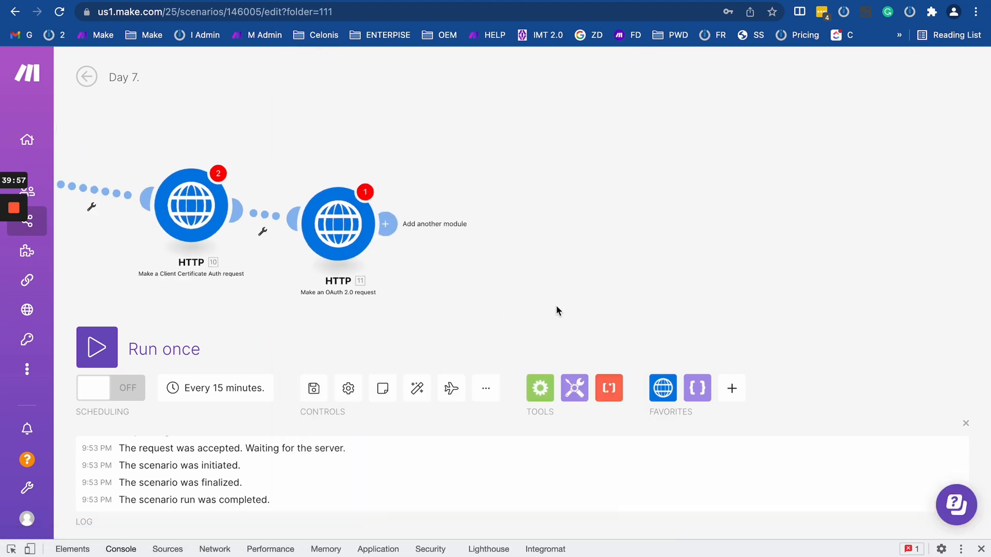
Add an HTTP Get a file module (12) after module 11, leaving its URL unset.
{"action": "left_click", "coordinate": [662, 388]}
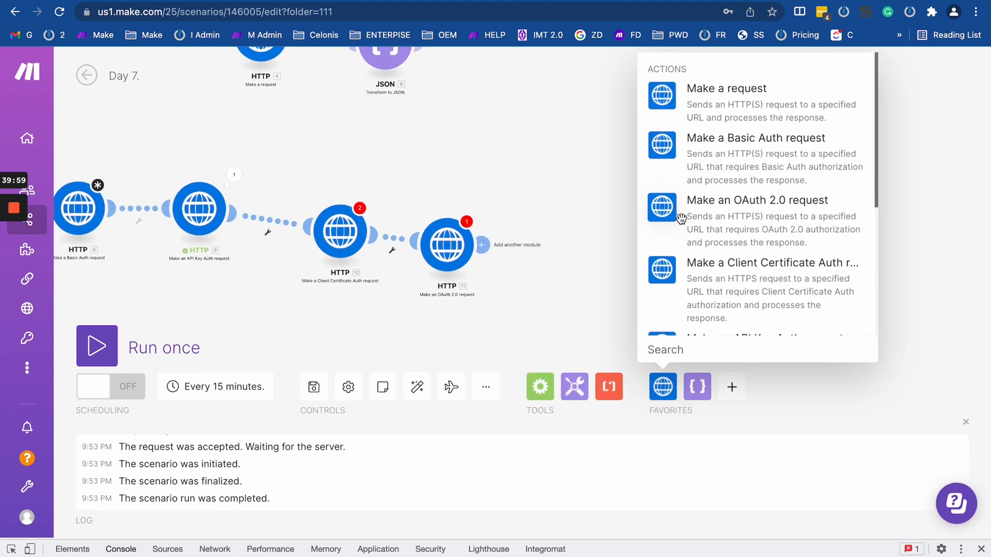
{"action": "scroll", "coordinate": [681, 219], "scroll_direction": "down", "scroll_amount": 5}
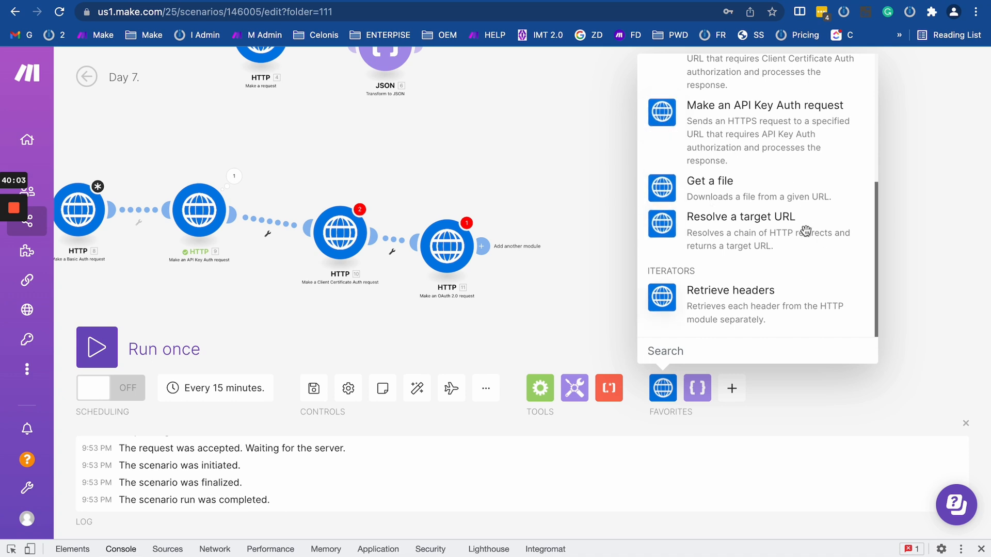
{"action": "left_click_drag", "start_coordinate": [581, 229], "coordinate": [581, 151]}
{"action": "left_click", "coordinate": [663, 388]}
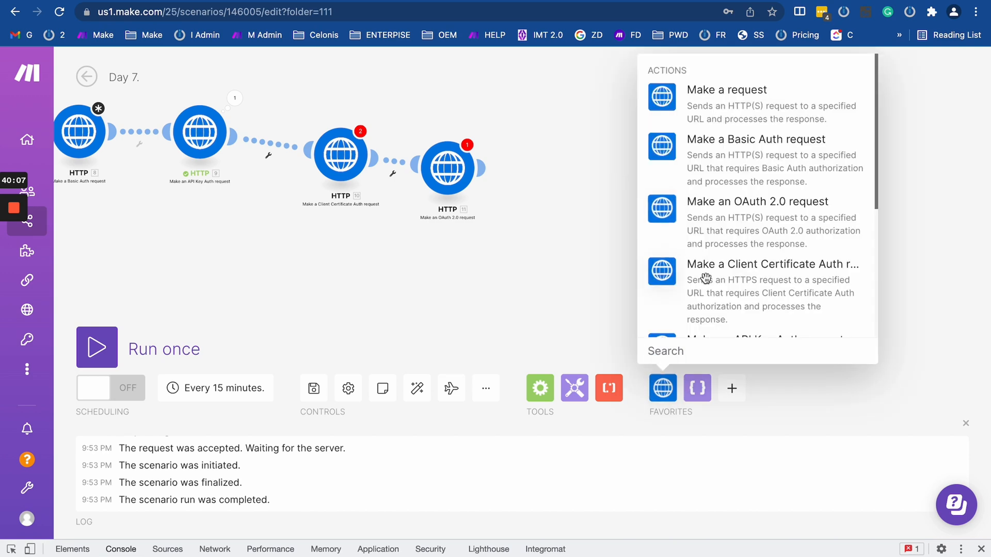
{"action": "scroll", "coordinate": [704, 279], "scroll_direction": "down", "scroll_amount": 5}
{"action": "left_click", "coordinate": [707, 190]}
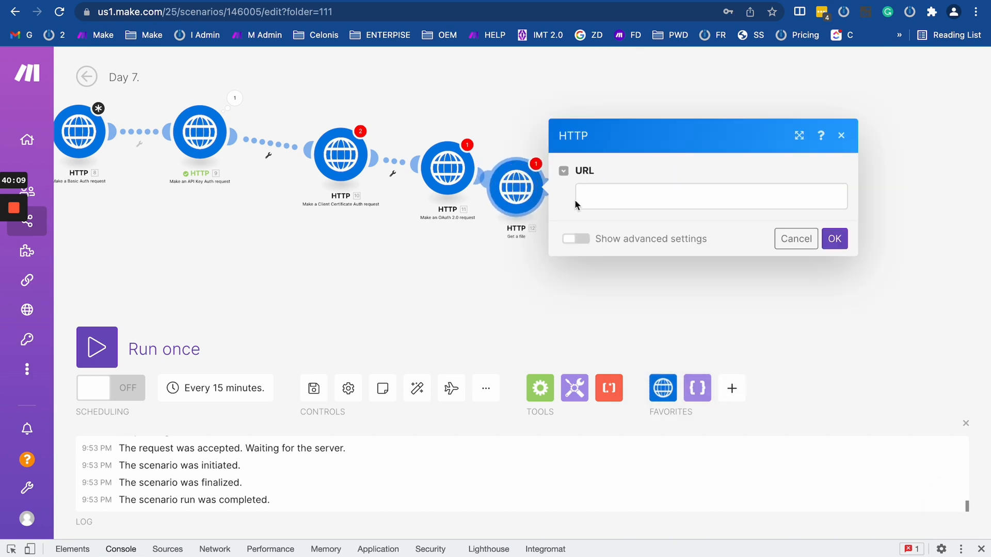
{"action": "left_click", "coordinate": [618, 197]}
{"action": "left_click", "coordinate": [575, 238]}
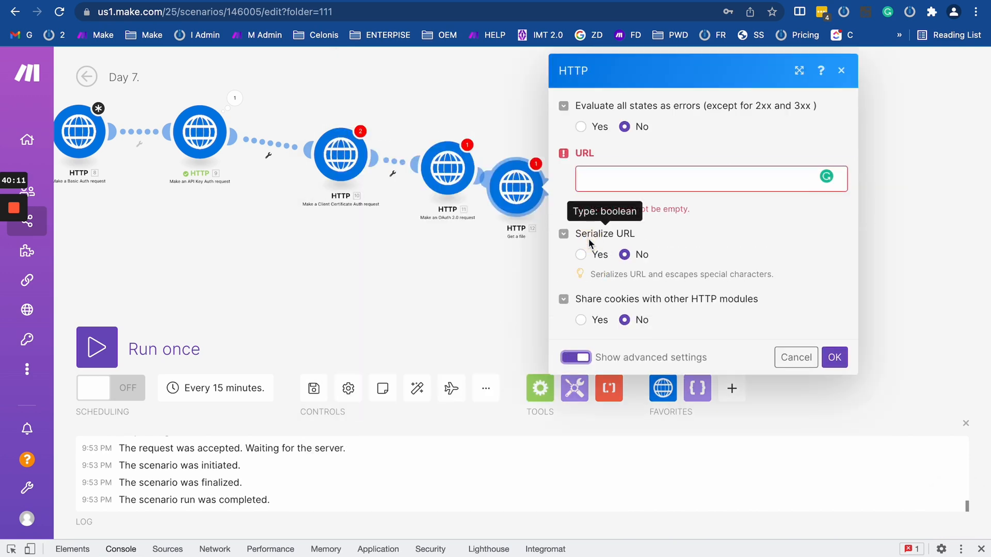
{"action": "left_click", "coordinate": [570, 361]}
{"action": "left_click", "coordinate": [585, 187]}
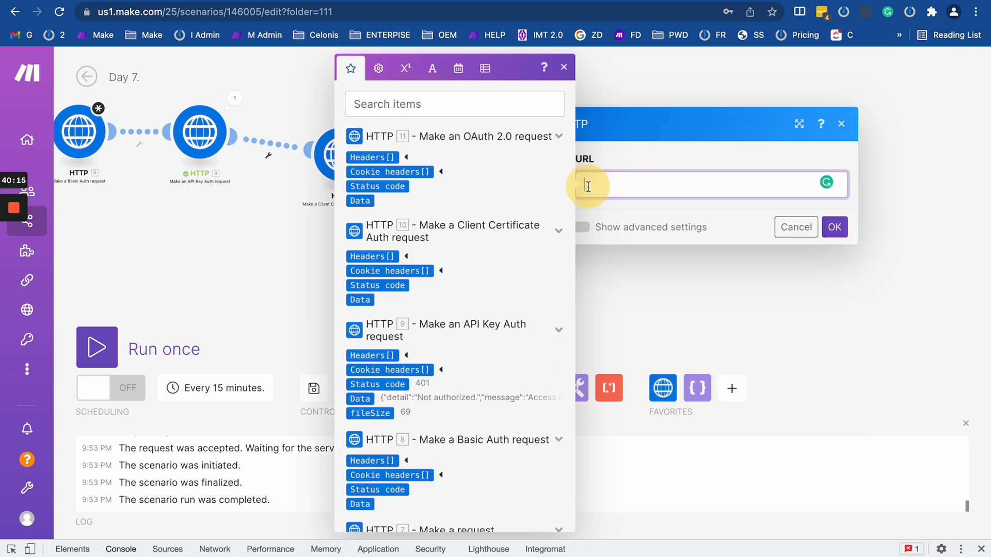
{"action": "left_click", "coordinate": [663, 298]}
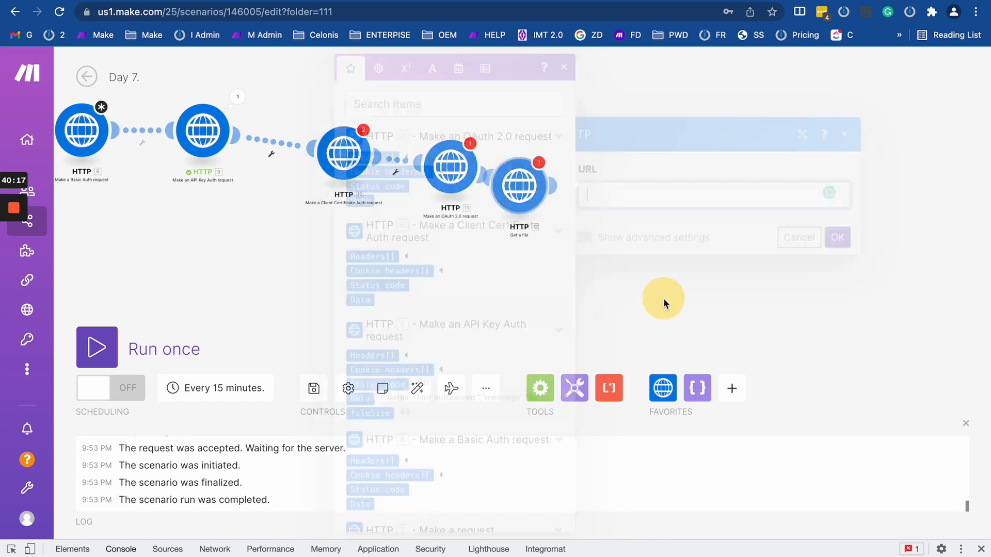
{"action": "left_click_drag", "start_coordinate": [189, 192], "coordinate": [504, 193]}
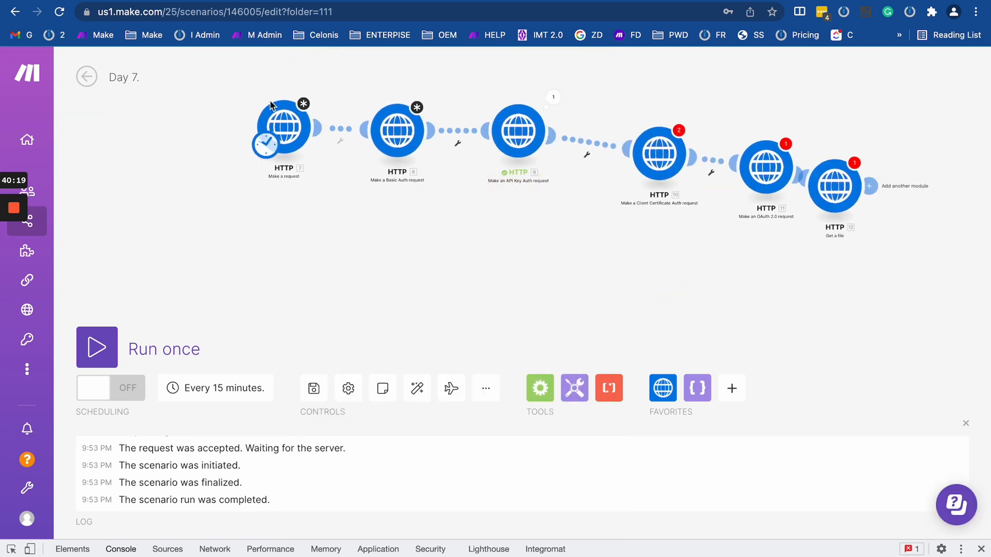
Review the settings of HTTP module 7 and the Get a file module.
{"action": "left_click", "coordinate": [281, 121]}
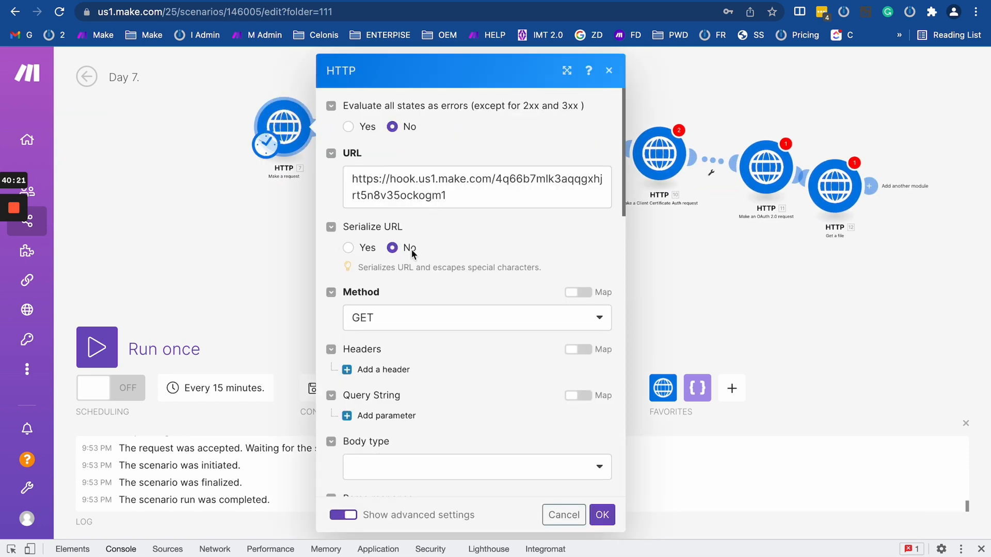
{"action": "left_click", "coordinate": [834, 175]}
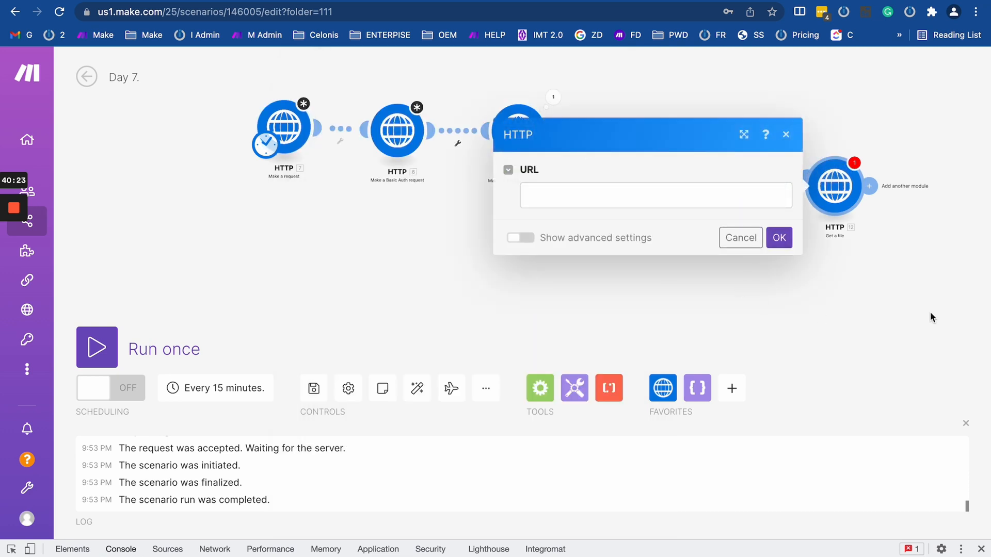
{"action": "left_click_drag", "start_coordinate": [928, 316], "coordinate": [509, 304]}
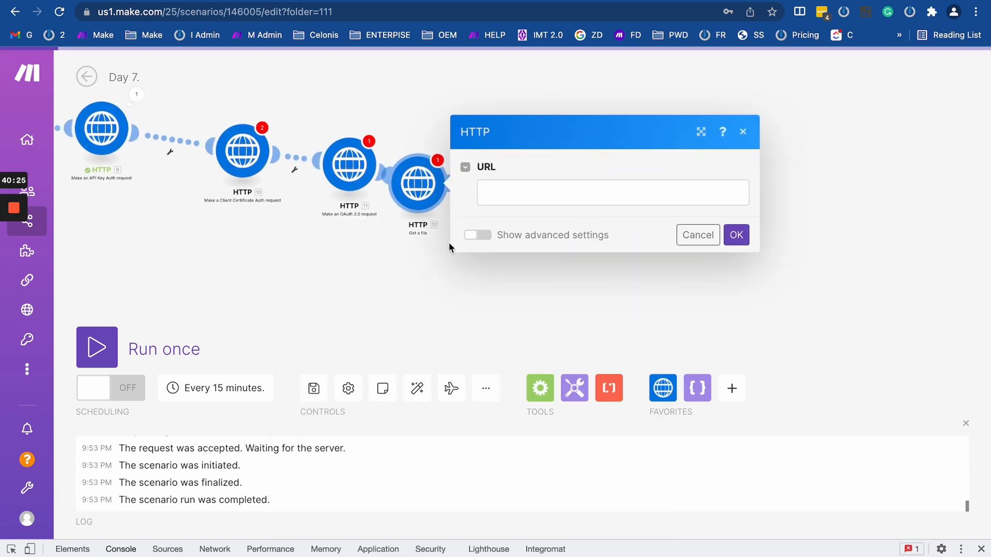
{"action": "scroll", "coordinate": [448, 243], "scroll_direction": "up", "scroll_amount": 3}
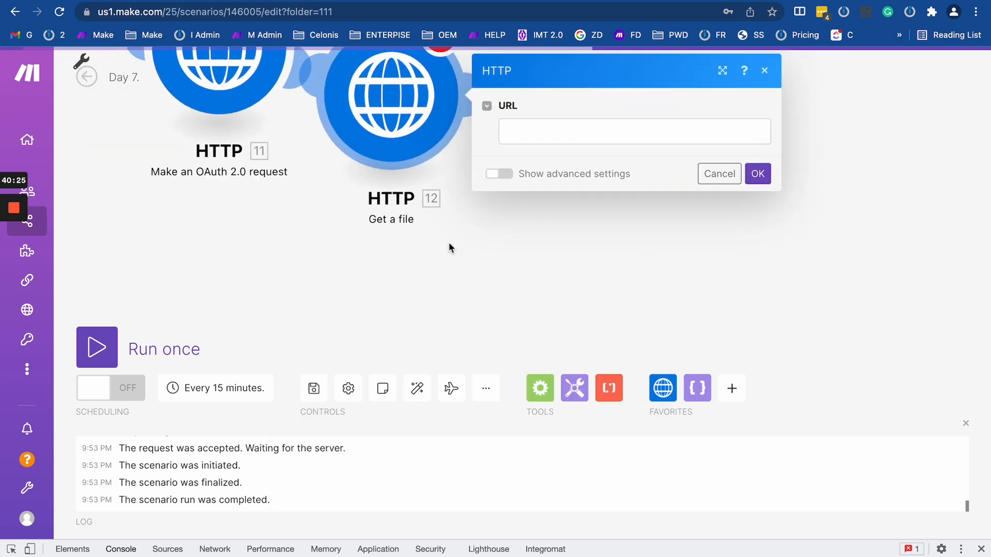
Add an HTTP Resolve a target URL module as module 13.
{"action": "left_click", "coordinate": [663, 385]}
{"action": "scroll", "coordinate": [692, 261], "scroll_direction": "down", "scroll_amount": 5}
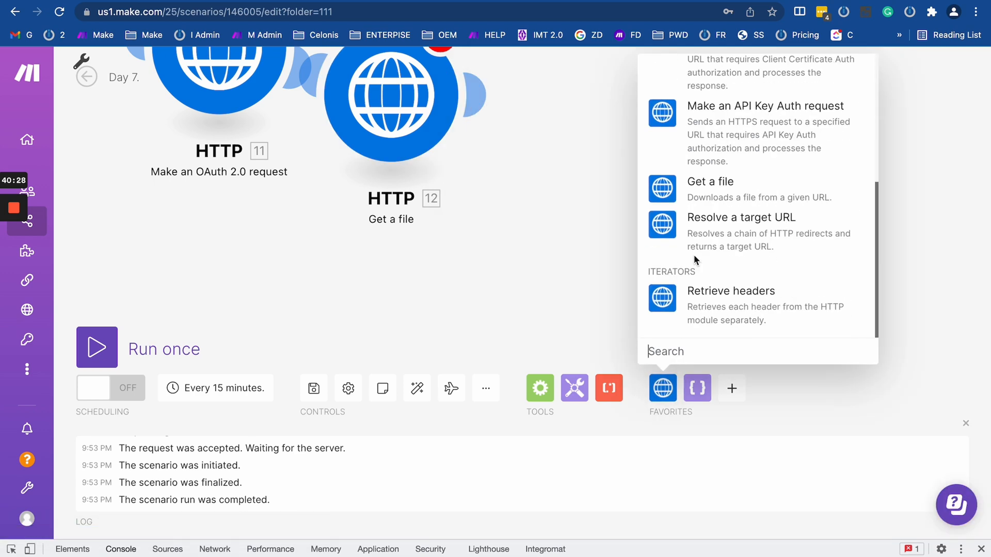
{"action": "left_click", "coordinate": [718, 242]}
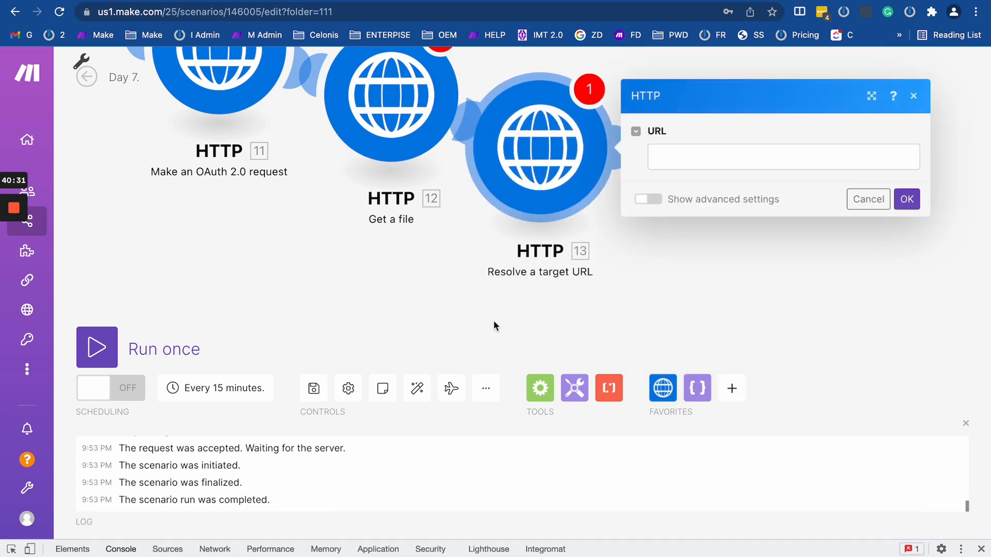
{"action": "scroll", "coordinate": [742, 314], "scroll_direction": "down", "scroll_amount": 4}
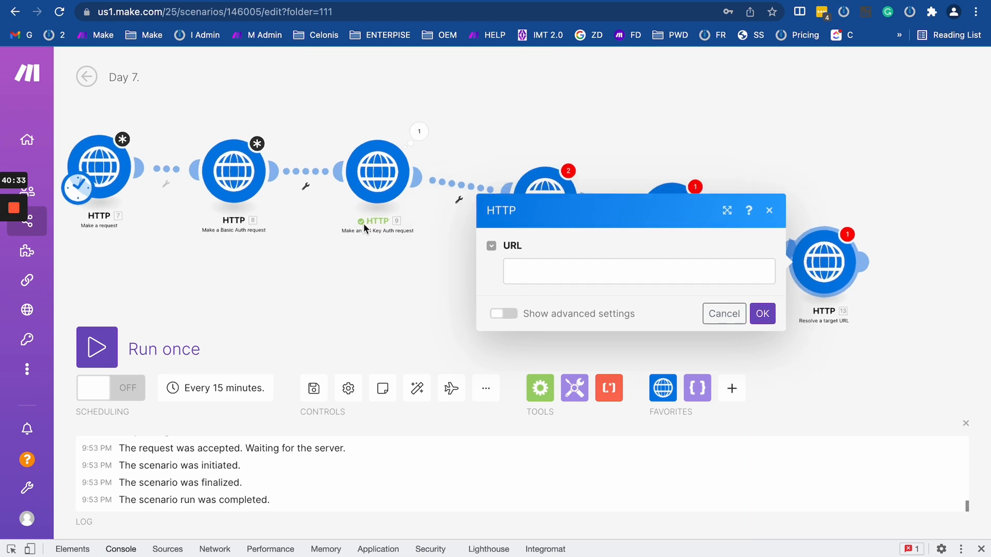
{"action": "scroll", "coordinate": [363, 223], "scroll_direction": "up", "scroll_amount": 4}
Compare the API Key Auth request module with another HTTP module, then switch to the AdddAPI Key scenario.
{"action": "left_click", "coordinate": [375, 150]}
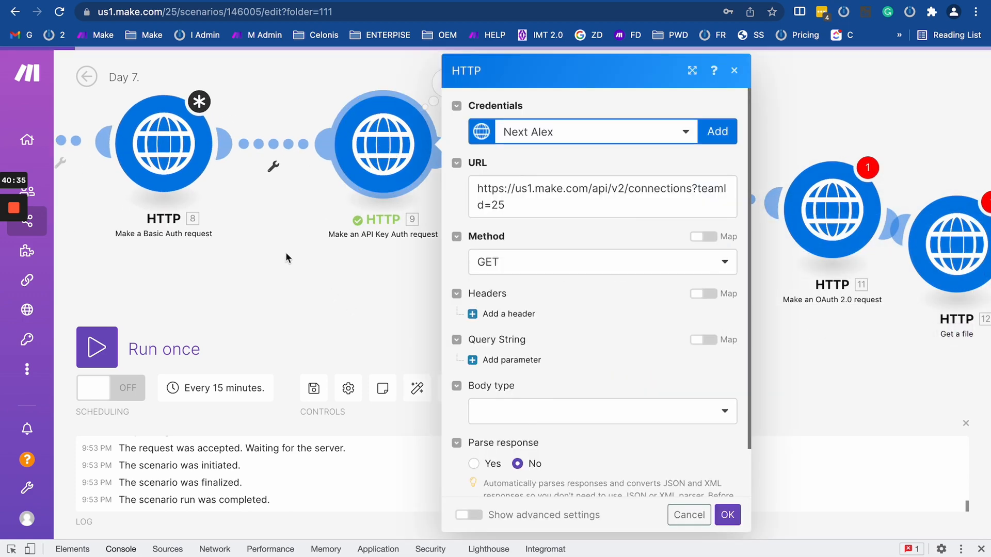
{"action": "left_click", "coordinate": [217, 223]}
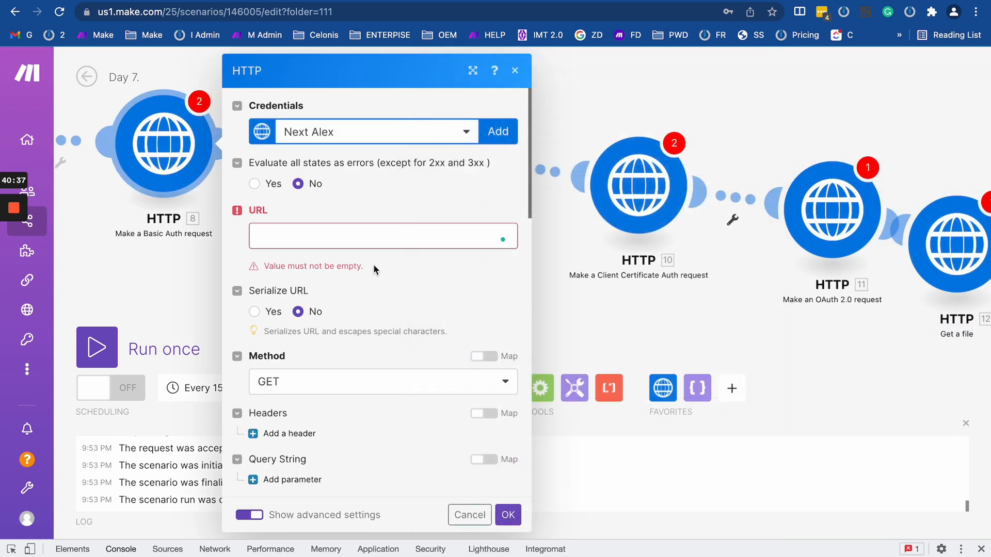
{"action": "left_click", "coordinate": [190, 1]}
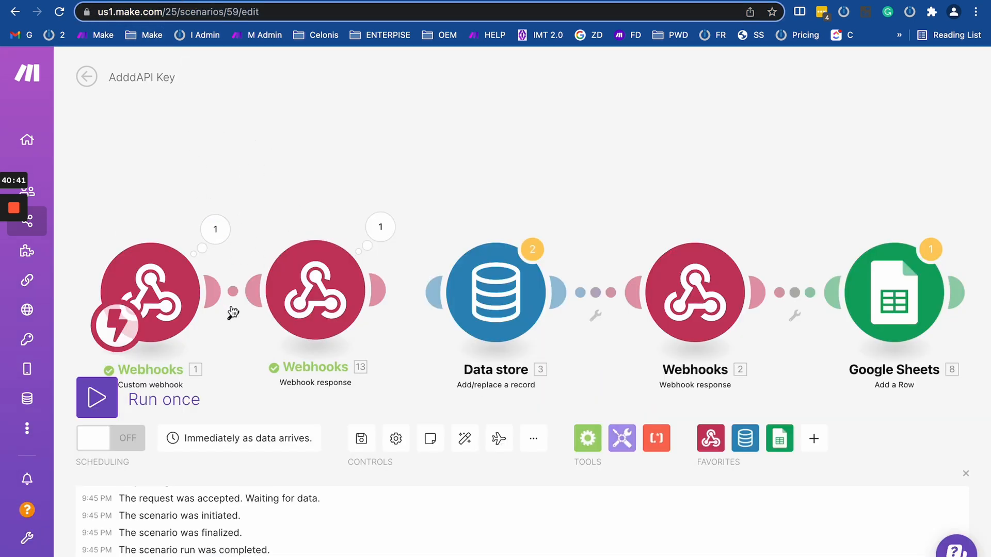
Reload the AdddAPI Key scenario and run it once, dismissing the queue prompt.
{"action": "left_click", "coordinate": [55, 11]}
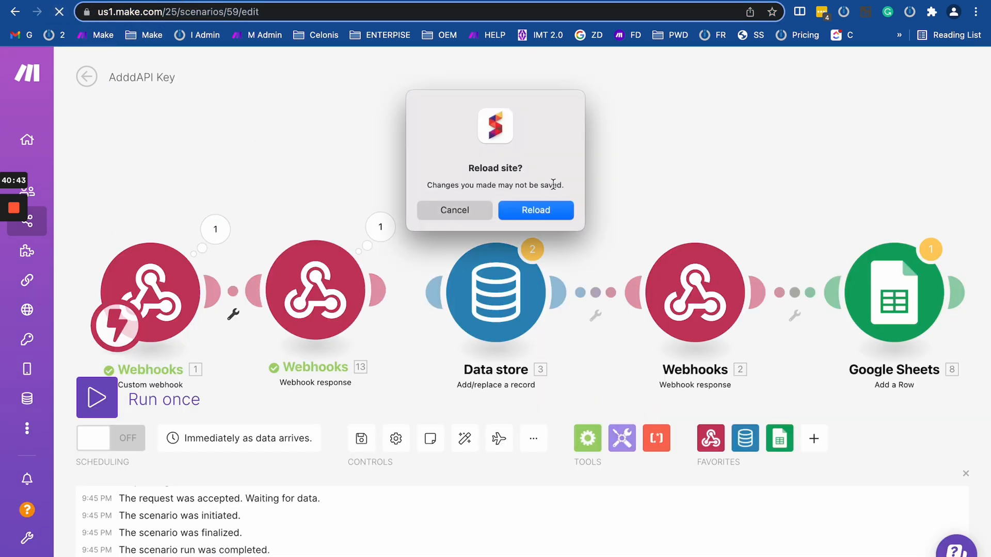
{"action": "left_click", "coordinate": [543, 213]}
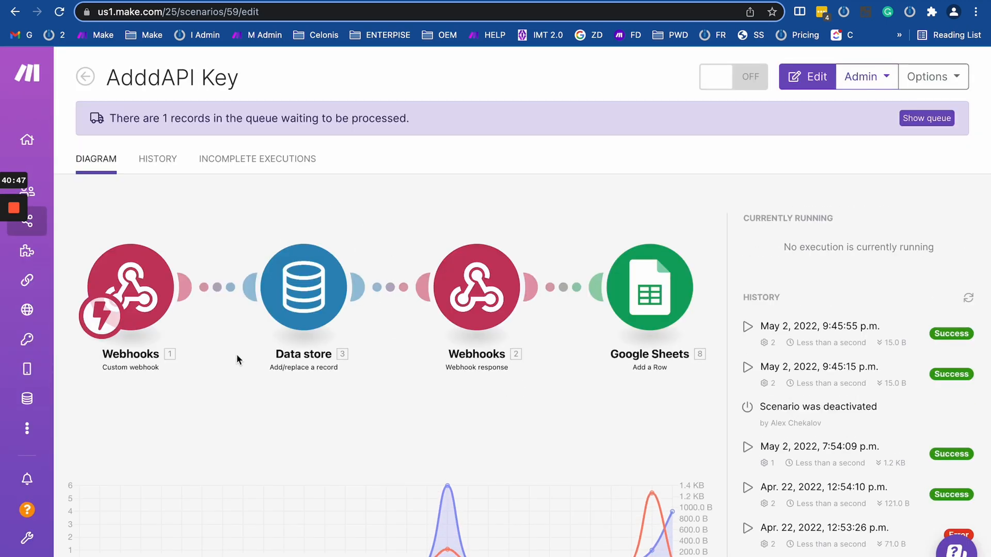
{"action": "left_click", "coordinate": [211, 344]}
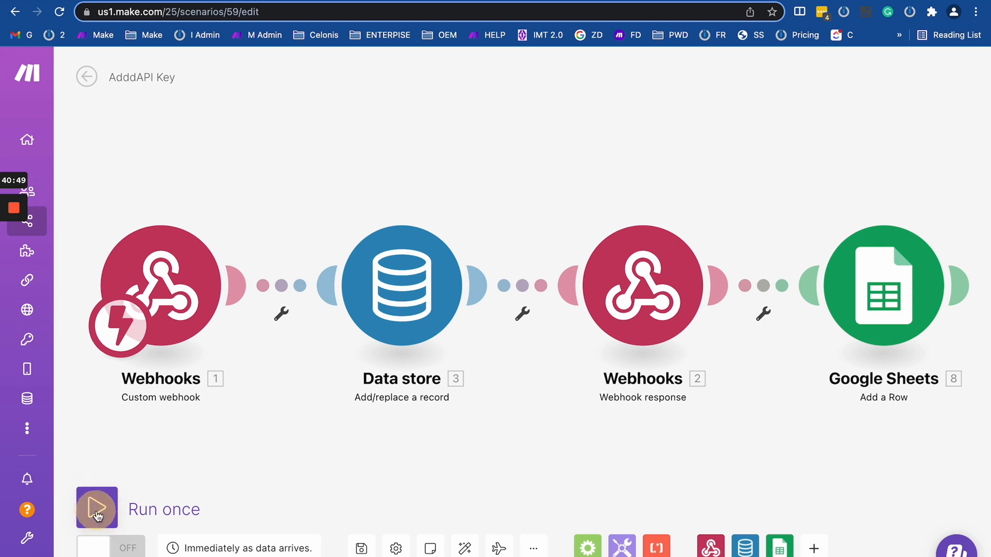
{"action": "left_click", "coordinate": [97, 507]}
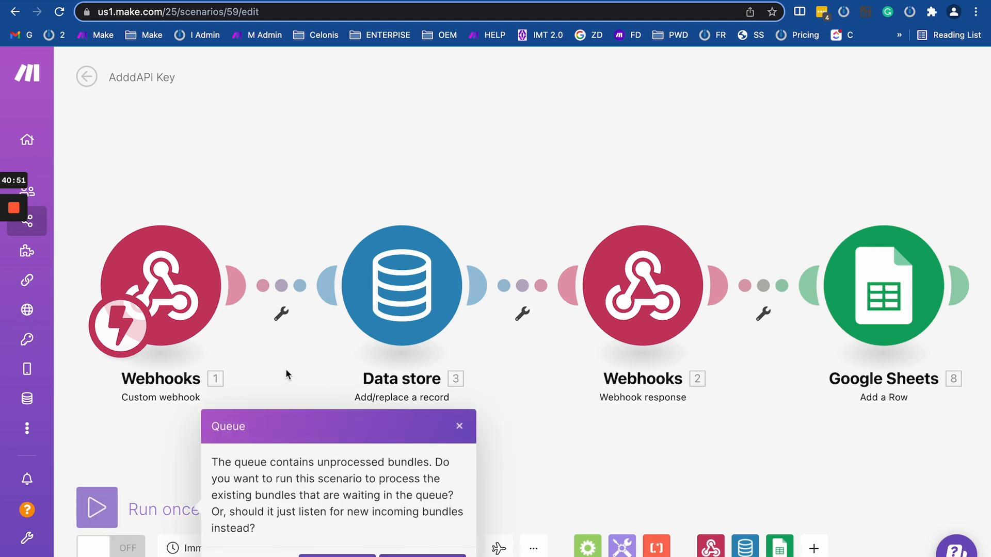
{"action": "right_click", "coordinate": [166, 281]}
{"action": "left_click", "coordinate": [209, 307]}
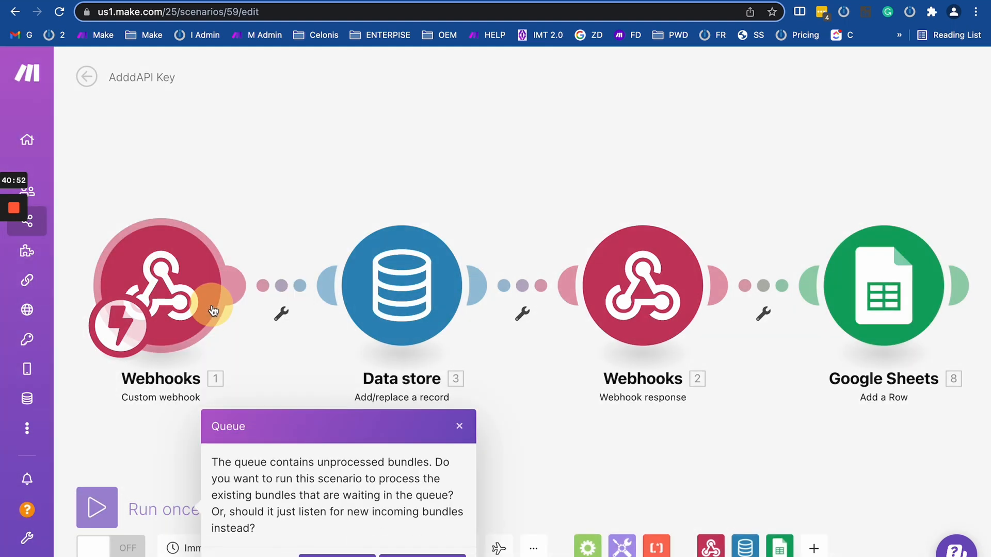
{"action": "left_click", "coordinate": [460, 429]}
{"action": "right_click", "coordinate": [191, 269]}
{"action": "left_click", "coordinate": [245, 303]}
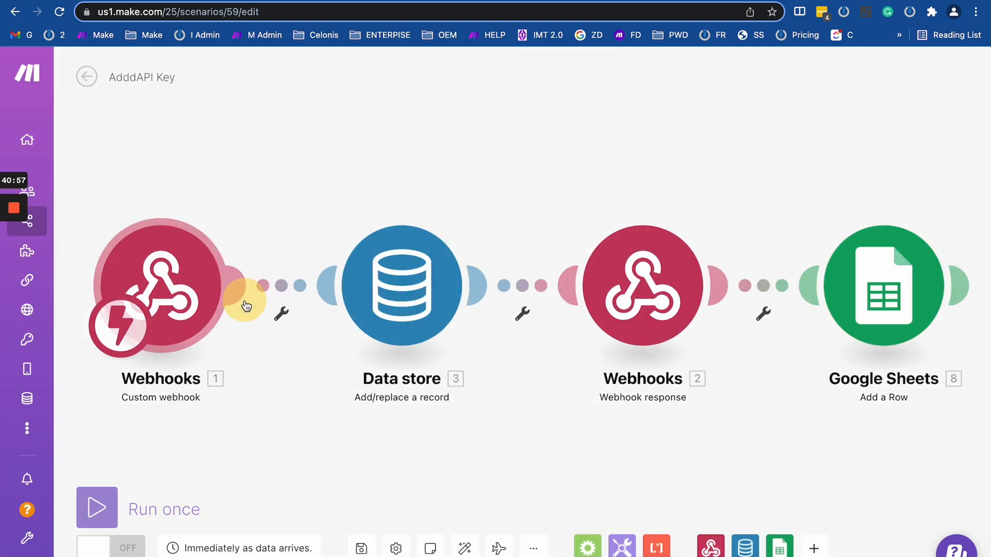
{"action": "left_click", "coordinate": [416, 555]}
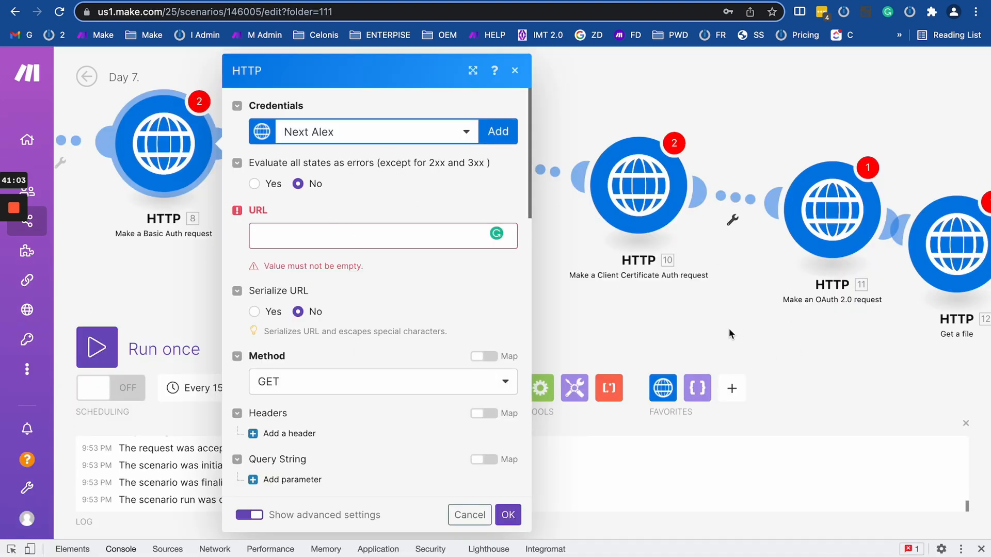
Add a second HTTP Resolve a target URL module as module 14.
{"action": "left_click", "coordinate": [728, 330]}
{"action": "scroll", "coordinate": [726, 327], "scroll_direction": "down", "scroll_amount": 10}
{"action": "scroll", "coordinate": [745, 332], "scroll_direction": "up", "scroll_amount": 8}
{"action": "left_click", "coordinate": [643, 312]}
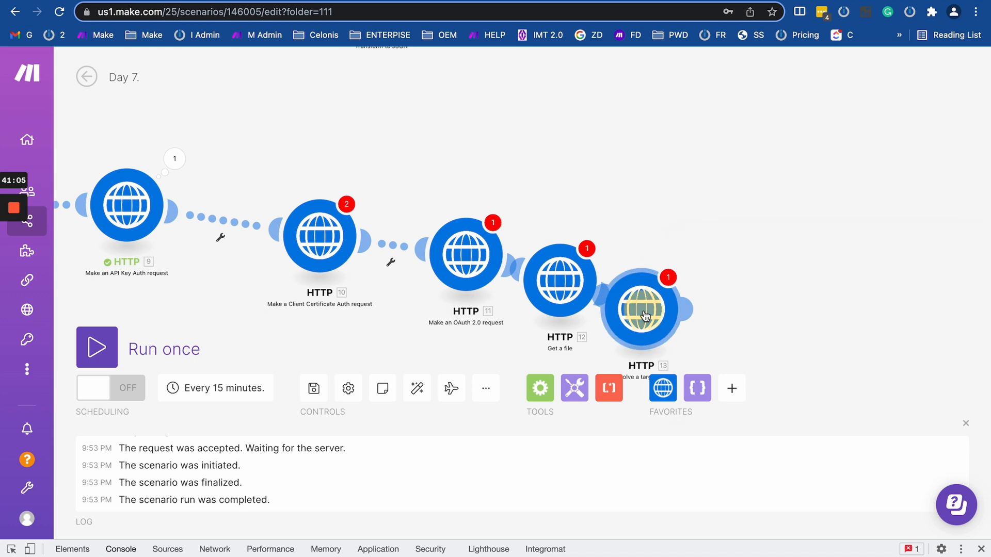
{"action": "left_click", "coordinate": [662, 388]}
{"action": "scroll", "coordinate": [688, 259], "scroll_direction": "down", "scroll_amount": 5}
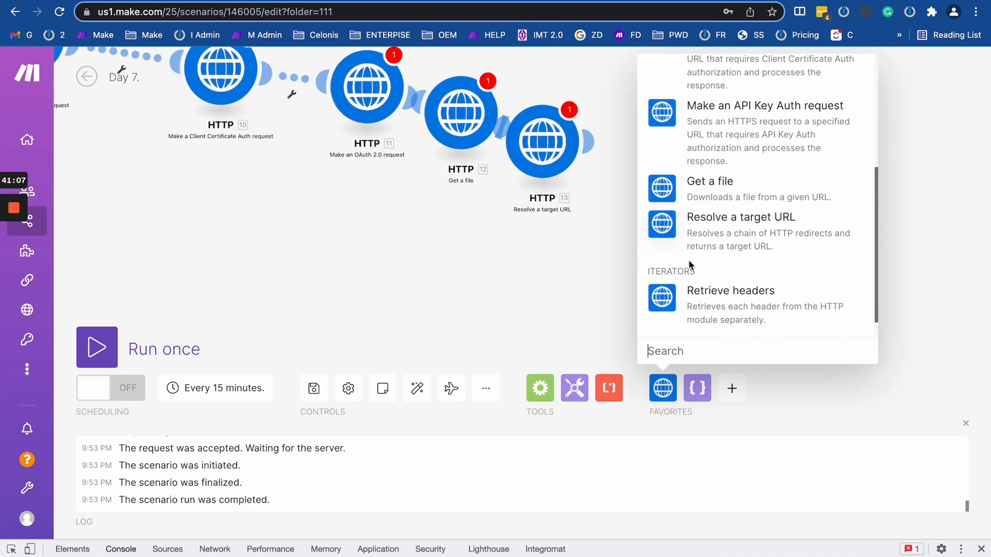
{"action": "left_click", "coordinate": [722, 235]}
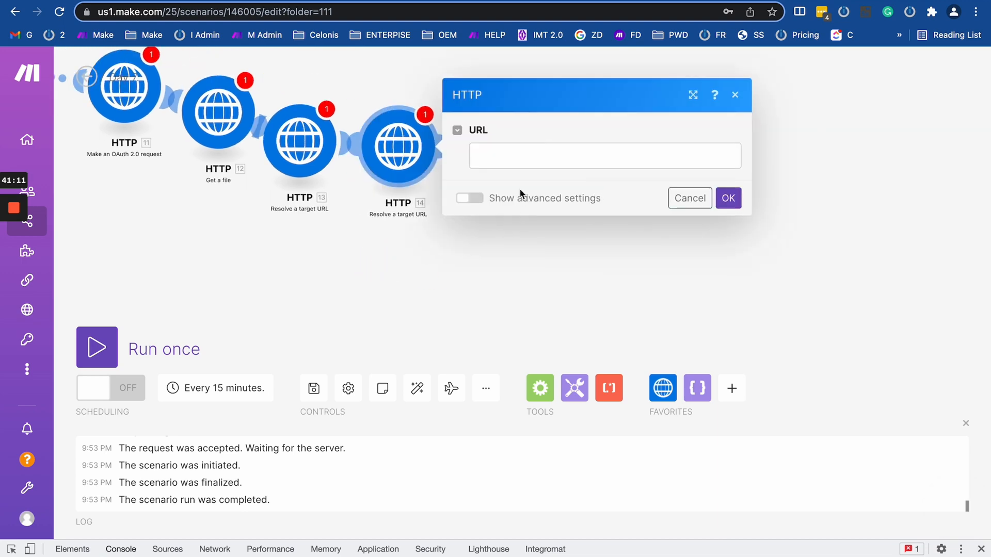
{"action": "left_click", "coordinate": [500, 156]}
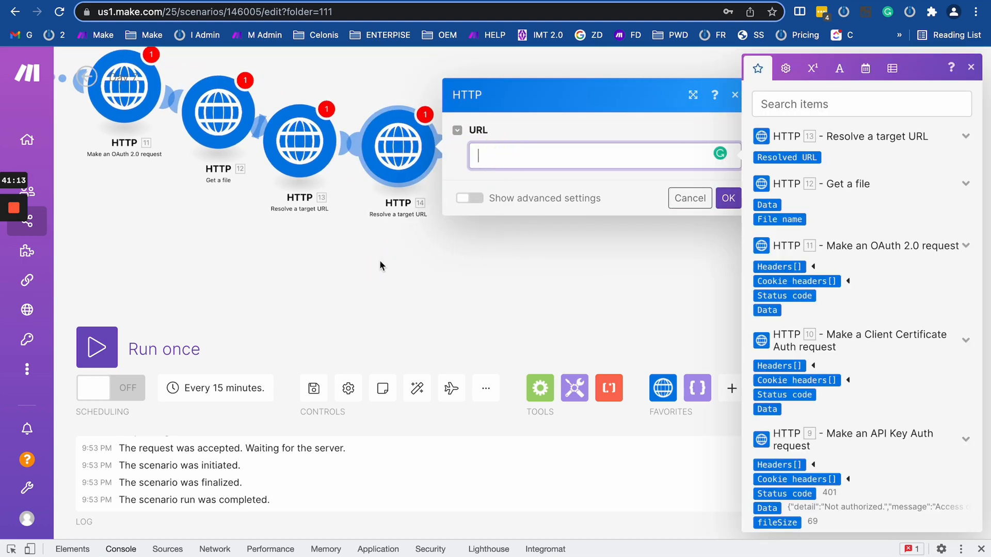
Set HTTP module 7's Make a request to follow redirects.
{"action": "left_click_drag", "start_coordinate": [380, 262], "coordinate": [754, 298]}
{"action": "left_click_drag", "start_coordinate": [219, 212], "coordinate": [834, 234]}
{"action": "left_click", "coordinate": [463, 86]}
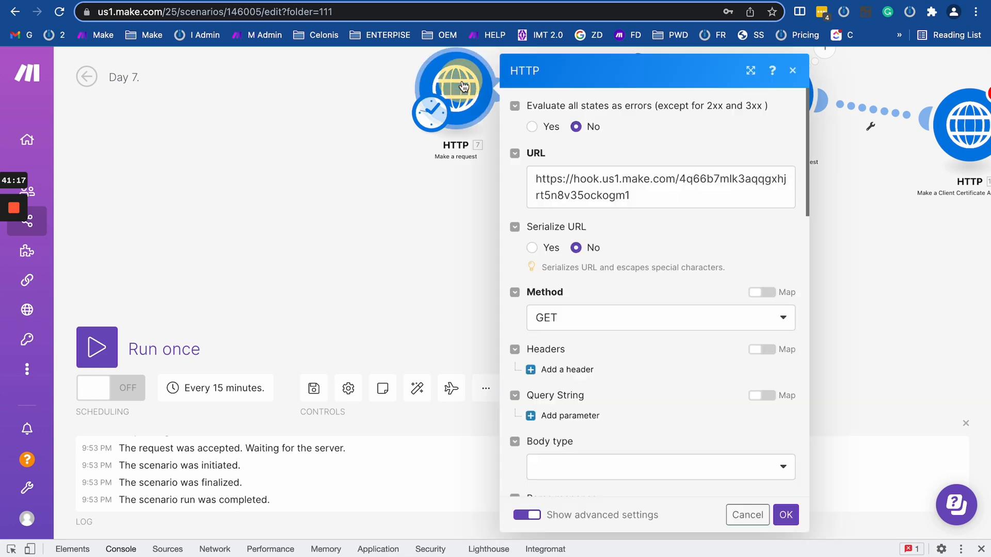
{"action": "scroll", "coordinate": [536, 310], "scroll_direction": "down", "scroll_amount": 15}
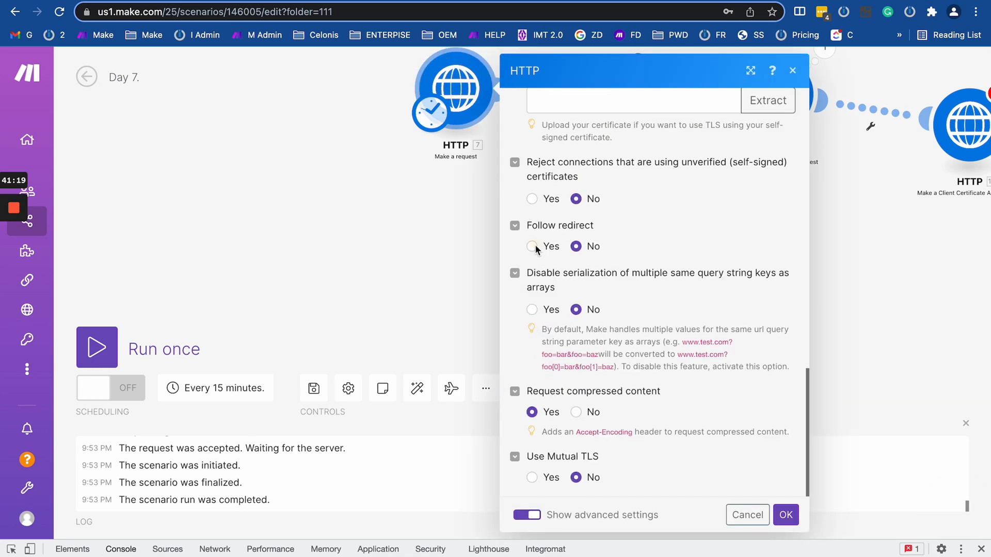
{"action": "left_click", "coordinate": [532, 247]}
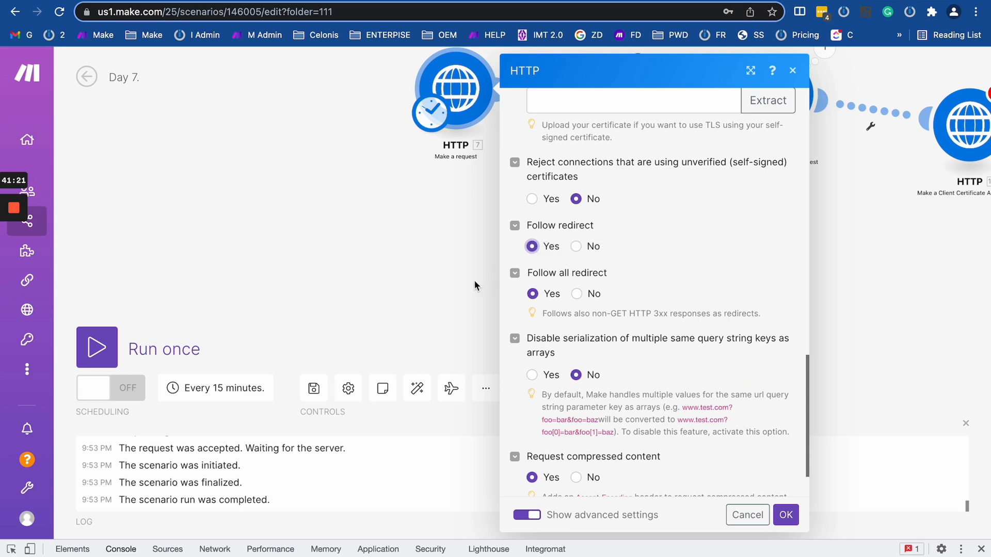
{"action": "left_click", "coordinate": [311, 259]}
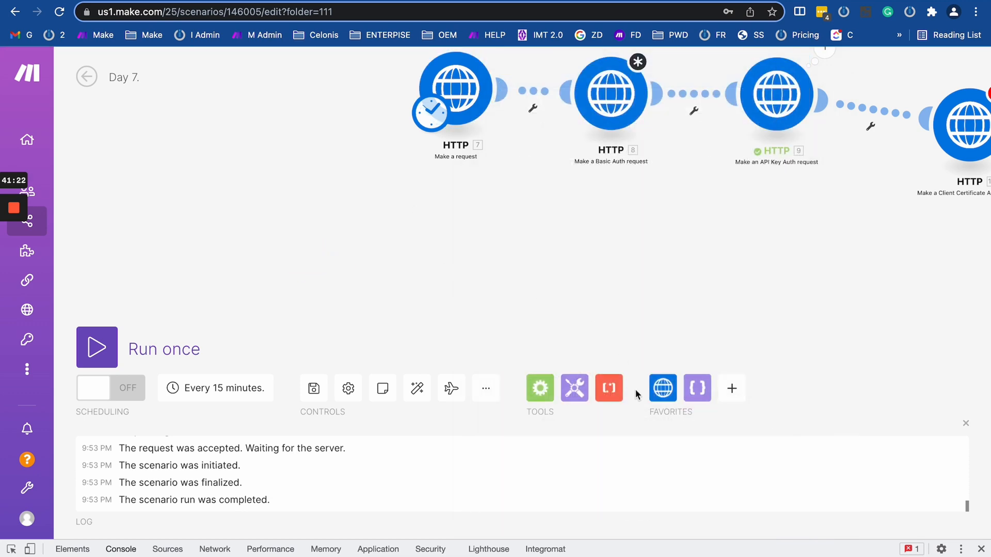
{"action": "left_click", "coordinate": [662, 388]}
{"action": "scroll", "coordinate": [667, 234], "scroll_direction": "down", "scroll_amount": 5}
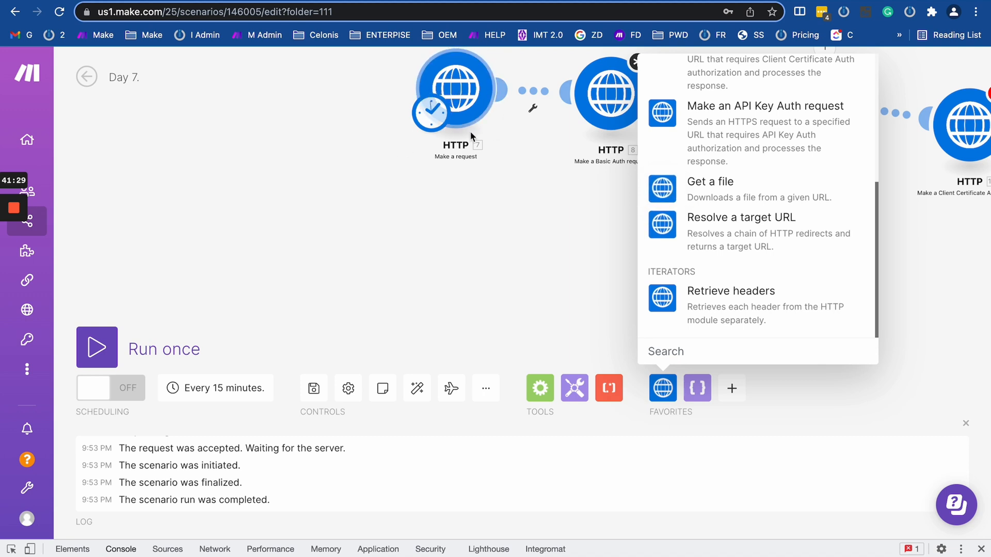
{"action": "left_click_drag", "start_coordinate": [511, 243], "coordinate": [349, 242]}
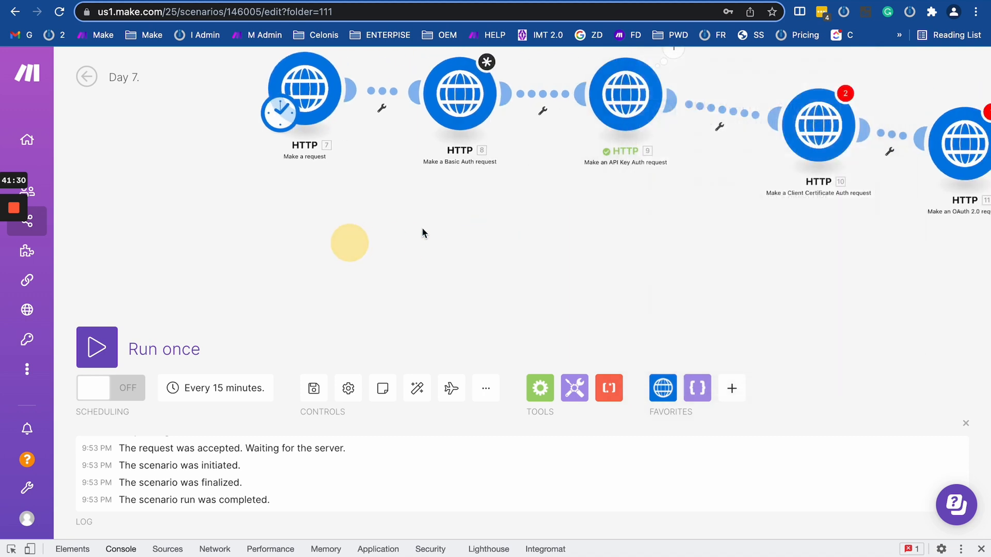
{"action": "left_click", "coordinate": [664, 402]}
{"action": "scroll", "coordinate": [699, 193], "scroll_direction": "down", "scroll_amount": 4}
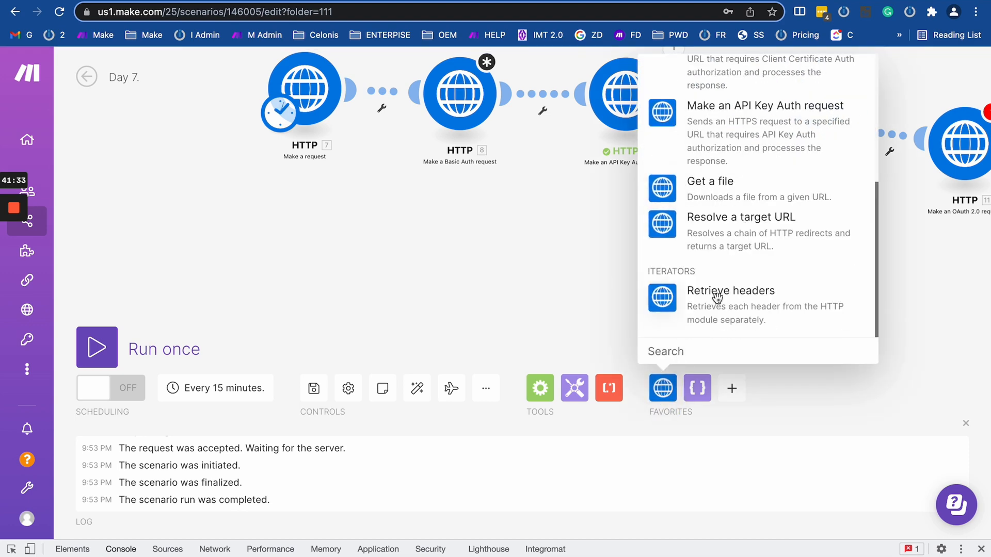
{"action": "left_click", "coordinate": [686, 319]}
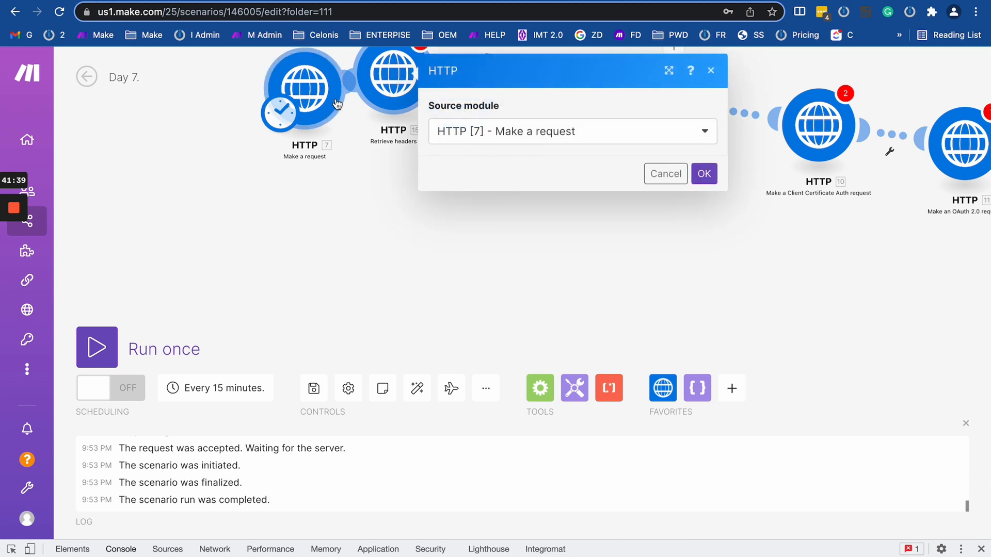
{"action": "left_click_drag", "start_coordinate": [373, 112], "coordinate": [382, 252]}
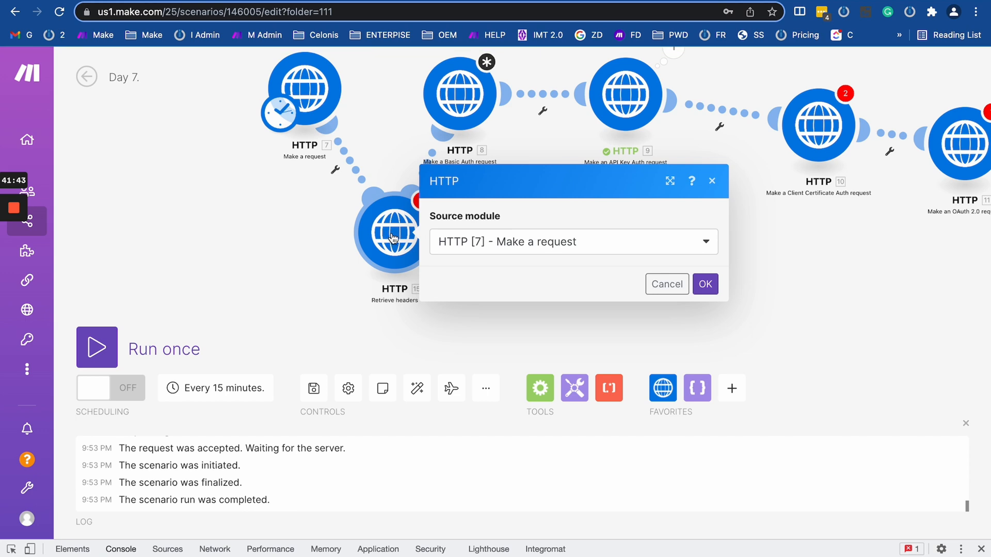
{"action": "left_click", "coordinate": [355, 166]}
{"action": "left_click", "coordinate": [460, 189]}
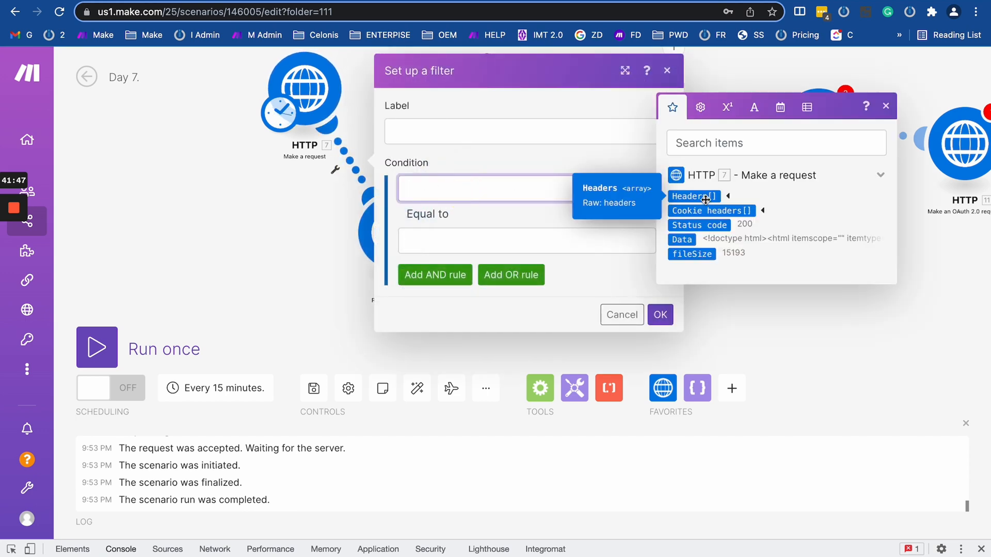
{"action": "left_click", "coordinate": [705, 200]}
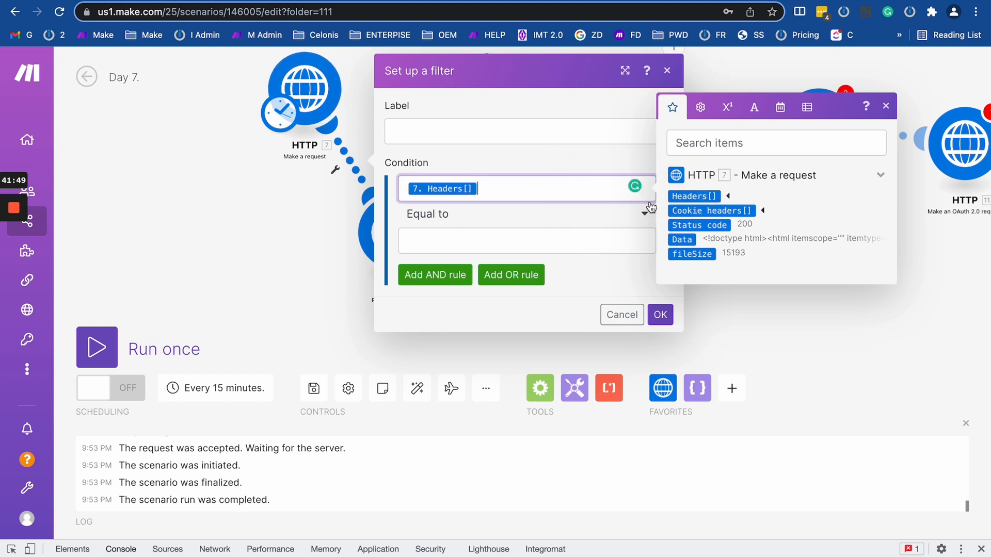
{"action": "left_click", "coordinate": [731, 196]}
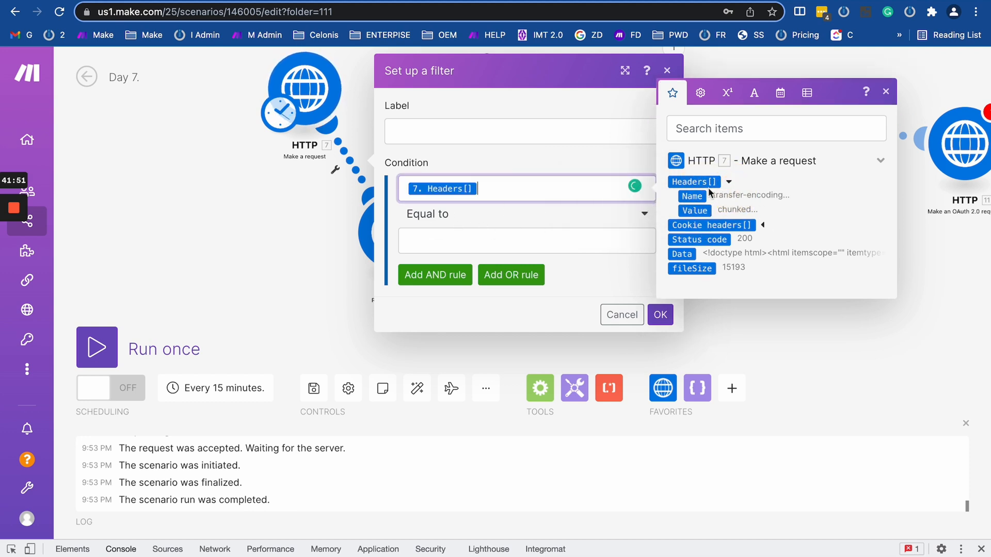
{"action": "left_click", "coordinate": [305, 202]}
{"action": "left_click", "coordinate": [395, 233]}
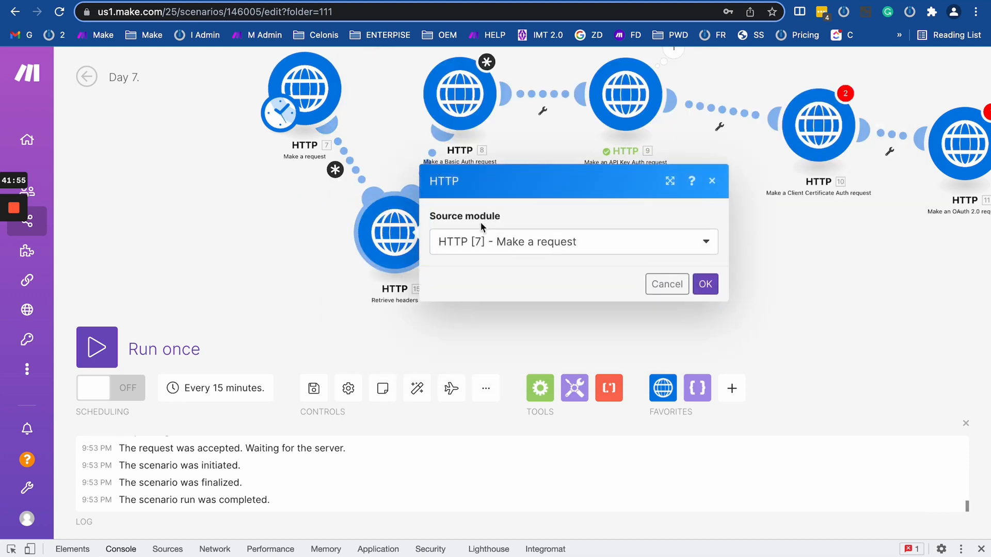
{"action": "left_click", "coordinate": [236, 244]}
{"action": "right_click", "coordinate": [404, 229]}
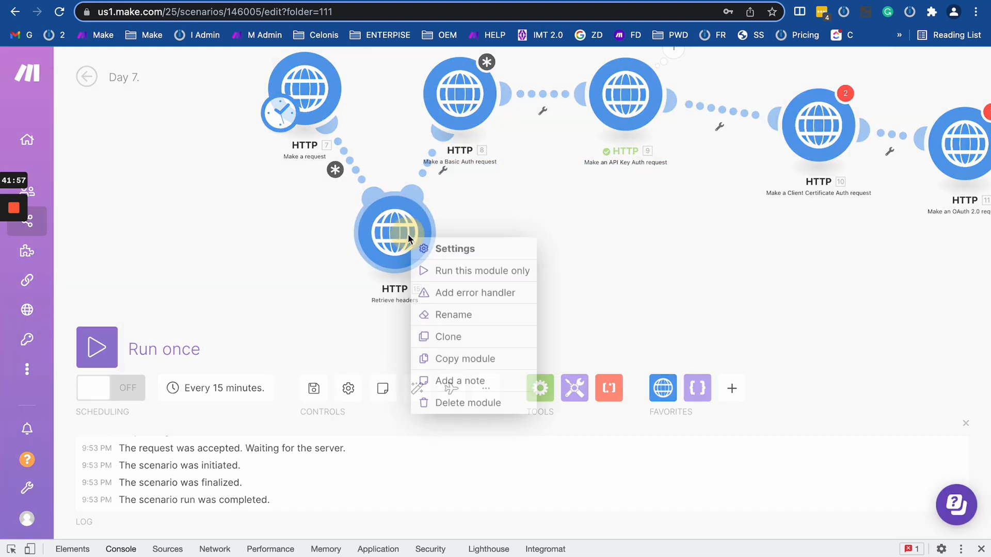
{"action": "left_click", "coordinate": [469, 403]}
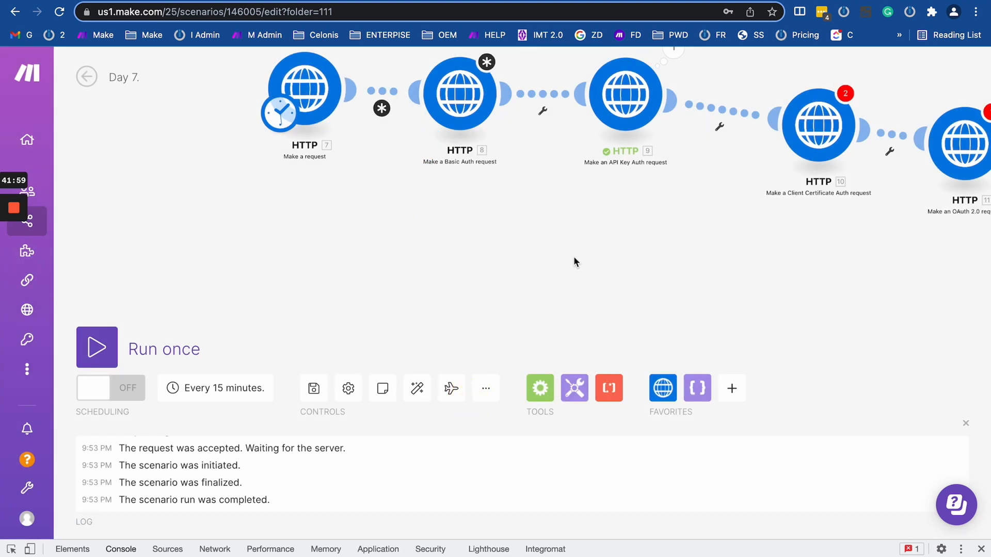
{"action": "left_click", "coordinate": [662, 387]}
Pan the Day 7 canvas to view the whole module chain.
{"action": "scroll", "coordinate": [675, 213], "scroll_direction": "down", "scroll_amount": 3}
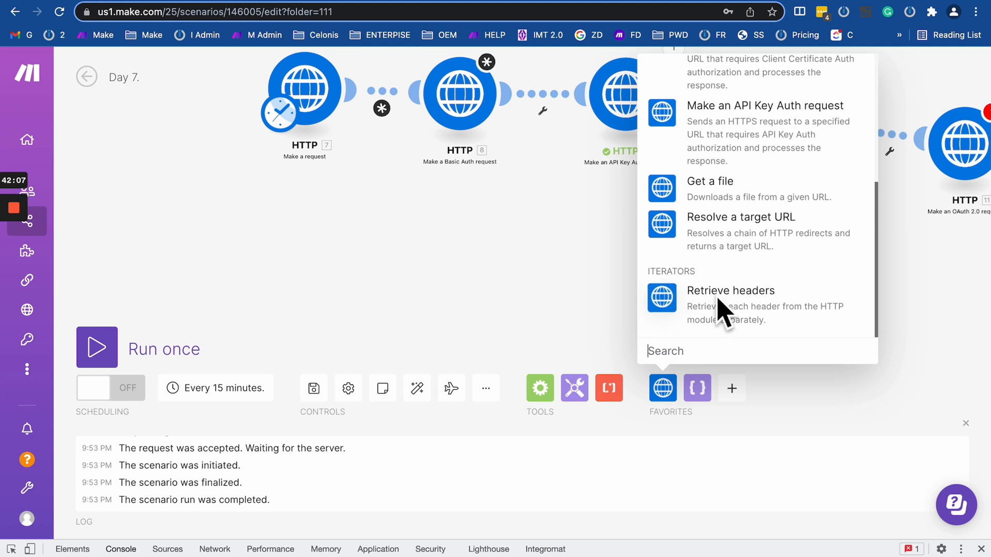
{"action": "left_click_drag", "start_coordinate": [548, 262], "coordinate": [650, 290]}
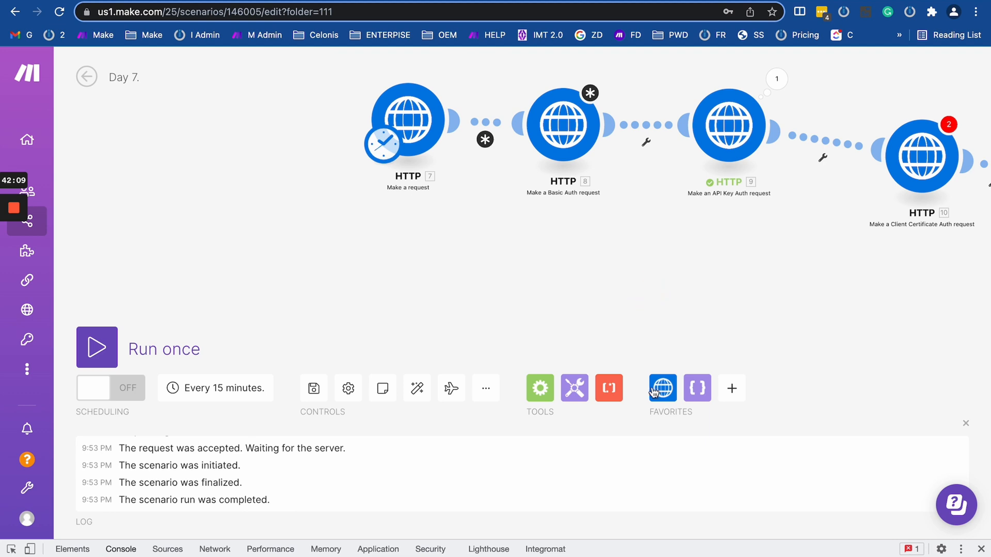
{"action": "scroll", "coordinate": [651, 239], "scroll_direction": "down", "scroll_amount": 10}
{"action": "scroll", "coordinate": [651, 240], "scroll_direction": "up", "scroll_amount": 10}
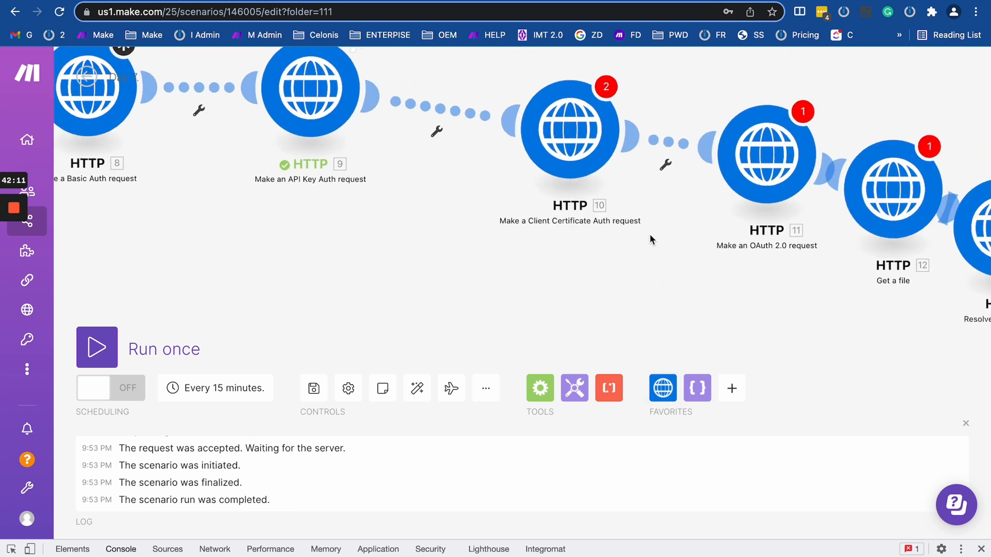
{"action": "scroll", "coordinate": [651, 239], "scroll_direction": "down", "scroll_amount": 4}
{"action": "scroll", "coordinate": [649, 233], "scroll_direction": "down", "scroll_amount": 3}
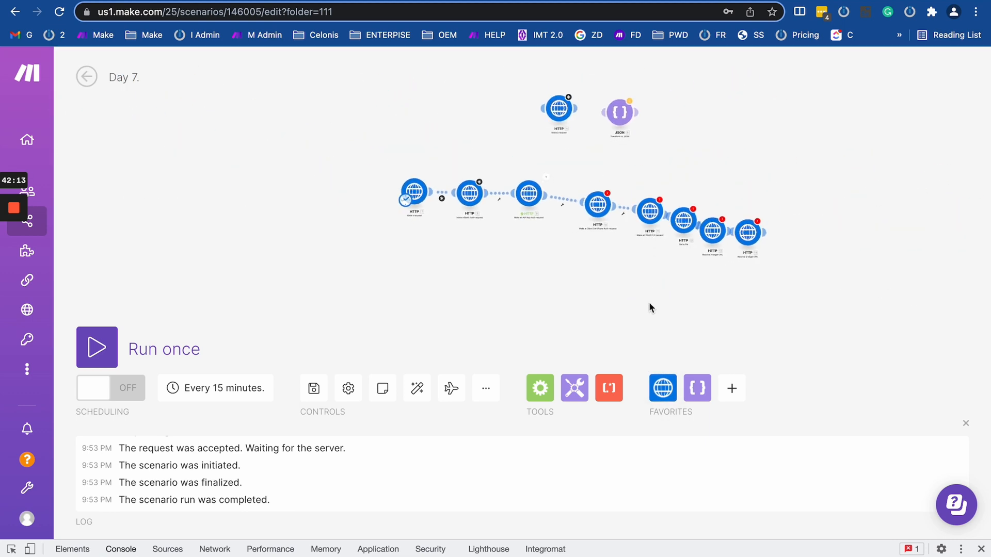
{"action": "left_click_drag", "start_coordinate": [649, 301], "coordinate": [716, 252]}
Open the Scenarios list in a new tab and go to the temp folder's Integration Smartsheet scenario.
{"action": "mouse_move", "coordinate": [36, 175]}
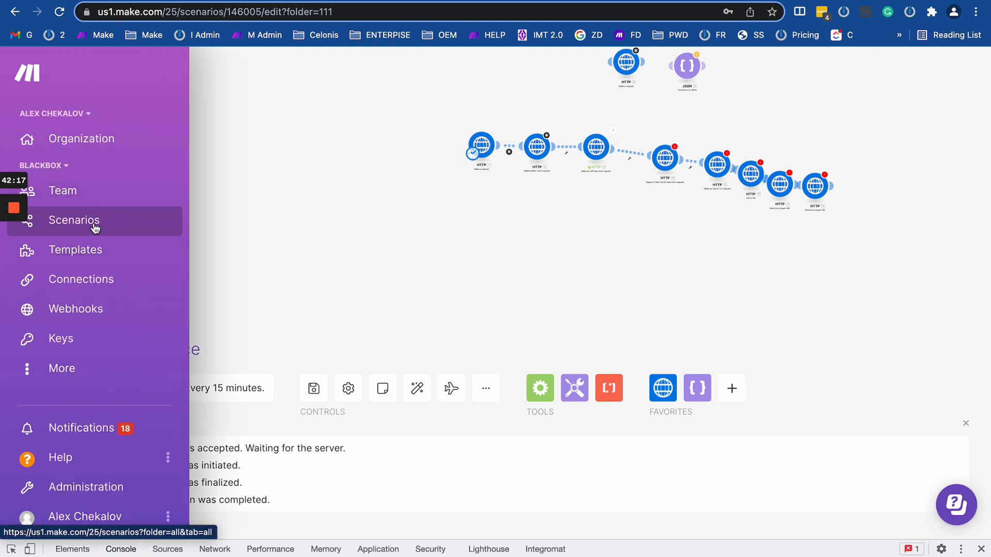
{"action": "right_click", "coordinate": [91, 219]}
{"action": "left_click", "coordinate": [107, 227]}
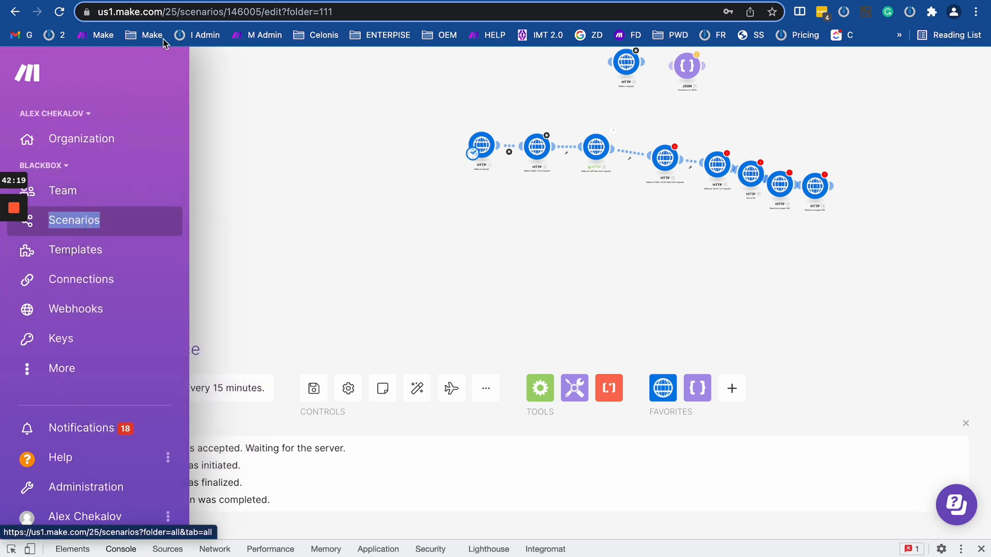
{"action": "left_click", "coordinate": [178, 1]}
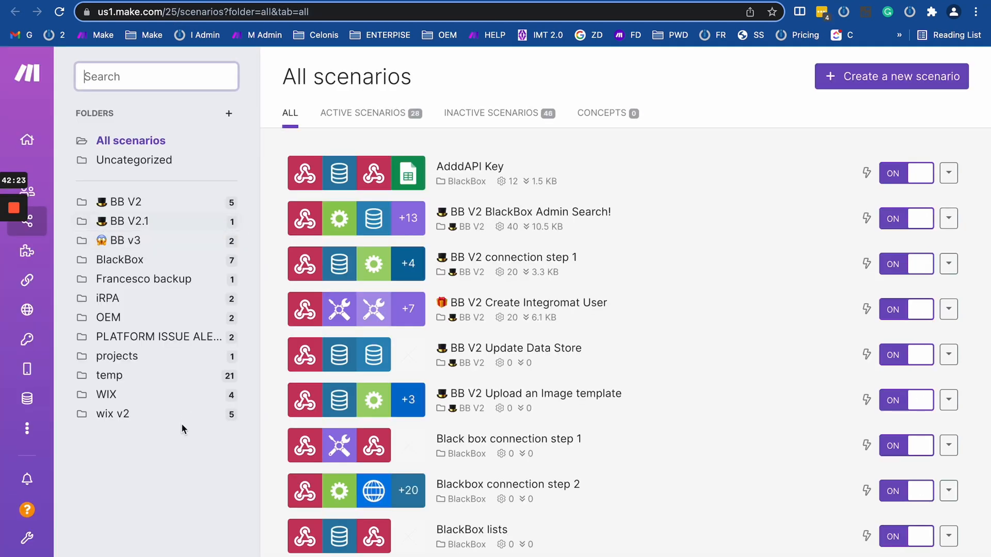
{"action": "left_click", "coordinate": [137, 376]}
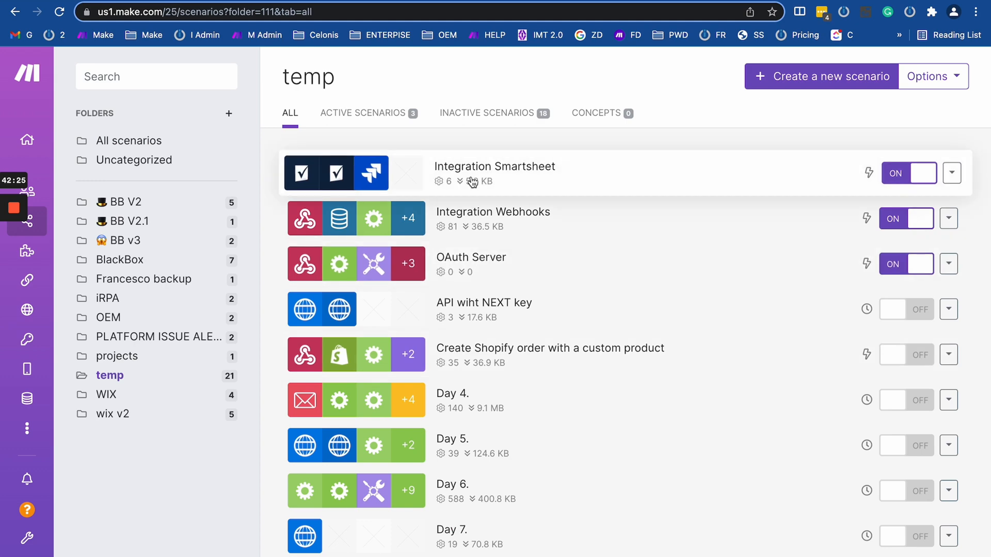
{"action": "left_click", "coordinate": [431, 171]}
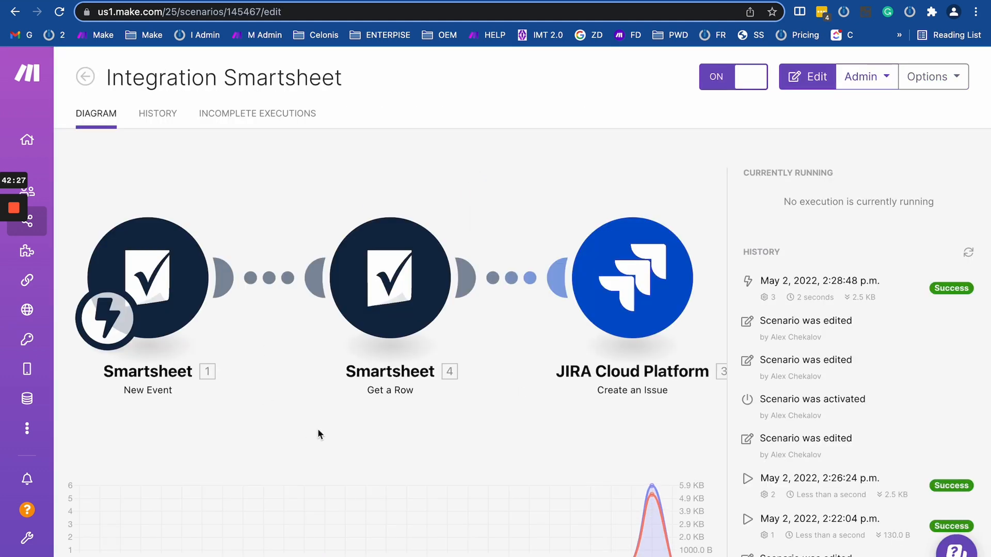
Add a JIRA Cloud Platform Make an API Call module after Create an Issue.
{"action": "left_click", "coordinate": [531, 423]}
{"action": "left_click_drag", "start_coordinate": [633, 392], "coordinate": [497, 388]}
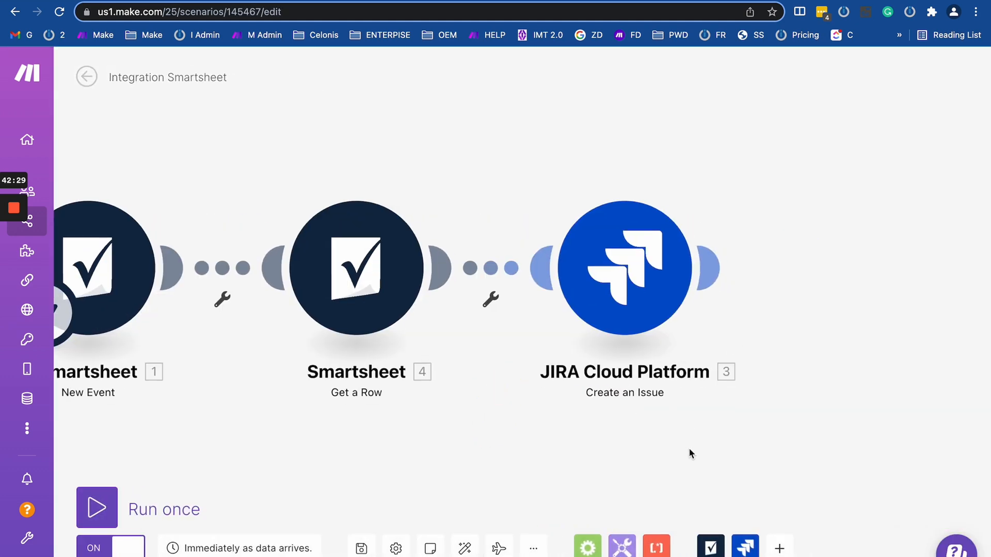
{"action": "left_click_drag", "start_coordinate": [719, 475], "coordinate": [800, 441]}
{"action": "scroll", "coordinate": [801, 440], "scroll_direction": "down", "scroll_amount": 3}
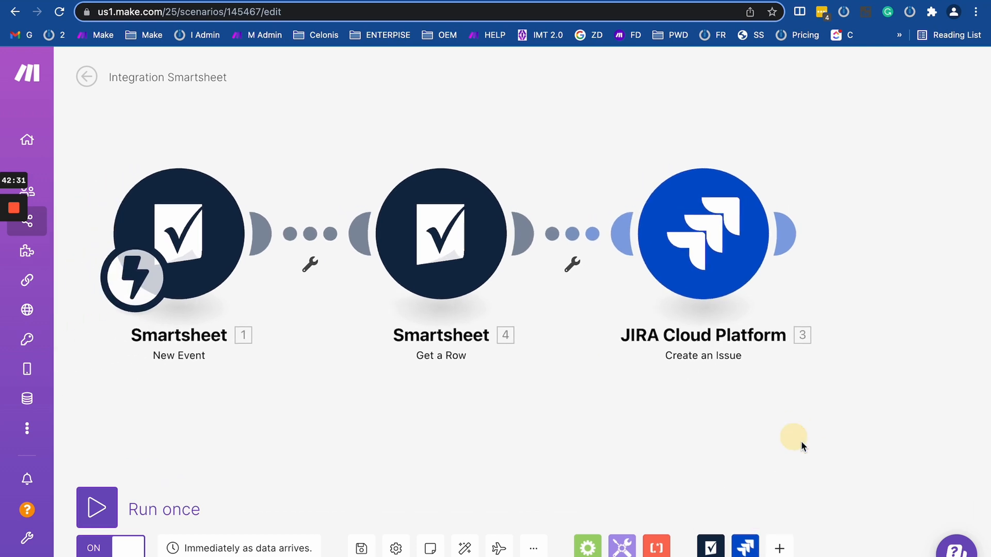
{"action": "left_click", "coordinate": [745, 546]}
{"action": "scroll", "coordinate": [738, 370], "scroll_direction": "down", "scroll_amount": 10}
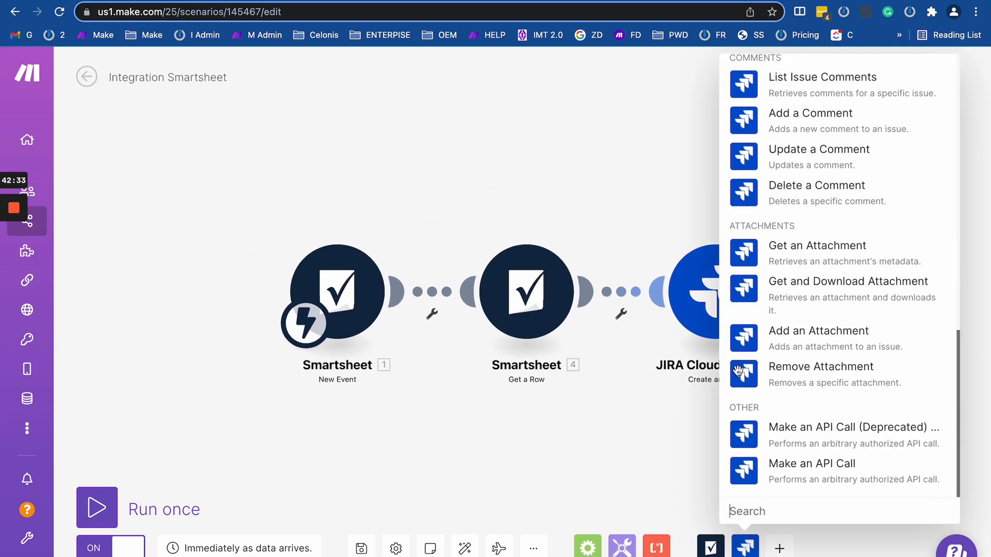
{"action": "left_click", "coordinate": [832, 480]}
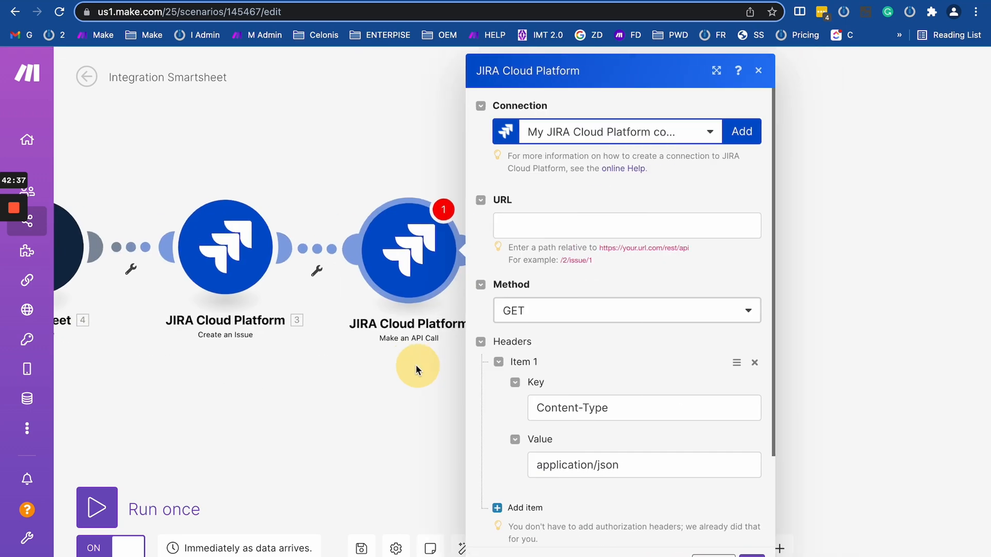
Keep the API call method as GET with the Content-Type: application/json header.
{"action": "scroll", "coordinate": [678, 316], "scroll_direction": "down", "scroll_amount": 1}
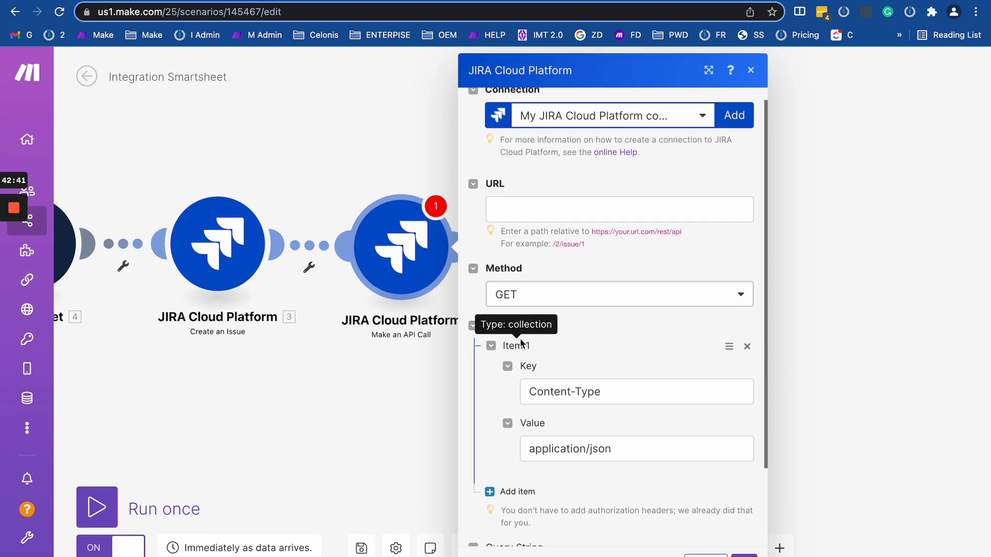
{"action": "scroll", "coordinate": [519, 338], "scroll_direction": "down", "scroll_amount": 4}
{"action": "scroll", "coordinate": [518, 221], "scroll_direction": "up", "scroll_amount": 4}
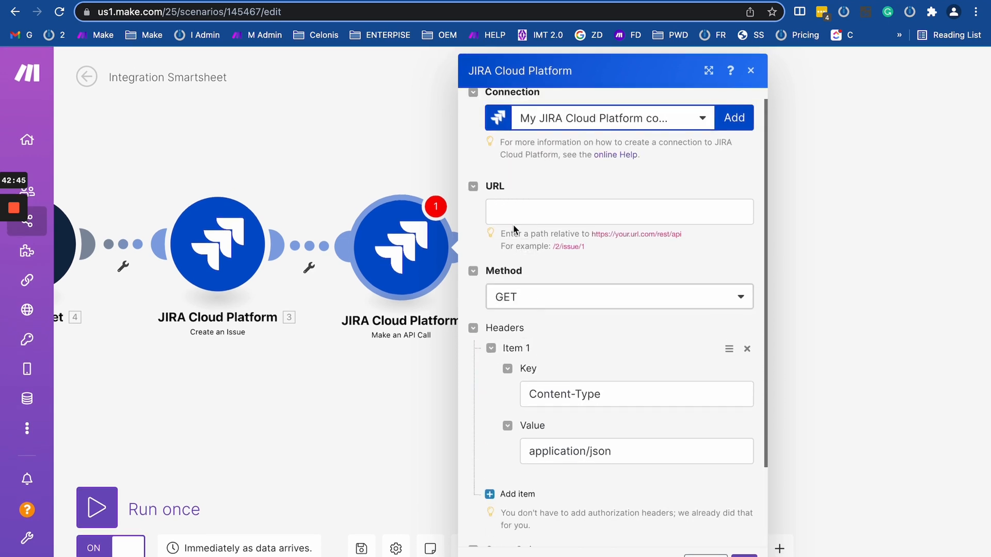
{"action": "left_click", "coordinate": [555, 299]}
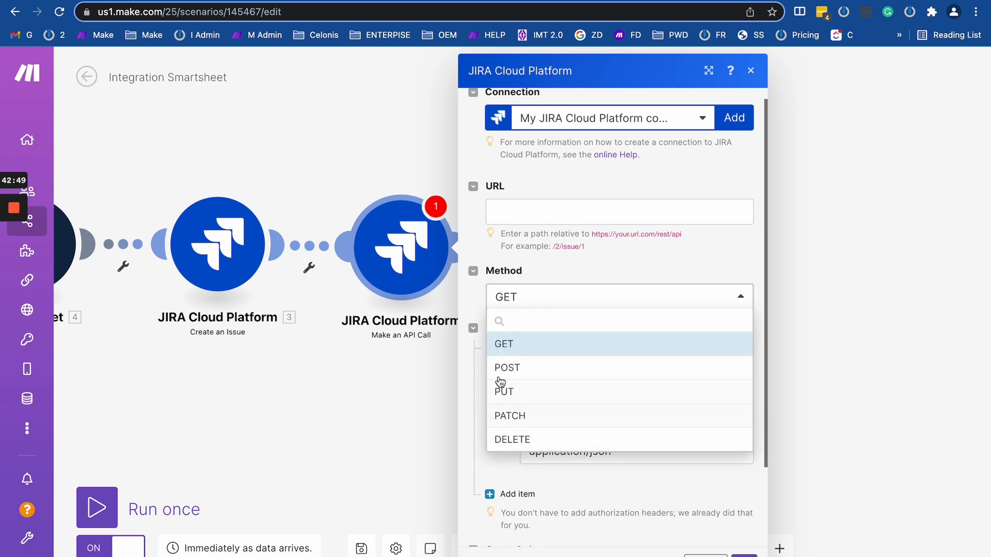
{"action": "left_click", "coordinate": [478, 305]}
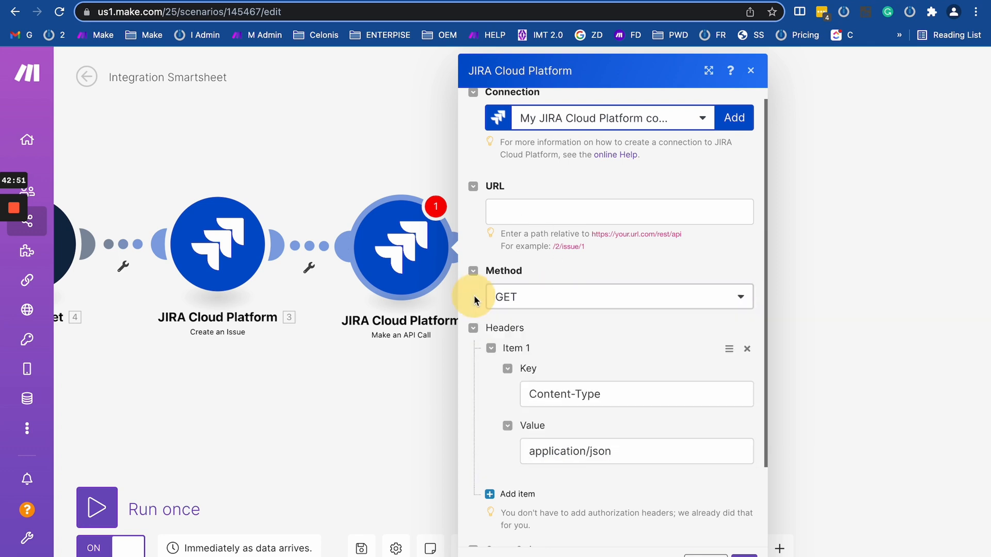
{"action": "scroll", "coordinate": [485, 289], "scroll_direction": "down", "scroll_amount": 4}
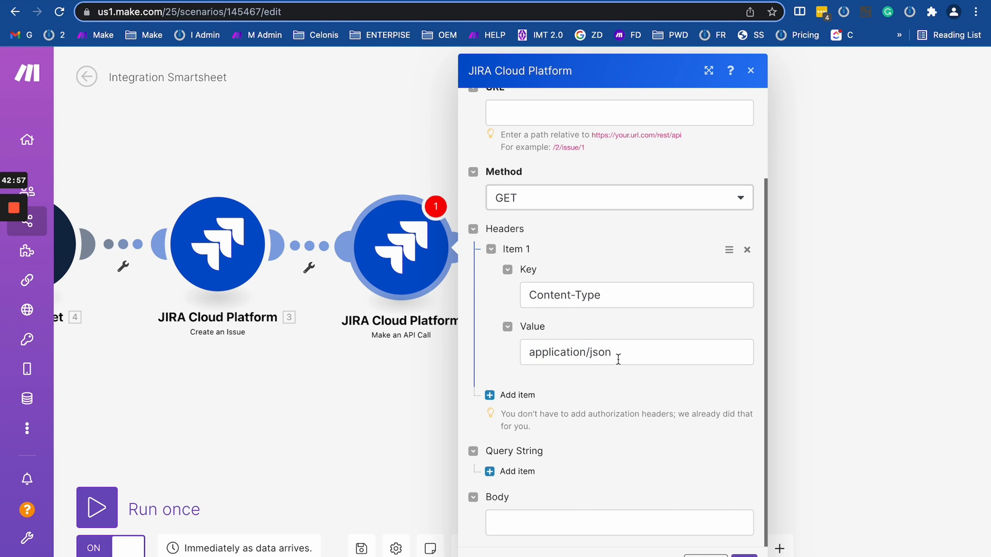
{"action": "left_click_drag", "start_coordinate": [618, 359], "coordinate": [522, 354]}
{"action": "left_click", "coordinate": [669, 406]}
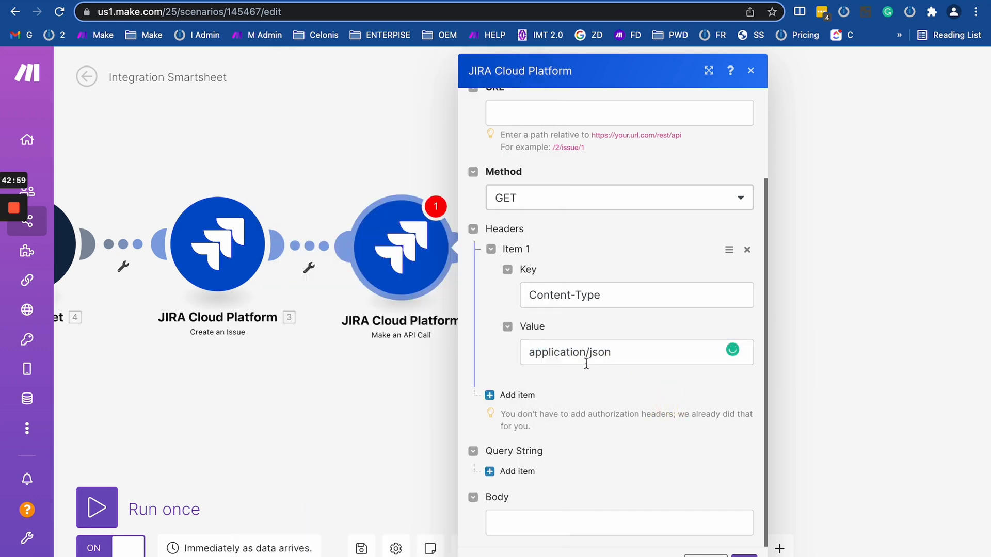
Add an empty Query String item to the JIRA API call.
{"action": "left_click_drag", "start_coordinate": [309, 342], "coordinate": [331, 335]}
{"action": "scroll", "coordinate": [332, 335], "scroll_direction": "down", "scroll_amount": 5}
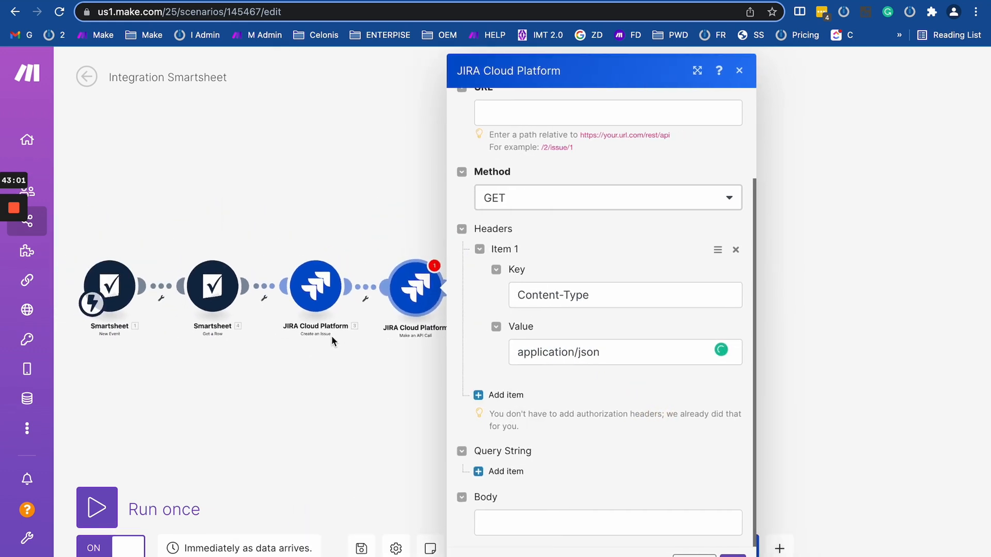
{"action": "scroll", "coordinate": [169, 324], "scroll_direction": "up", "scroll_amount": 5}
{"action": "left_click_drag", "start_coordinate": [169, 324], "coordinate": [269, 323]}
{"action": "scroll", "coordinate": [276, 299], "scroll_direction": "up", "scroll_amount": 3}
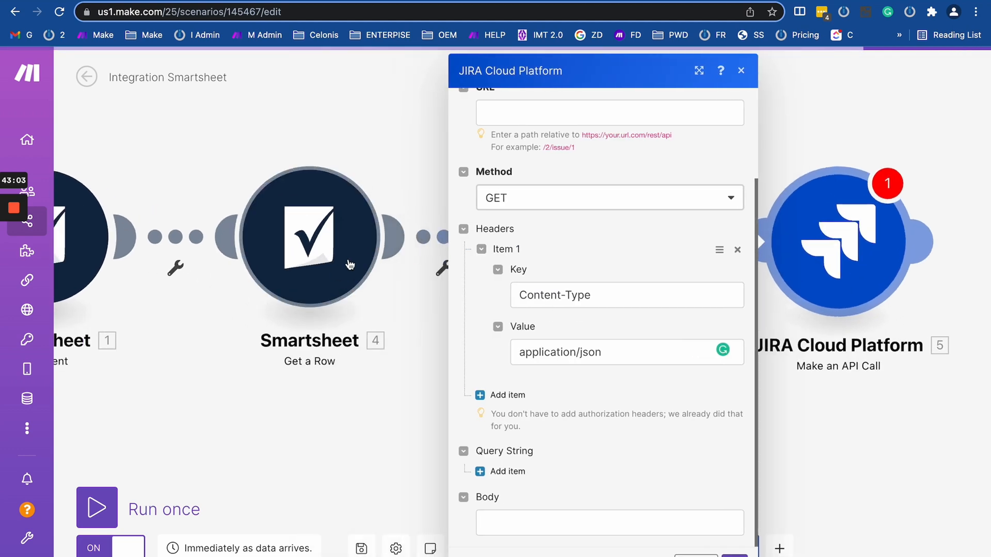
{"action": "left_click_drag", "start_coordinate": [410, 318], "coordinate": [89, 301]}
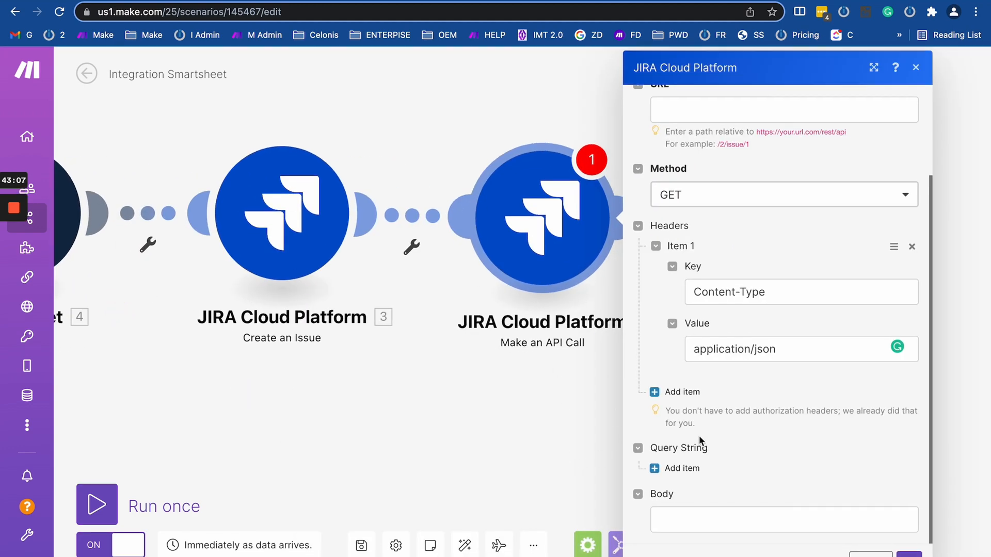
{"action": "left_click", "coordinate": [657, 471]}
{"action": "scroll", "coordinate": [707, 443], "scroll_direction": "down", "scroll_amount": 3}
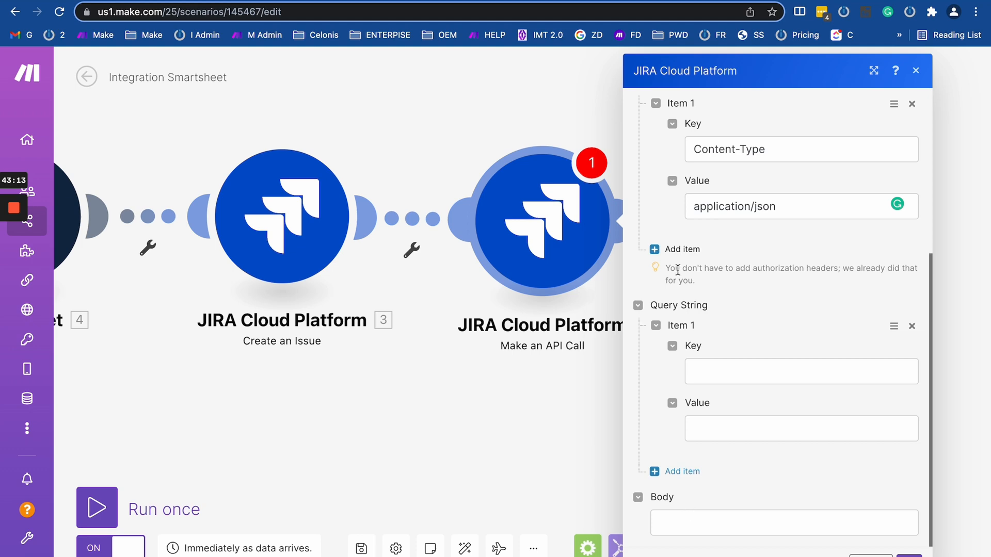
{"action": "left_click", "coordinate": [708, 369]}
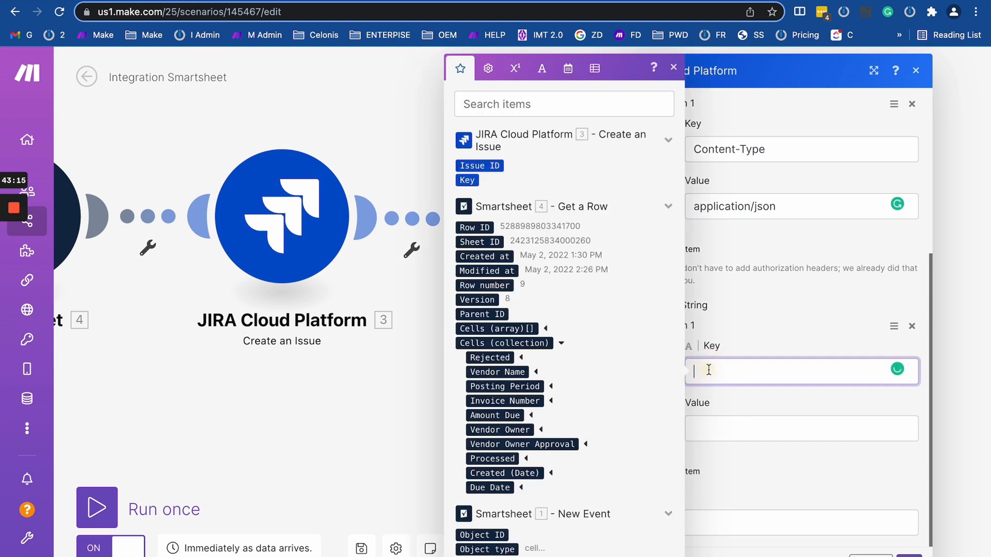
{"action": "left_click", "coordinate": [758, 314]}
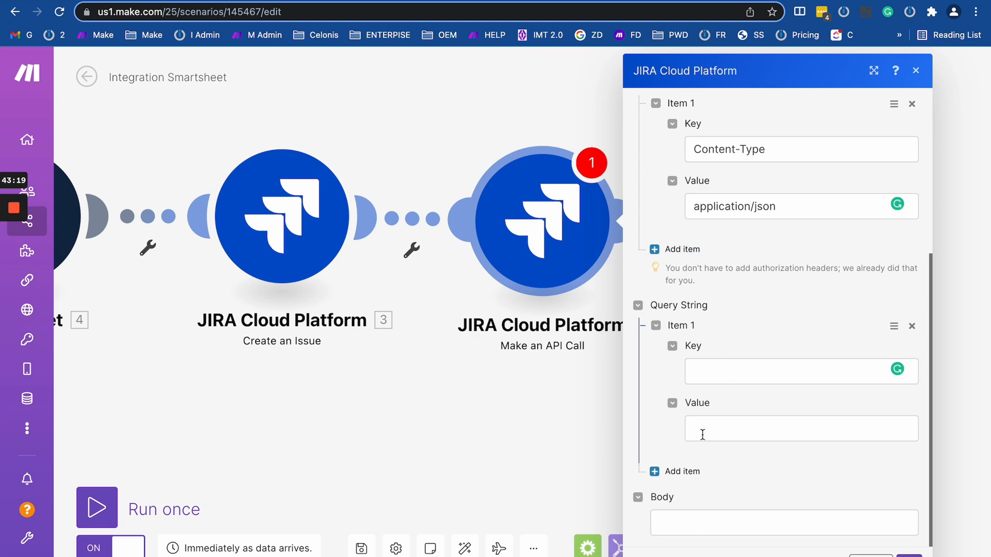
{"action": "scroll", "coordinate": [732, 284], "scroll_direction": "up", "scroll_amount": 5}
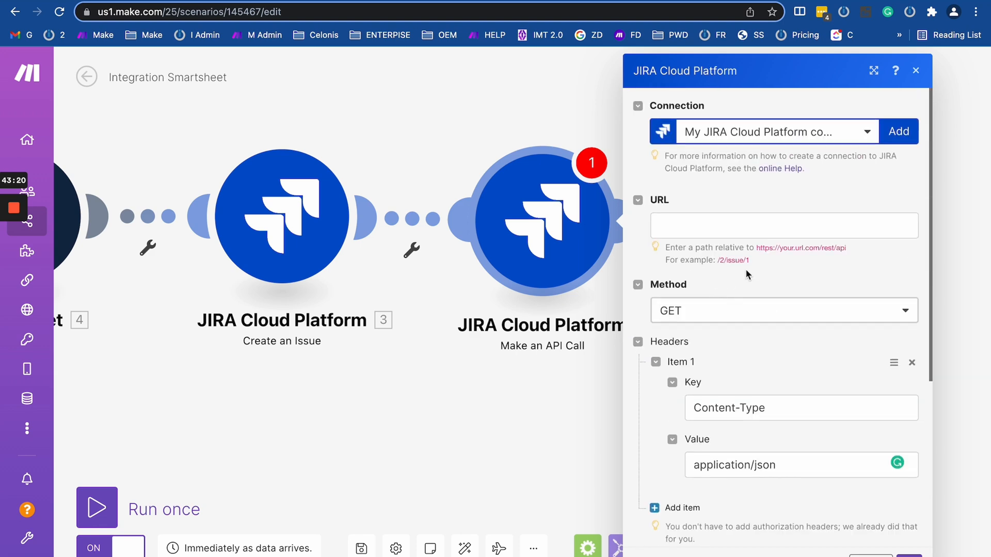
Copy the example path /2/issue/1 and paste it into the JIRA API call's URL field.
{"action": "left_click", "coordinate": [701, 229]}
{"action": "left_click", "coordinate": [794, 283]}
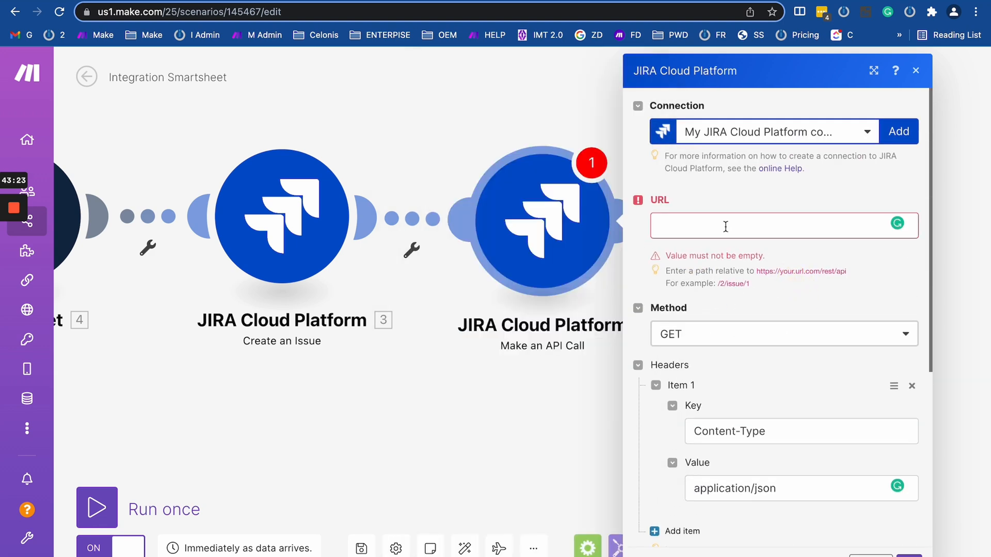
{"action": "left_click_drag", "start_coordinate": [750, 284], "coordinate": [715, 285]}
{"action": "right_click", "coordinate": [728, 293]}
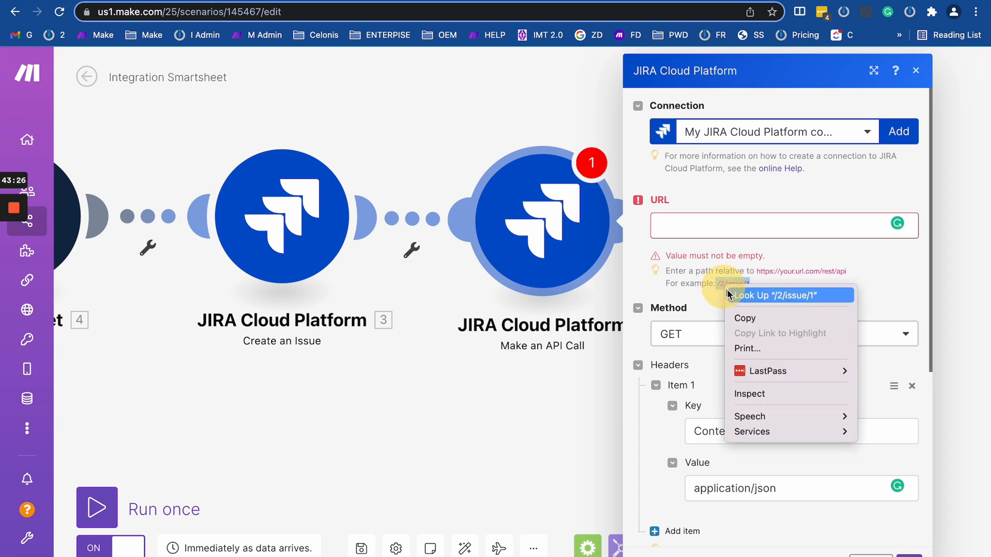
{"action": "left_click", "coordinate": [744, 317]}
{"action": "left_click", "coordinate": [694, 225]}
{"action": "key", "text": "super+v"}
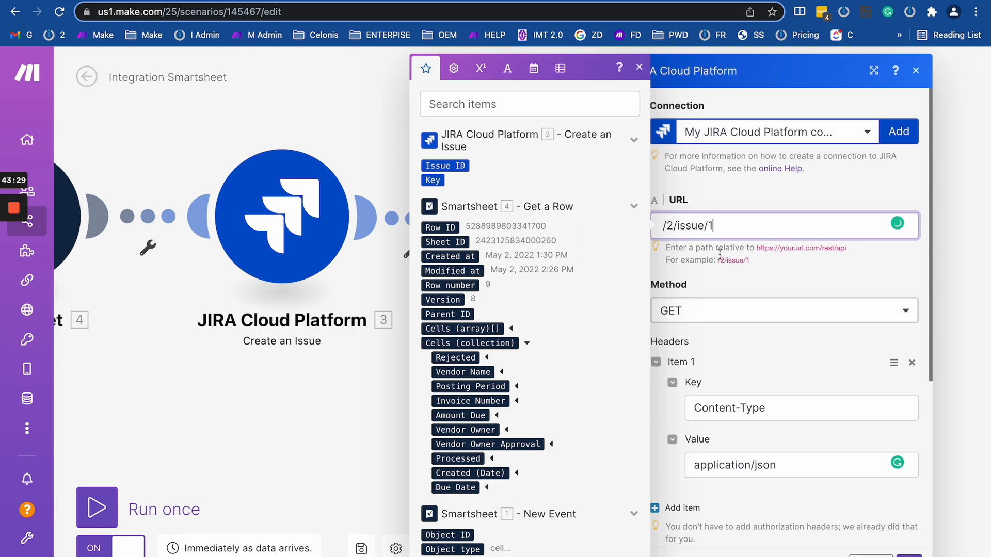
{"action": "left_click", "coordinate": [771, 276]}
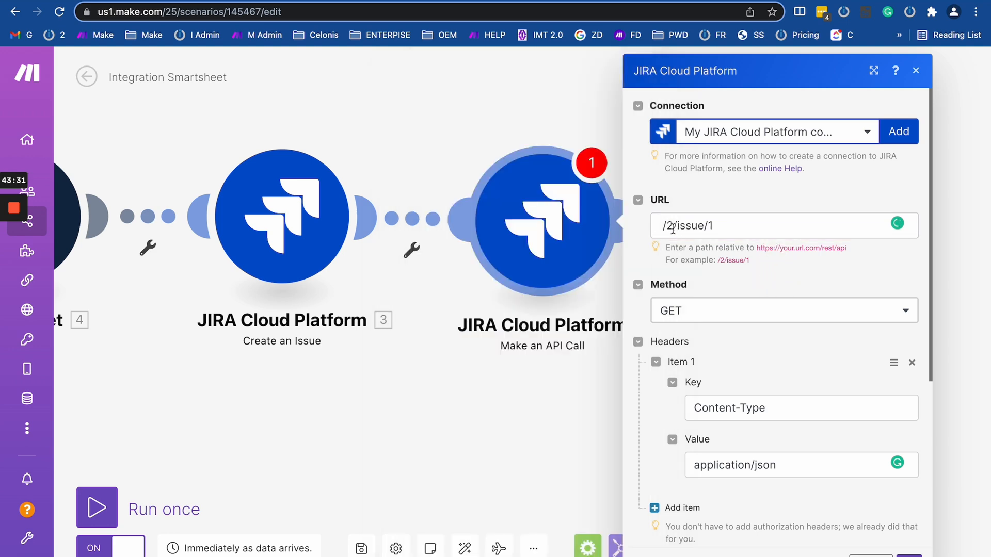
{"action": "left_click_drag", "start_coordinate": [664, 226], "coordinate": [773, 222]}
{"action": "left_click", "coordinate": [794, 277]}
{"action": "left_click", "coordinate": [768, 223]}
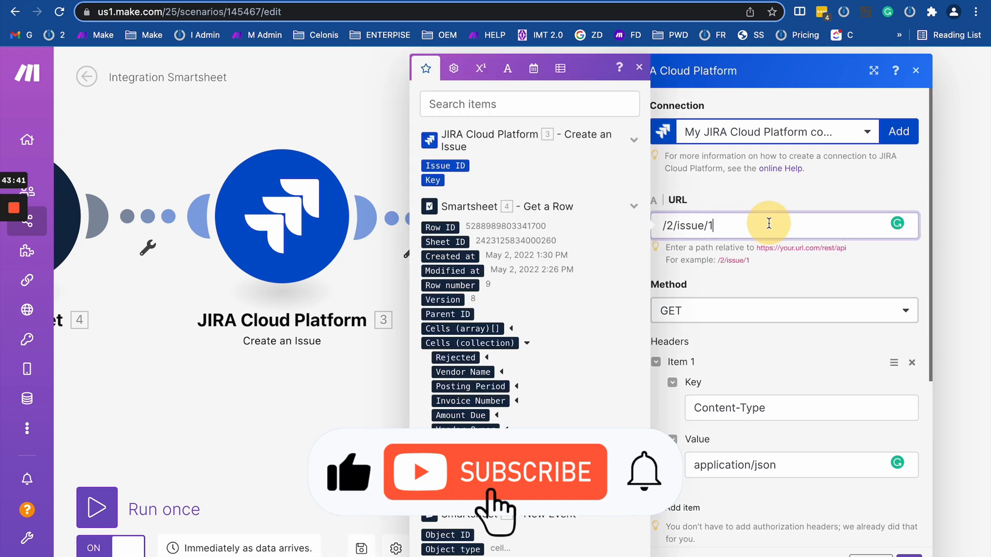
{"action": "left_click_drag", "start_coordinate": [244, 392], "coordinate": [884, 372]}
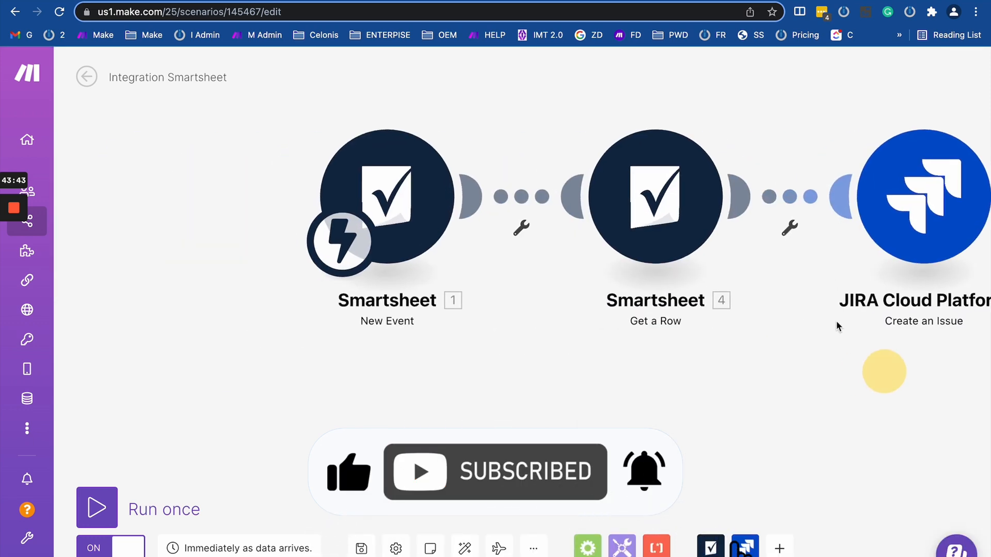
{"action": "left_click_drag", "start_coordinate": [758, 438], "coordinate": [282, 354]}
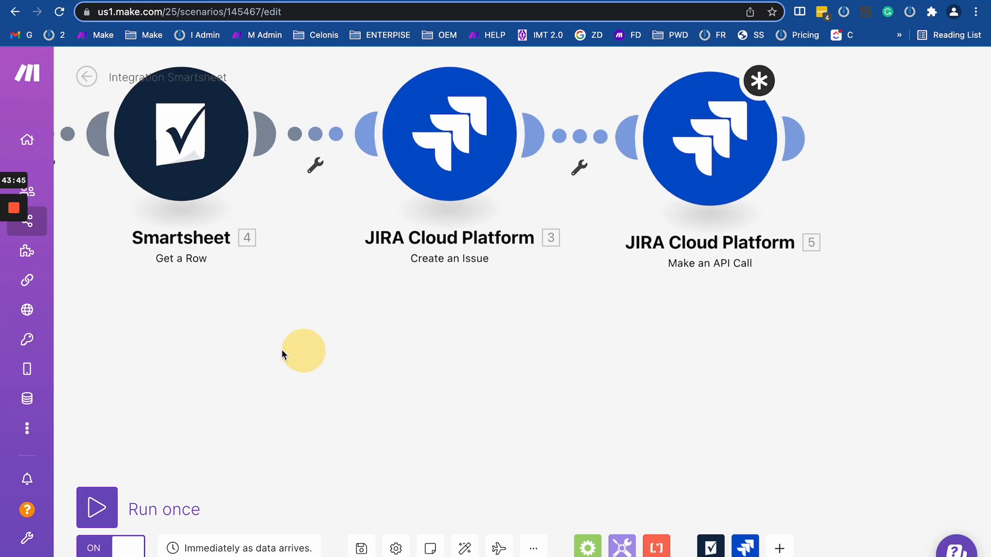
{"action": "left_click", "coordinate": [707, 147]}
{"action": "scroll", "coordinate": [560, 377], "scroll_direction": "down", "scroll_amount": 5}
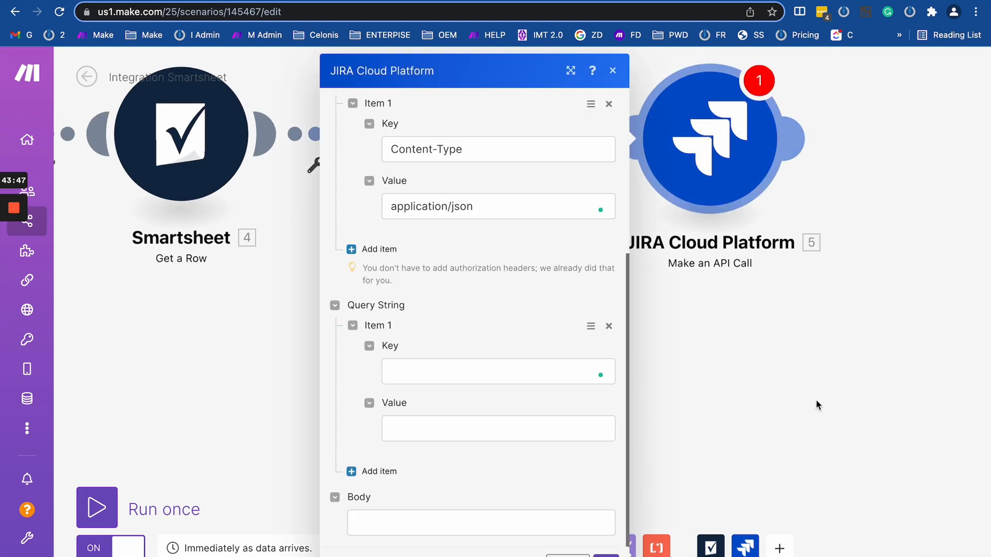
{"action": "left_click_drag", "start_coordinate": [817, 405], "coordinate": [356, 395]}
{"action": "mouse_move", "coordinate": [206, 369]}
{"action": "left_mouse_down"}
{"action": "mouse_move", "coordinate": [336, 530]}
{"action": "mouse_move", "coordinate": [447, 540]}
{"action": "mouse_move", "coordinate": [531, 456]}
{"action": "left_mouse_up"}
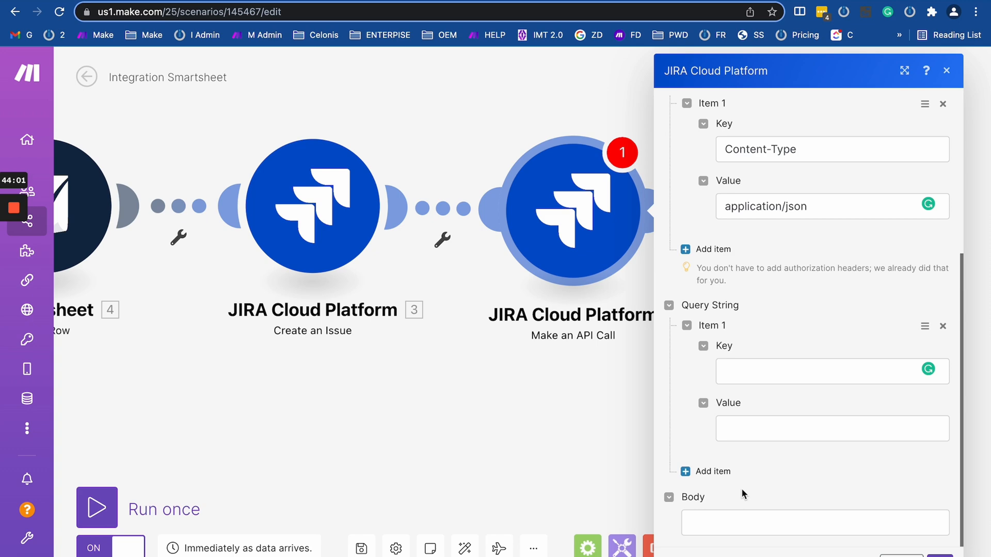
{"action": "left_click", "coordinate": [738, 519]}
{"action": "left_click", "coordinate": [769, 472]}
{"action": "left_click", "coordinate": [717, 525]}
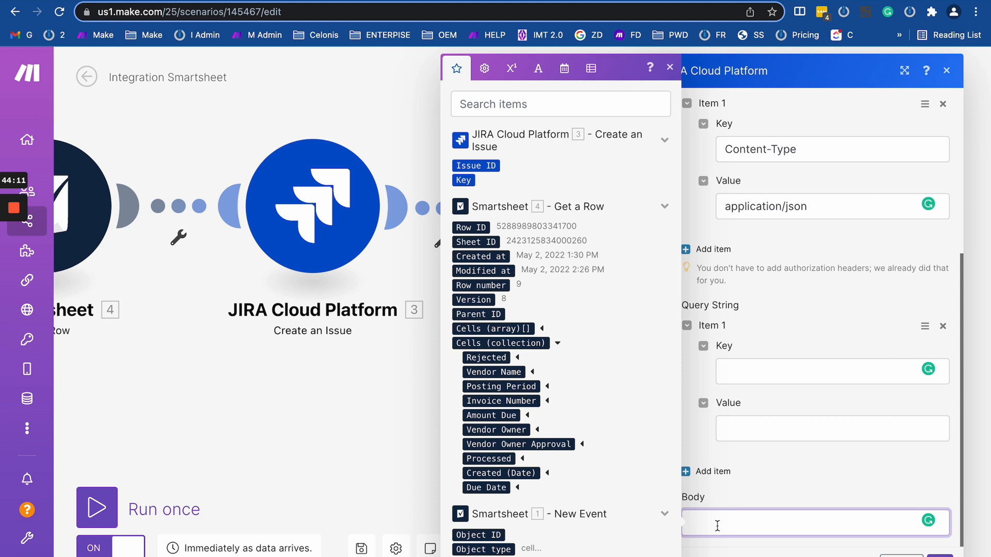
{"action": "left_click", "coordinate": [776, 482]}
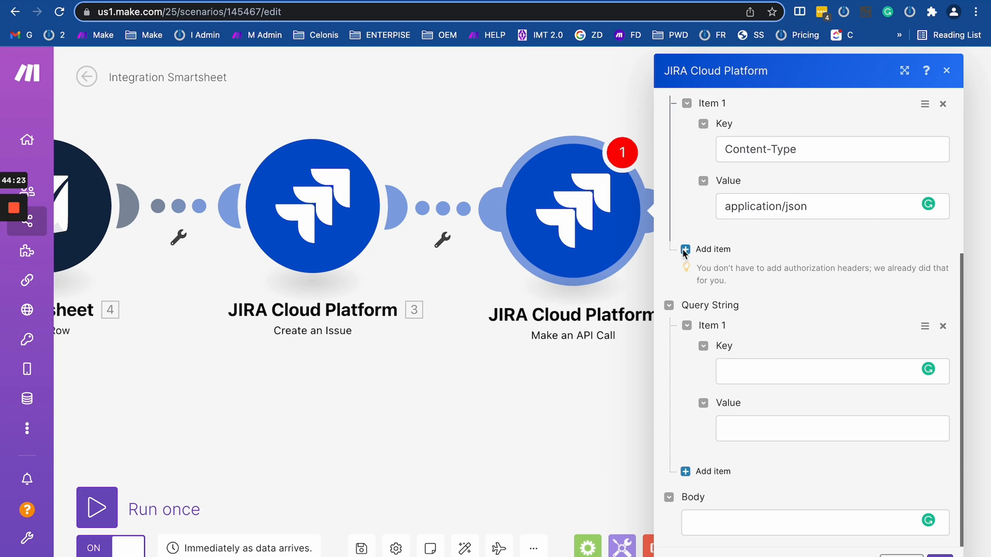
{"action": "left_click", "coordinate": [724, 526]}
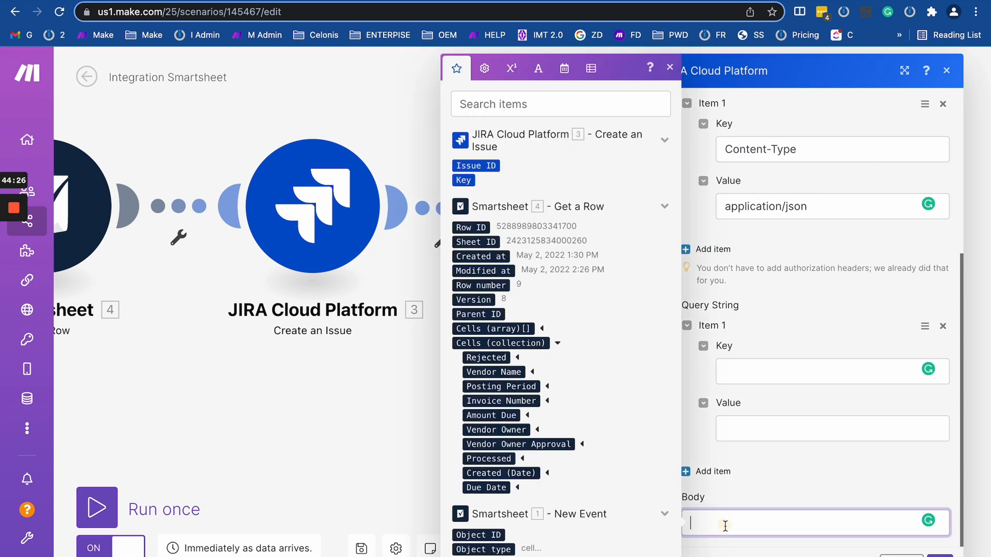
{"action": "left_click", "coordinate": [770, 487]}
{"action": "left_click", "coordinate": [726, 520]}
{"action": "left_click", "coordinate": [751, 487]}
{"action": "left_click", "coordinate": [721, 526]}
{"action": "left_click", "coordinate": [756, 488]}
{"action": "left_click", "coordinate": [708, 526]}
{"action": "left_click", "coordinate": [756, 497]}
{"action": "left_click_drag", "start_coordinate": [244, 397], "coordinate": [564, 403]}
{"action": "left_click", "coordinate": [368, 449]}
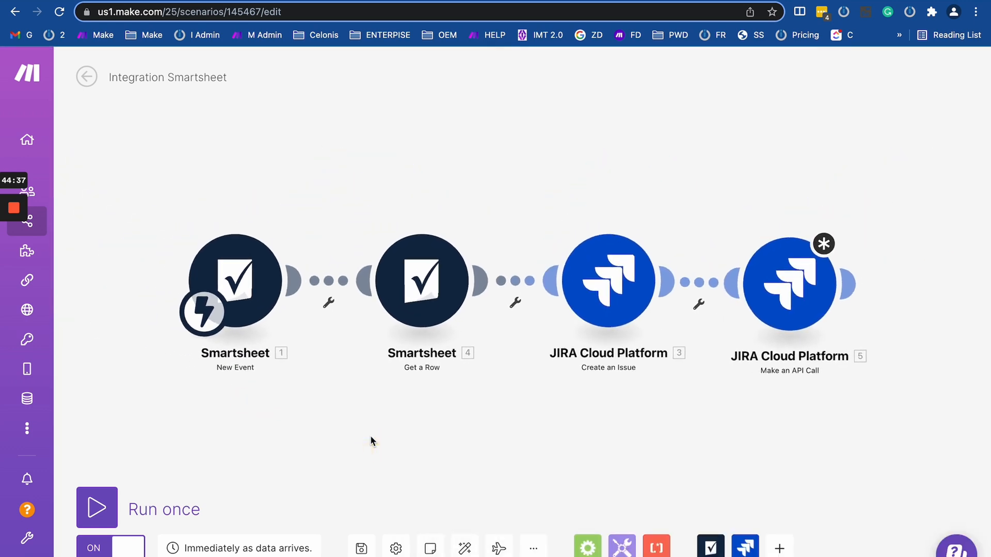
Add a Smartsheet Make an API Call module after the Get a Row module.
{"action": "left_click", "coordinate": [709, 548]}
{"action": "scroll", "coordinate": [795, 330], "scroll_direction": "down", "scroll_amount": 10}
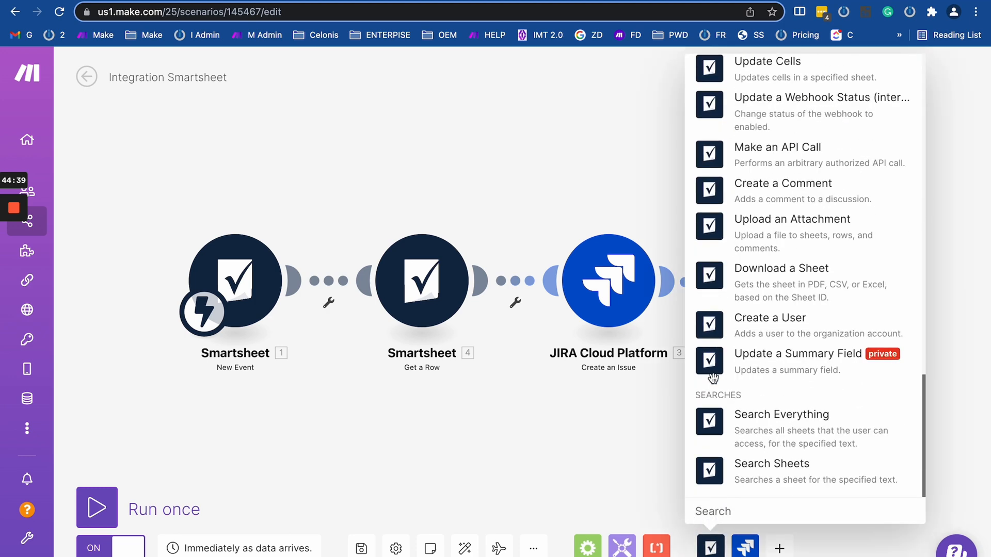
{"action": "left_click", "coordinate": [778, 149]}
{"action": "left_click", "coordinate": [510, 299]}
Set the new module's body type to json and map the Vendor Name cell into the body.
{"action": "scroll", "coordinate": [602, 425], "scroll_direction": "down", "scroll_amount": 3}
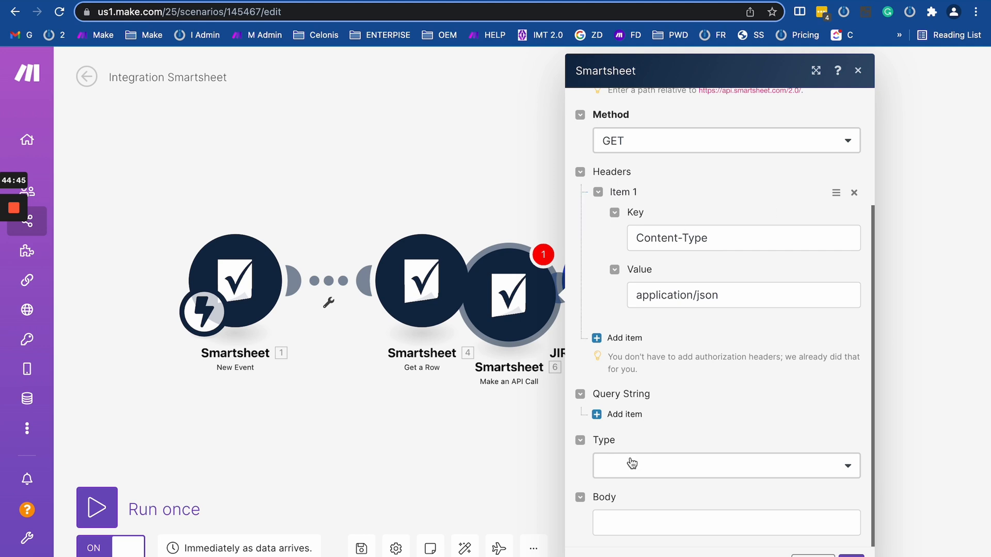
{"action": "left_click", "coordinate": [630, 465]}
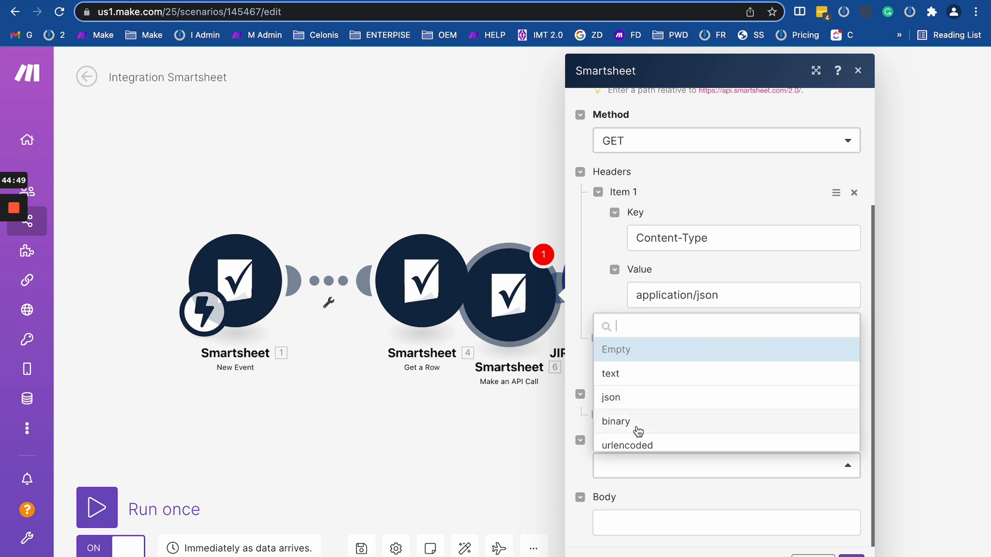
{"action": "scroll", "coordinate": [640, 433], "scroll_direction": "down", "scroll_amount": 1}
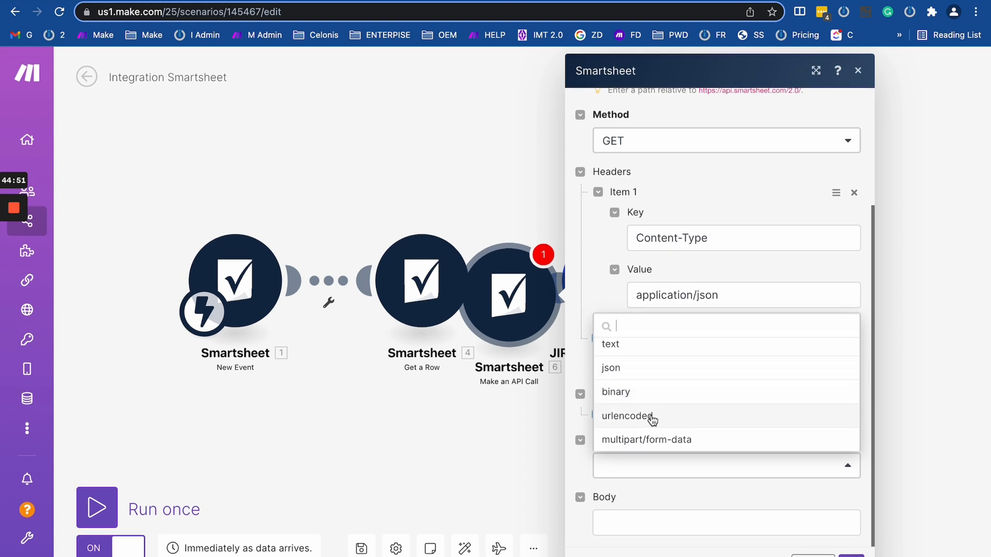
{"action": "left_click", "coordinate": [625, 368]}
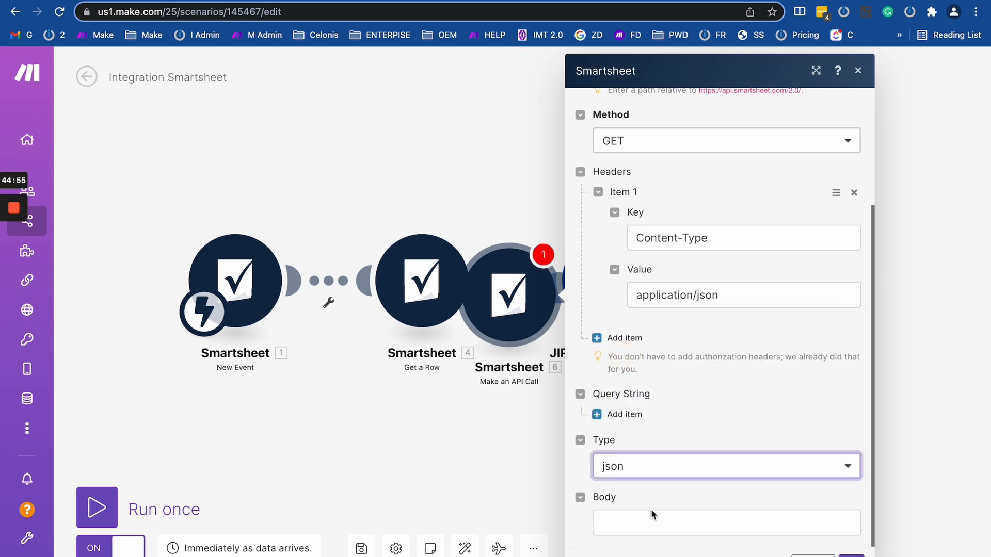
{"action": "left_click", "coordinate": [604, 472]}
{"action": "left_click", "coordinate": [612, 369]}
{"action": "left_click", "coordinate": [623, 524]}
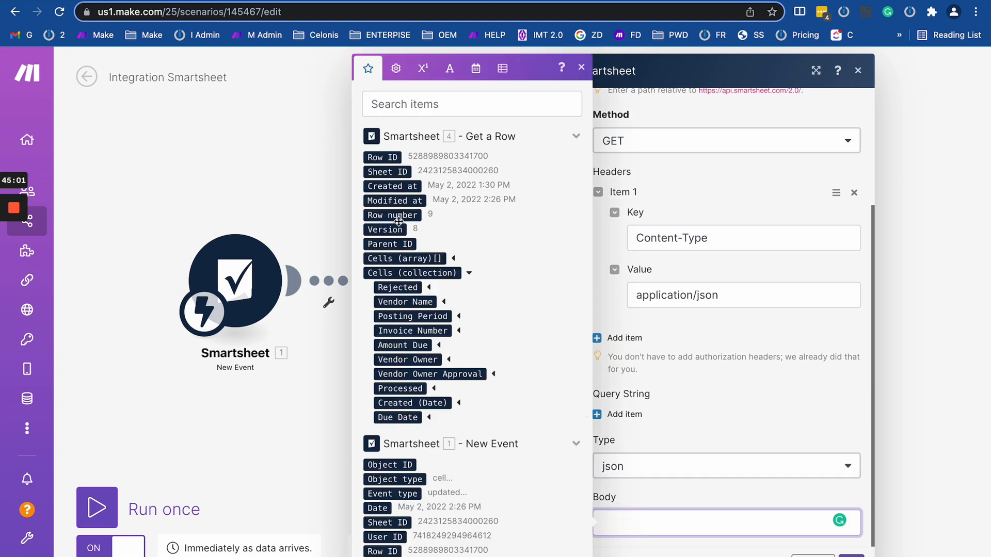
{"action": "left_click", "coordinate": [413, 302]}
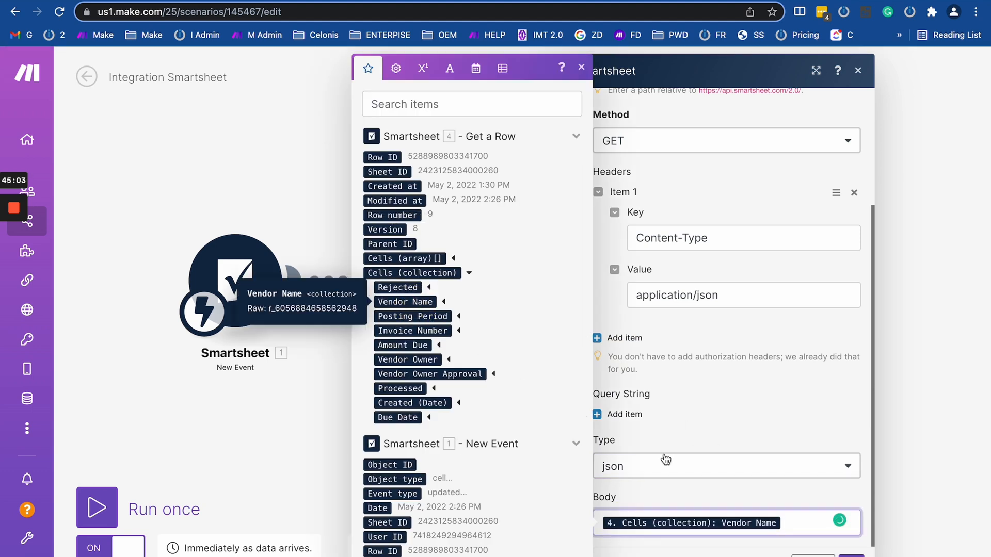
Change the body type to text, remove the Vendor Name mapping, and open the JIRA API call settings.
{"action": "left_click", "coordinate": [653, 467]}
{"action": "left_click", "coordinate": [630, 347]}
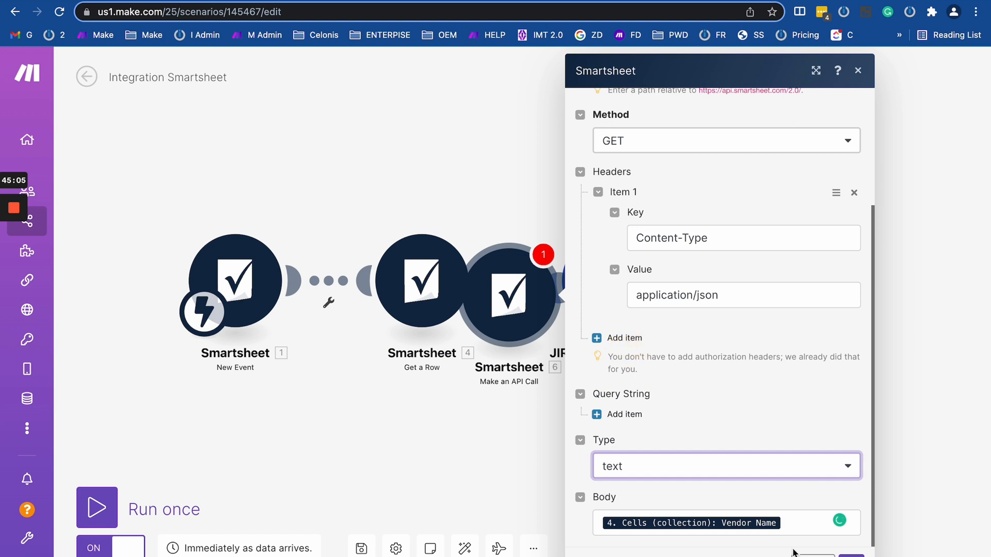
{"action": "left_click", "coordinate": [787, 523]}
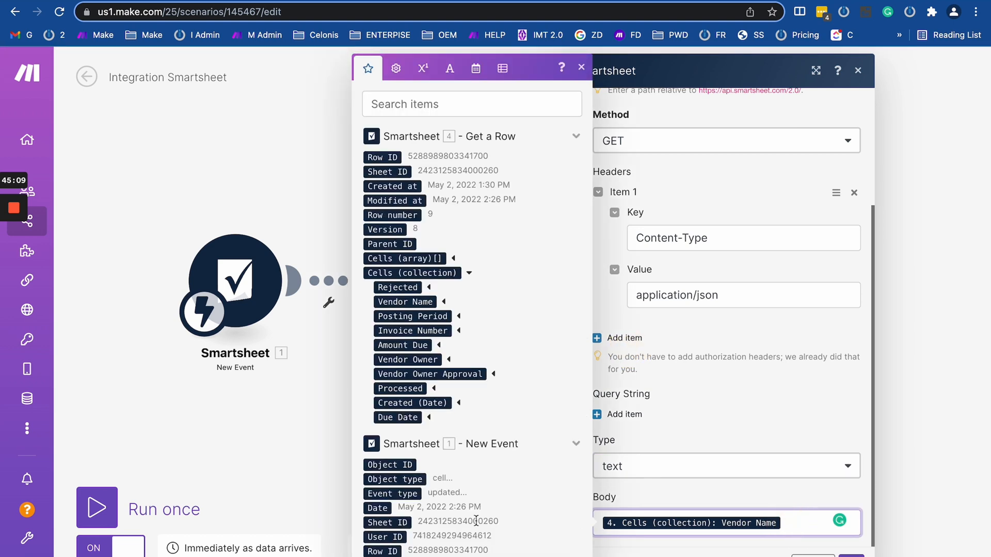
{"action": "key", "text": "BackSpace"}
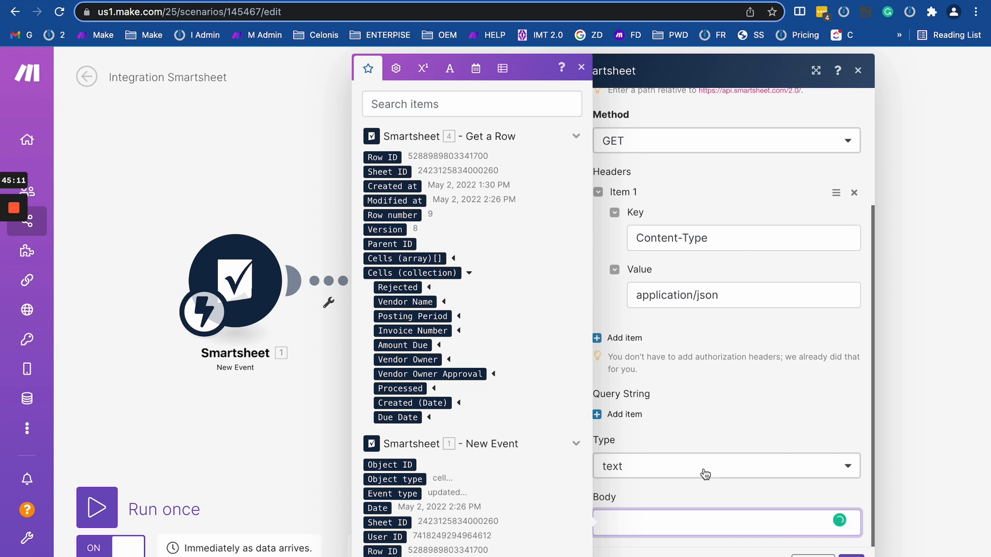
{"action": "left_click", "coordinate": [723, 435]}
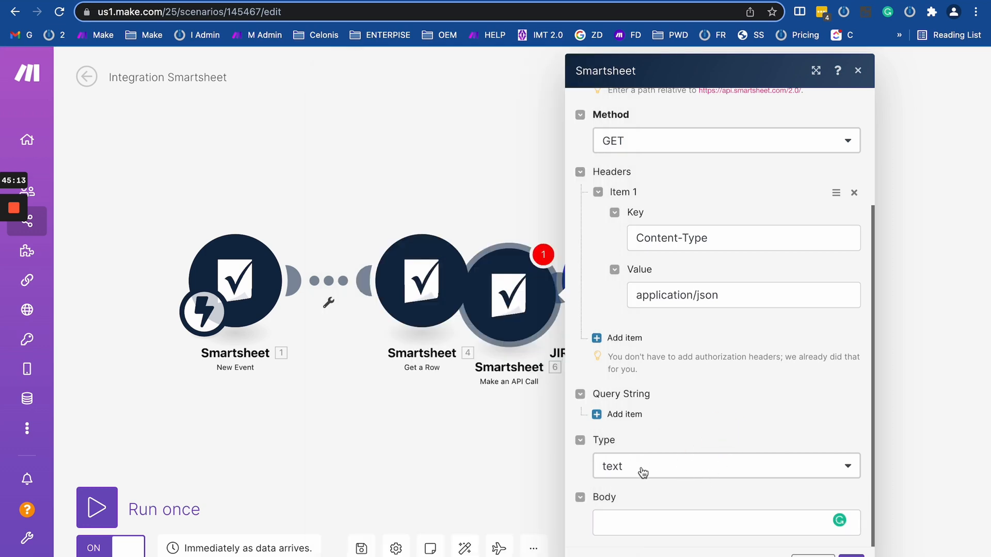
{"action": "left_click", "coordinate": [497, 412]}
{"action": "left_click", "coordinate": [798, 296]}
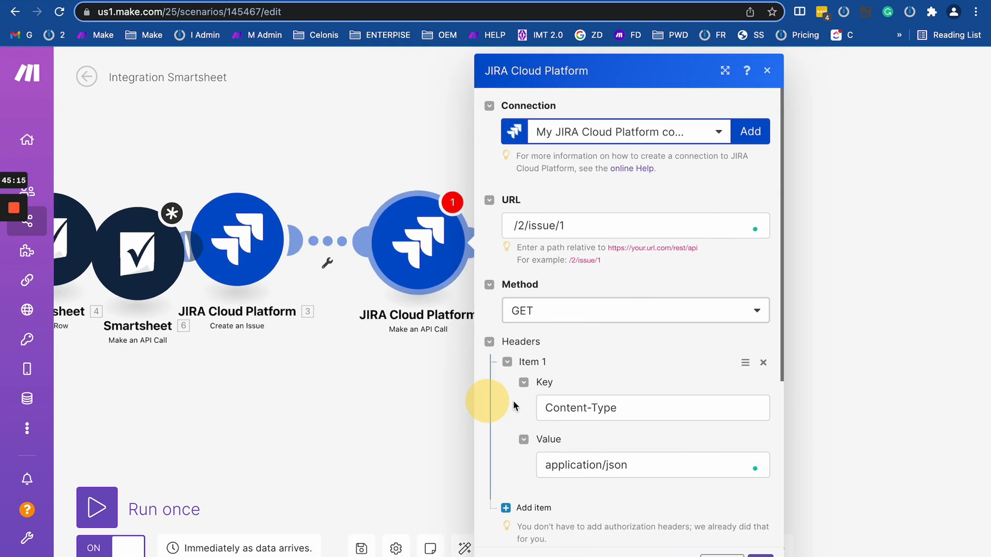
Replace the JIRA API call's body with the Smartsheet row's Rejected cell and save the module.
{"action": "scroll", "coordinate": [670, 435], "scroll_direction": "down", "scroll_amount": 5}
{"action": "left_click", "coordinate": [534, 524]}
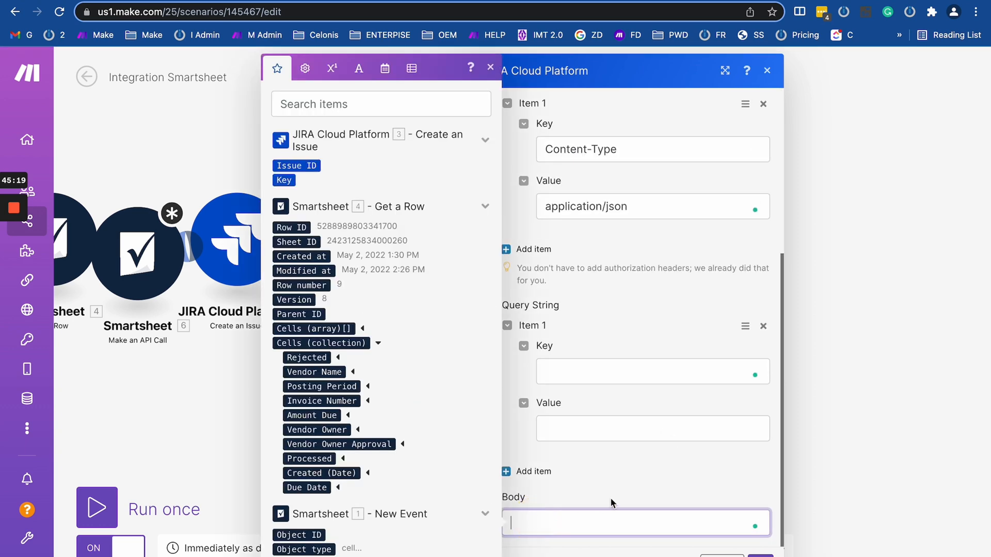
{"action": "type", "text": "{}"}
{"action": "type", "text": "\""}
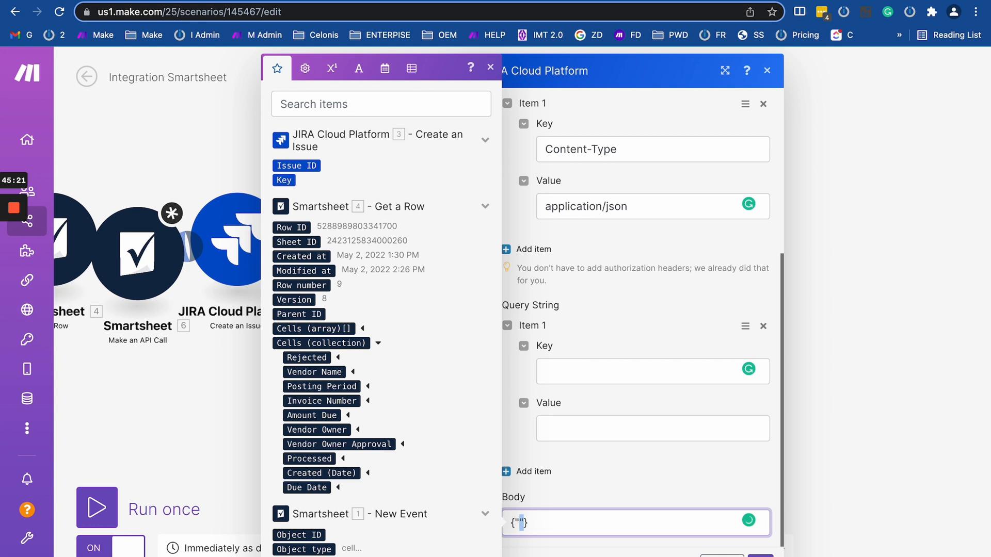
{"action": "type", "text": "sscasc"}
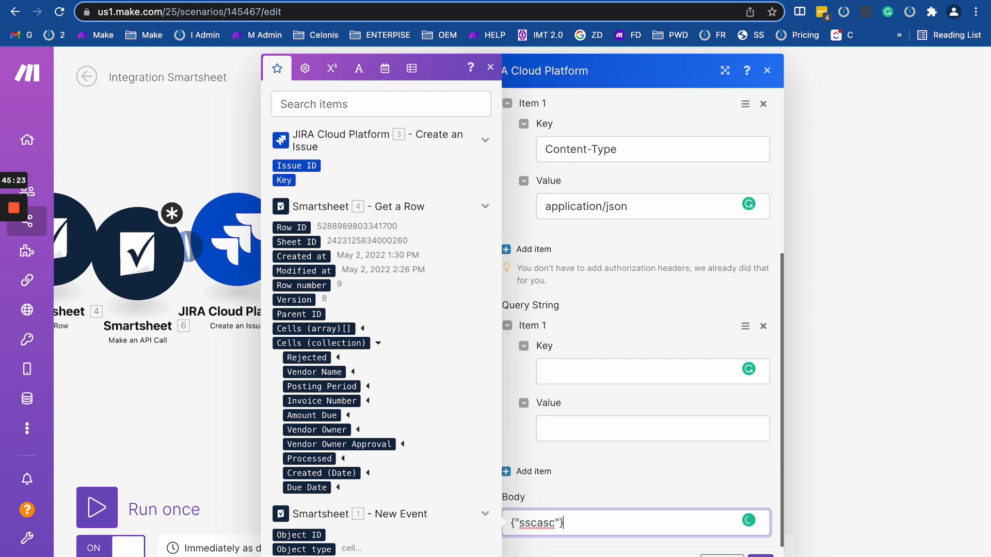
{"action": "key", "text": "BackSpace"}
{"action": "key", "text": "BackSpace"}
{"action": "key", "text": "BackSpace"}
{"action": "key", "text": "BackSpace"}
{"action": "left_click", "coordinate": [323, 359]}
{"action": "left_click", "coordinate": [675, 476]}
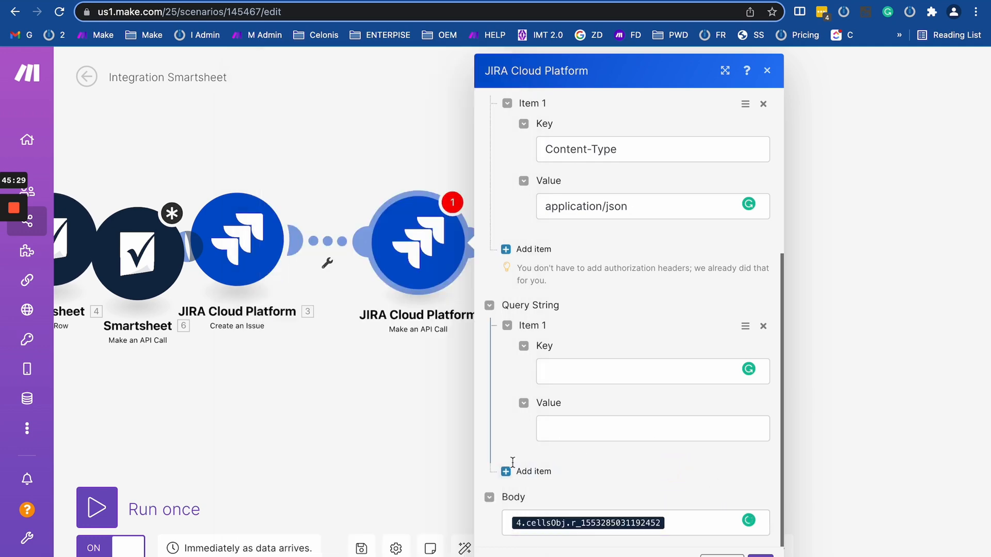
{"action": "left_click_drag", "start_coordinate": [480, 335], "coordinate": [704, 411]}
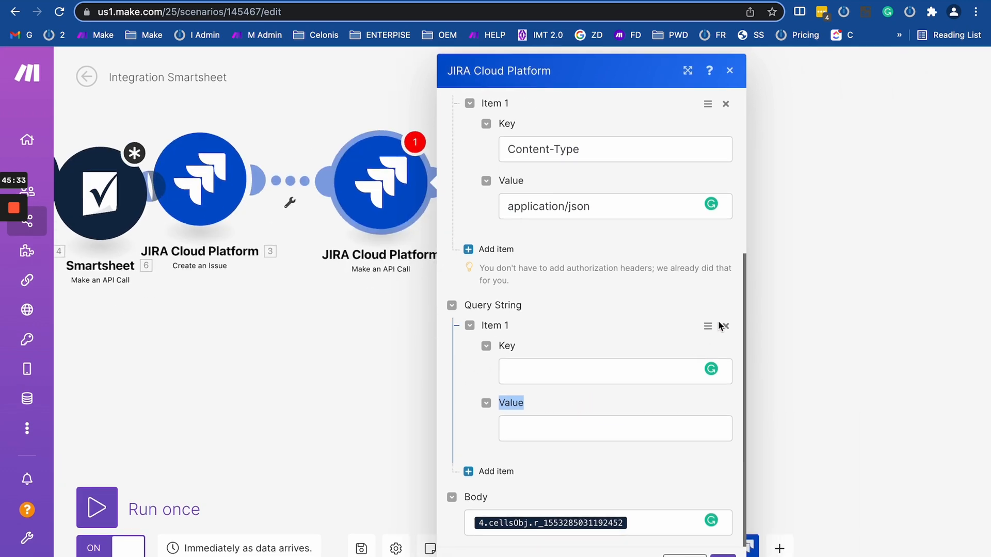
{"action": "left_click", "coordinate": [723, 303]}
{"action": "left_click", "coordinate": [730, 71]}
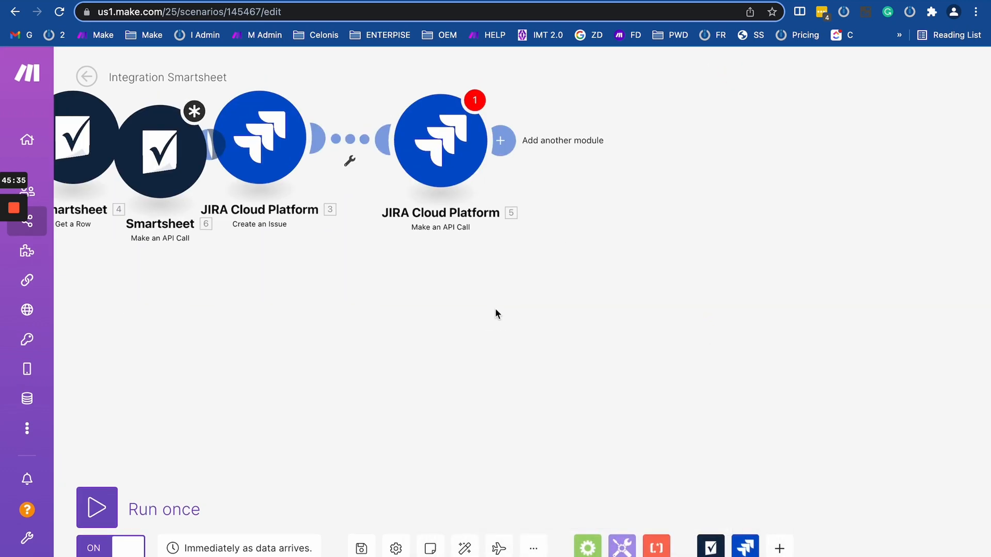
Close the Integration Smartsheet scenario without saving, leaving the Day 7. scenario in view.
{"action": "left_click", "coordinate": [777, 380]}
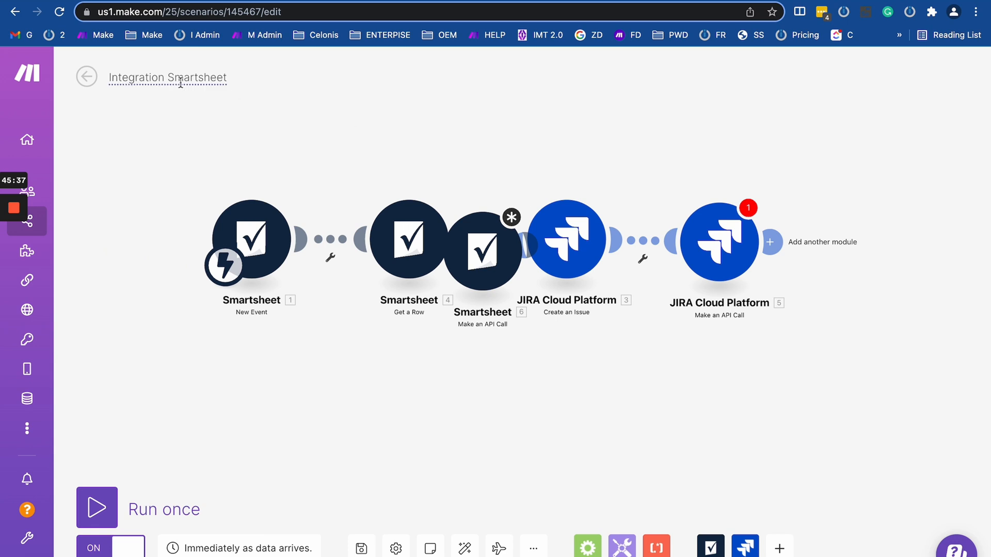
{"action": "left_click", "coordinate": [88, 0]}
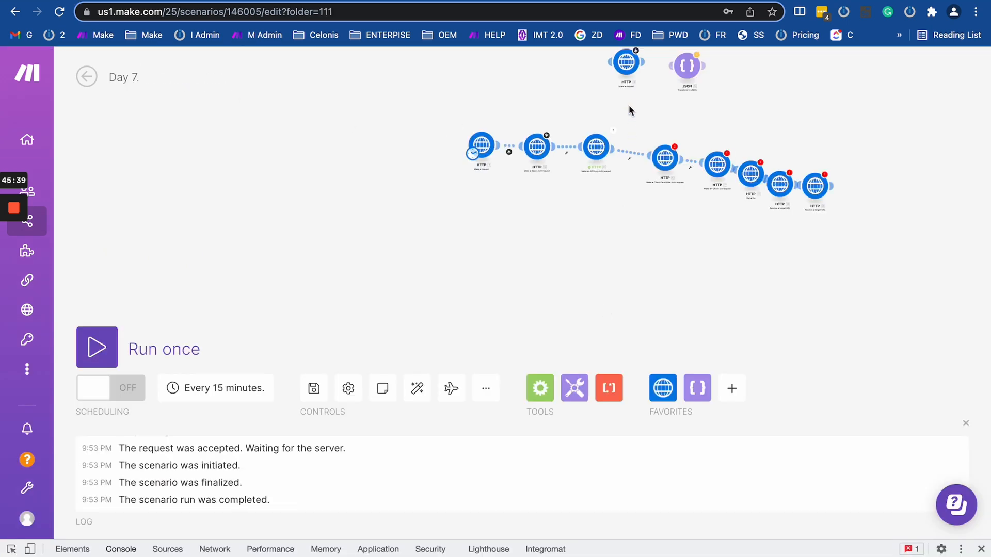
{"action": "left_click_drag", "start_coordinate": [629, 106], "coordinate": [363, 158]}
{"action": "scroll", "coordinate": [386, 190], "scroll_direction": "up", "scroll_amount": 2}
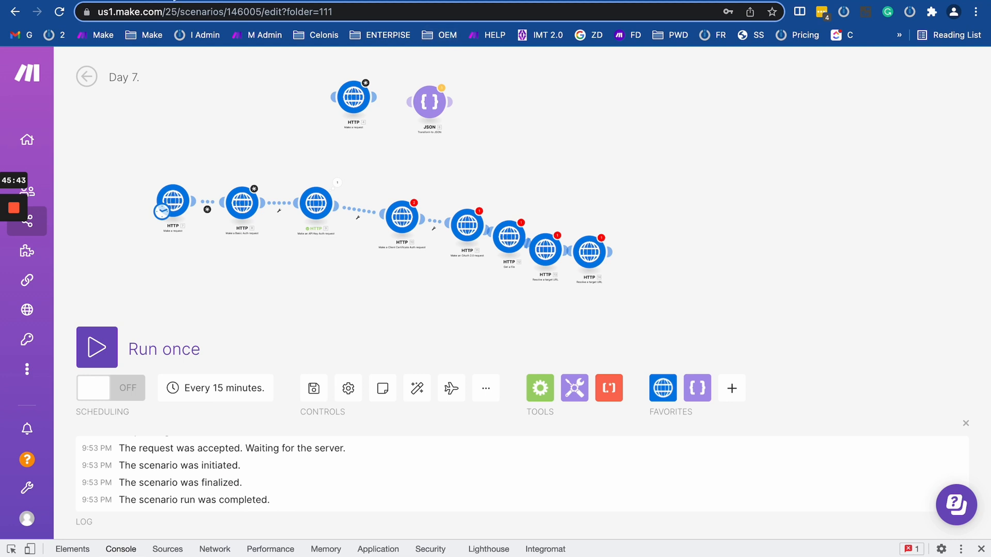
{"action": "left_click", "coordinate": [154, 0]}
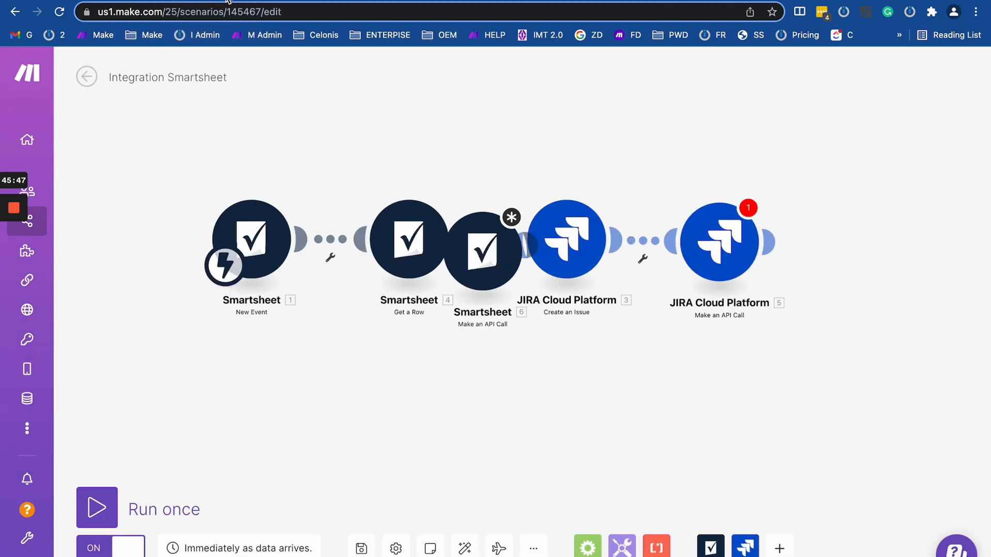
{"action": "left_click", "coordinate": [226, 1]}
{"action": "left_click", "coordinate": [517, 207]}
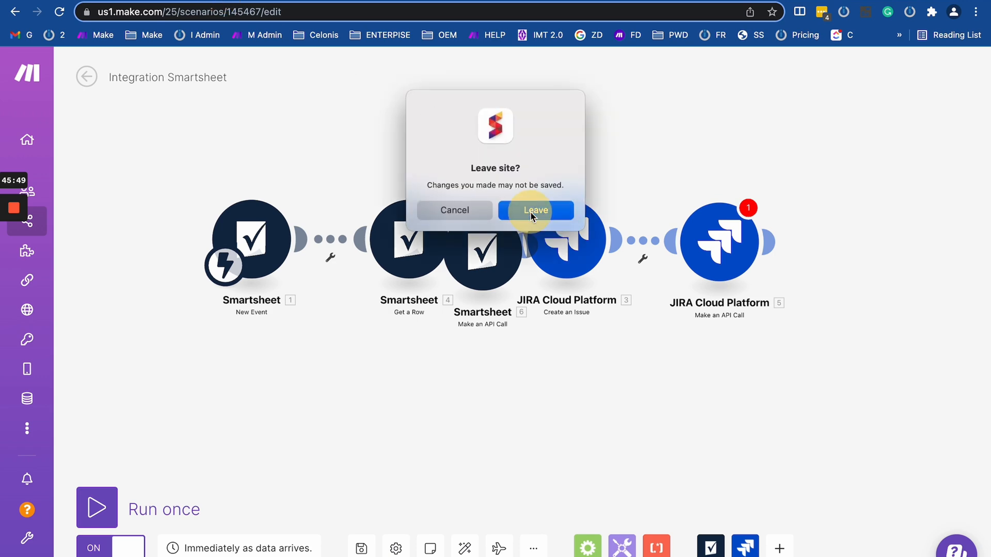
Compare the AdddAPI Key and Day 7. scenarios, then open HTTP module 7's settings.
{"action": "scroll", "coordinate": [285, 284], "scroll_direction": "up", "scroll_amount": 5}
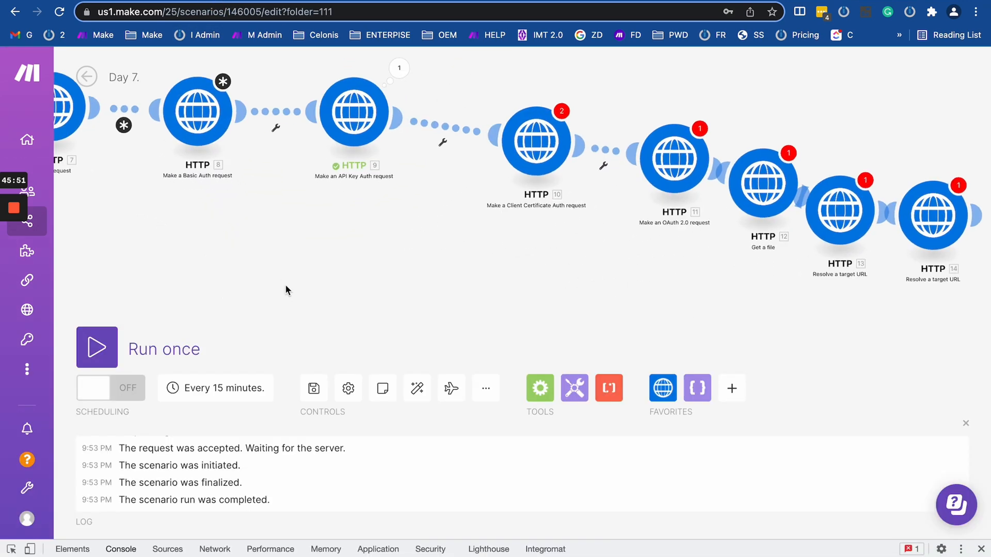
{"action": "left_click_drag", "start_coordinate": [286, 285], "coordinate": [481, 328]}
{"action": "scroll", "coordinate": [481, 328], "scroll_direction": "down", "scroll_amount": 4}
{"action": "scroll", "coordinate": [481, 328], "scroll_direction": "up", "scroll_amount": 2}
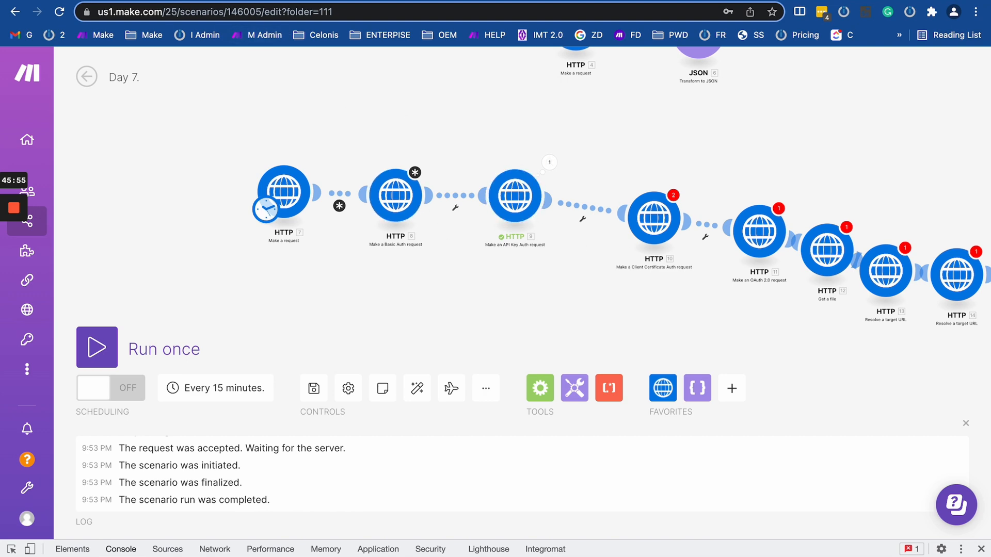
{"action": "left_click", "coordinate": [196, 1]}
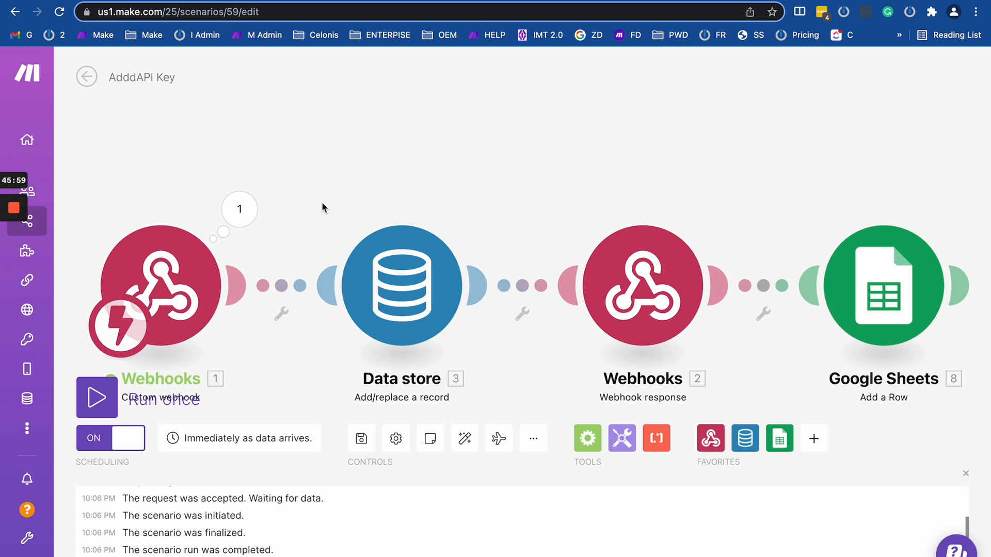
{"action": "left_click_drag", "start_coordinate": [335, 207], "coordinate": [424, 198]}
{"action": "scroll", "coordinate": [424, 198], "scroll_direction": "down", "scroll_amount": 1}
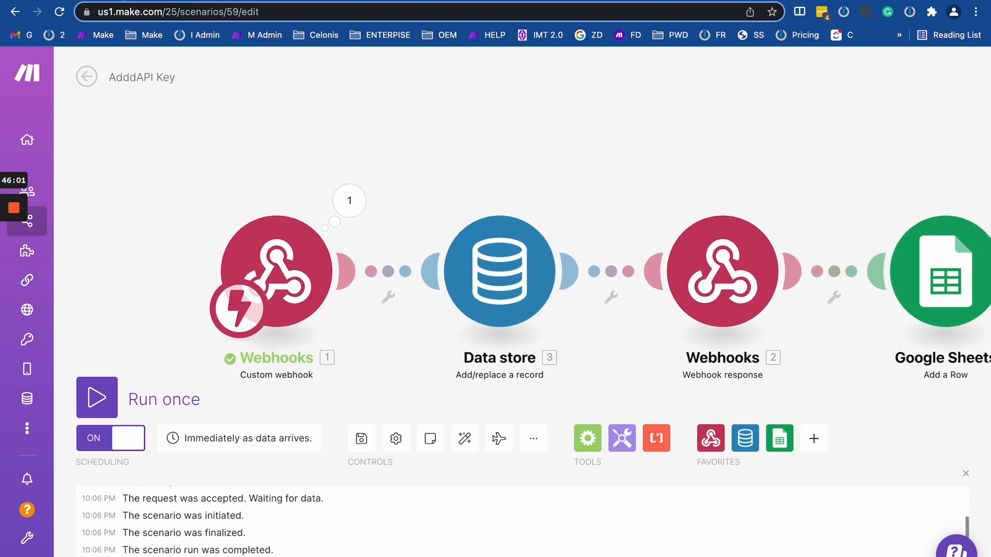
{"action": "left_click", "coordinate": [80, 2]}
{"action": "left_click", "coordinate": [190, 1]}
{"action": "left_click", "coordinate": [76, 3]}
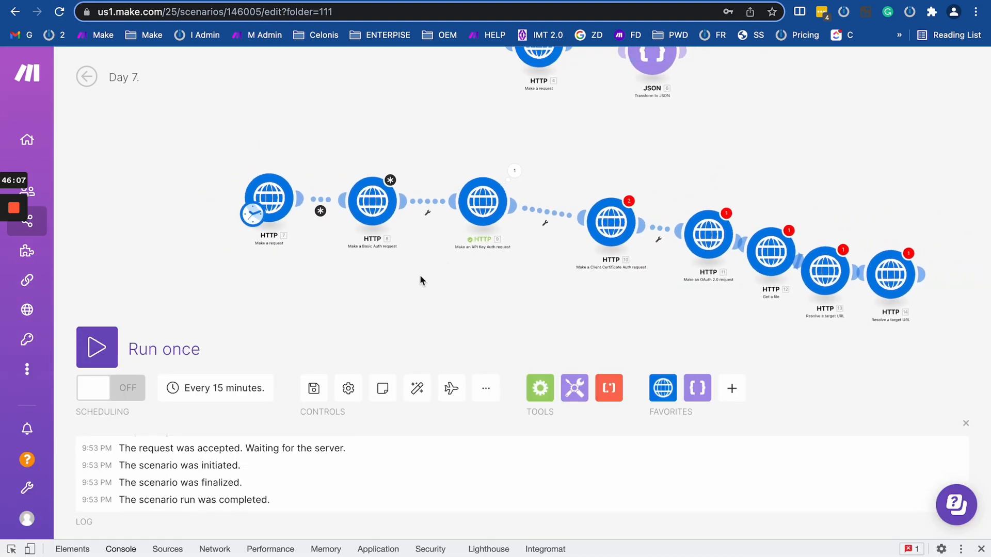
{"action": "left_click_drag", "start_coordinate": [419, 281], "coordinate": [486, 319]}
{"action": "left_click", "coordinate": [371, 241]}
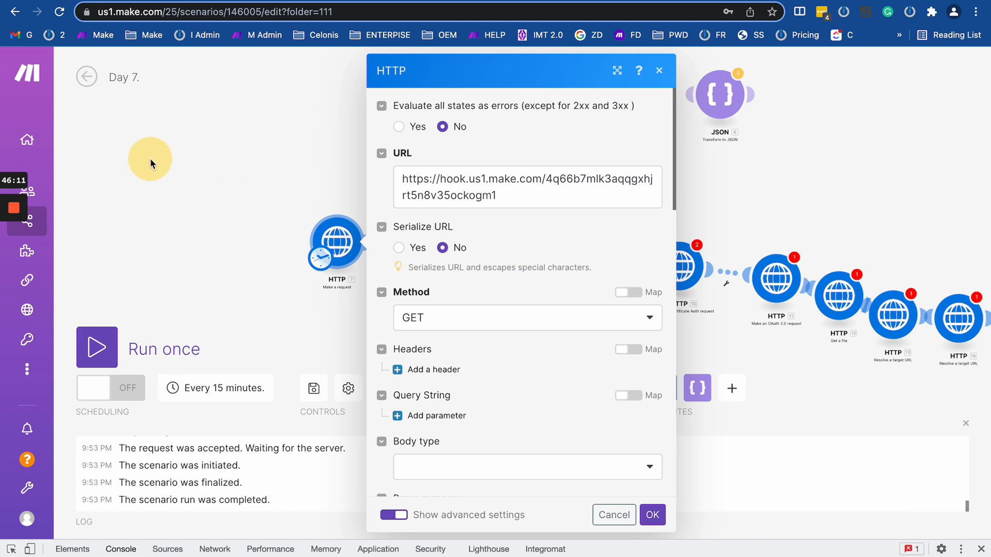
Select HTTP module 7's webhook URL and check it against the AdddAPI Key scenario.
{"action": "left_click", "coordinate": [518, 190]}
{"action": "key", "text": "super+Tab"}
{"action": "key", "text": "super+Tab"}
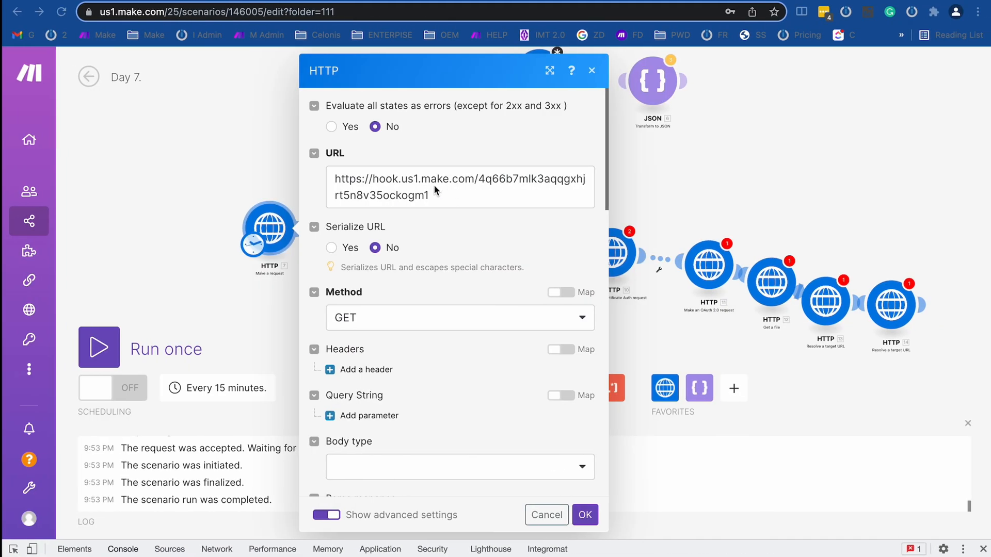
{"action": "left_click_drag", "start_coordinate": [454, 190], "coordinate": [326, 165]}
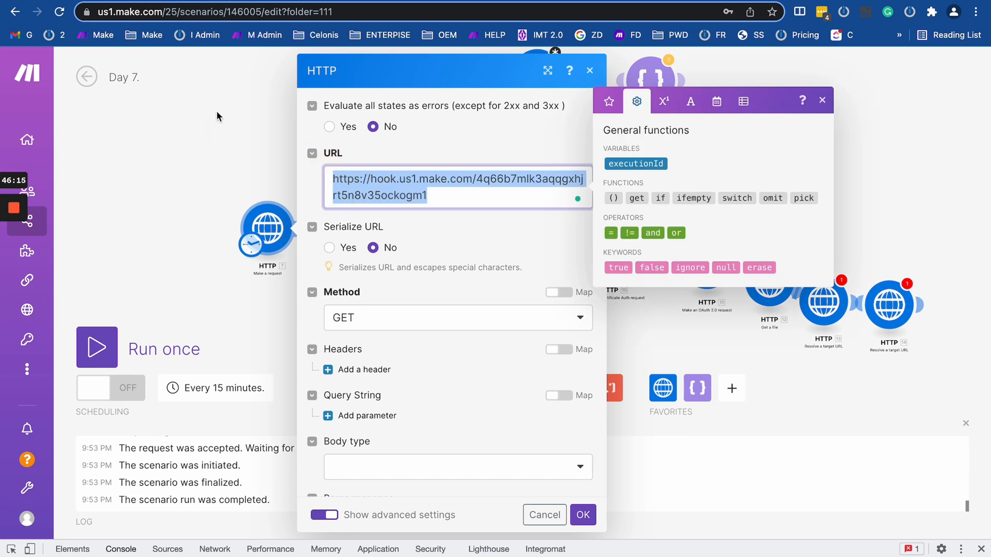
{"action": "left_click", "coordinate": [175, 1]}
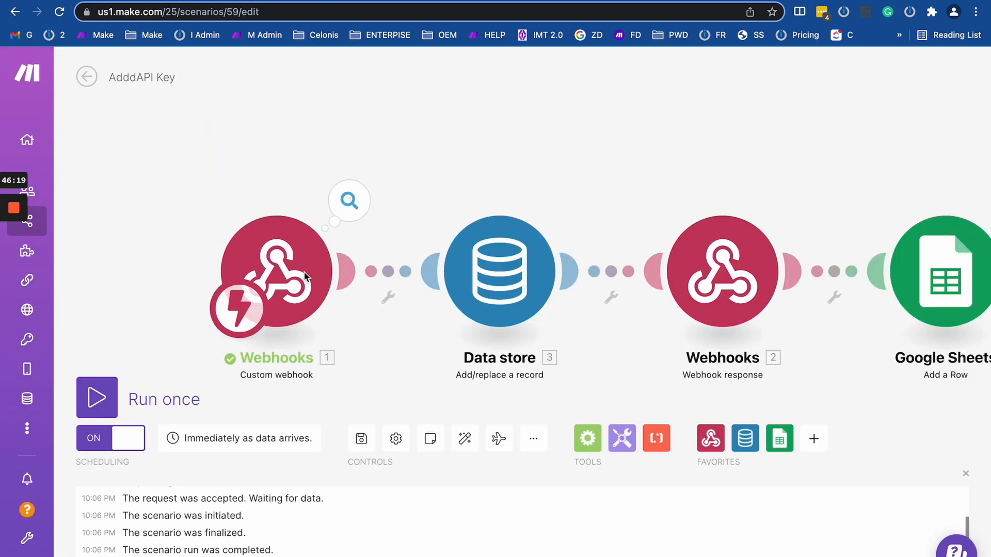
{"action": "left_click", "coordinate": [91, 1]}
{"action": "scroll", "coordinate": [434, 465], "scroll_direction": "down", "scroll_amount": 2}
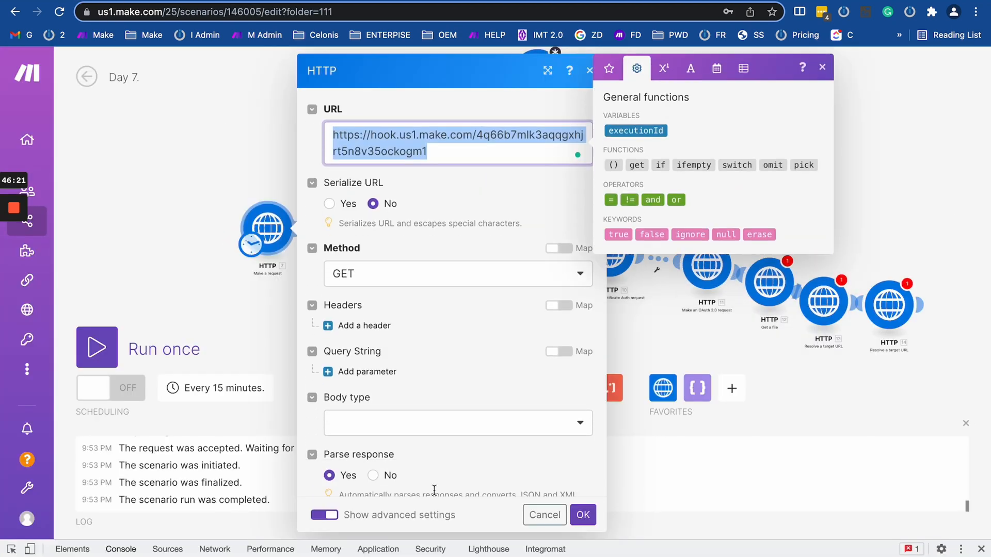
Make HTTP module 7 send a POST request with a Raw JSON (application/json) body.
{"action": "left_click", "coordinate": [414, 357]}
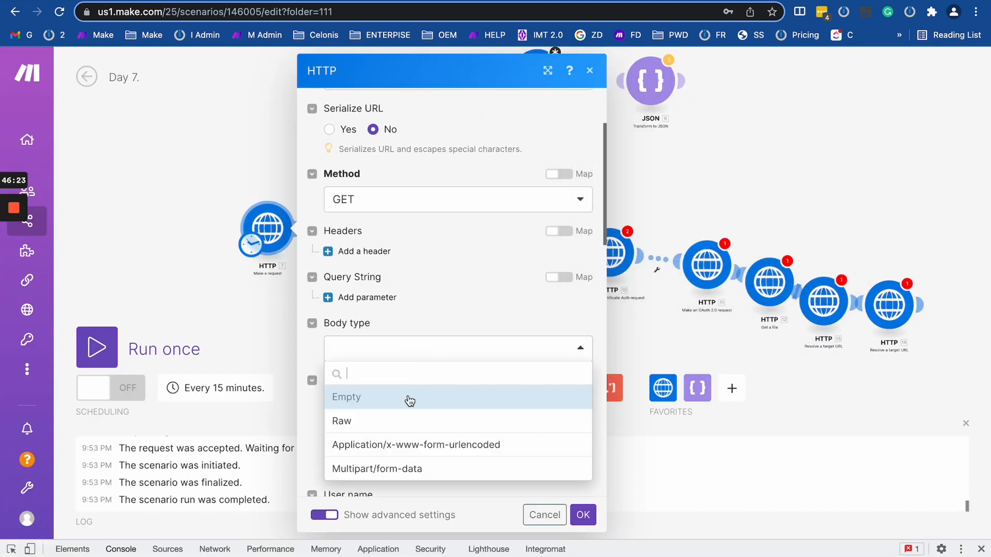
{"action": "left_click", "coordinate": [401, 419]}
{"action": "left_click", "coordinate": [423, 419]}
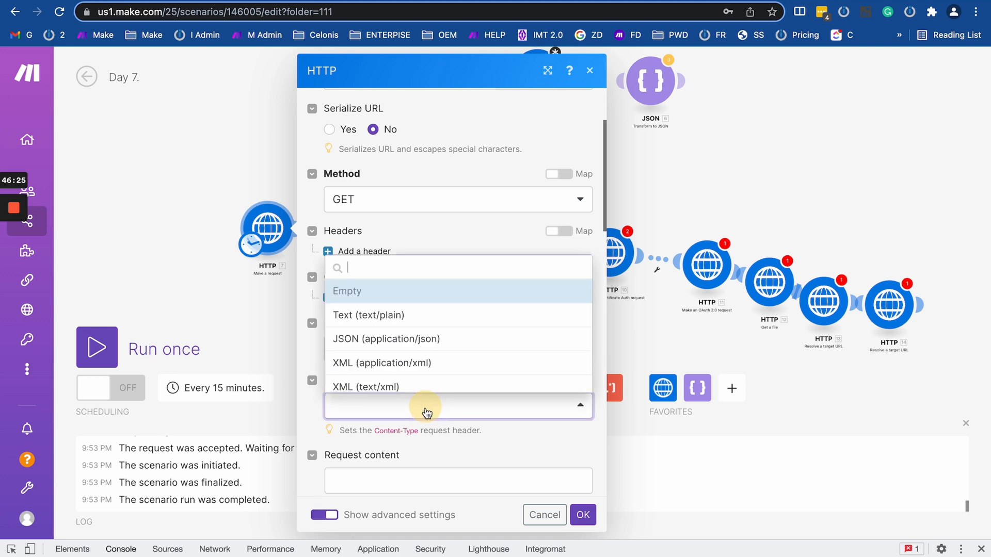
{"action": "left_click", "coordinate": [419, 343]}
{"action": "left_click", "coordinate": [376, 208]}
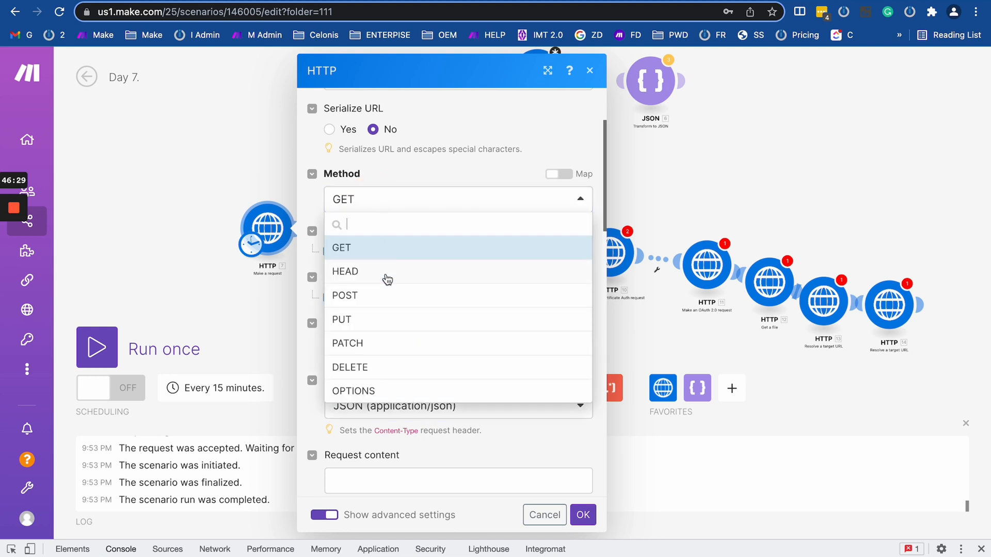
{"action": "left_click", "coordinate": [386, 276]}
{"action": "left_click", "coordinate": [380, 199]}
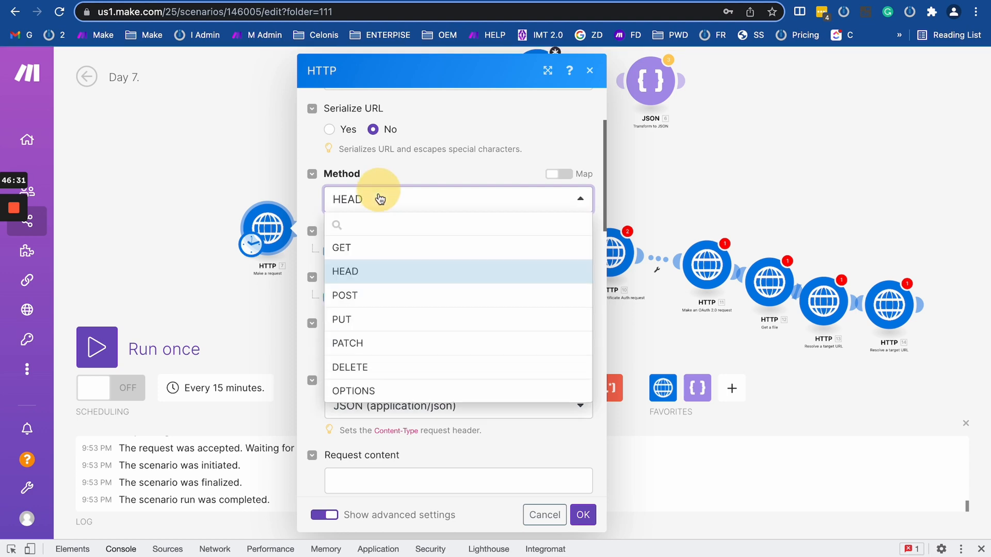
{"action": "left_click", "coordinate": [381, 294]}
{"action": "scroll", "coordinate": [432, 260], "scroll_direction": "down", "scroll_amount": 5}
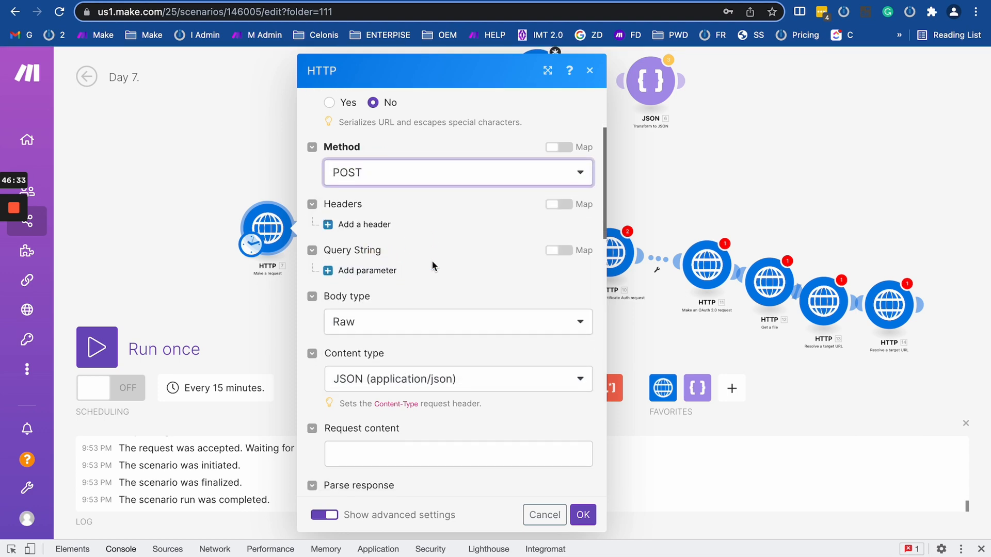
{"action": "scroll", "coordinate": [416, 257], "scroll_direction": "up", "scroll_amount": 7}
{"action": "scroll", "coordinate": [301, 239], "scroll_direction": "down", "scroll_amount": 5}
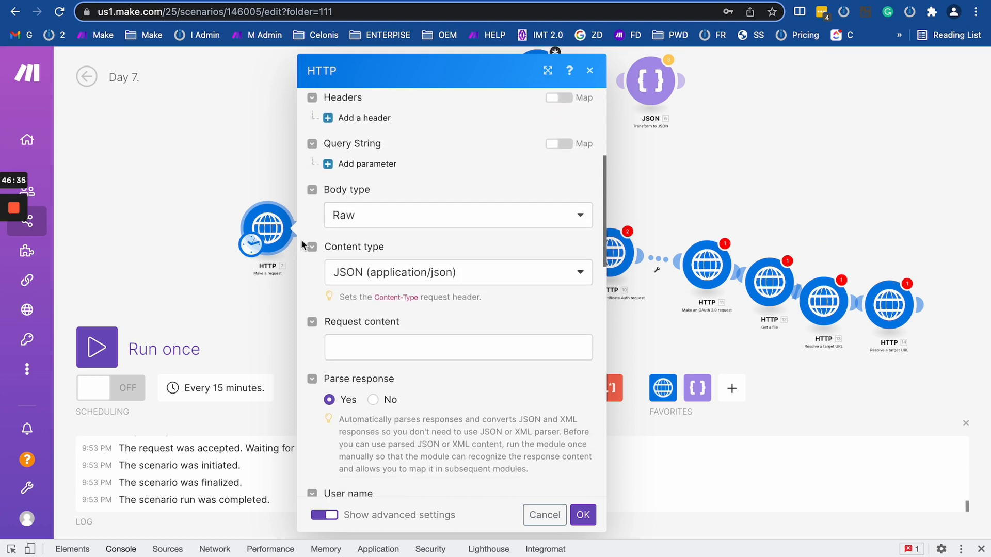
{"action": "scroll", "coordinate": [279, 275], "scroll_direction": "up", "scroll_amount": 3}
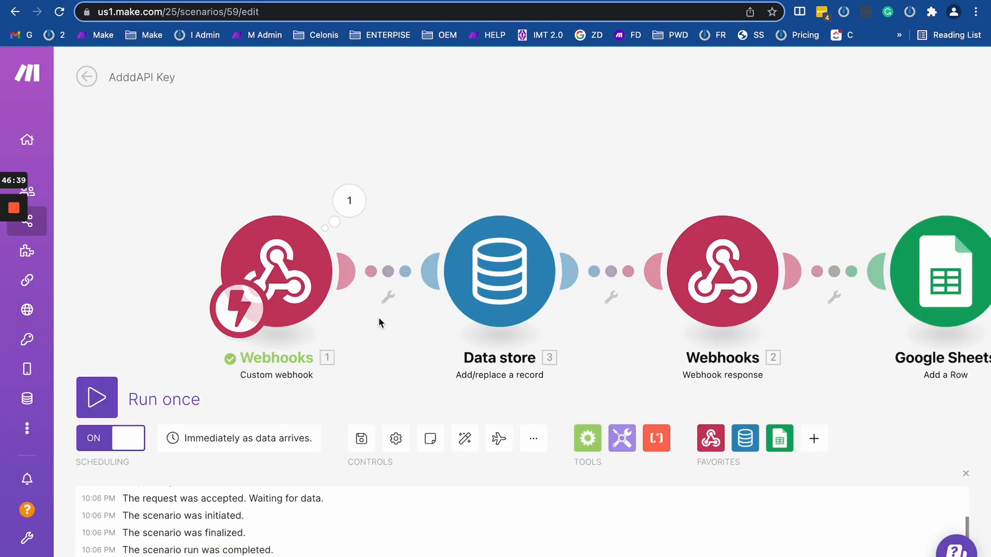
{"action": "left_click", "coordinate": [729, 276]}
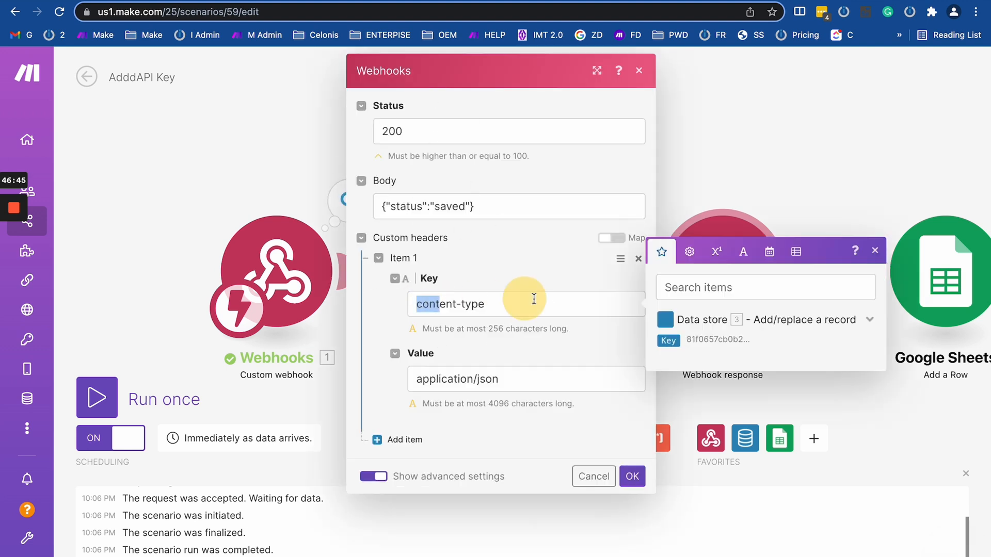
{"action": "left_click_drag", "start_coordinate": [416, 304], "coordinate": [524, 300]}
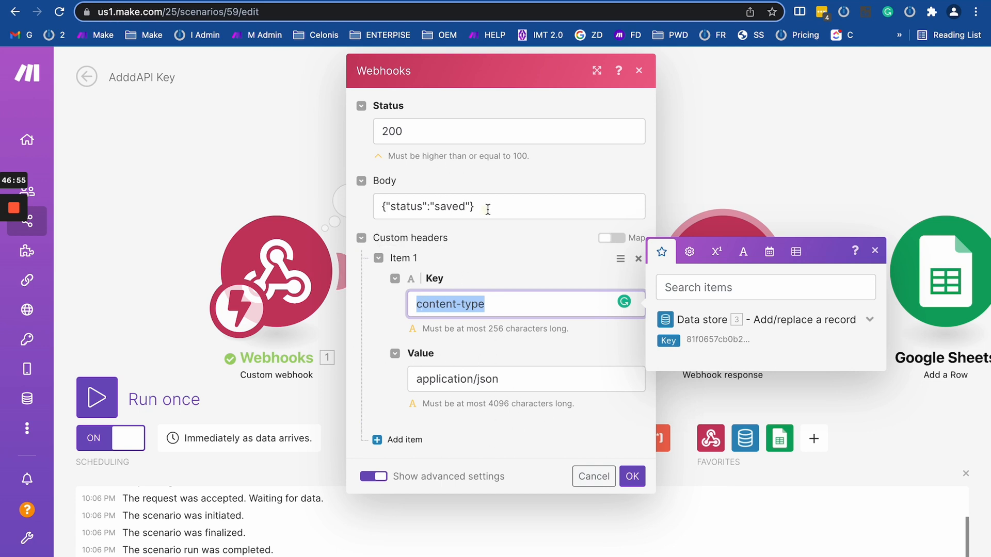
{"action": "left_click_drag", "start_coordinate": [487, 207], "coordinate": [373, 206]}
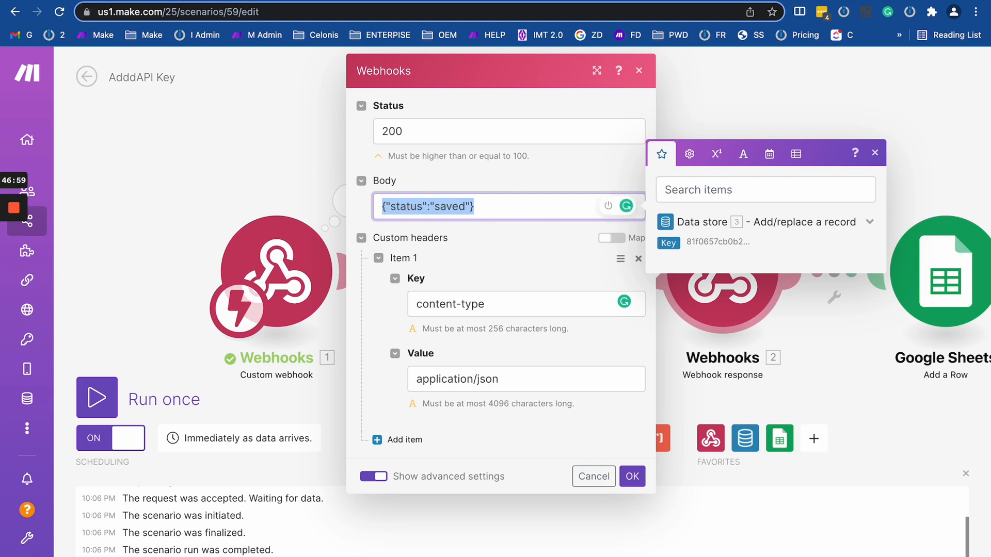
{"action": "left_click", "coordinate": [62, 1]}
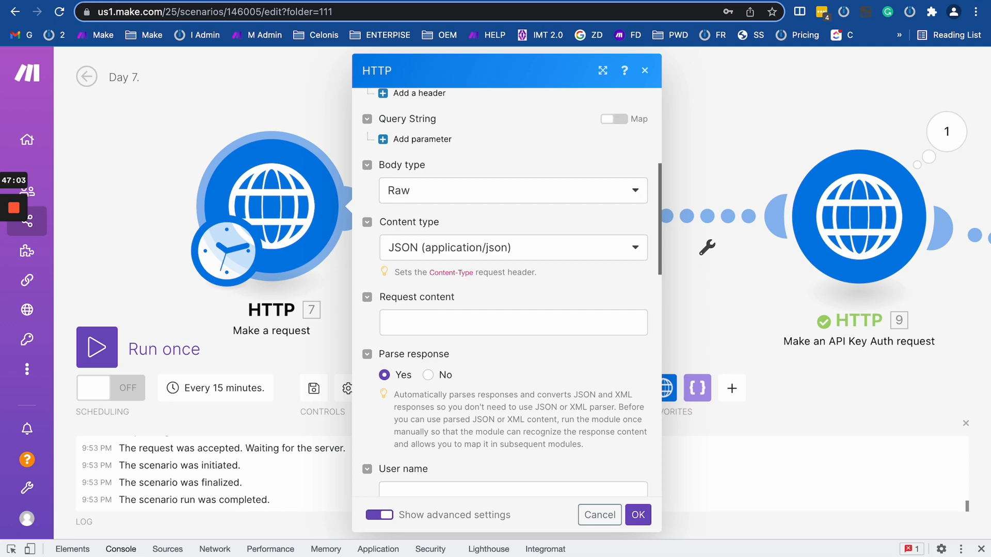
{"action": "left_click", "coordinate": [204, 1]}
{"action": "scroll", "coordinate": [445, 250], "scroll_direction": "up", "scroll_amount": 3}
{"action": "scroll", "coordinate": [445, 250], "scroll_direction": "down", "scroll_amount": 1}
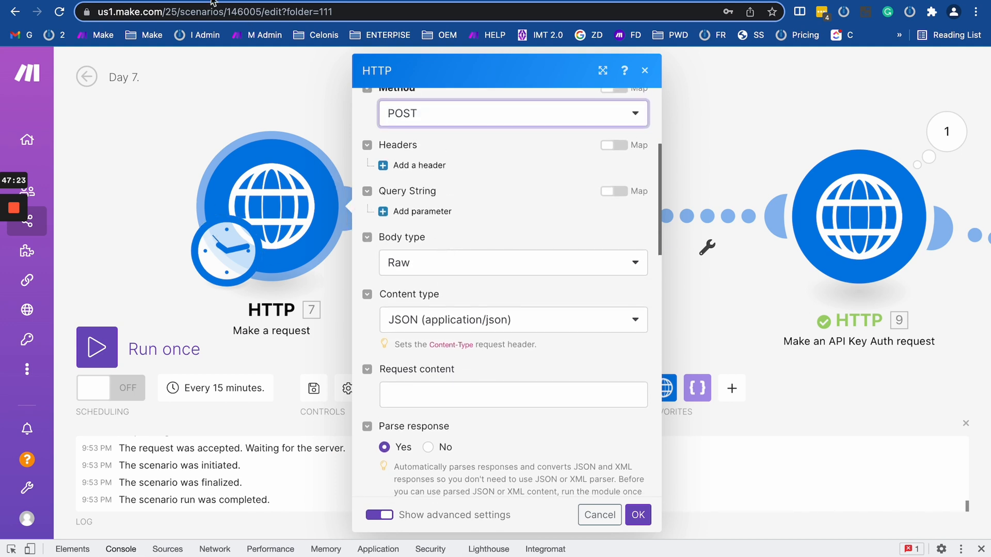
{"action": "left_click", "coordinate": [227, 1]}
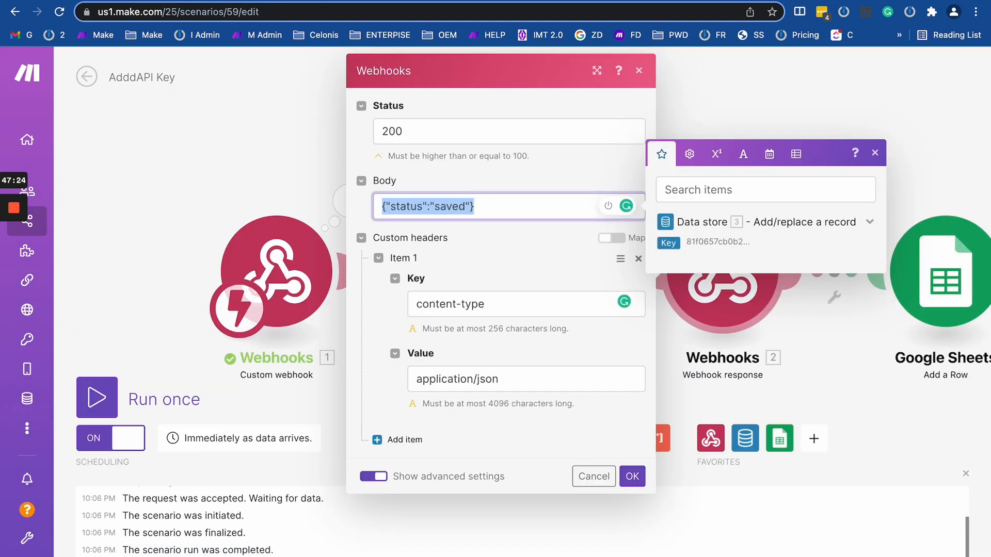
{"action": "left_click", "coordinate": [240, 163]}
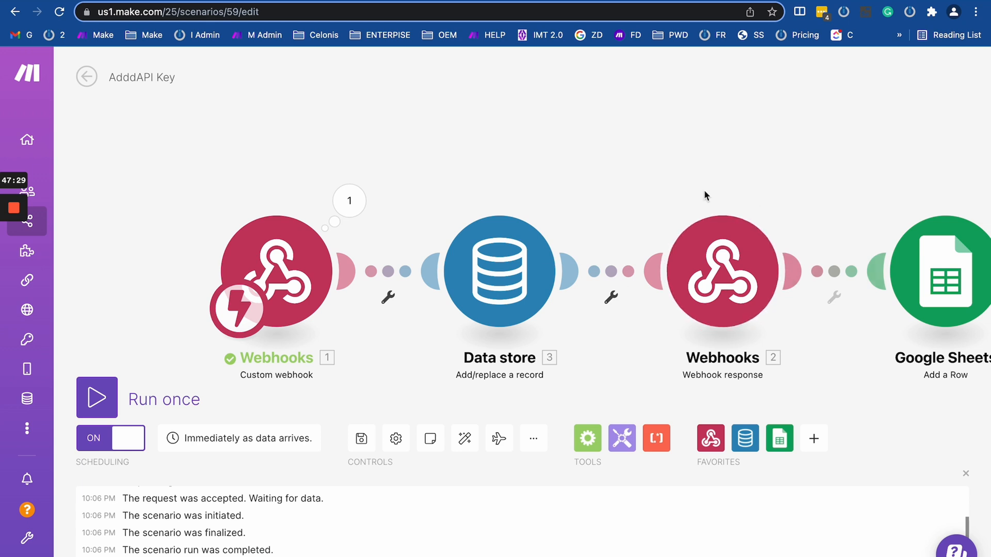
Inspect the Webhooks 2 response settings, then return to Day 7. and close HTTP module 7's settings.
{"action": "left_click", "coordinate": [705, 266]}
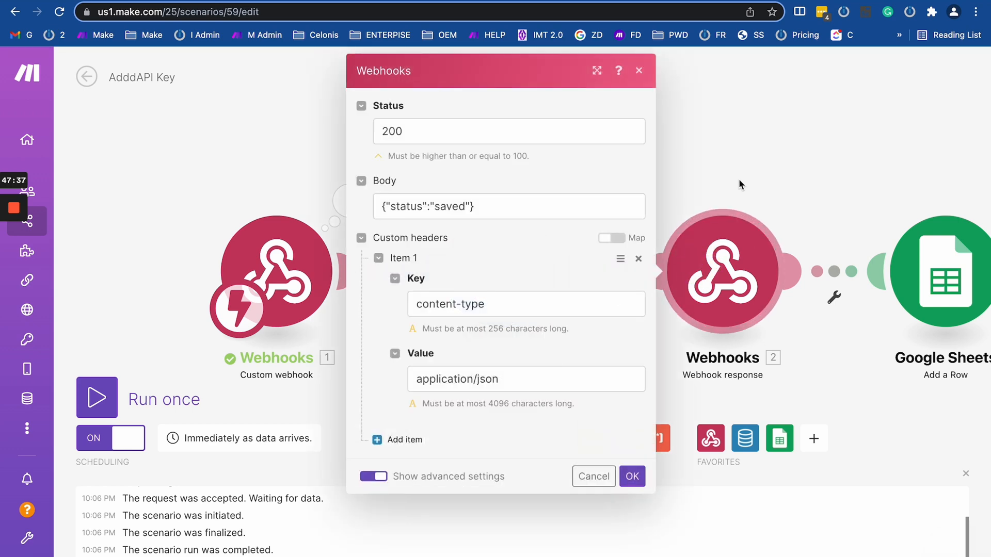
{"action": "left_click", "coordinate": [738, 159]}
{"action": "left_click", "coordinate": [699, 269]}
{"action": "left_click", "coordinate": [764, 147]}
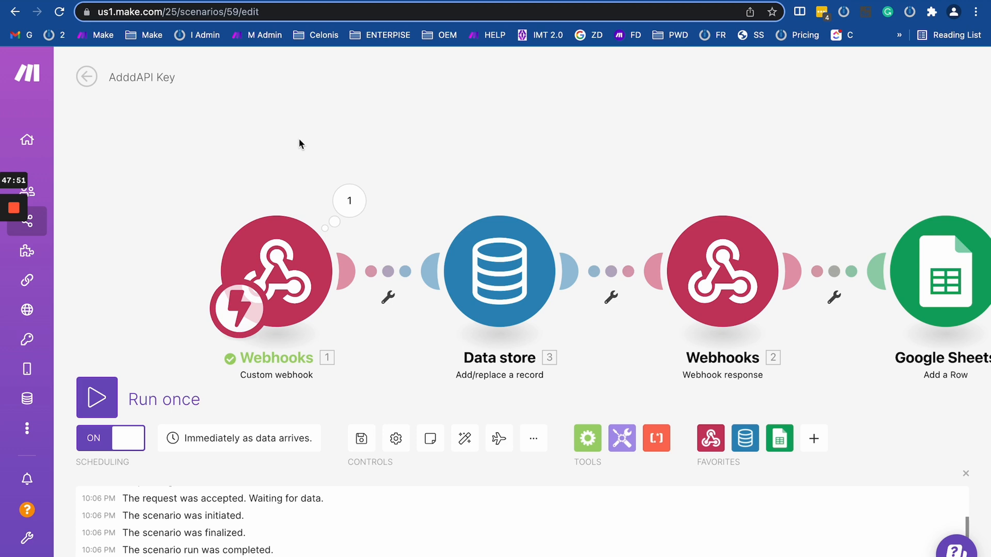
{"action": "scroll", "coordinate": [702, 240], "scroll_direction": "down", "scroll_amount": 3}
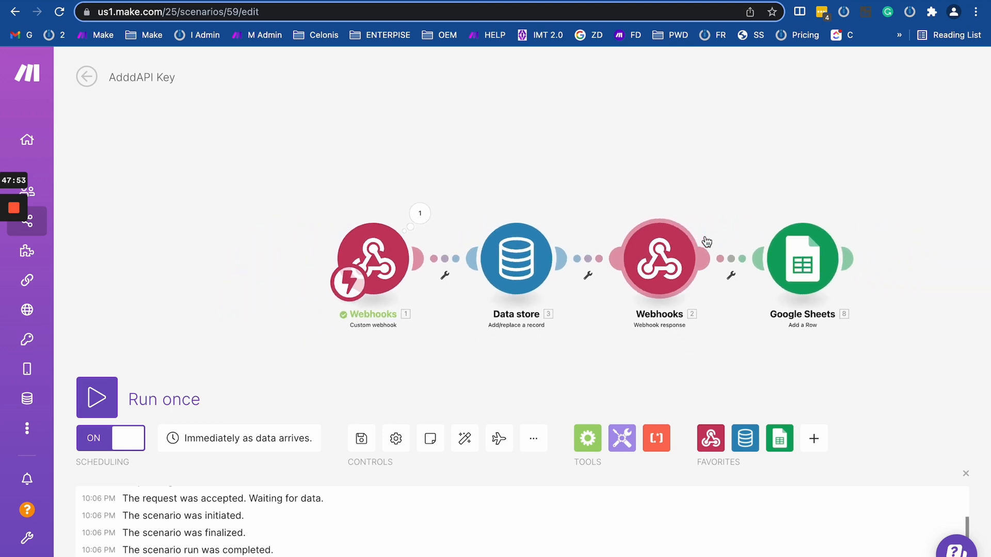
{"action": "left_click", "coordinate": [96, 1]}
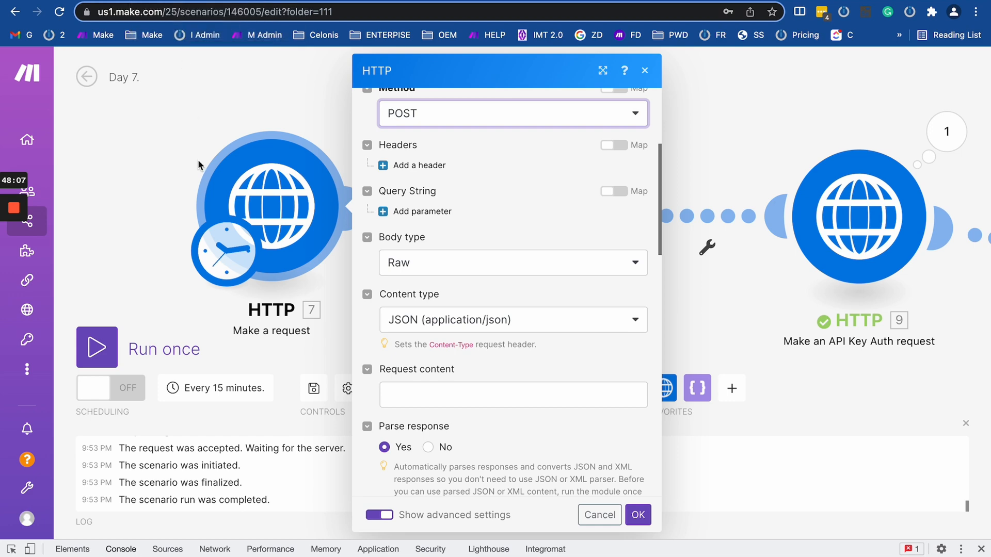
{"action": "left_click", "coordinate": [179, 131]}
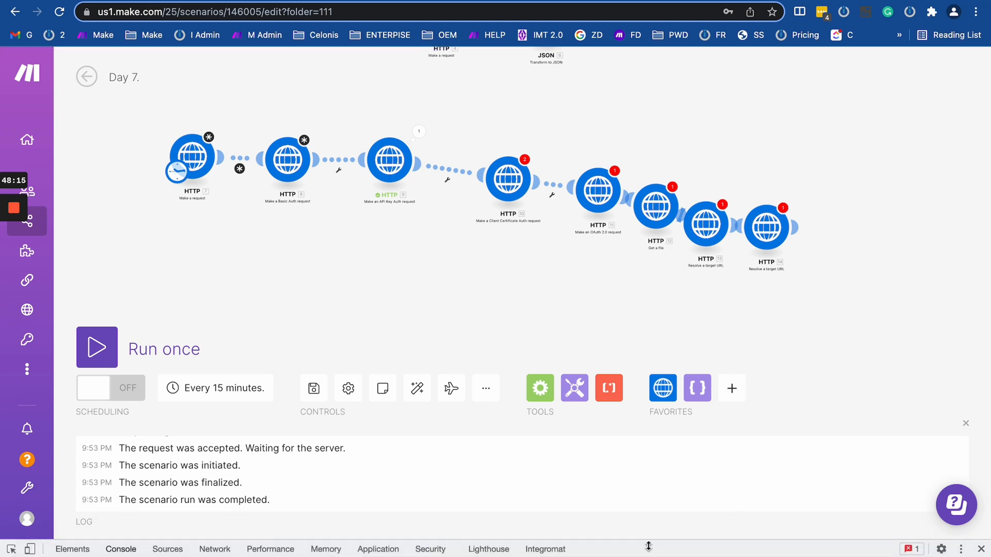
Enlarge the developer console to review its run:debug entries, then close the developer tools.
{"action": "left_click_drag", "start_coordinate": [649, 539], "coordinate": [637, 312]}
{"action": "scroll", "coordinate": [311, 468], "scroll_direction": "up", "scroll_amount": 15}
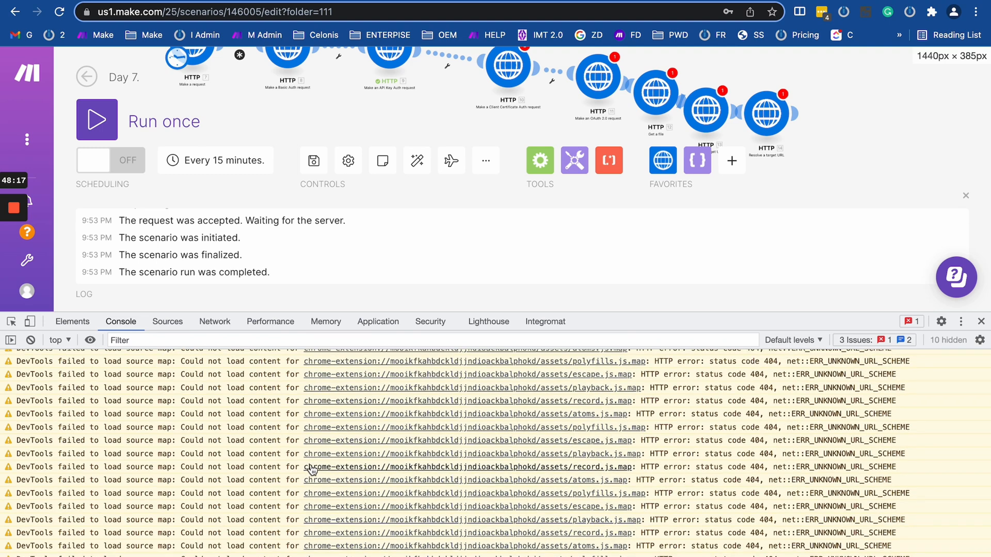
{"action": "scroll", "coordinate": [311, 466], "scroll_direction": "down", "scroll_amount": 1}
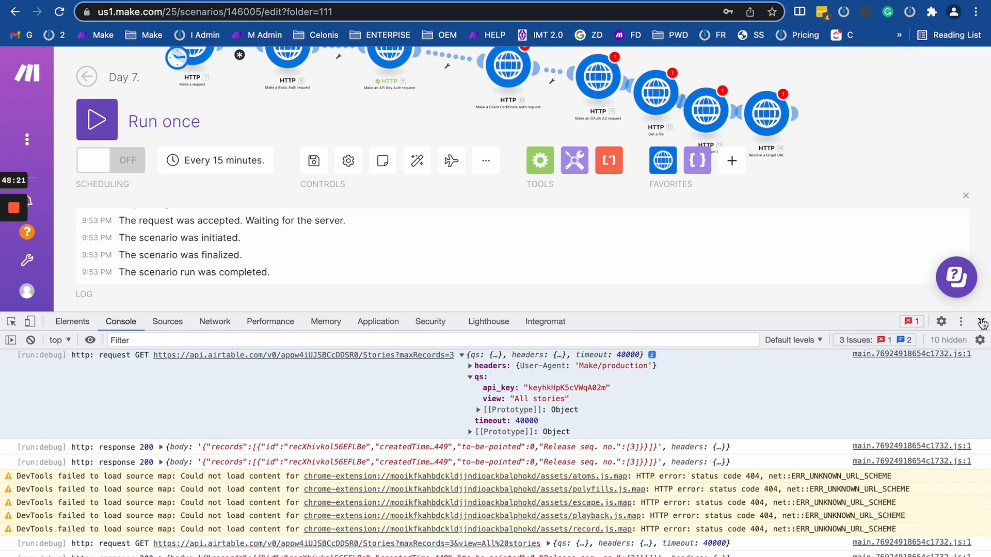
{"action": "left_click", "coordinate": [982, 323]}
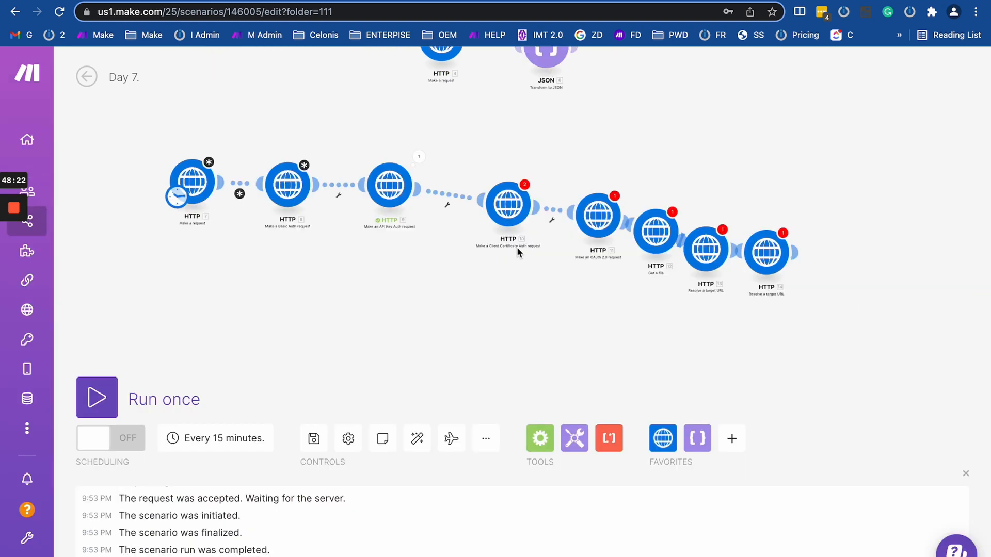
{"action": "left_click", "coordinate": [292, 273]}
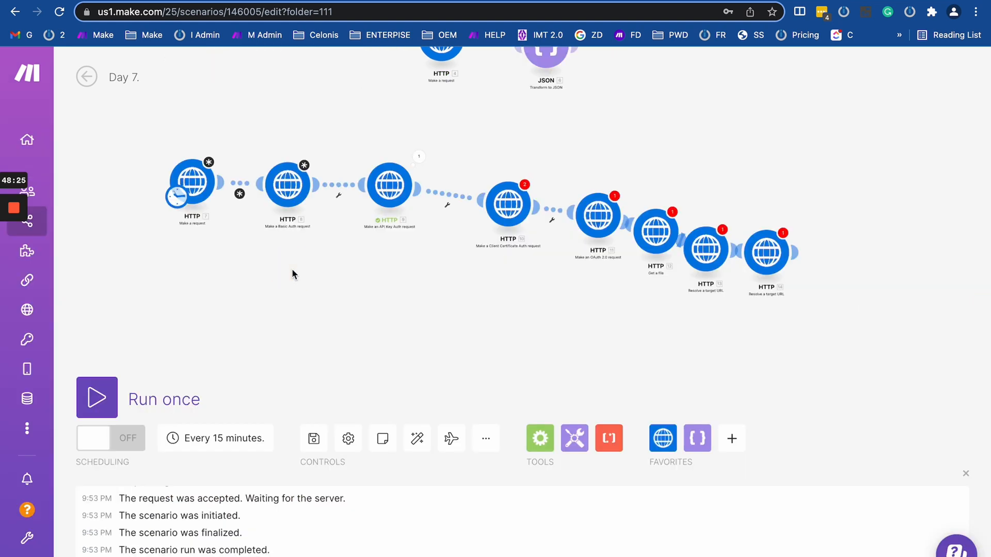